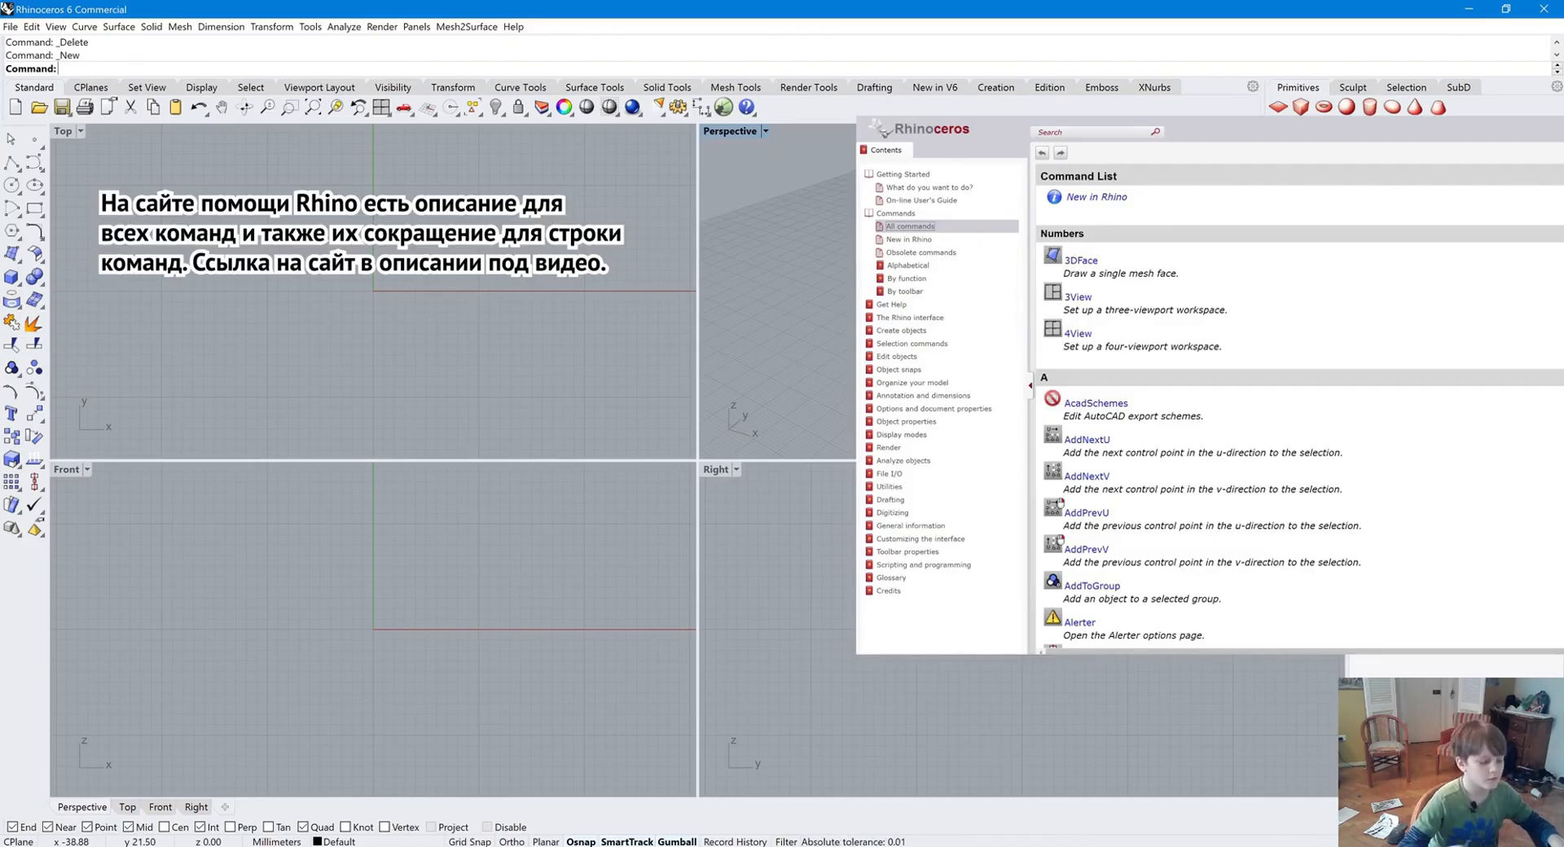
text(dupEdge)
key(Return)
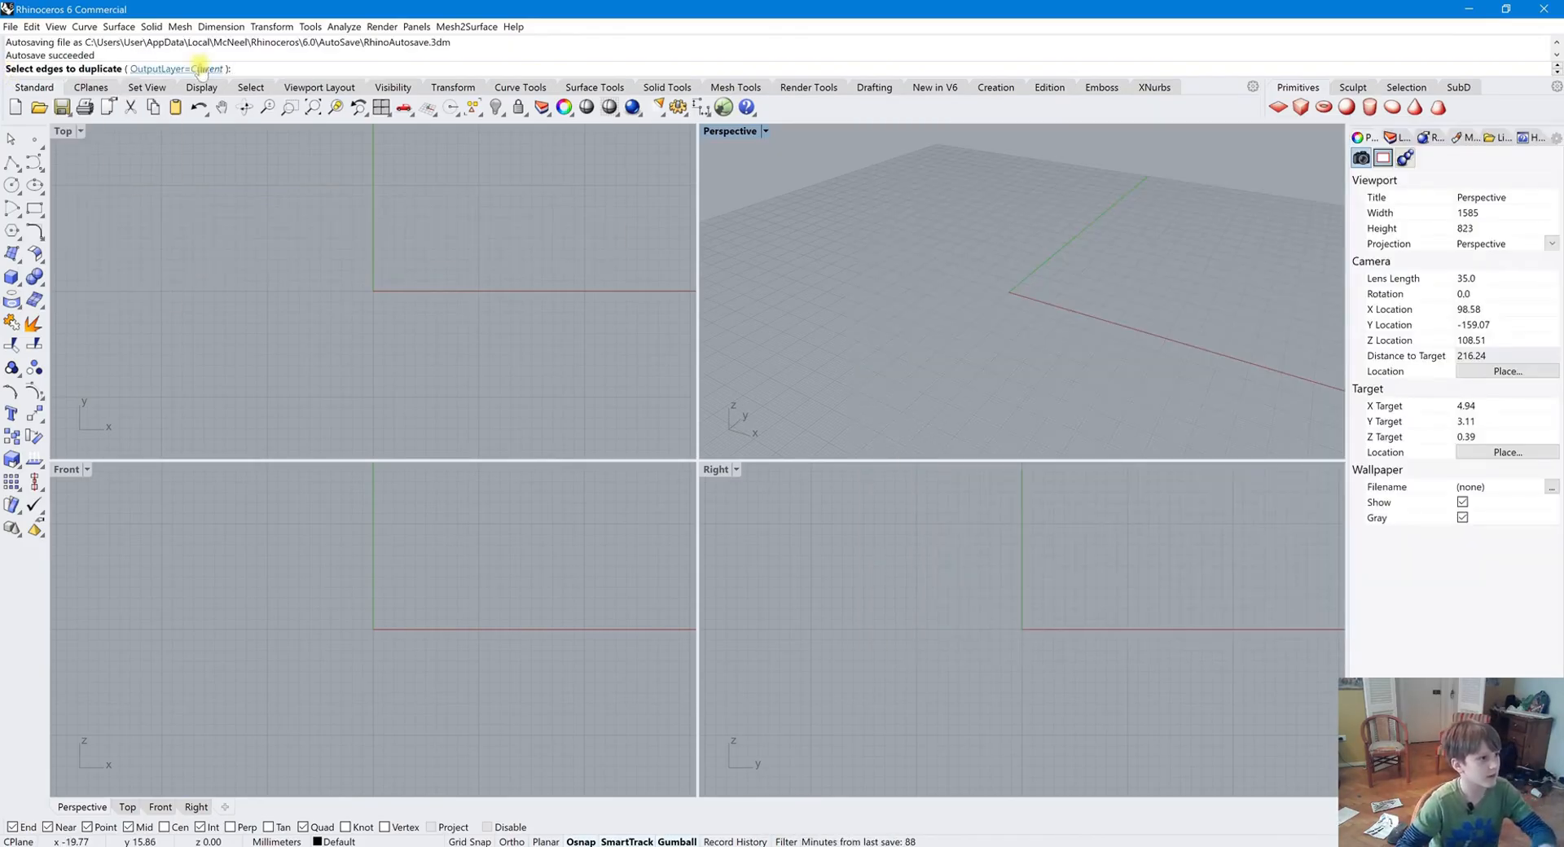
key(Escape)
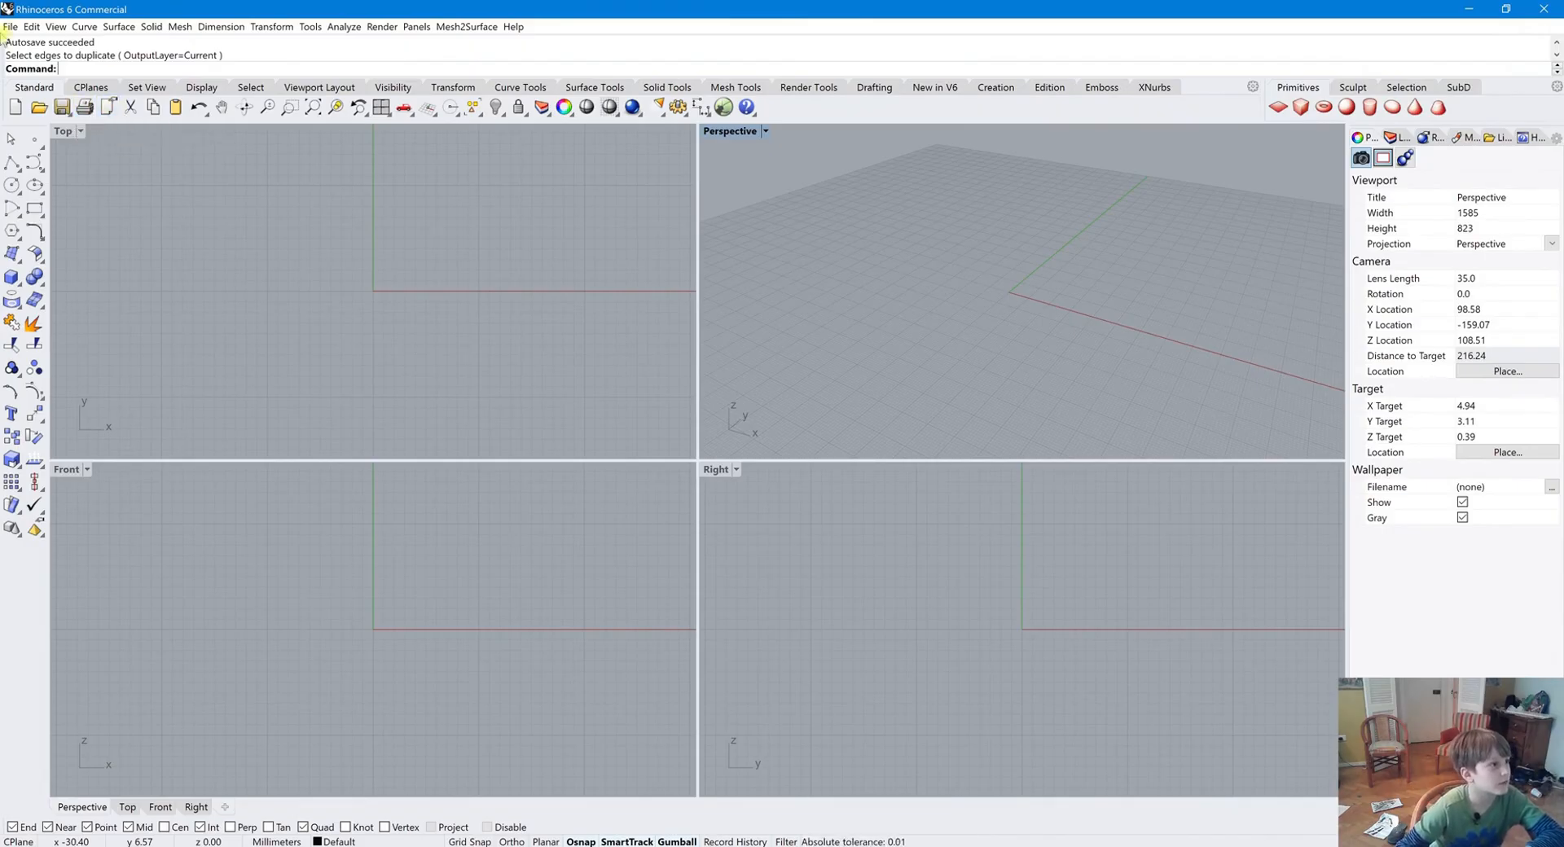
Open the Document Properties dialog and cancel it without changes
click(10, 26)
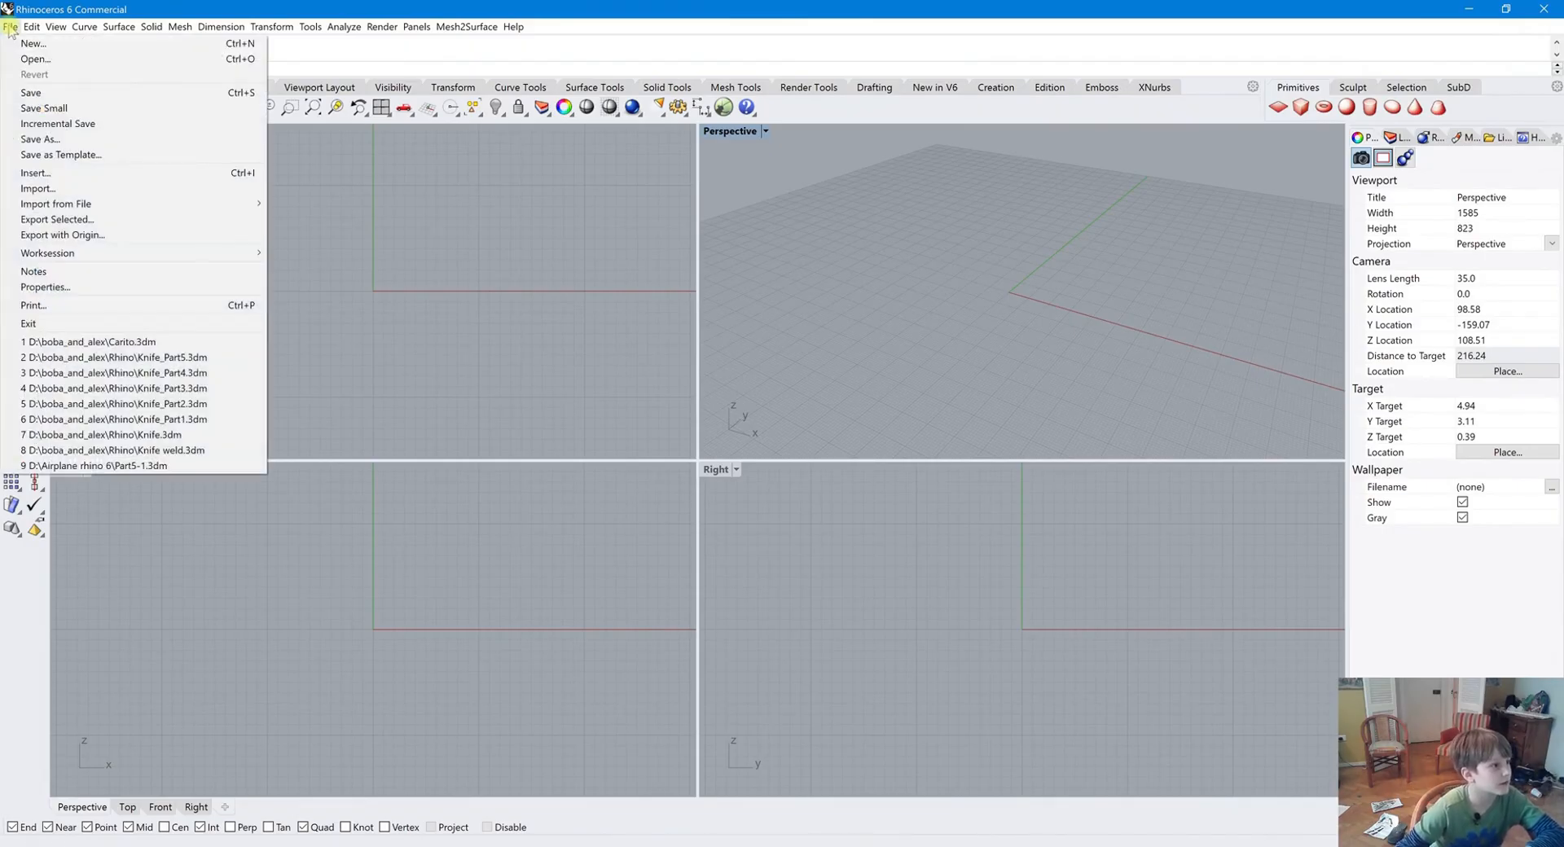
click(411, 245)
click(108, 107)
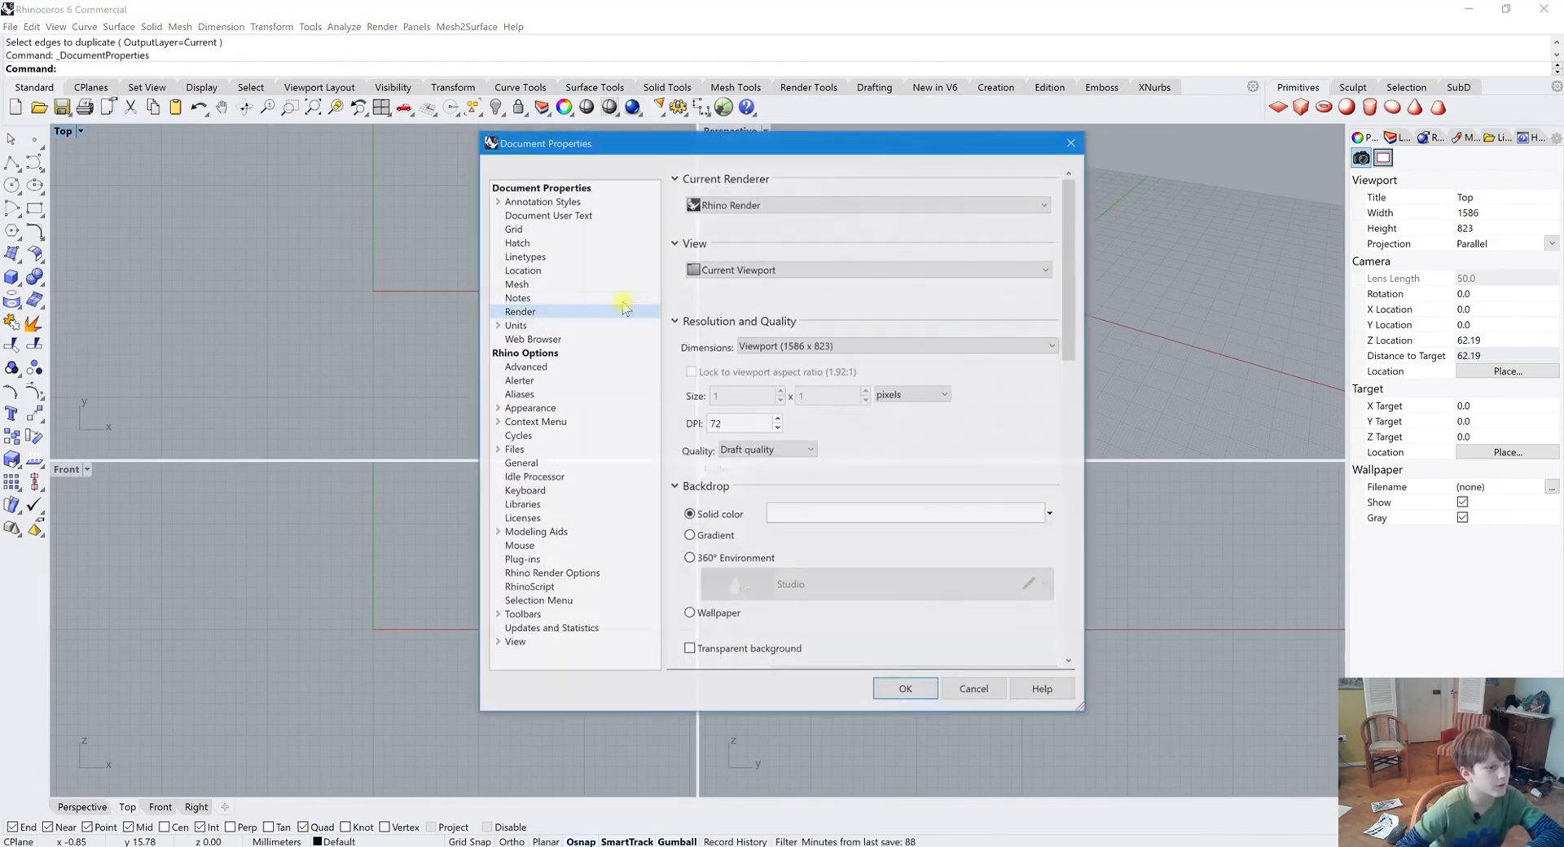
click(969, 682)
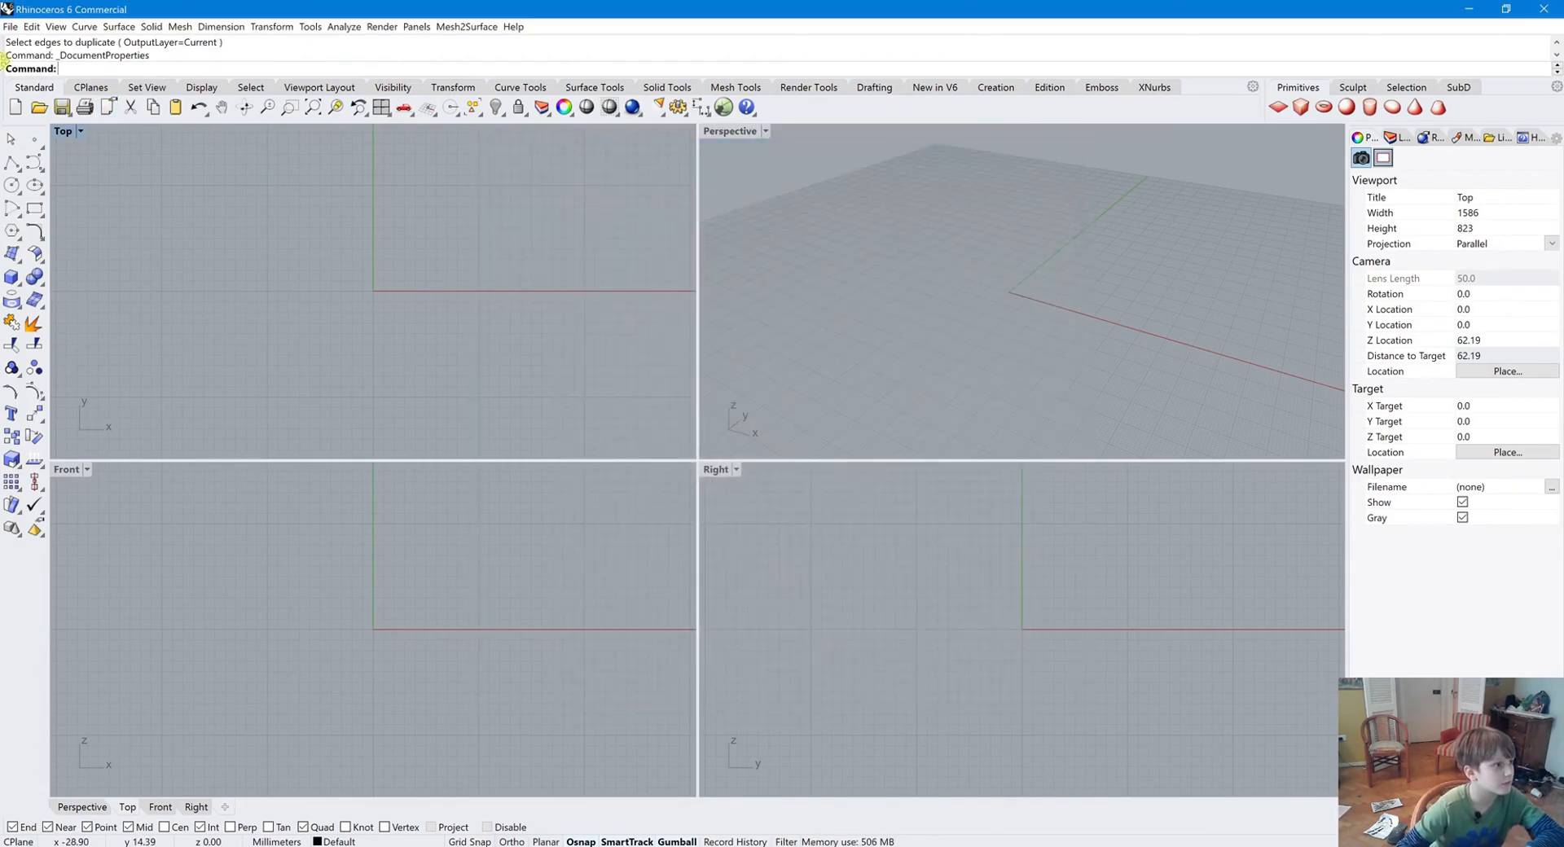
Open the file-open dialog, declining to save the current model, and cancel it
click(38, 107)
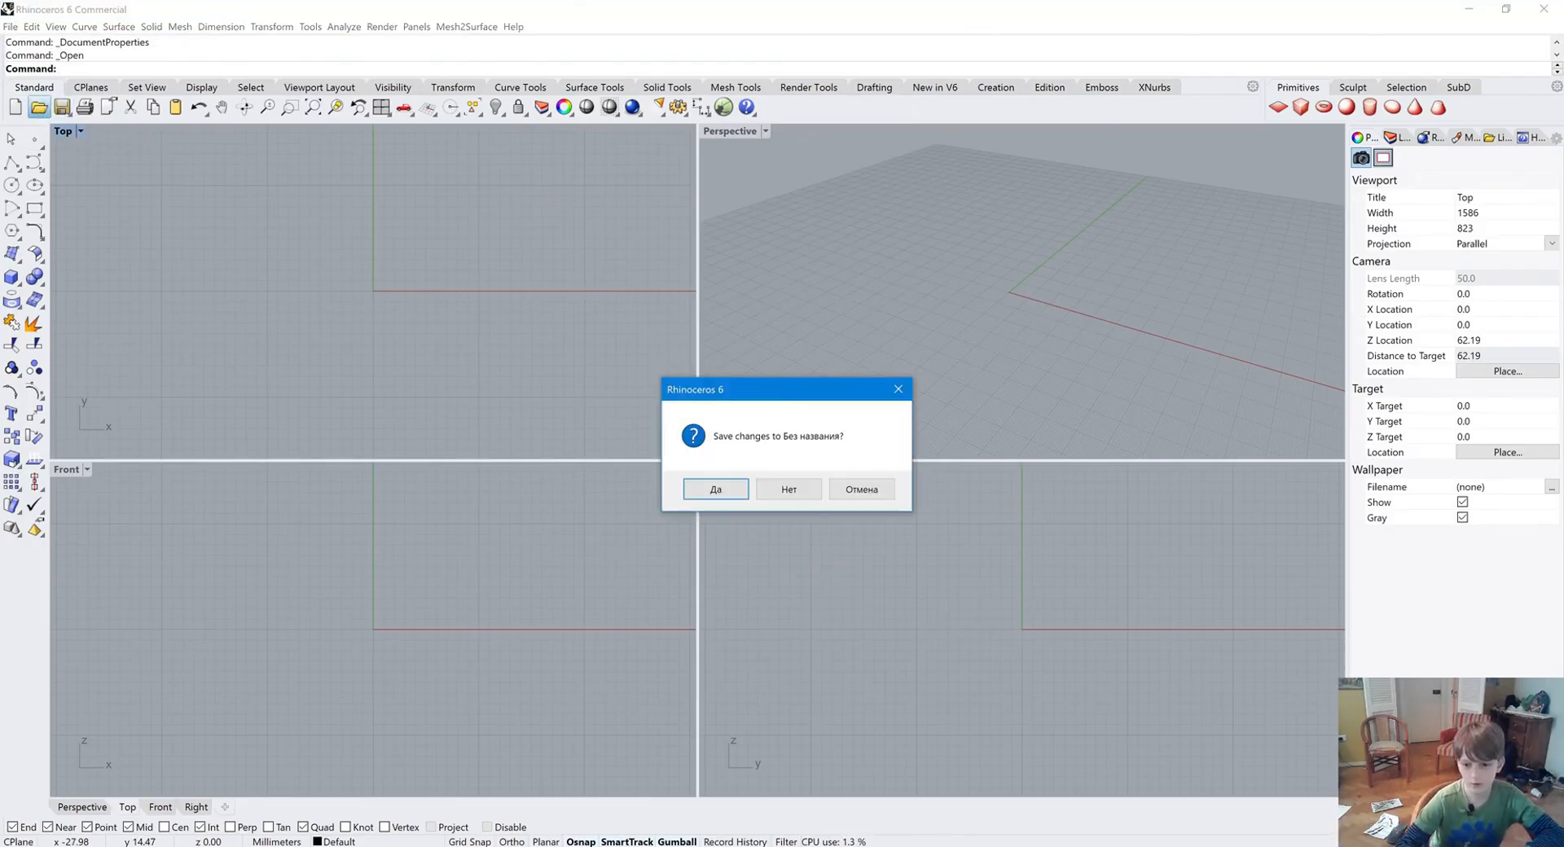
click(781, 494)
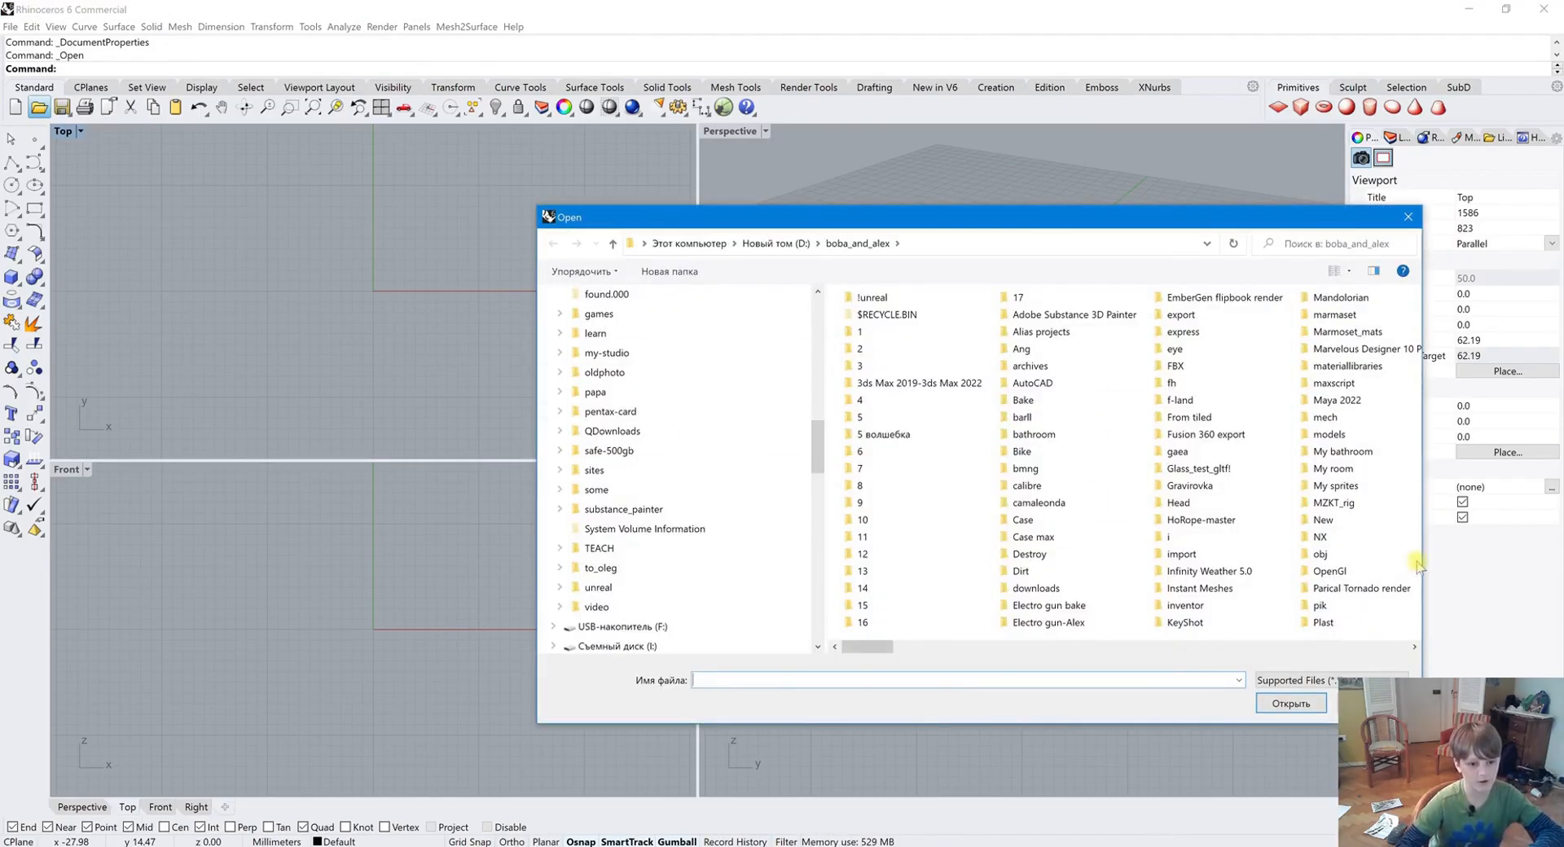
key(Escape)
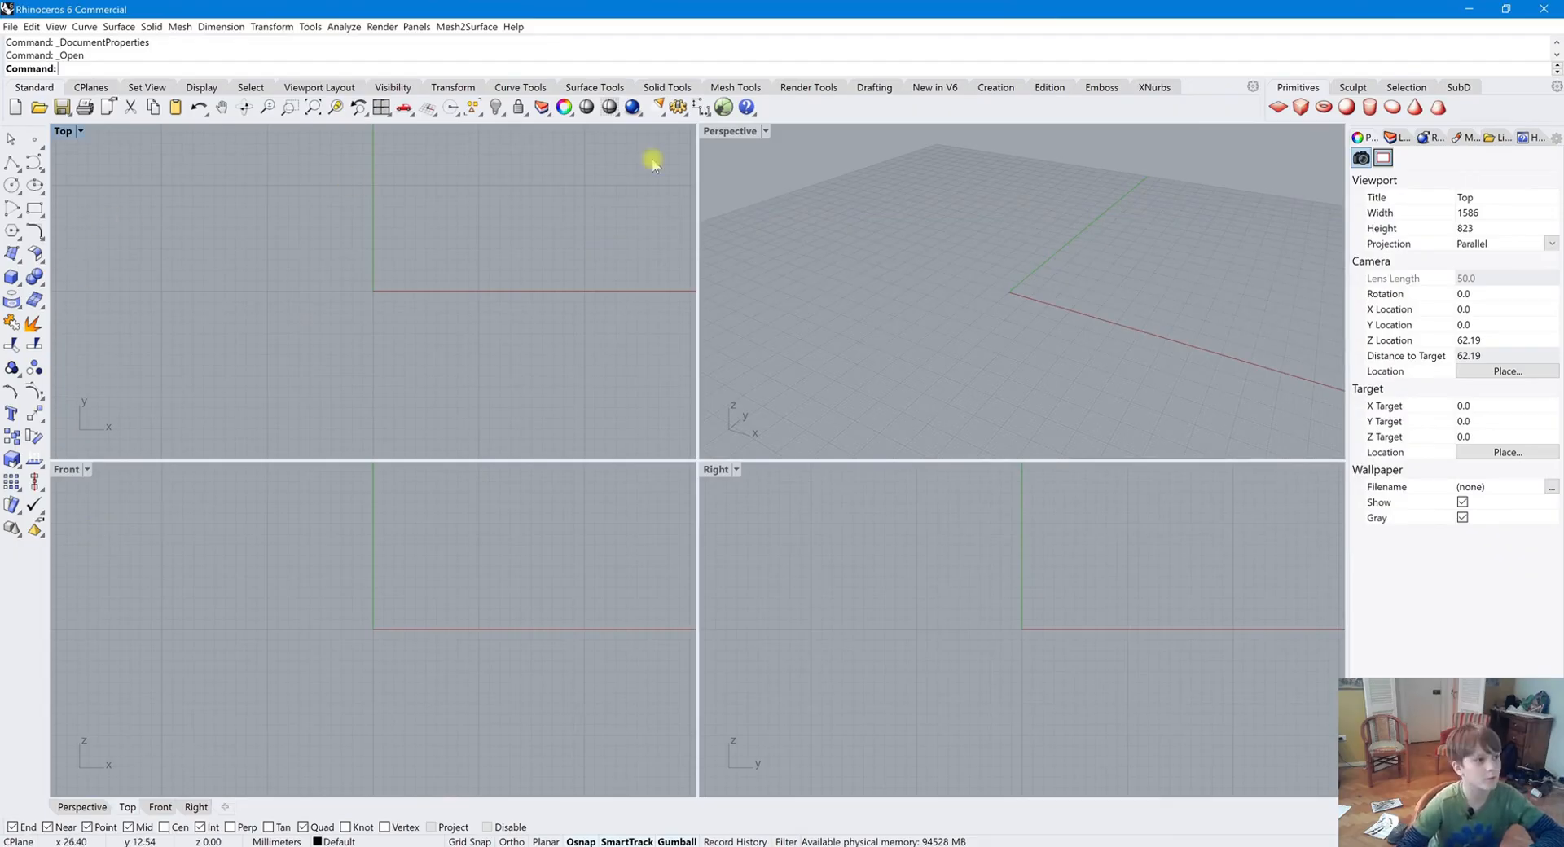
Open the Import file dialog and close it without importing
right_click(39, 104)
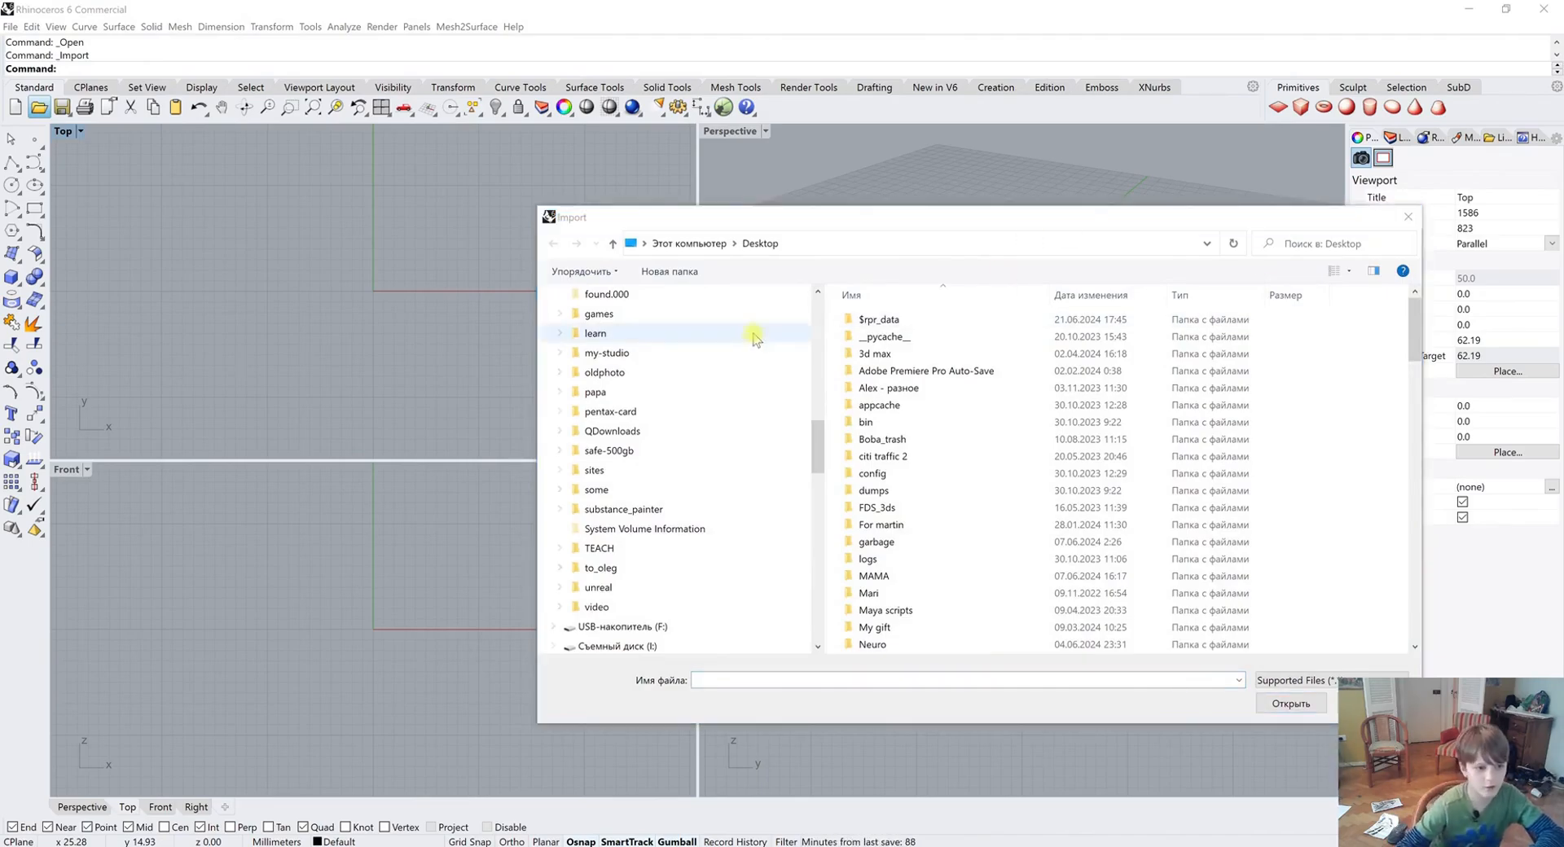
click(1370, 703)
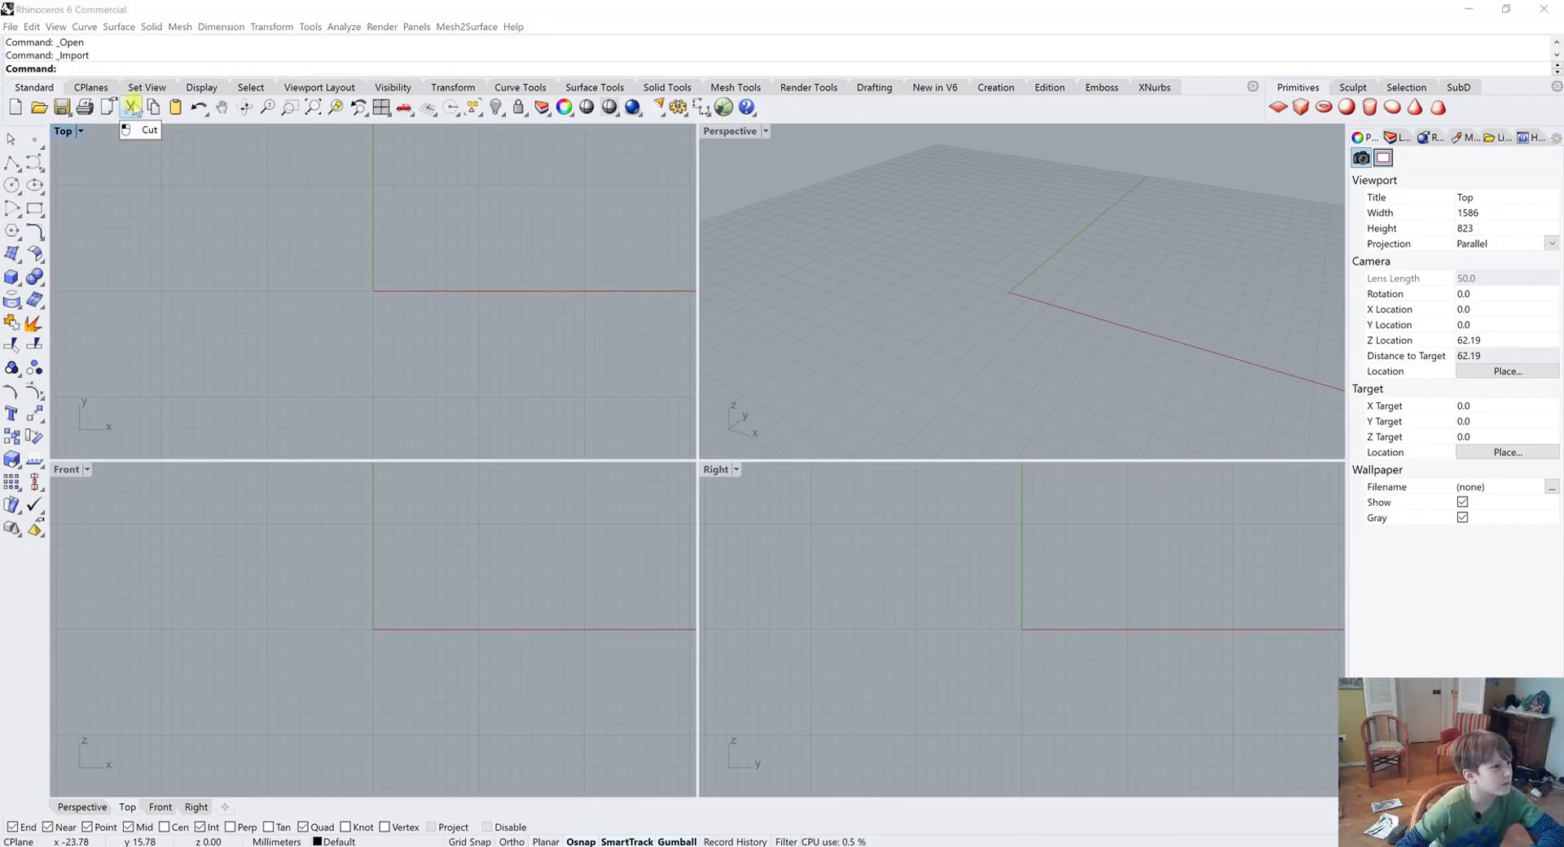
Draw a box solid in the Perspective viewport with the Box tool
click(18, 276)
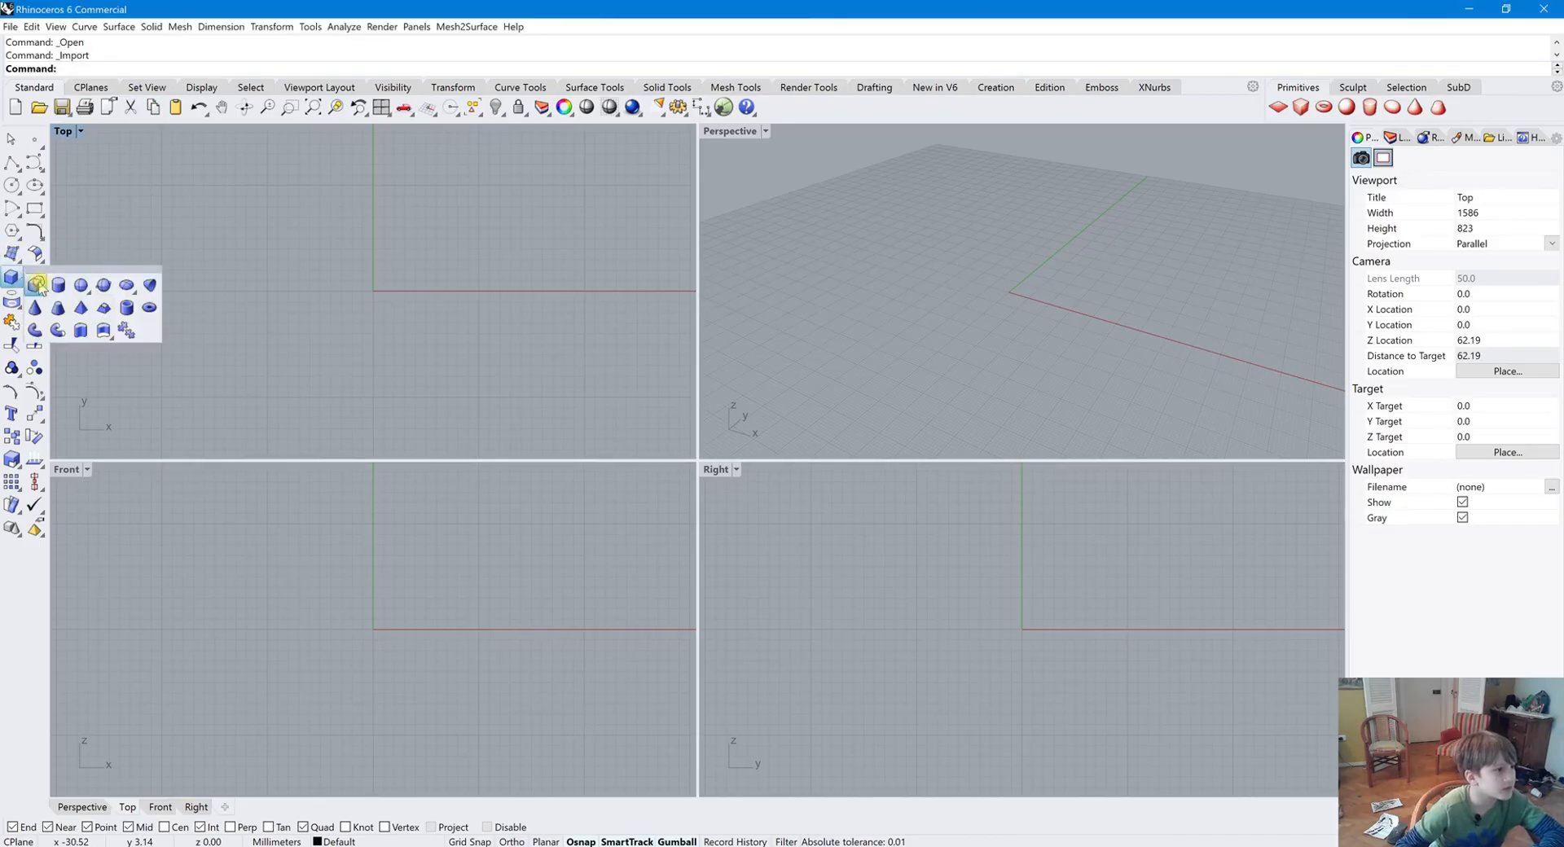
click(58, 284)
click(1005, 249)
click(1059, 367)
click(1048, 216)
key(Return)
key(Return)
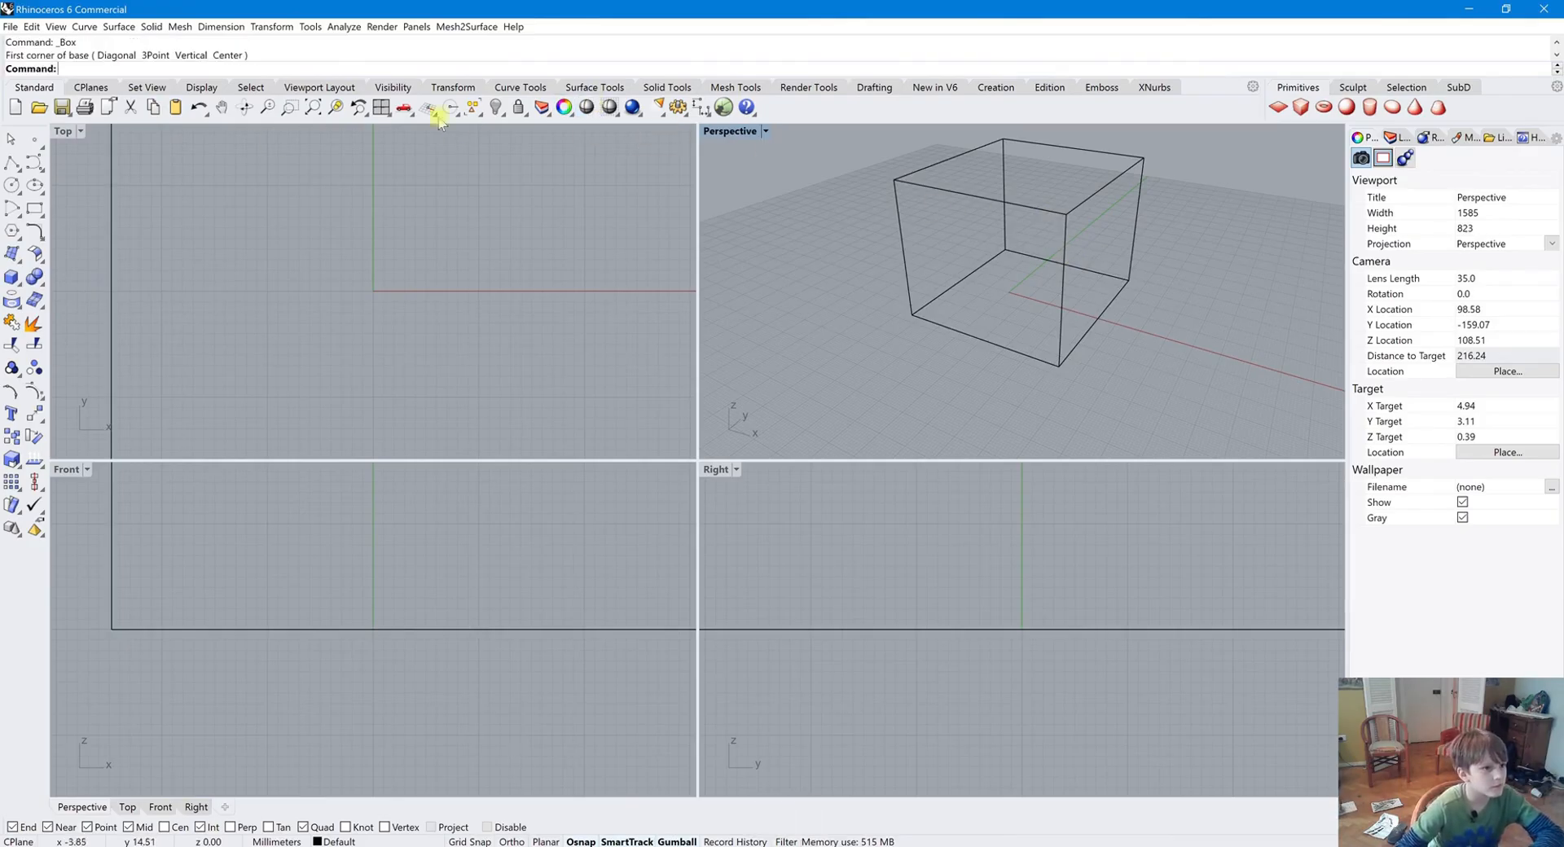
Select the box, copy it to the clipboard, then cut it and paste it back
click(915, 180)
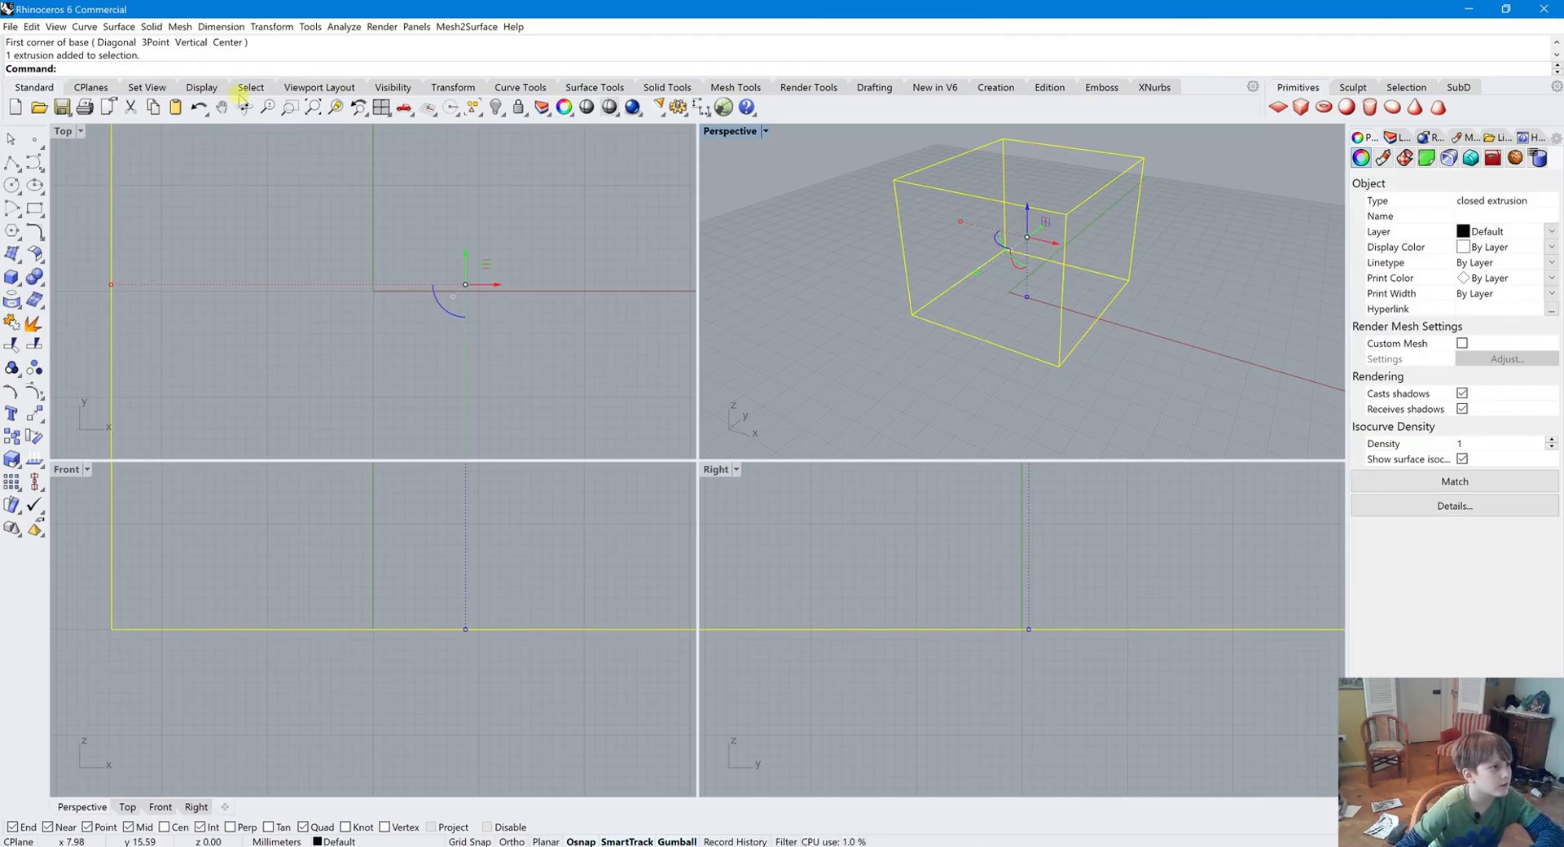
click(152, 110)
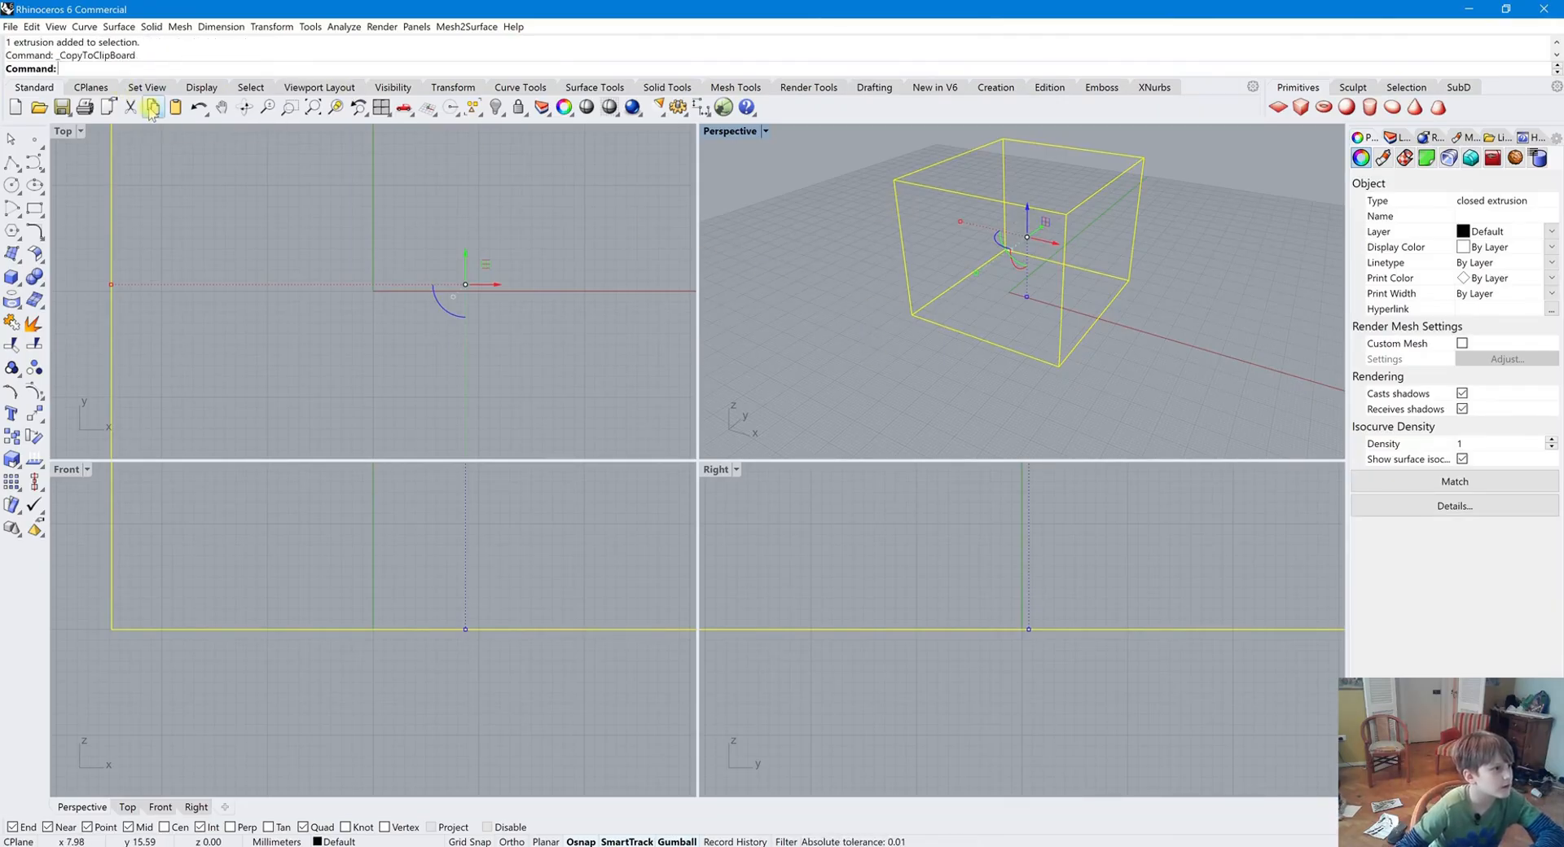
click(136, 112)
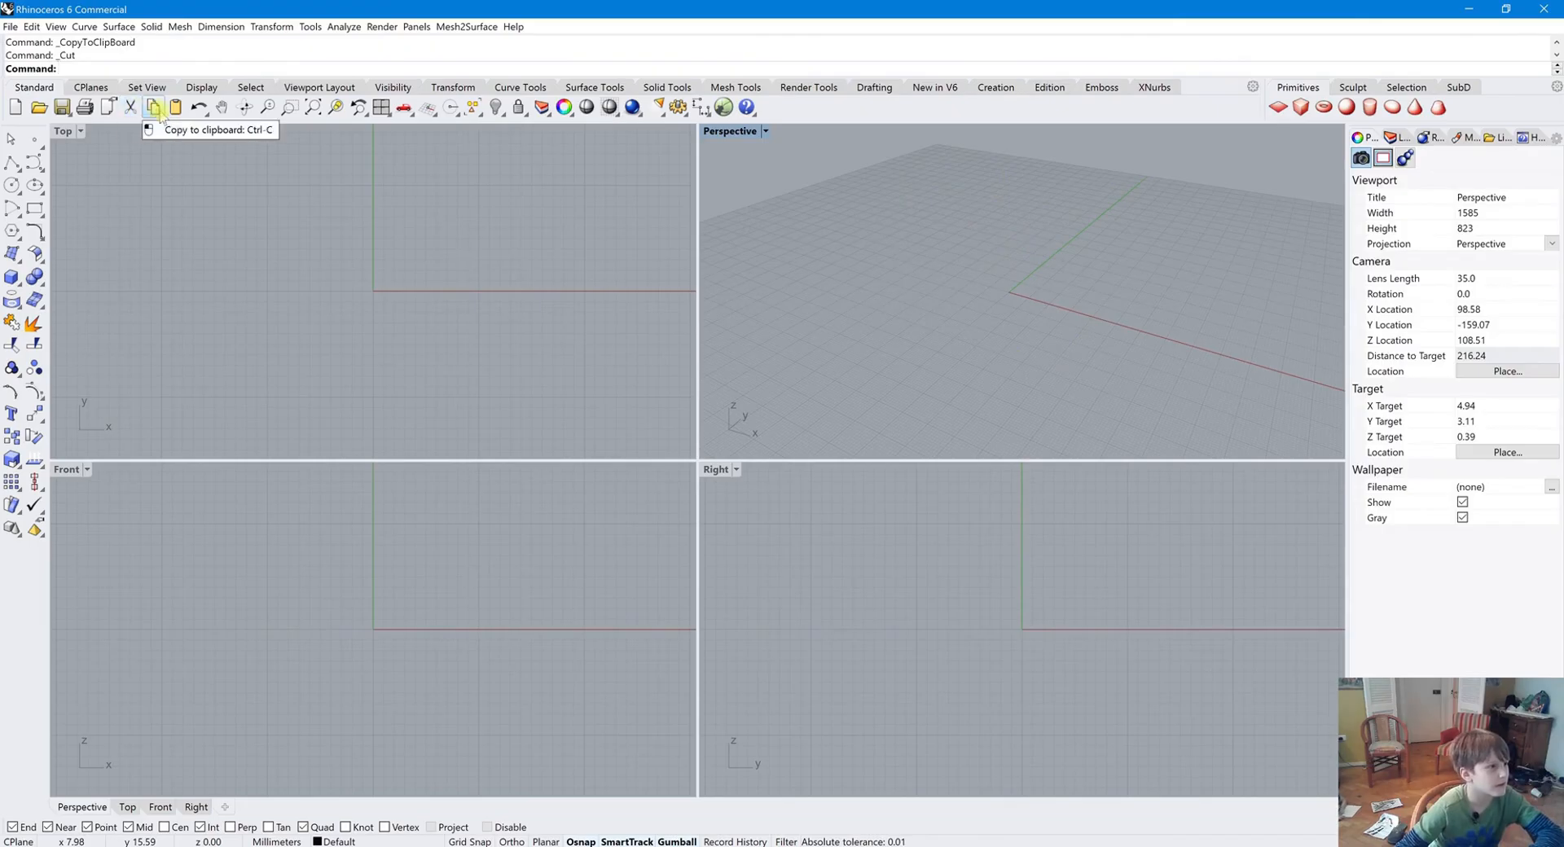
click(177, 110)
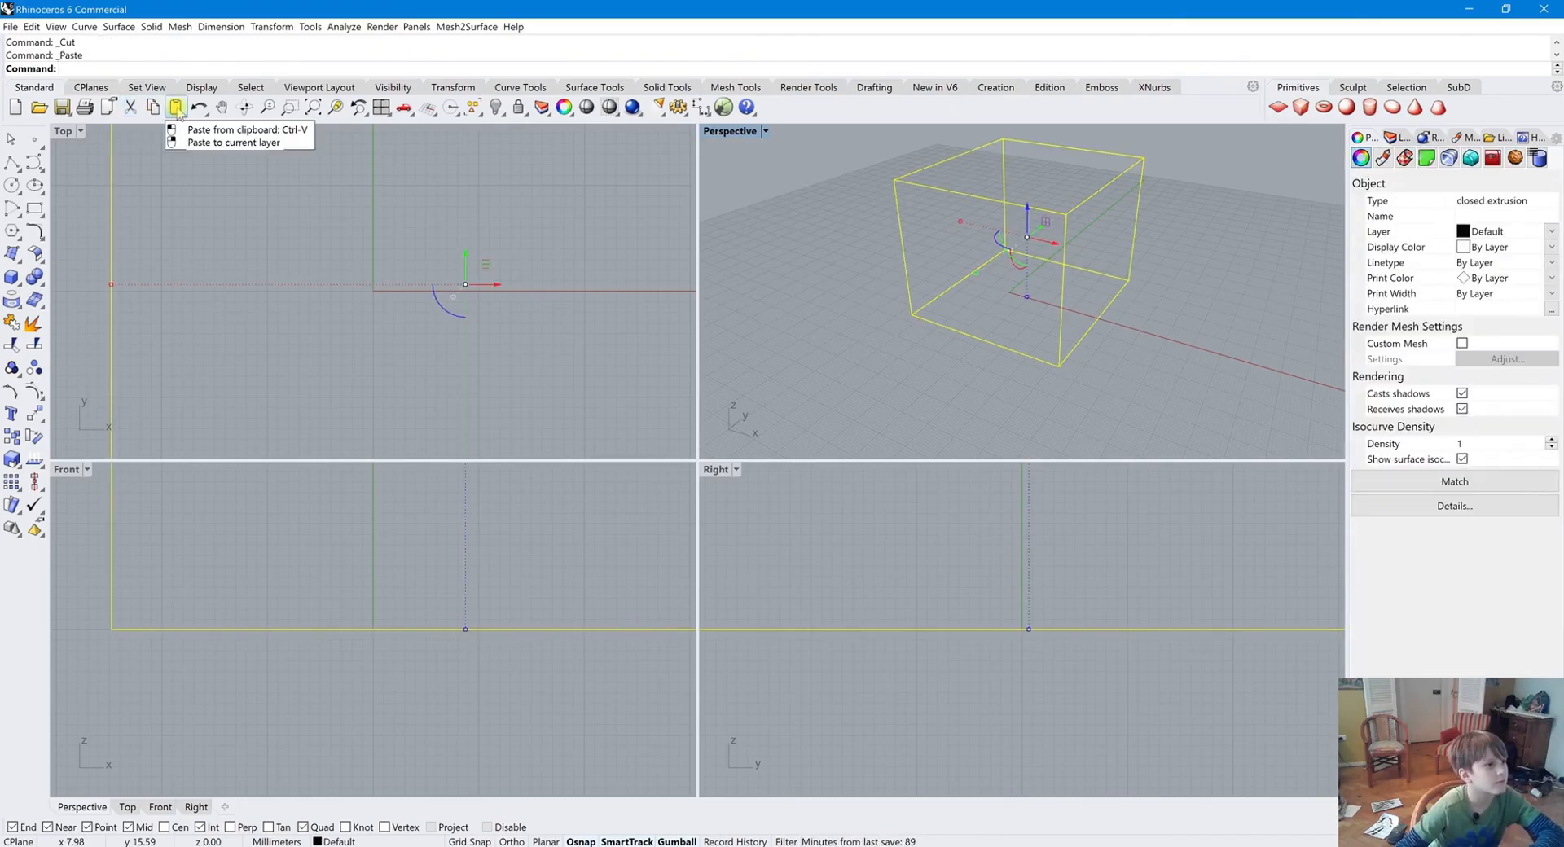
Copy and paste the box and drag the duplicate to the right of the original
scroll(905, 326, down, 2)
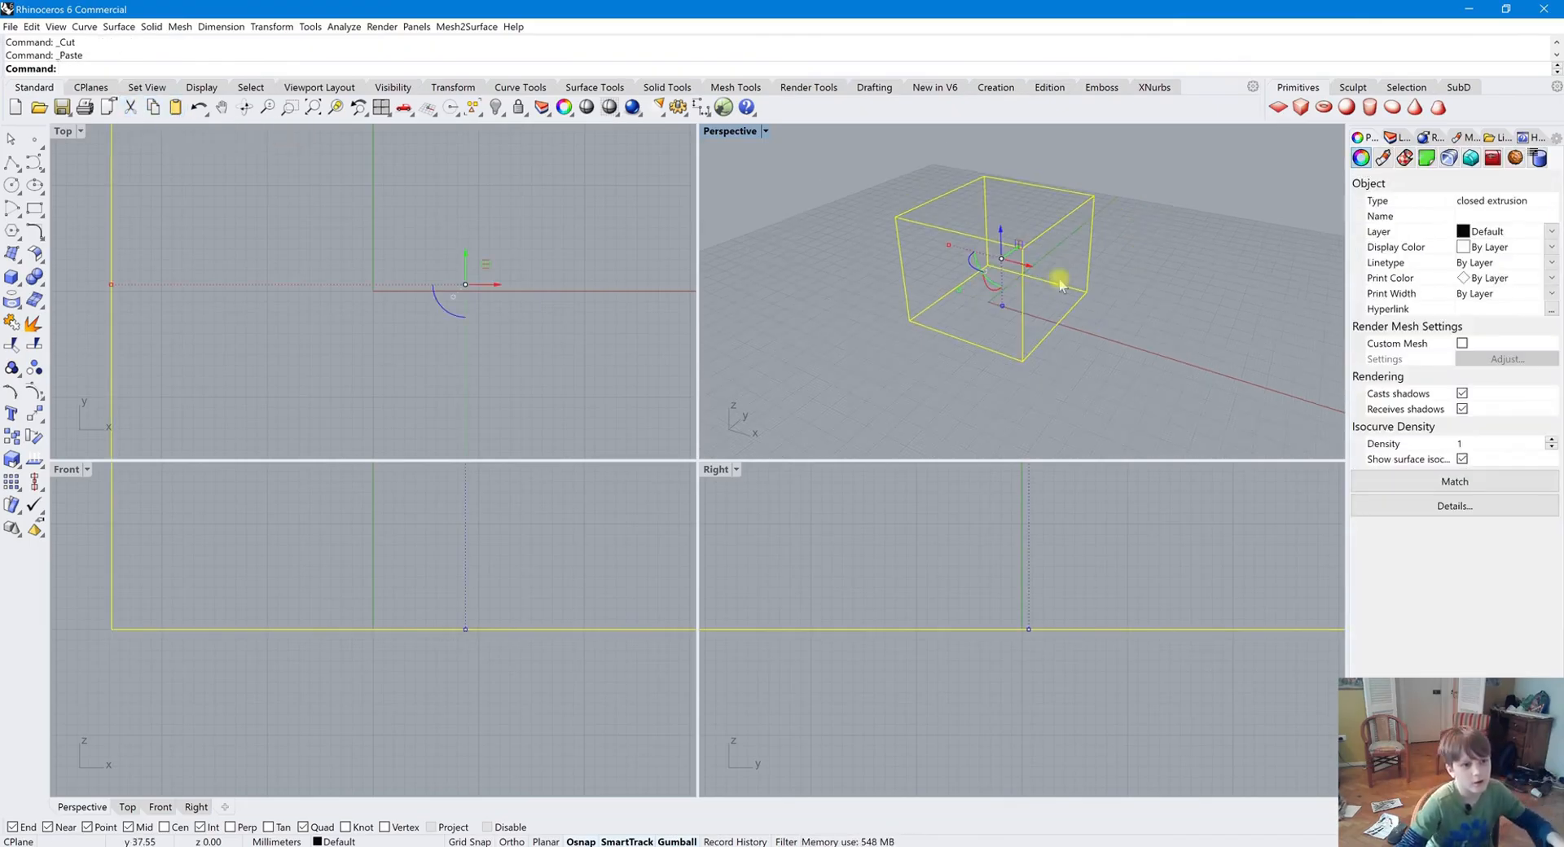
scroll(1153, 299, down, 2)
scroll(904, 265, down, 3)
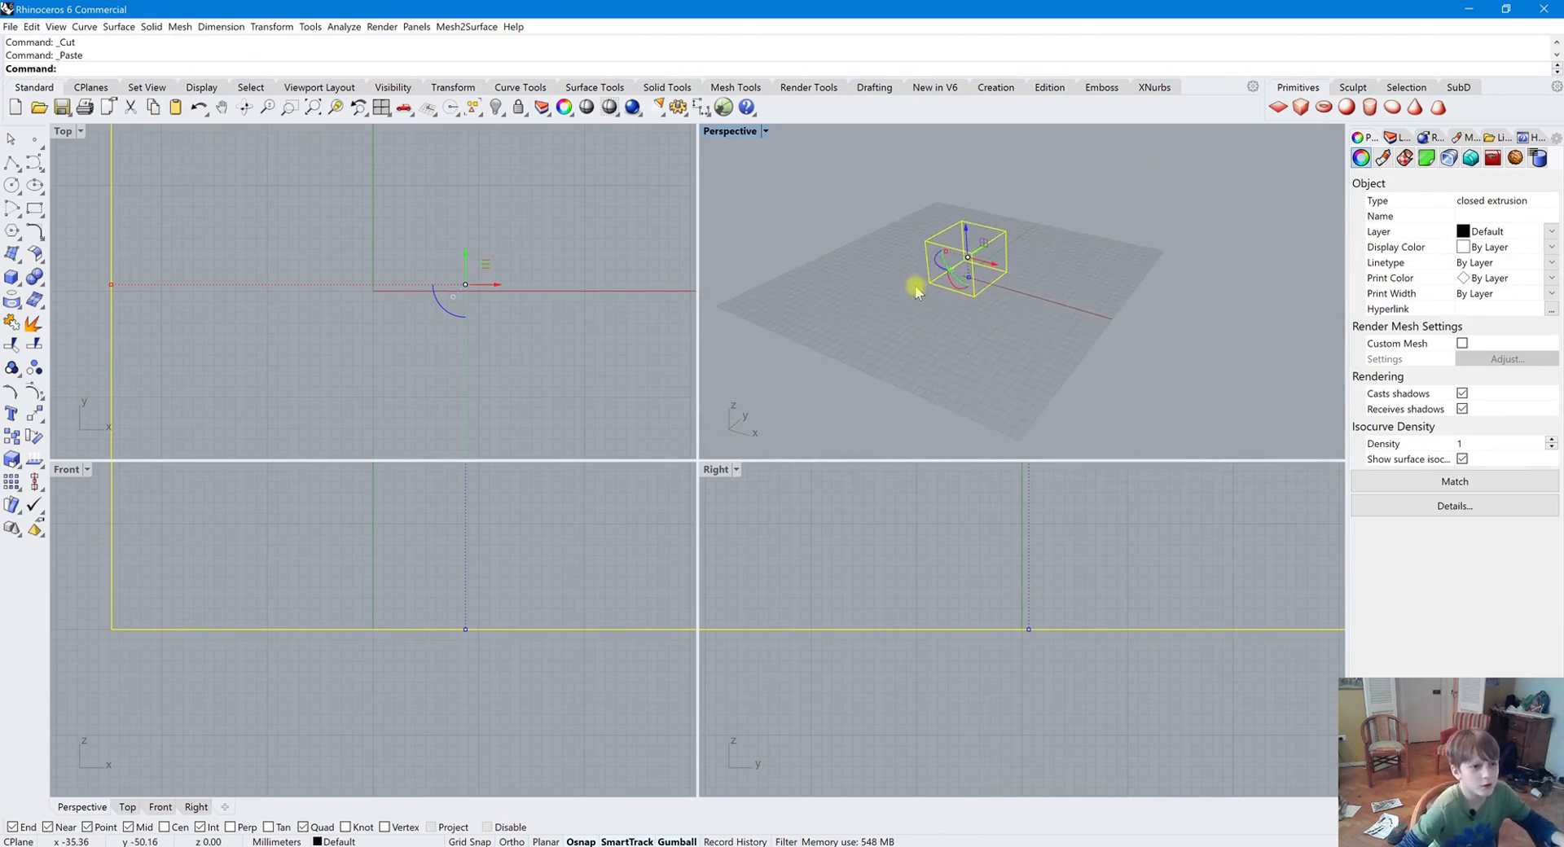
key(ctrl+c)
key(ctrl+v)
drag(995, 267, 1115, 326)
click(1086, 388)
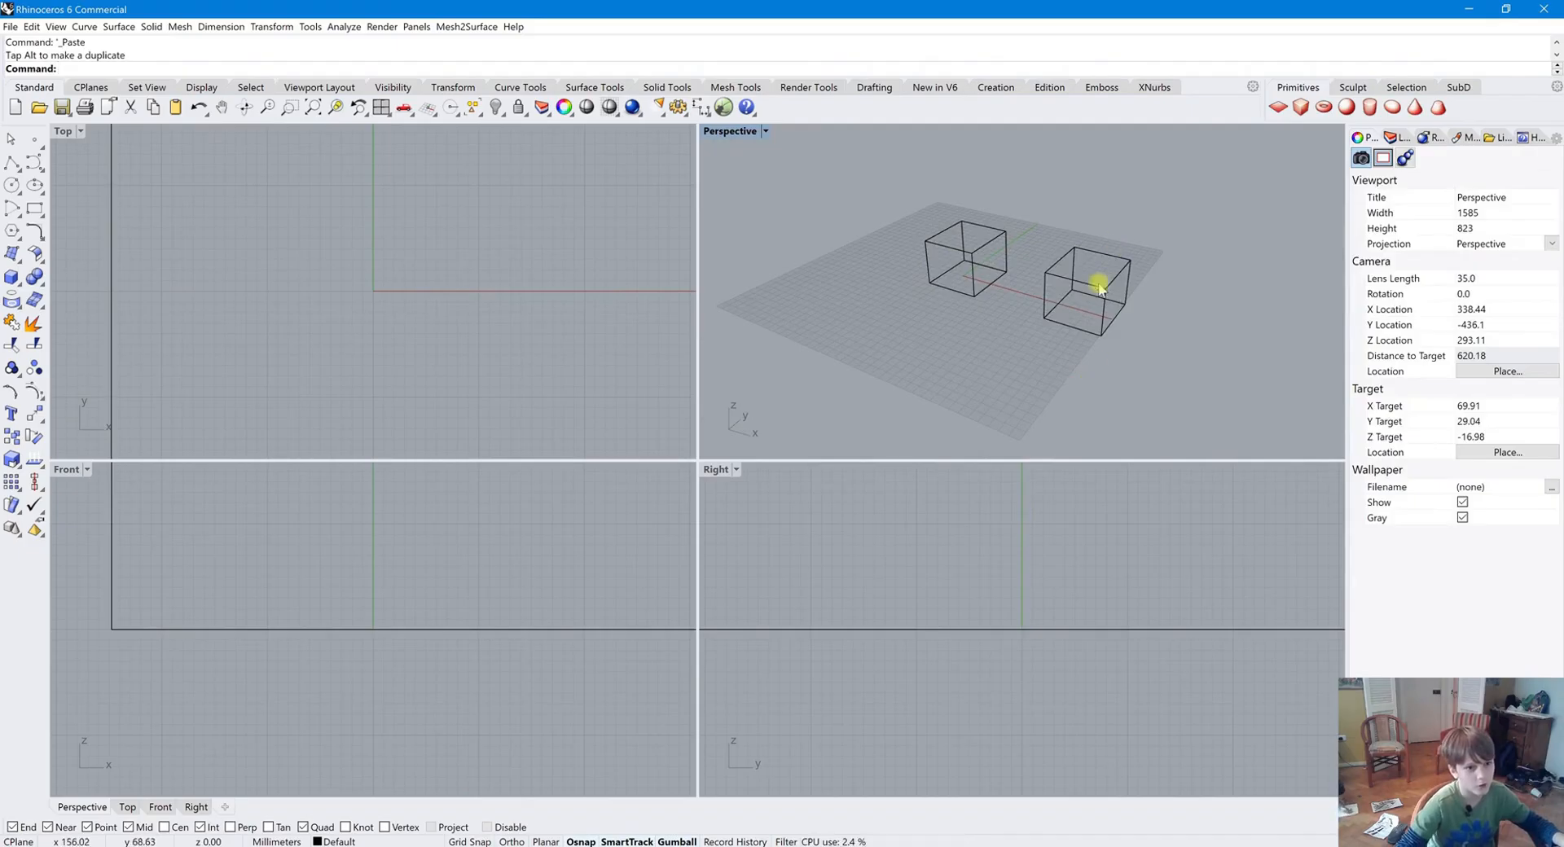
Move the second box forward, then paste a third copy and drag it to the left
click(1098, 322)
drag(1103, 277, 1009, 282)
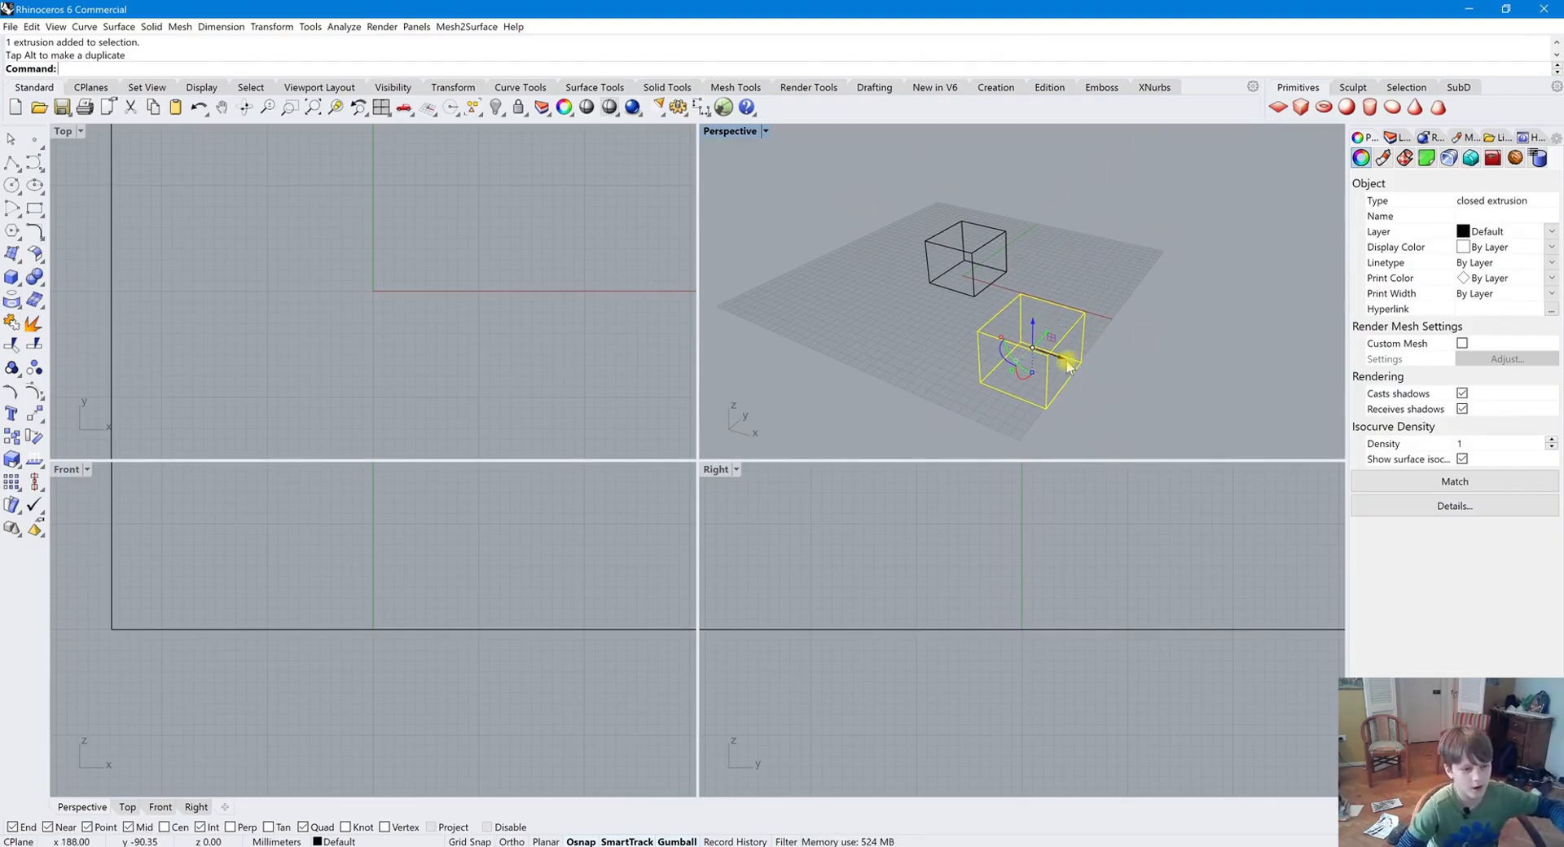
key(ctrl+v)
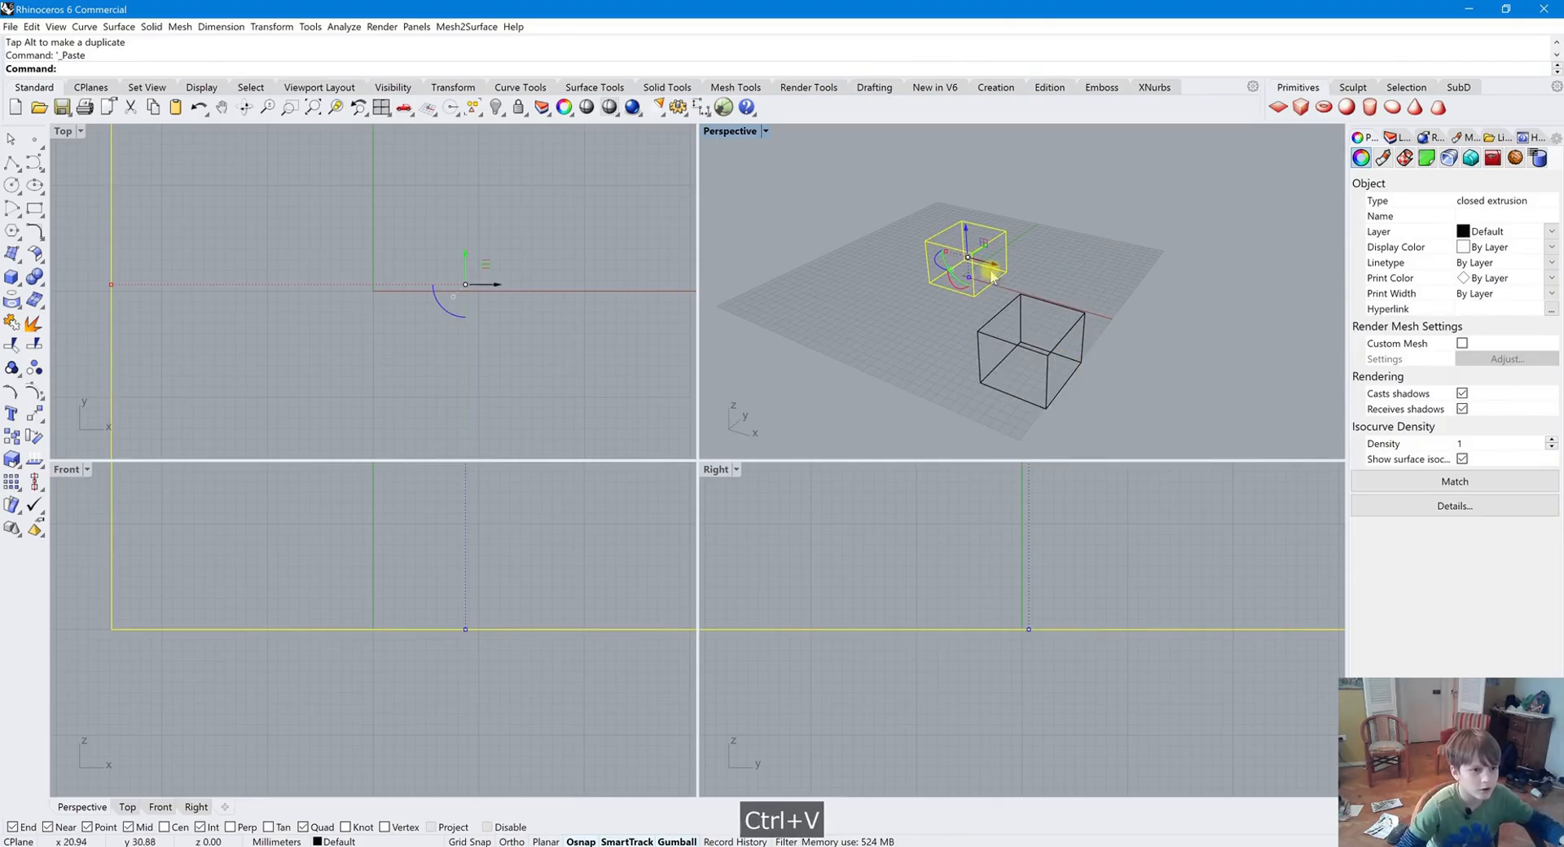
drag(986, 252, 881, 322)
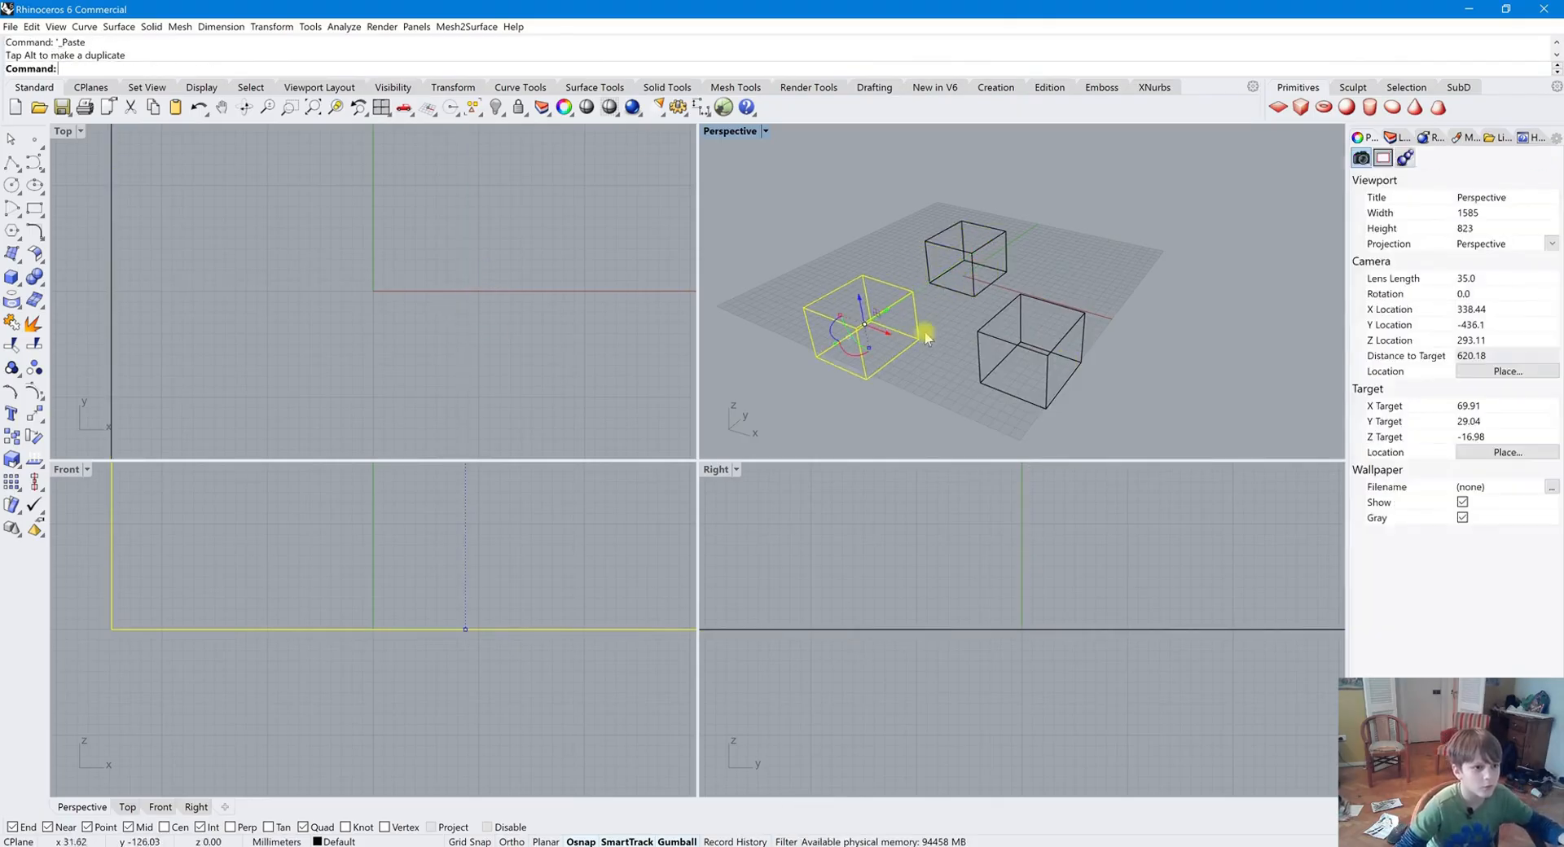
click(930, 391)
Select the two duplicate boxes with a selection window and delete them
drag(1140, 407, 756, 209)
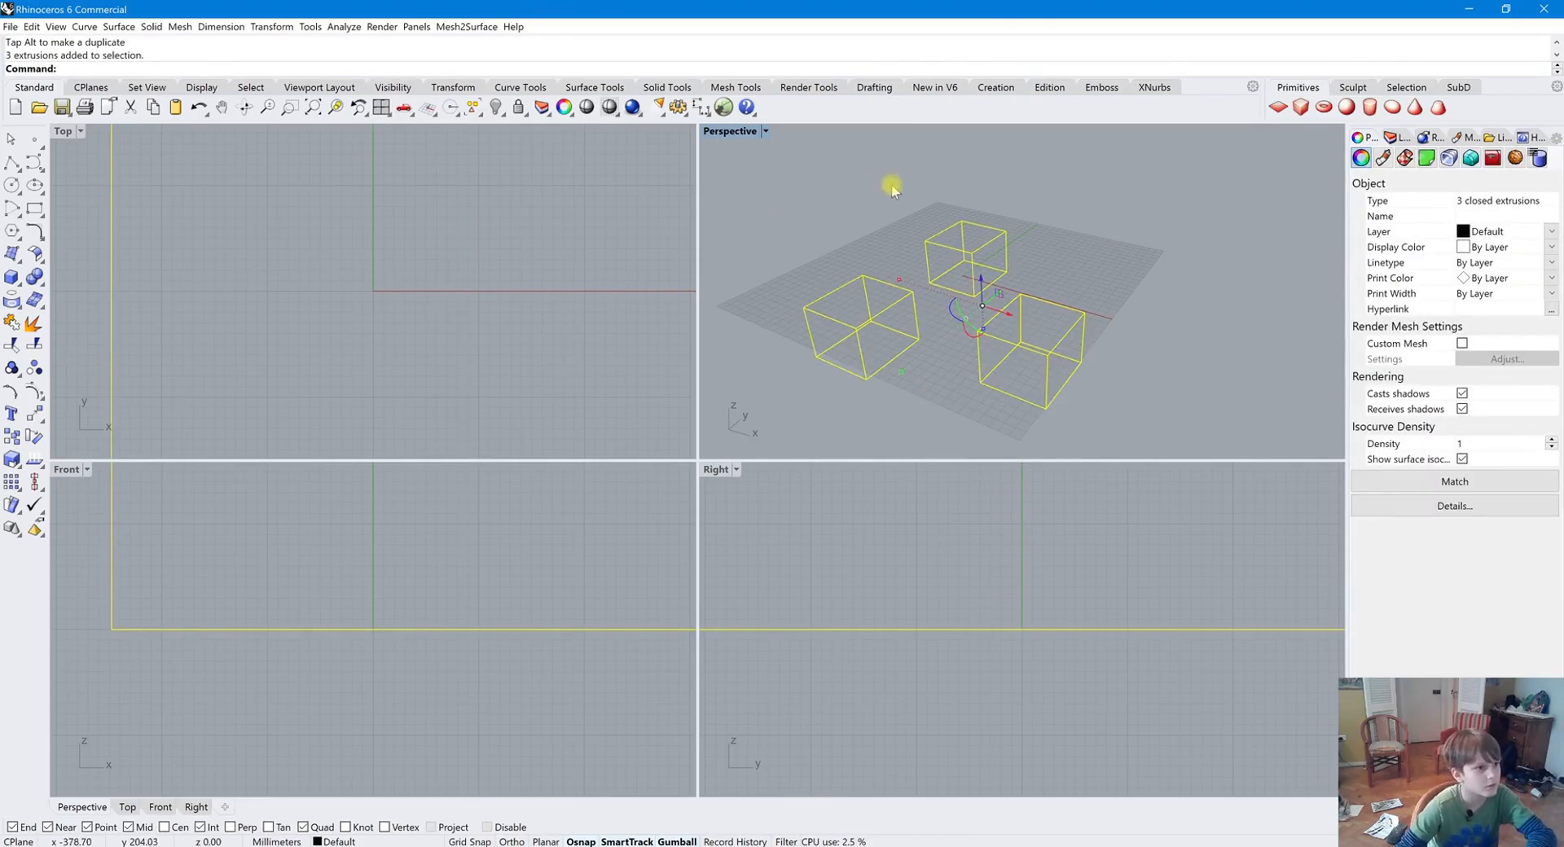
click(1065, 349)
drag(1116, 399, 785, 321)
key(Delete)
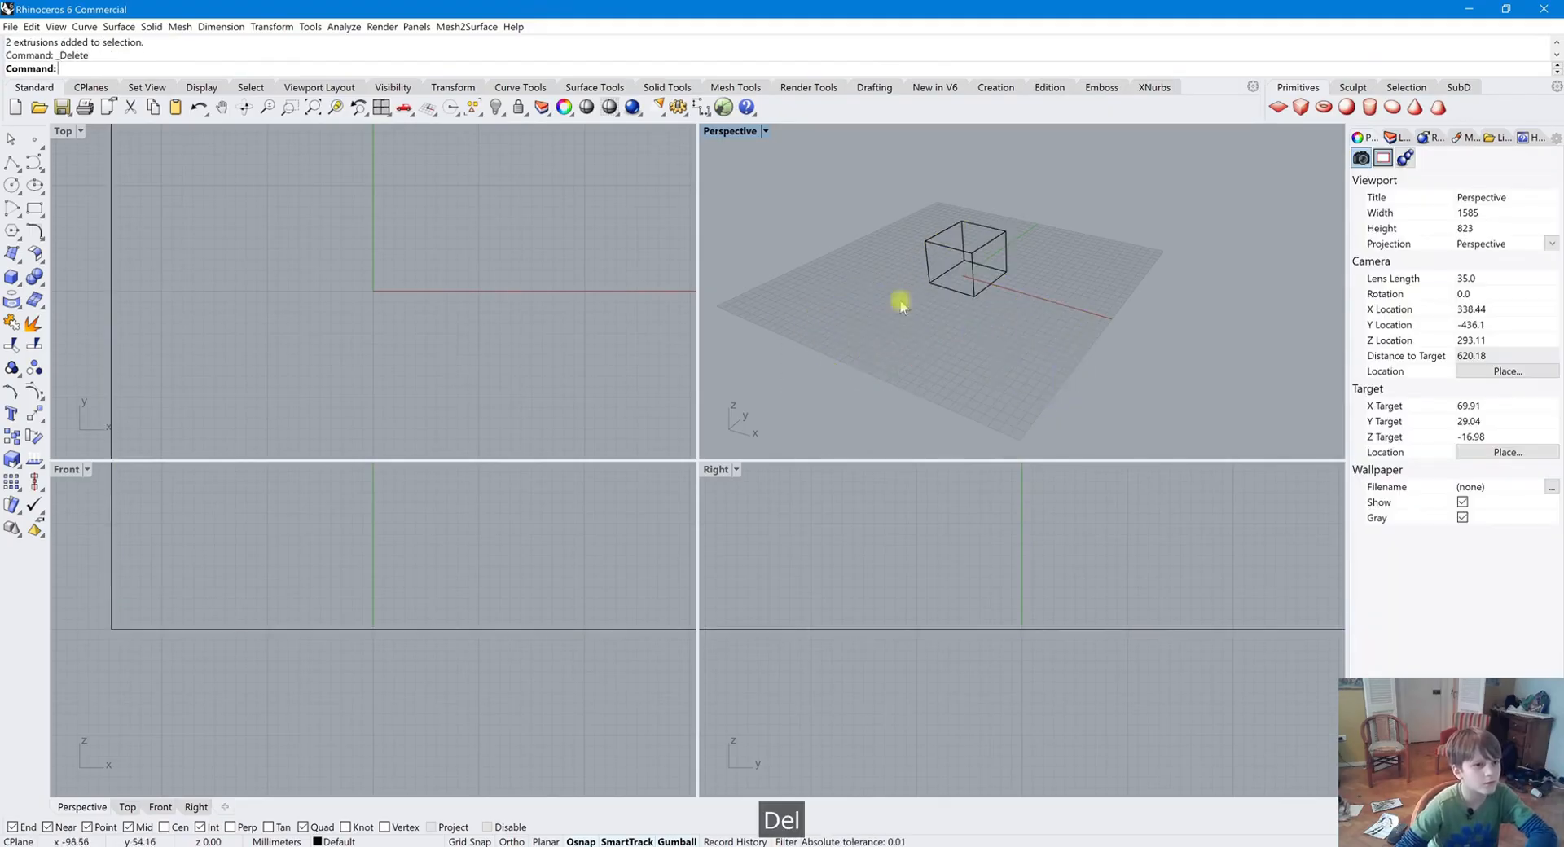
Undo the deletion of the two boxes and redo it
scroll(1027, 163, up, 2)
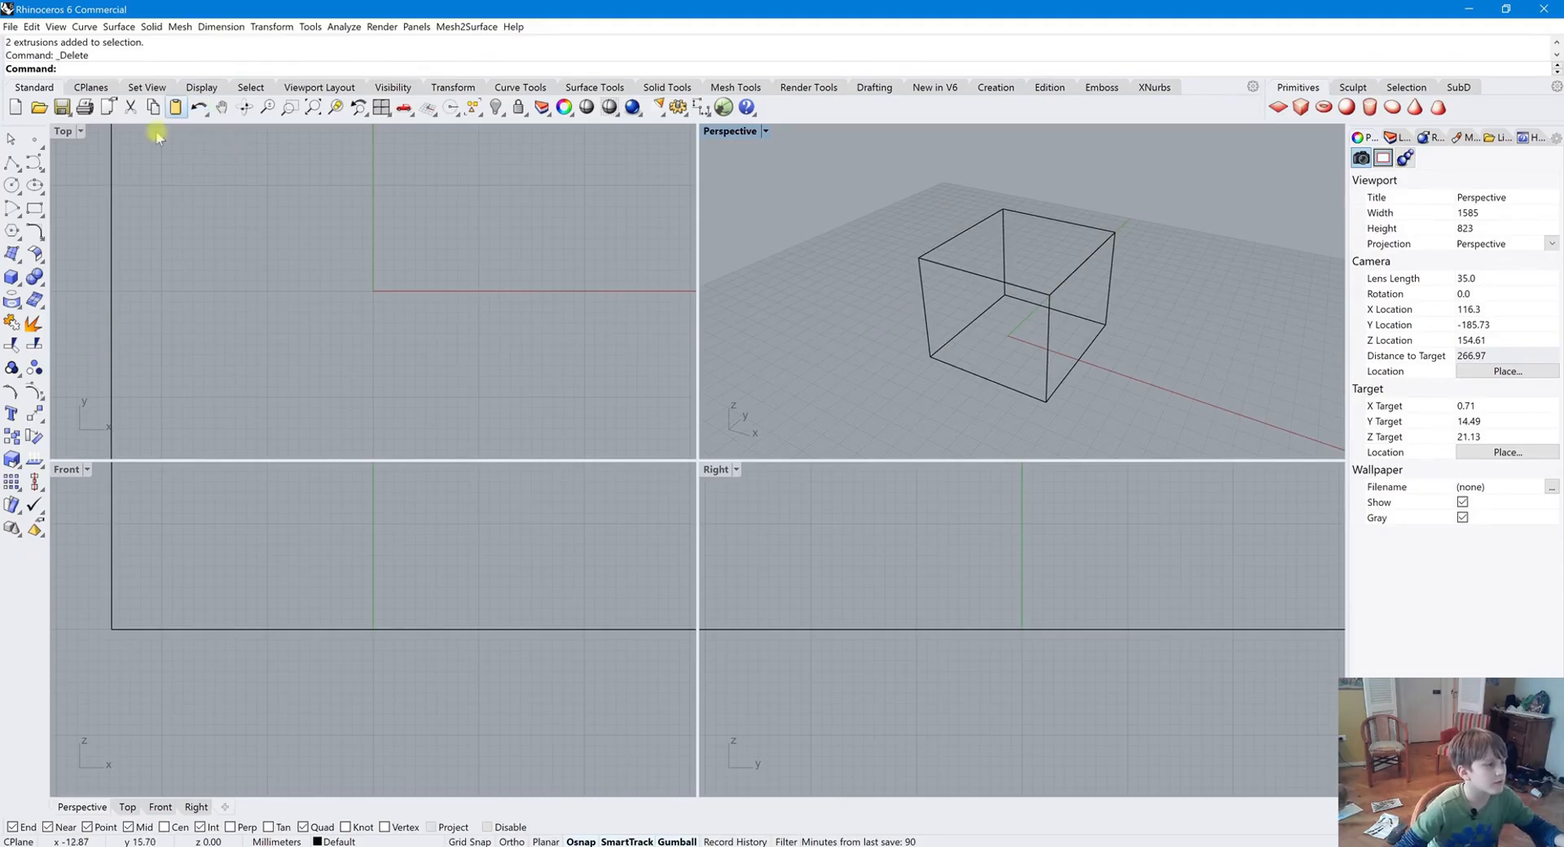
scroll(728, 196, down, 5)
click(198, 108)
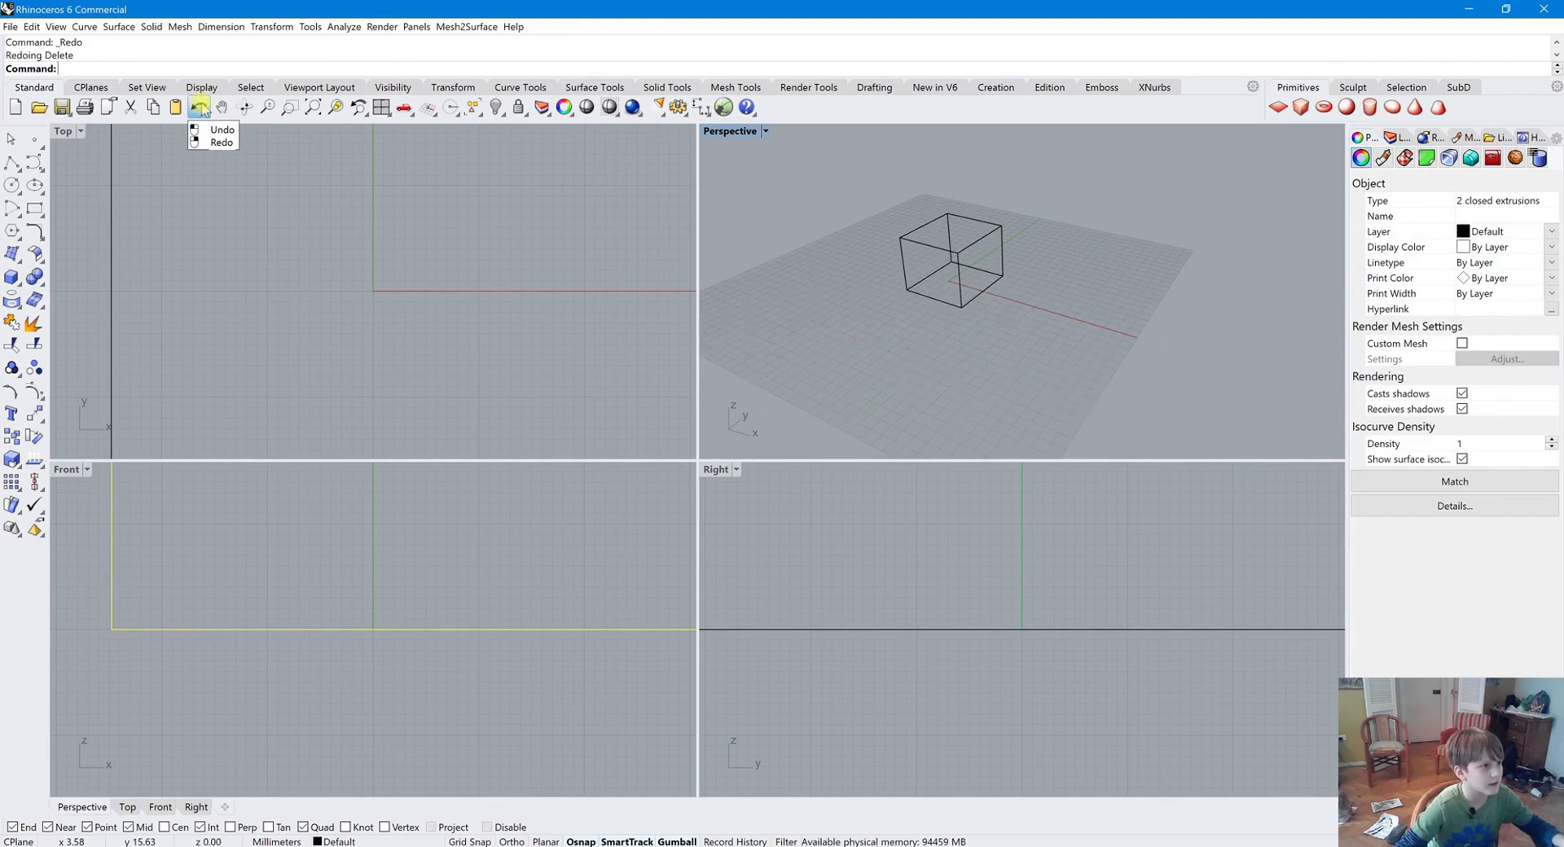
right_click(200, 108)
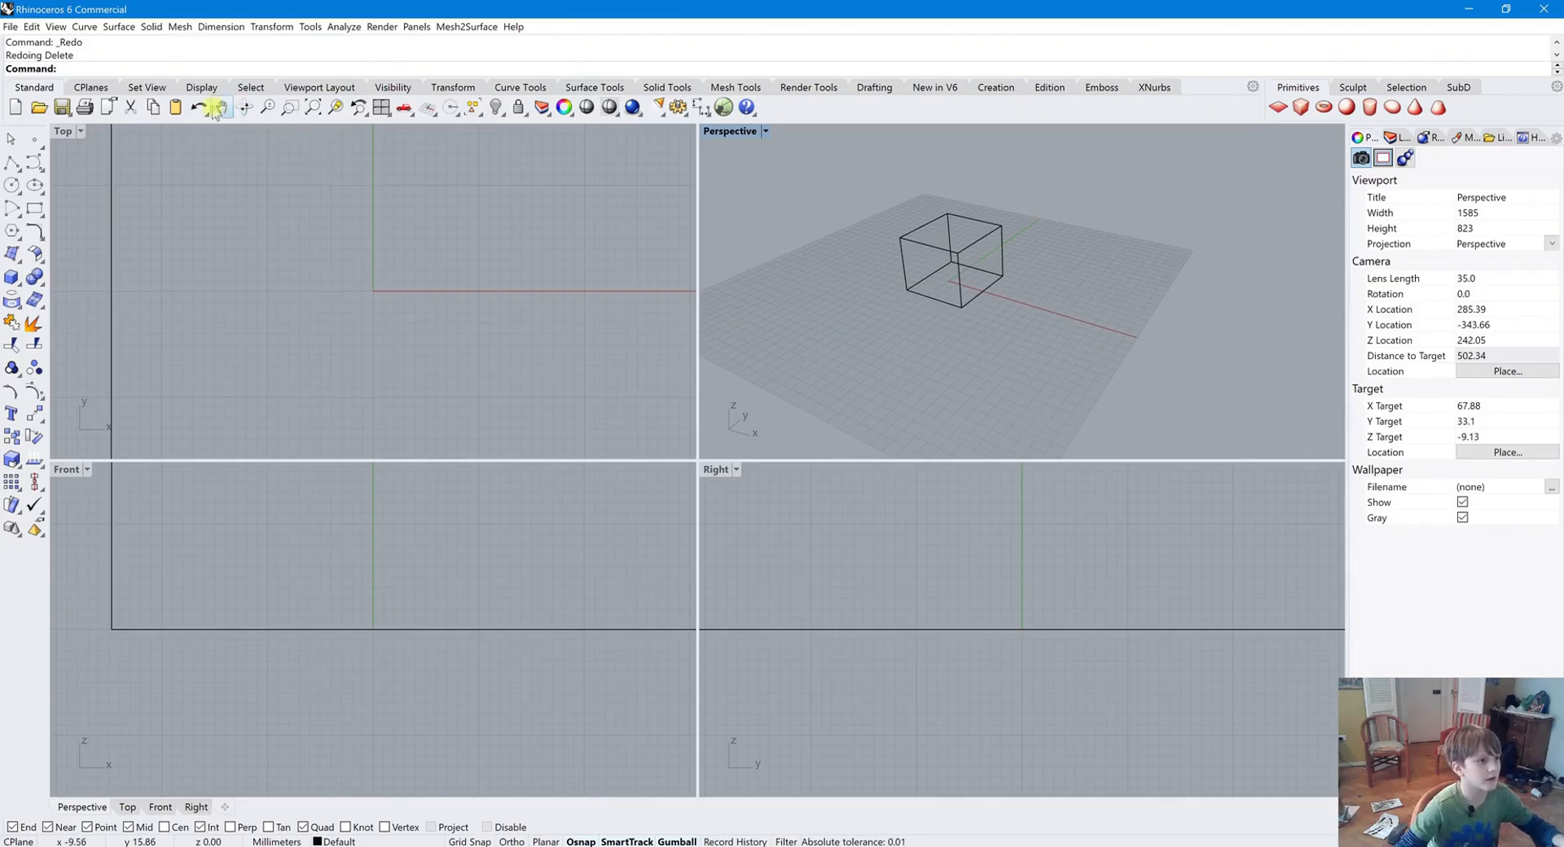
Rotate and shift the Perspective view to inspect the remaining box
right_drag(988, 350, 883, 310)
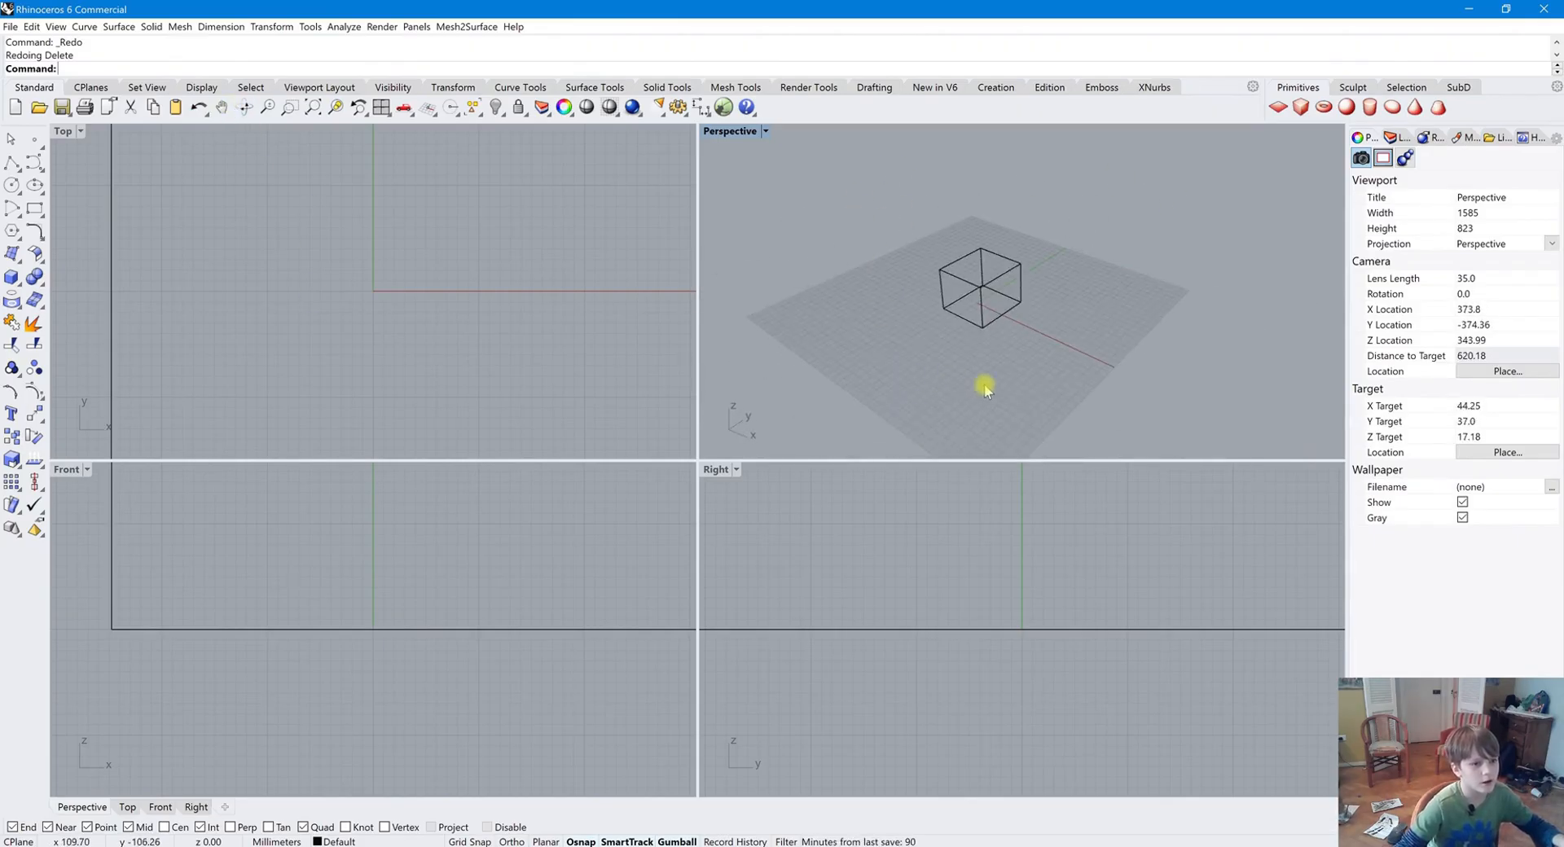
shift+right_drag(998, 357, 953, 342)
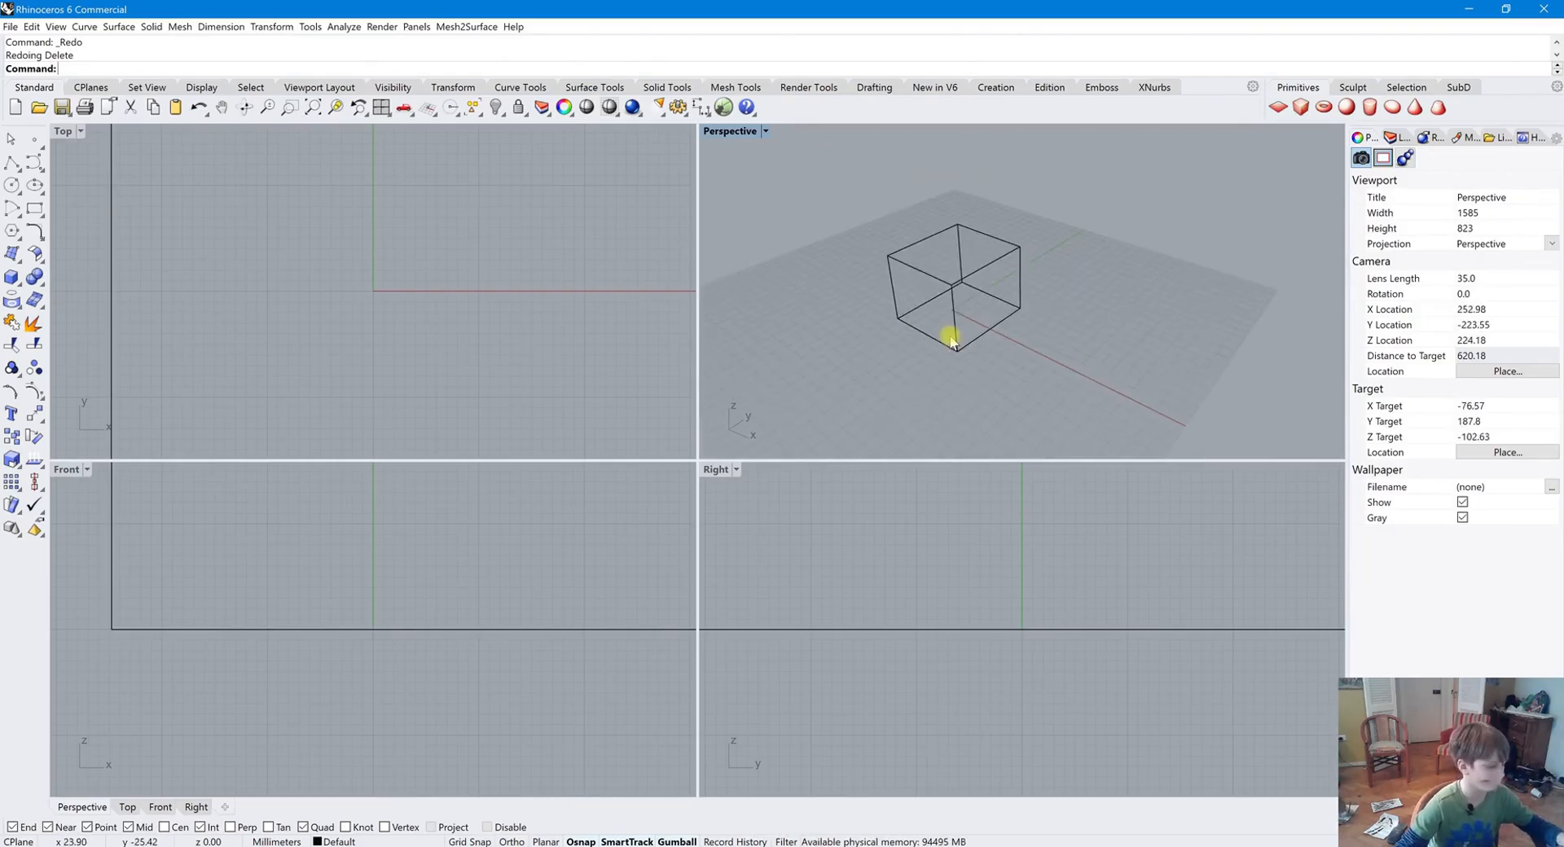
shift+right_drag(1040, 321, 1120, 371)
Pan the Perspective view with the Pan tool
click(223, 109)
drag(891, 372, 824, 332)
key(Return)
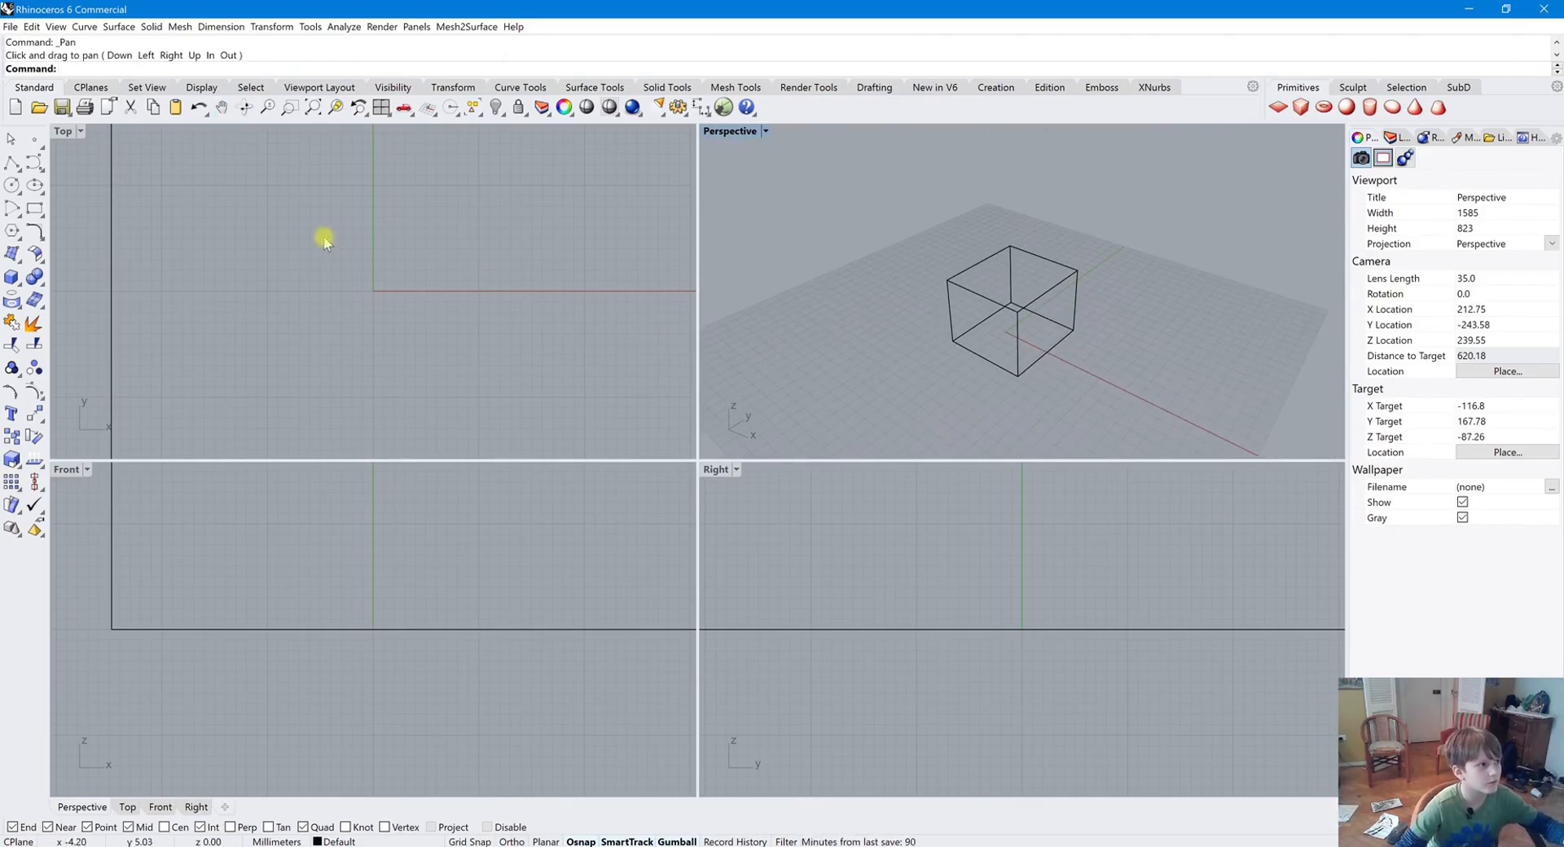
scroll(1126, 381, up, 3)
scroll(1197, 301, down, 5)
Zoom the Perspective view dynamically with the Zoom tool
click(245, 106)
drag(1246, 252, 1208, 279)
key(Escape)
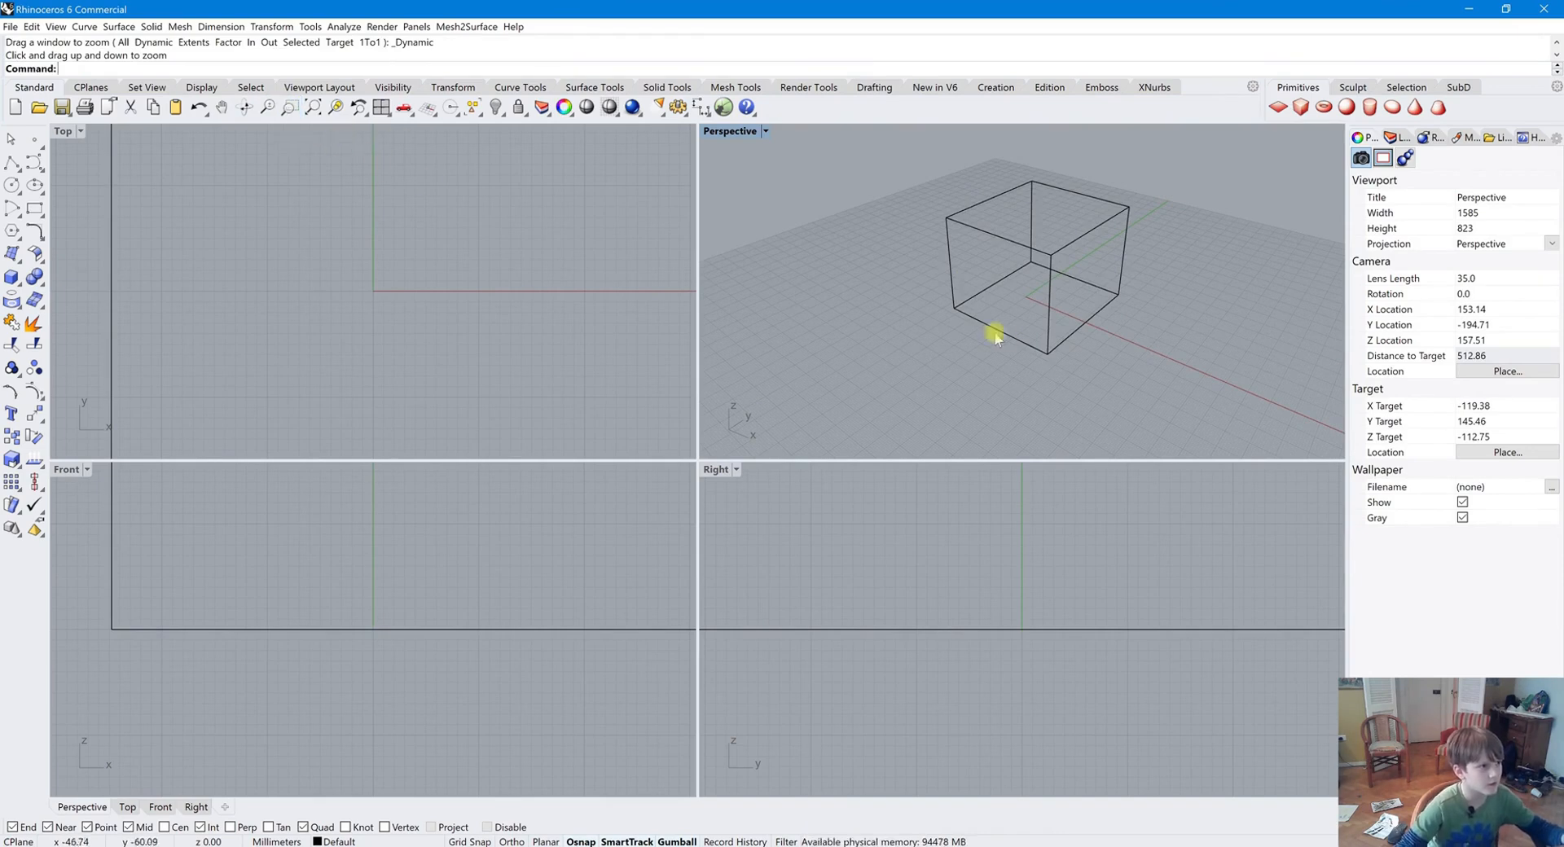
Zoom the viewports to the model extents and adjust the zoom
click(314, 107)
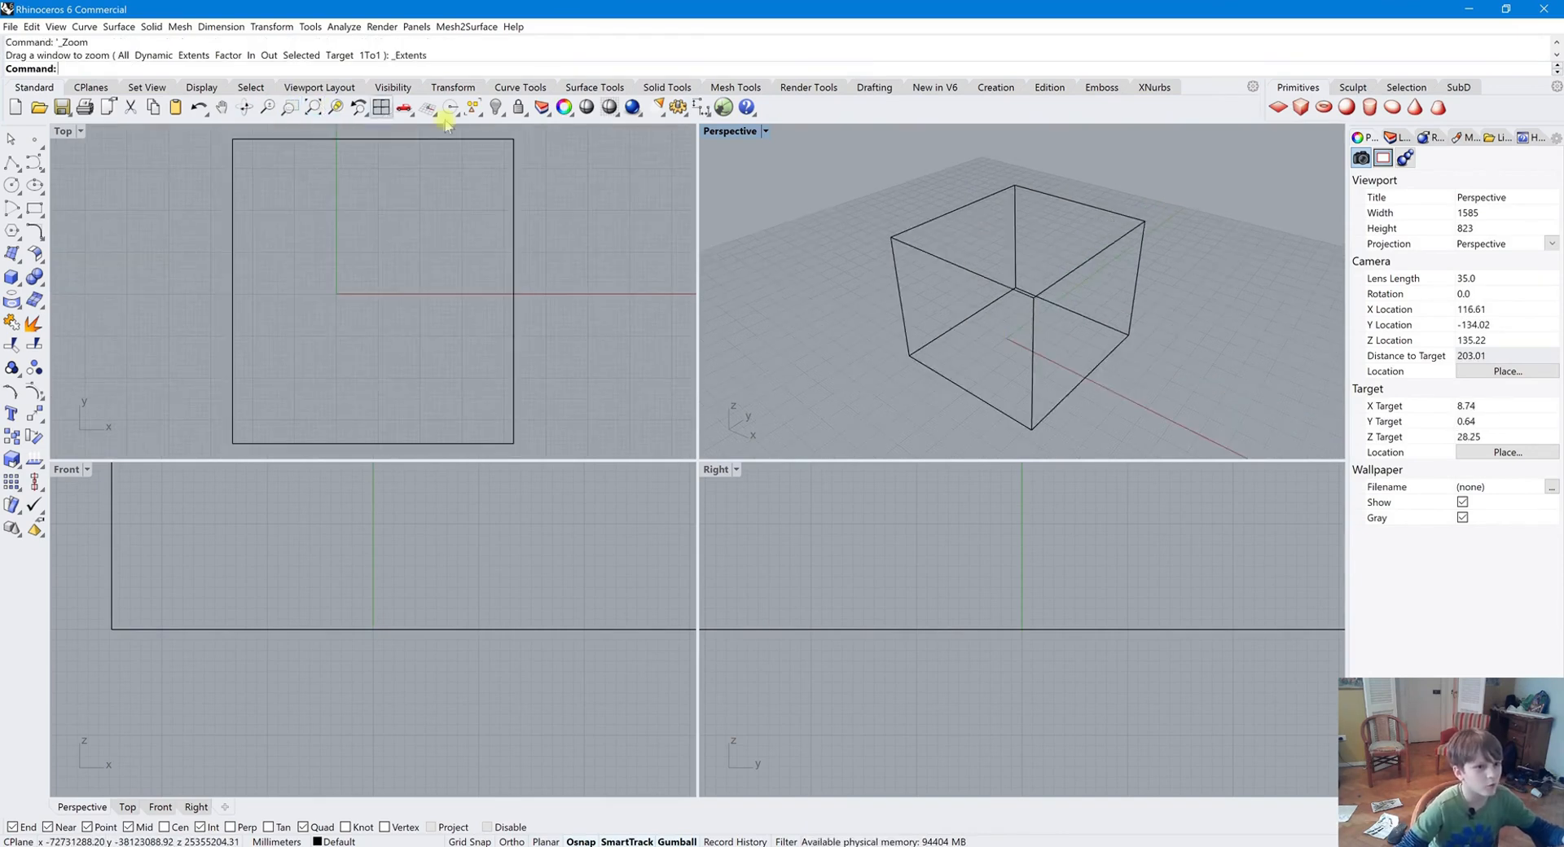
scroll(1028, 295, up, 6)
scroll(1020, 291, down, 10)
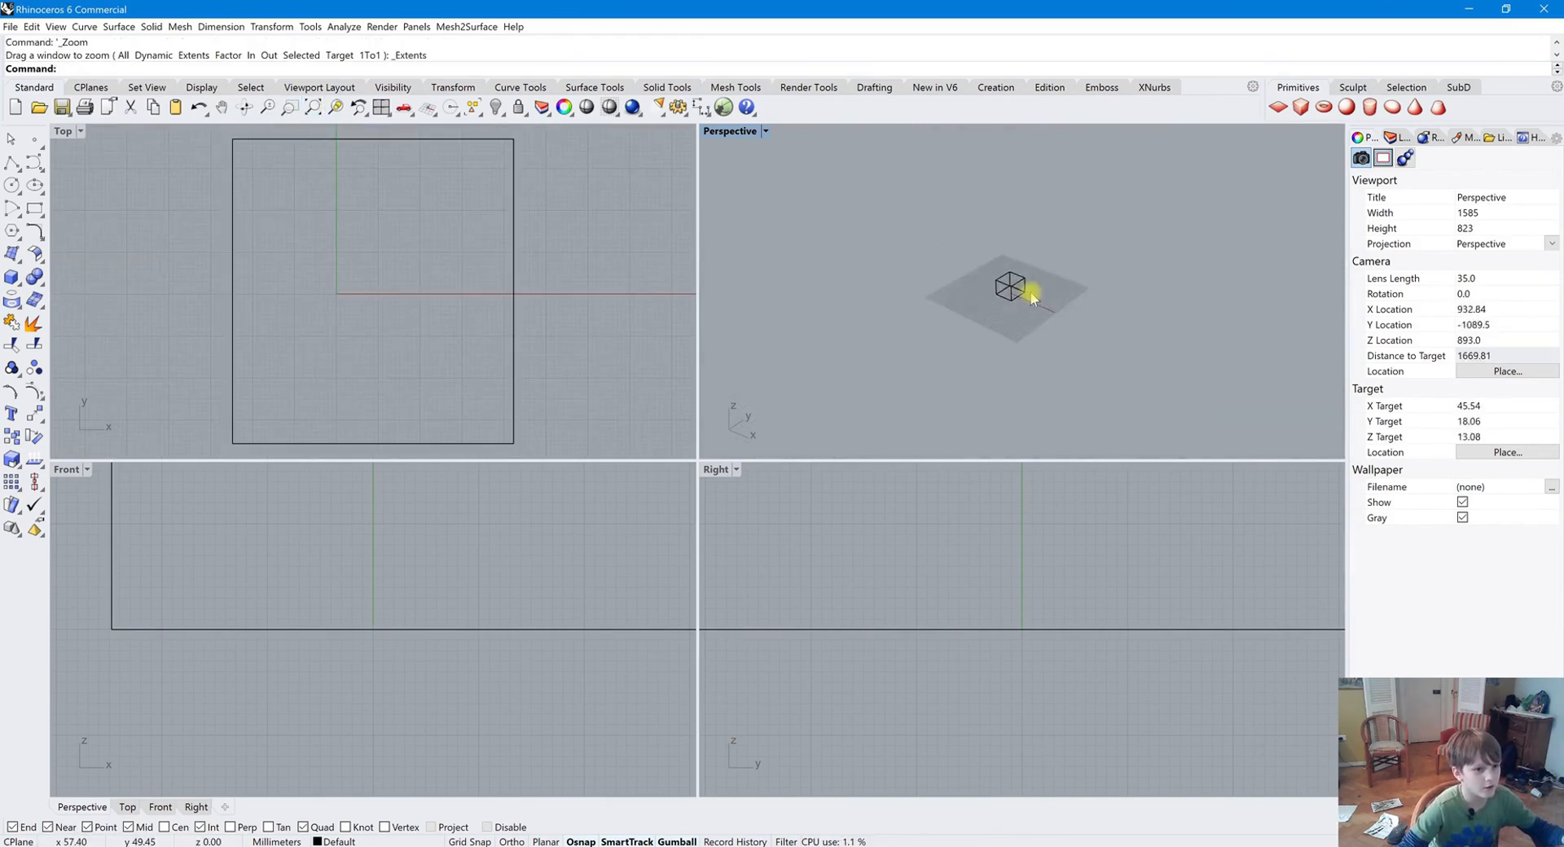
scroll(757, 324, up, 10)
scroll(780, 289, down, 4)
scroll(778, 296, up, 2)
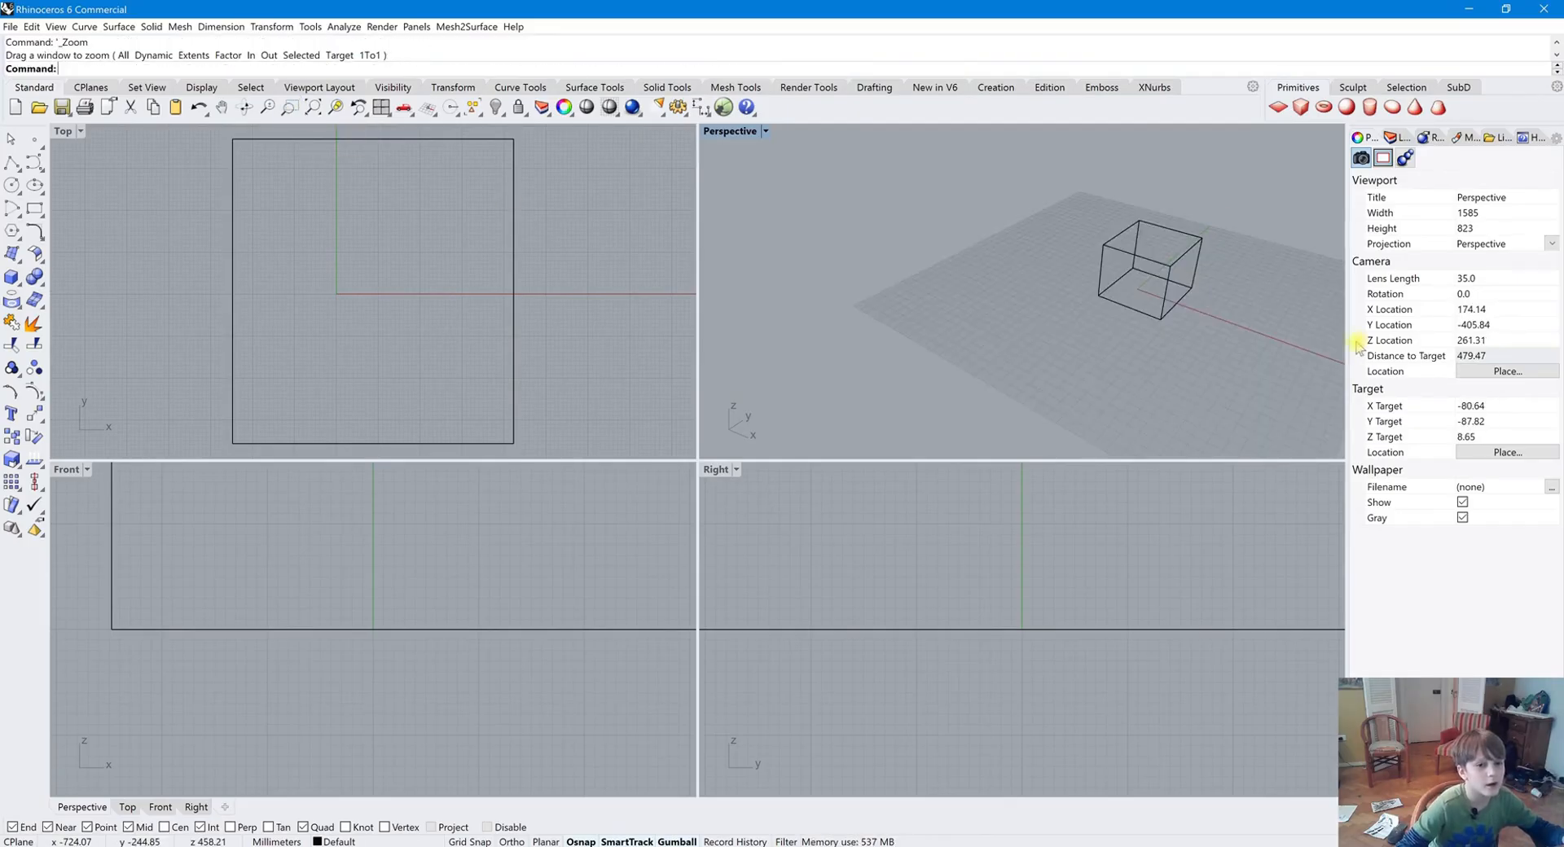
Select the box and zoom the Perspective view in and out around it
drag(906, 172, 1231, 395)
click(1257, 346)
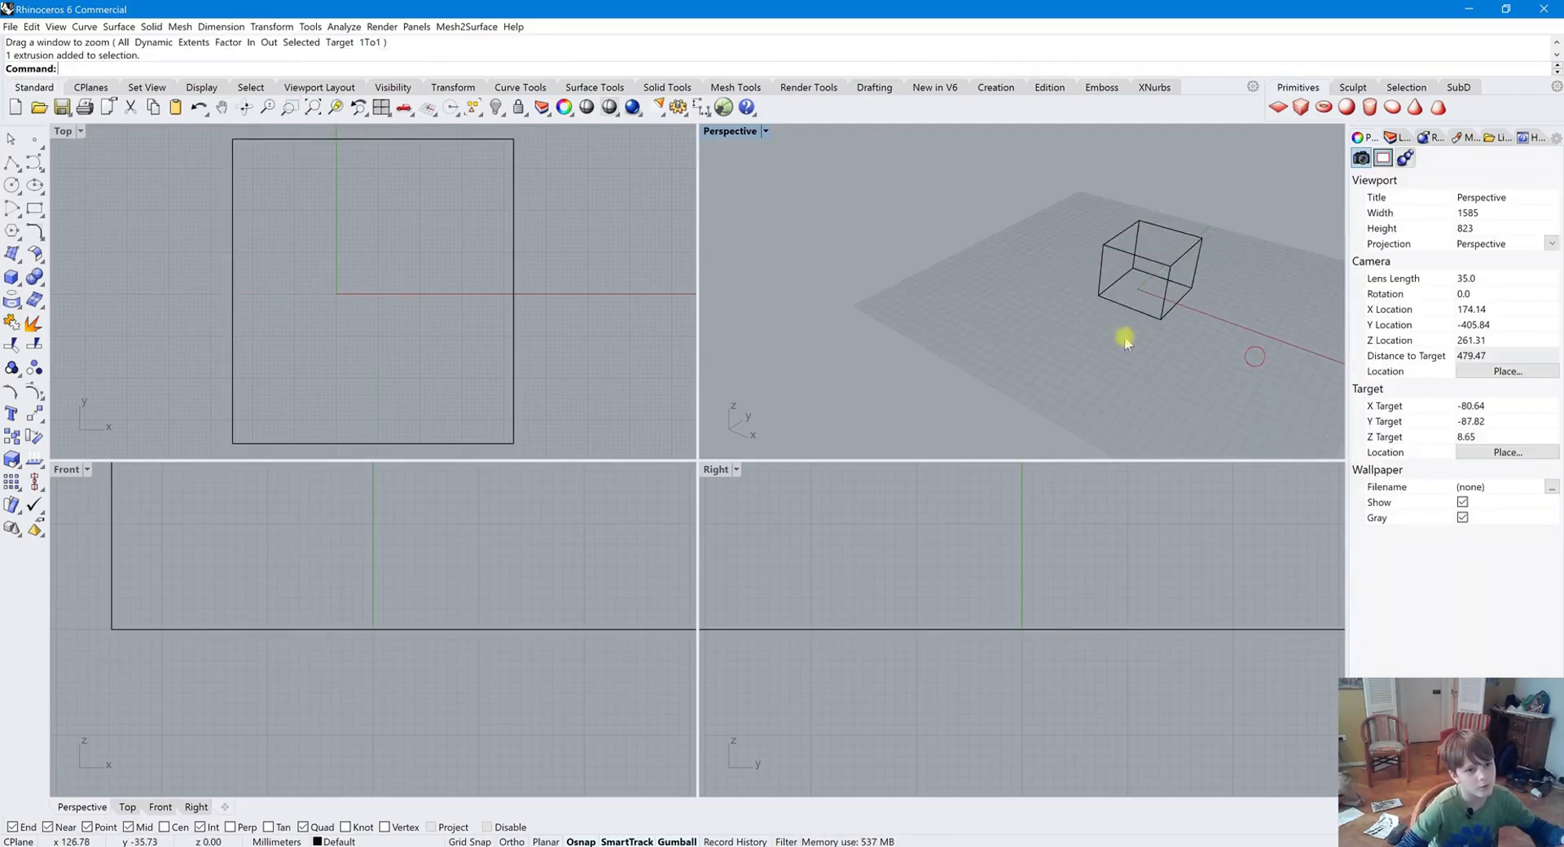
scroll(745, 263, down, 6)
scroll(744, 338, up, 4)
scroll(1033, 307, down, 2)
scroll(721, 262, up, 2)
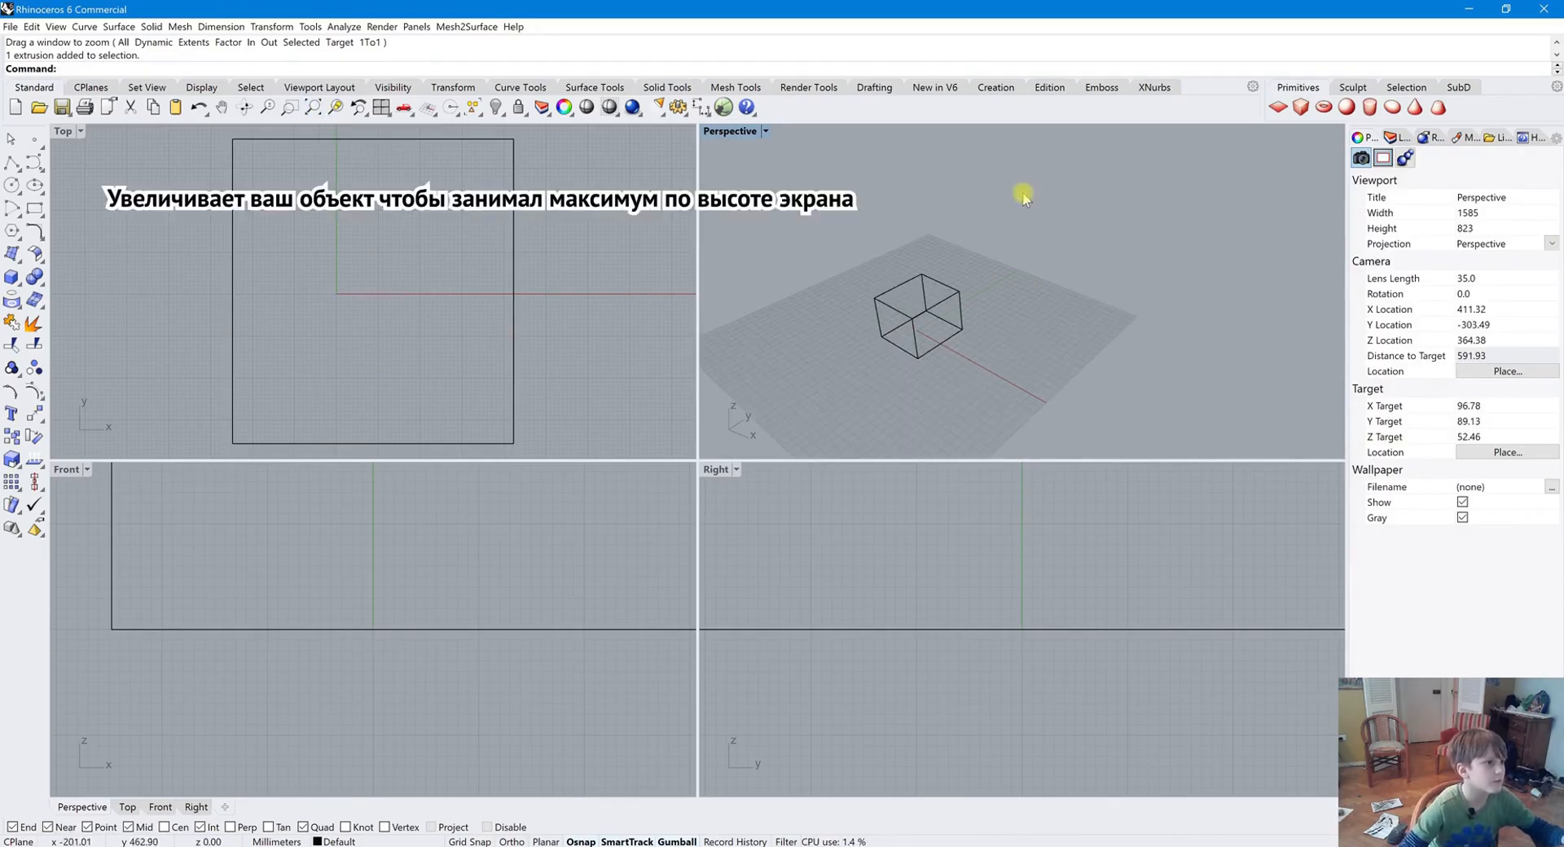
Zoom the Perspective view far out, then zoom back to the model extents and adjust the zoom
scroll(971, 297, down, 15)
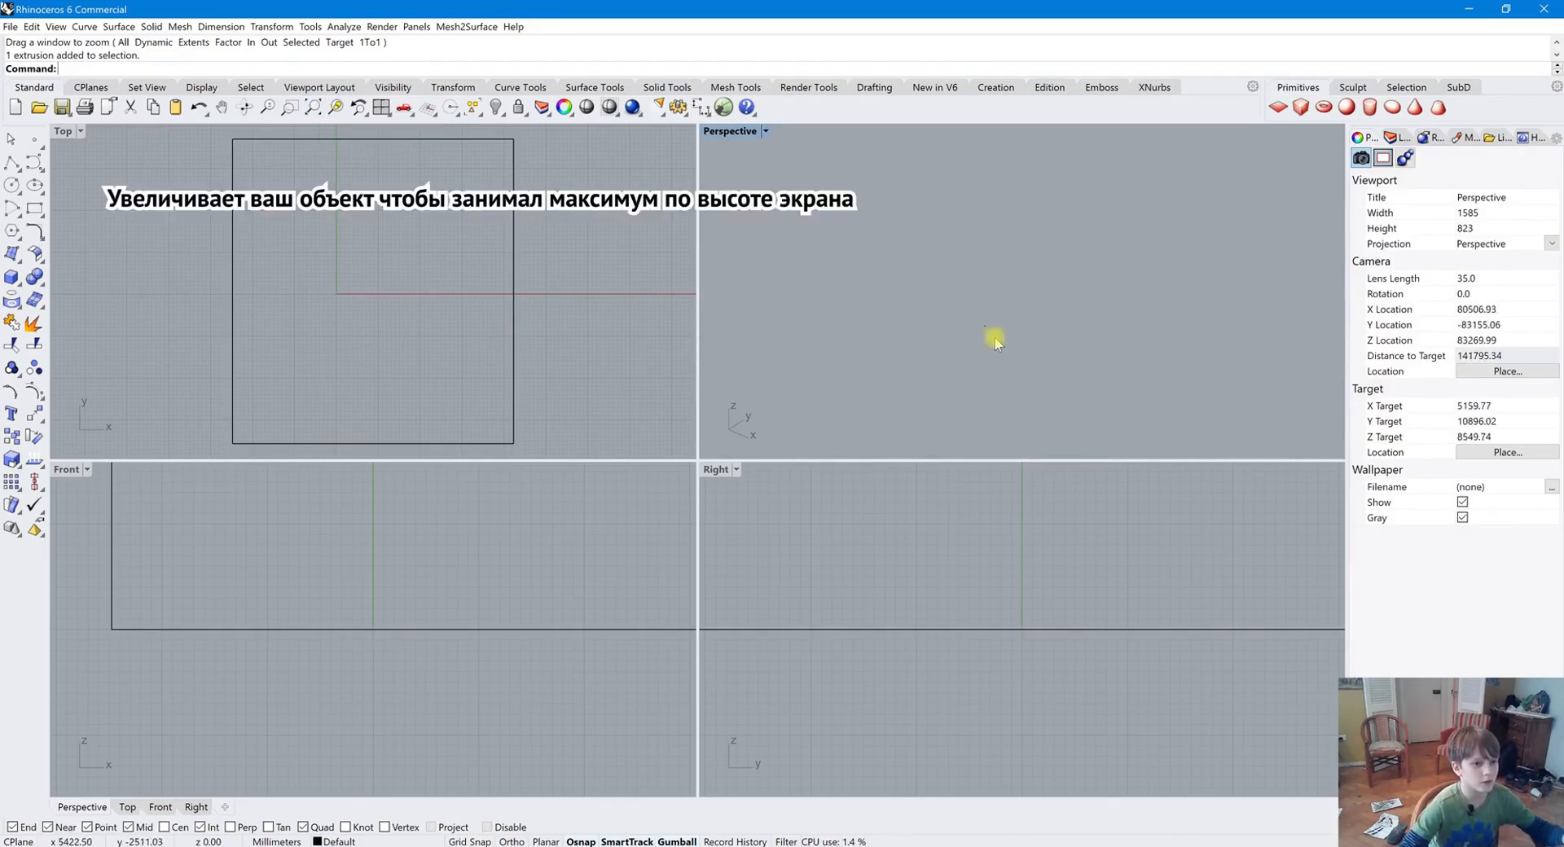
scroll(1110, 326, down, 4)
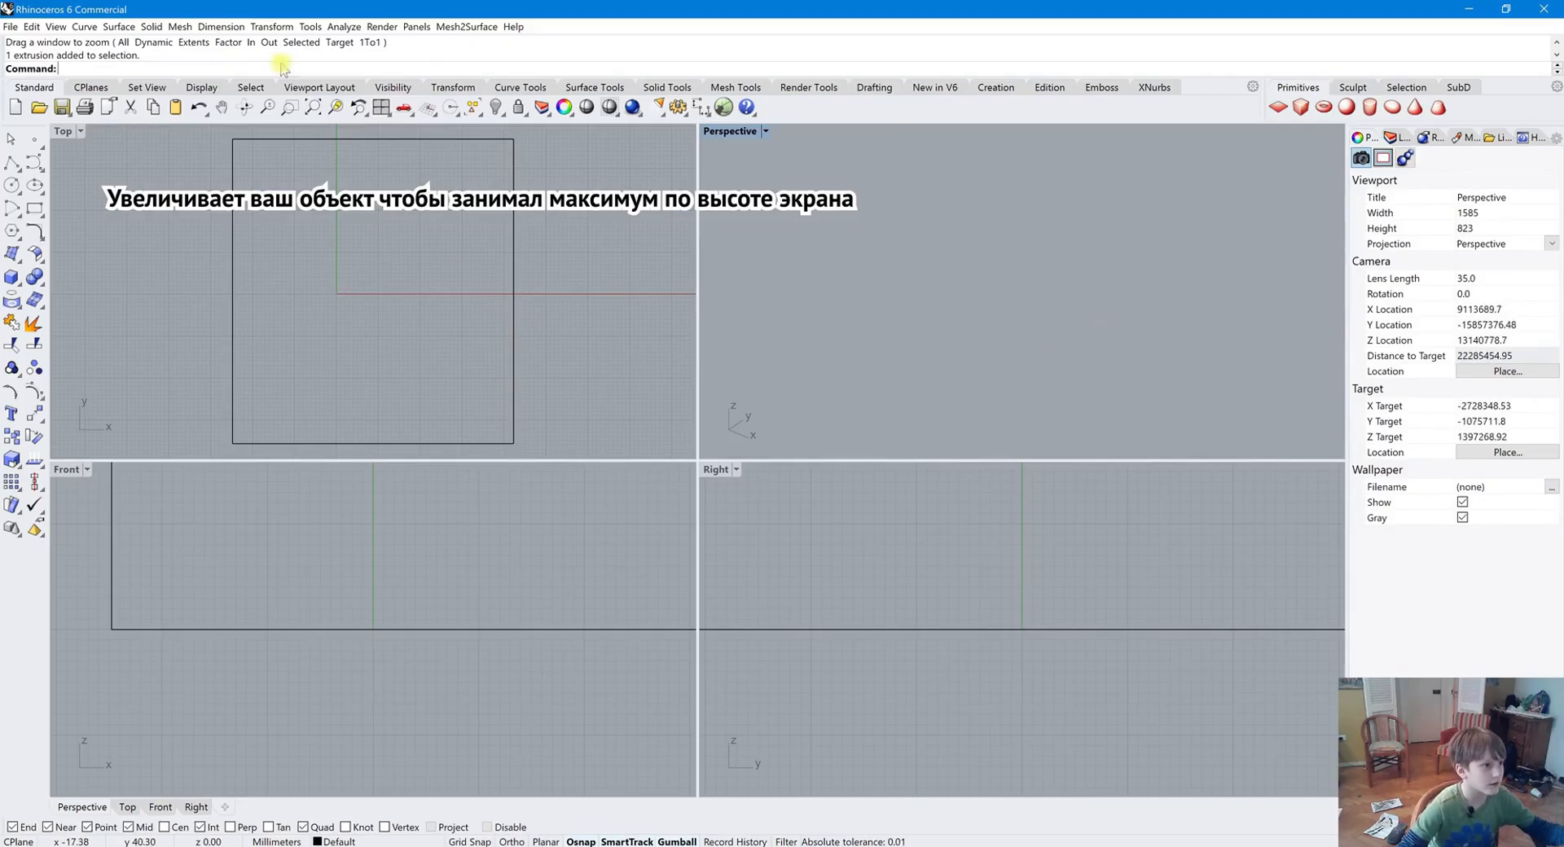
click(333, 109)
scroll(882, 230, down, 4)
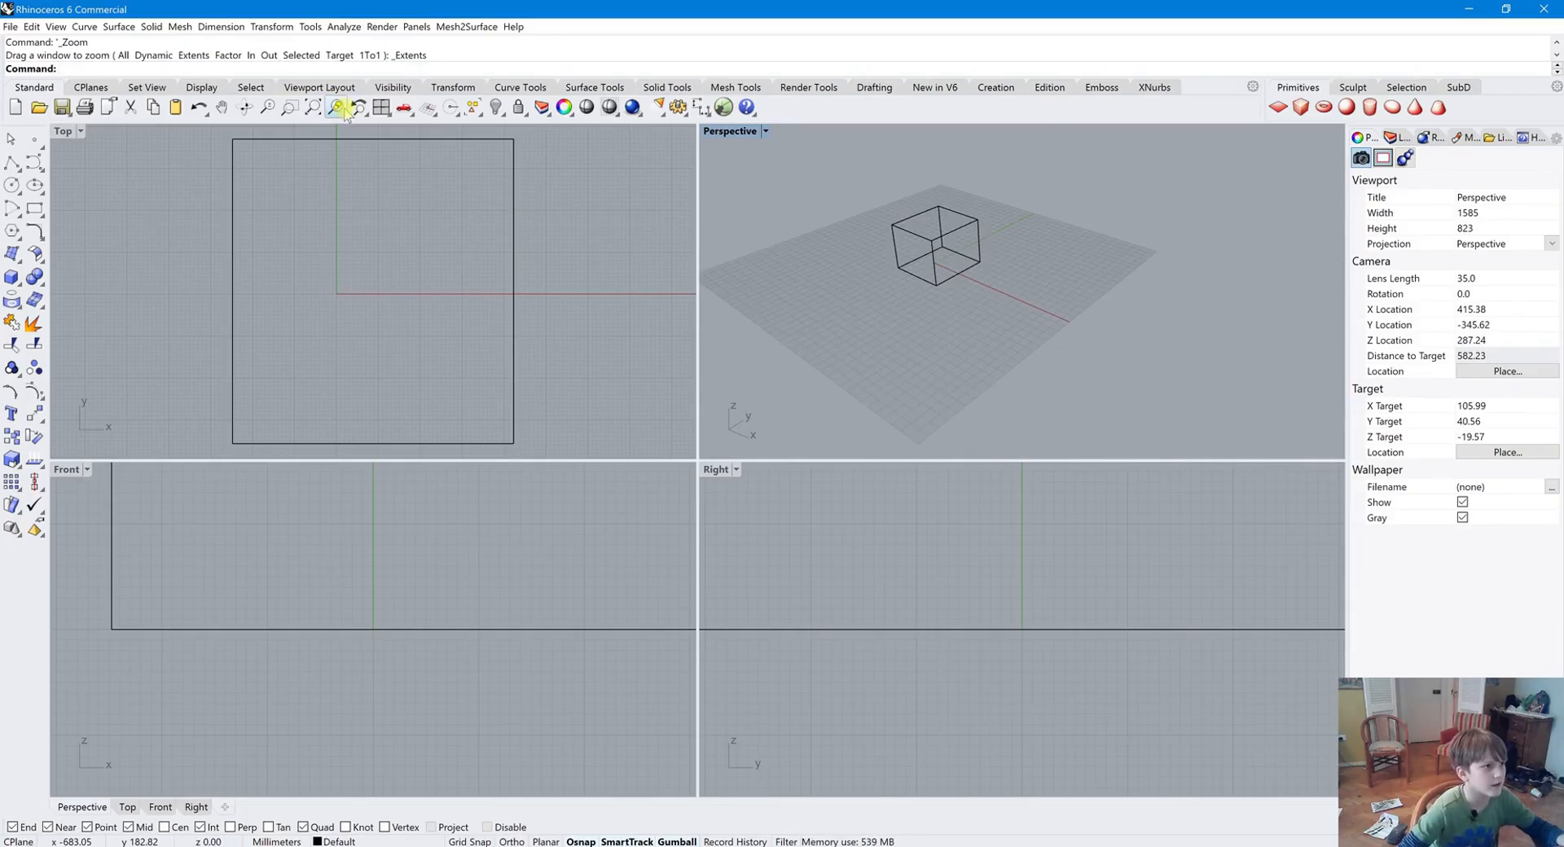
scroll(1076, 270, up, 5)
scroll(1077, 270, down, 5)
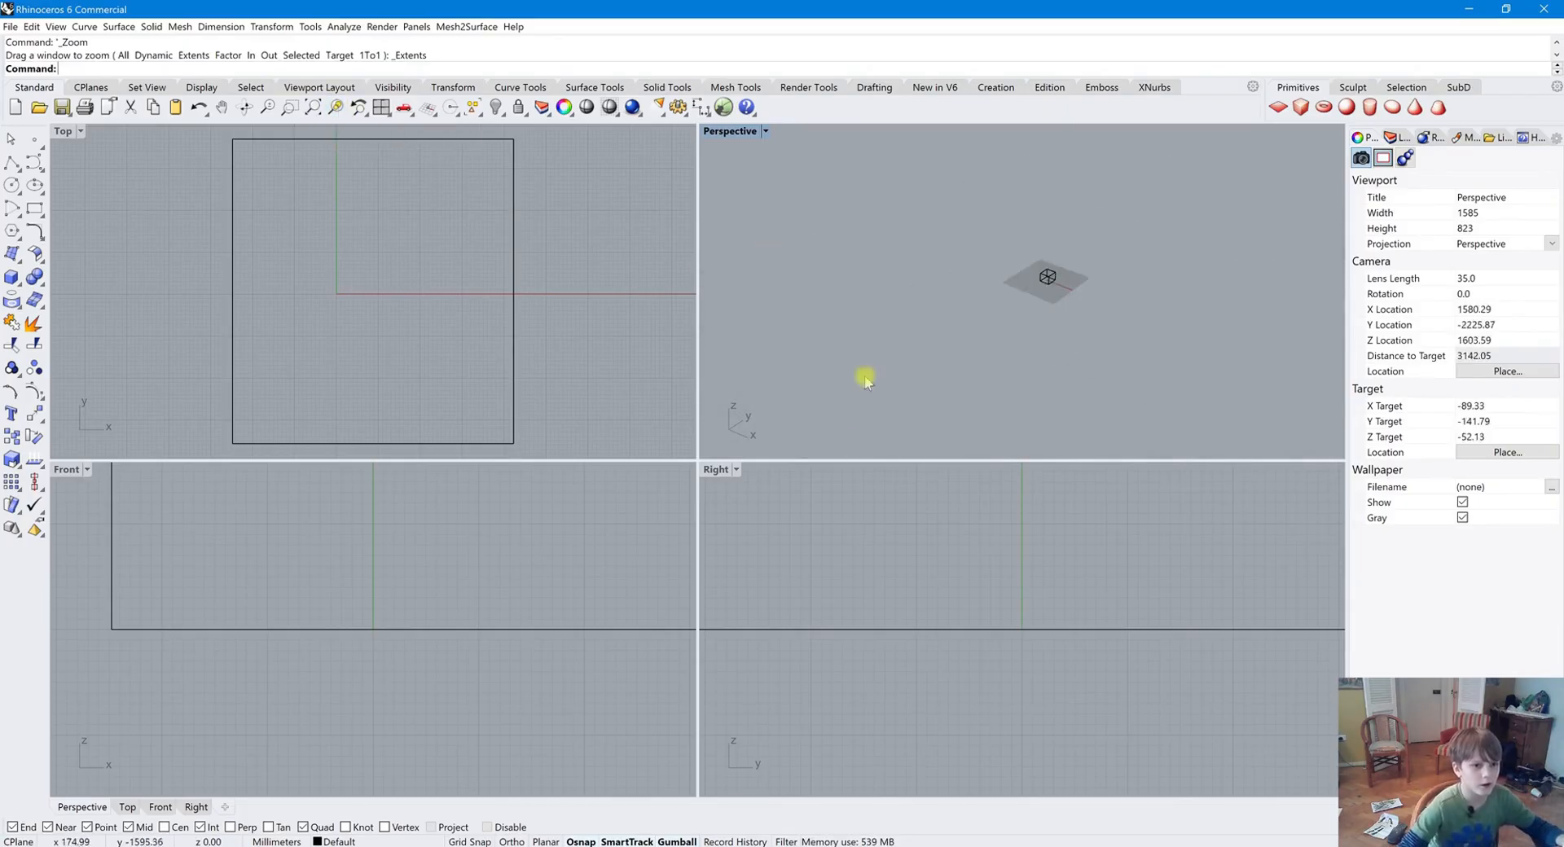
Copy and paste the box, then move the pasted copy beside the original with the gumball
click(1045, 295)
scroll(1059, 298, up, 2)
key(ctrl+c)
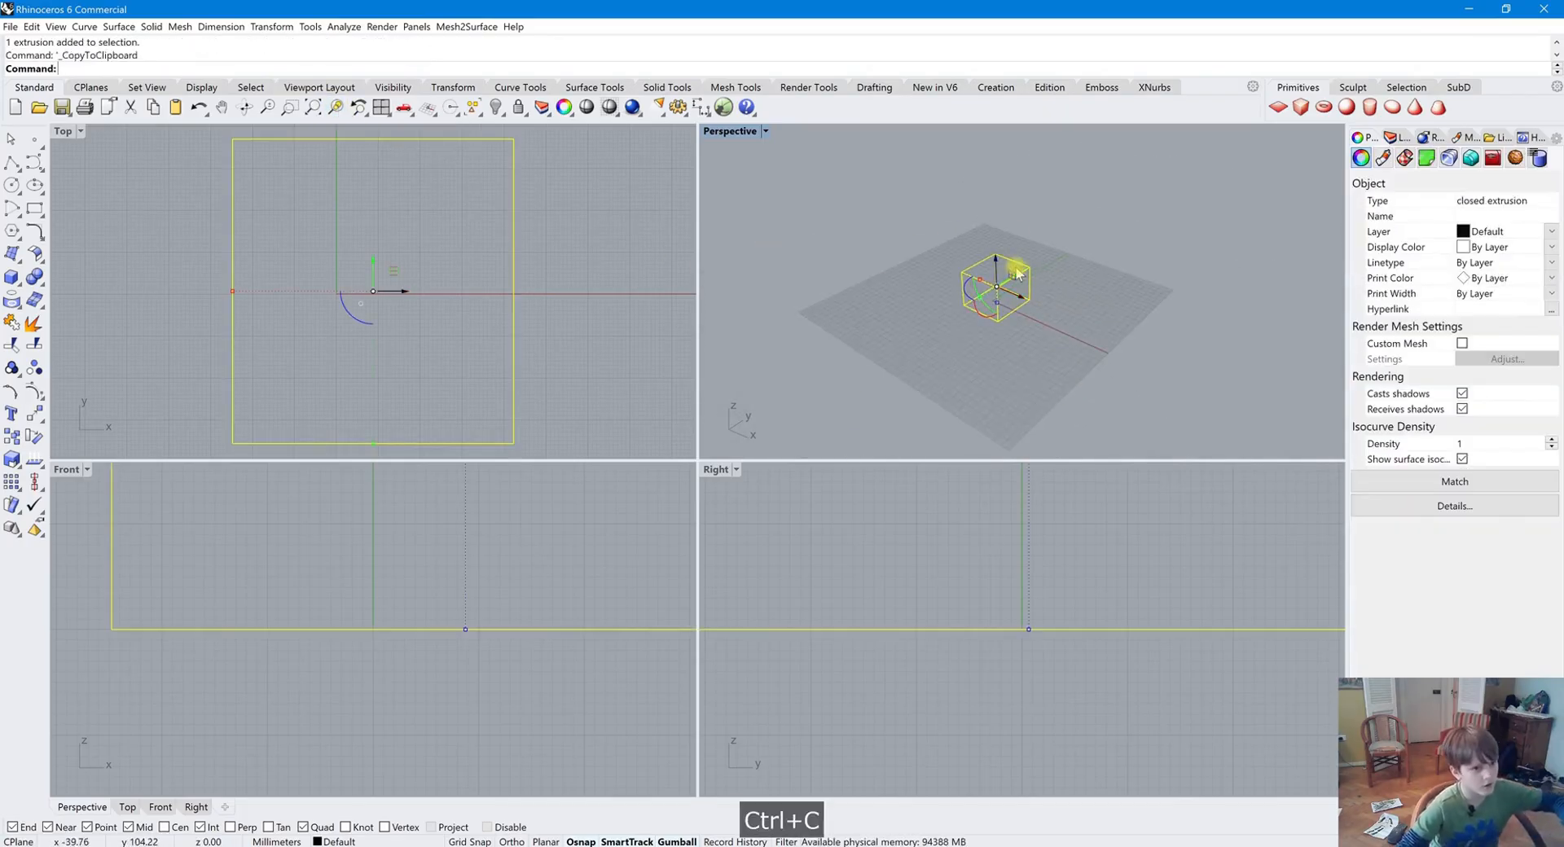
key(ctrl+v)
drag(1015, 299, 1059, 317)
shift+click(1014, 306)
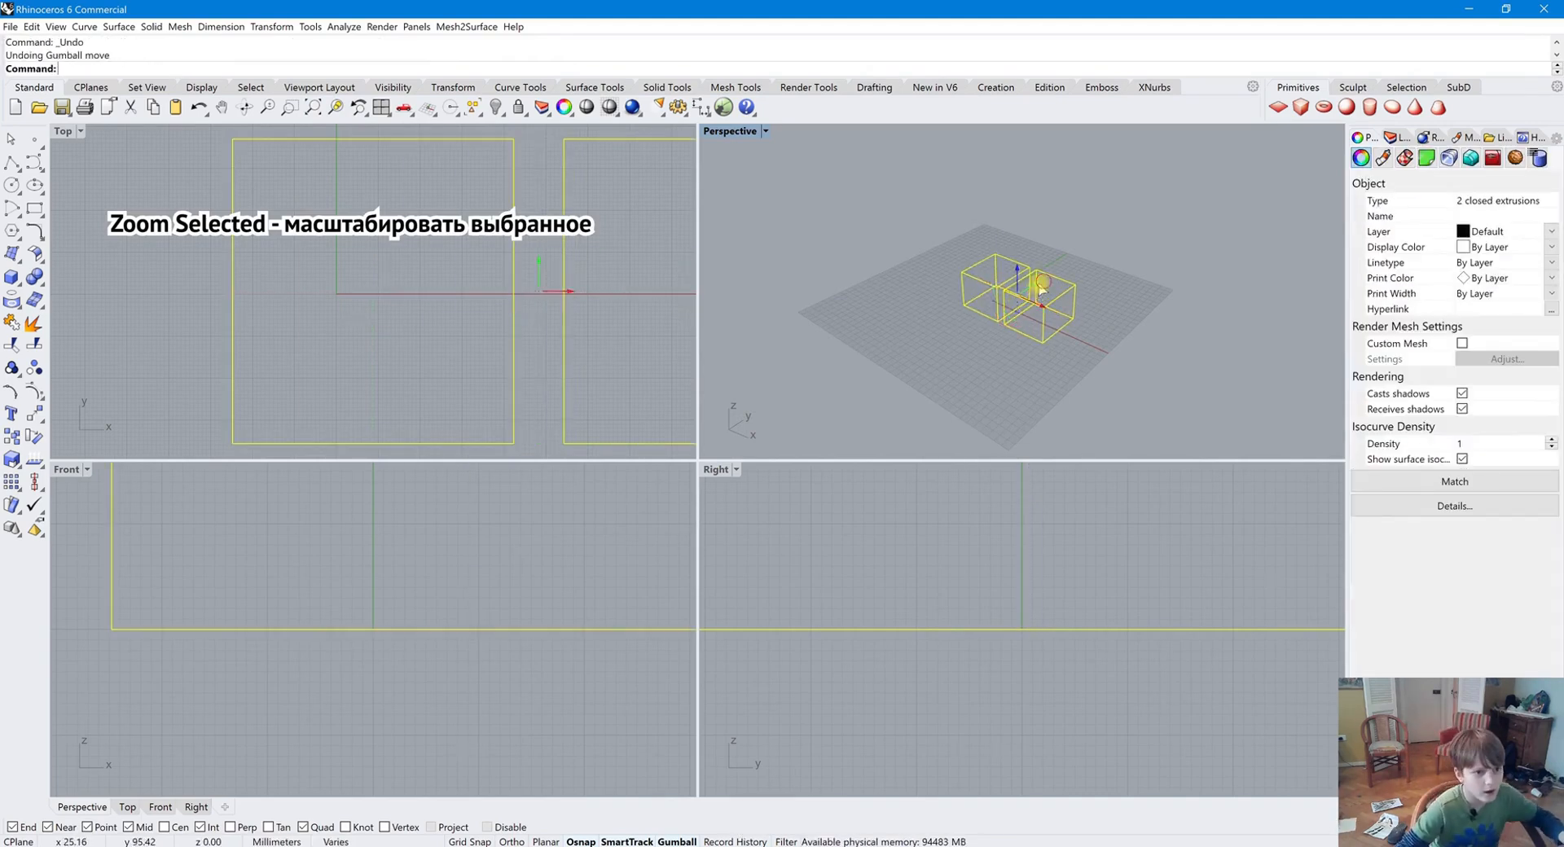
Drag further gumball duplicates of the boxes to arrange four boxes side by side
drag(1041, 284, 1002, 327)
click(1124, 252)
right_drag(1124, 252, 1161, 332)
mouse_move(1116, 260)
right_down()
mouse_move(1109, 237)
mouse_move(1109, 255)
right_up()
scroll(976, 292, up, 2)
scroll(1031, 289, down, 5)
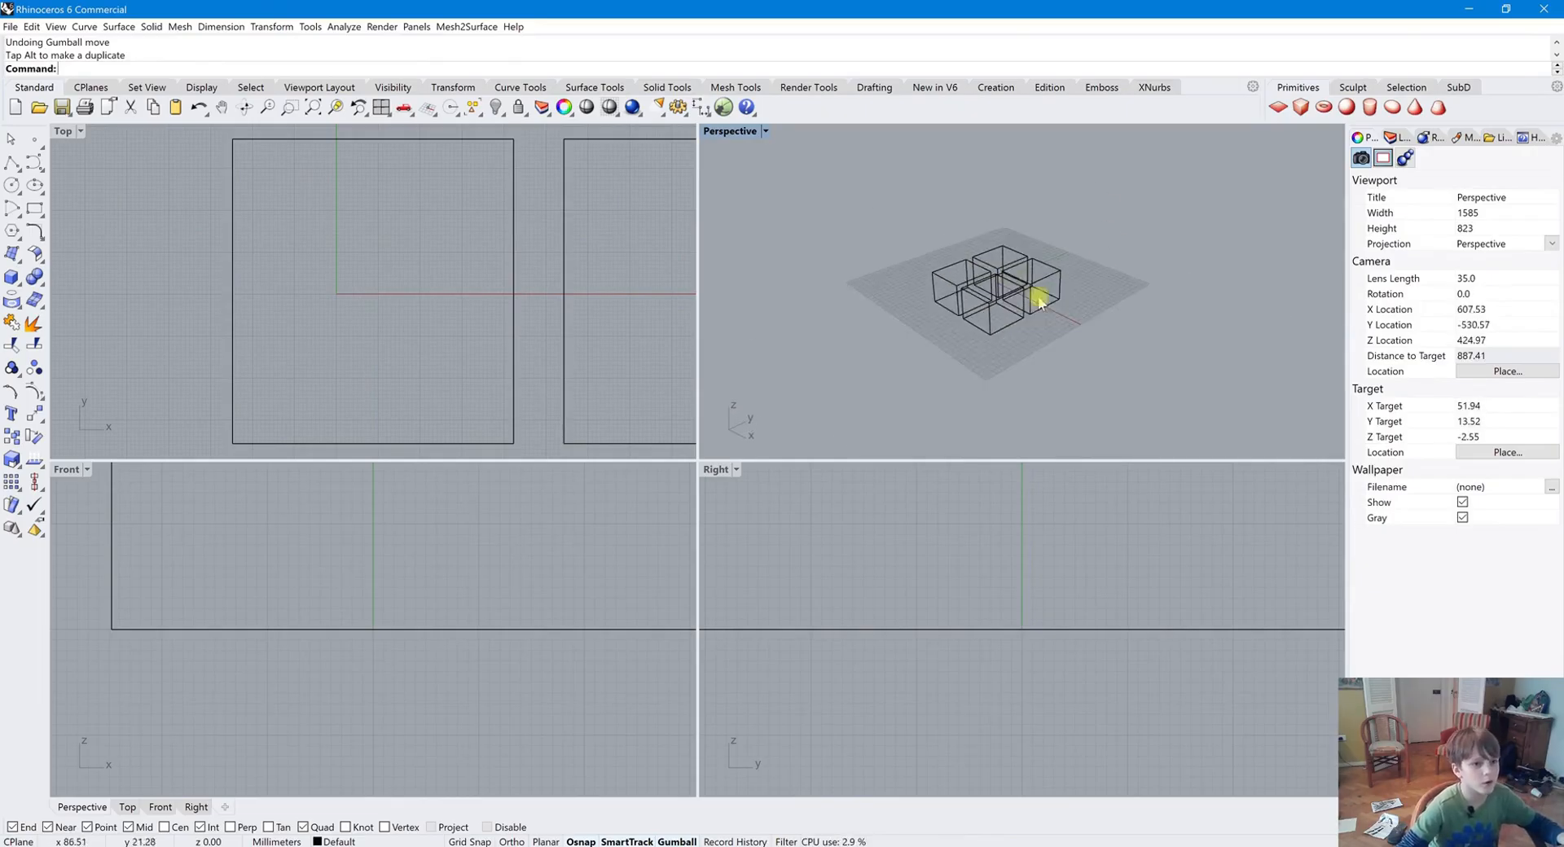
scroll(950, 355, up, 3)
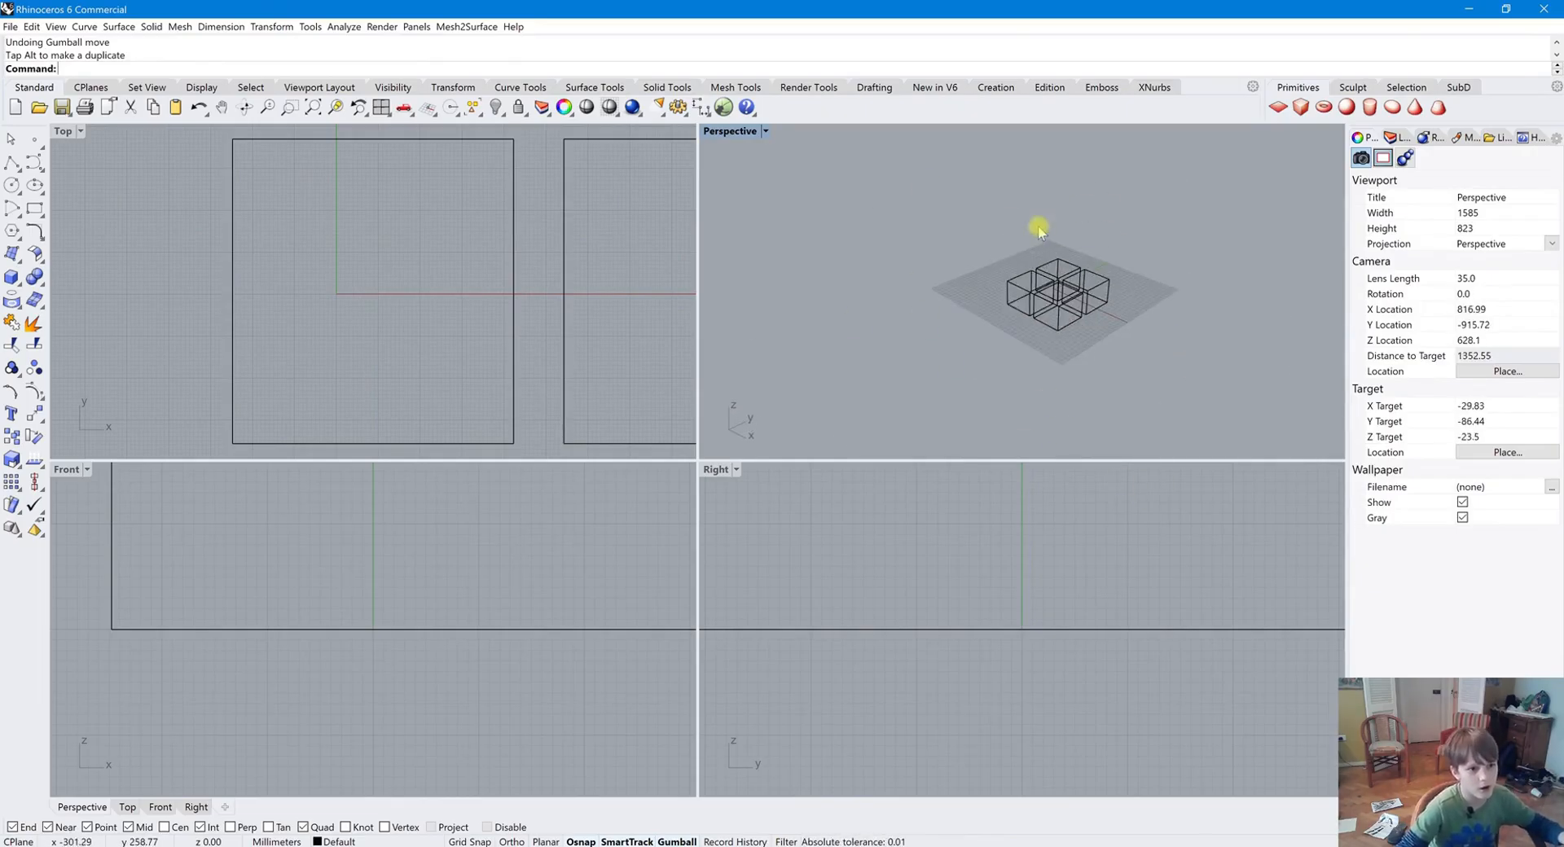
Select one box and zoom the Perspective view to the selected object
click(1014, 298)
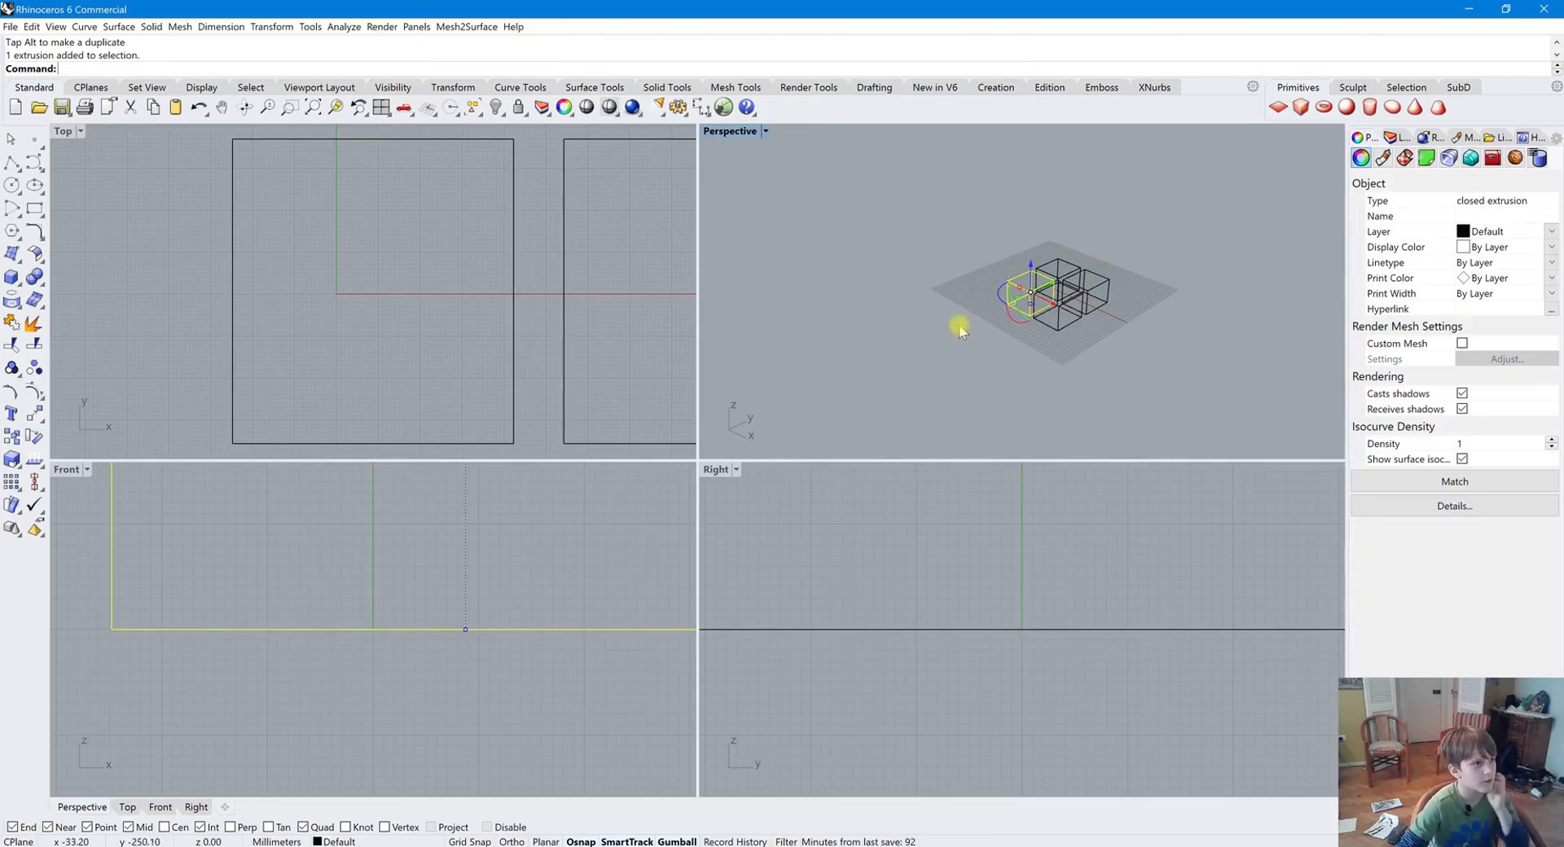
click(339, 108)
scroll(775, 307, down, 3)
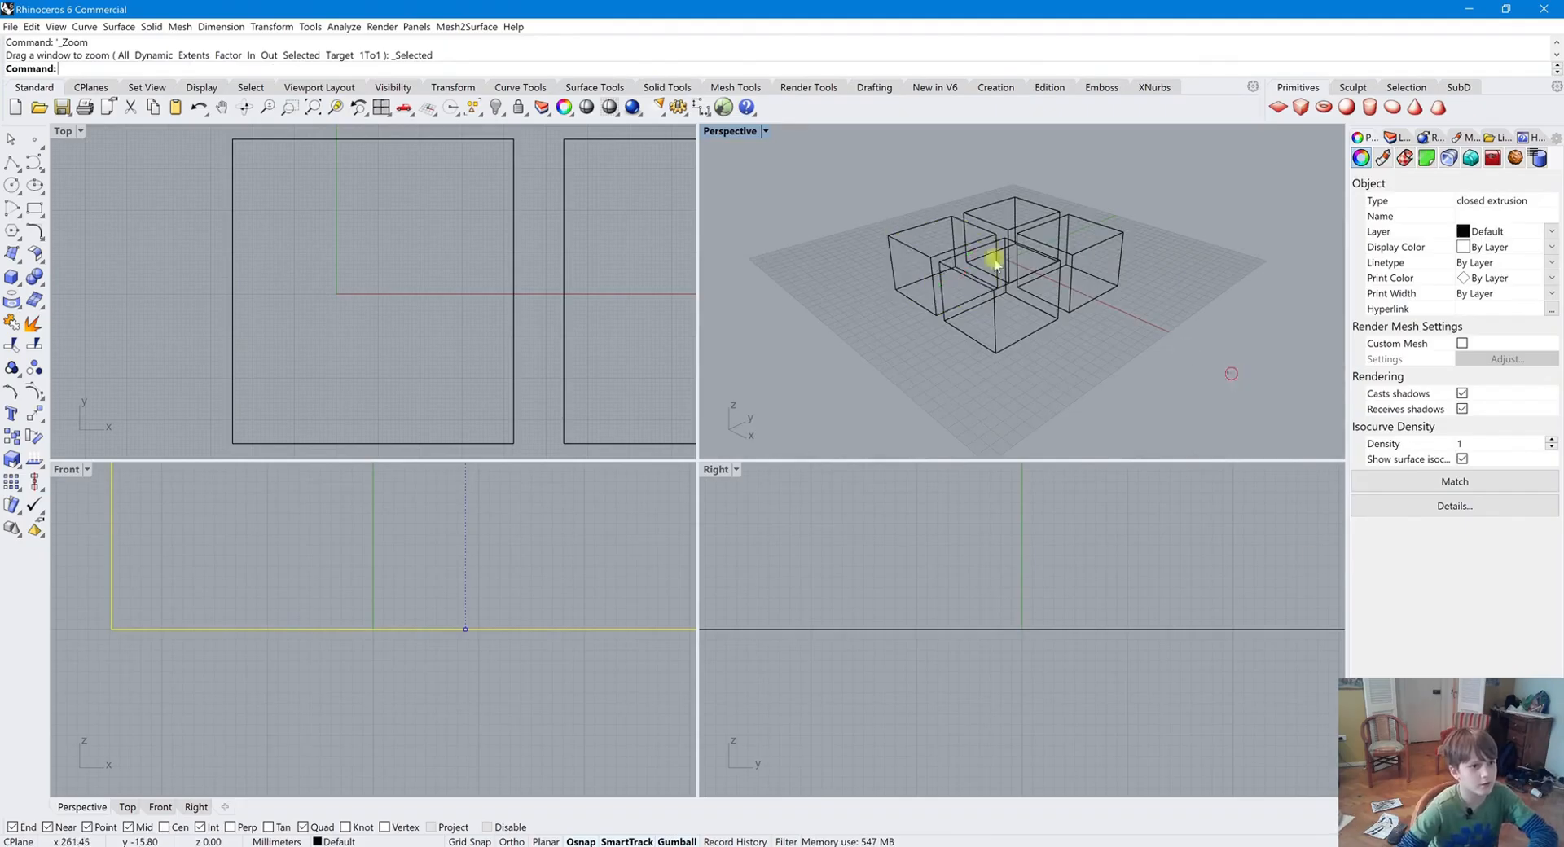
Select all the boxes and delete them
key(ctrl+a)
key(Delete)
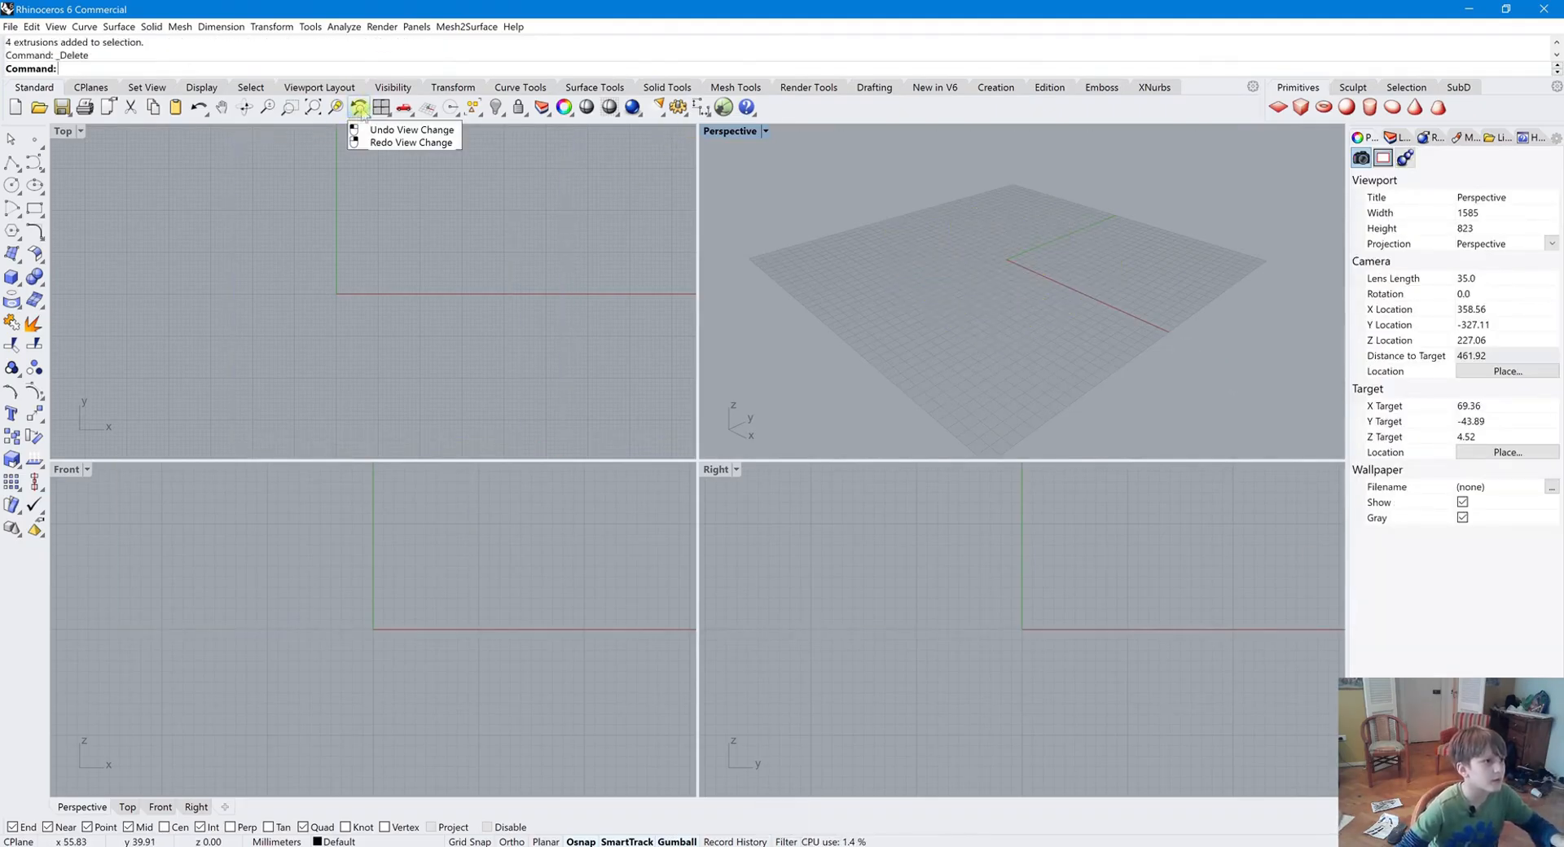
Undo the last view change in the Perspective viewport
scroll(1312, 283, down, 2)
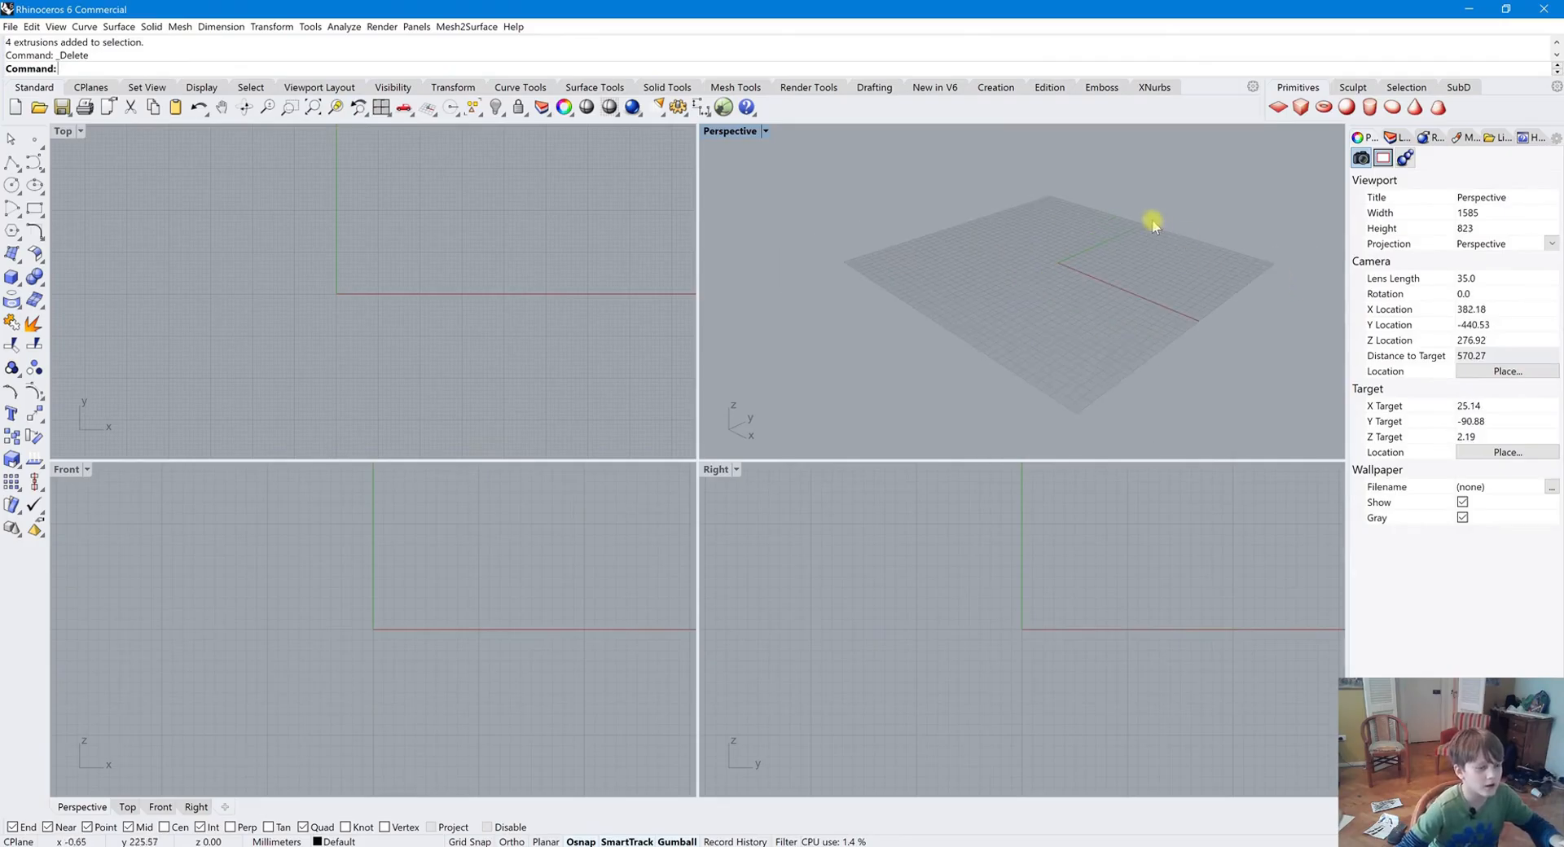
scroll(1275, 335, down, 2)
scroll(782, 288, up, 2)
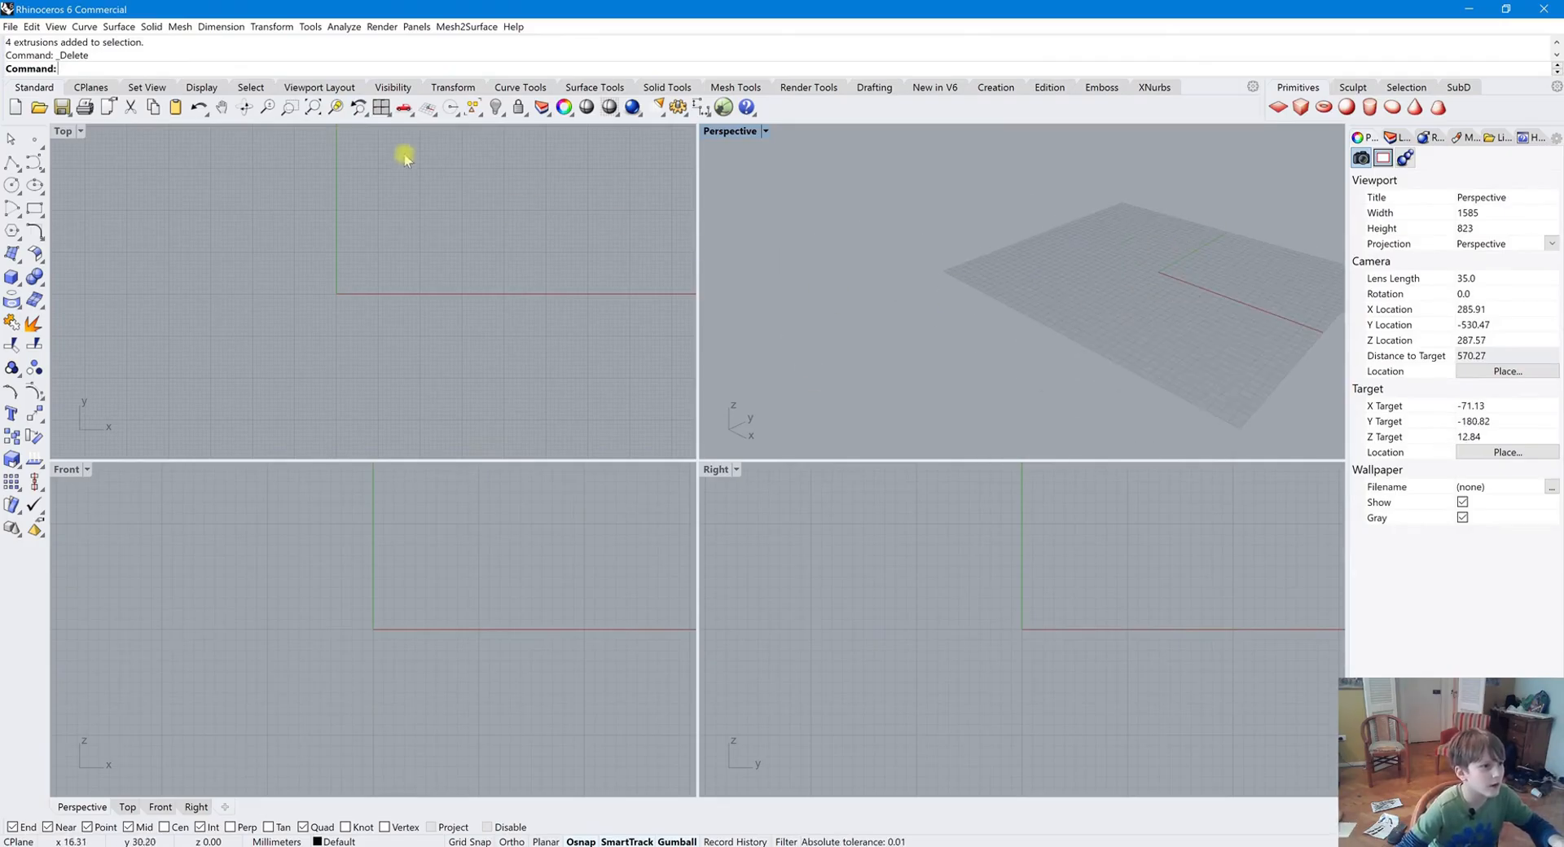
click(355, 108)
scroll(1277, 302, up, 2)
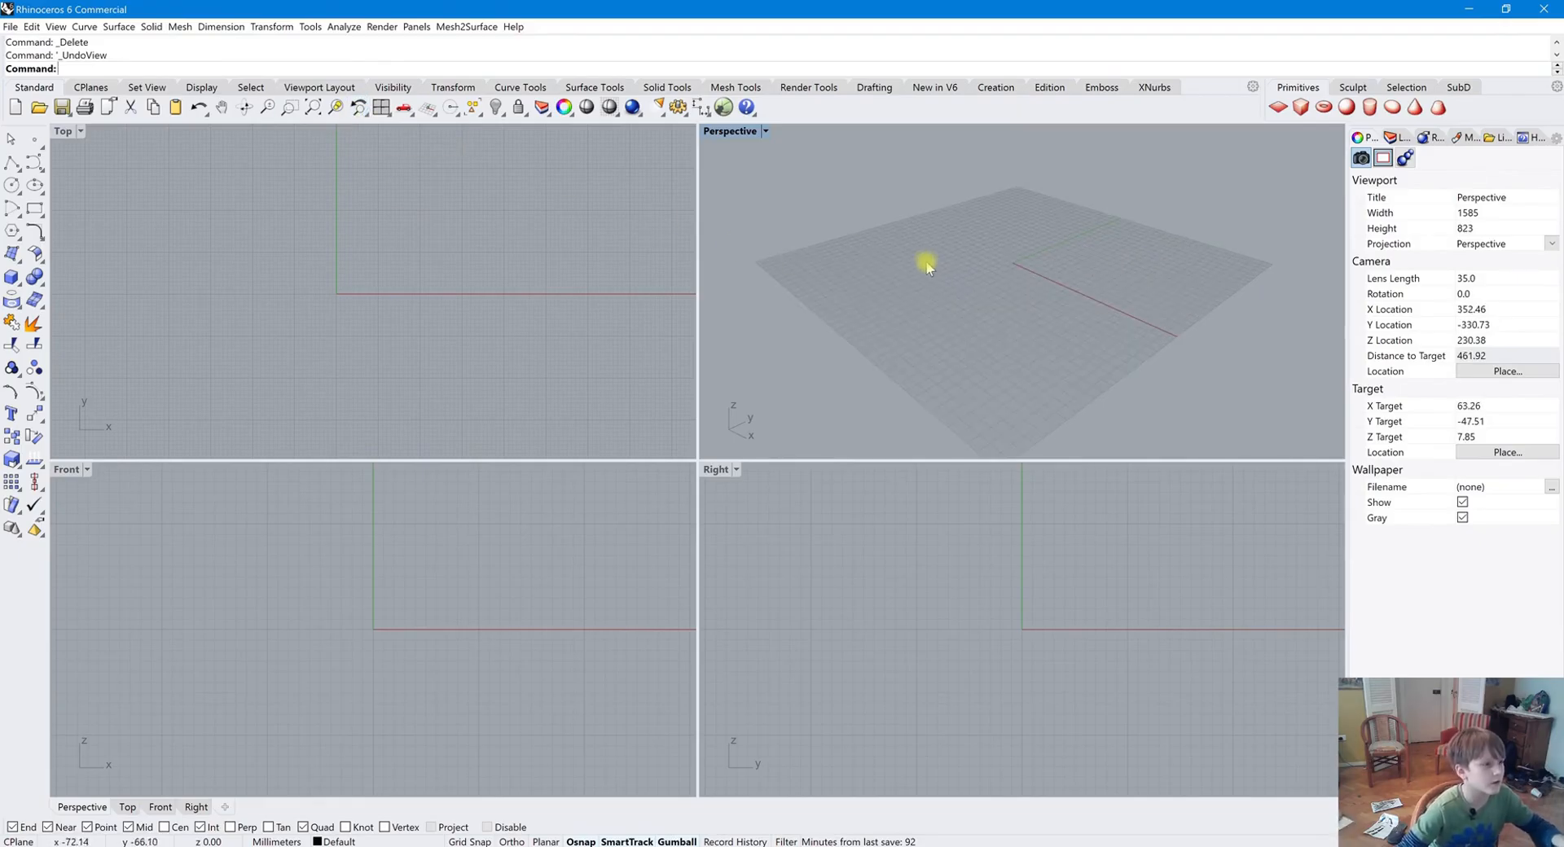
scroll(927, 269, down, 2)
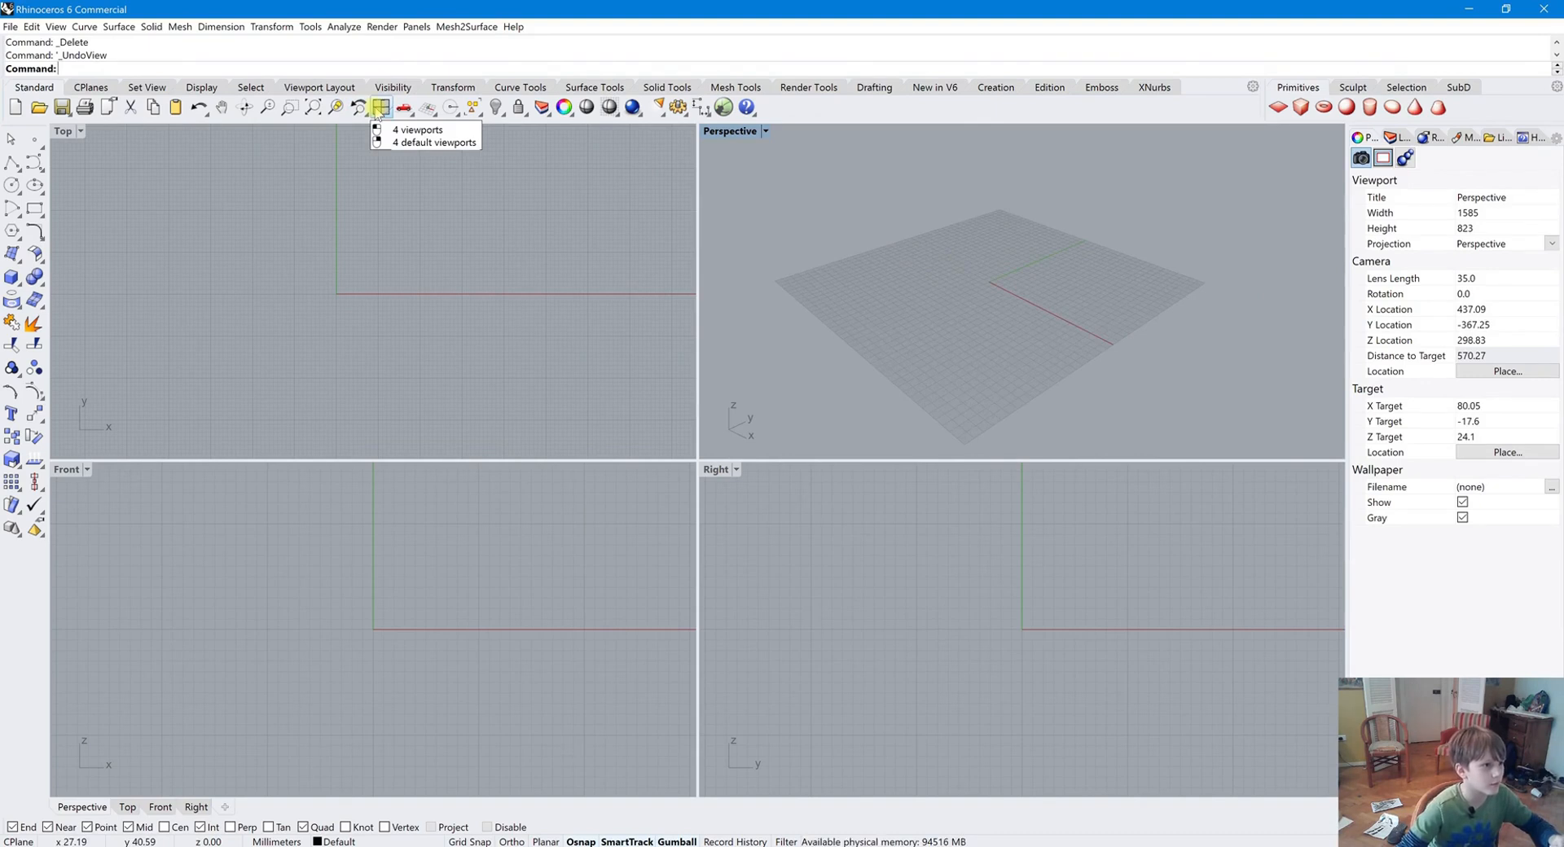
Maximize and restore the Perspective viewport, then close it
double_click(731, 131)
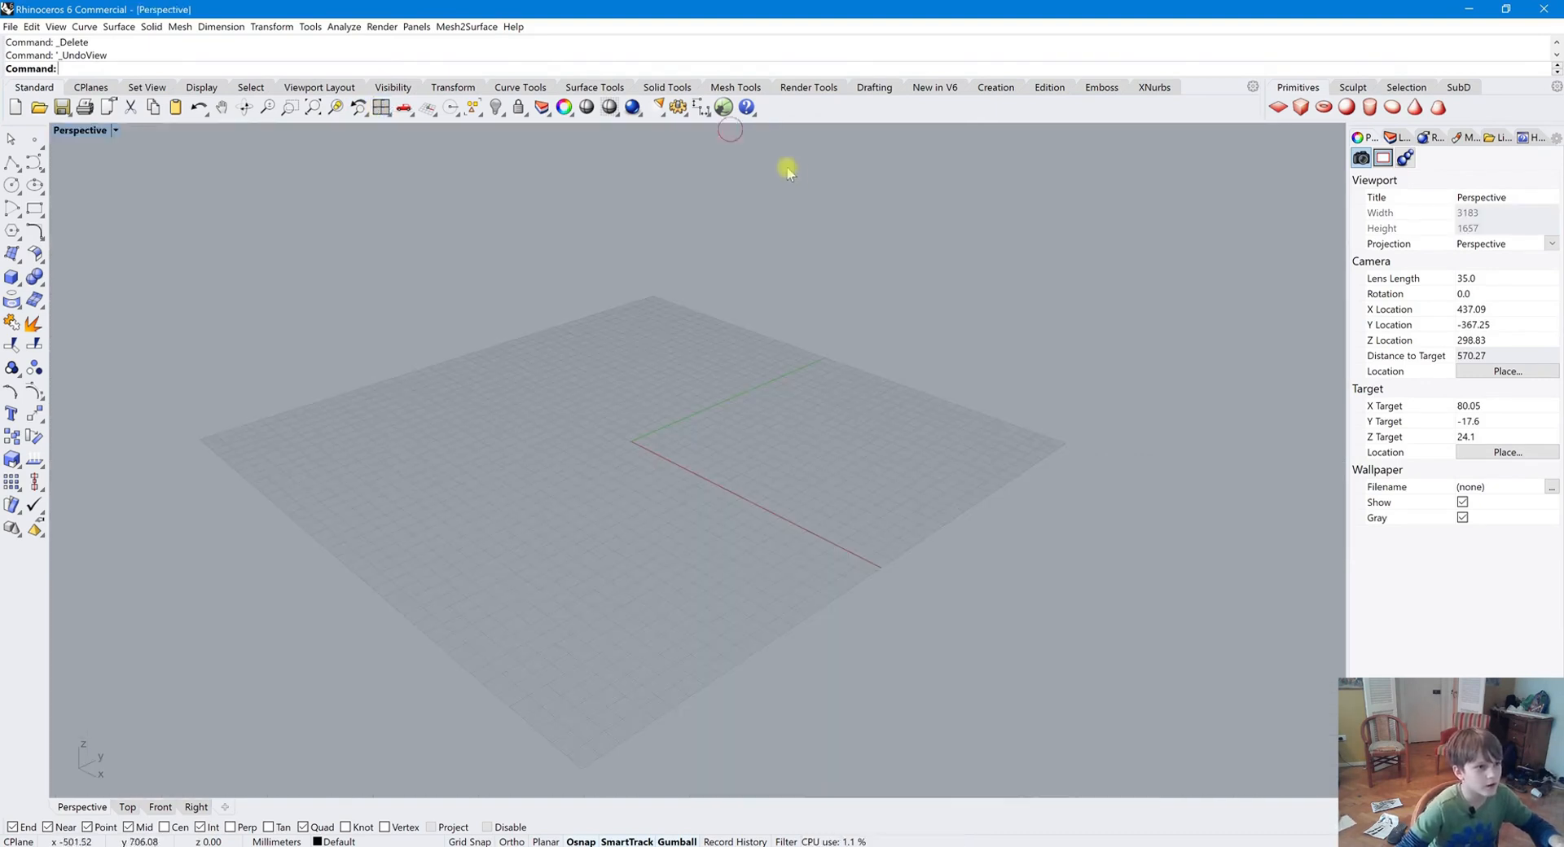
double_click(82, 133)
drag(718, 133, 1128, 200)
click(1129, 200)
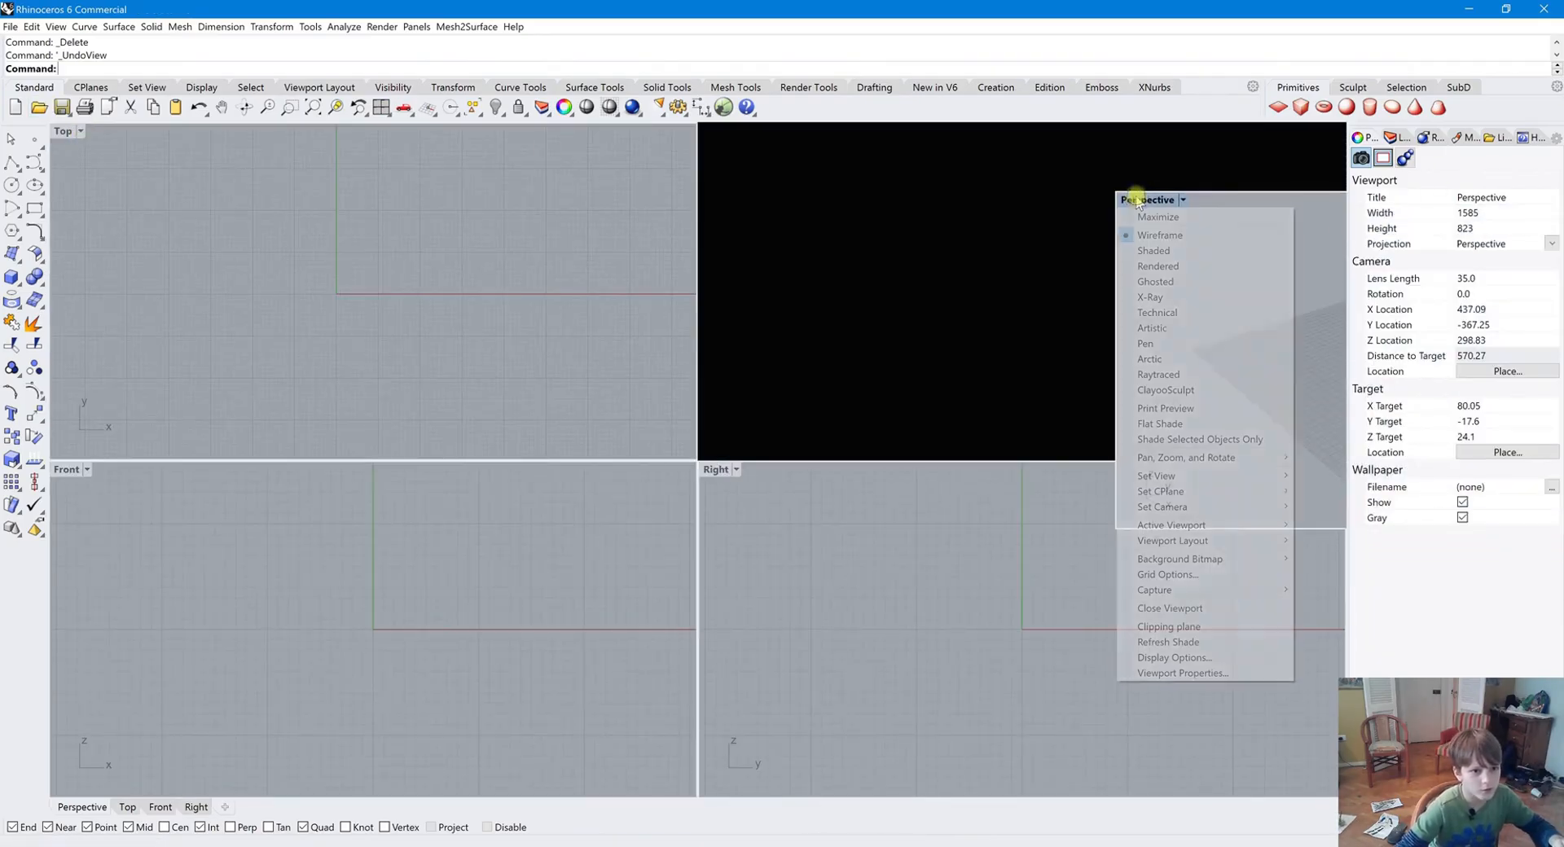
click(1197, 611)
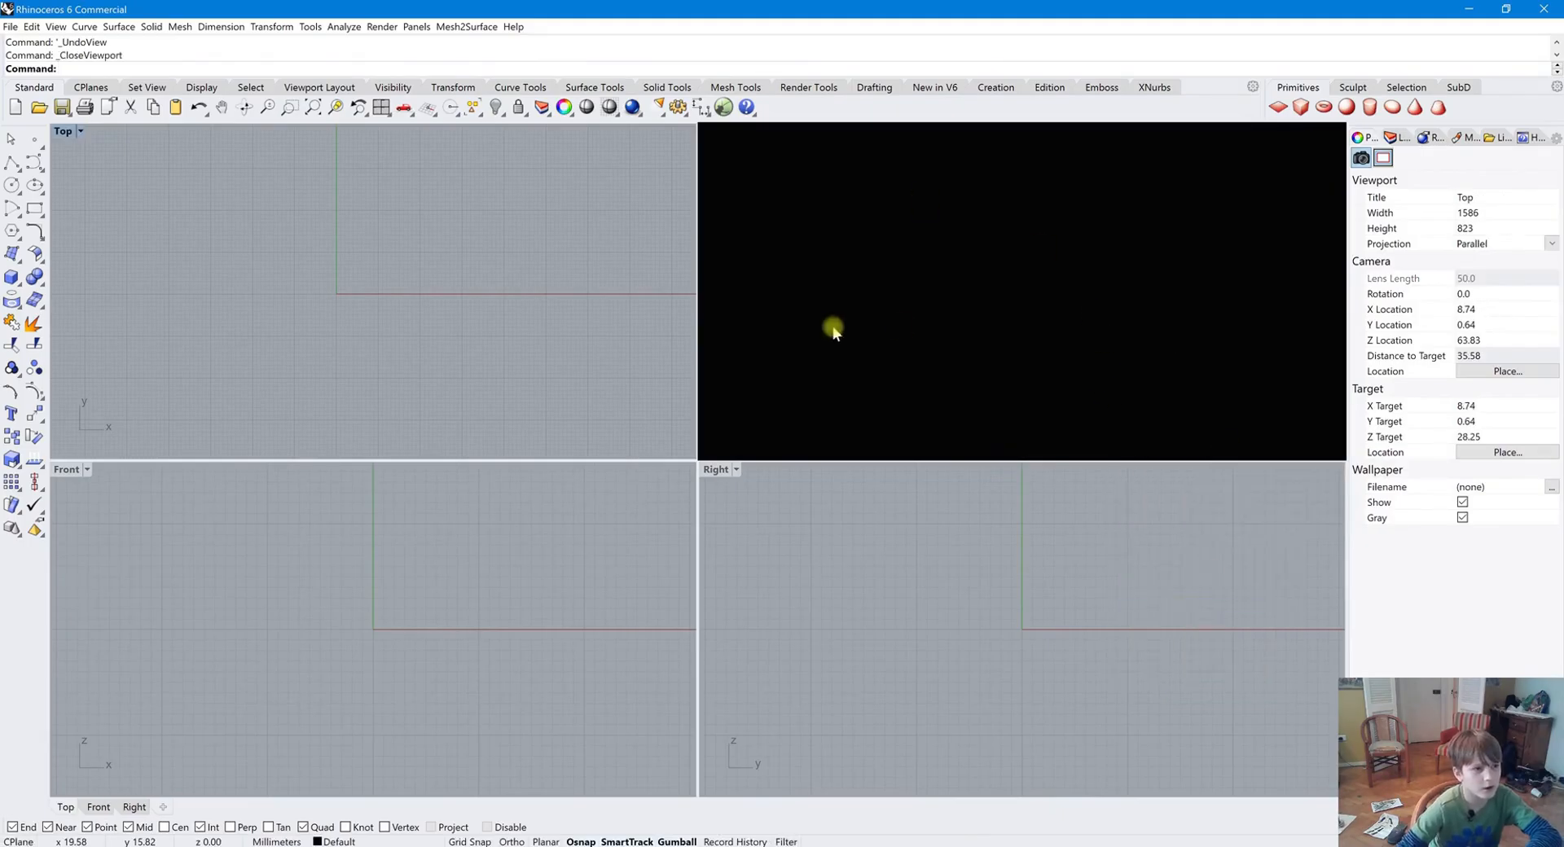
Restore the four-viewport layout and try zooming to the extents
click(384, 113)
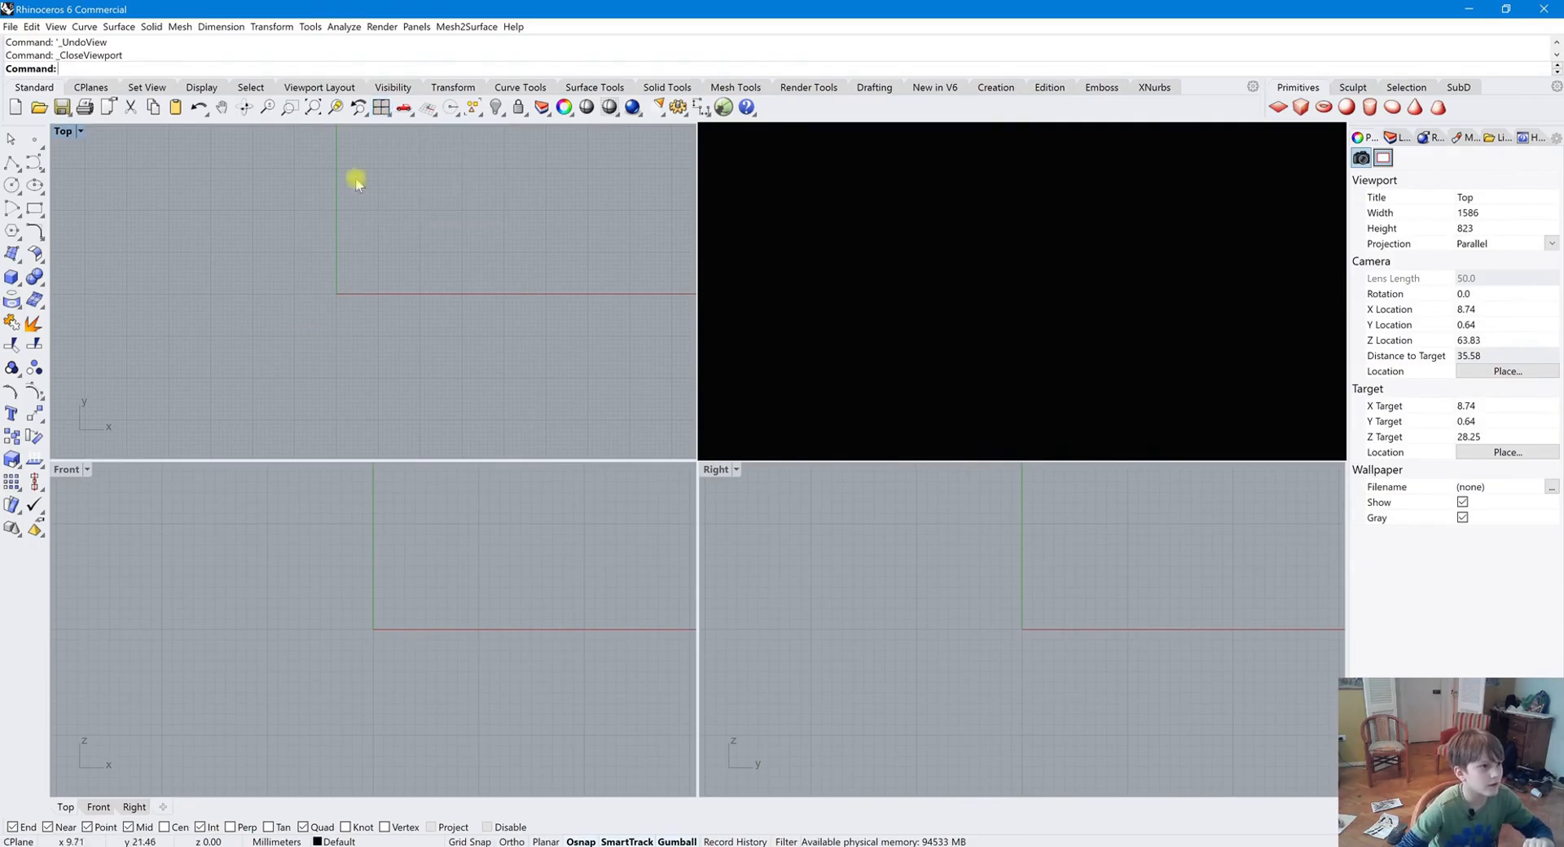
click(381, 109)
scroll(883, 342, down, 10)
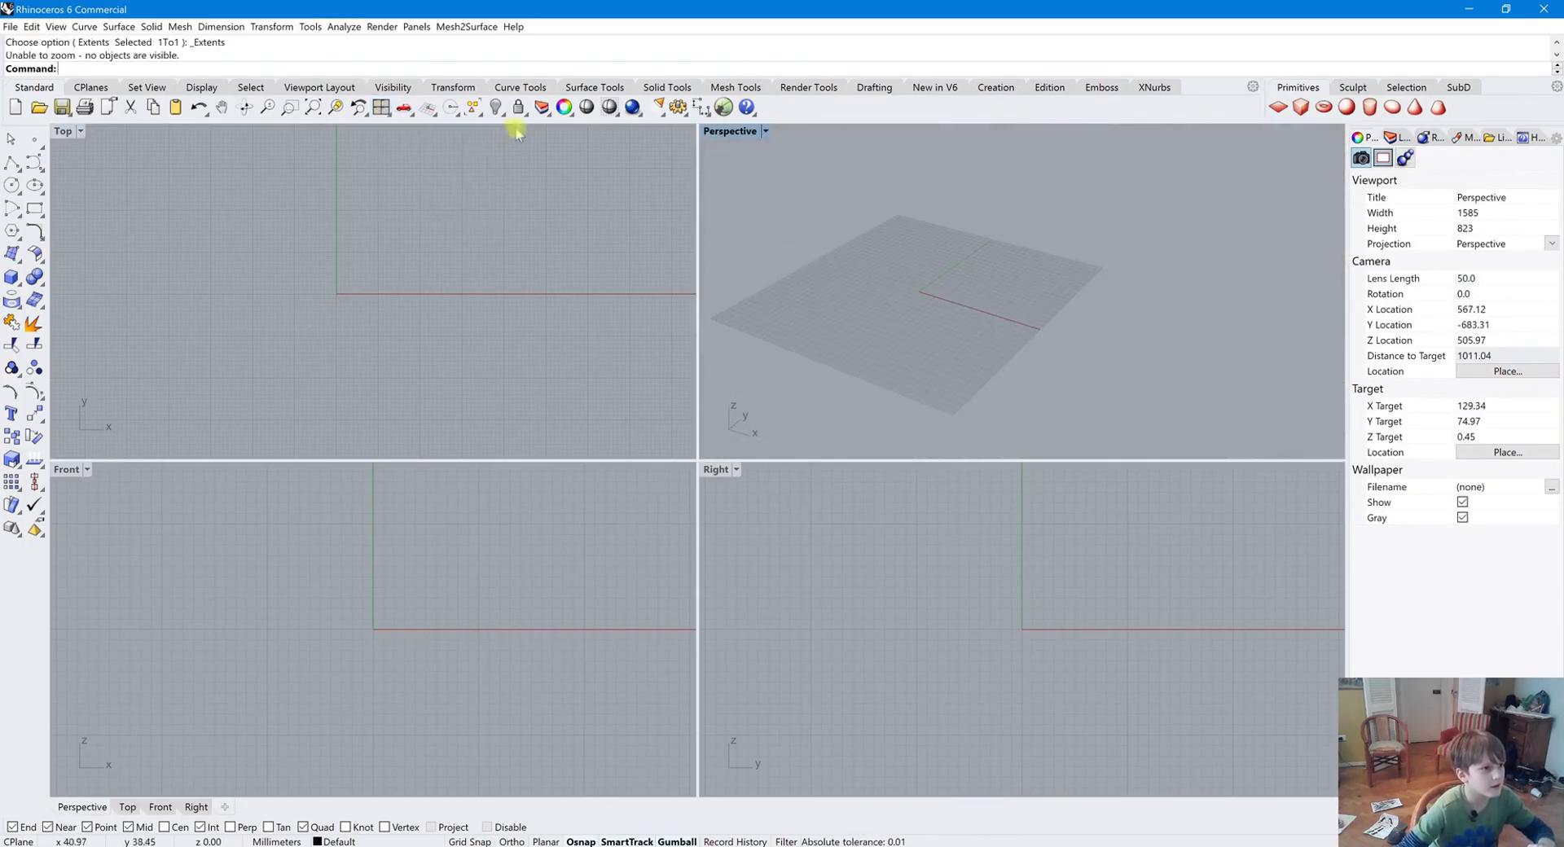
click(407, 107)
Maximize and restore the Perspective viewport
double_click(730, 131)
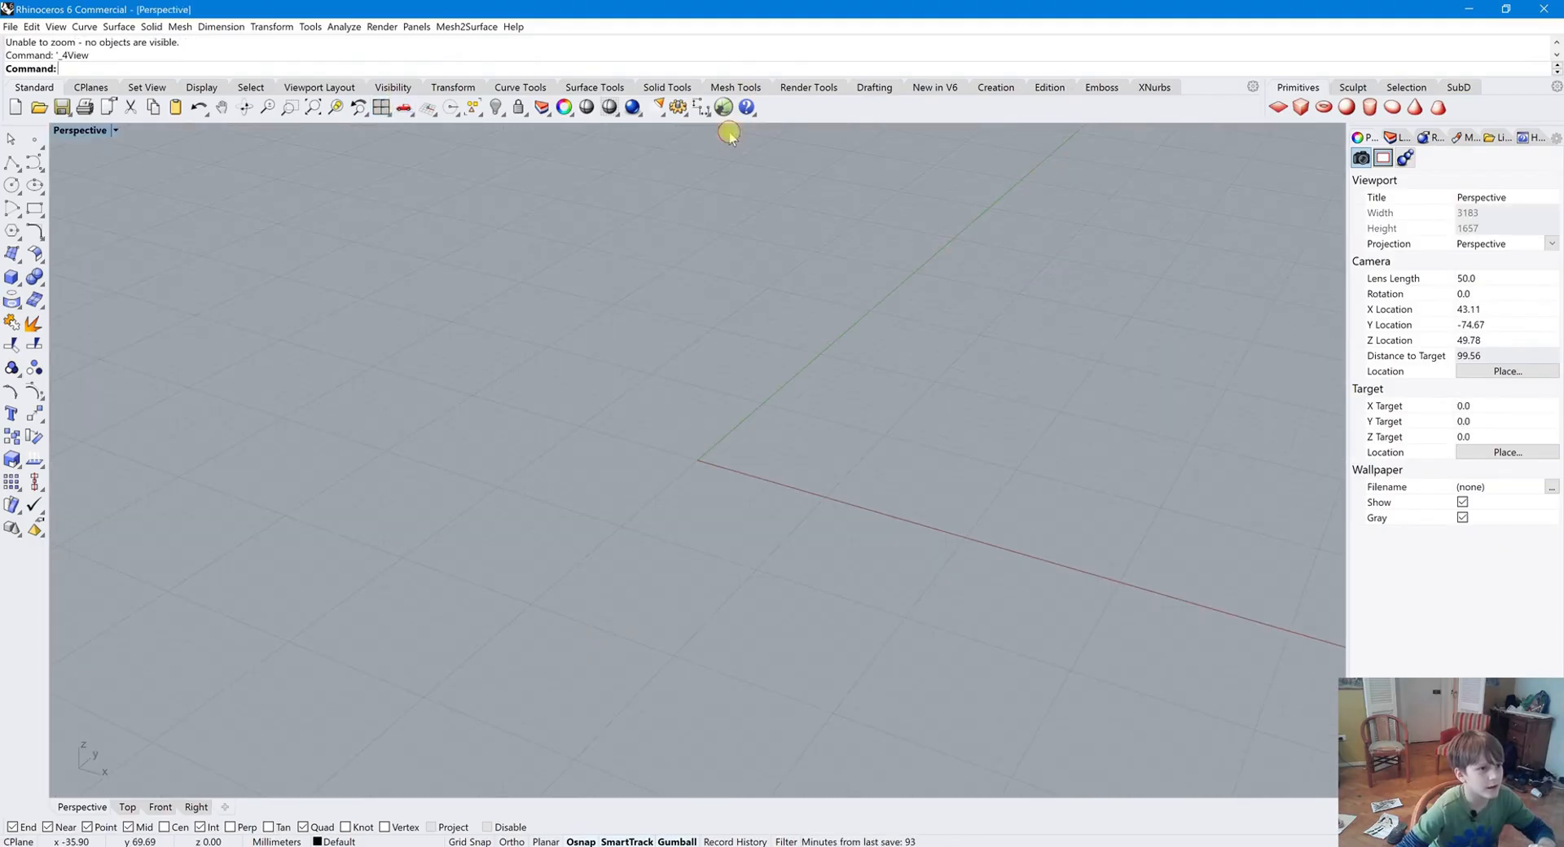
double_click(78, 131)
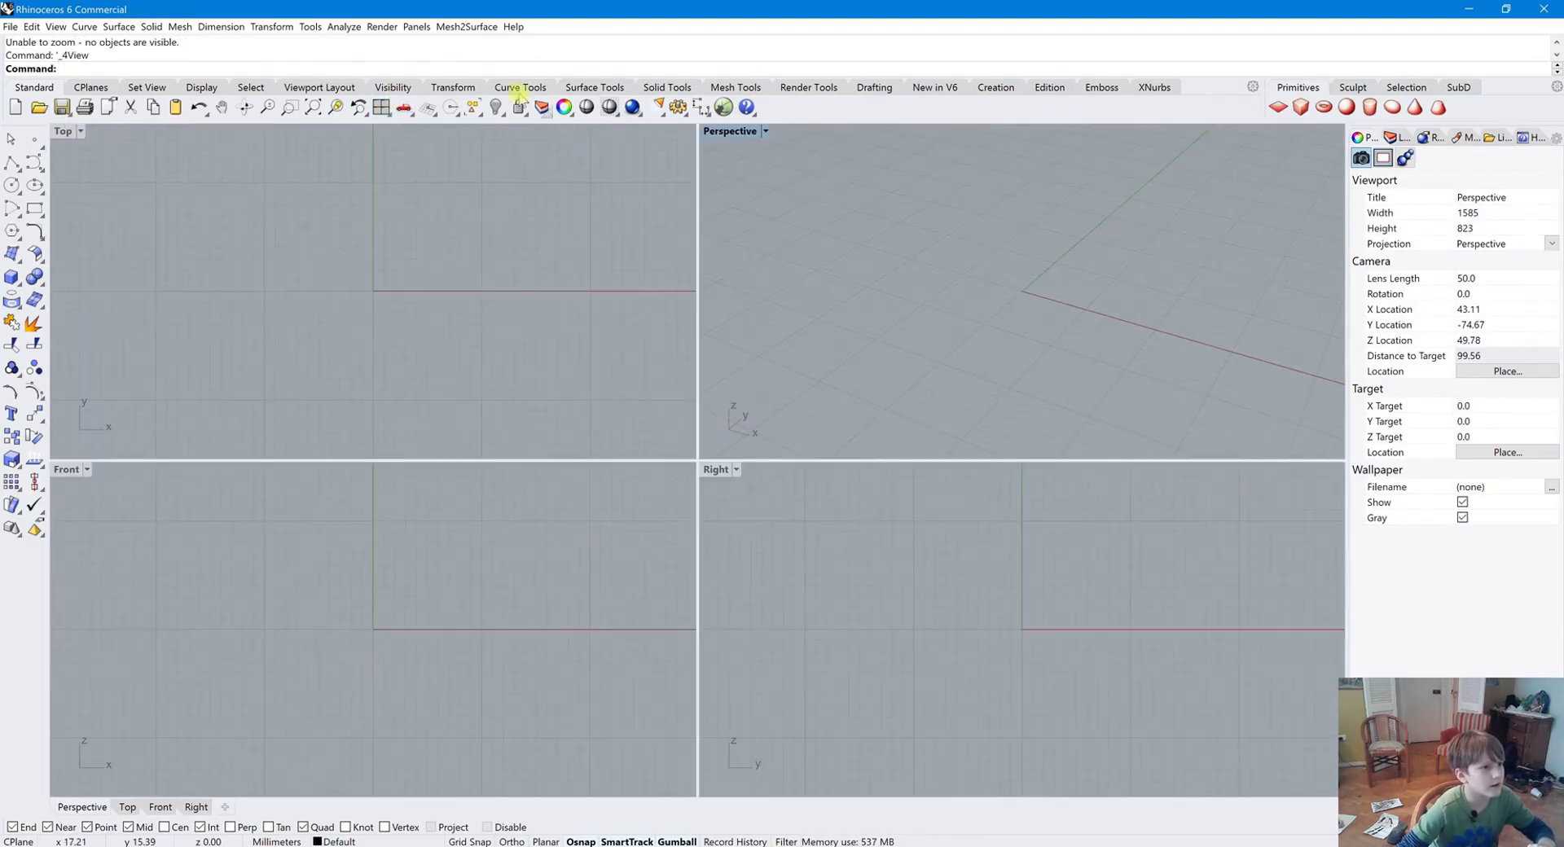
Switch the layout to three viewports and back to four viewports
click(382, 107)
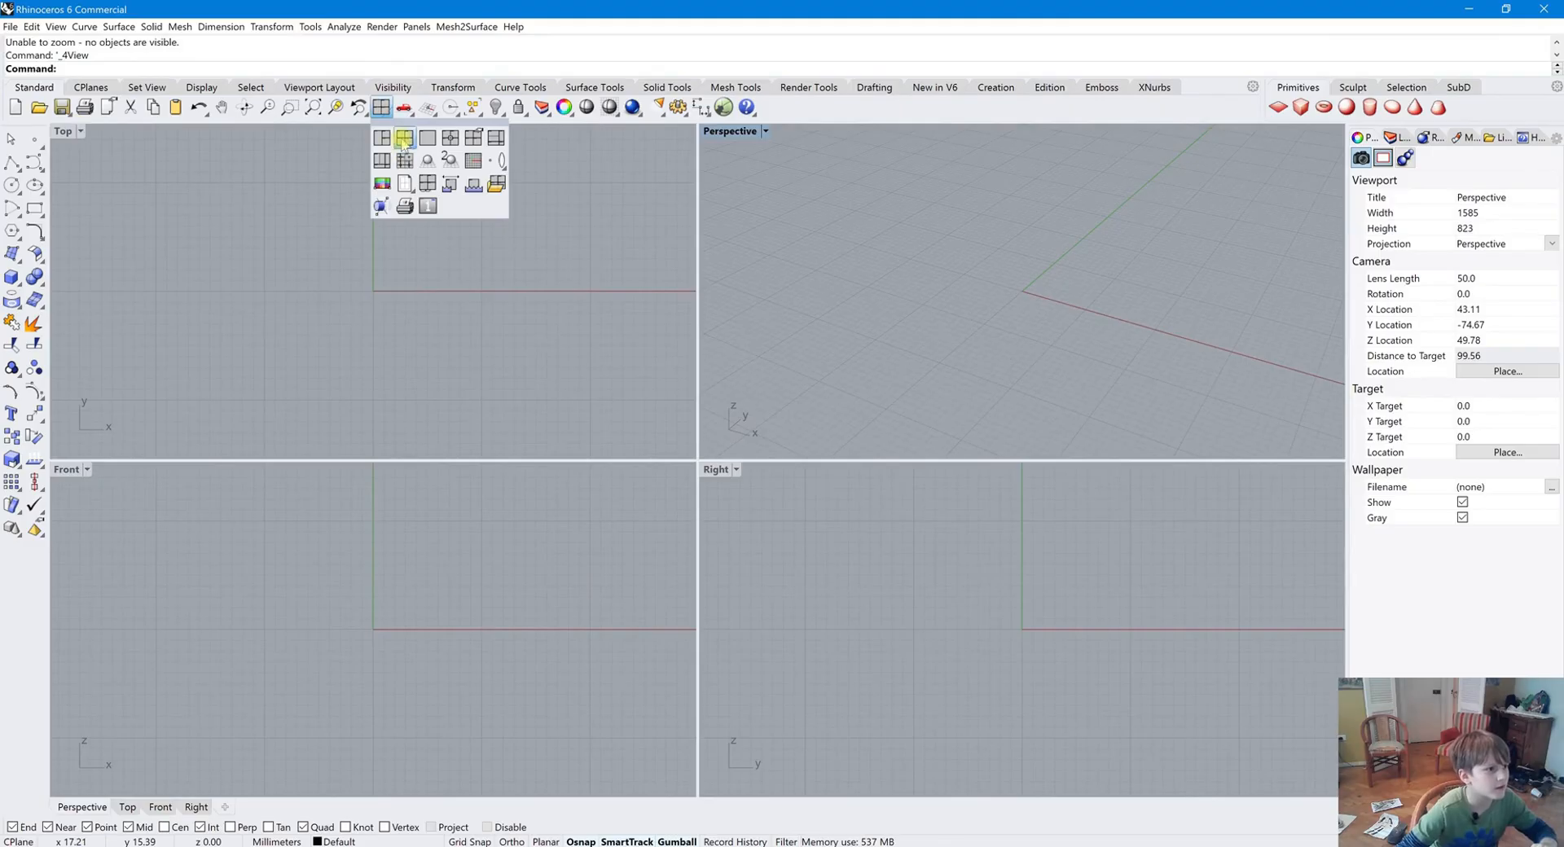
click(382, 140)
click(380, 107)
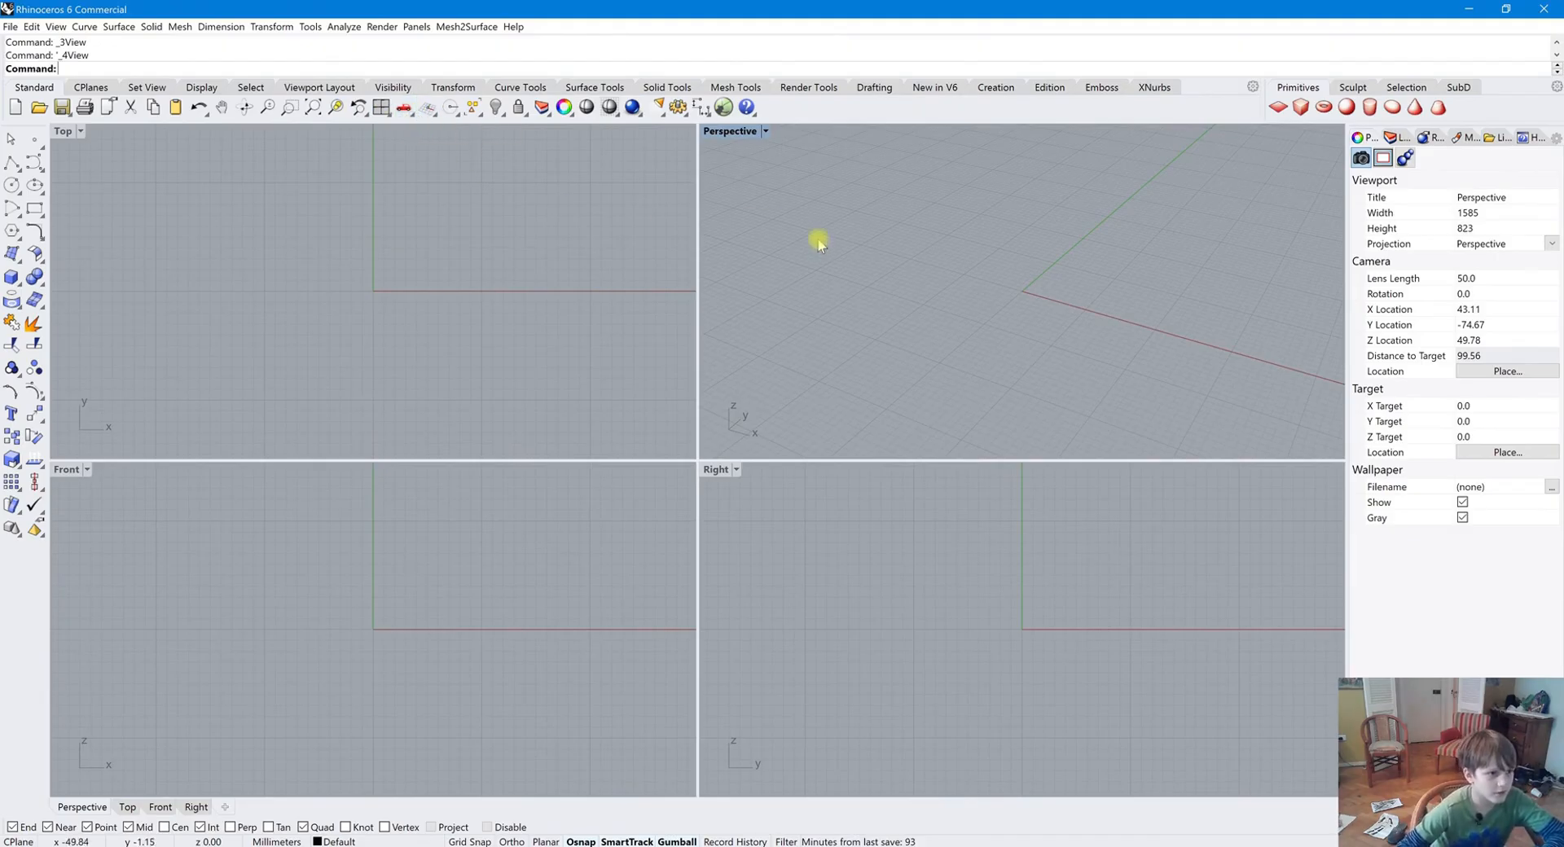
Maximize the Perspective viewport
double_click(749, 131)
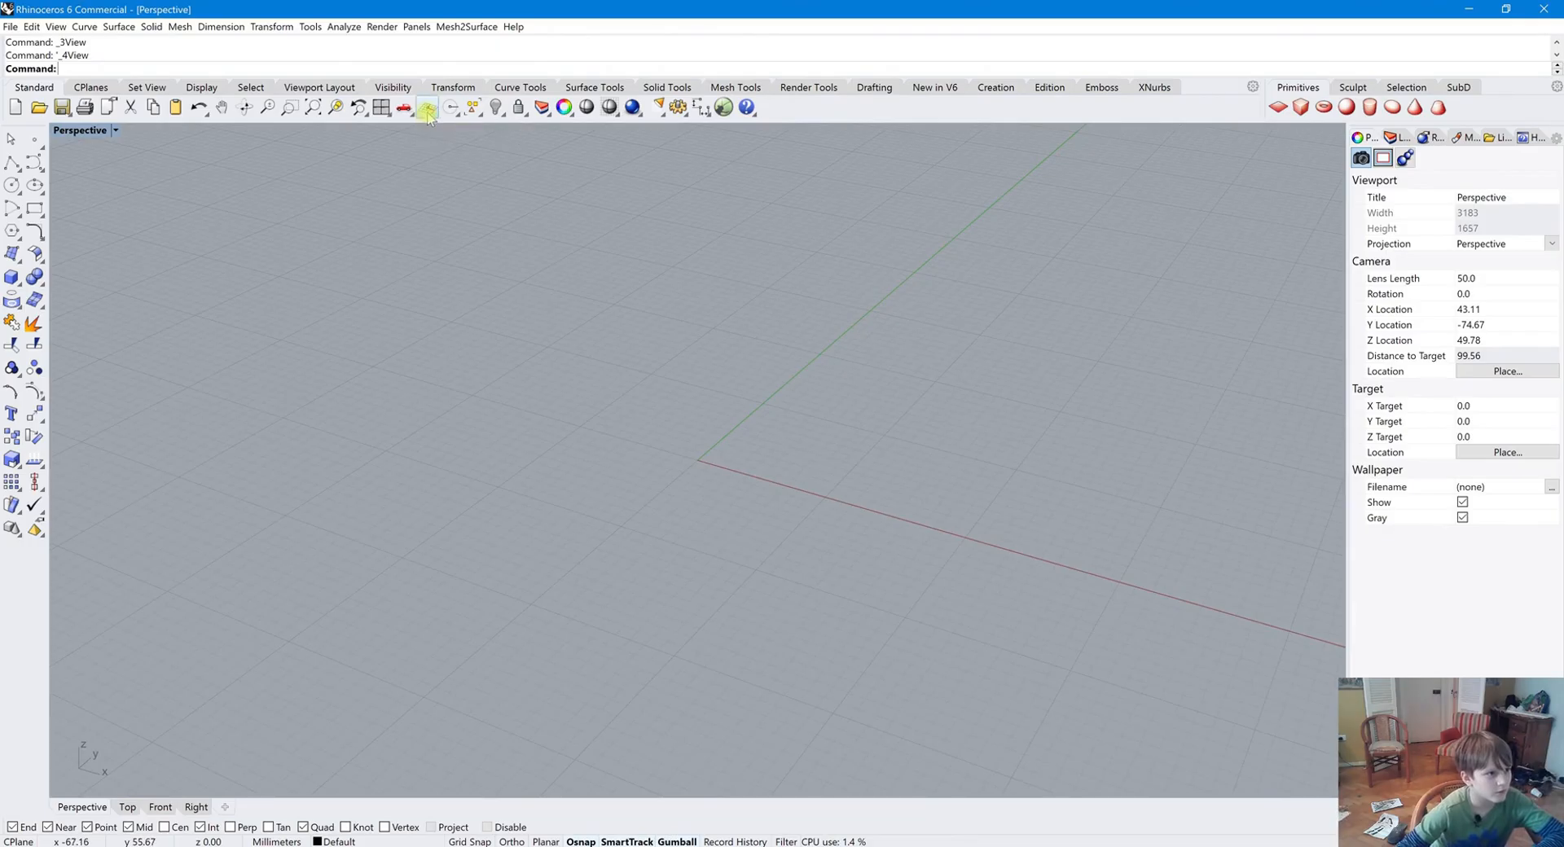
shift+right_drag(567, 358, 584, 412)
scroll(587, 422, down, 10)
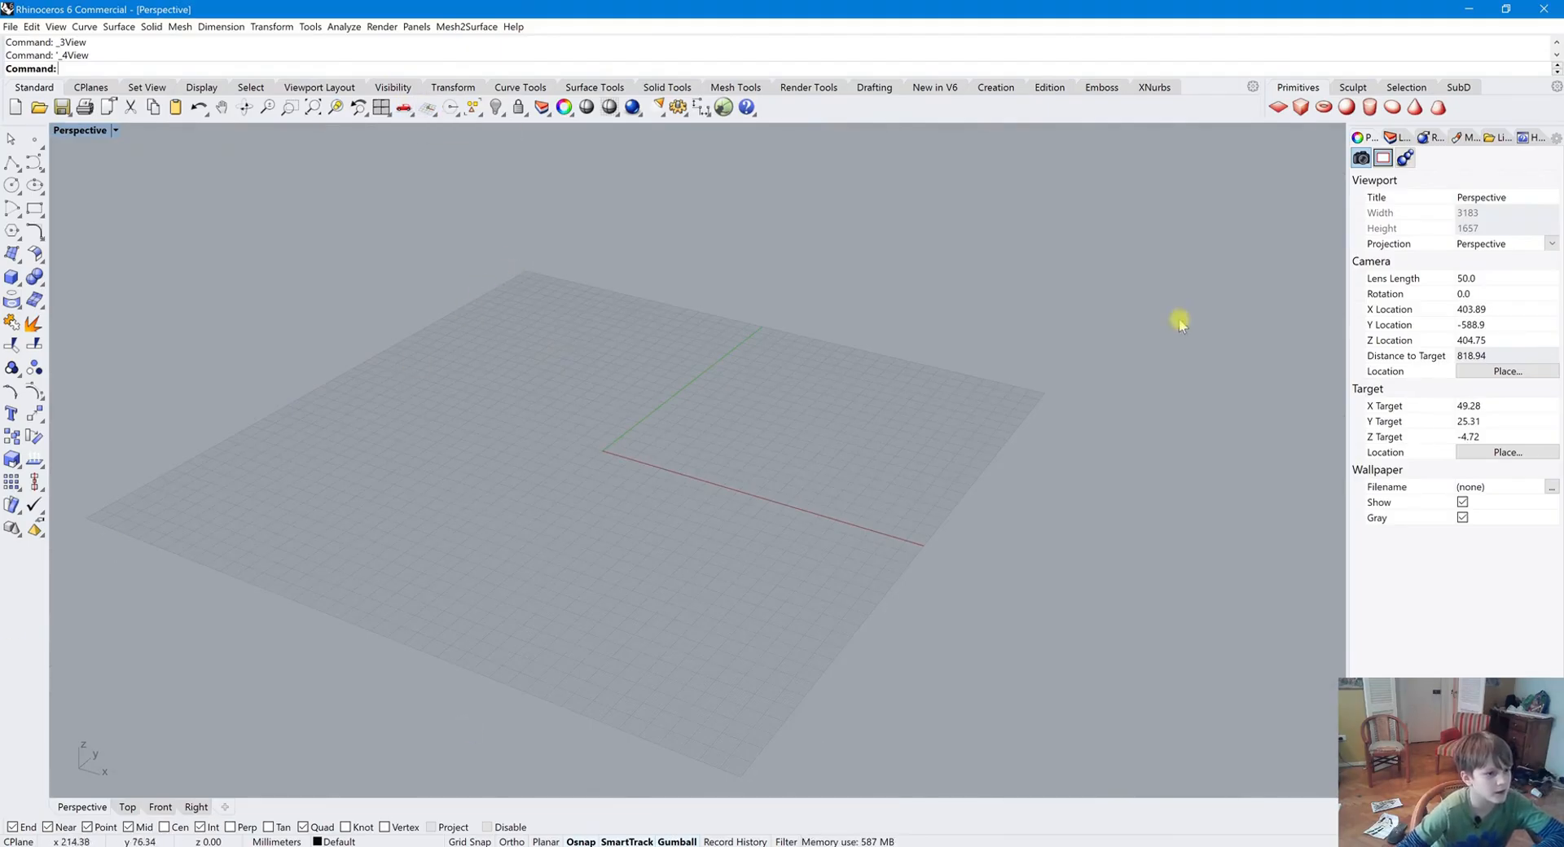
Show and hide the Object Snap toolbar
click(451, 105)
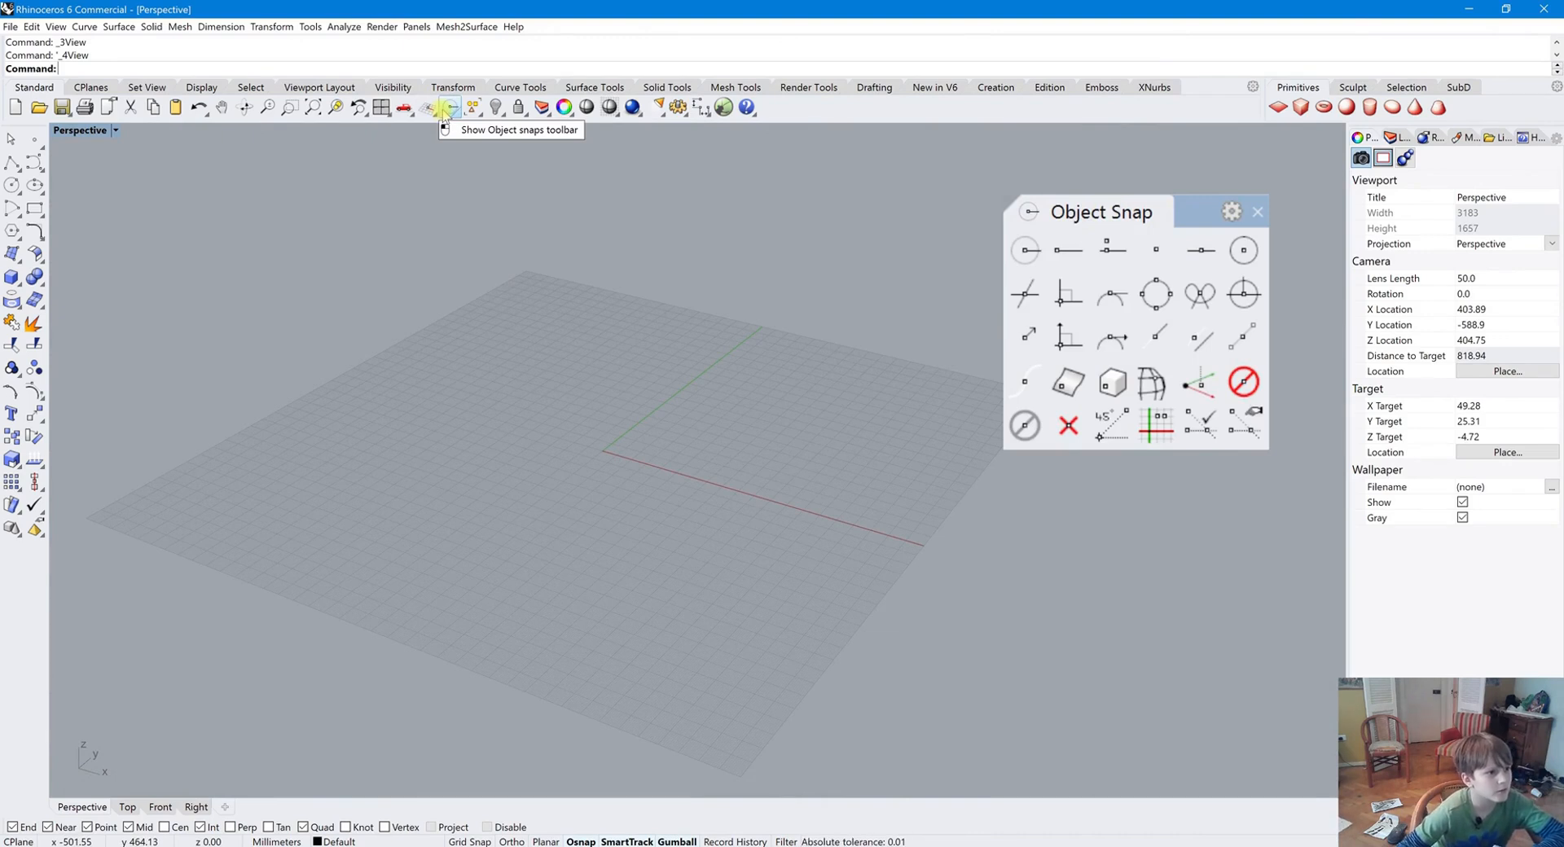
click(449, 108)
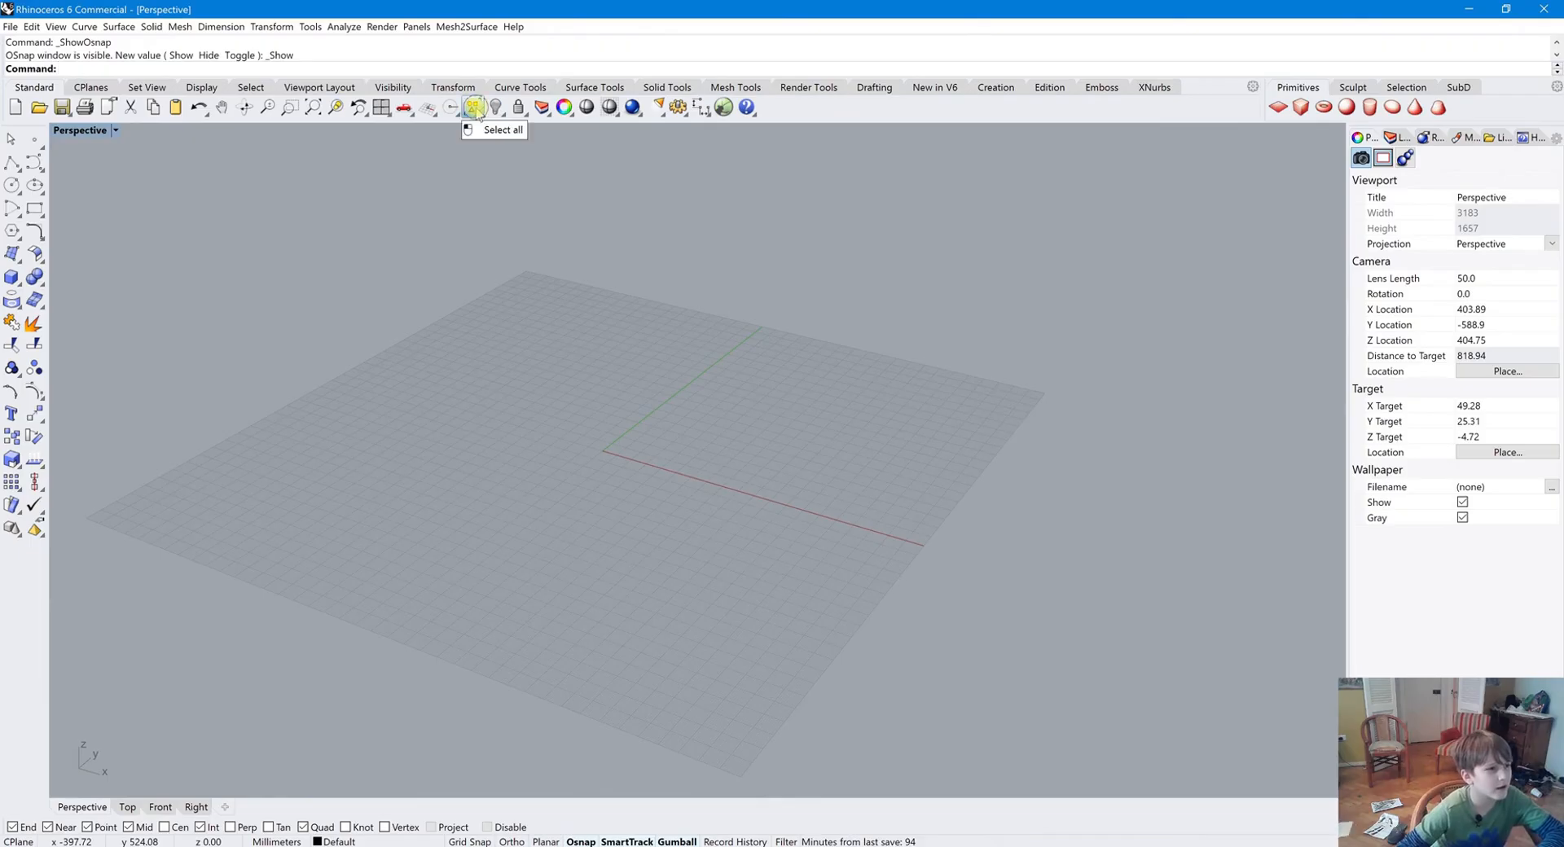
click(478, 113)
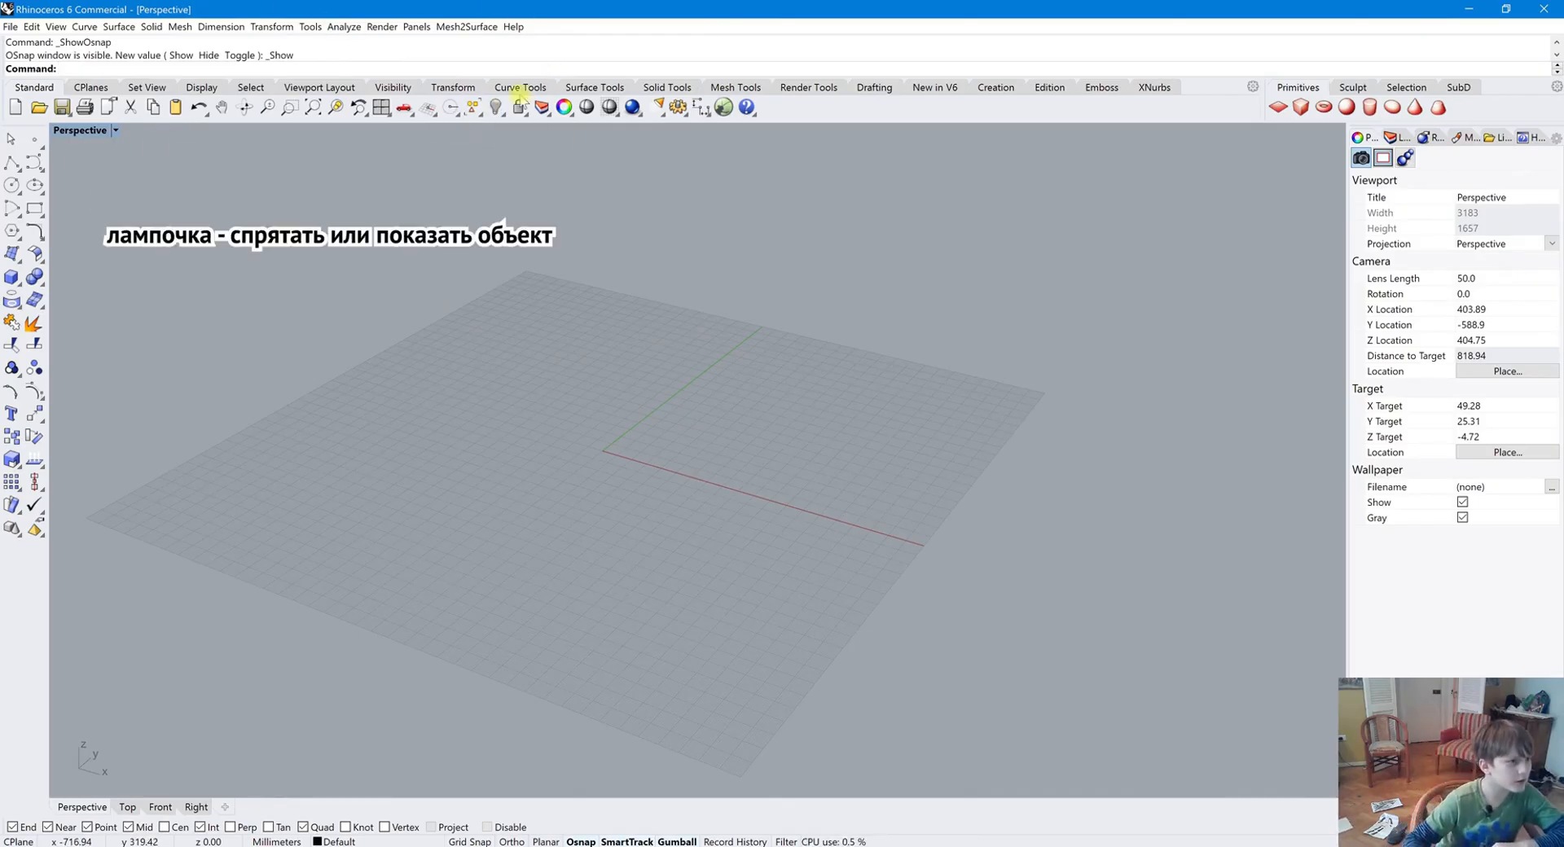
Draw a box on the construction plane in the Perspective view
click(13, 277)
click(568, 371)
click(620, 503)
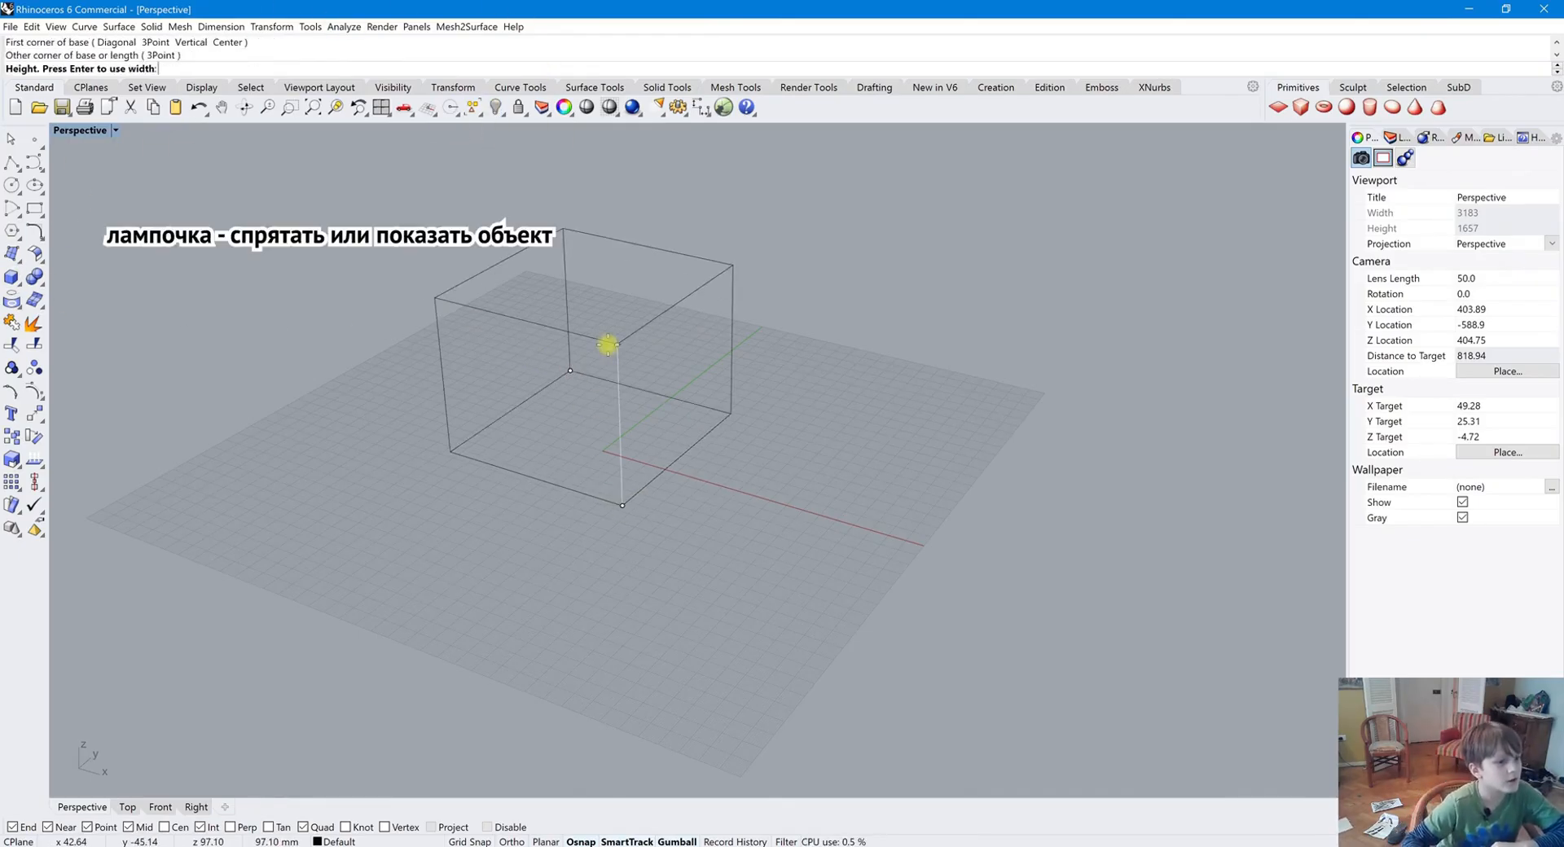
click(563, 234)
Hide the box and show it again
click(493, 108)
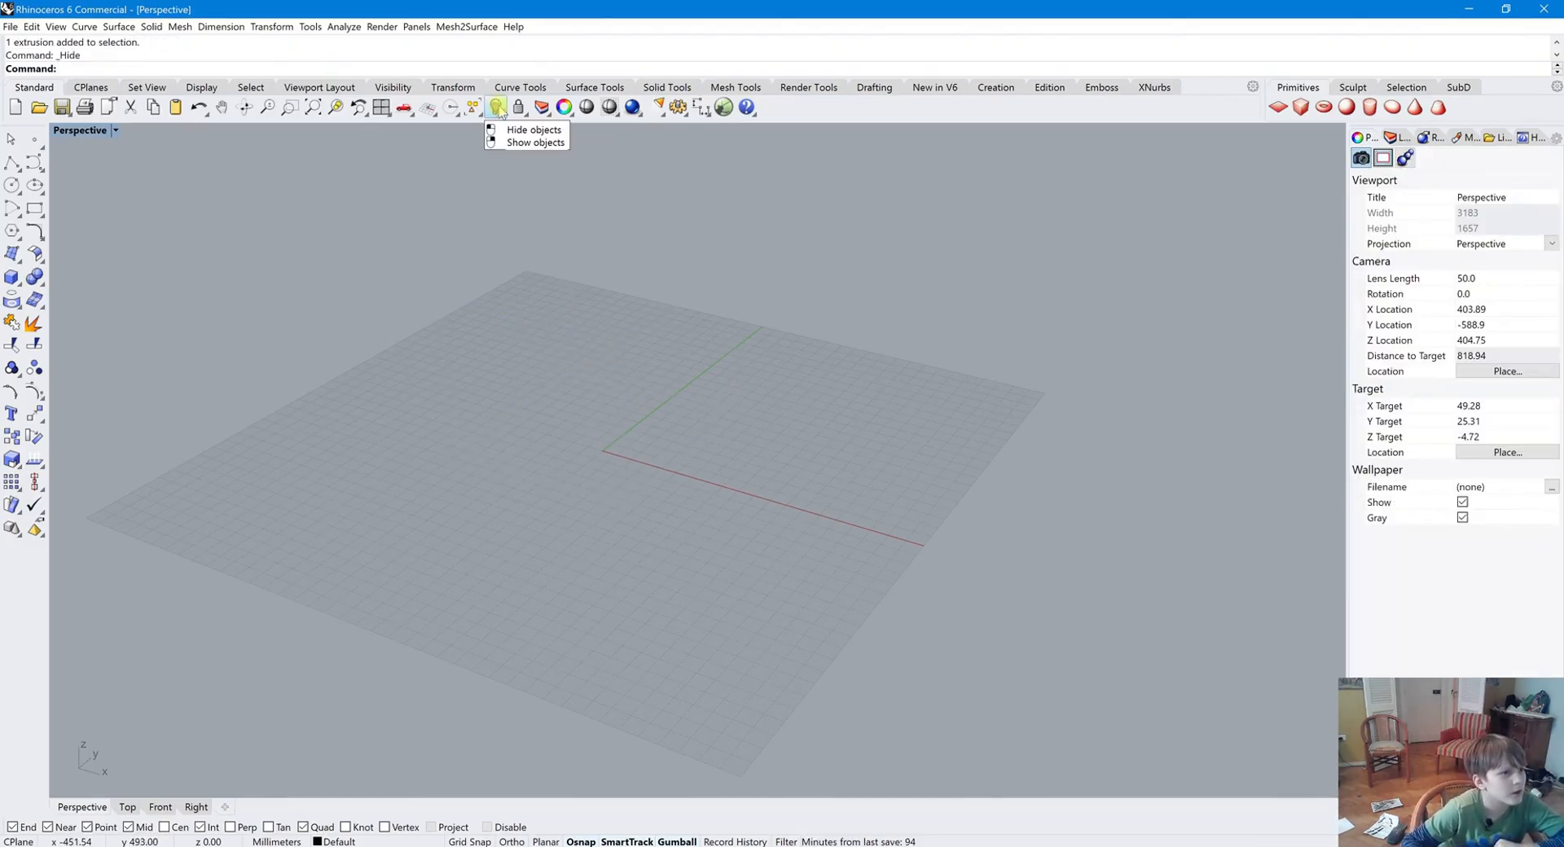
right_click(494, 108)
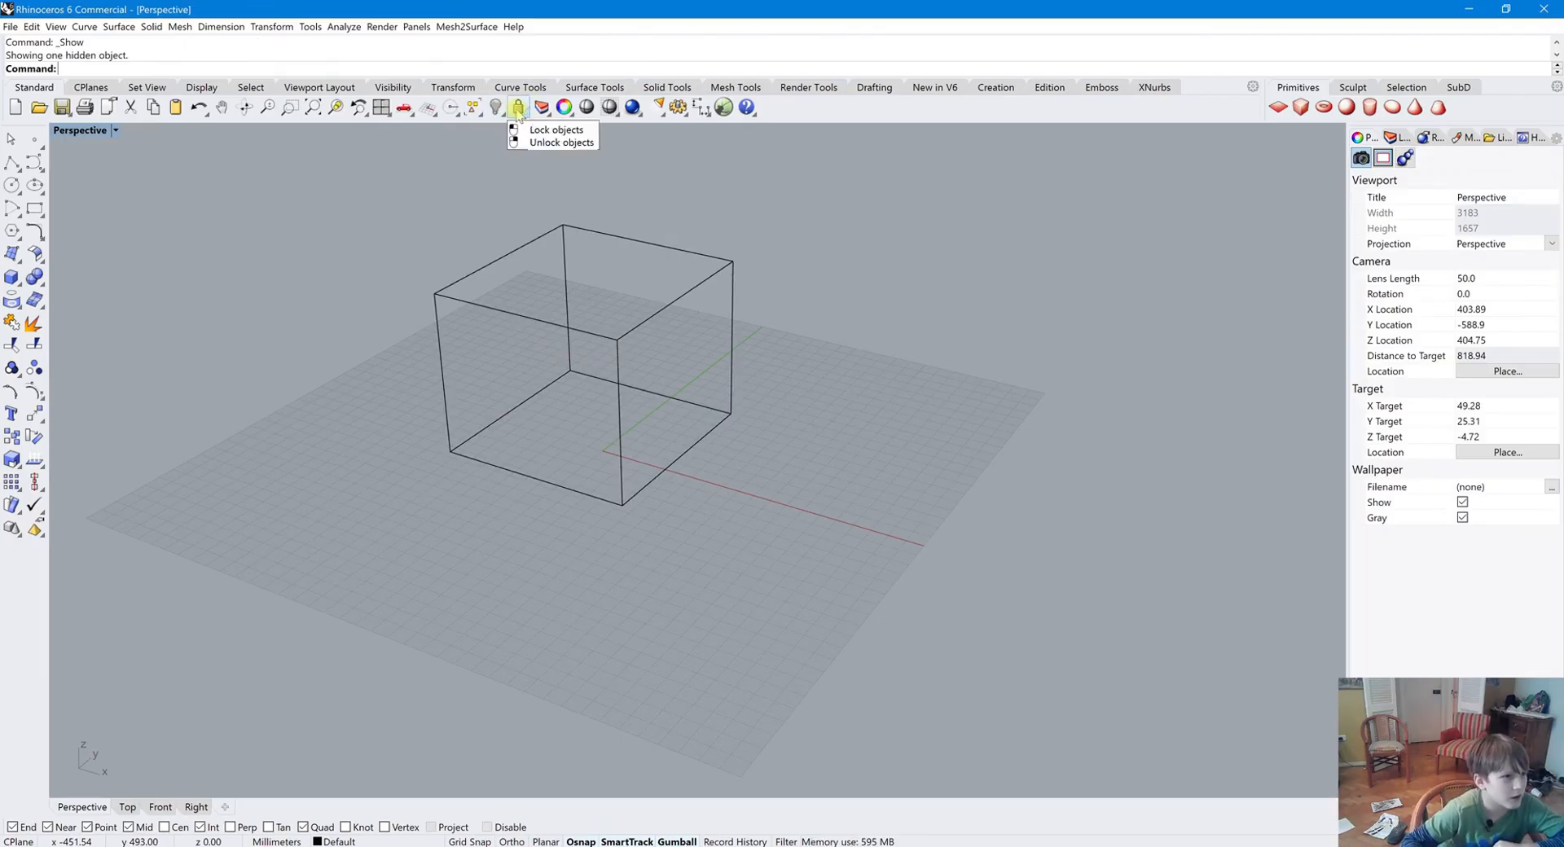
Select the box, lock it, and unlock it again
click(563, 234)
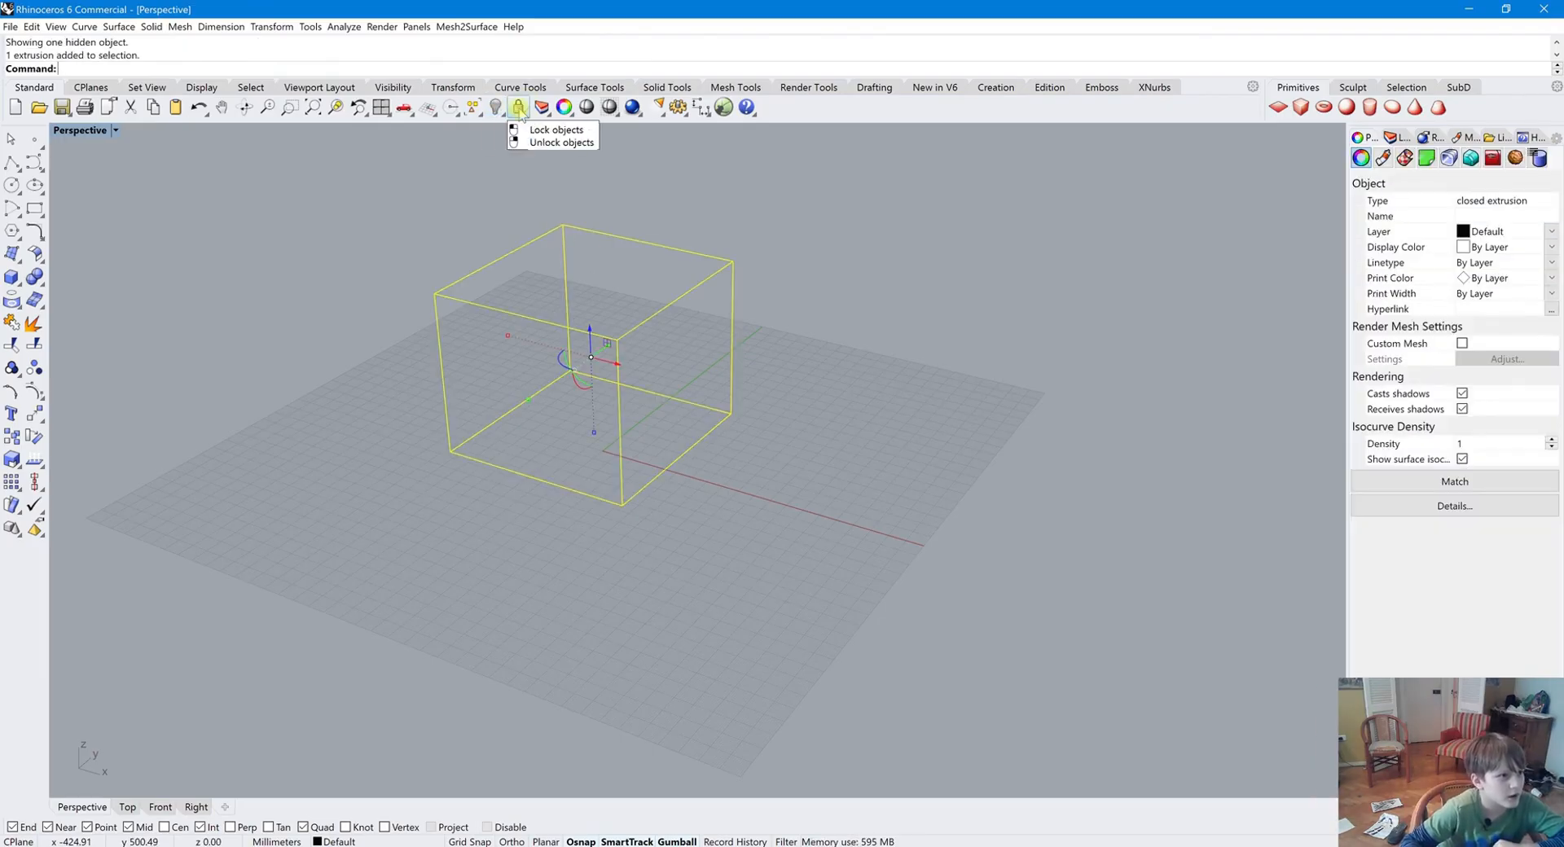
click(519, 108)
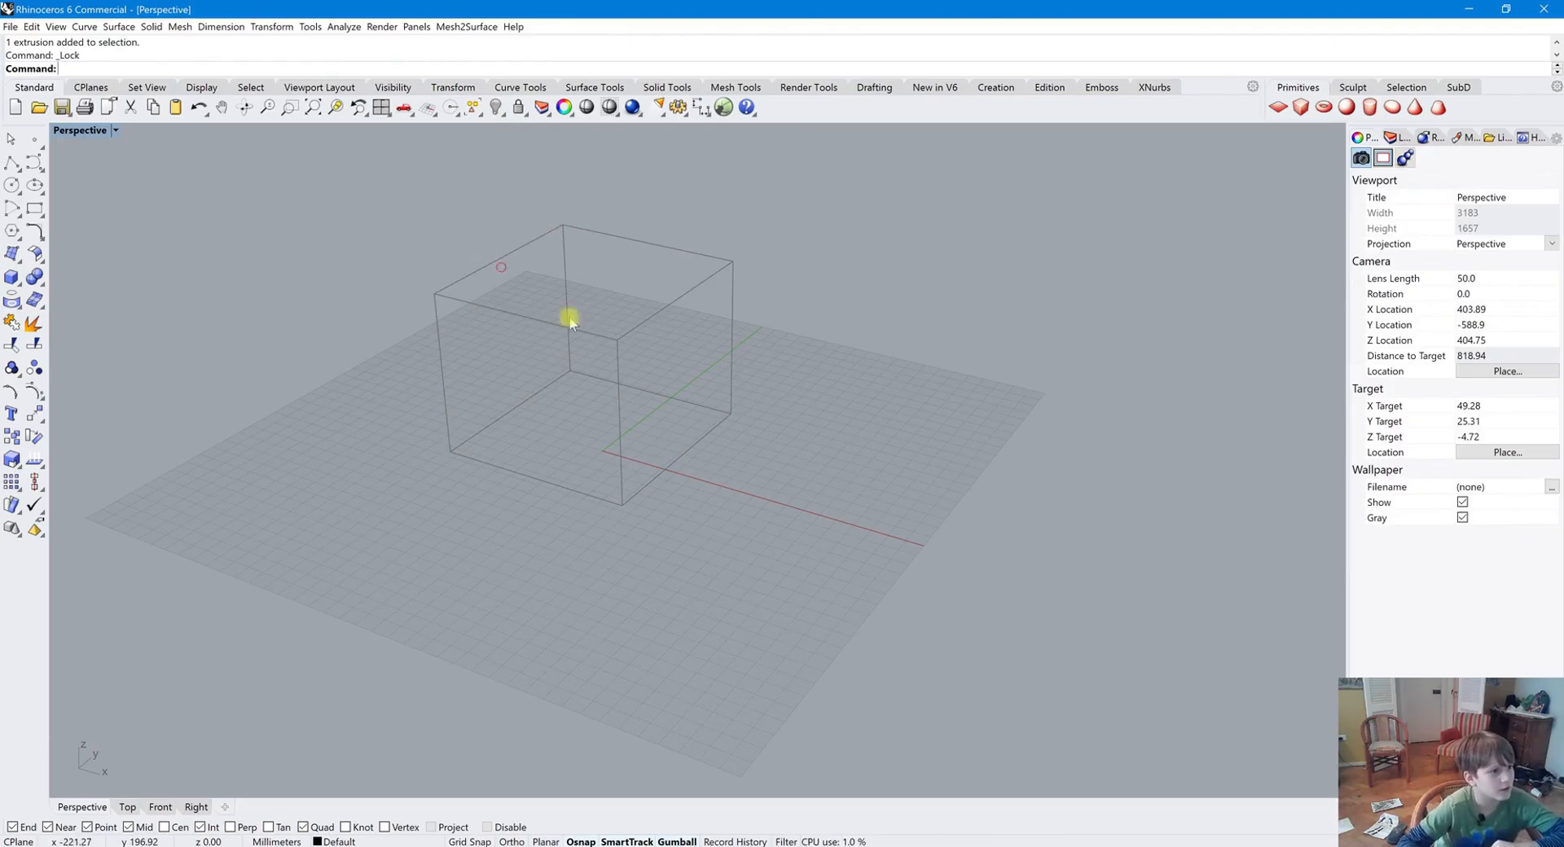
right_click(519, 109)
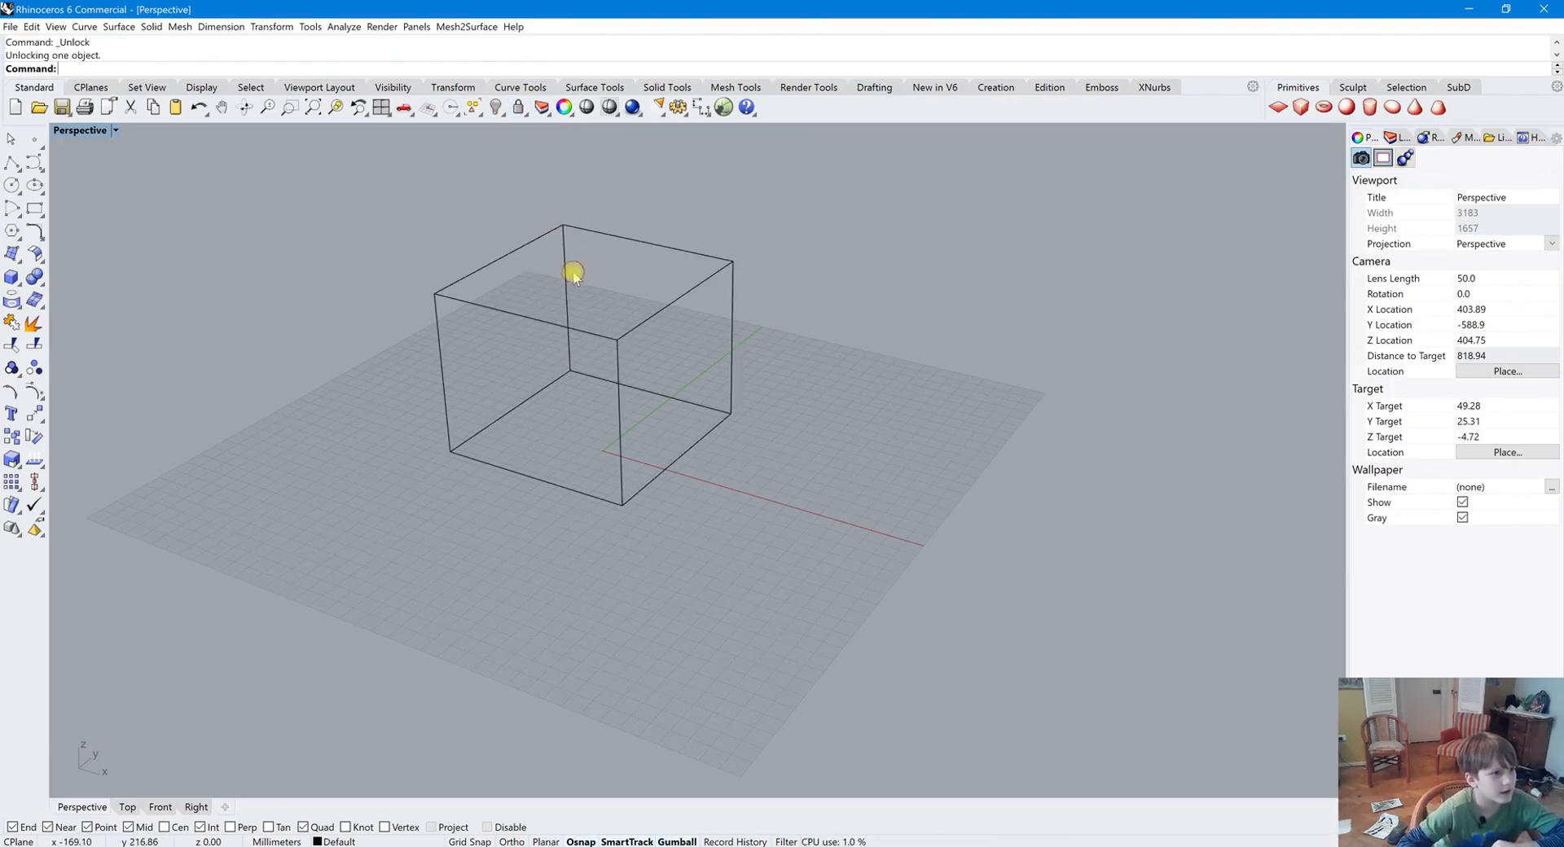
Open the Layers panel and select Layer 01
click(537, 109)
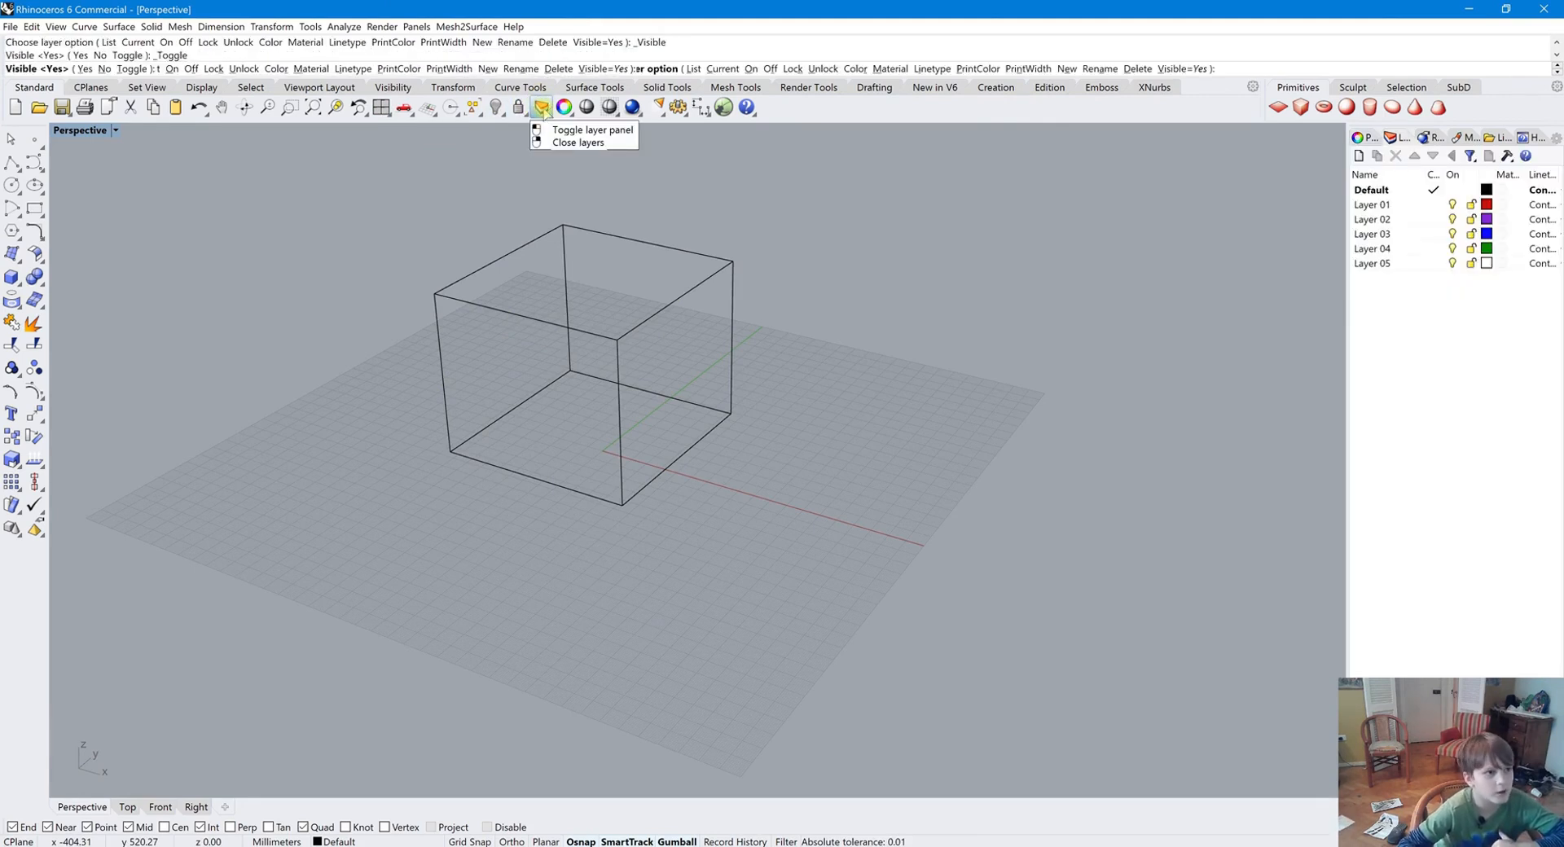
click(542, 109)
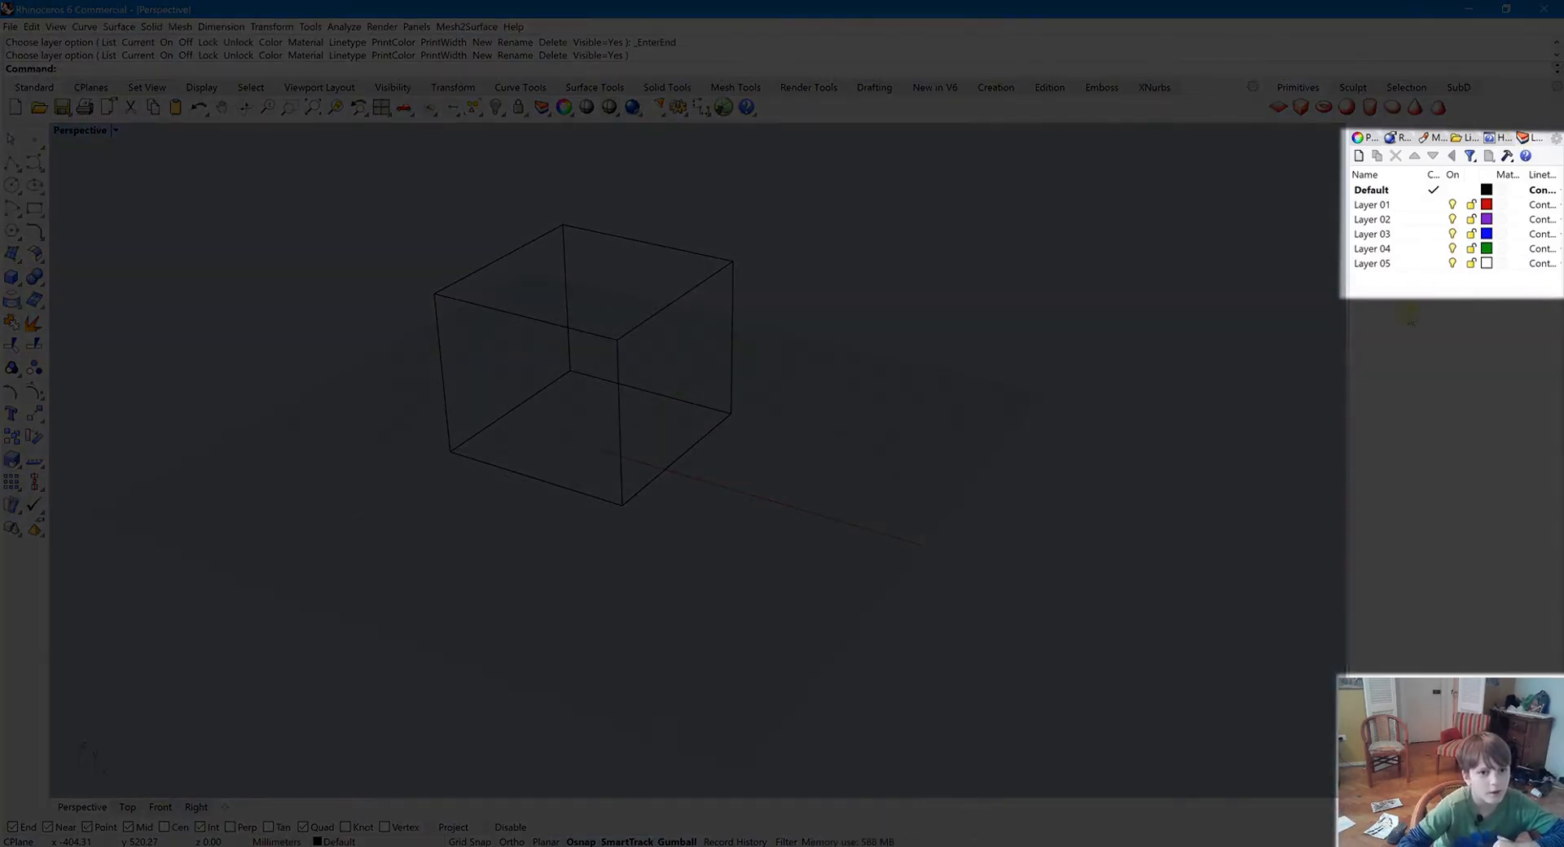
click(1405, 192)
click(1376, 207)
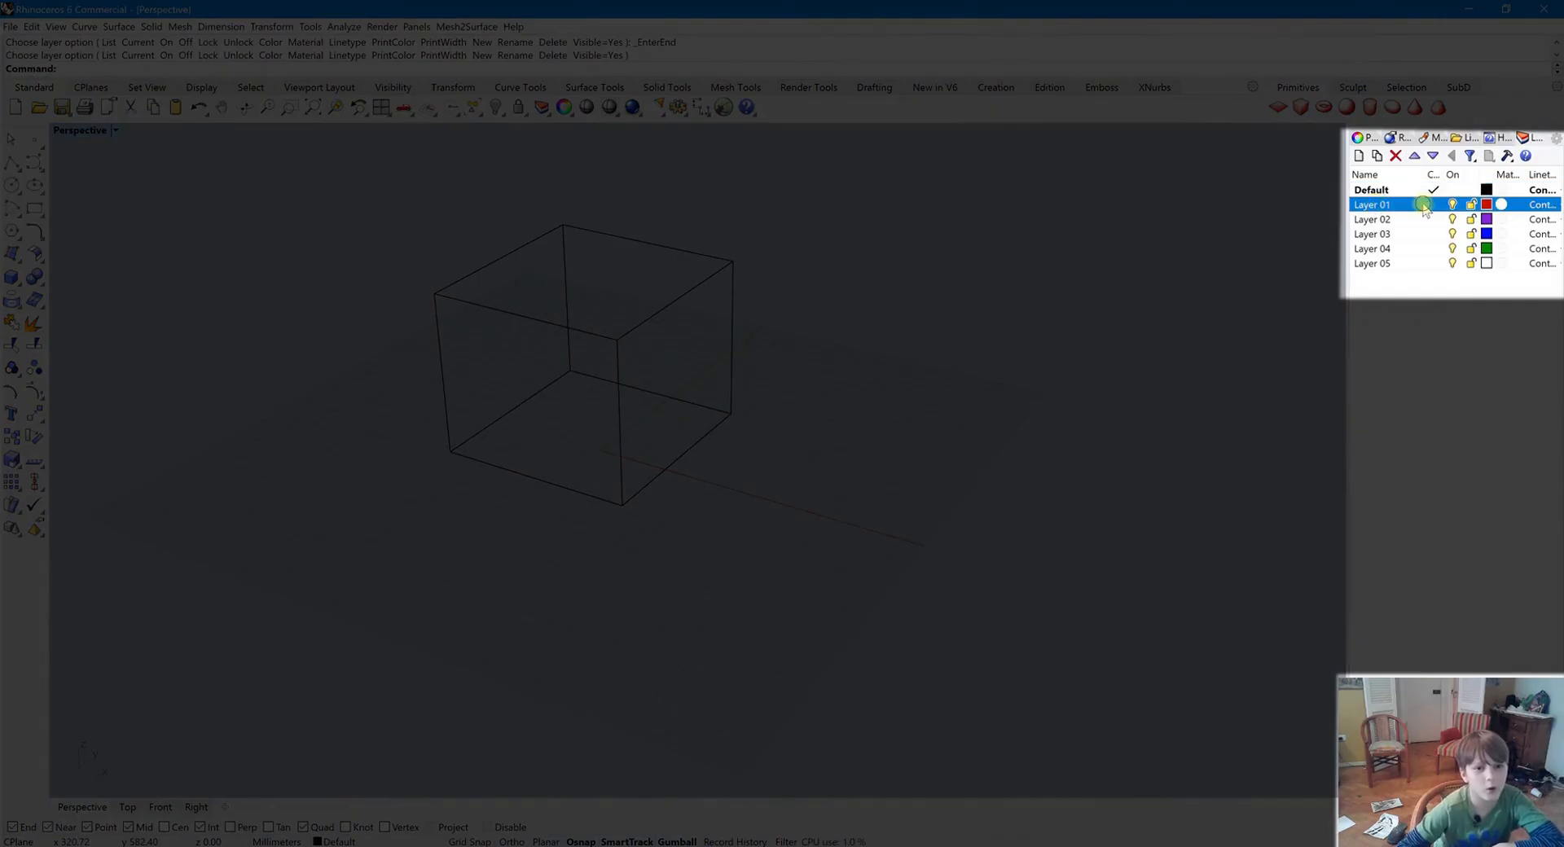
Select the box, undoing an accidental move, and change its layer to Layer 01
right_click(1423, 205)
click(1278, 423)
drag(562, 325, 669, 400)
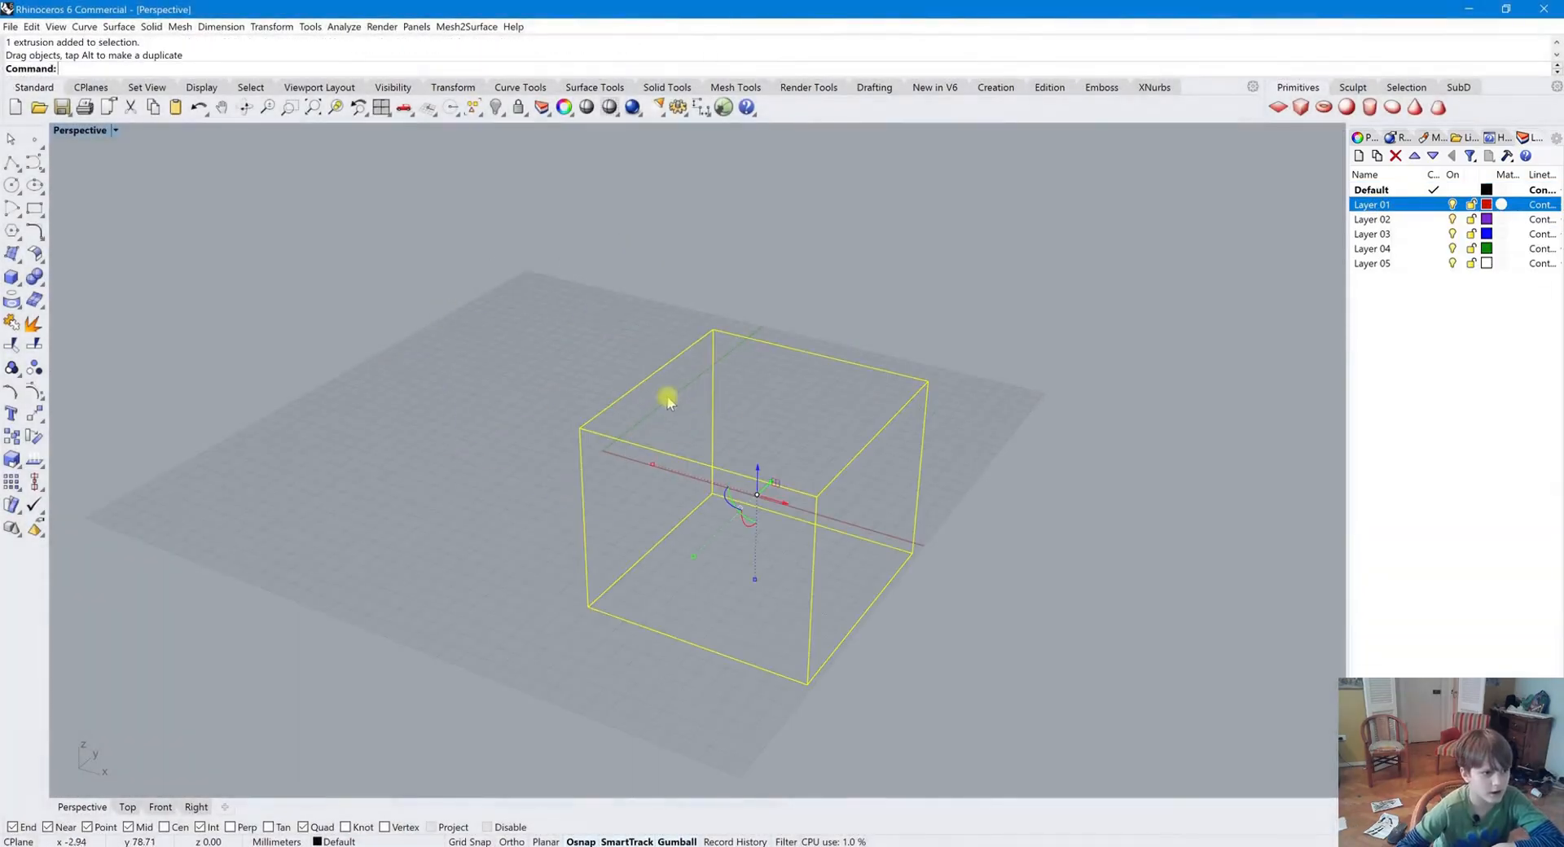
key(ctrl+z)
right_click(1394, 205)
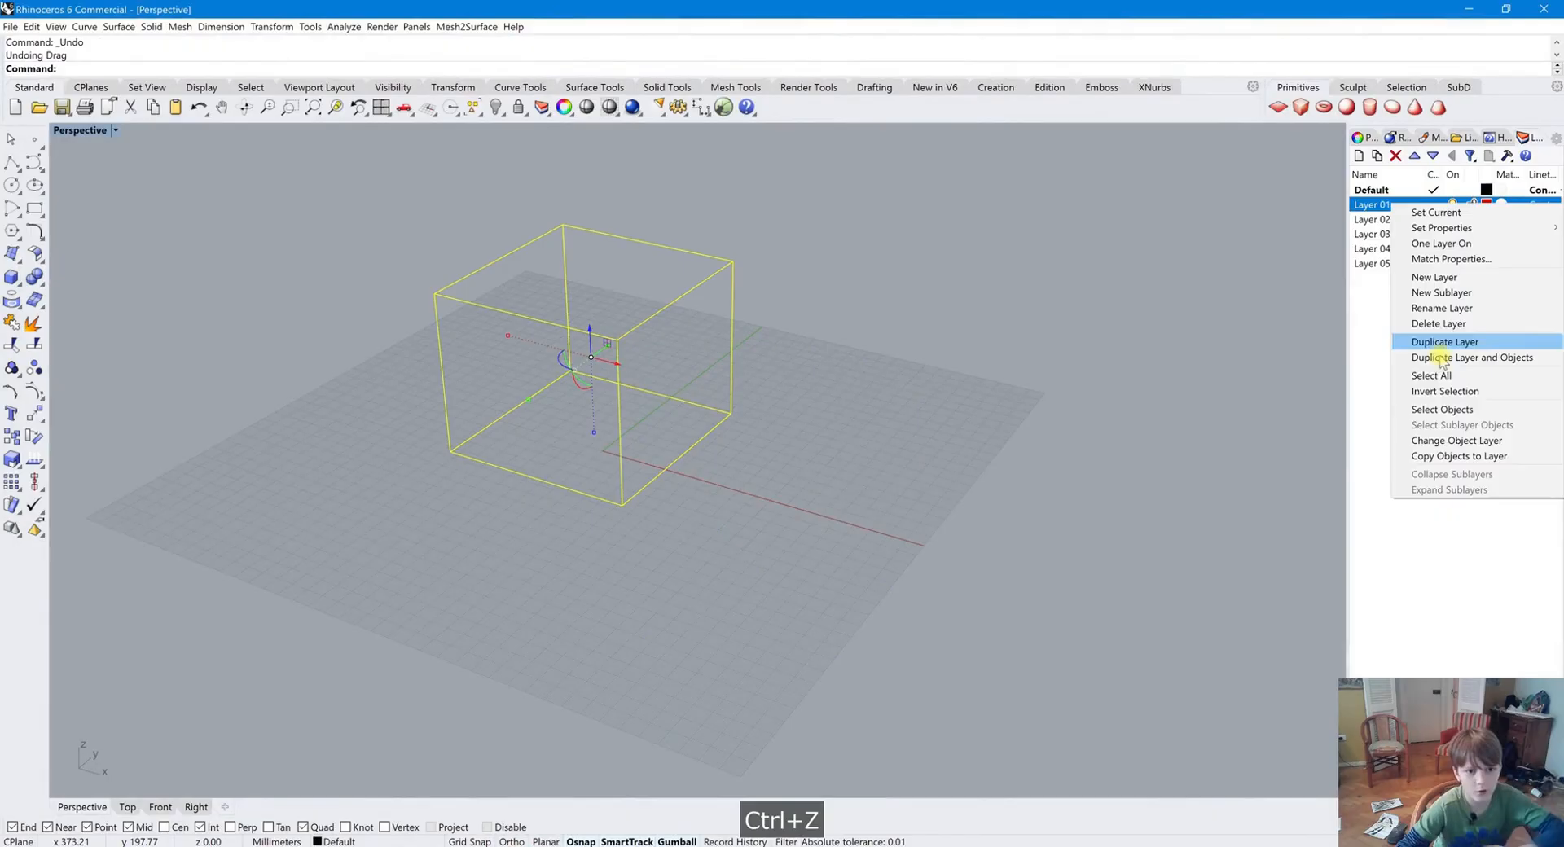
click(1484, 441)
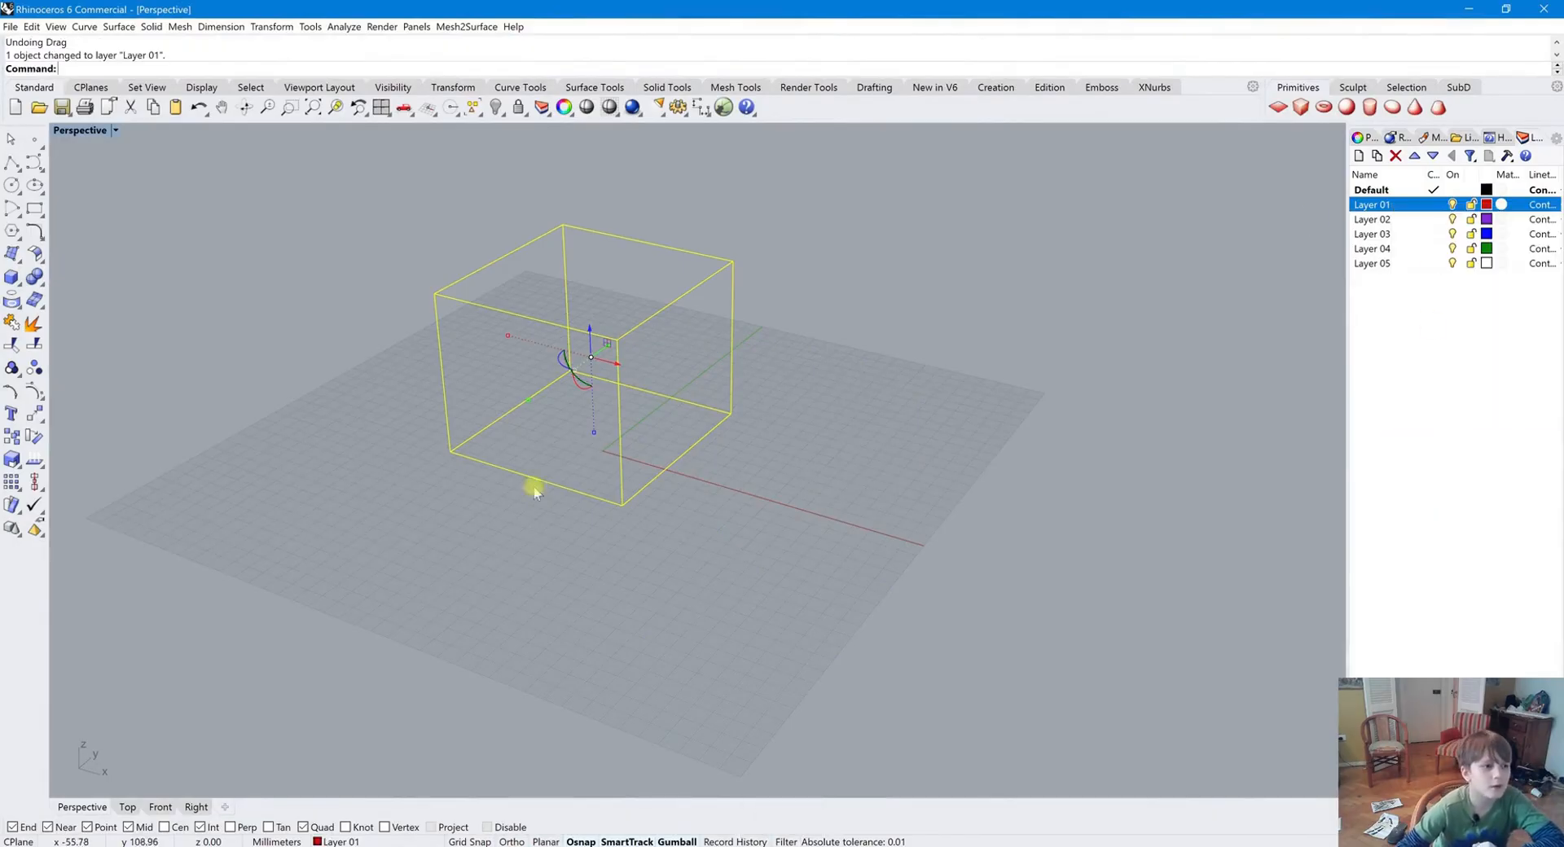
Rename Layer 01 as Cubes
click(1412, 206)
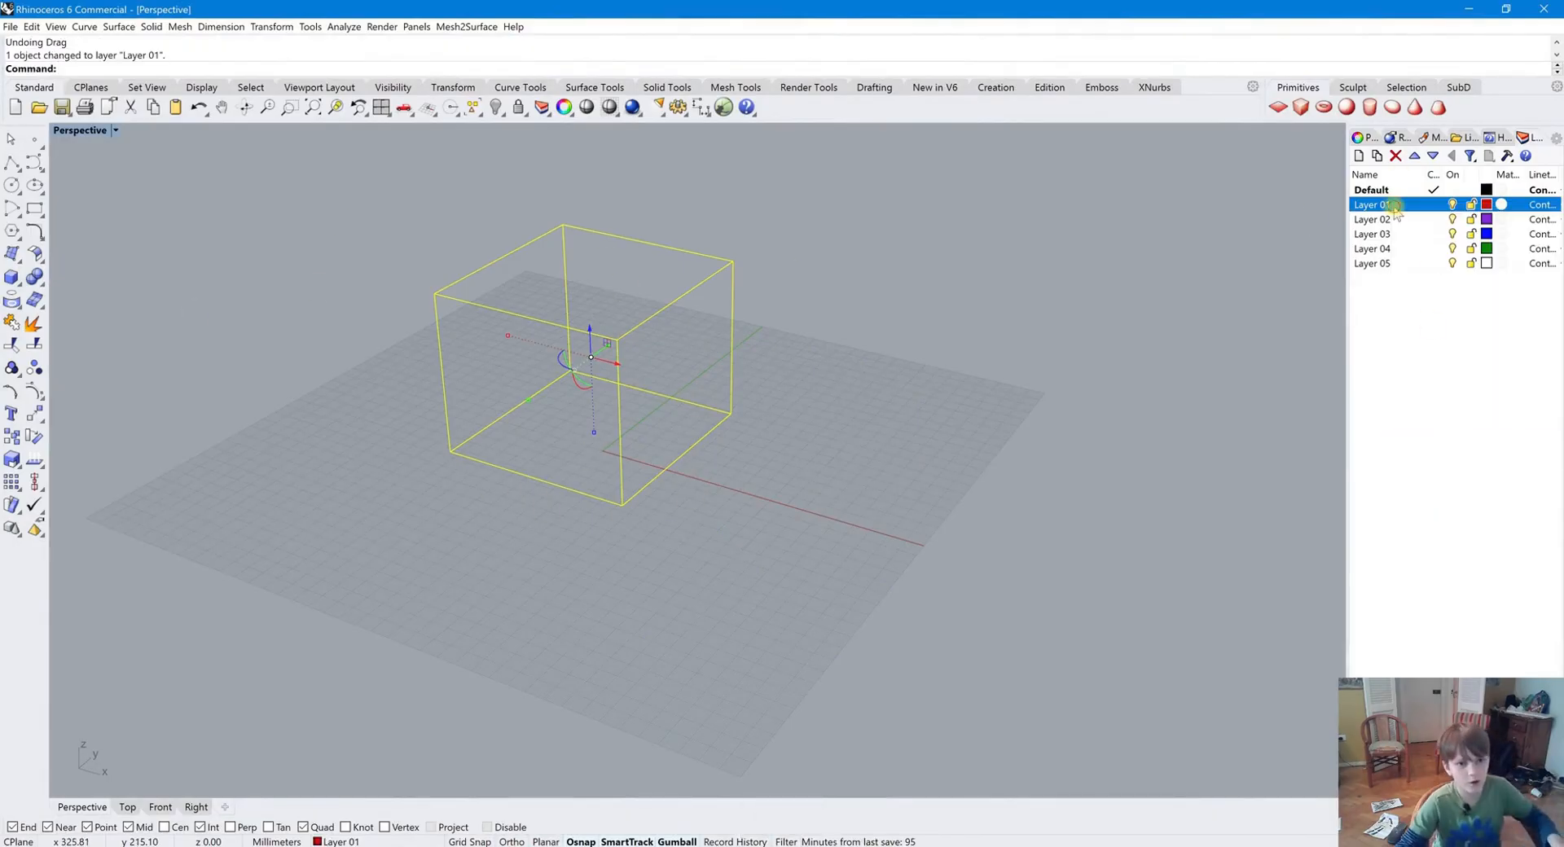
key(BackSpace)
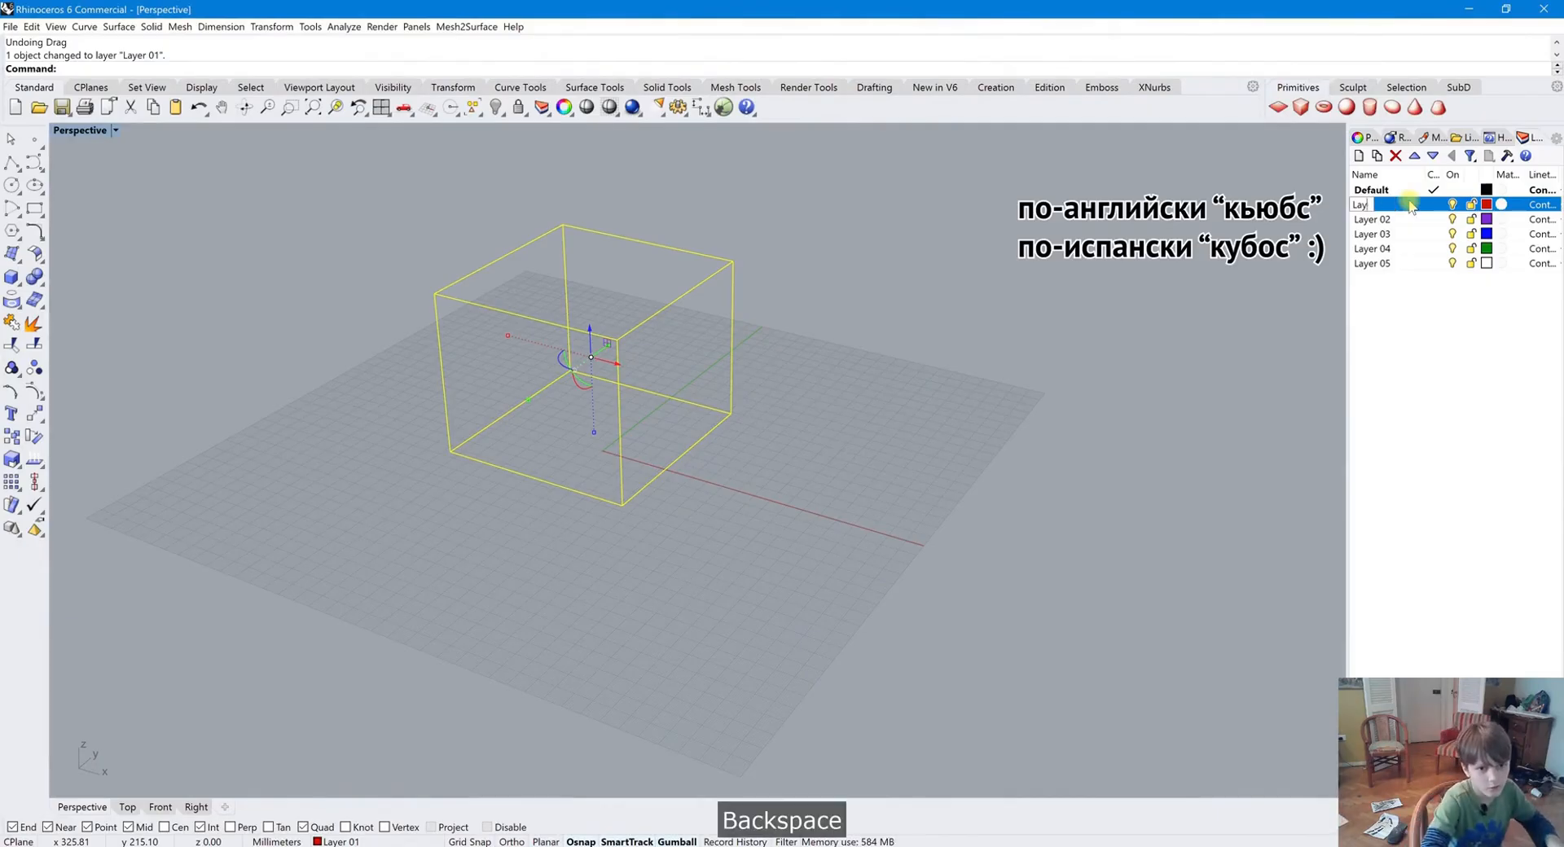
text(Cu)
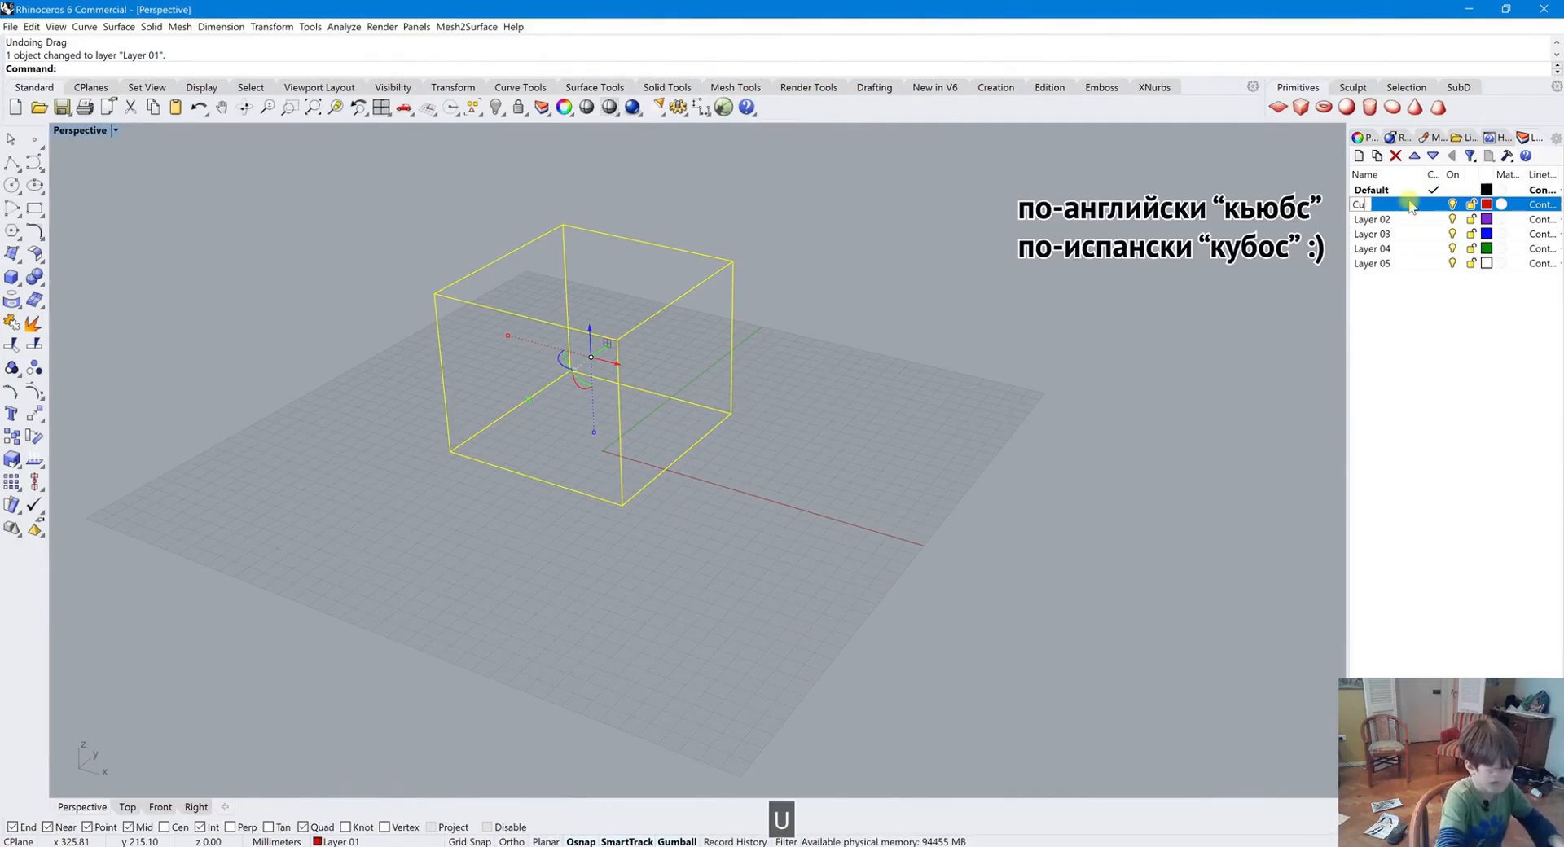
text(bs)
key(BackSpace)
text(r)
key(BackSpace)
key(BackSpace)
text(r)
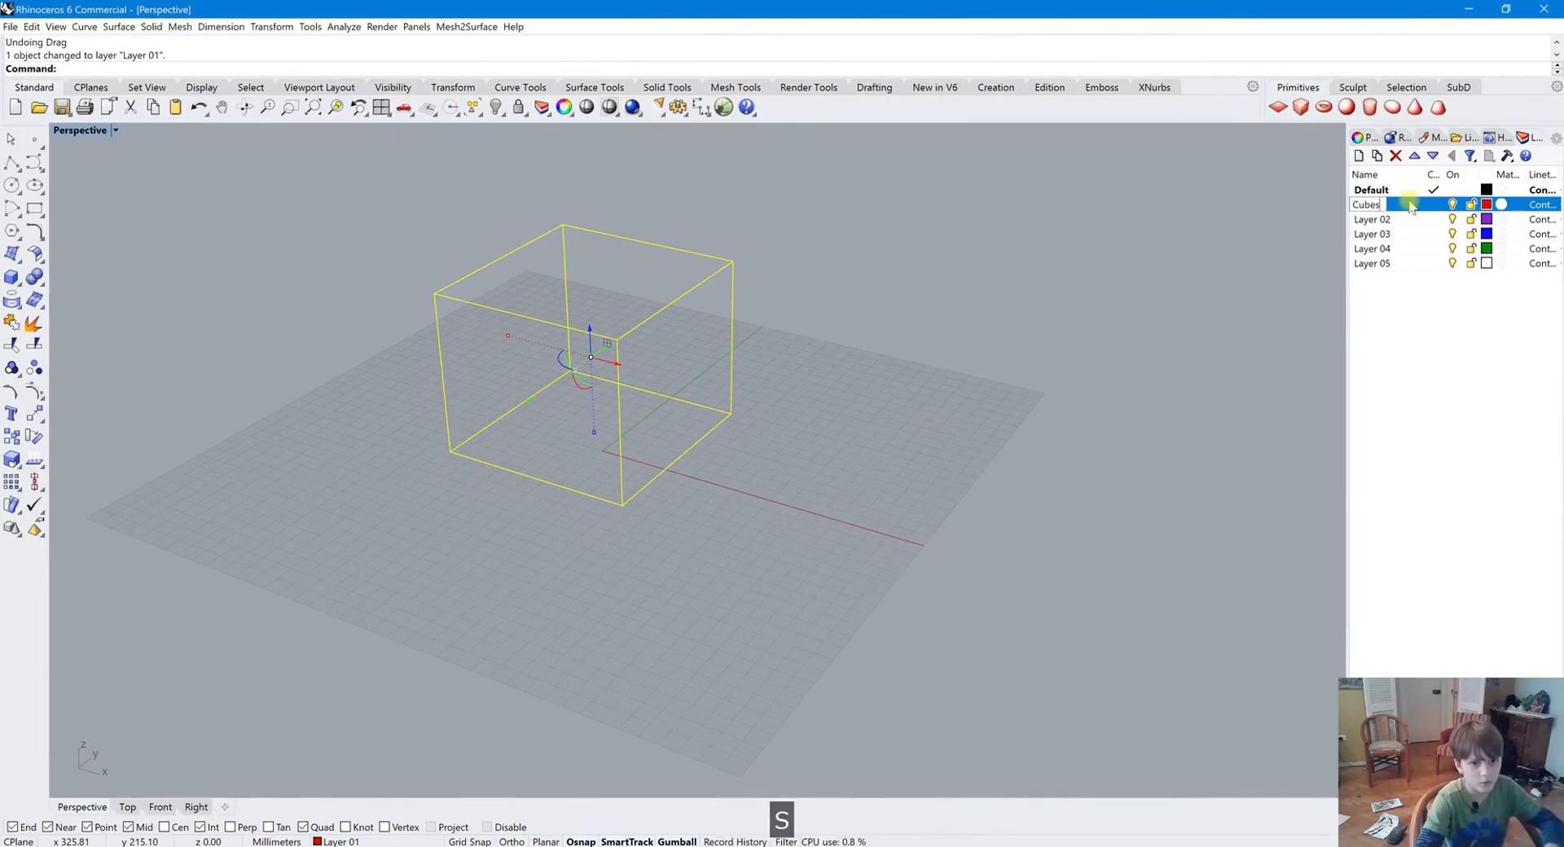
text(s)
key(Return)
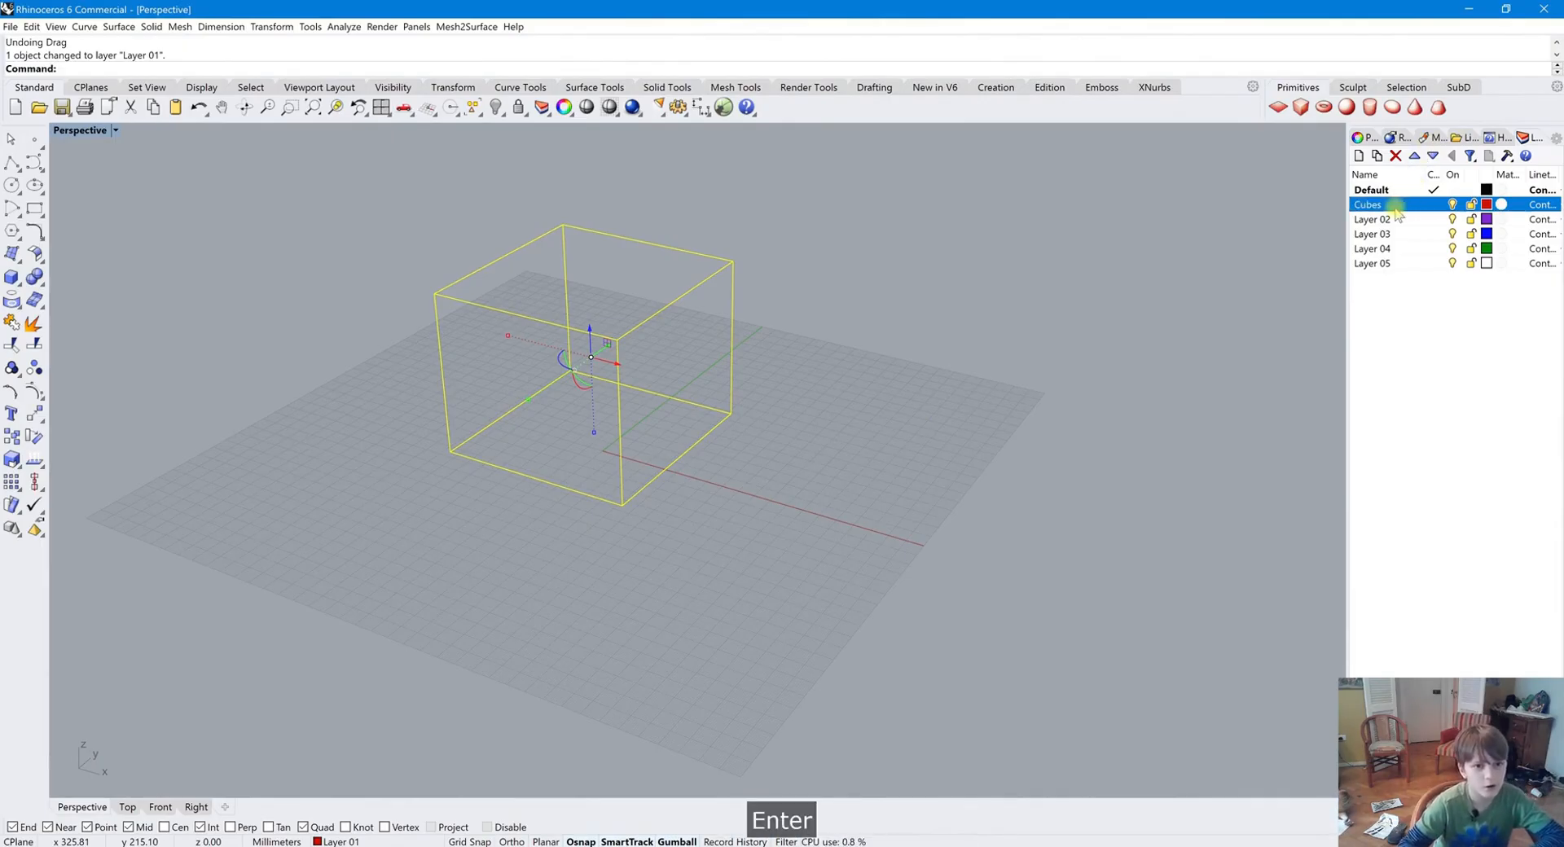
Draw a smaller box in front of the big box on the construction plane
click(13, 276)
click(52, 287)
click(730, 484)
click(728, 530)
click(734, 486)
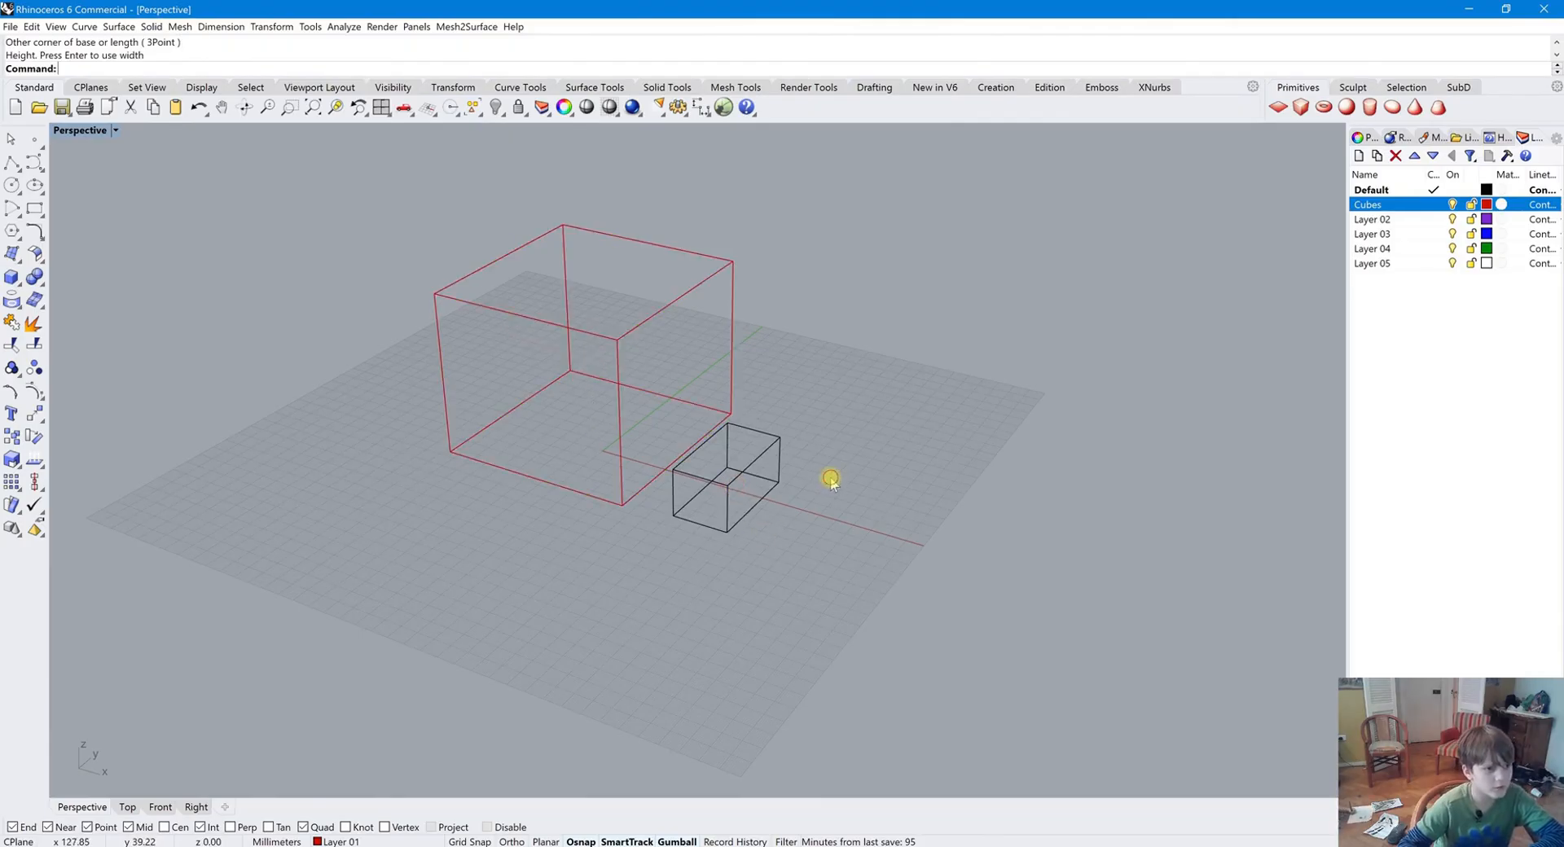
click(673, 510)
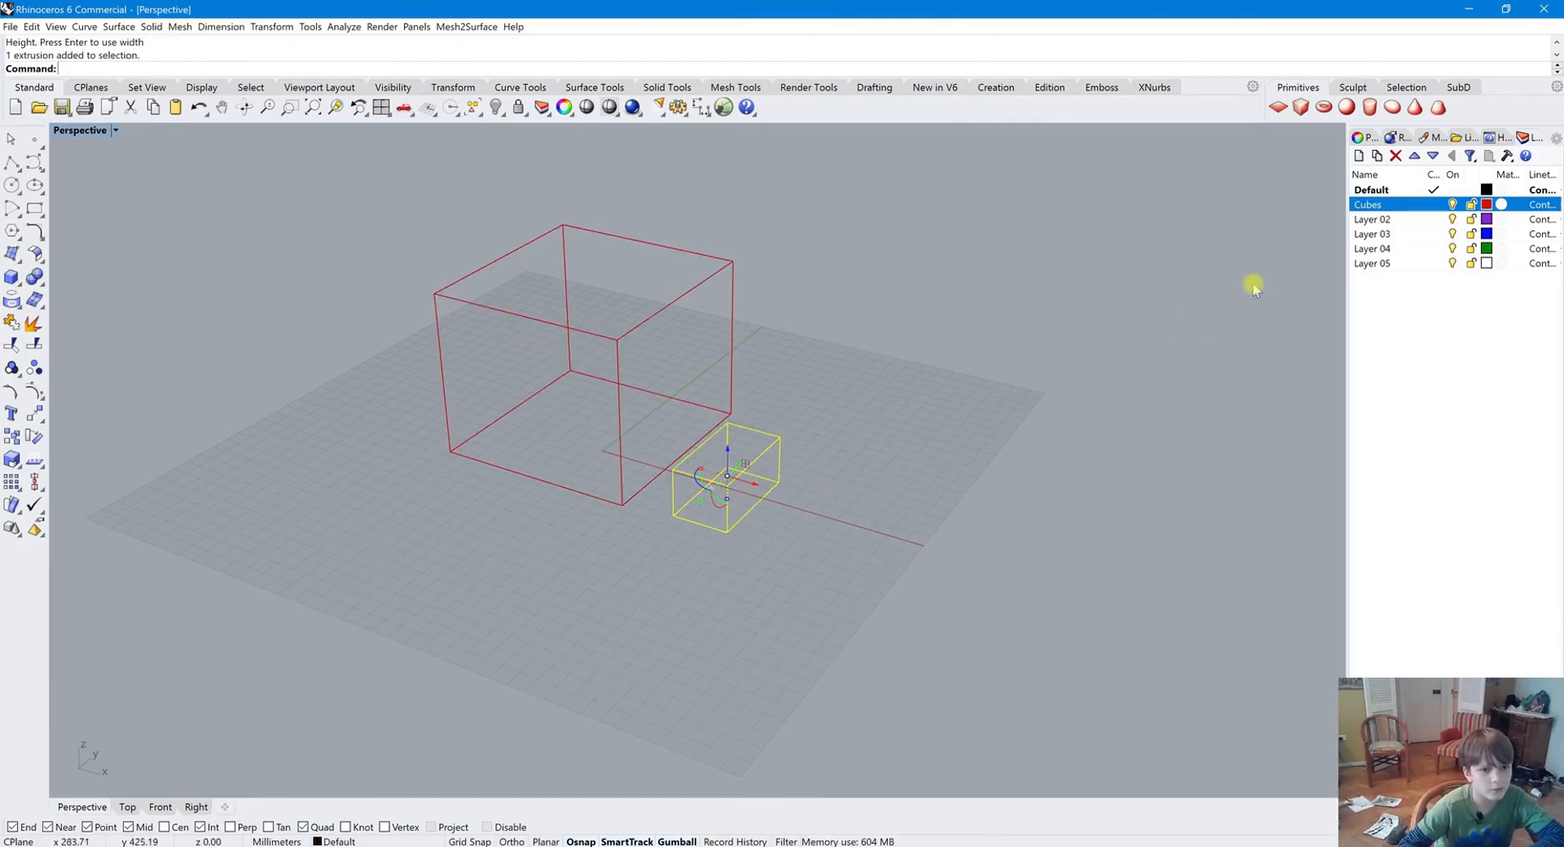
click(1167, 357)
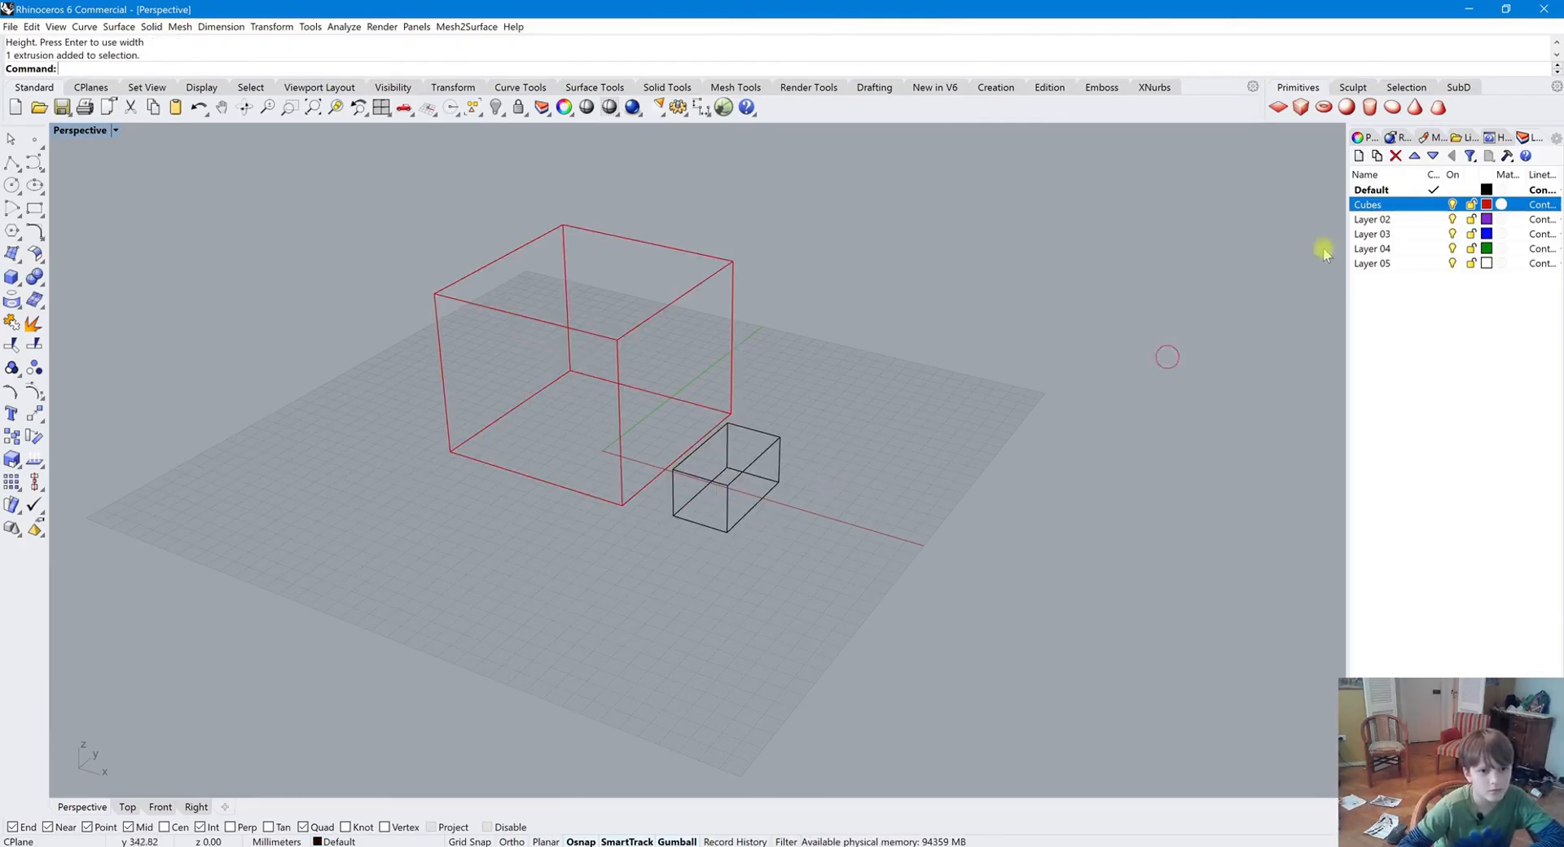
Create two sublayers under Cubes named Big and Small
click(1359, 157)
text(Big)
key(Return)
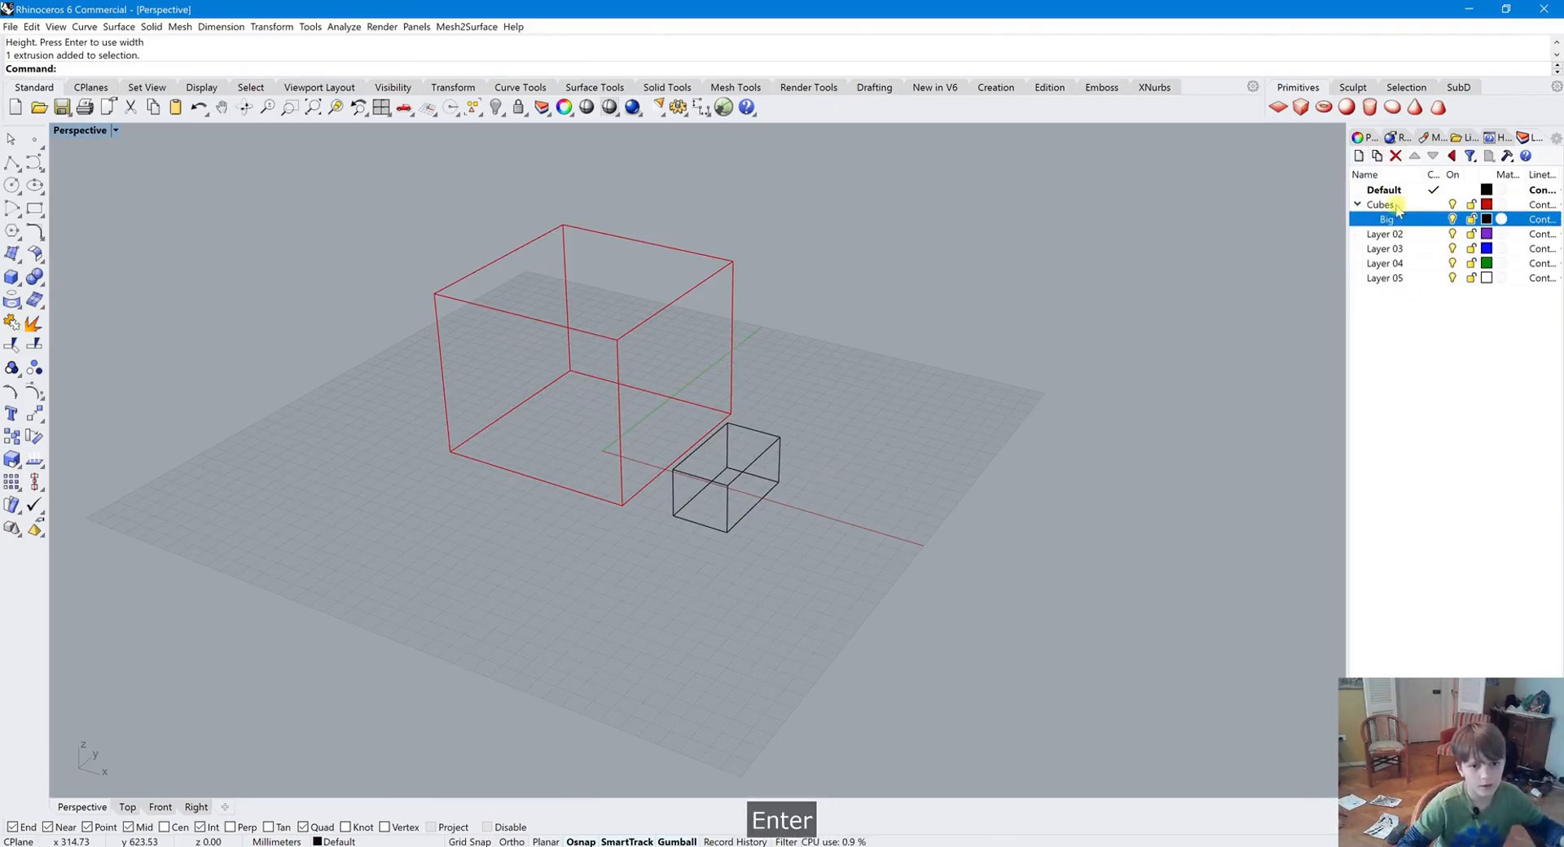
click(1360, 156)
text(Small)
key(Return)
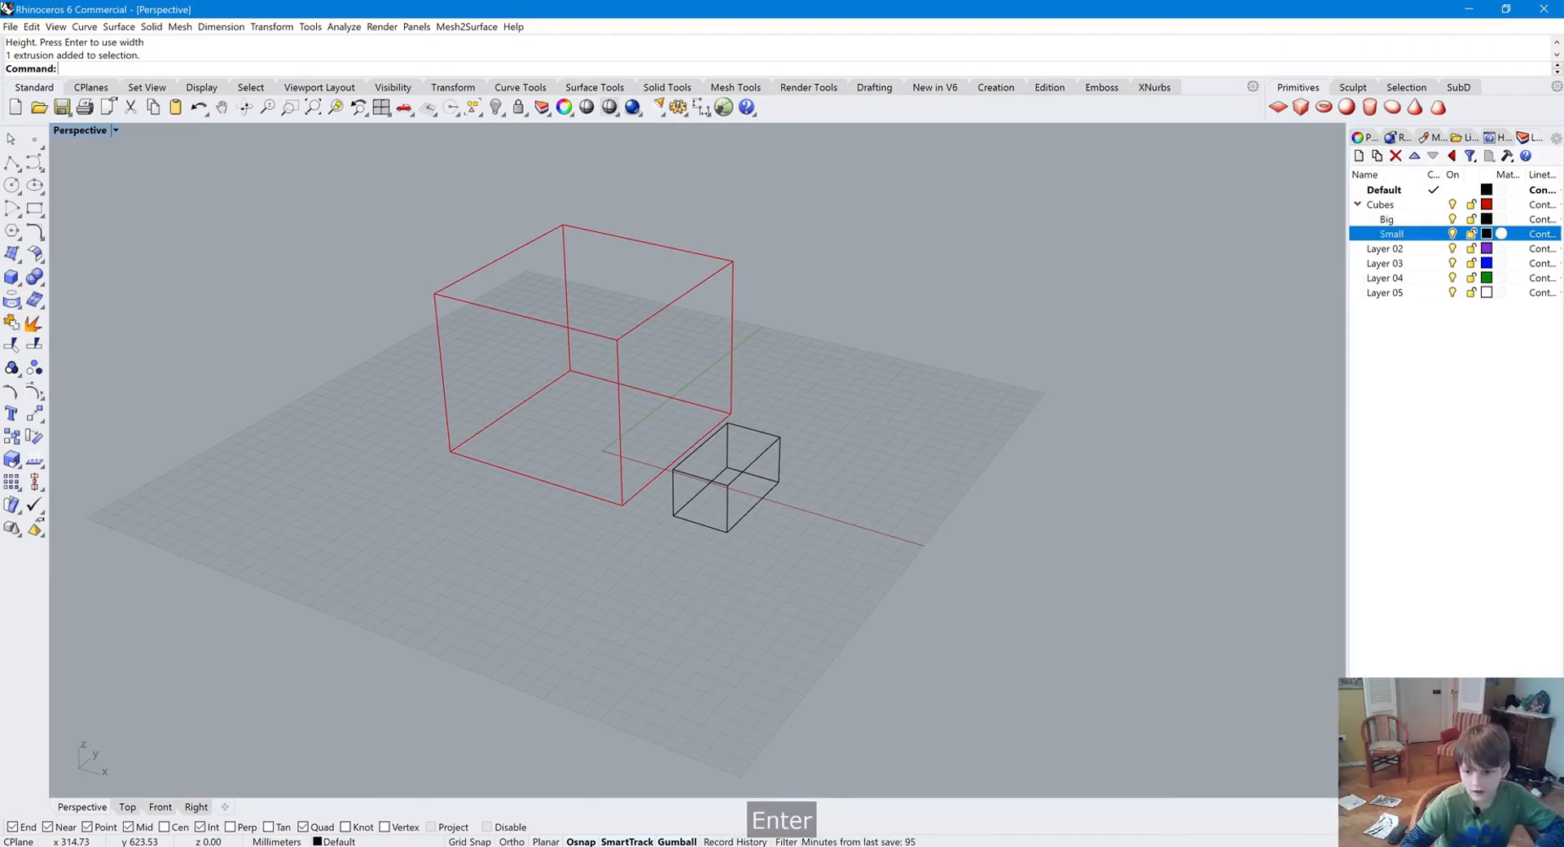
Move the big box onto the Big layer
click(1386, 219)
click(717, 269)
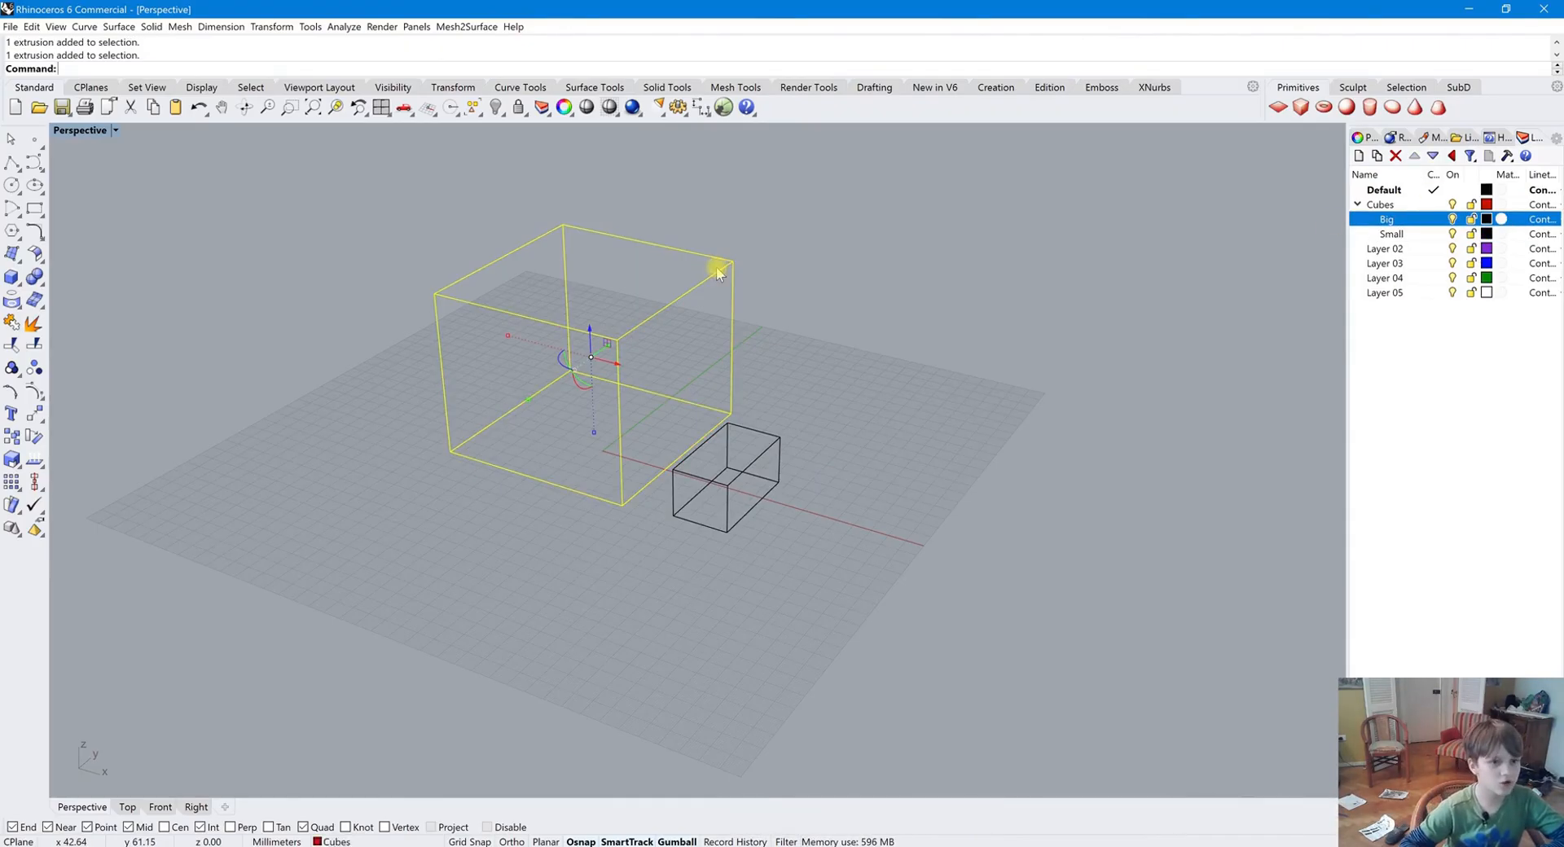
right_click(1410, 221)
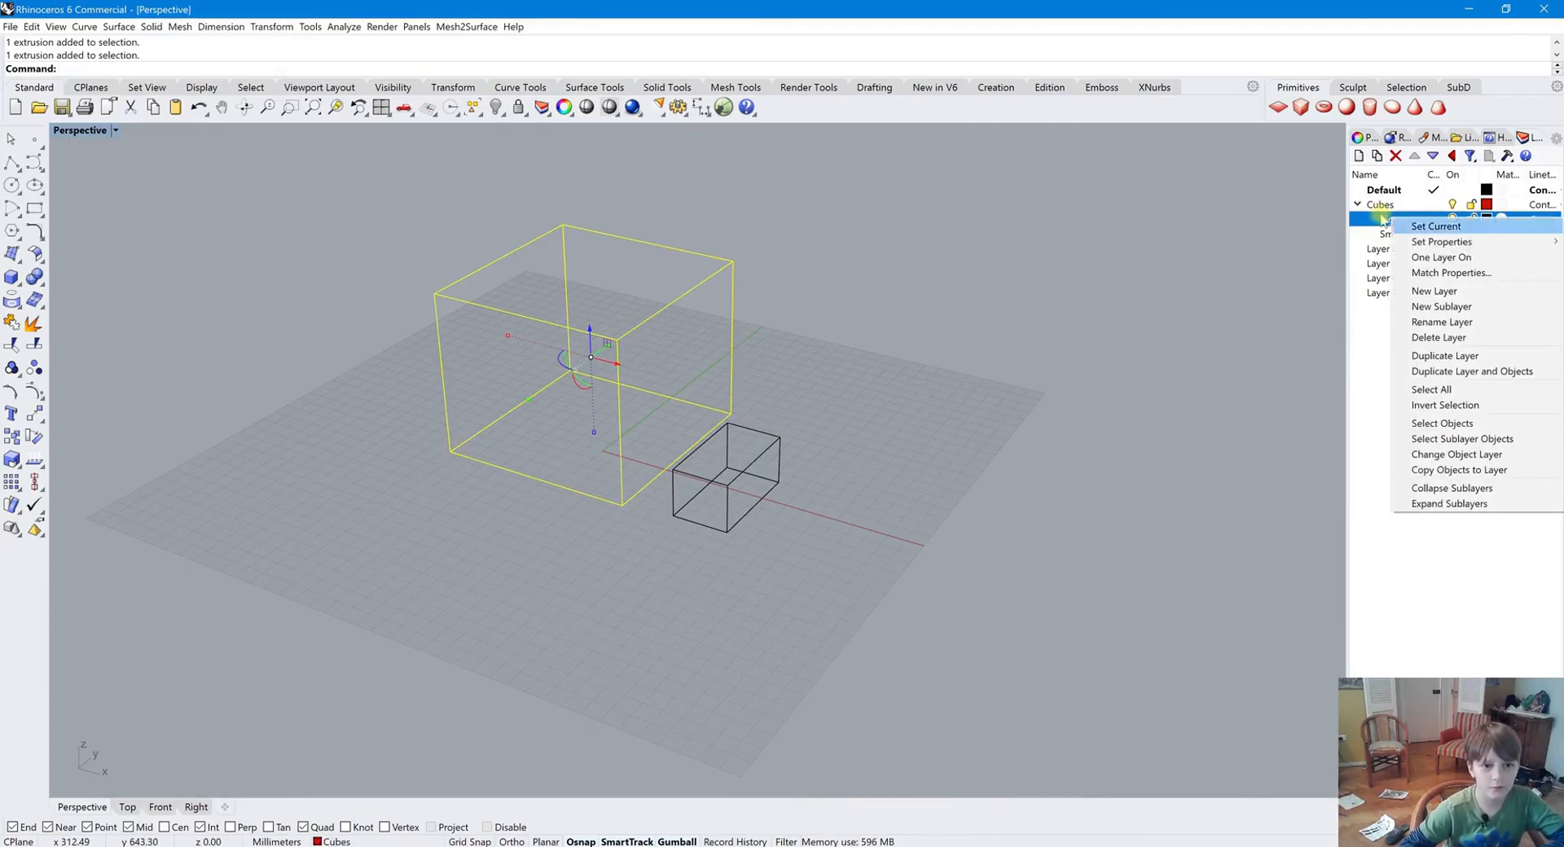
click(1455, 455)
Move the small box onto the Small layer
click(814, 450)
click(775, 454)
click(1392, 234)
right_click(1391, 234)
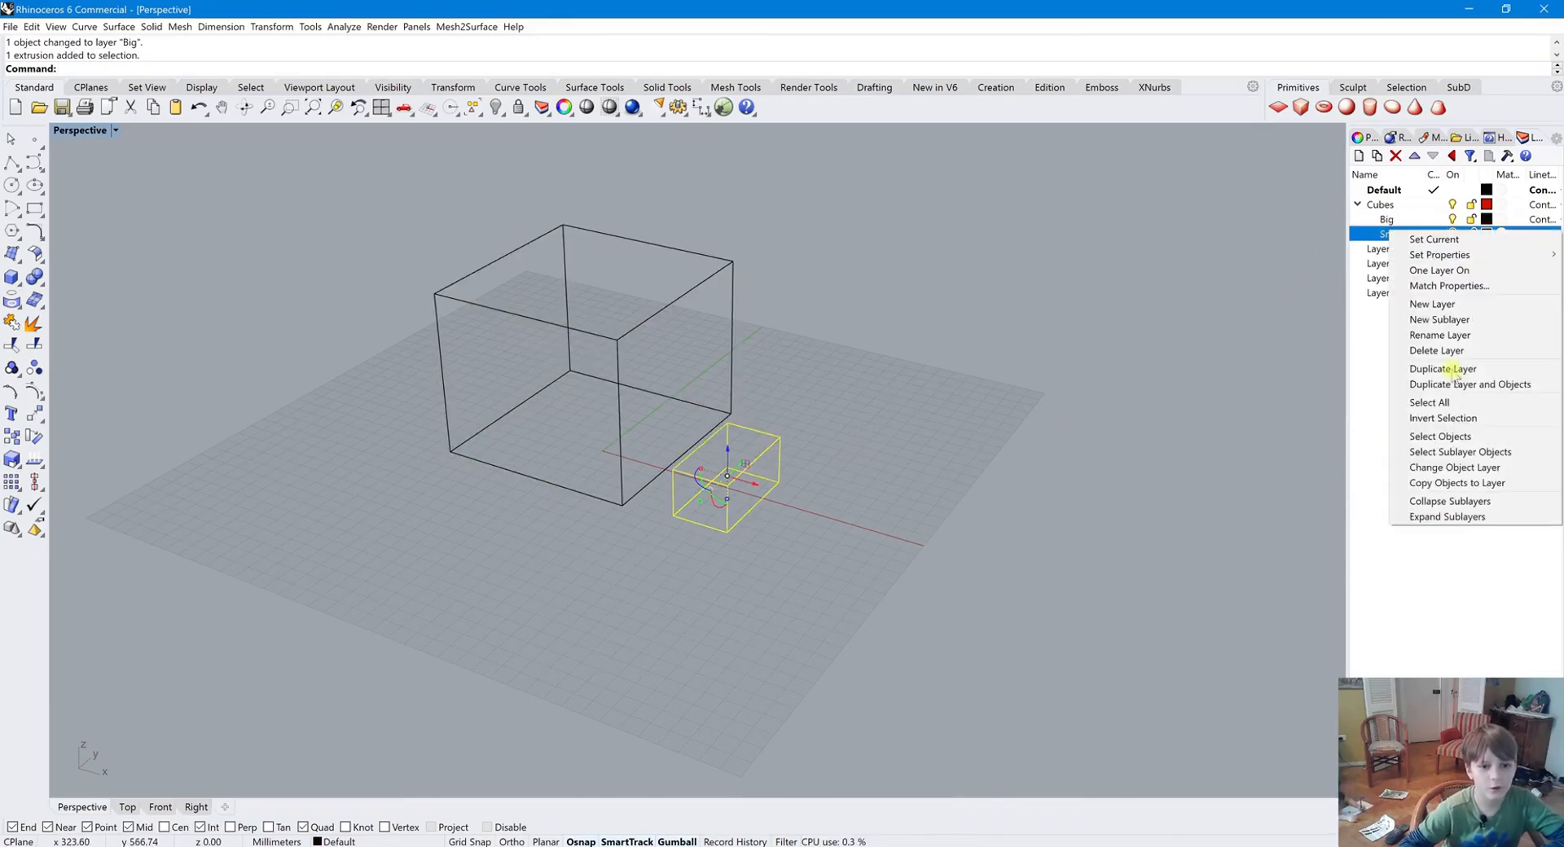
click(1456, 468)
click(1024, 424)
Turn the Small and Big layers off and back on
click(1452, 234)
click(1451, 234)
click(1452, 219)
click(1451, 219)
scroll(636, 427, down, 5)
scroll(671, 451, up, 5)
scroll(936, 448, down, 4)
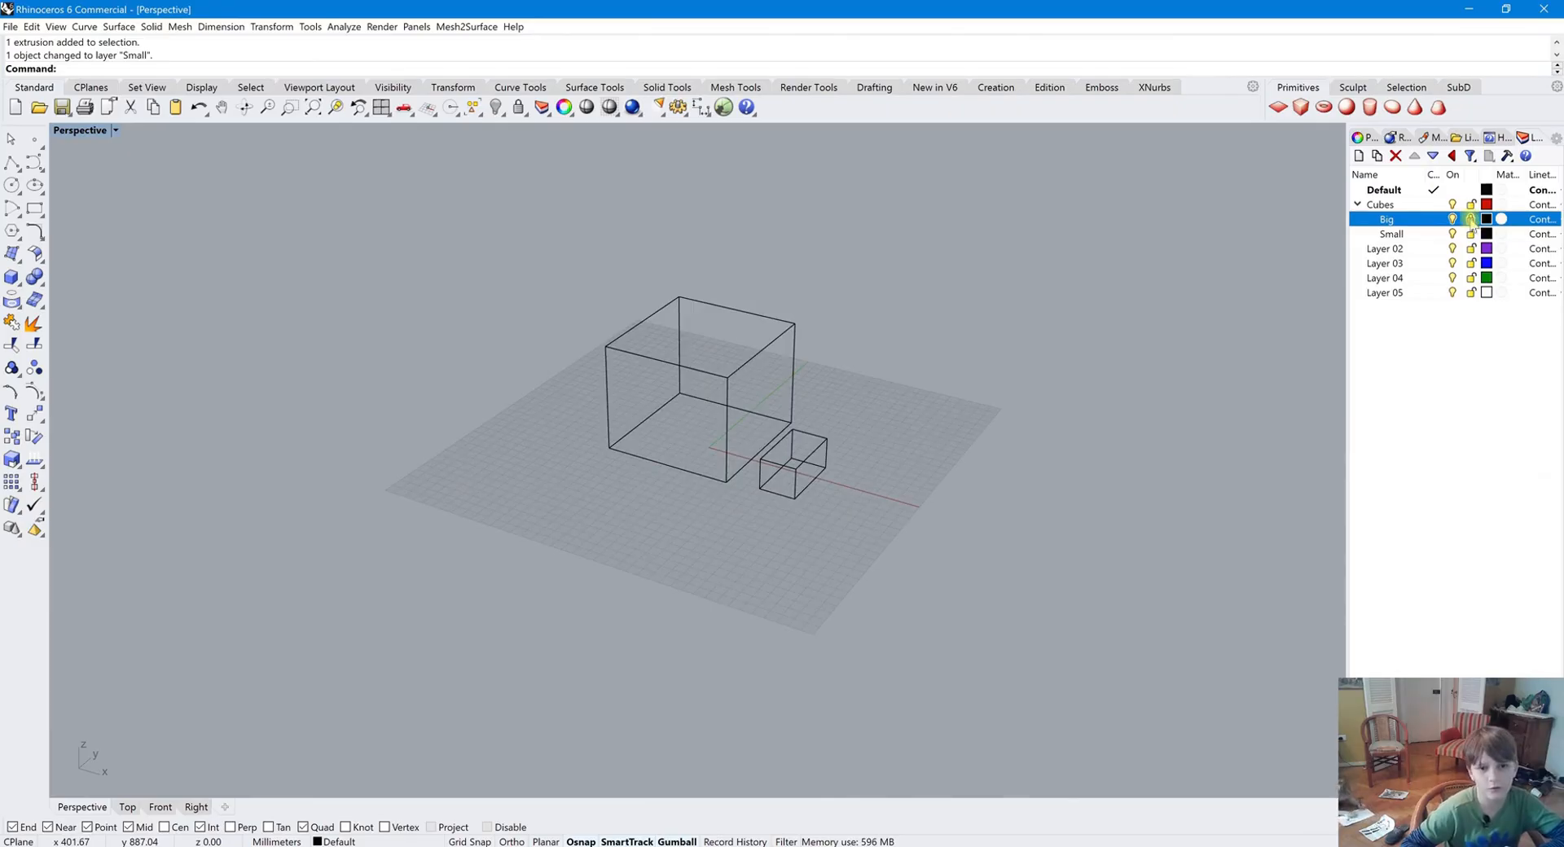
scroll(1041, 462, down, 2)
drag(951, 552, 545, 376)
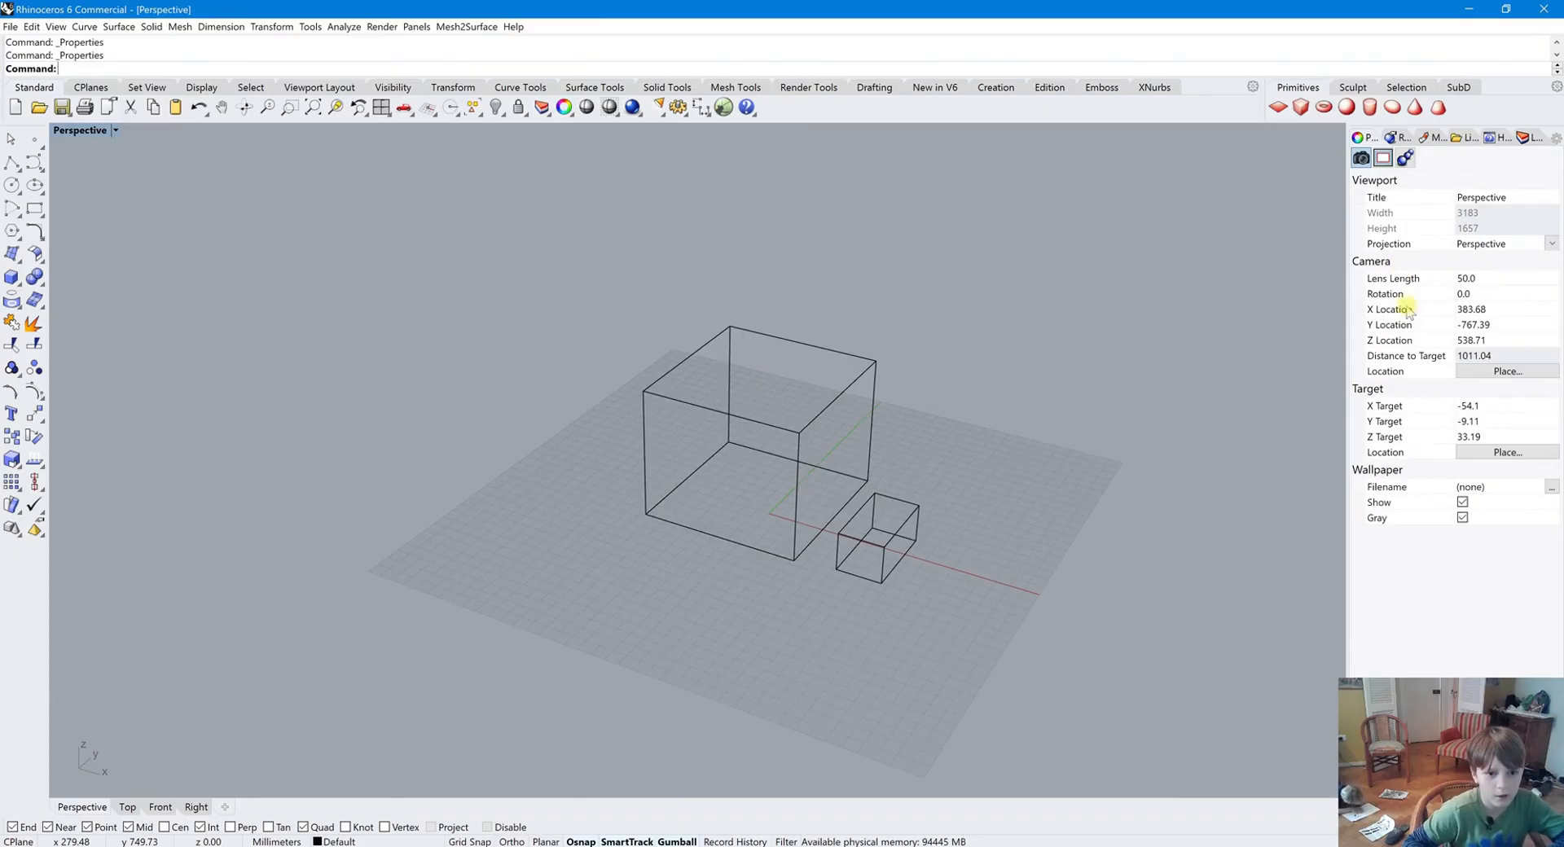
right_drag(970, 460, 1047, 419)
key(ctrl+Print)
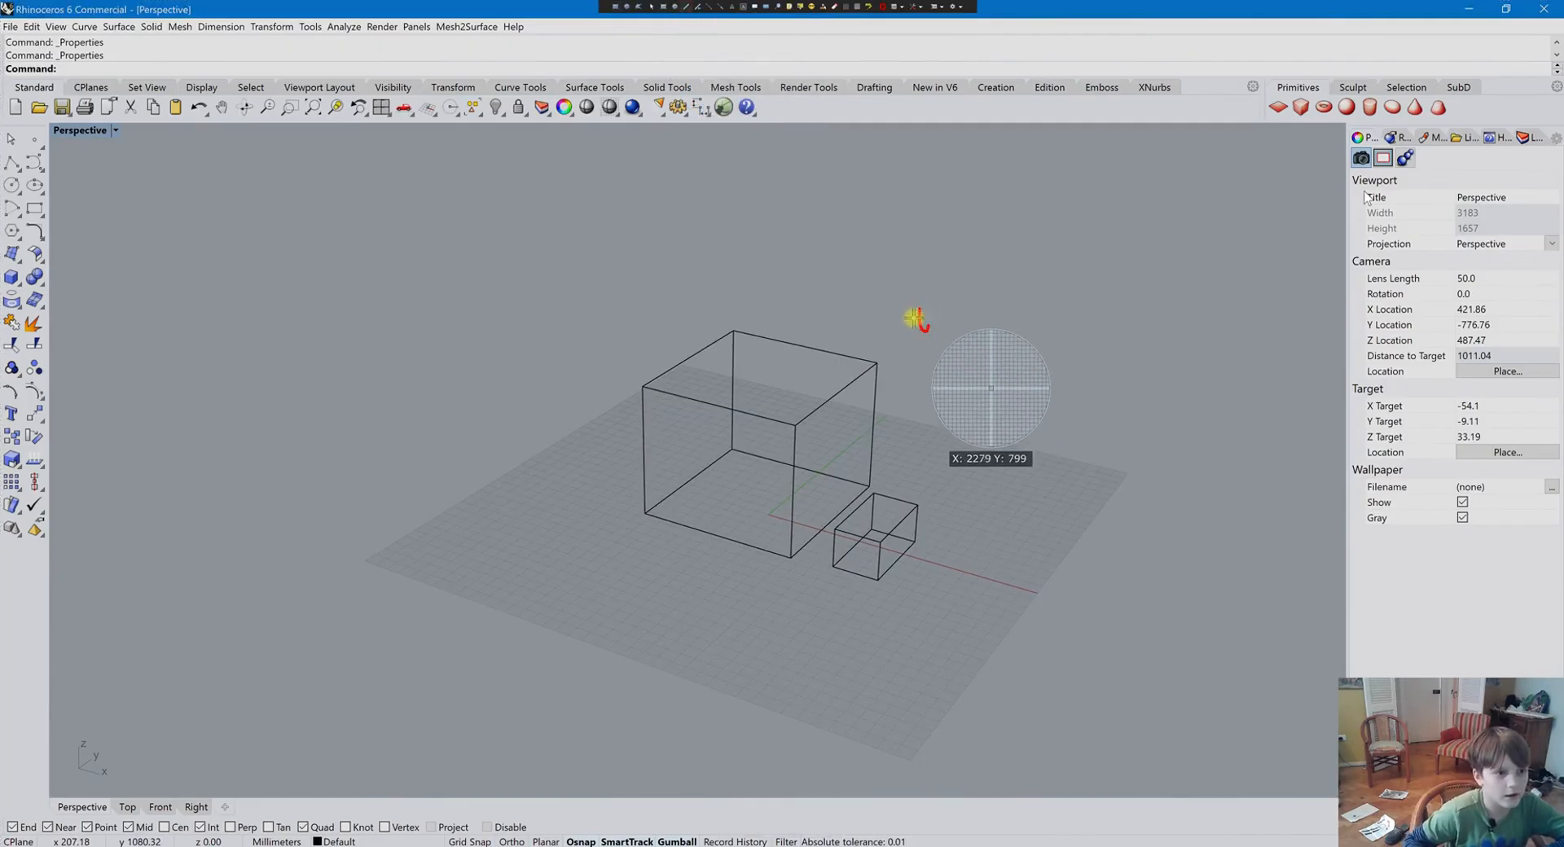
mouse_move(1093, 193)
mouse_down()
mouse_move(1171, 232)
mouse_move(1096, 190)
mouse_move(1092, 209)
mouse_up()
drag(1048, 247, 937, 315)
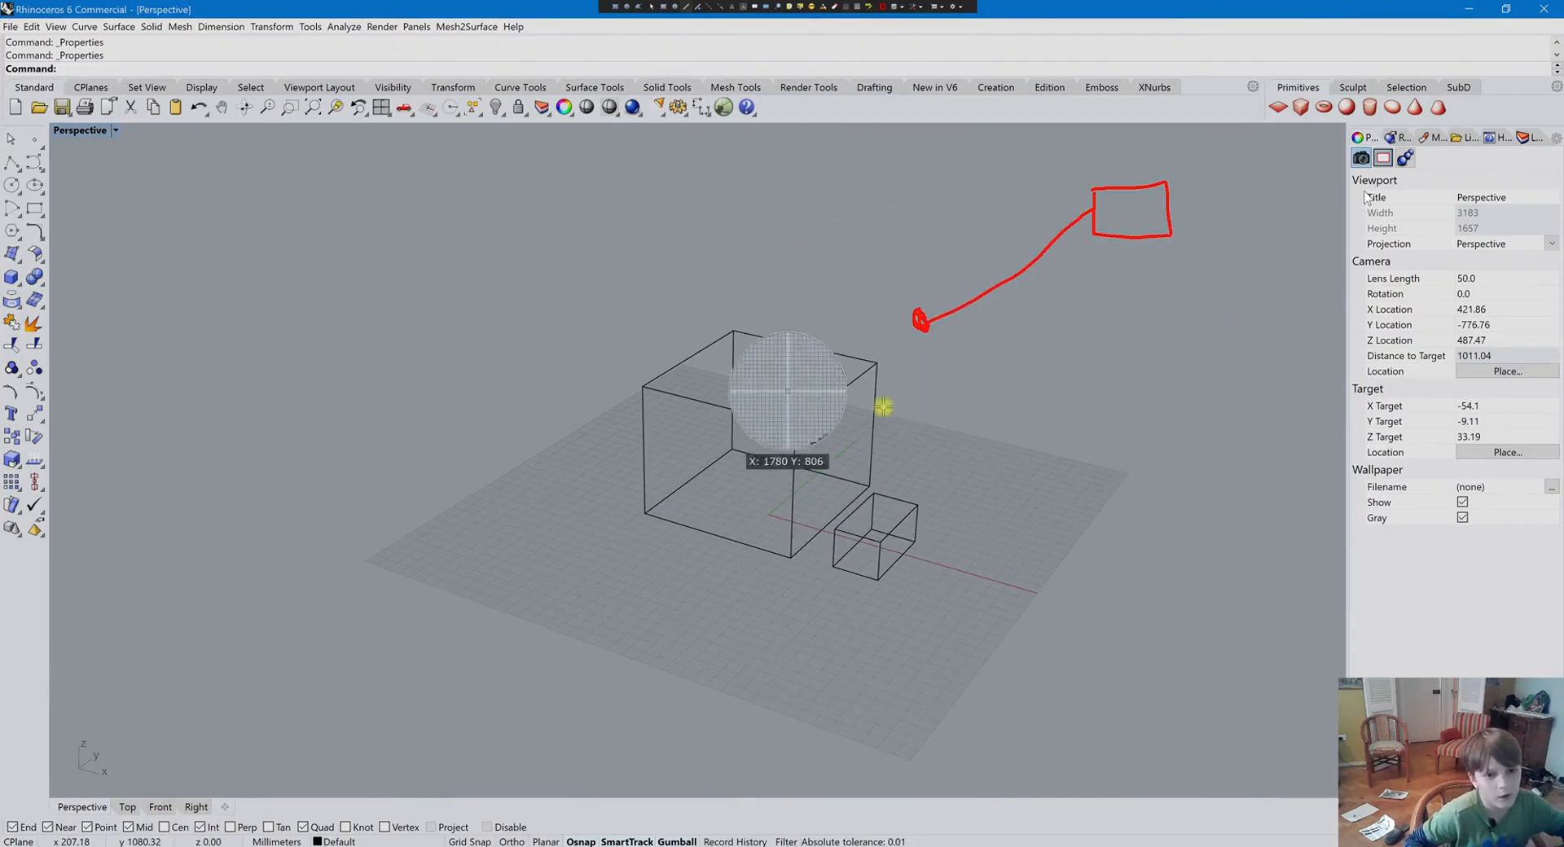
key(Escape)
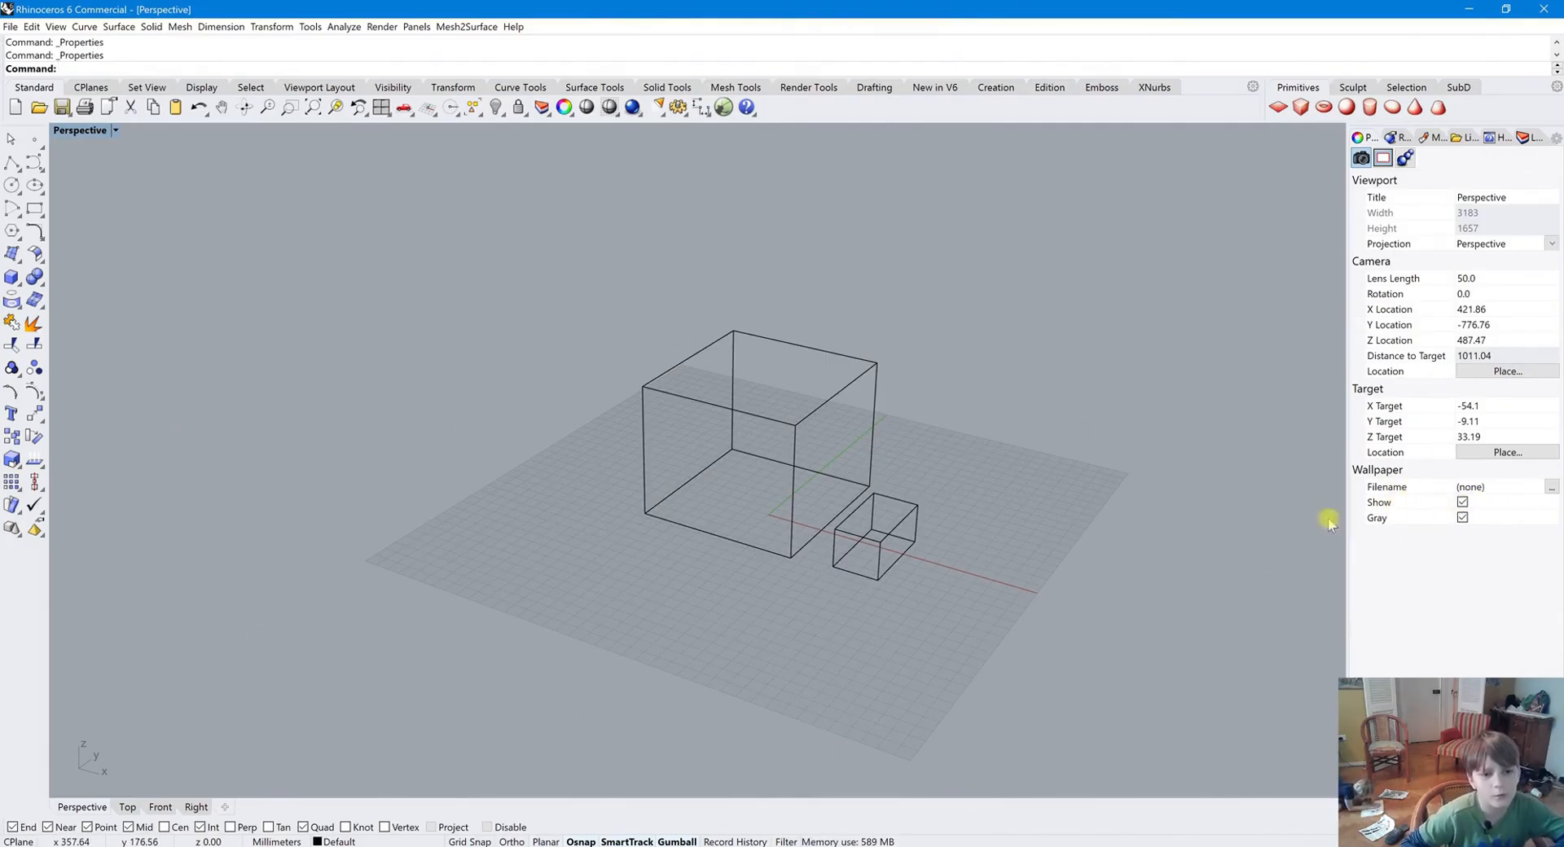
Temporarily shade the Perspective view with the Shade command while orbiting around the boxes
scroll(742, 526, down, 4)
scroll(790, 468, up, 4)
scroll(726, 487, up, 4)
scroll(747, 481, down, 4)
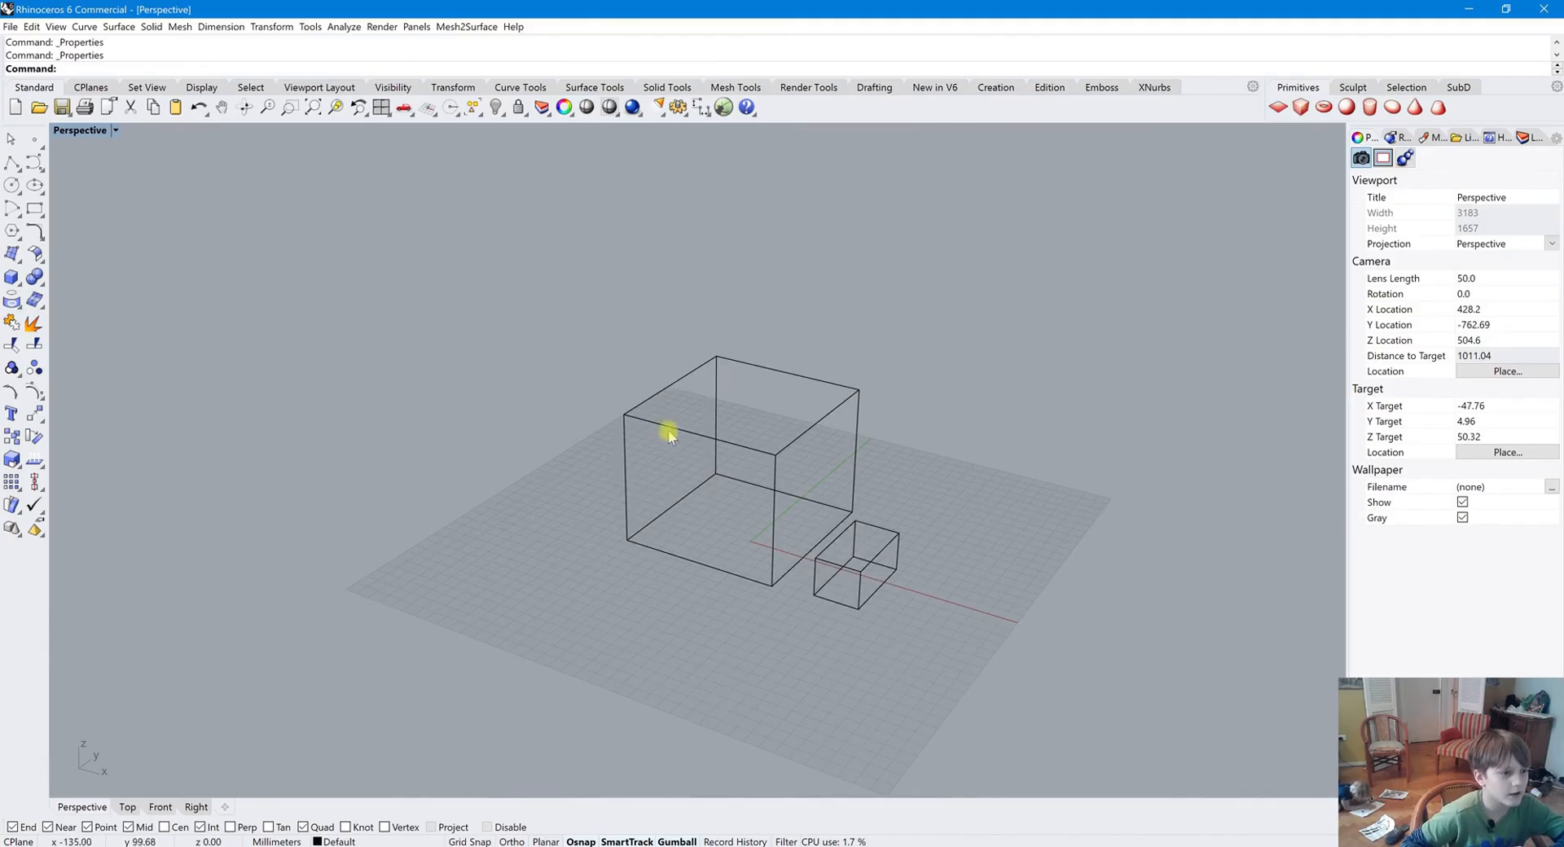
click(585, 109)
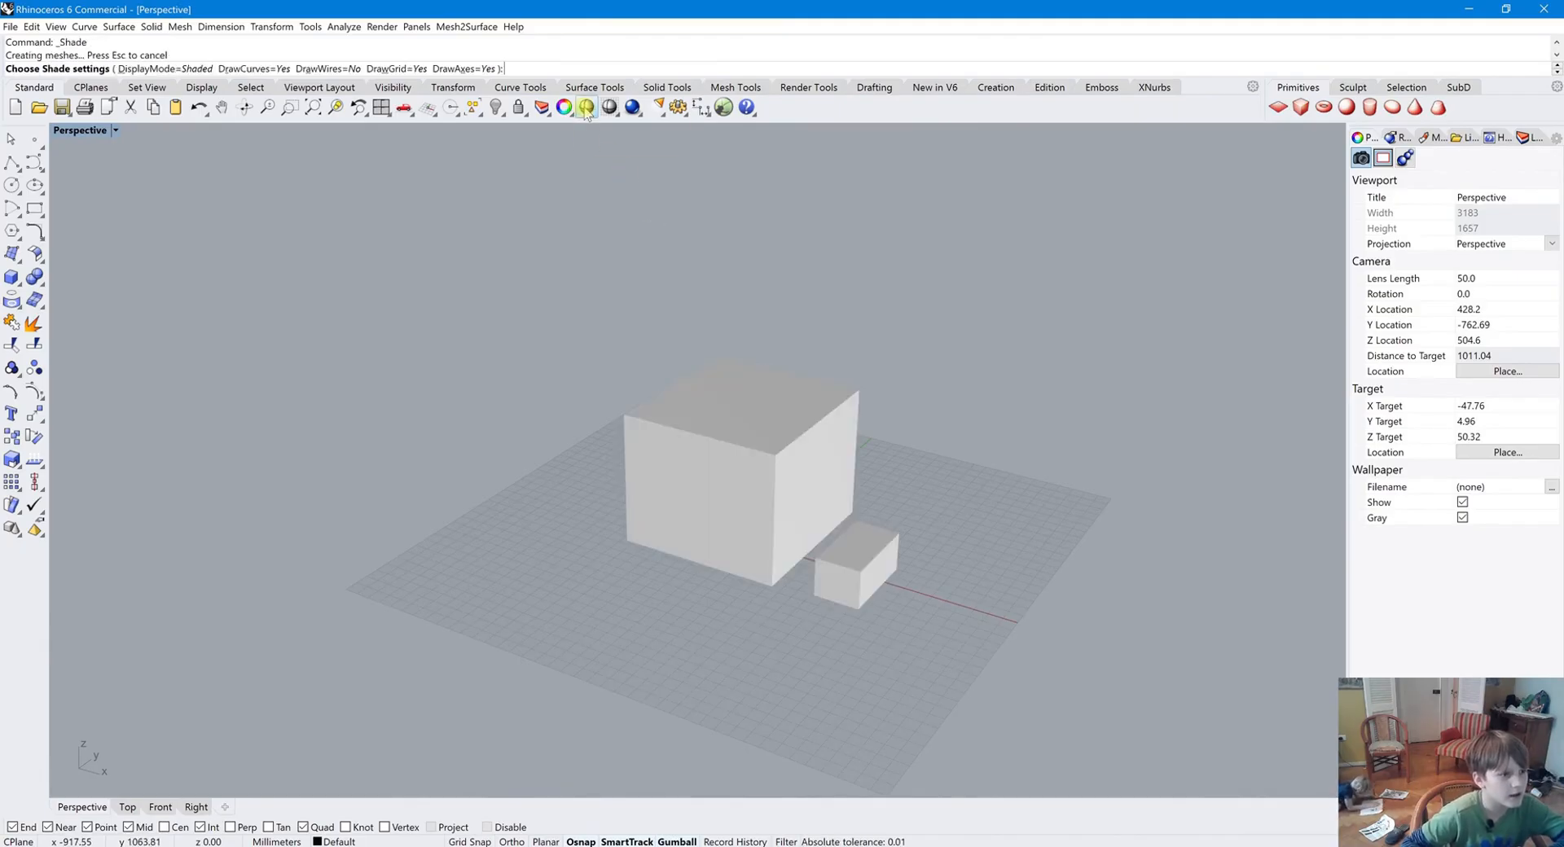
mouse_move(691, 377)
right_down()
mouse_move(764, 321)
mouse_move(574, 348)
mouse_move(733, 380)
mouse_move(660, 367)
mouse_move(686, 358)
right_up()
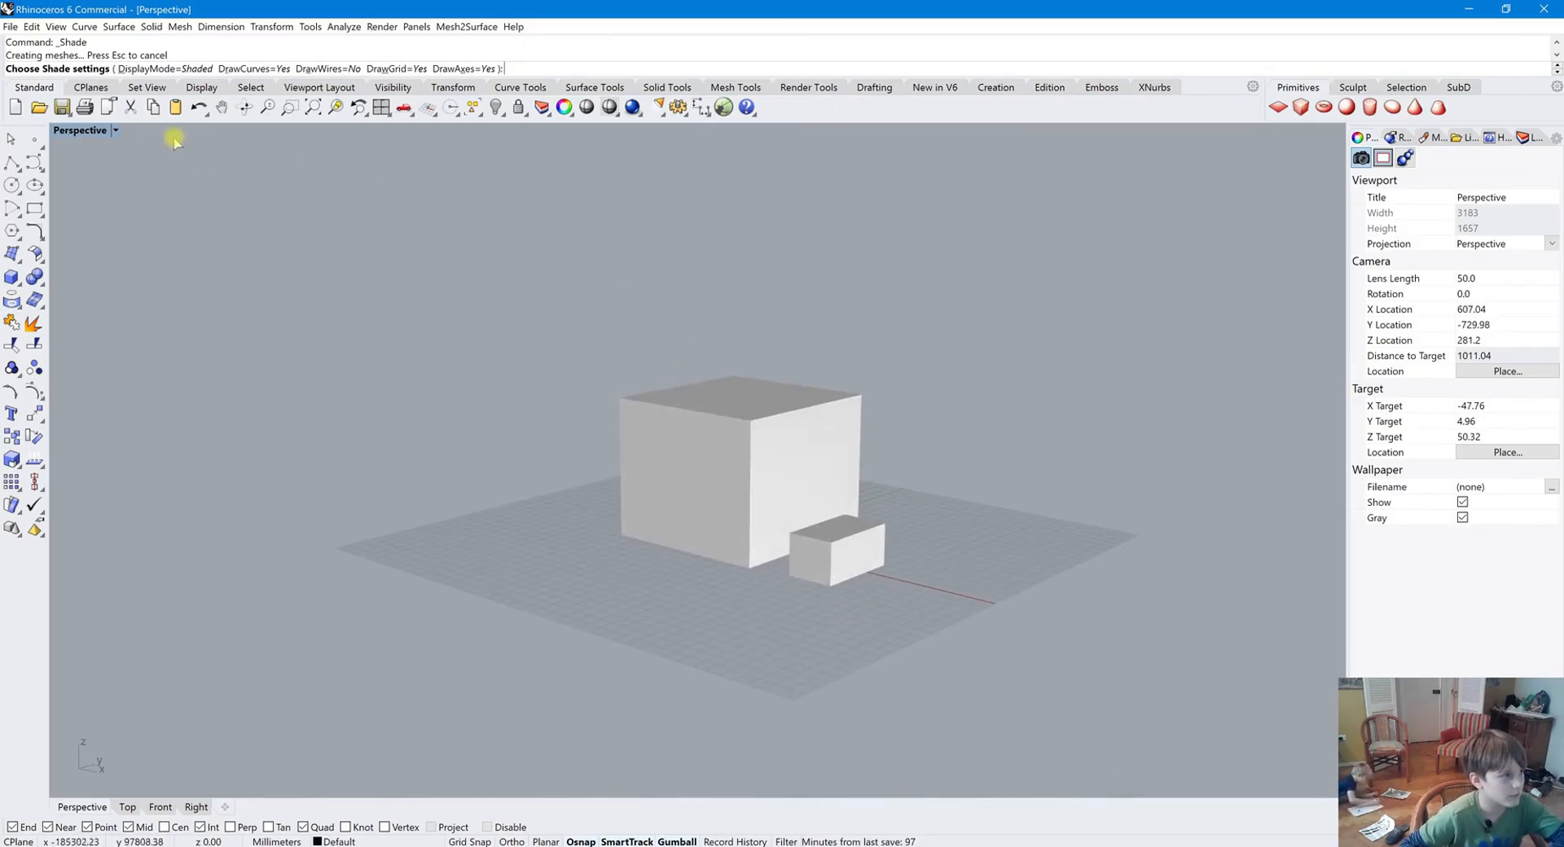
key(Return)
Switch the Perspective viewport to Shaded display mode
right_drag(733, 450, 688, 483)
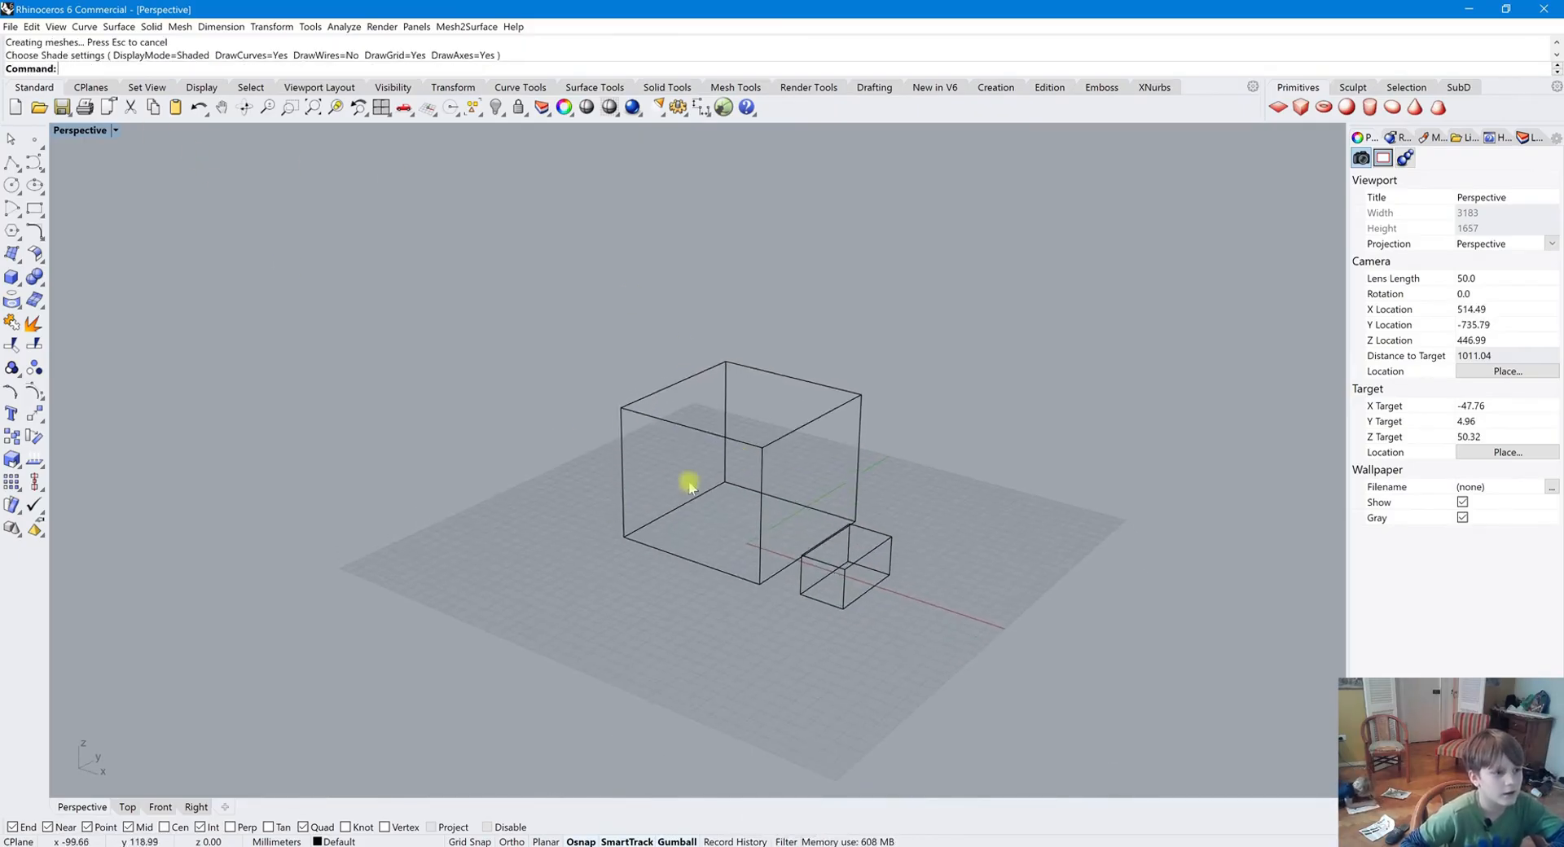
click(609, 108)
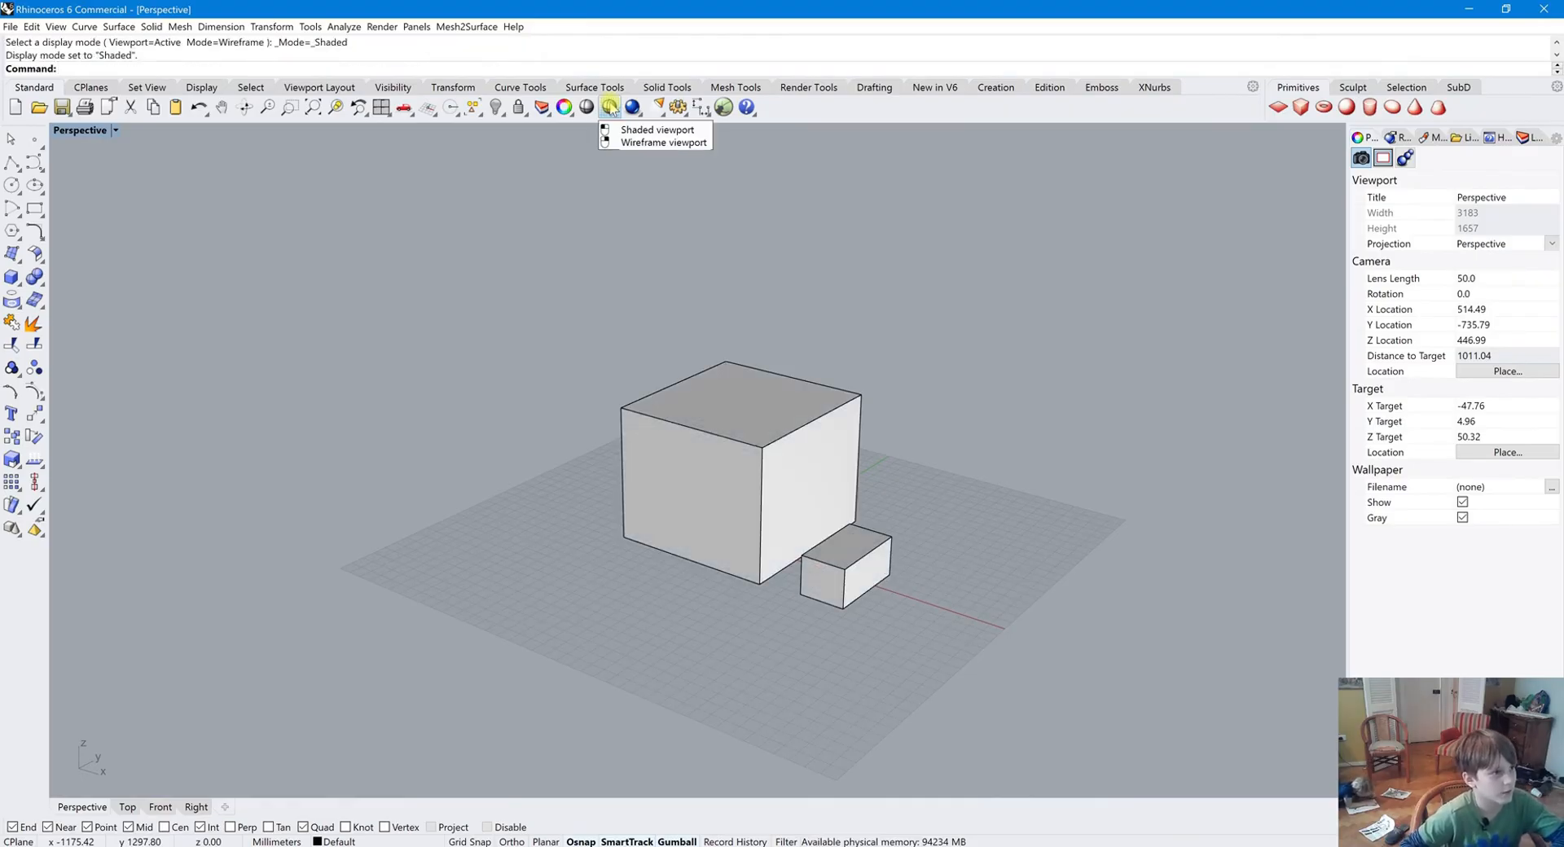
key(Return)
mouse_move(684, 443)
right_down()
mouse_move(642, 433)
mouse_move(682, 417)
right_up()
mouse_move(599, 538)
right_down()
mouse_move(559, 614)
mouse_move(530, 597)
mouse_move(552, 601)
right_up()
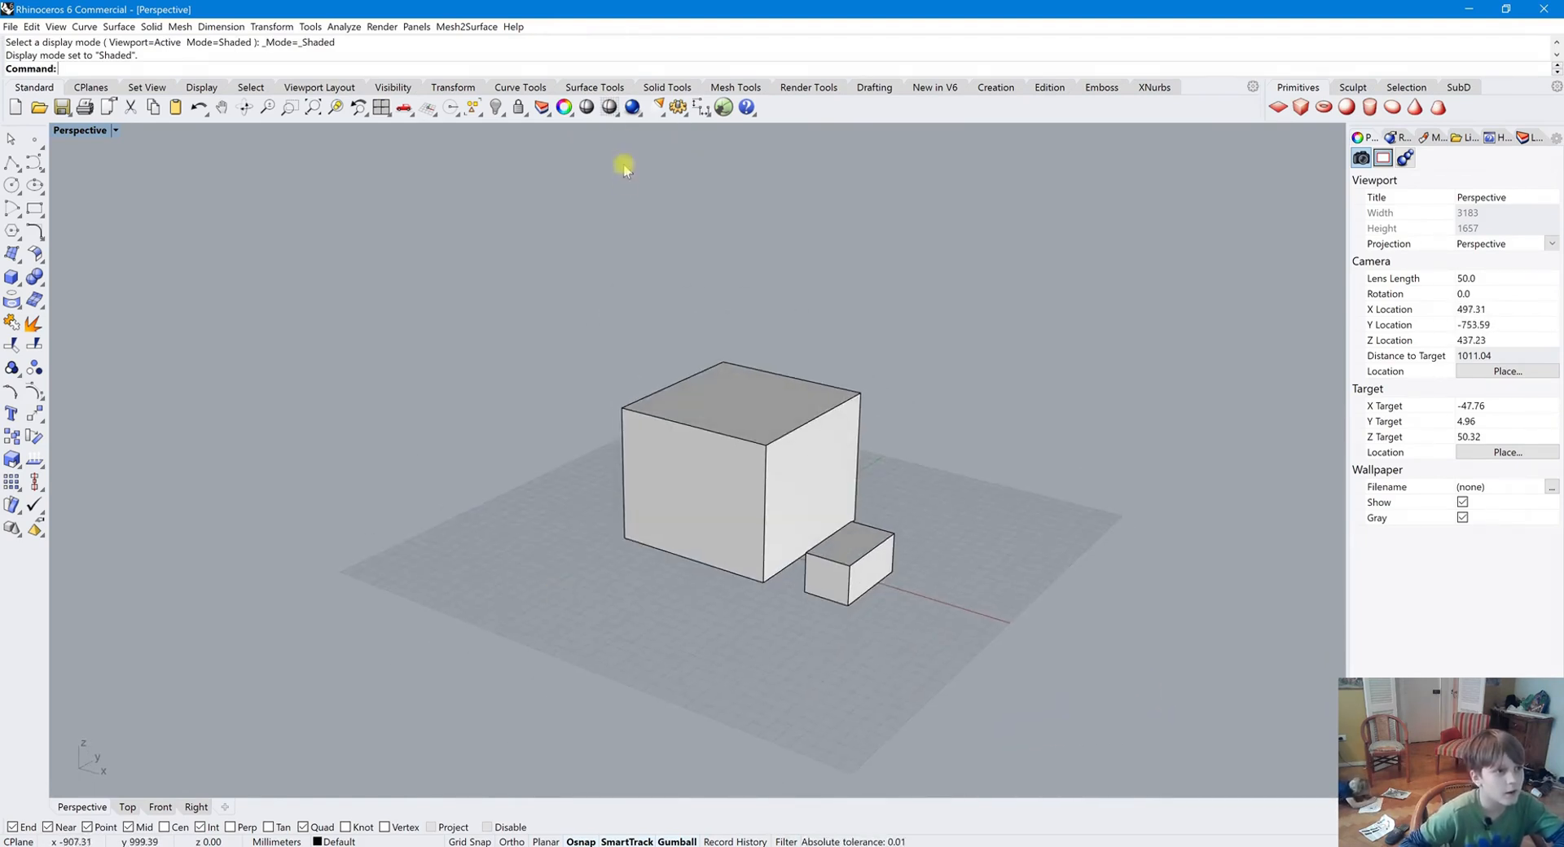
right_click(609, 108)
click(609, 106)
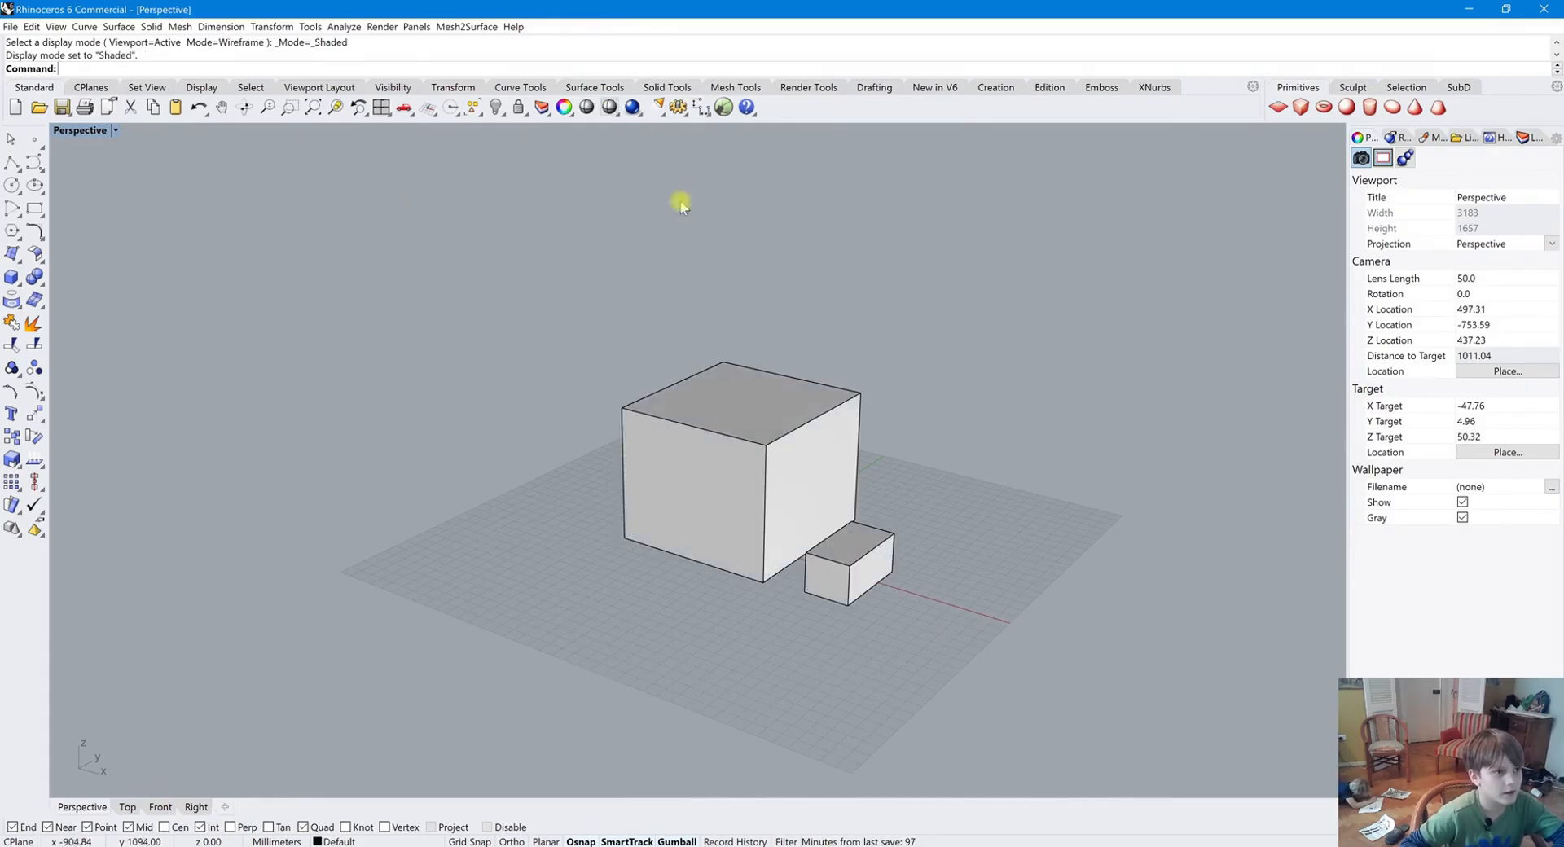
Render the Perspective view and close the render window
click(632, 108)
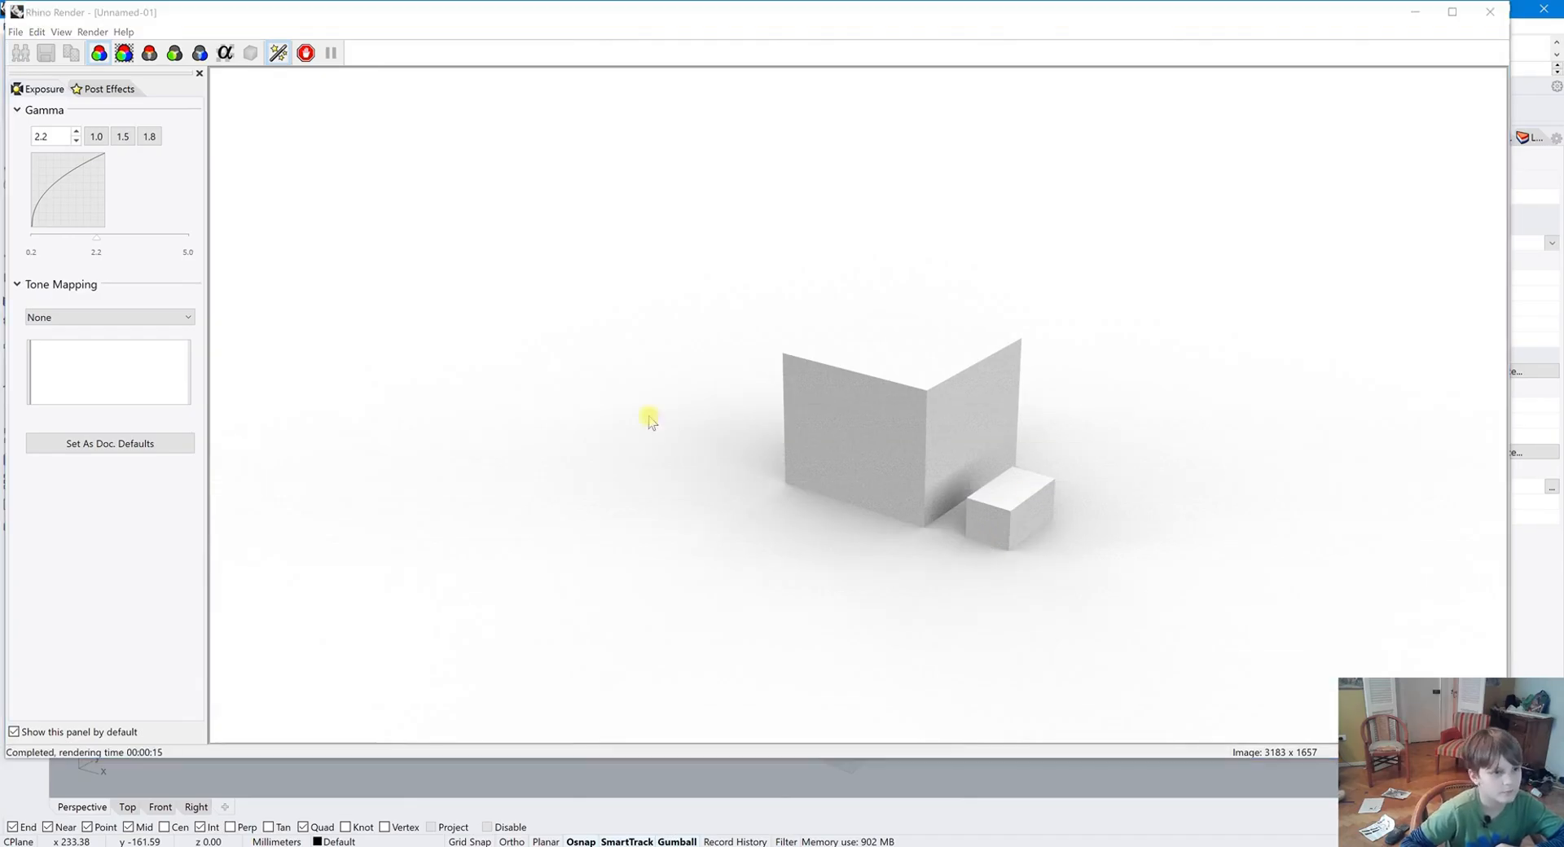
click(1492, 12)
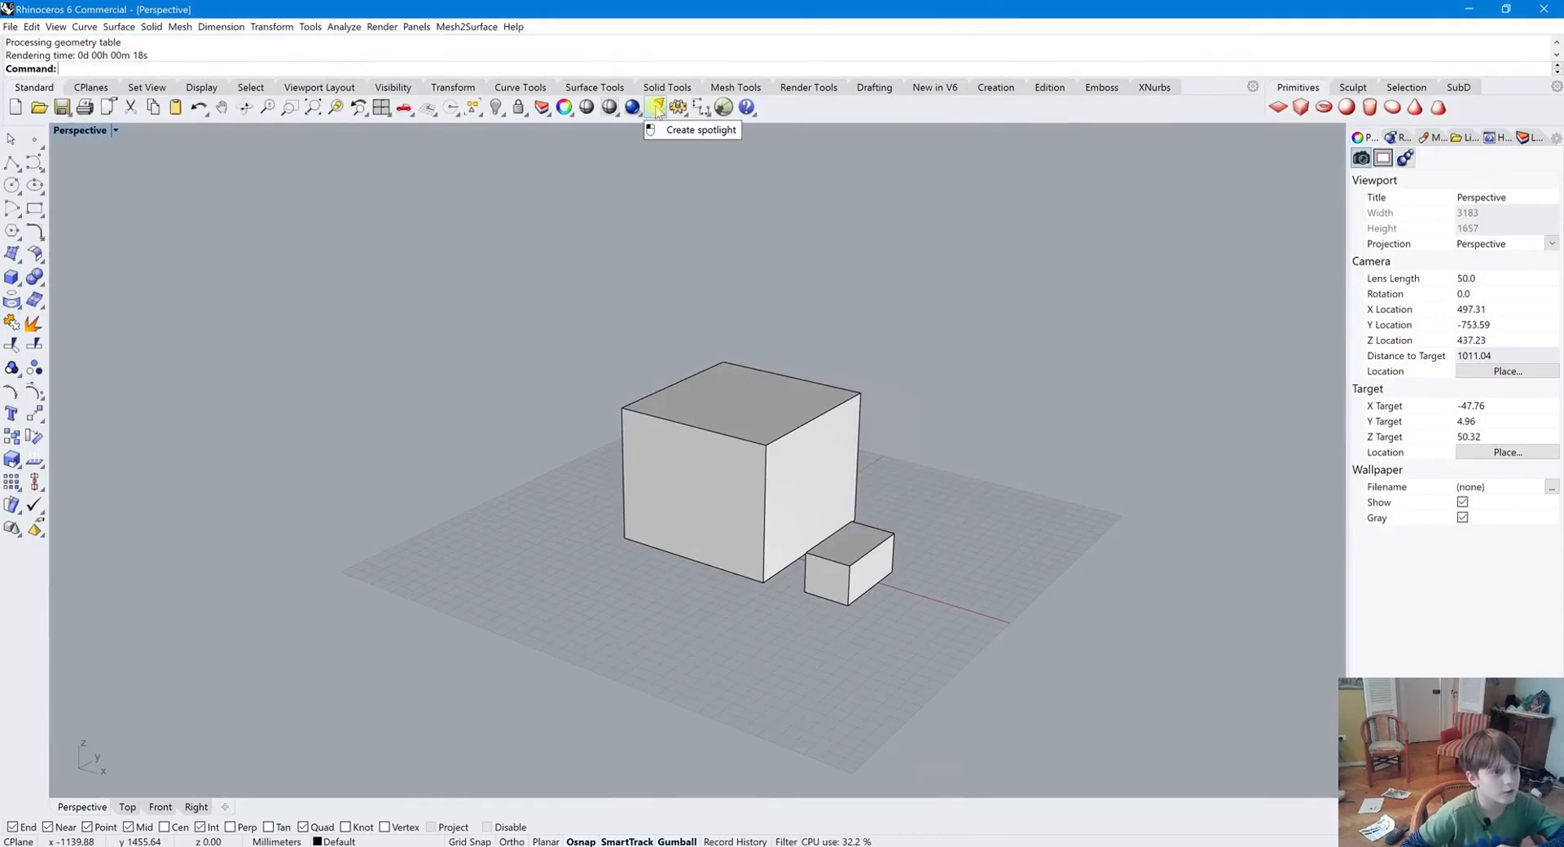
Add a linear dimension along the top edge of the large box, snapping to its corner endpoints
click(700, 109)
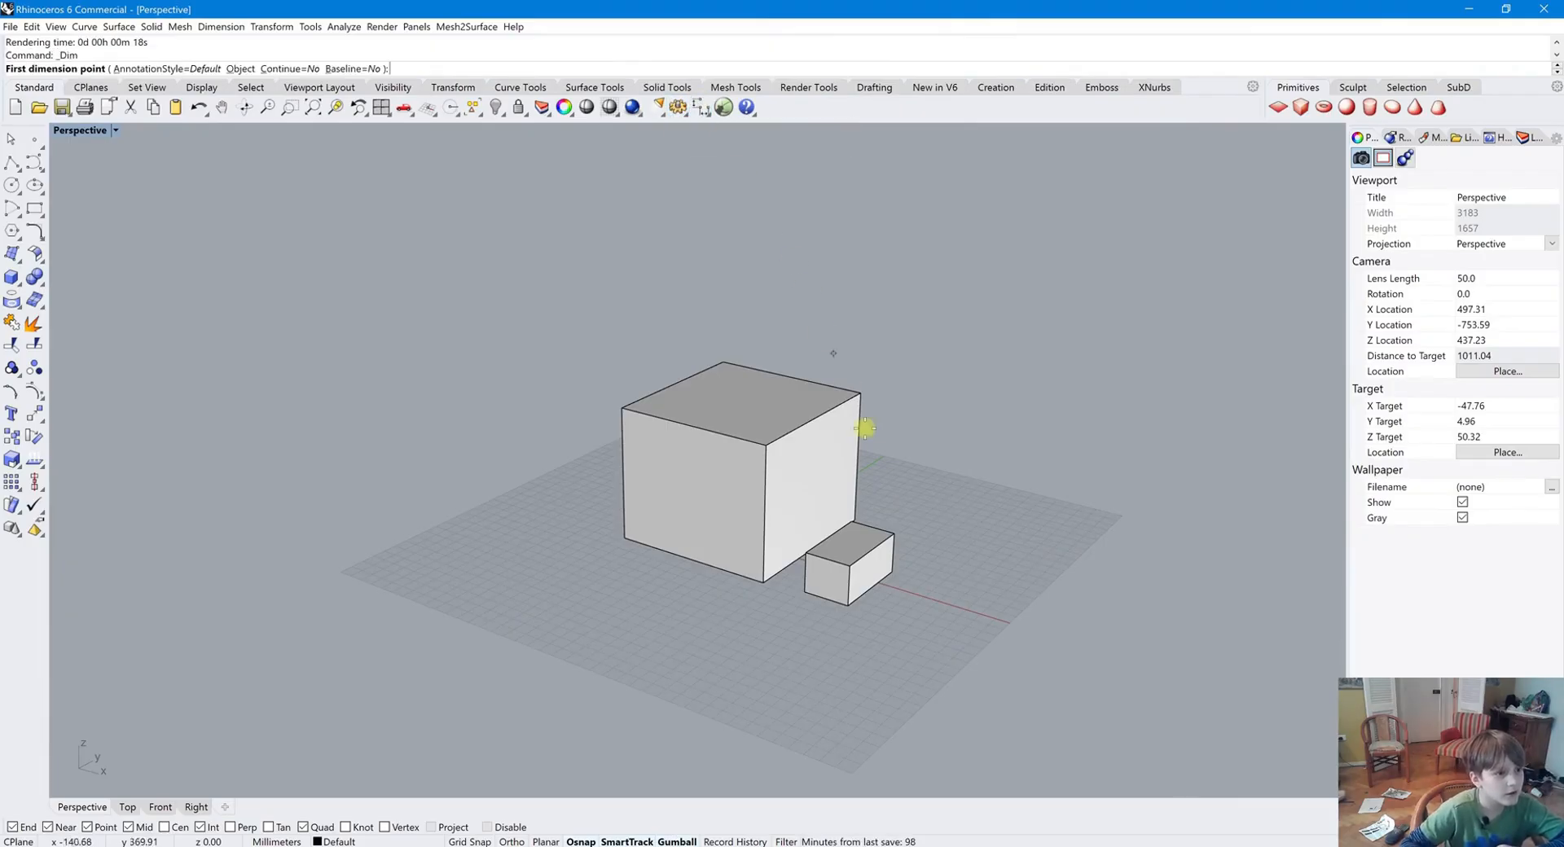
click(860, 393)
scroll(883, 498, up, 5)
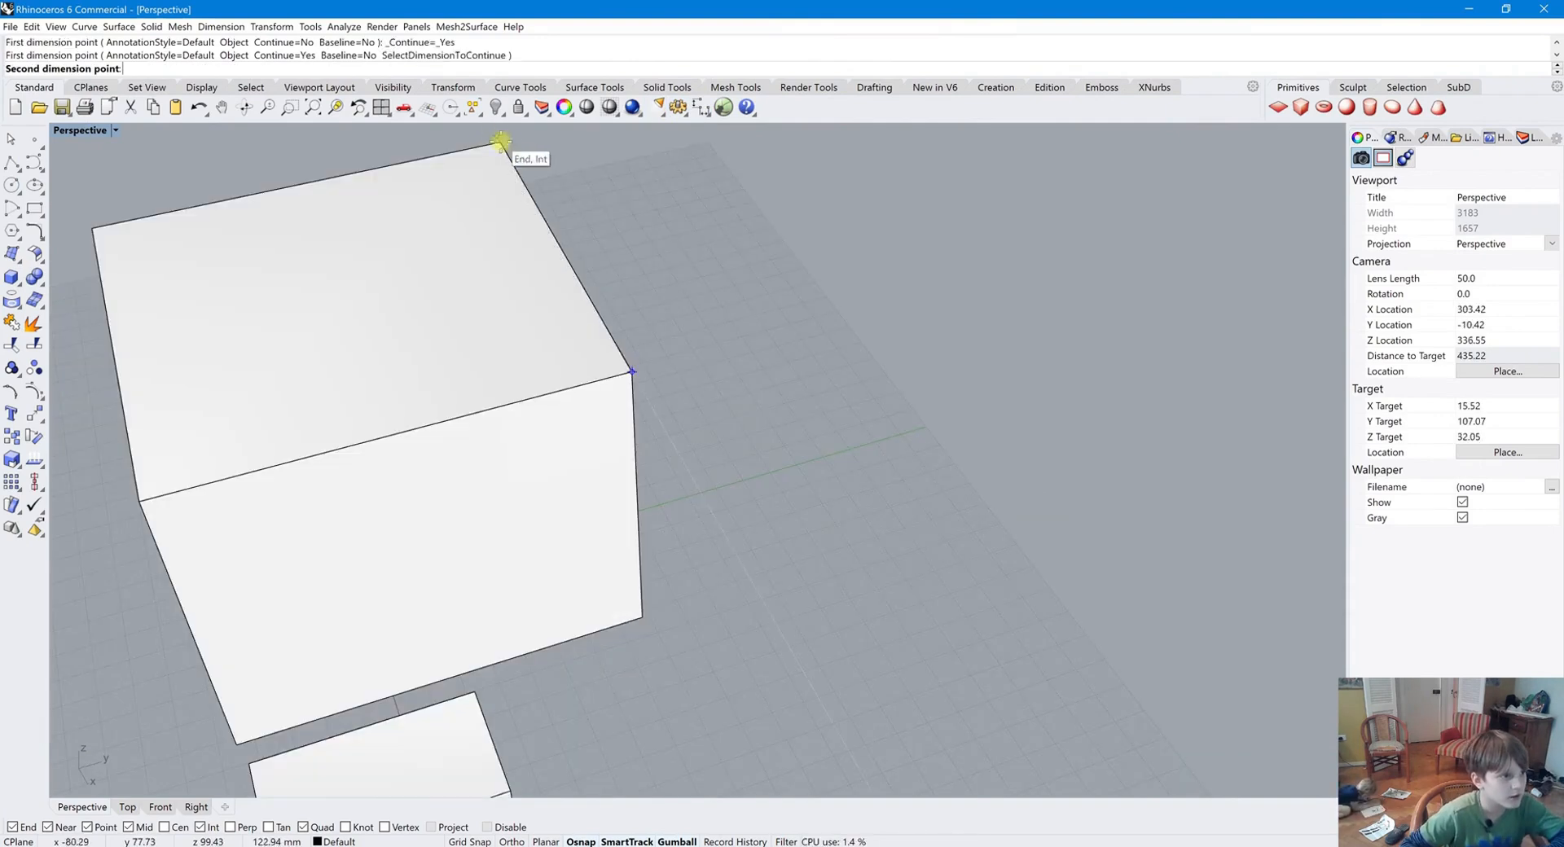
click(502, 143)
click(632, 237)
scroll(444, 307, up, 5)
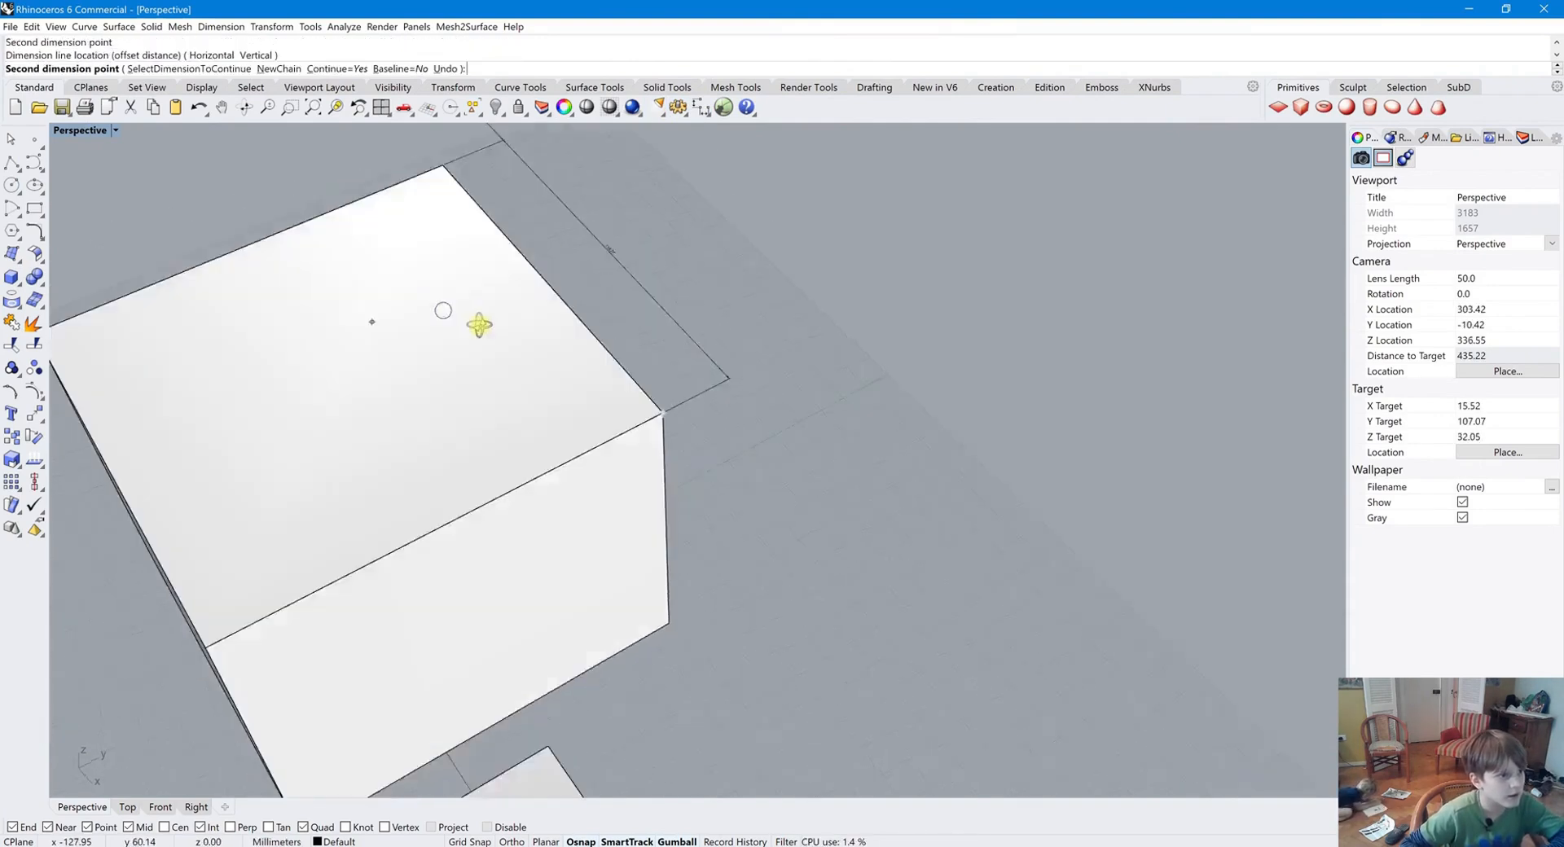
key(Escape)
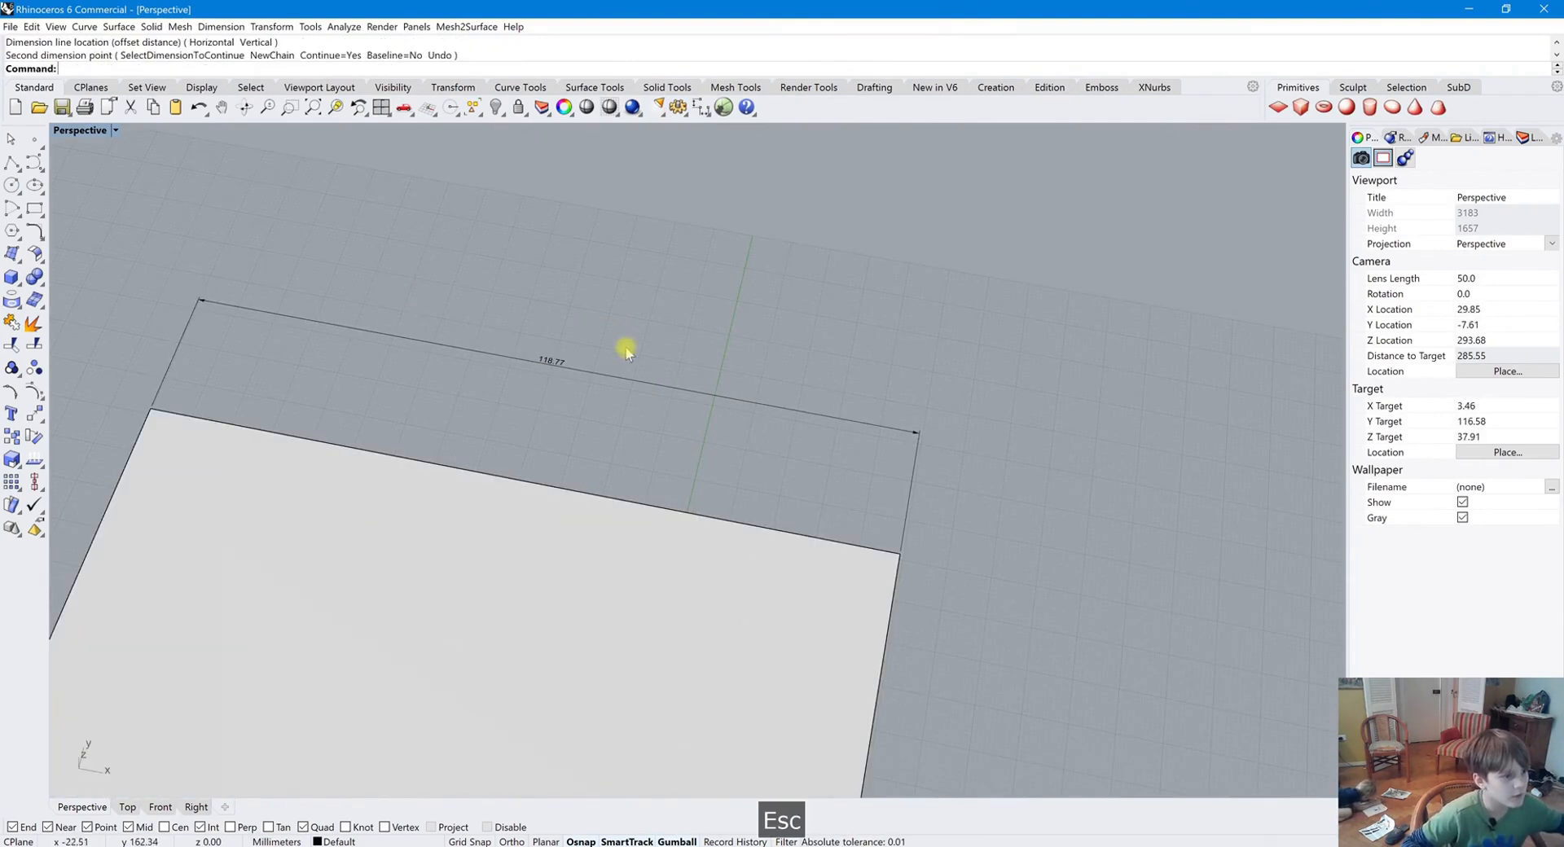
click(561, 362)
Select and delete the linear dimension, undo the deletion, and delete it again
click(692, 285)
scroll(688, 293, down, 2)
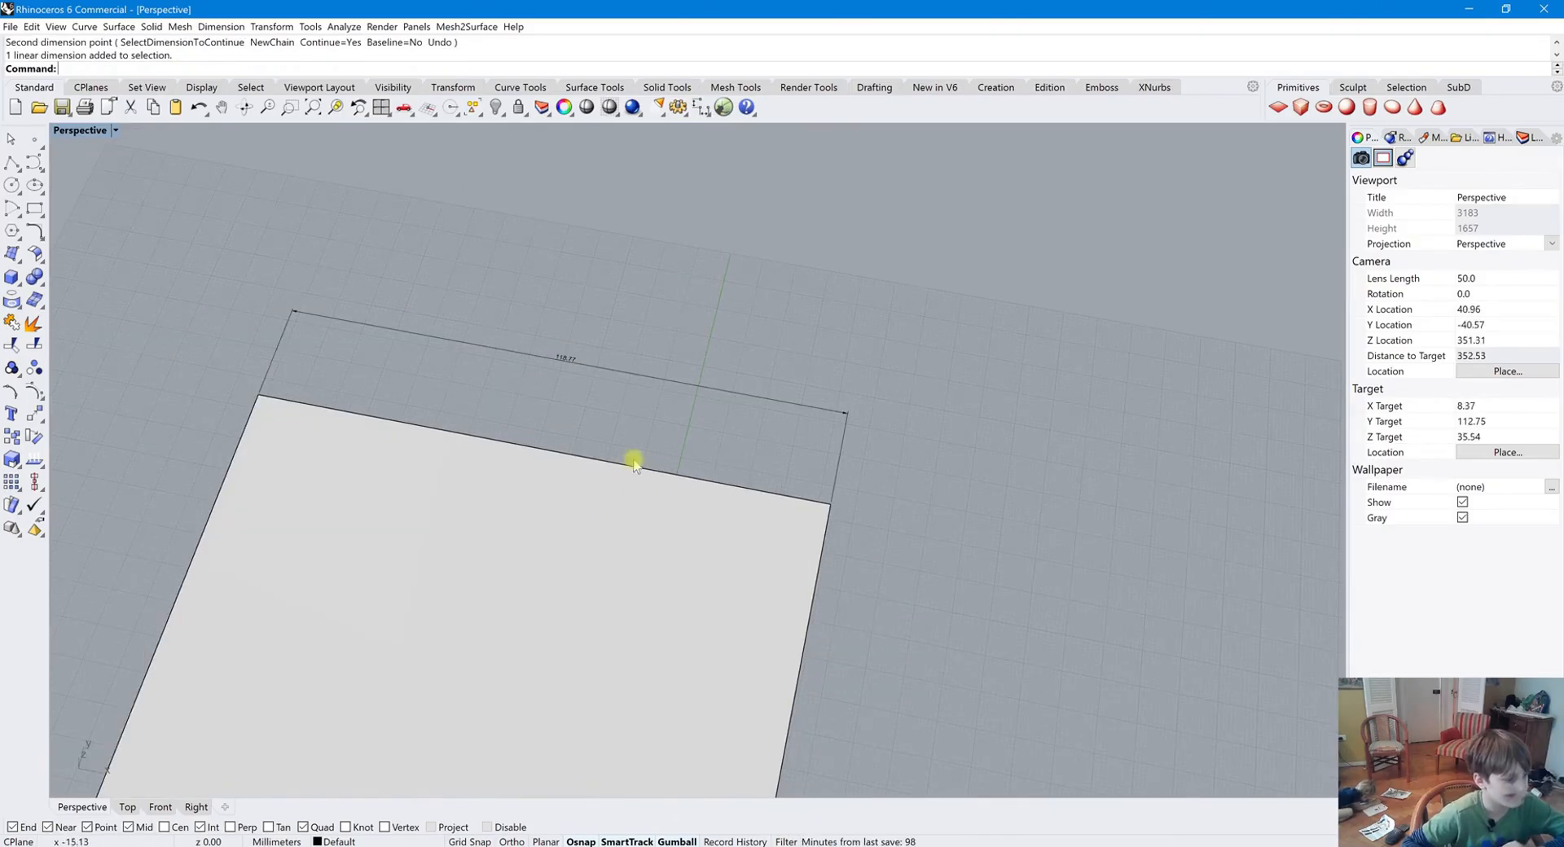
scroll(657, 462, down, 4)
right_drag(657, 462, 559, 466)
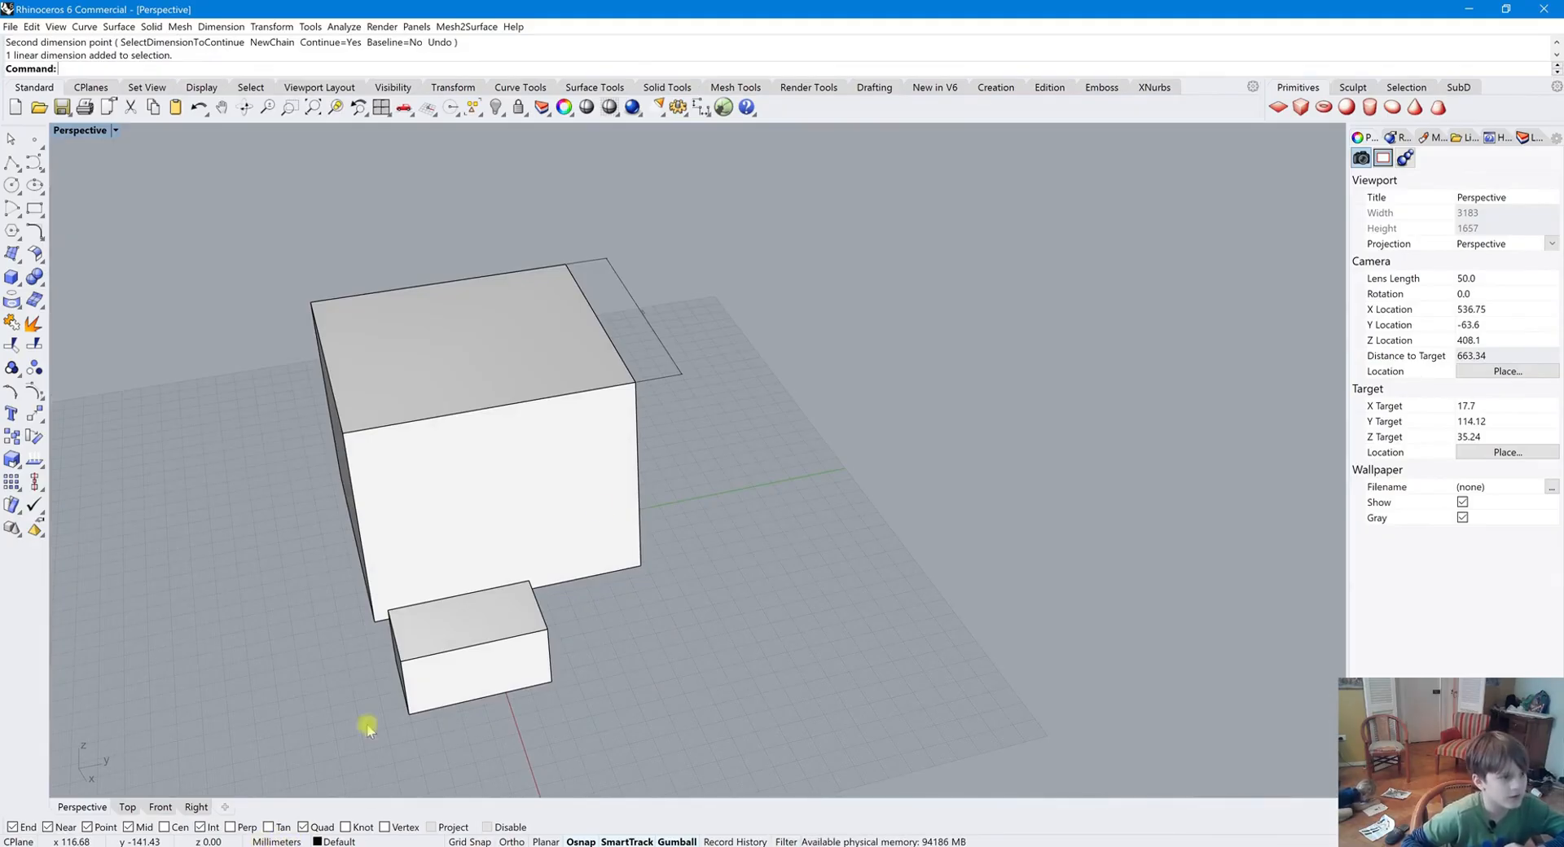
key(Delete)
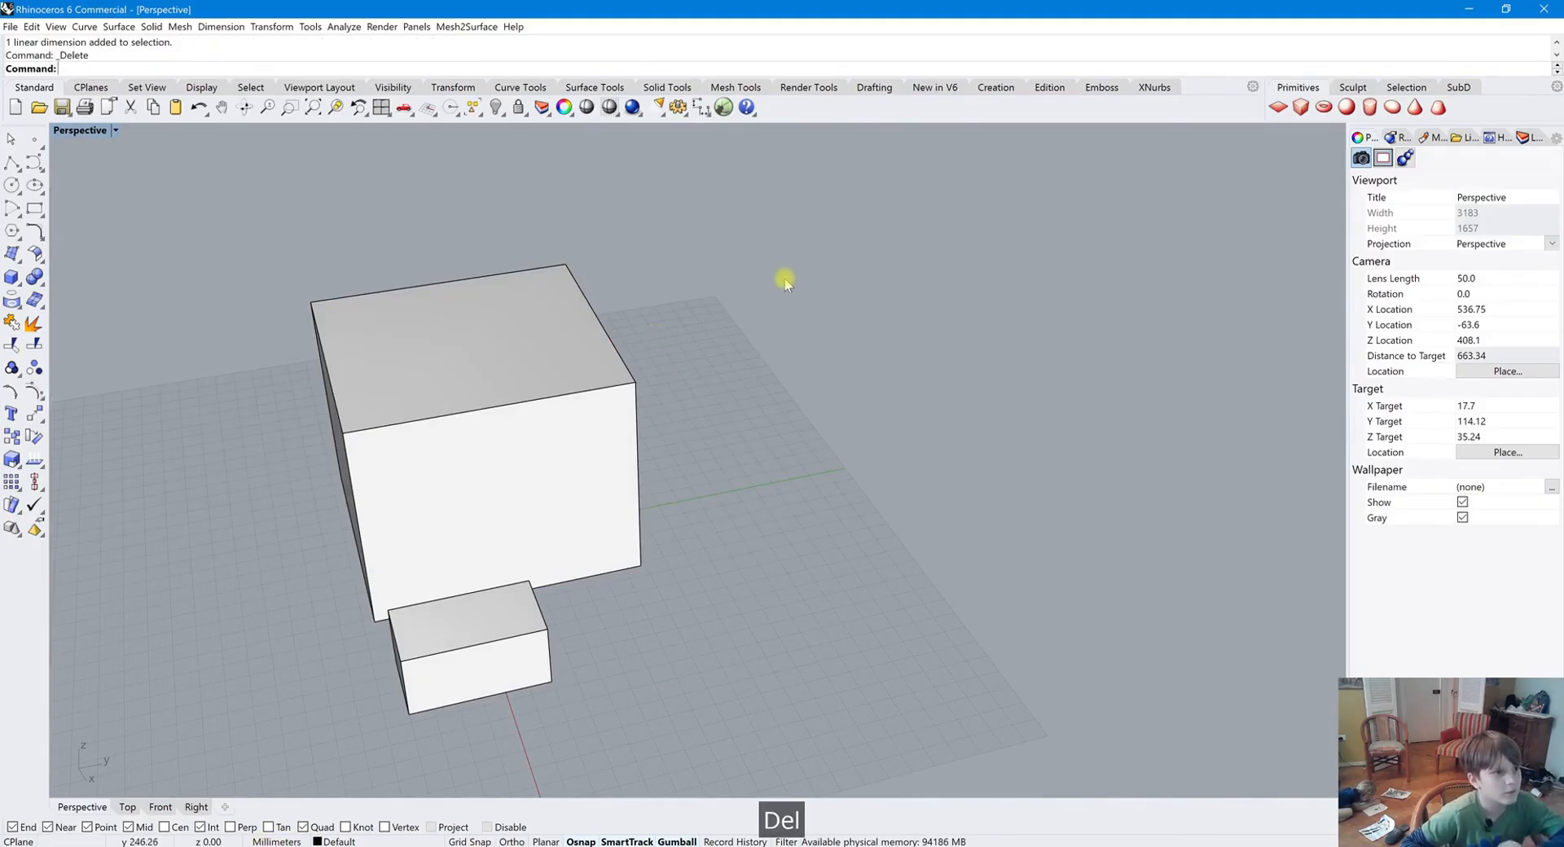
key(ctrl+z)
right_drag(630, 382, 798, 383)
key(Delete)
scroll(1018, 321, down, 2)
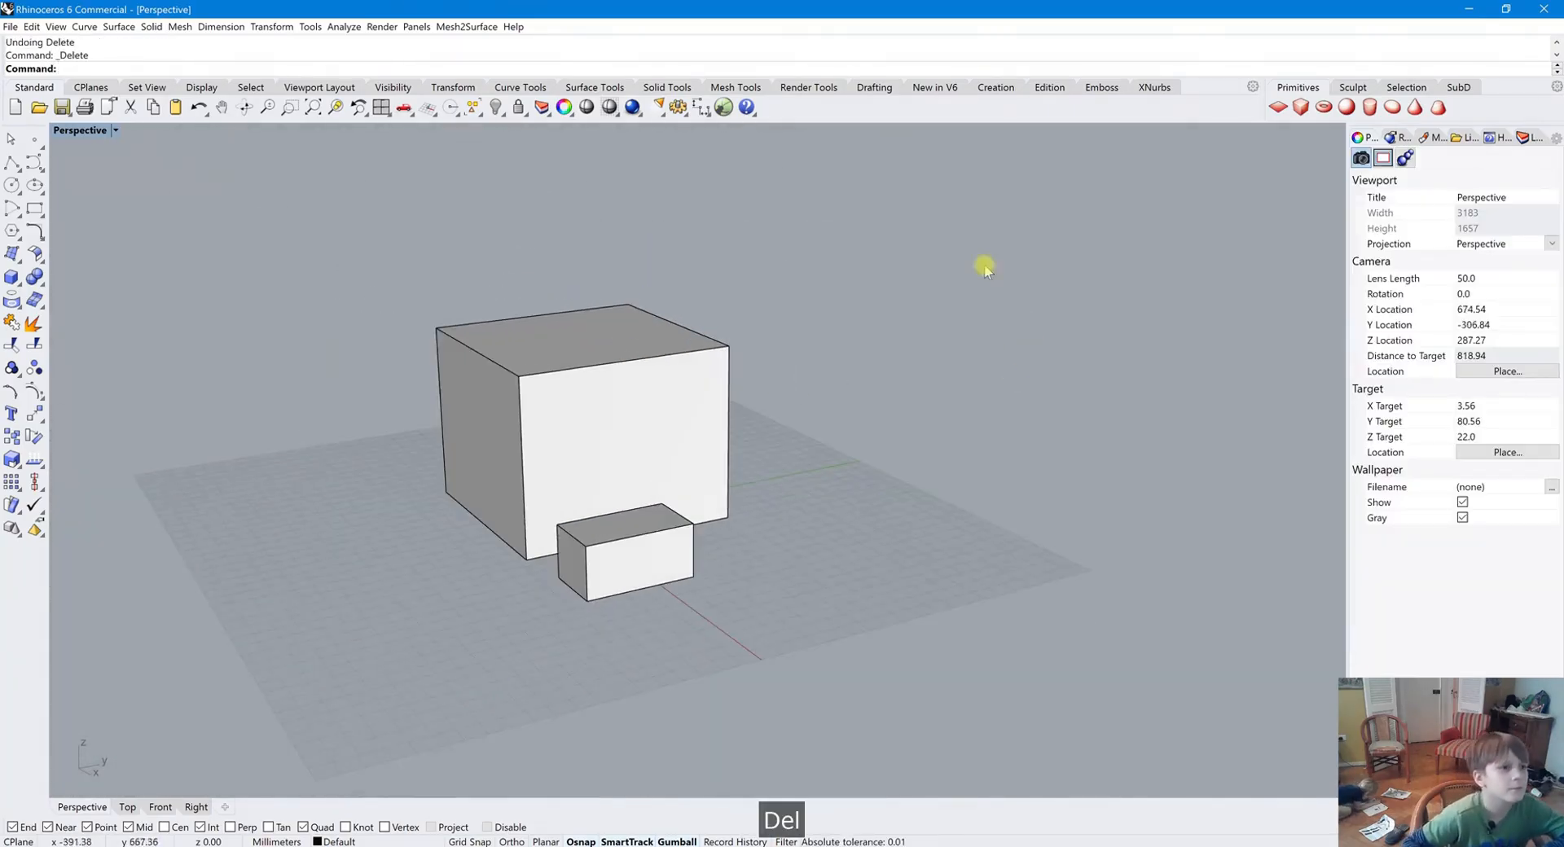
scroll(1165, 314, down, 2)
scroll(885, 279, up, 2)
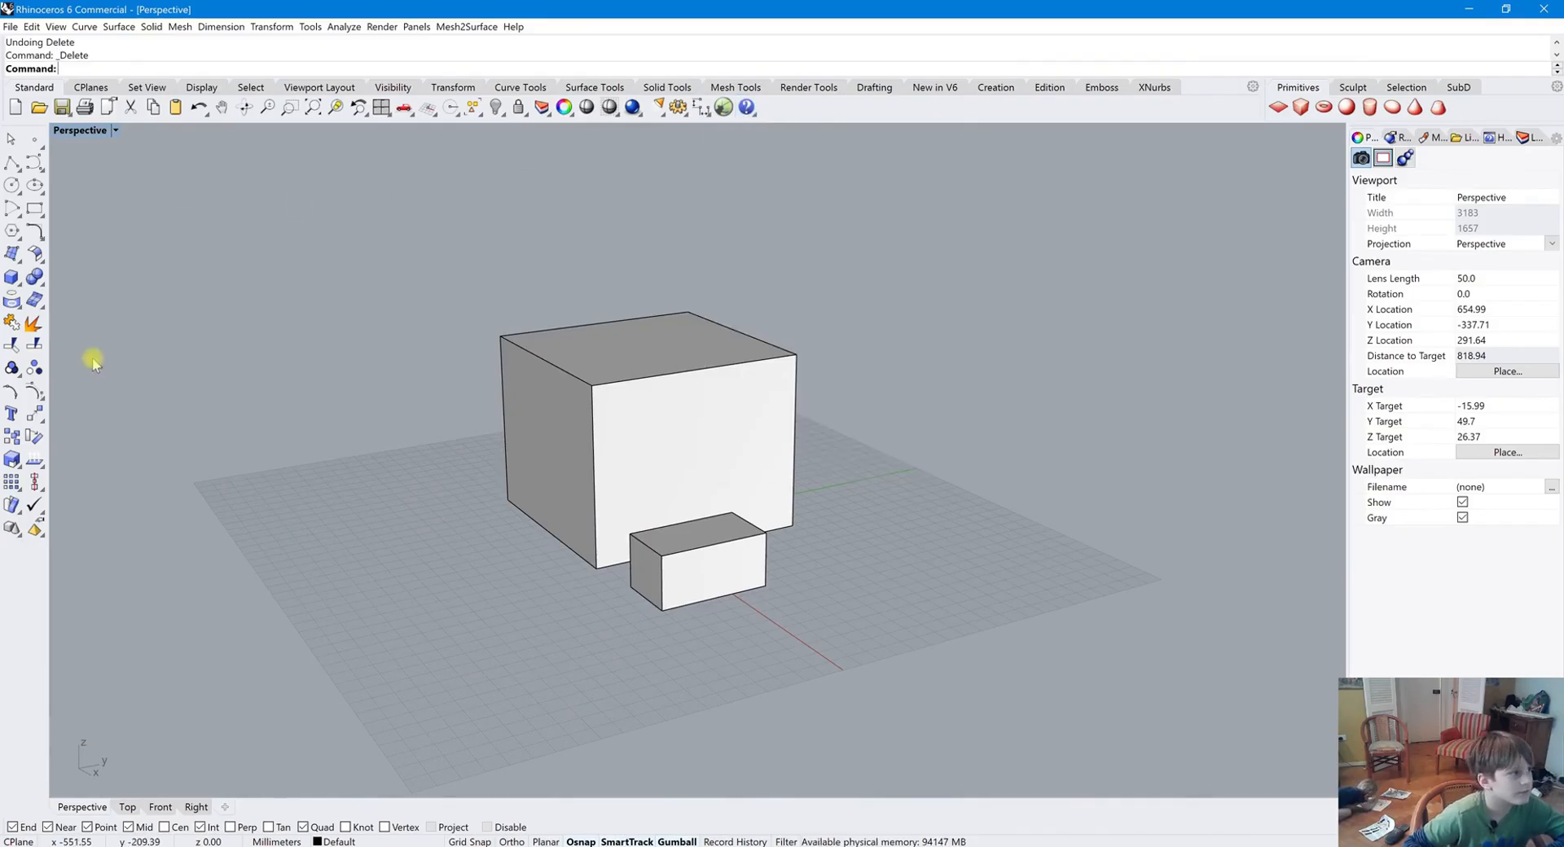
Browse the toolbar tabs from CPlanes through Drafting, returning to Standard
click(84, 88)
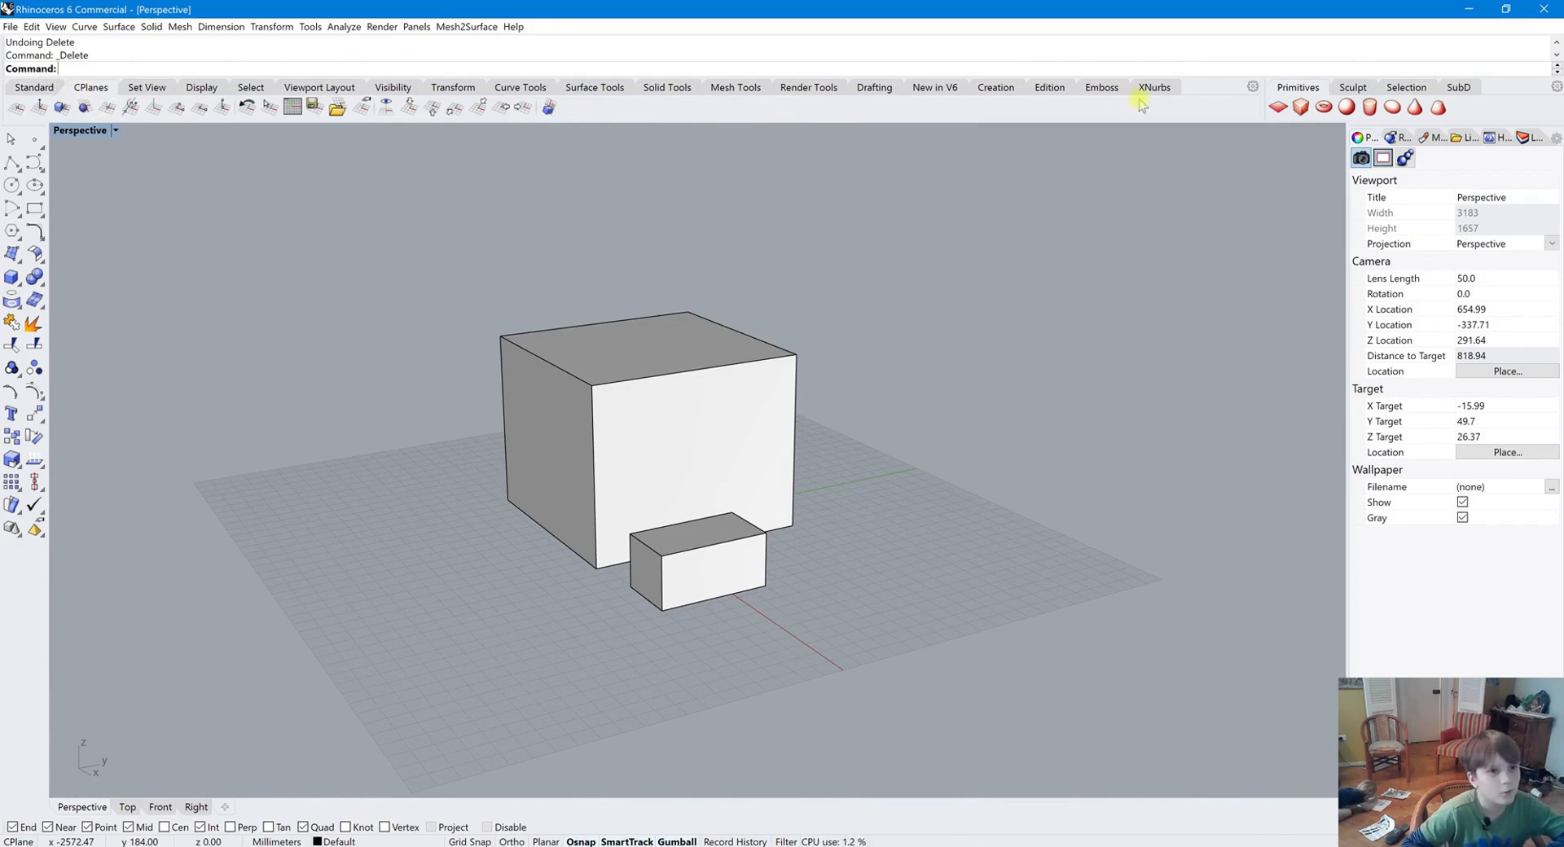
click(154, 88)
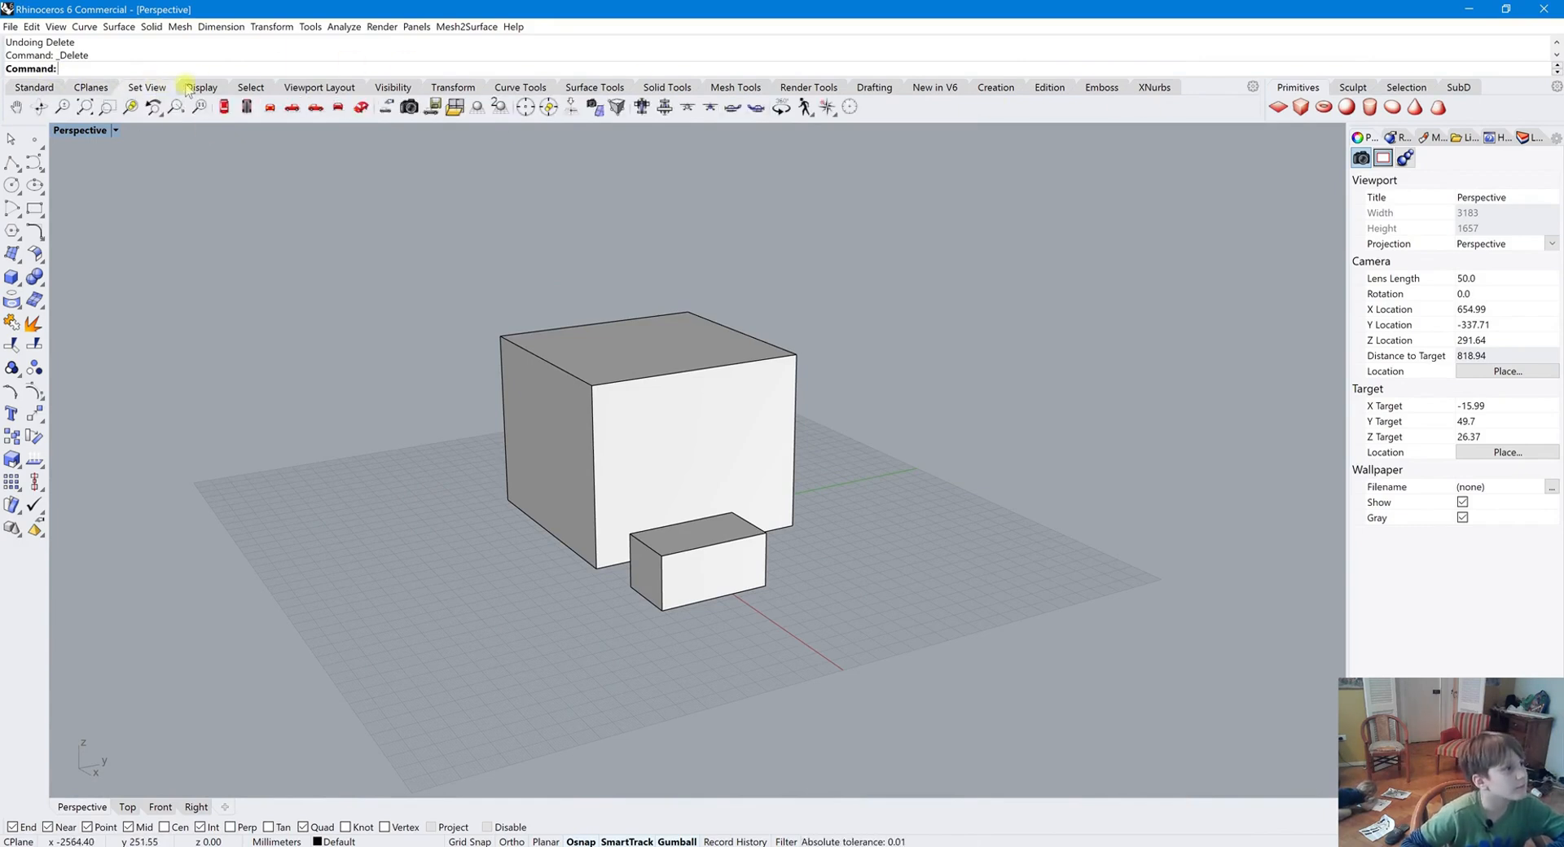
click(201, 87)
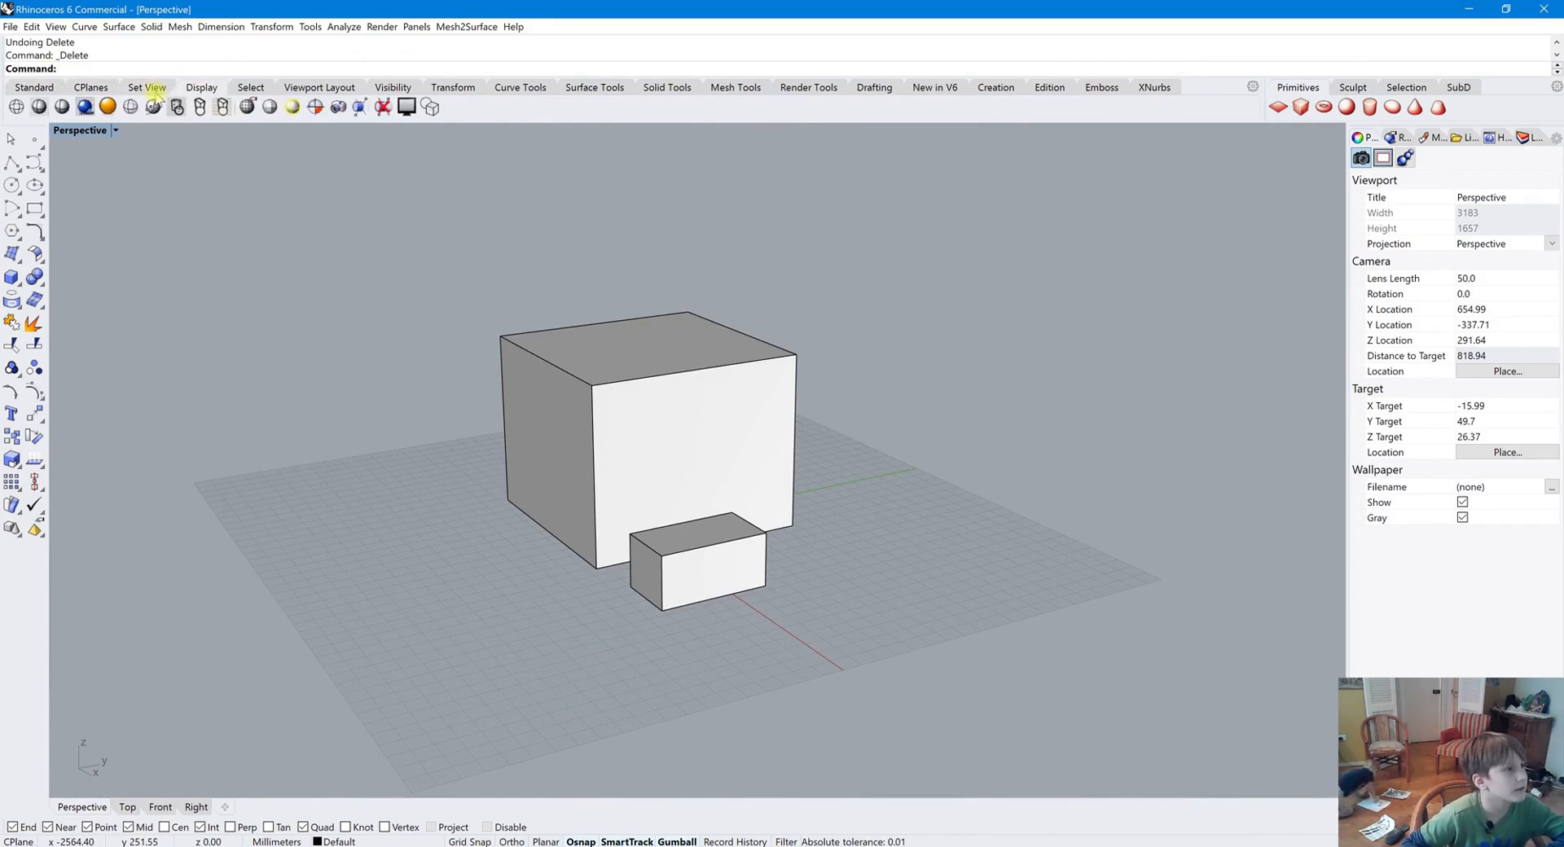
click(251, 87)
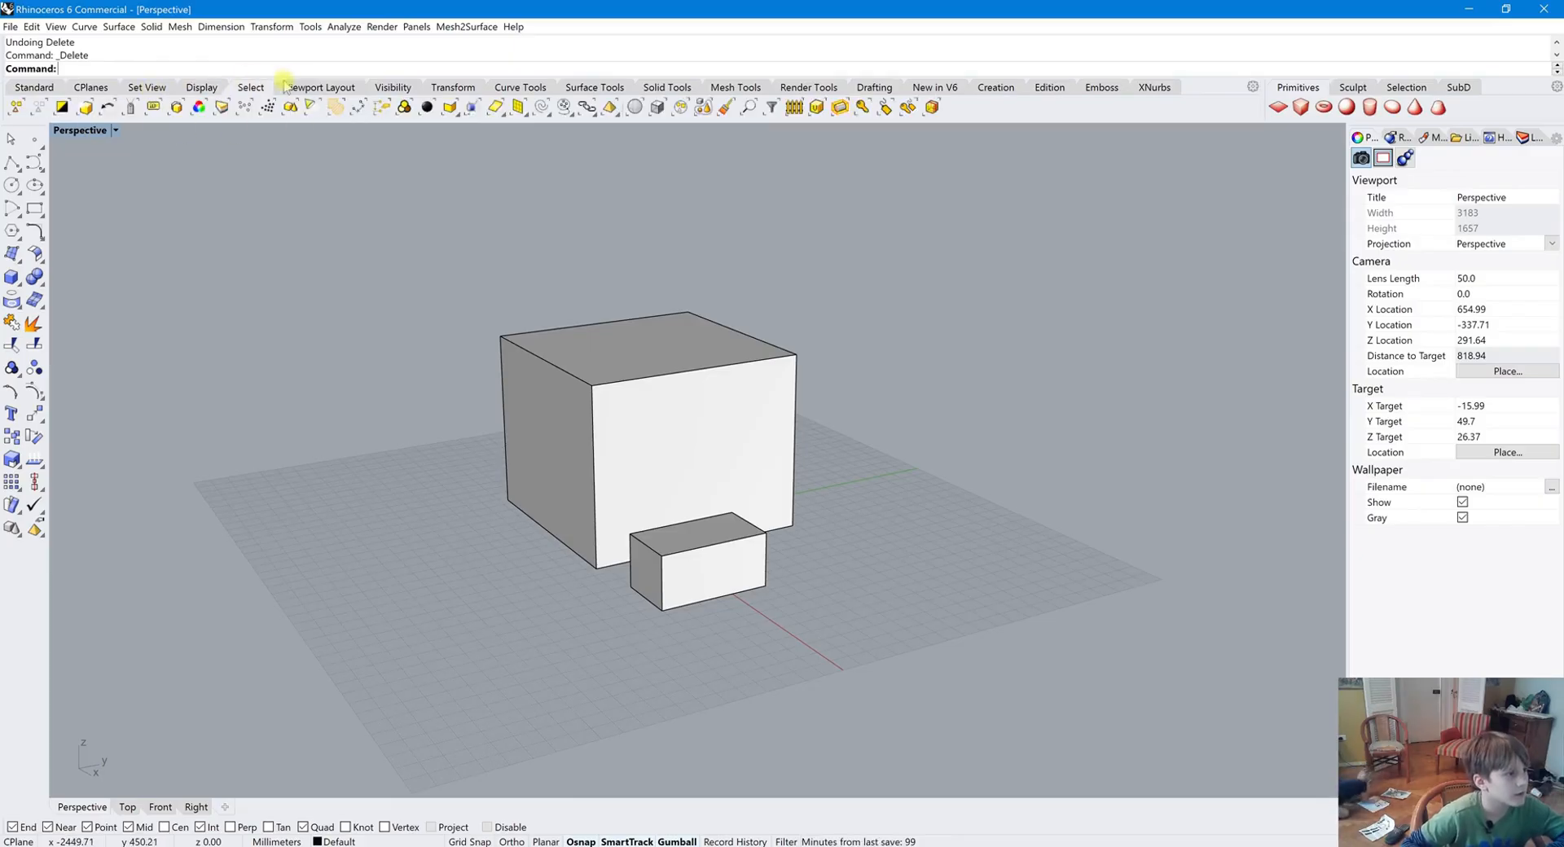
click(319, 87)
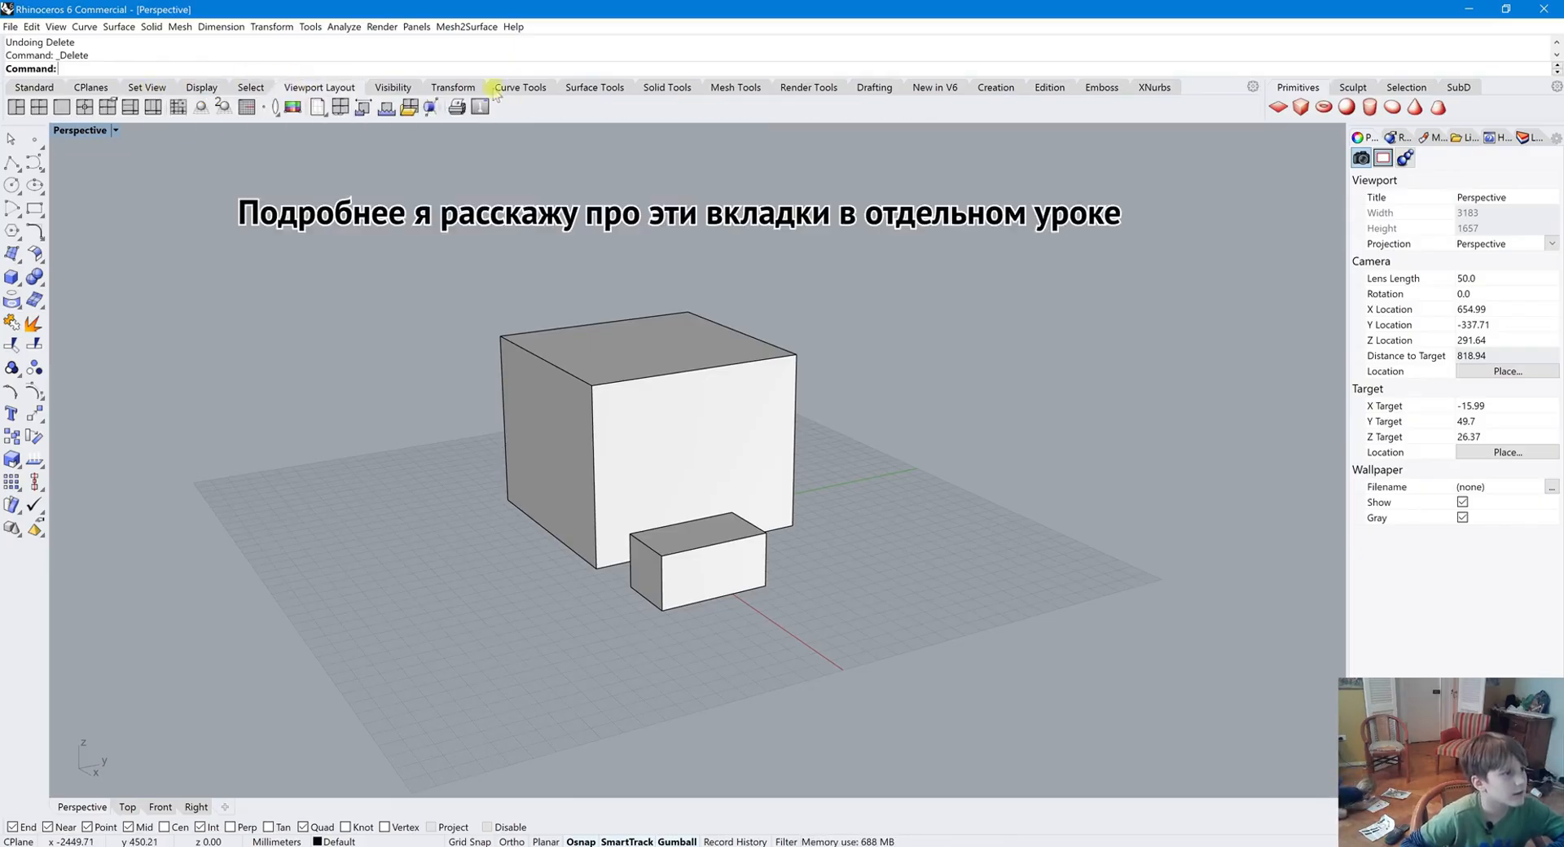
click(397, 87)
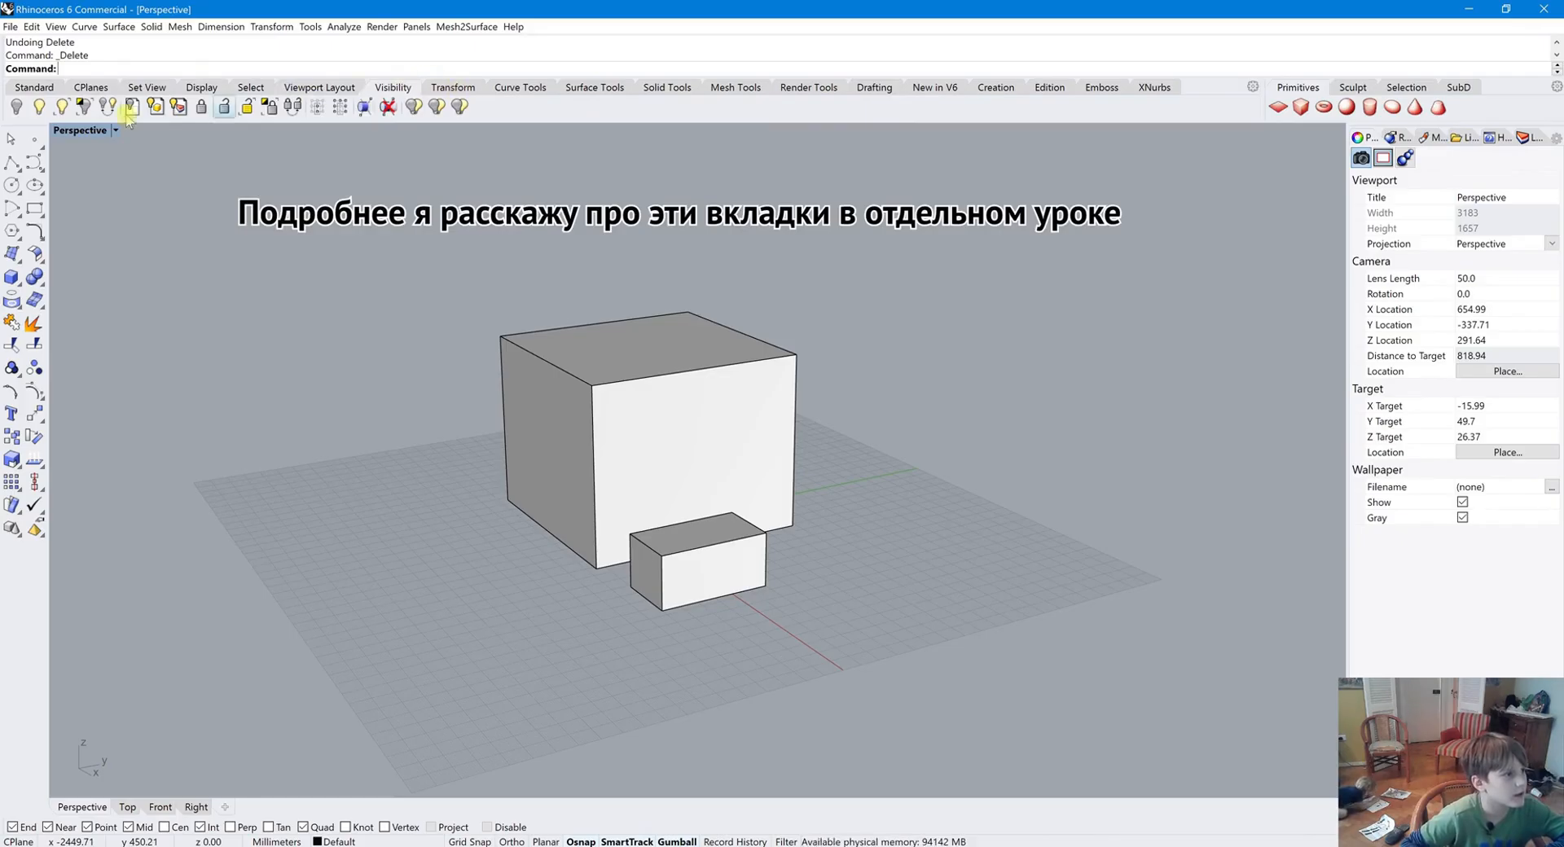
click(520, 88)
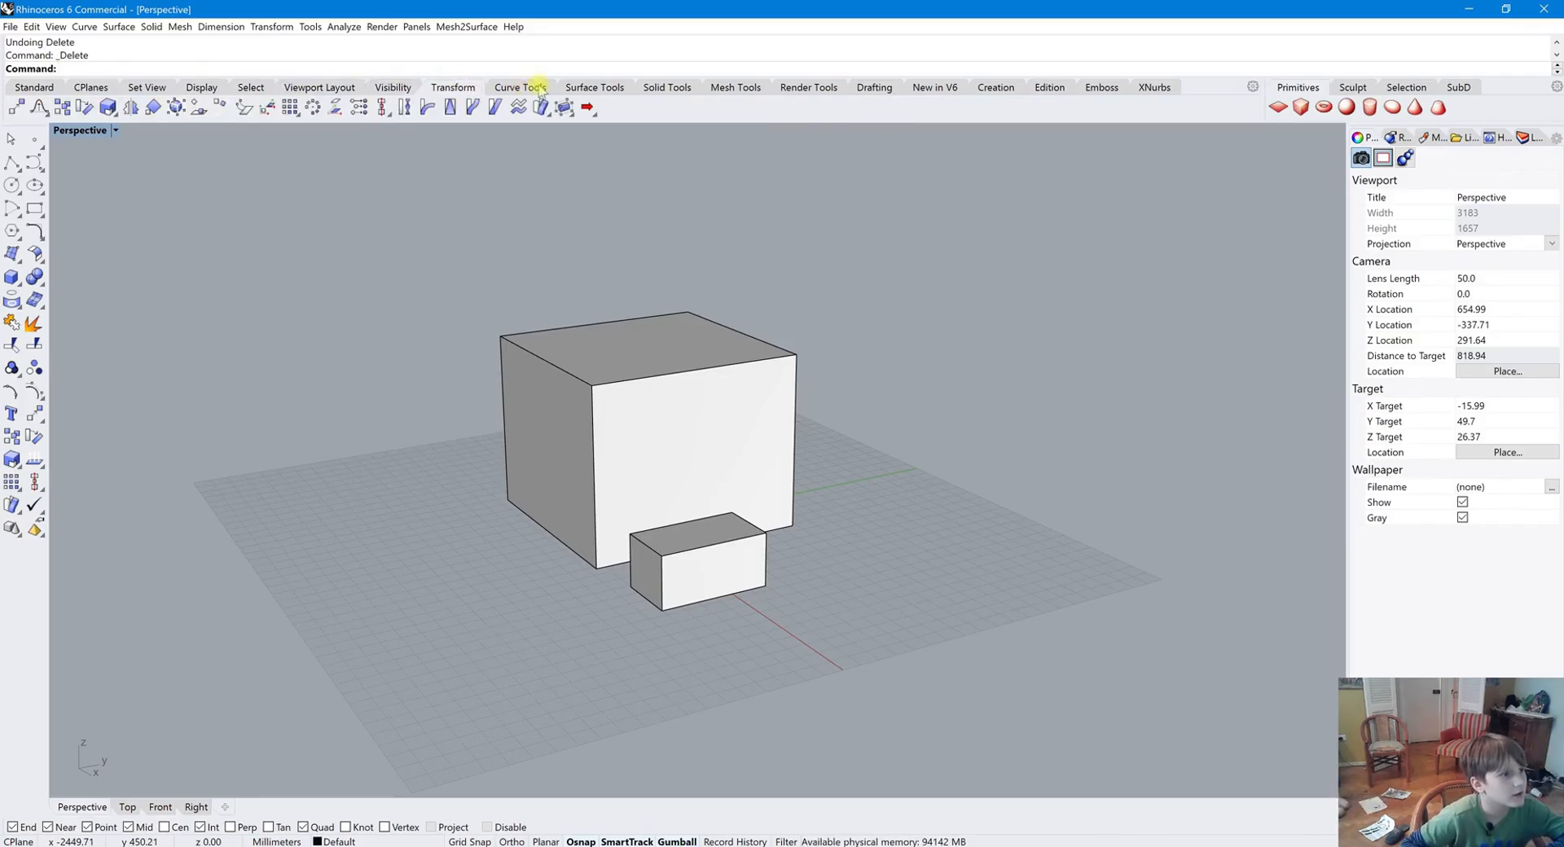
click(527, 87)
click(588, 87)
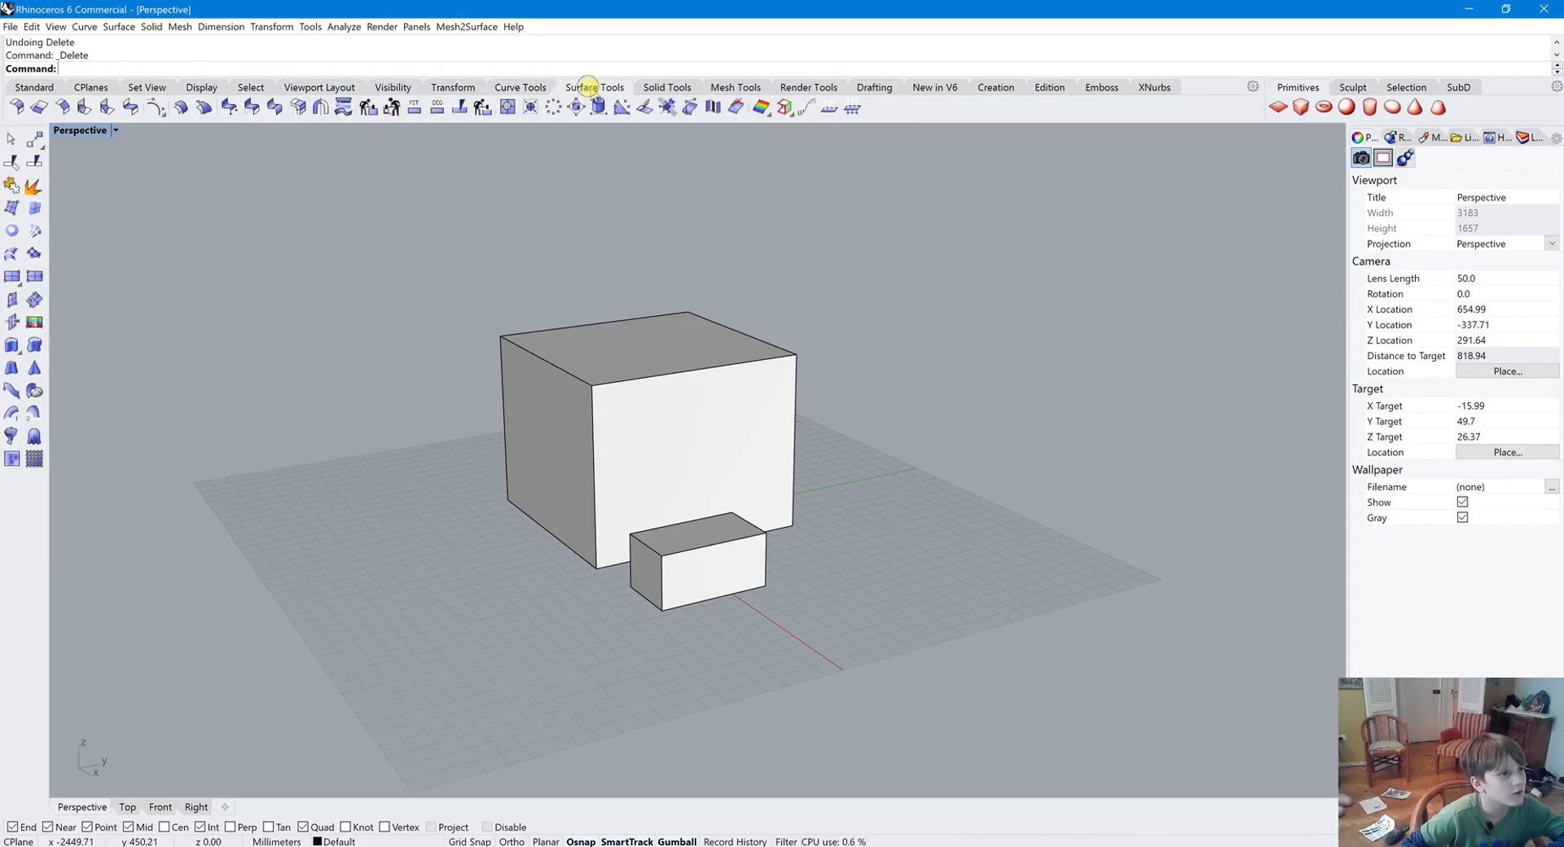
click(736, 88)
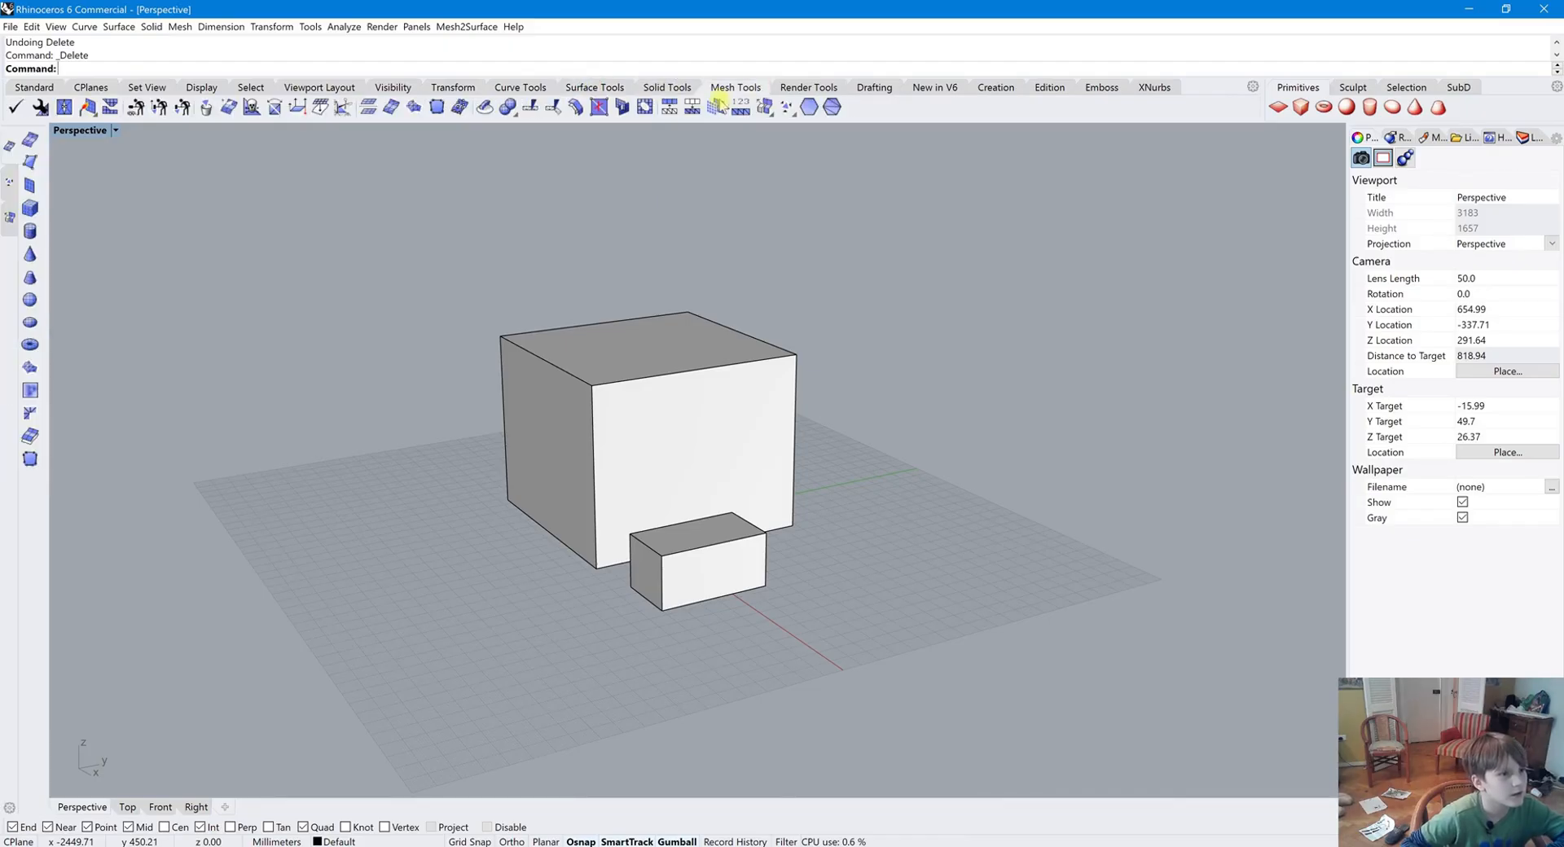
click(819, 88)
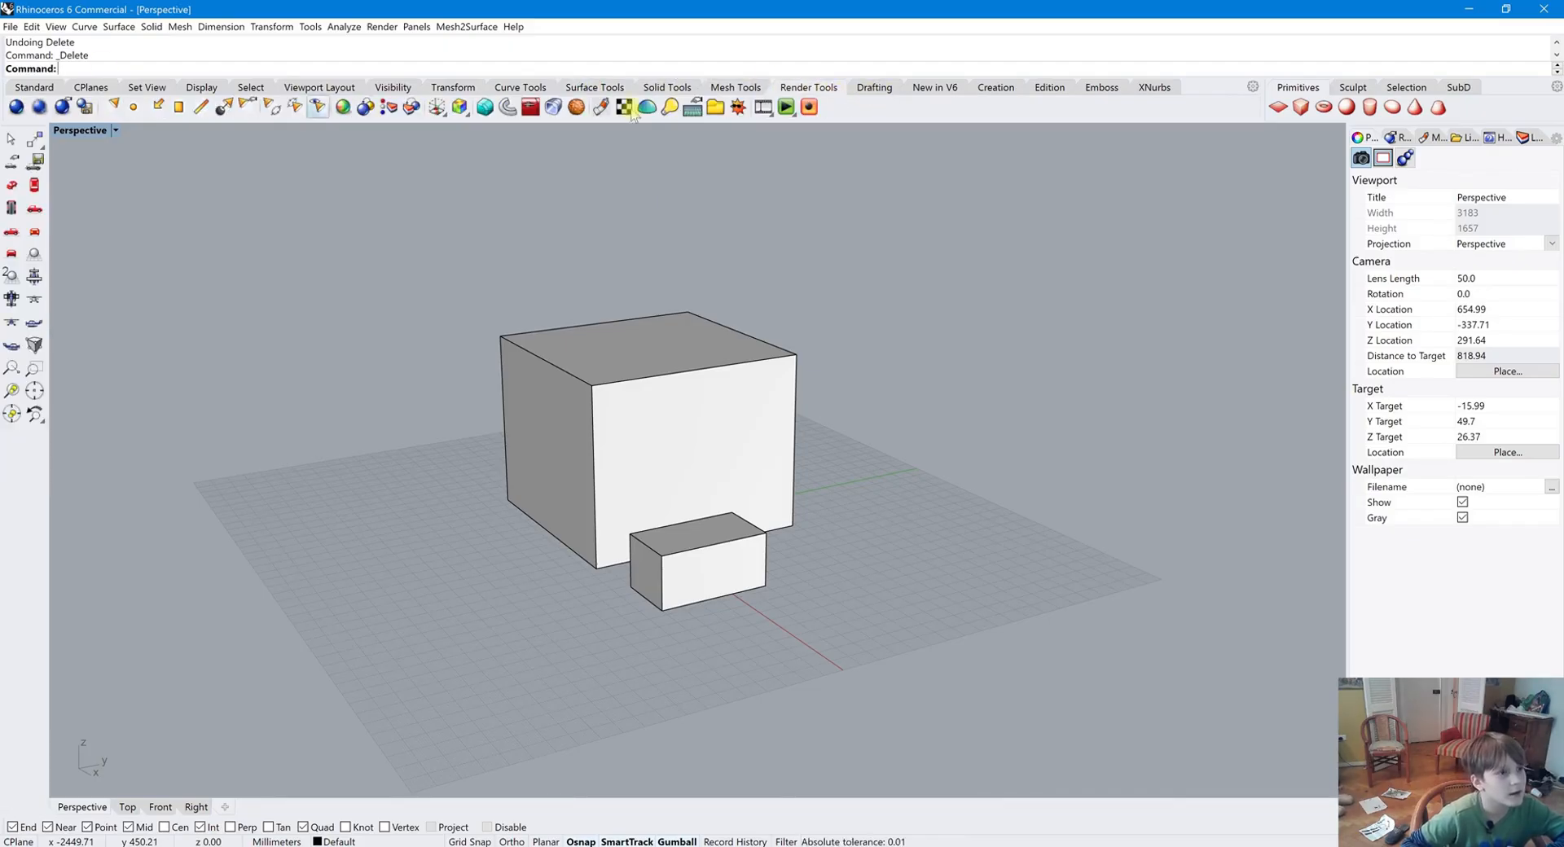
click(873, 88)
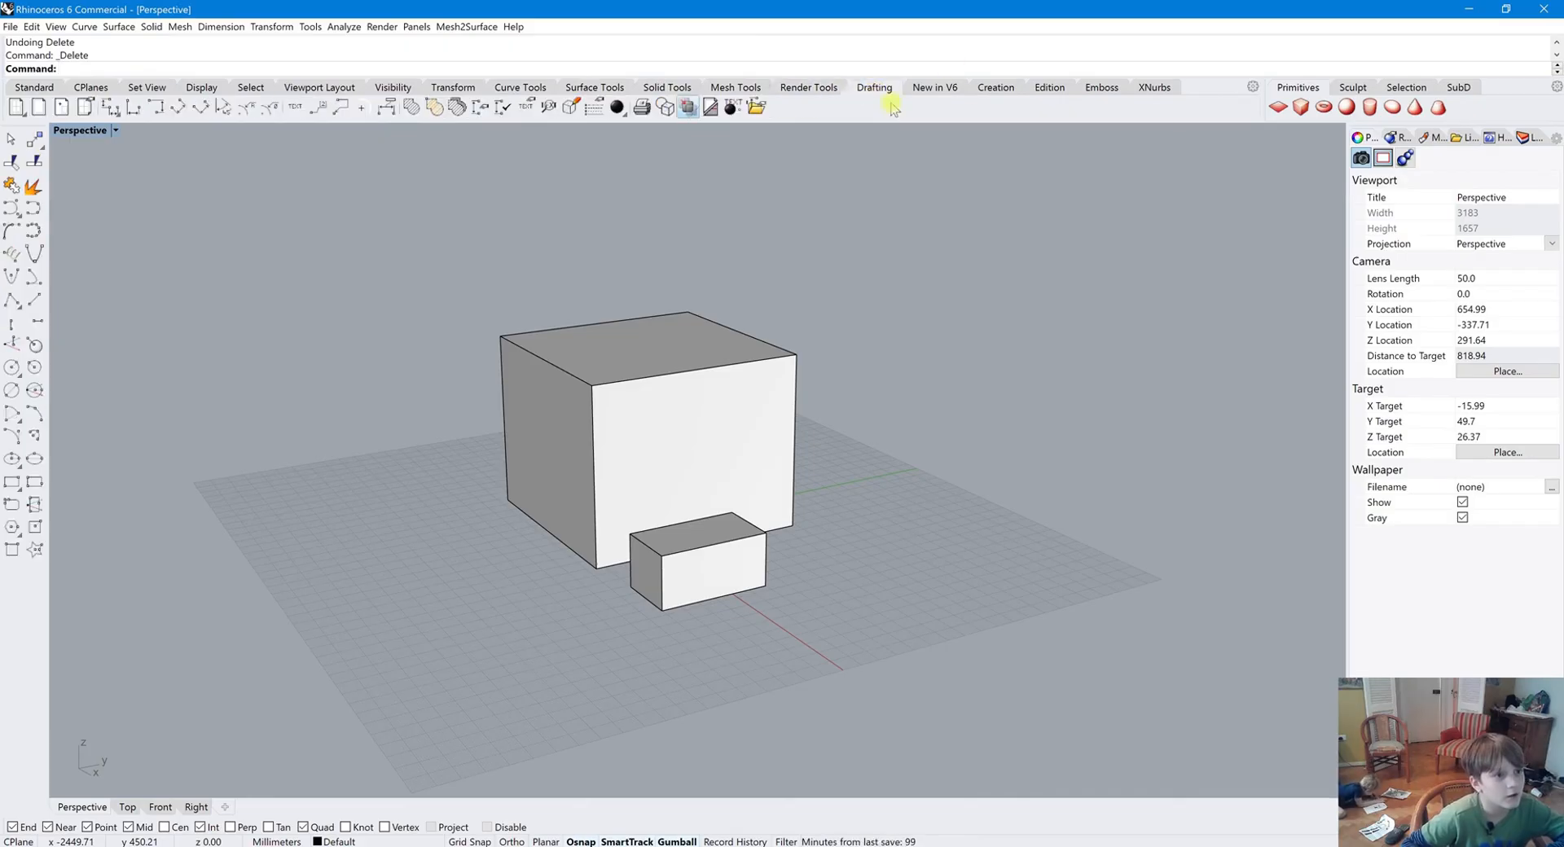
click(39, 86)
right_drag(449, 412, 500, 419)
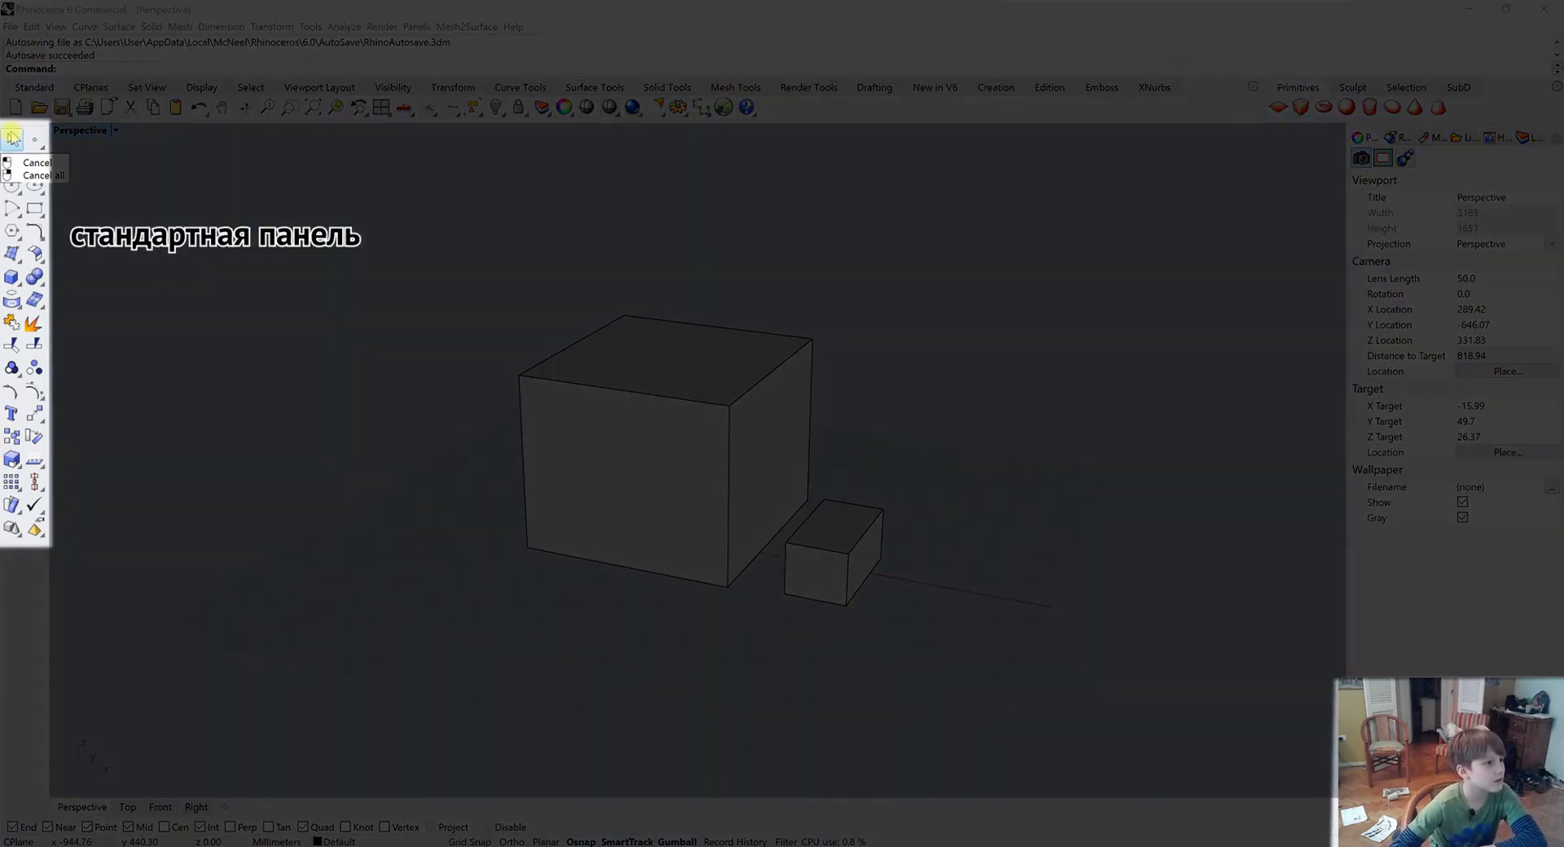
click(33, 160)
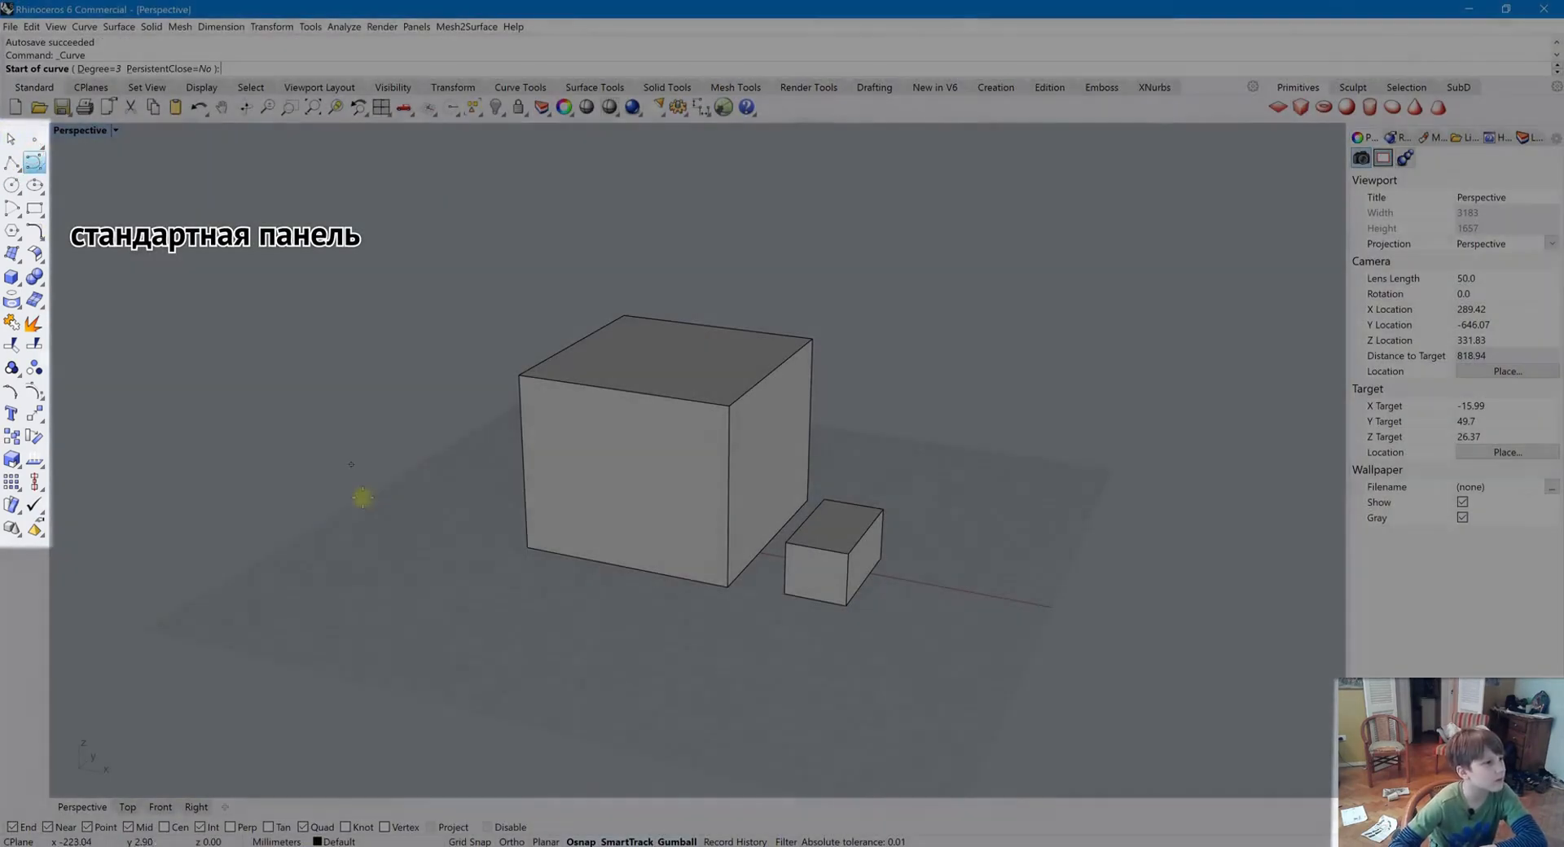
click(452, 468)
click(403, 541)
click(529, 629)
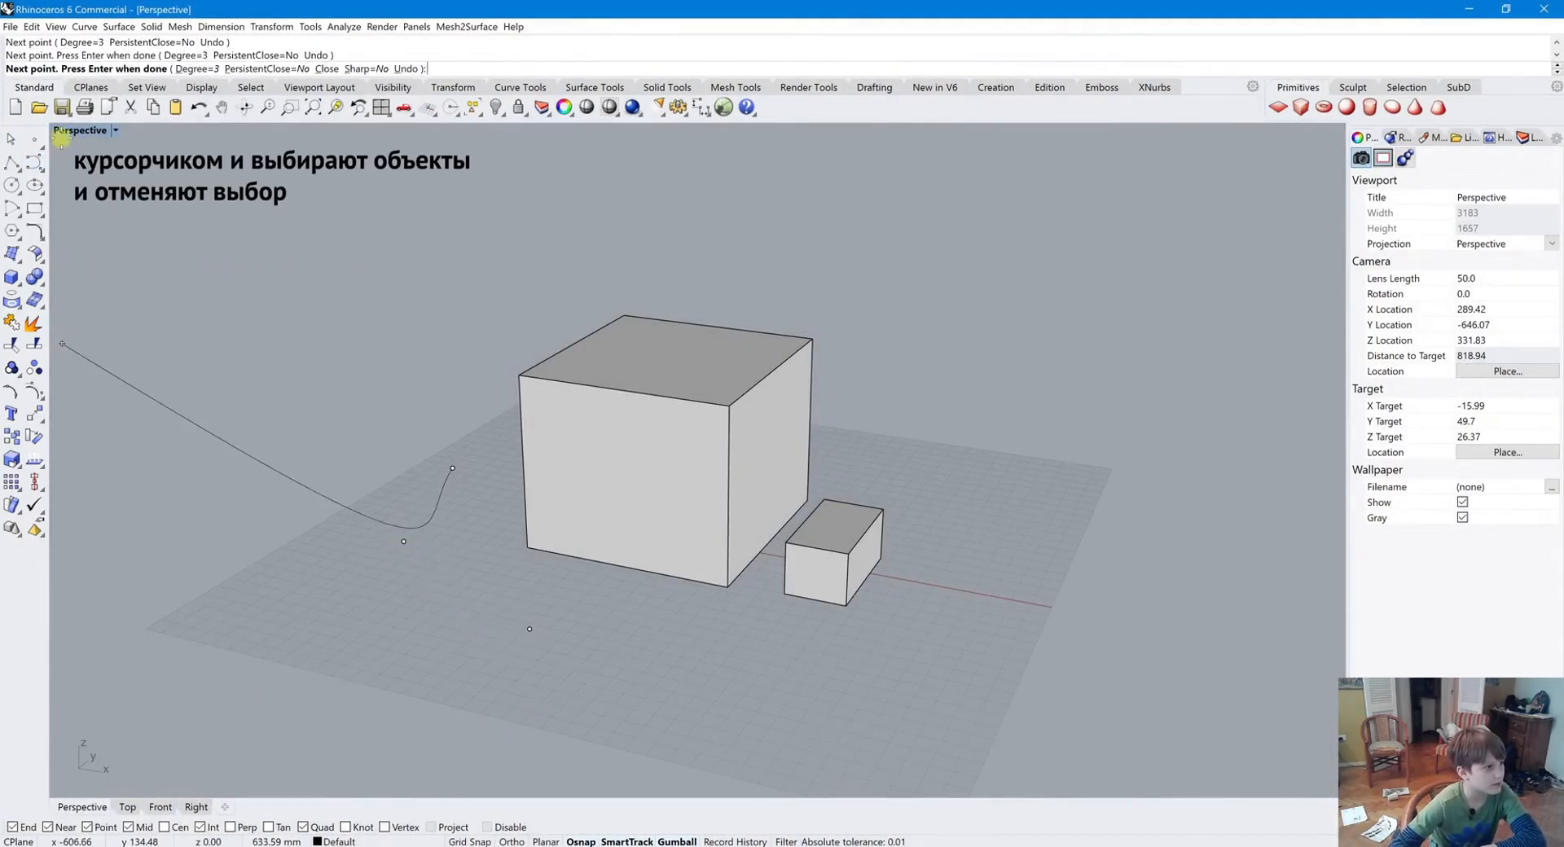
click(10, 139)
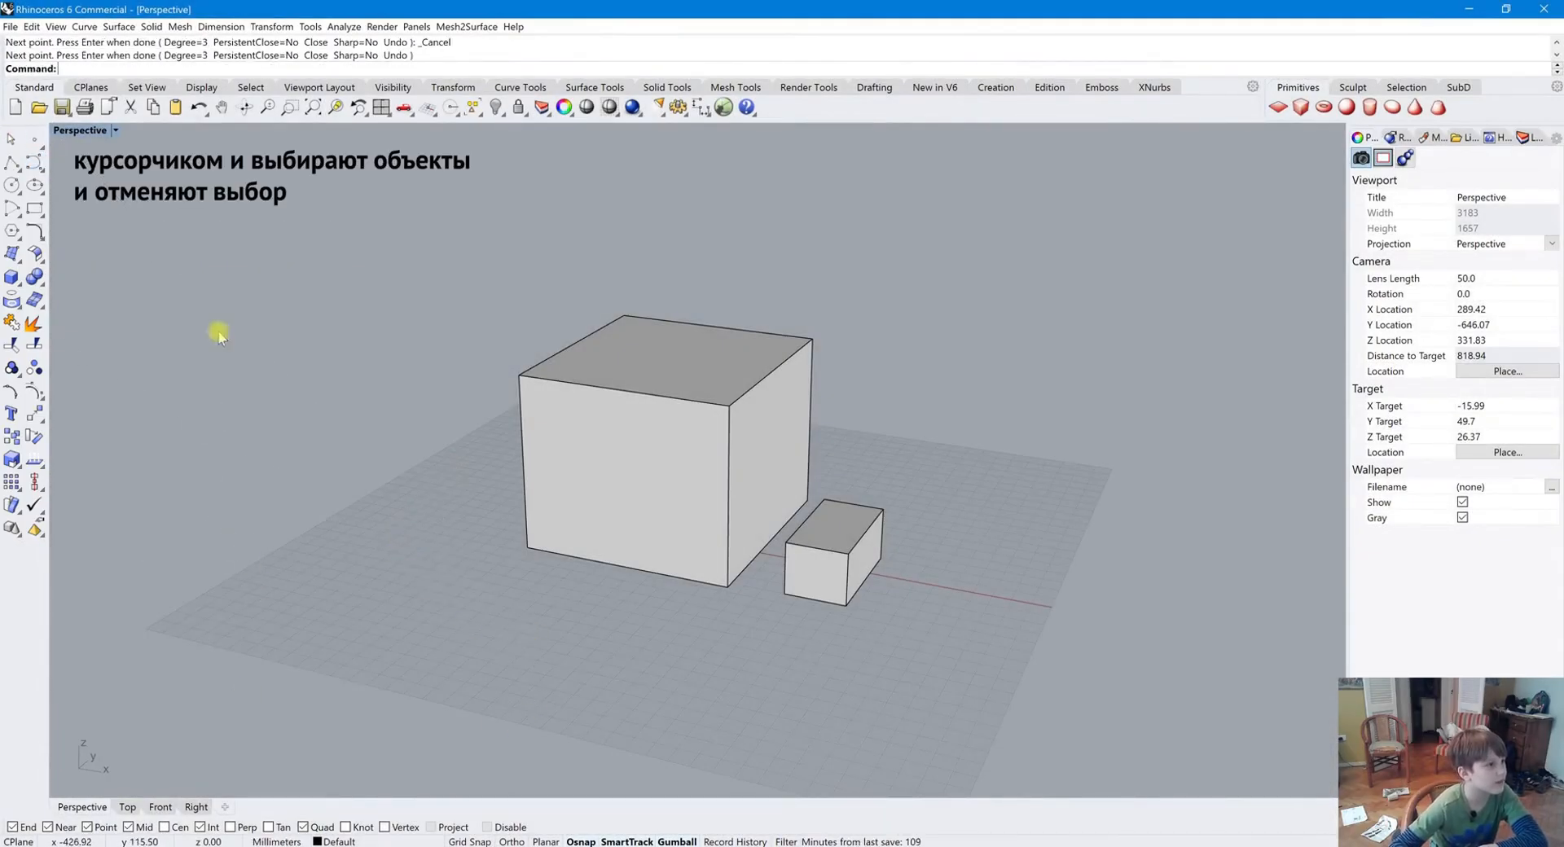
Place a single point on the grid, then select and delete it
click(31, 138)
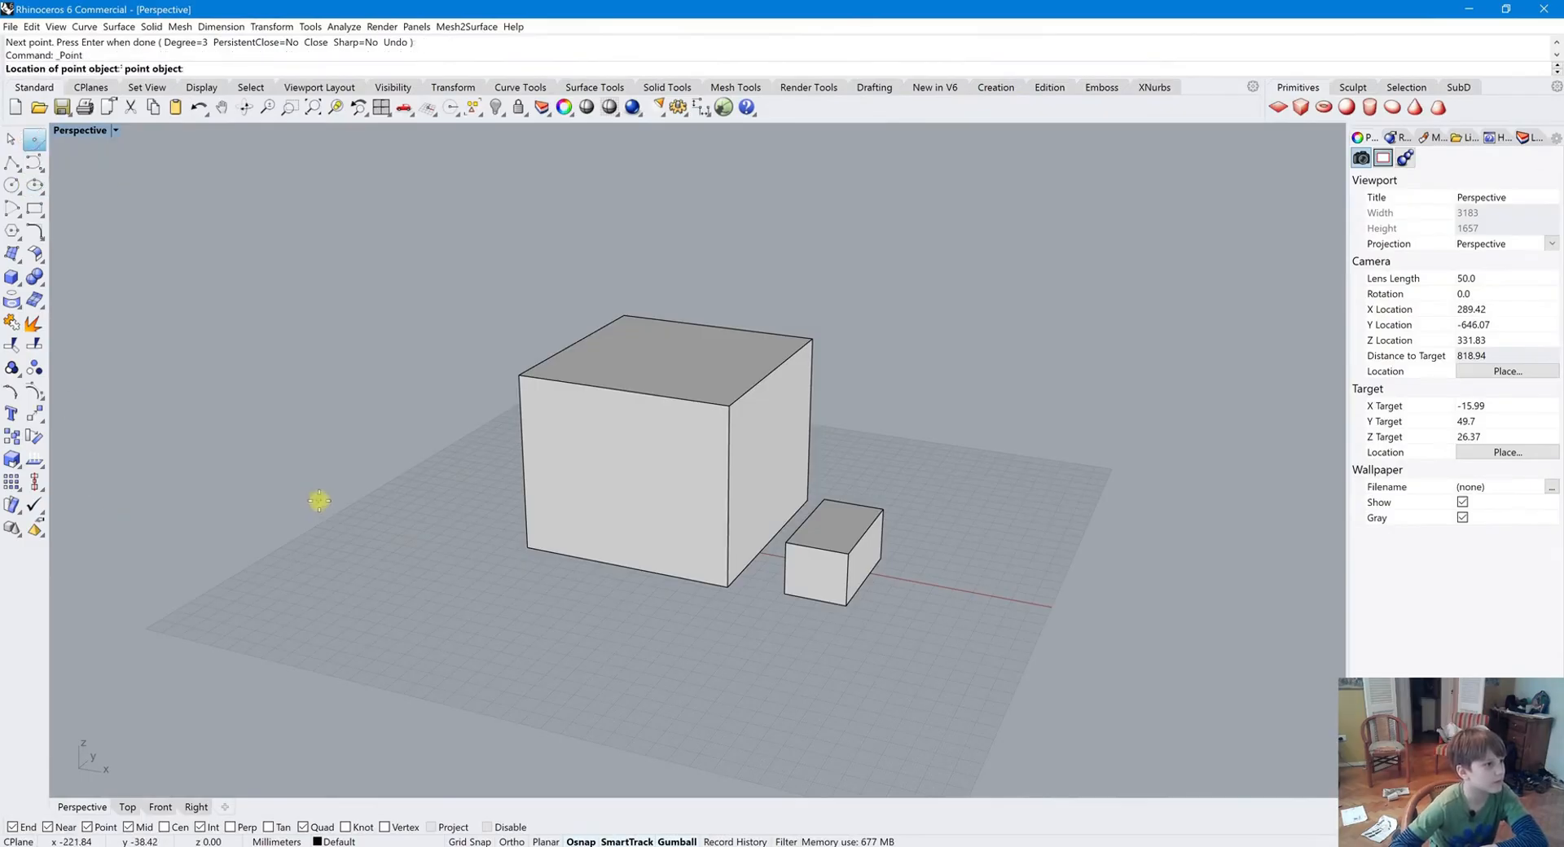
click(375, 556)
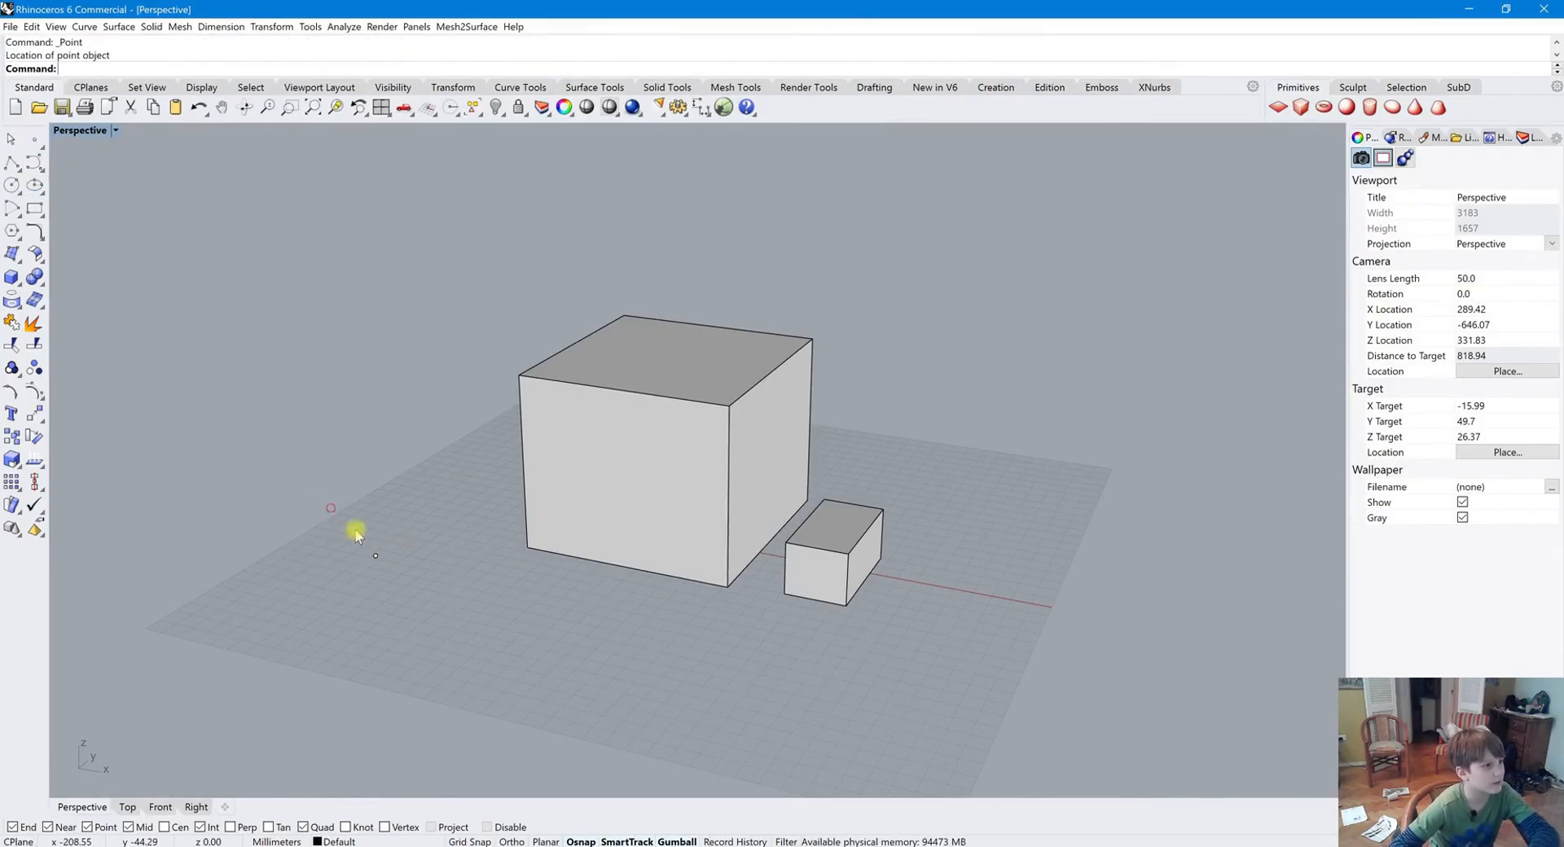
click(375, 555)
key(Delete)
Place multiple points scattered on the grid to the left of the boxes
right_click(34, 138)
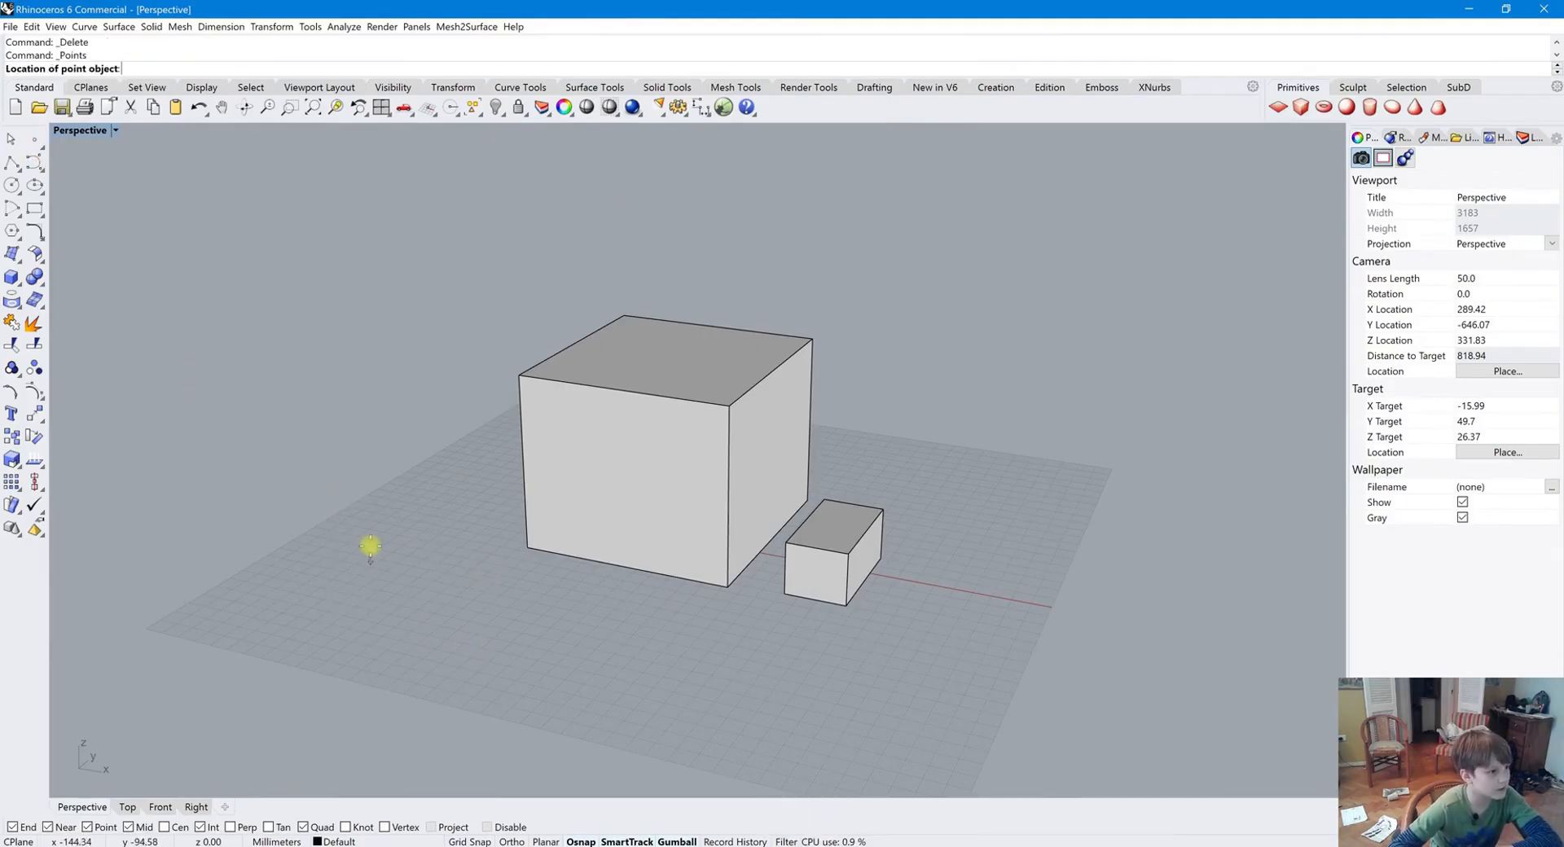
click(434, 535)
click(458, 612)
click(367, 645)
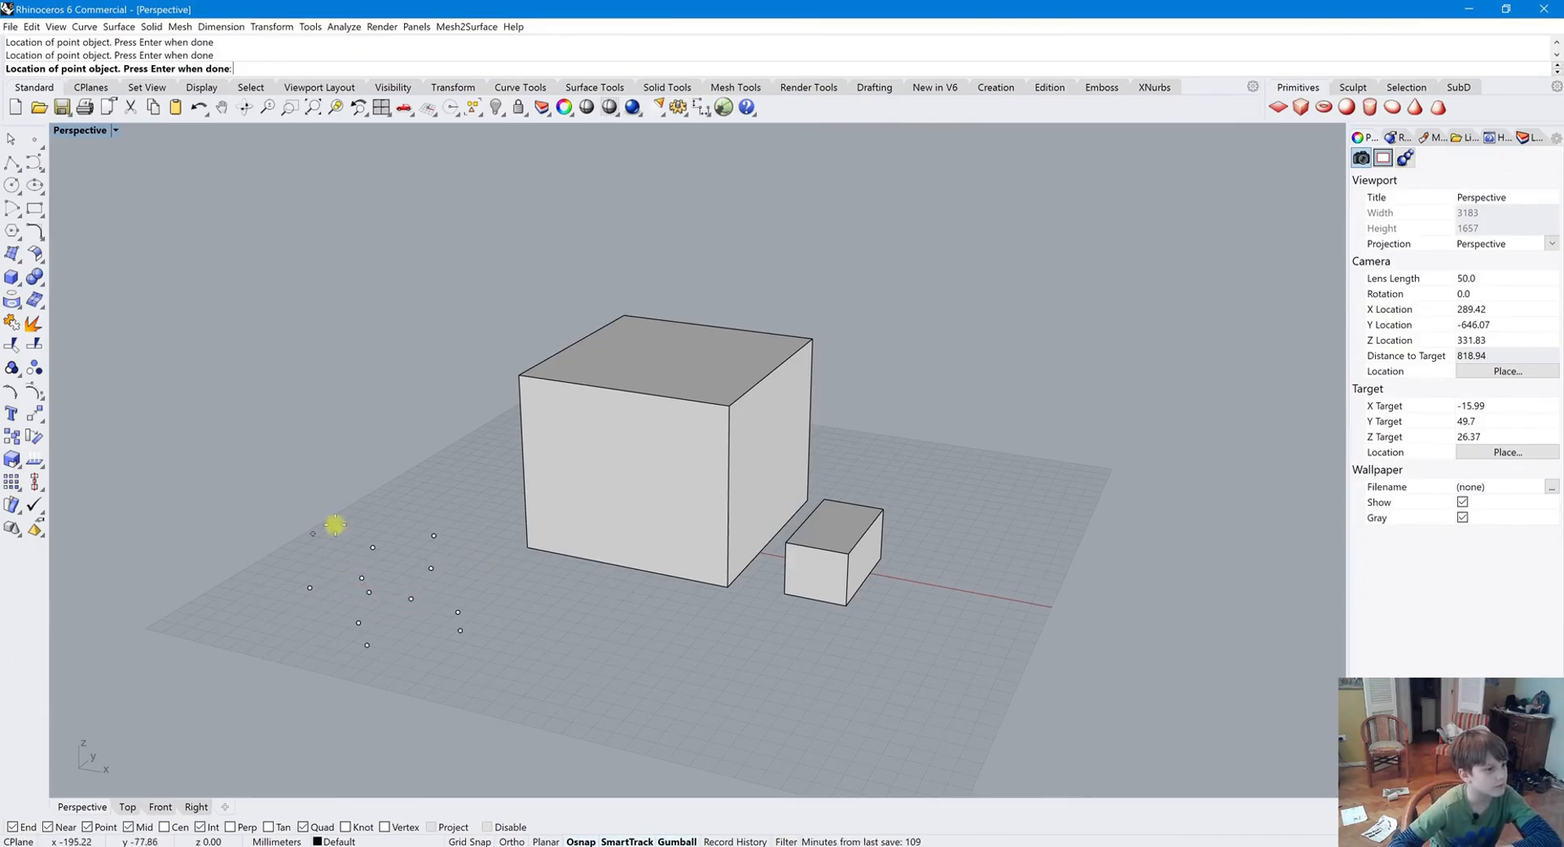
right_drag(336, 525, 329, 524)
right_click(236, 452)
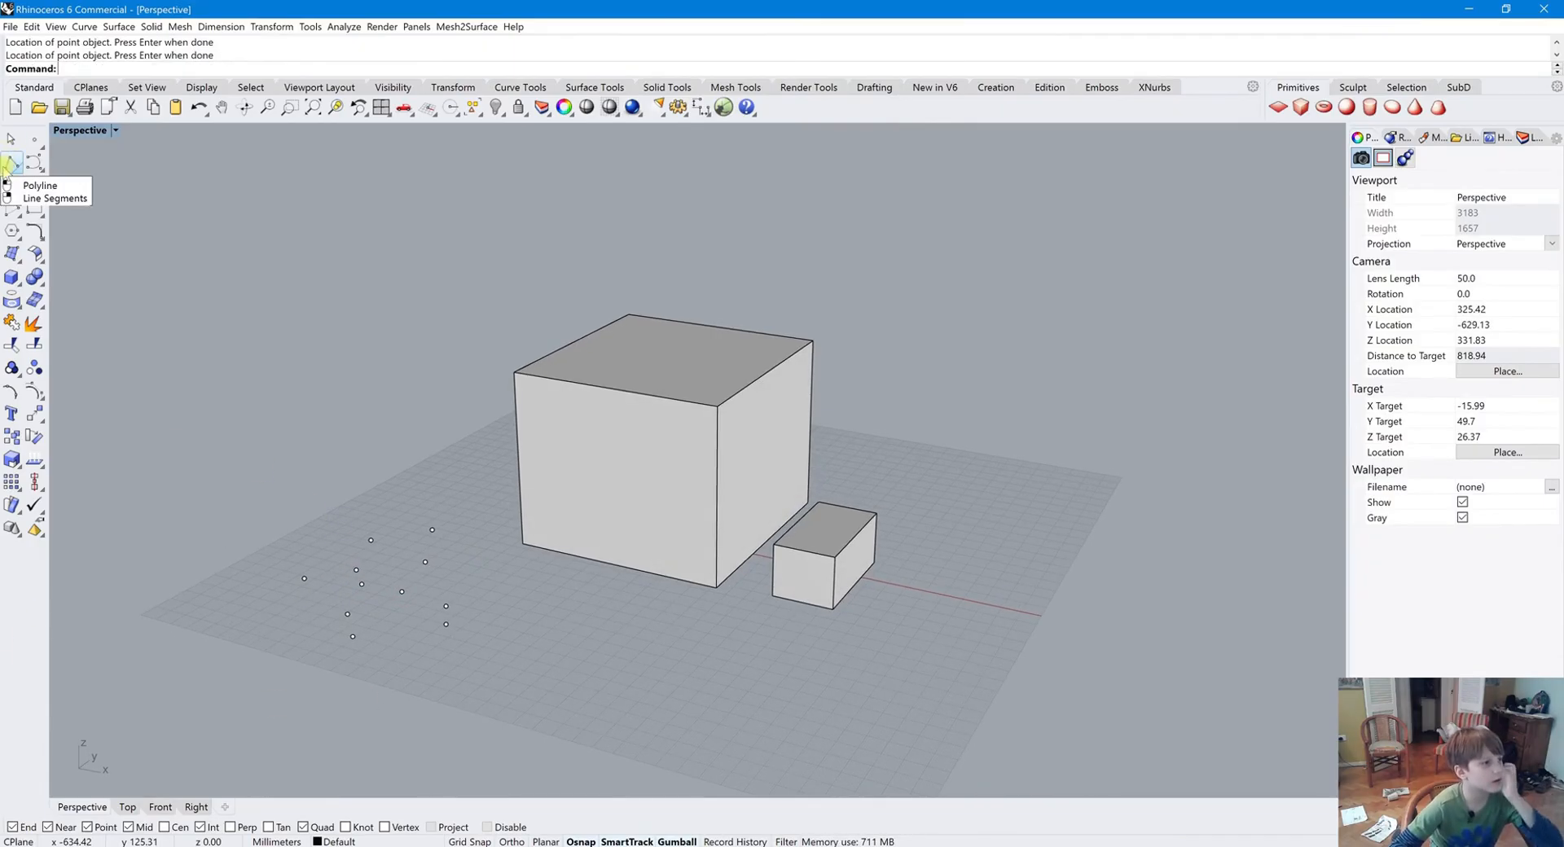
Draw a polyline through five of the points using Point snap
click(11, 163)
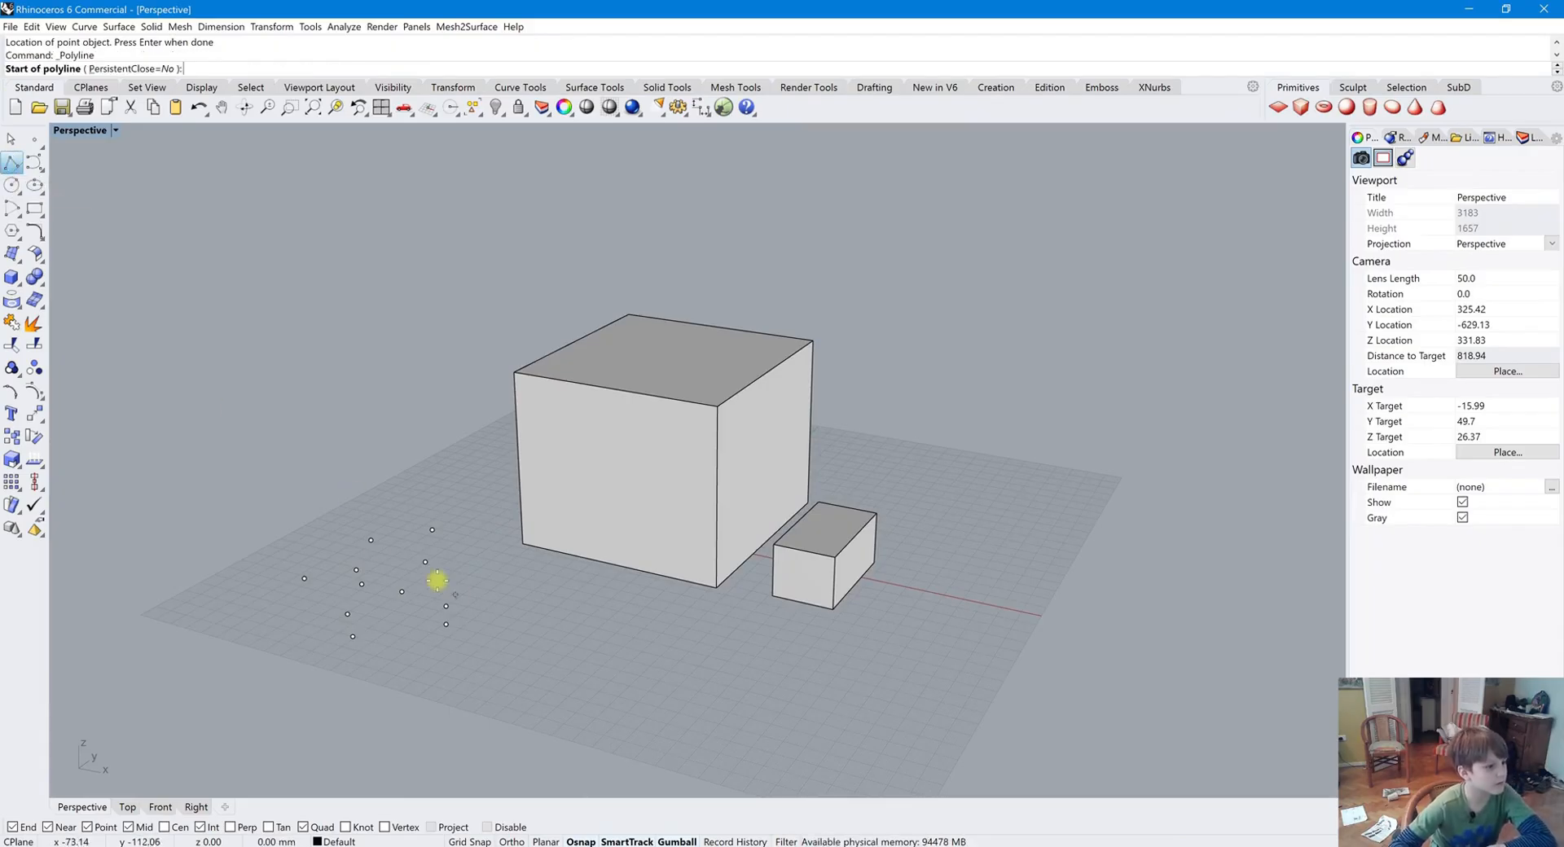
click(371, 540)
click(356, 568)
click(361, 584)
click(347, 614)
click(346, 631)
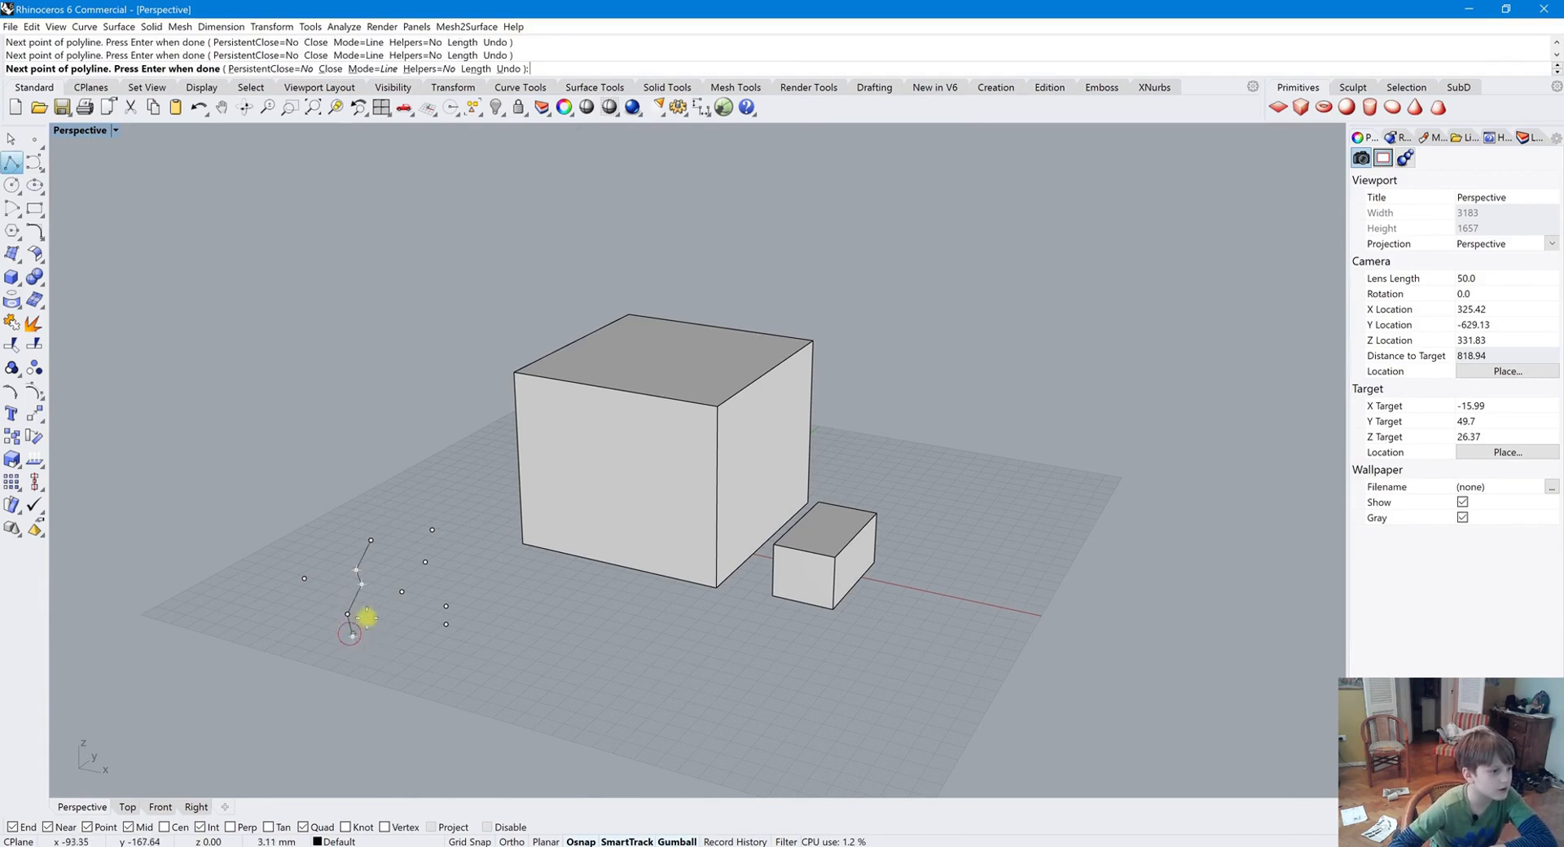
right_drag(363, 622, 489, 663)
key(Return)
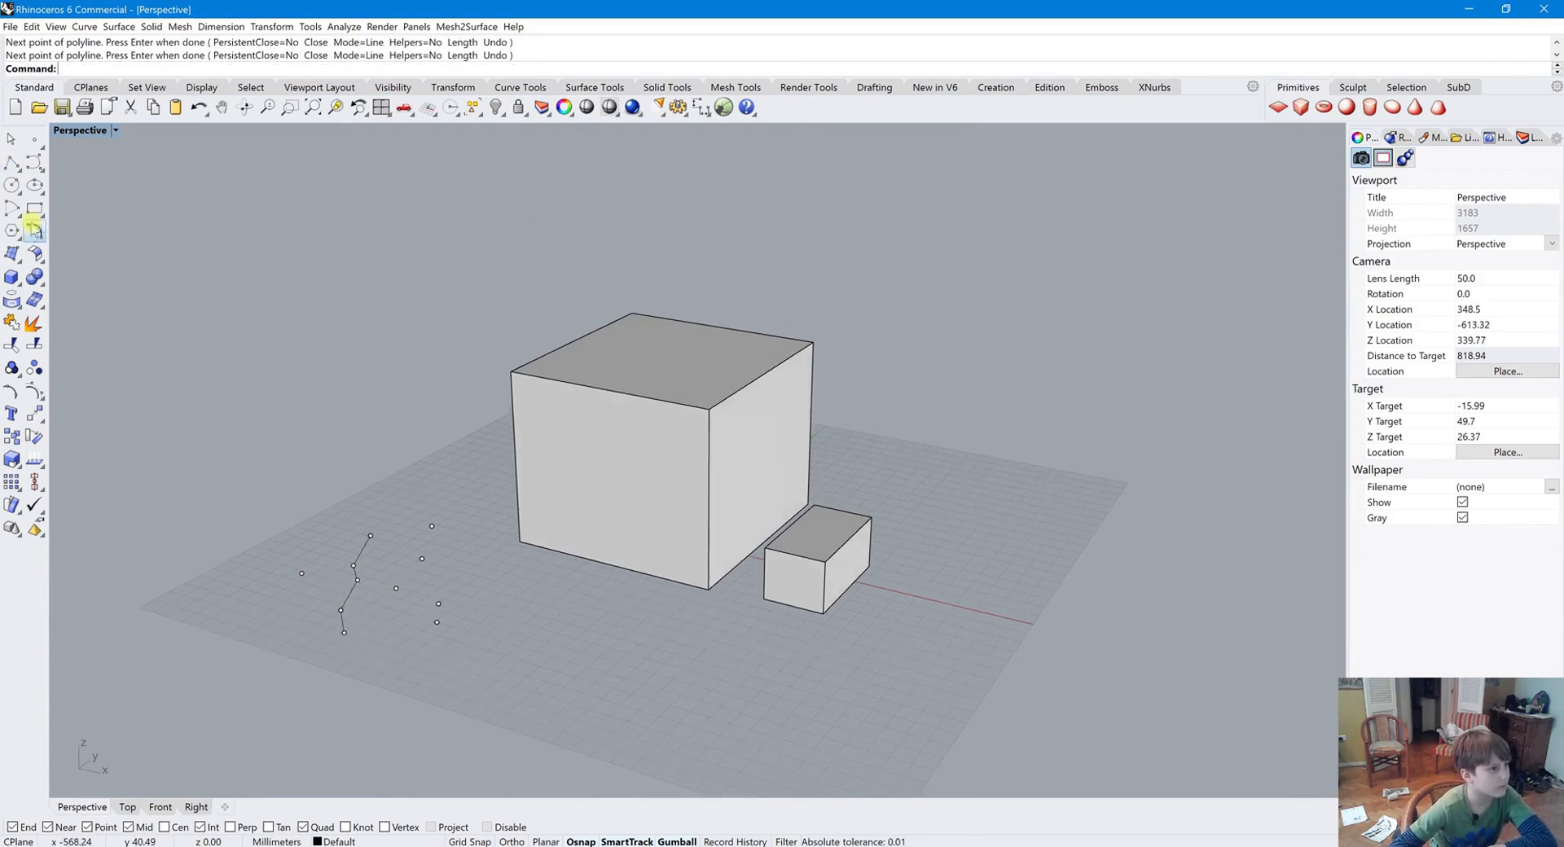
Draw a line segment between the leftmost point and the polyline's lower end
right_click(13, 163)
click(300, 572)
click(345, 633)
right_click(246, 645)
Drag the line segment away and undo the move
drag(323, 603, 251, 625)
key(ctrl+z)
click(360, 652)
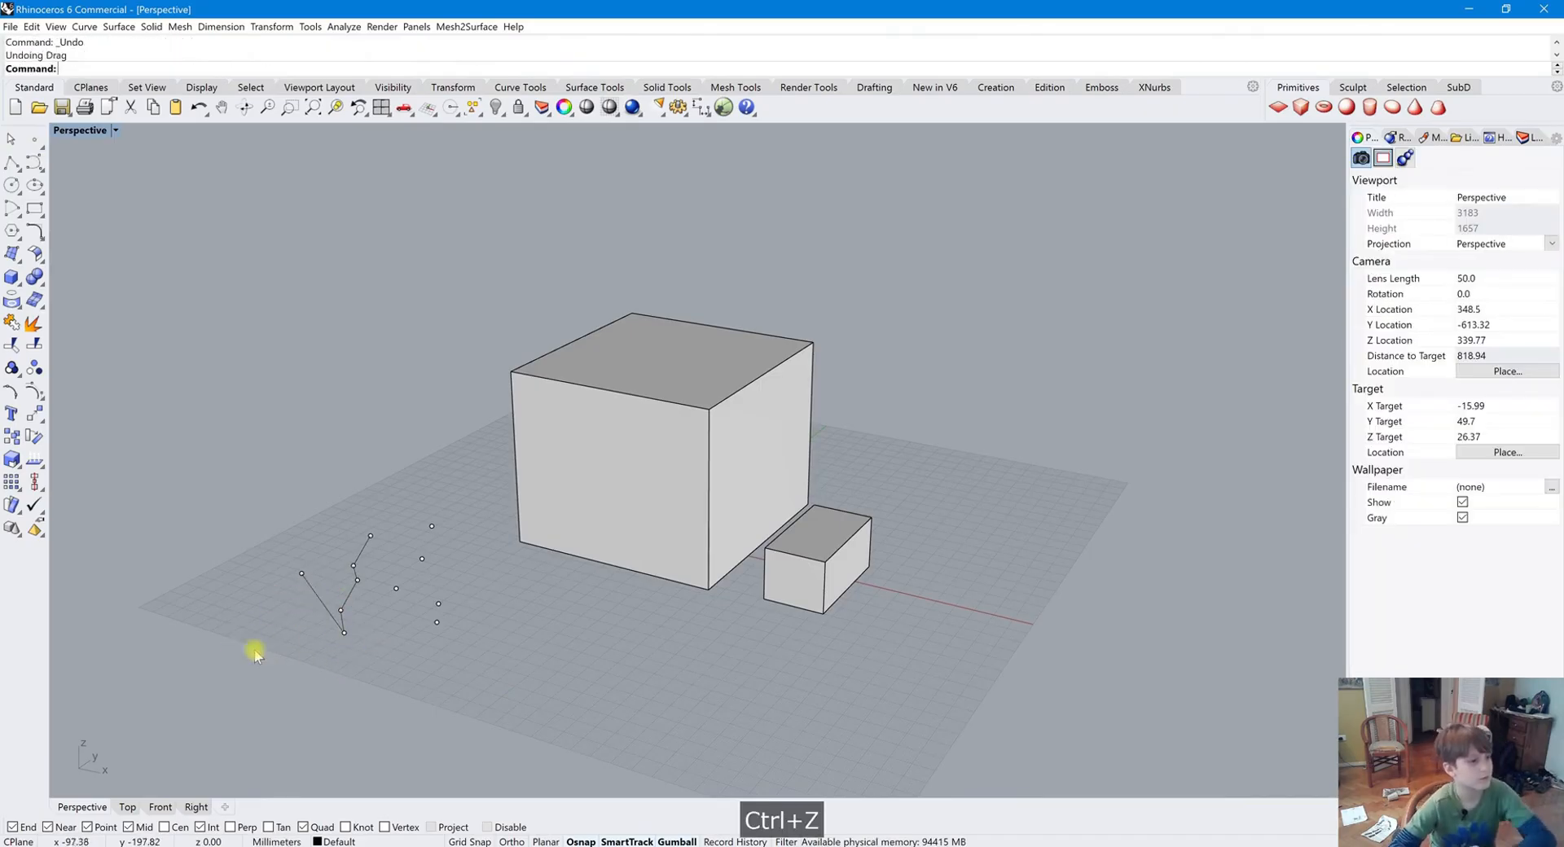
Delete the line segment and the leftmost point it started from
click(316, 599)
key(Delete)
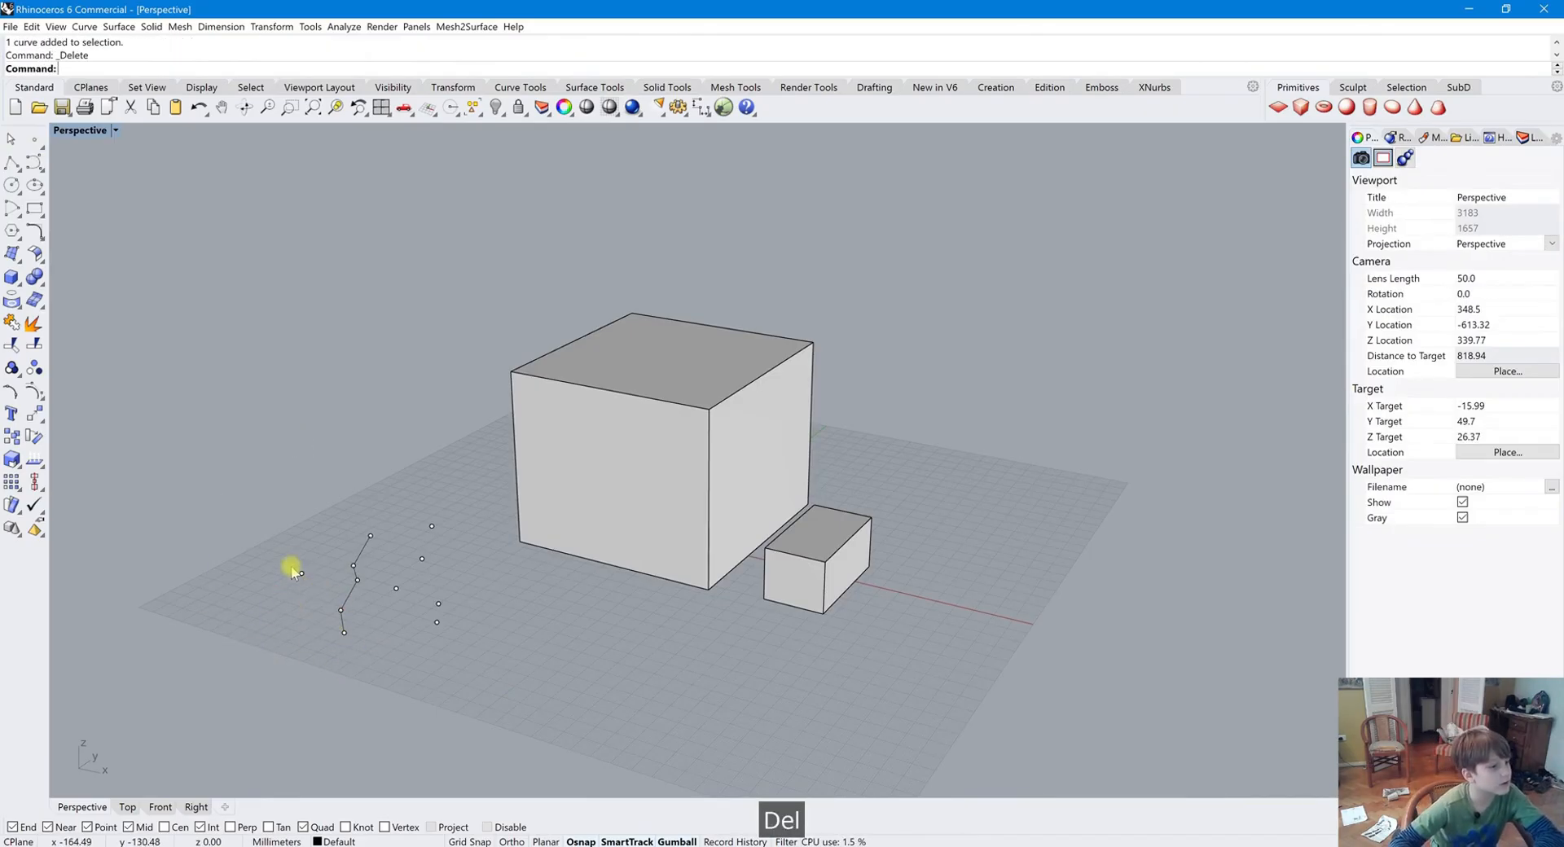
drag(263, 513, 306, 601)
key(Delete)
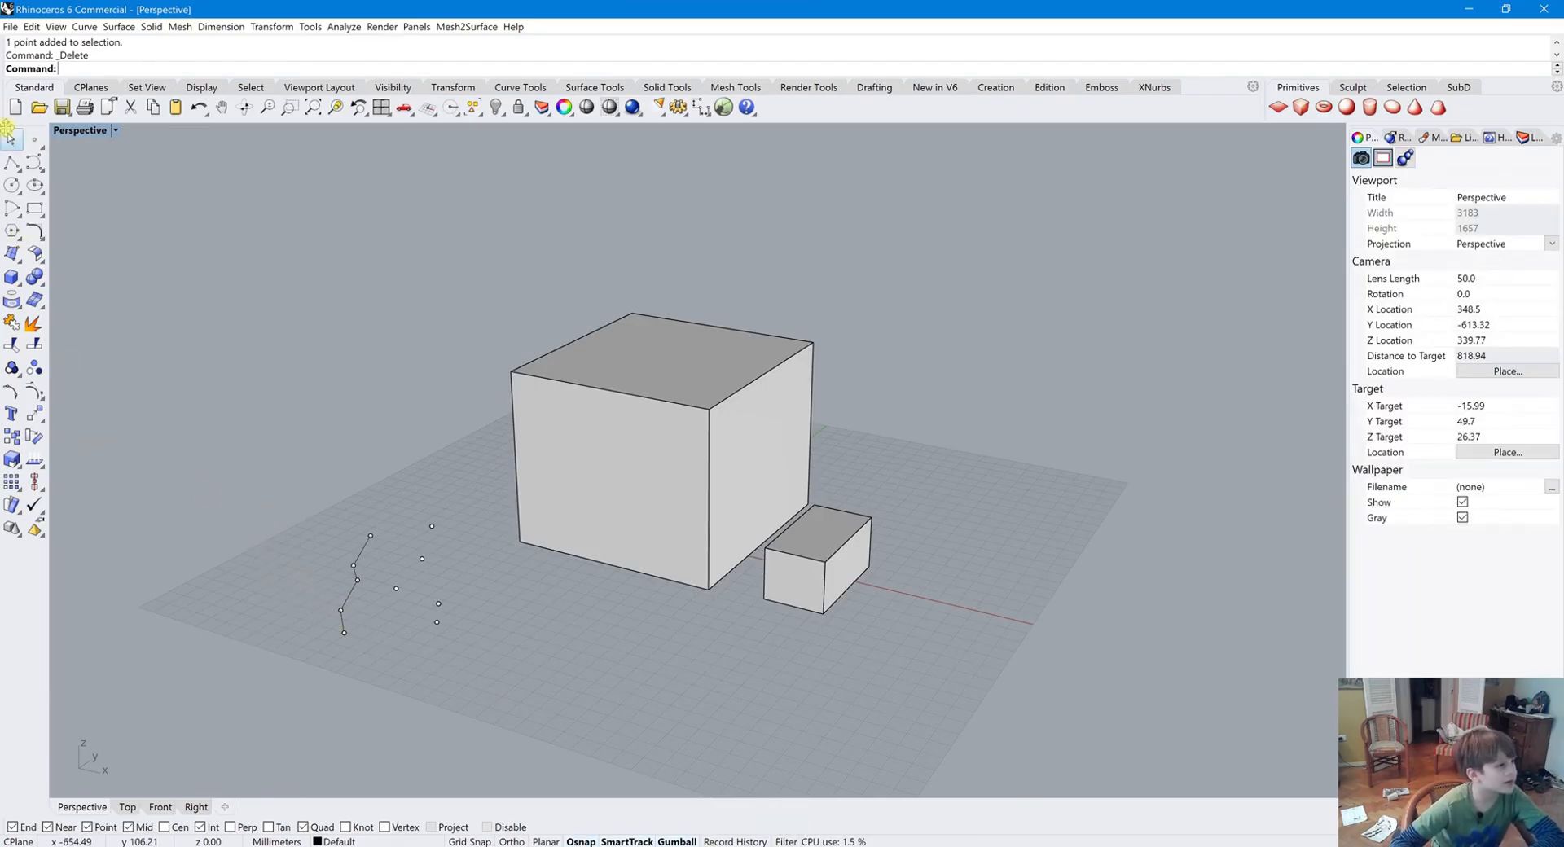
Draw a control point curve through the five right-hand points
click(38, 159)
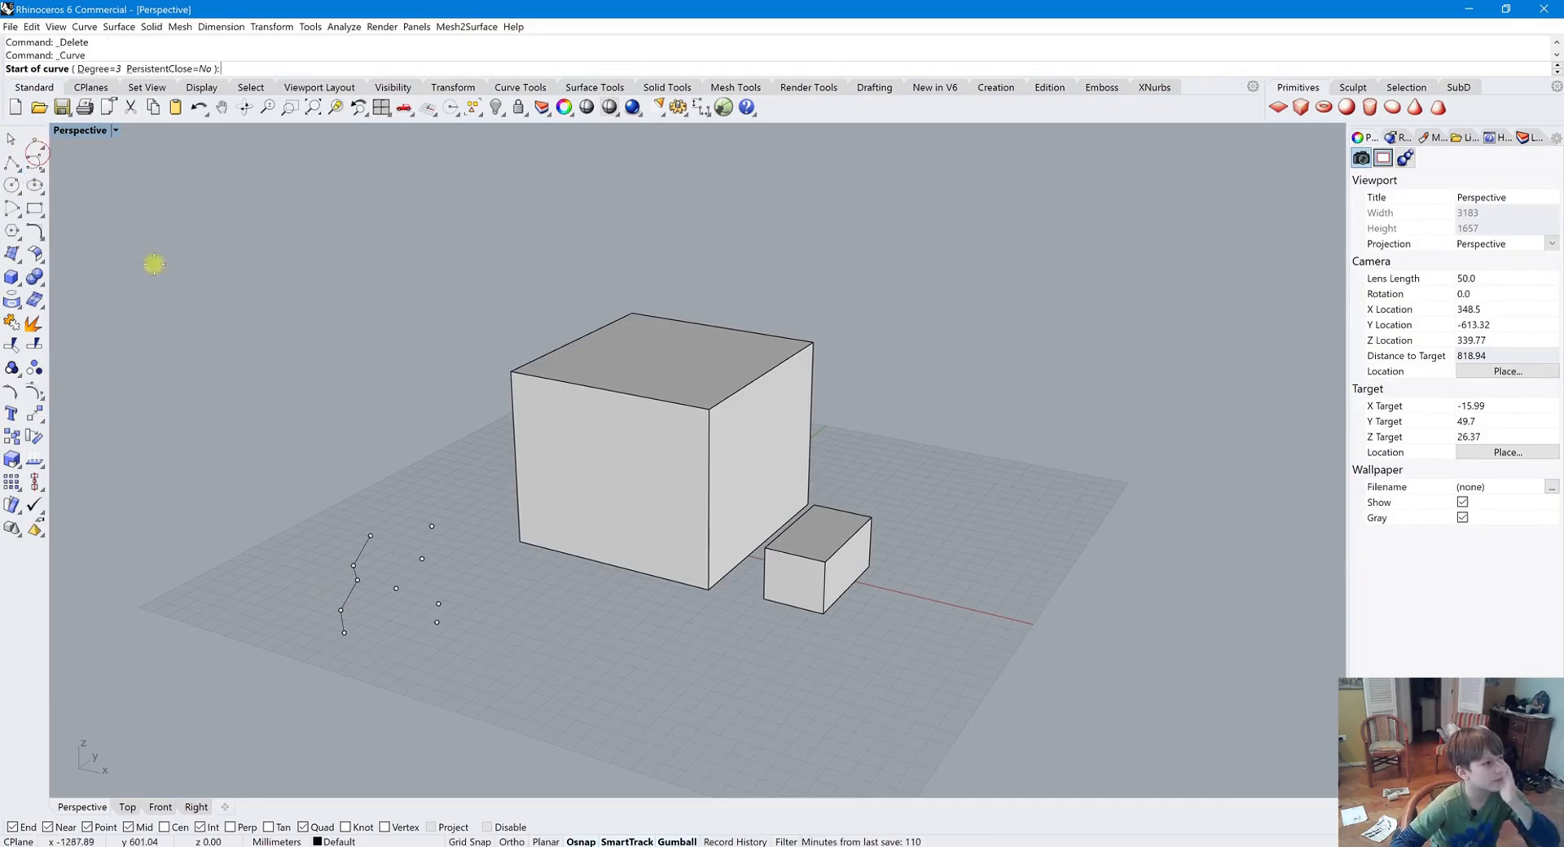
click(430, 527)
click(421, 559)
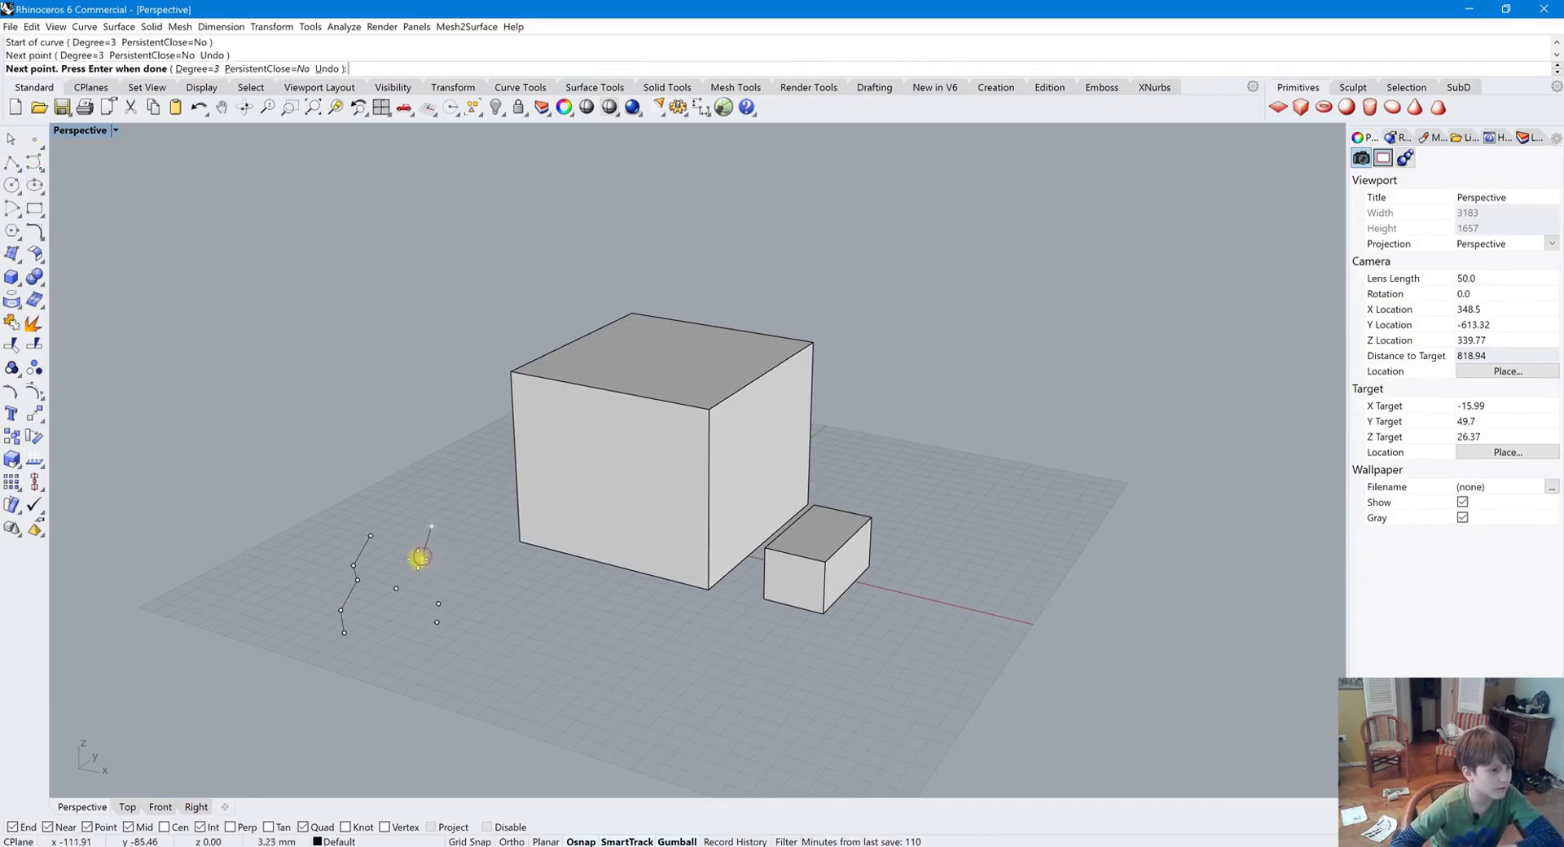
click(396, 588)
click(439, 603)
click(436, 622)
key(Return)
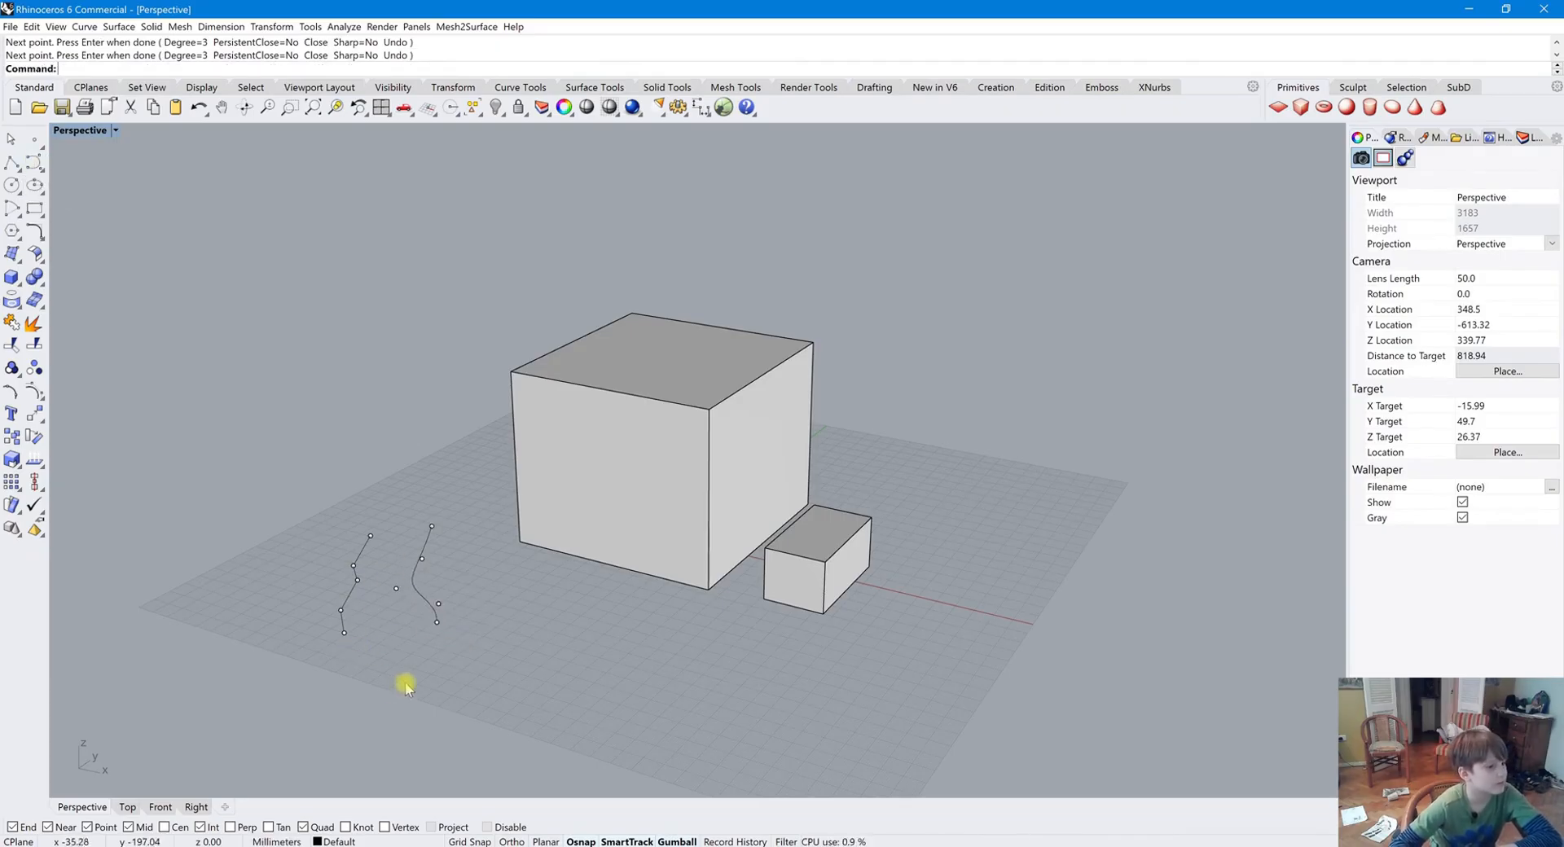
Detach the Curve tools flyout as a floating palette in the viewport
click(41, 164)
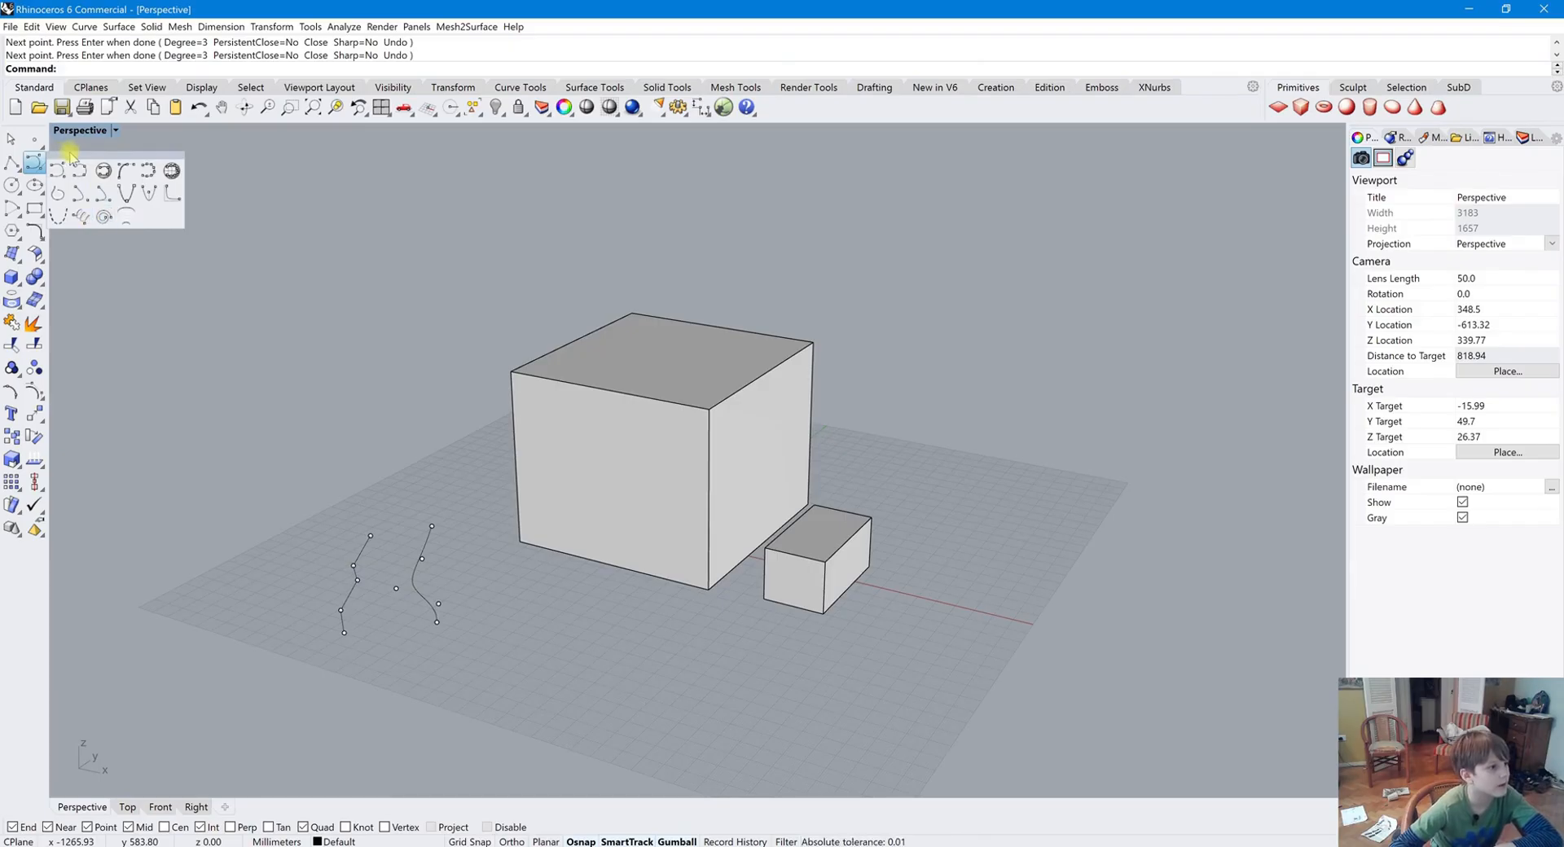
drag(71, 155, 1164, 146)
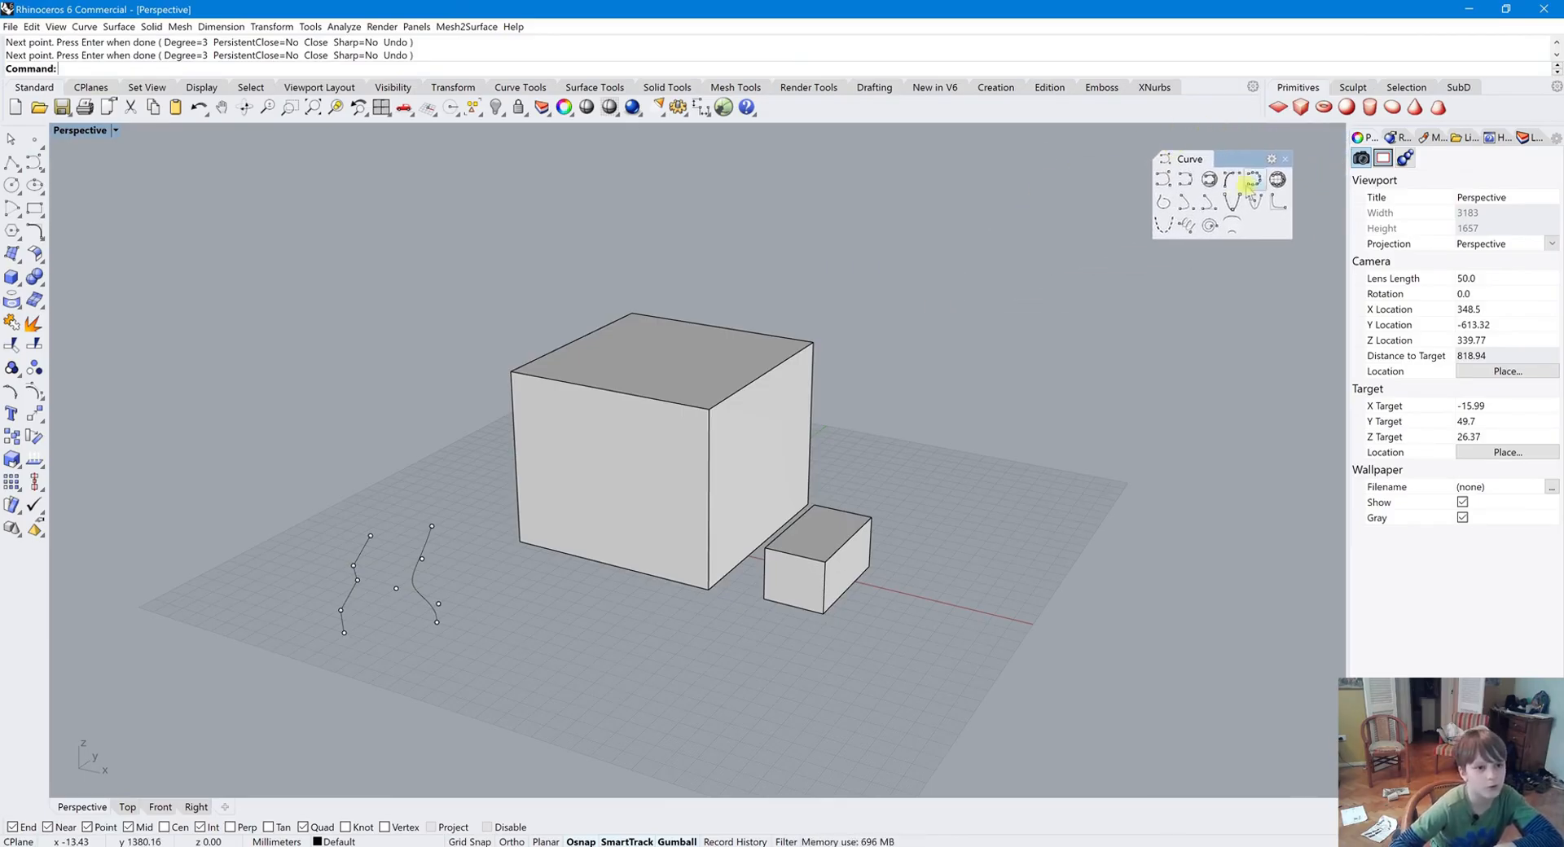
Place eight more points on the grid beyond the existing curves
mouse_move(464, 457)
right_down()
mouse_move(523, 461)
mouse_move(477, 481)
right_up()
right_click(34, 139)
click(468, 449)
click(454, 472)
click(437, 496)
click(398, 560)
click(487, 522)
click(404, 514)
click(479, 501)
click(497, 475)
key(Return)
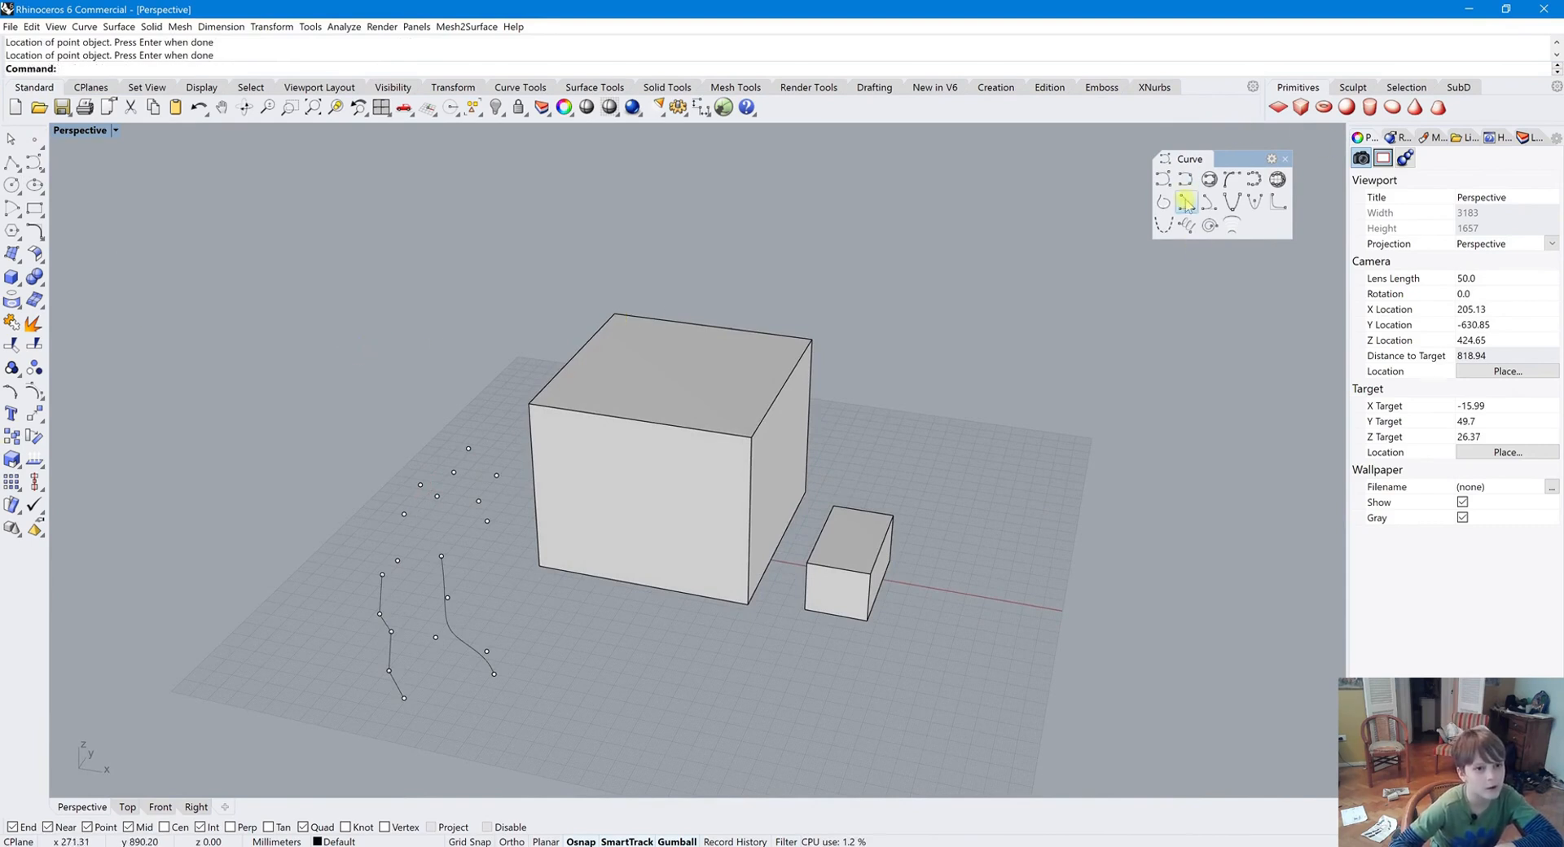
Draw a control point curve through four of the new points
click(1163, 181)
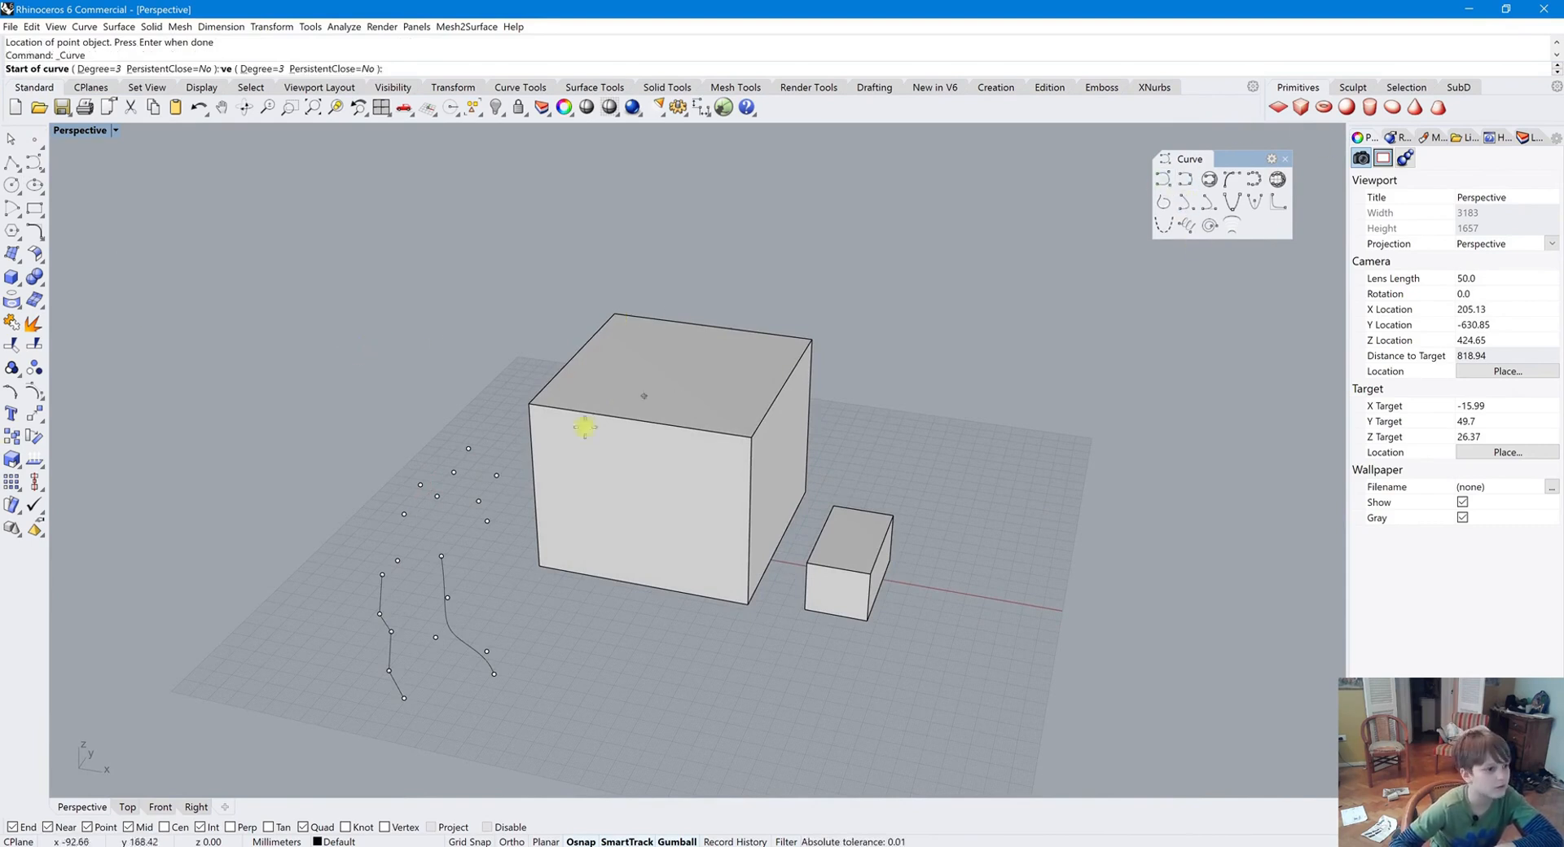
click(469, 450)
click(496, 475)
click(478, 501)
click(486, 521)
right_click(502, 552)
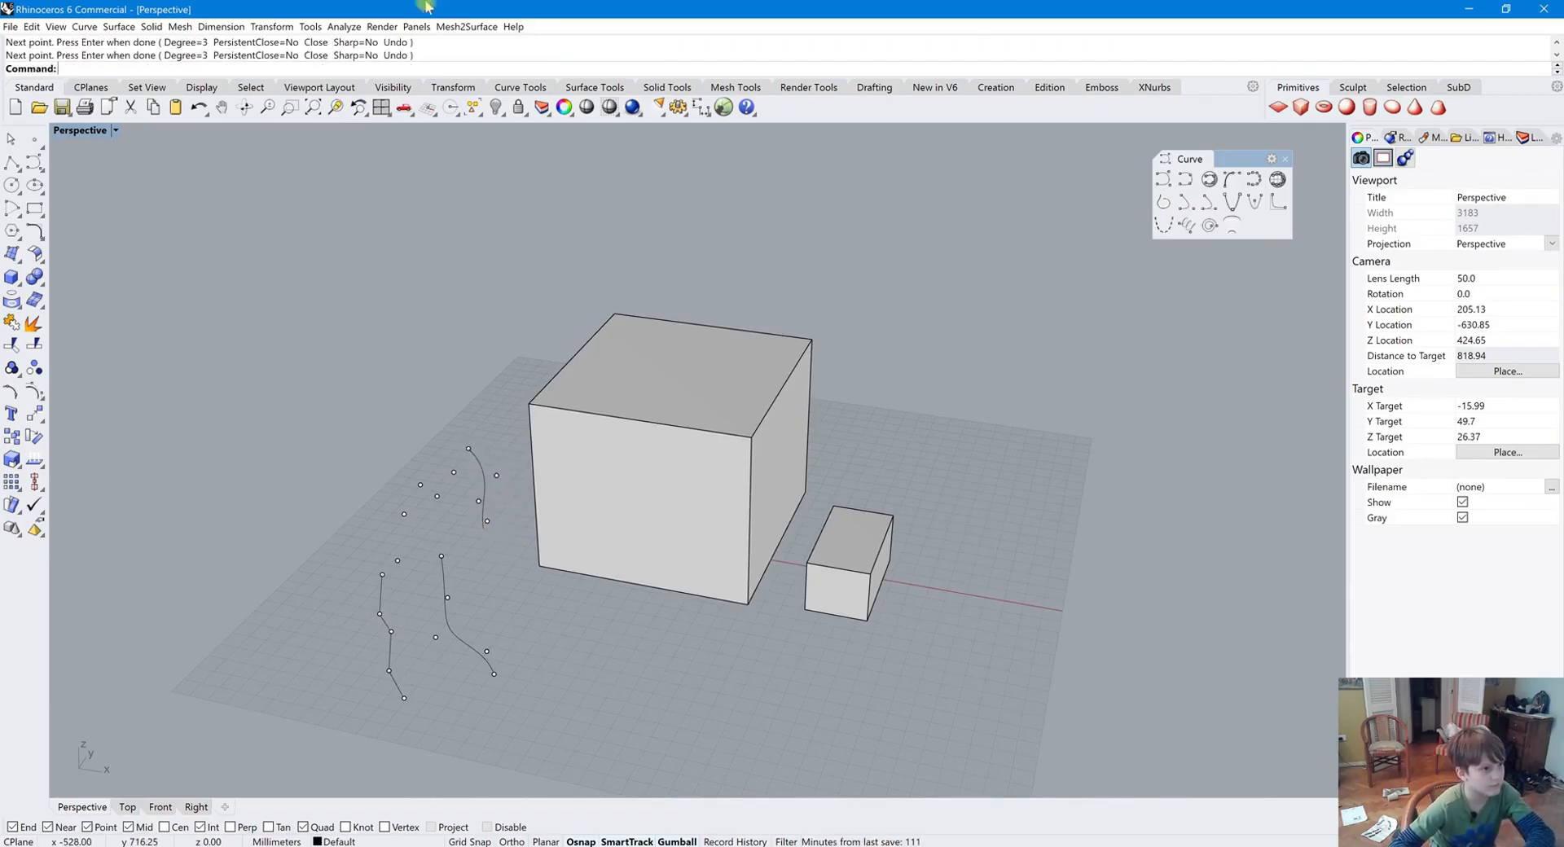
Undo the new curve and points, then redo the right-hand curve
key(ctrl+z)
key(ctrl+z)
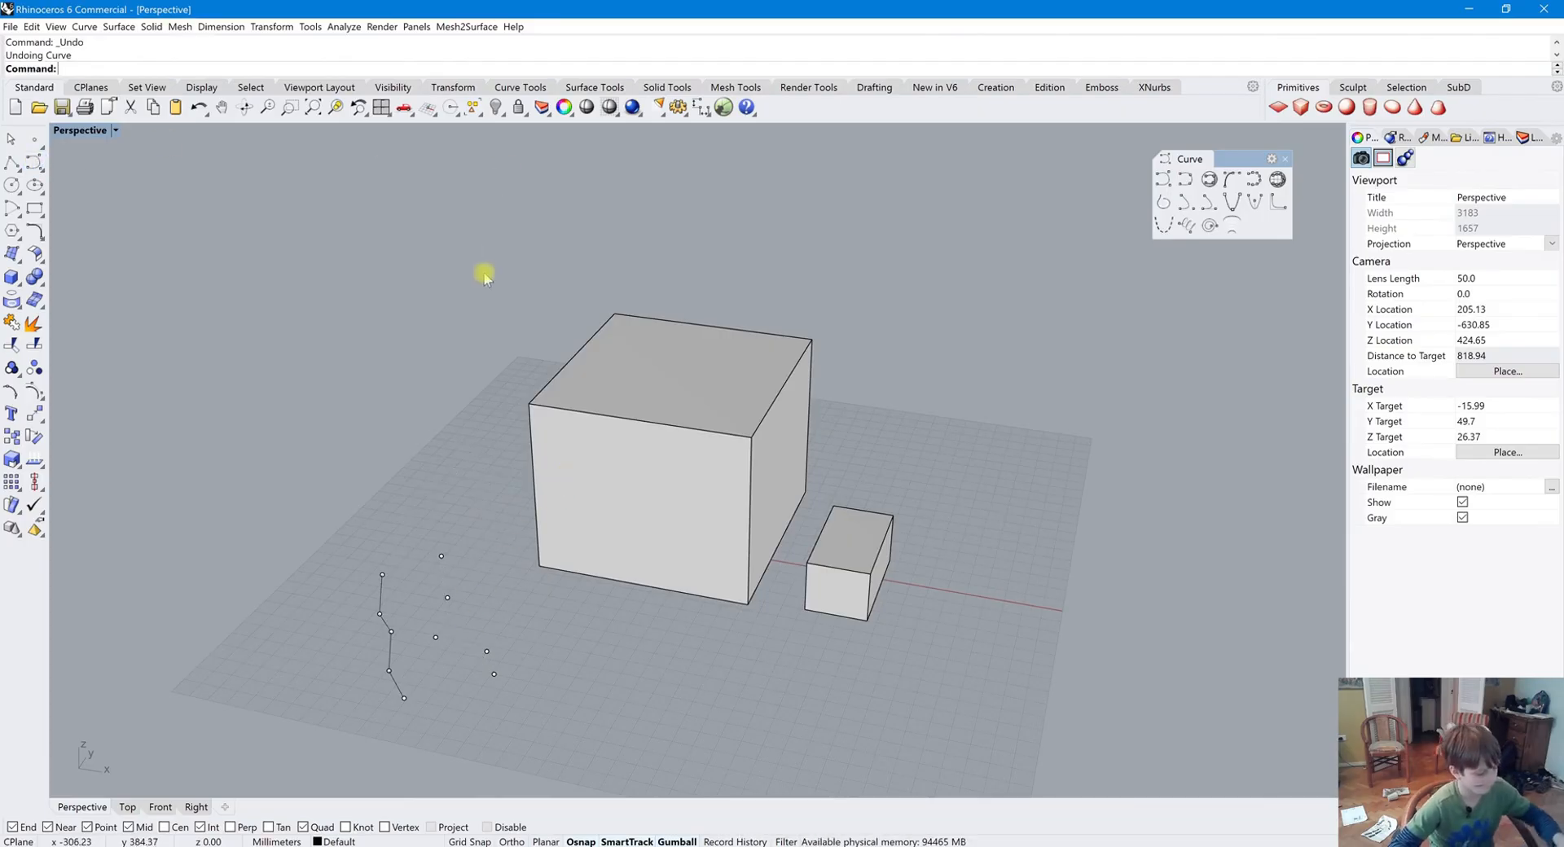
key(ctrl+y)
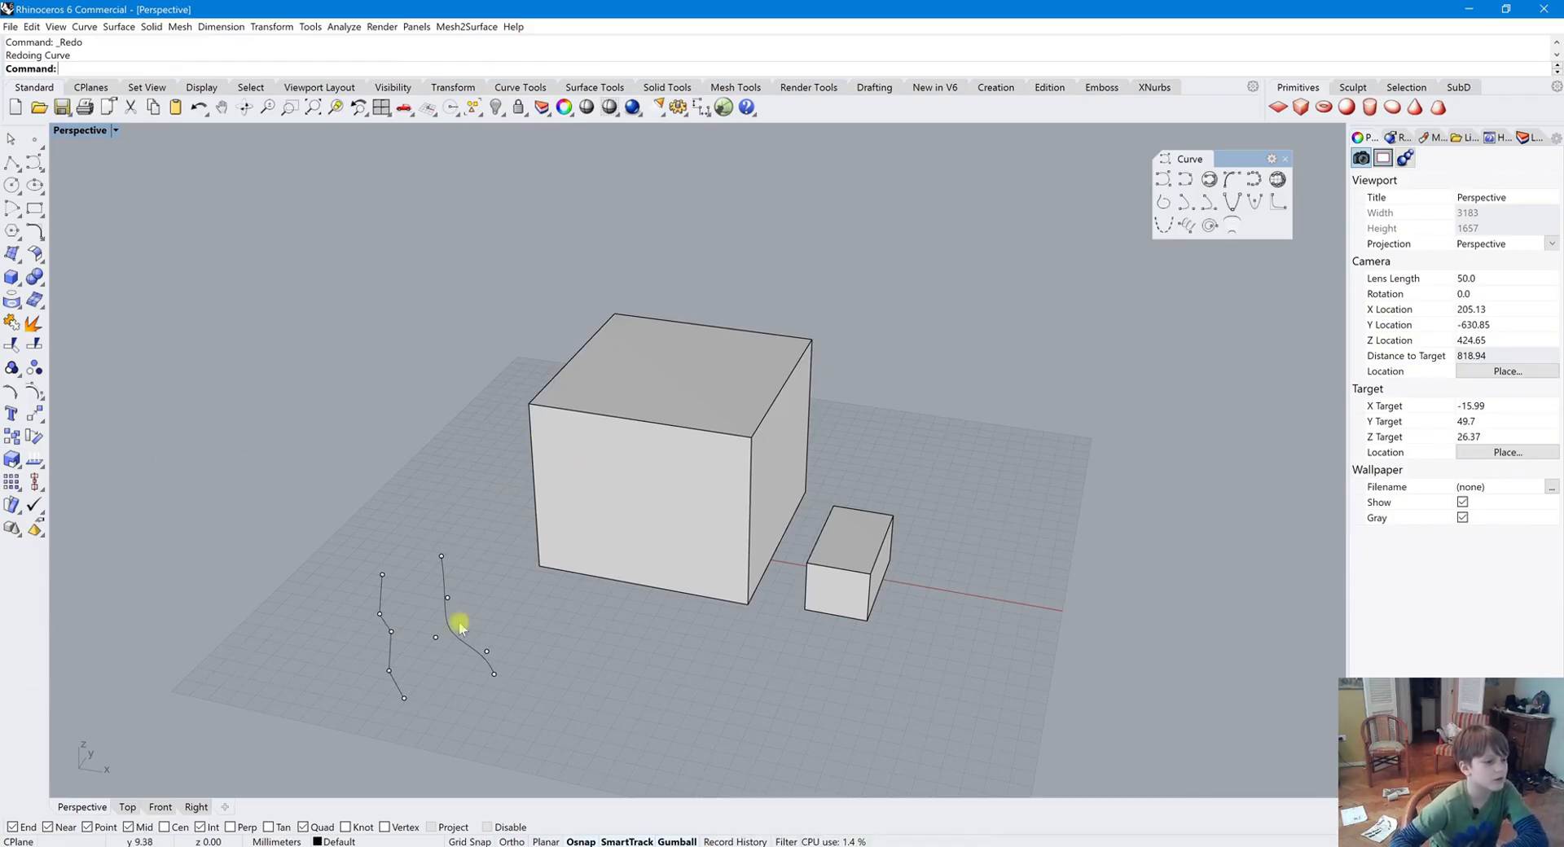
Close the floating palette and join the tops of the polyline and right-hand curve with an adjustable curve blend
click(1284, 158)
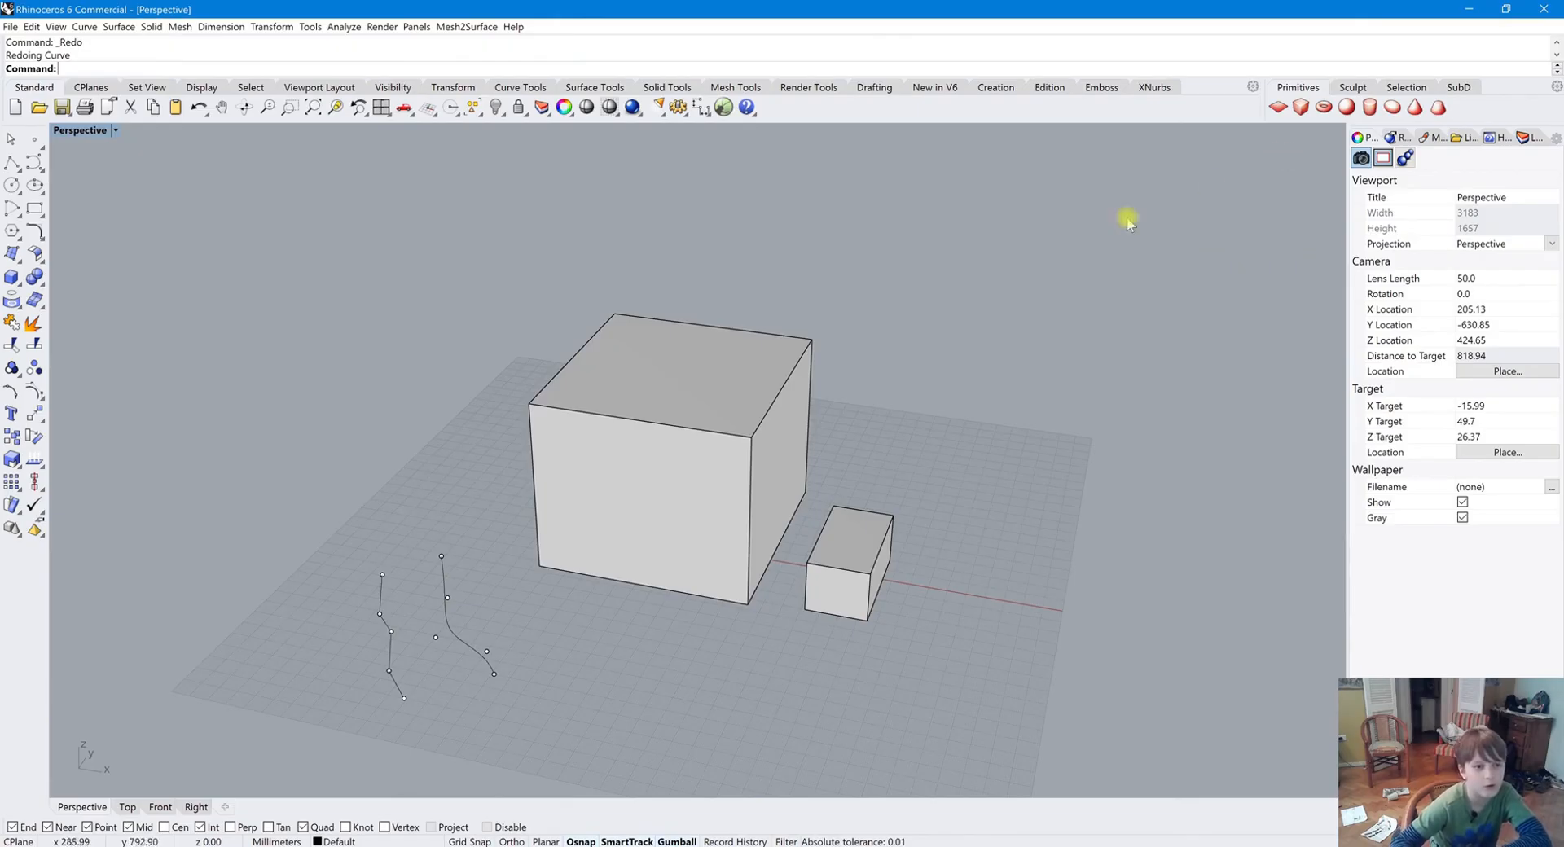
click(36, 234)
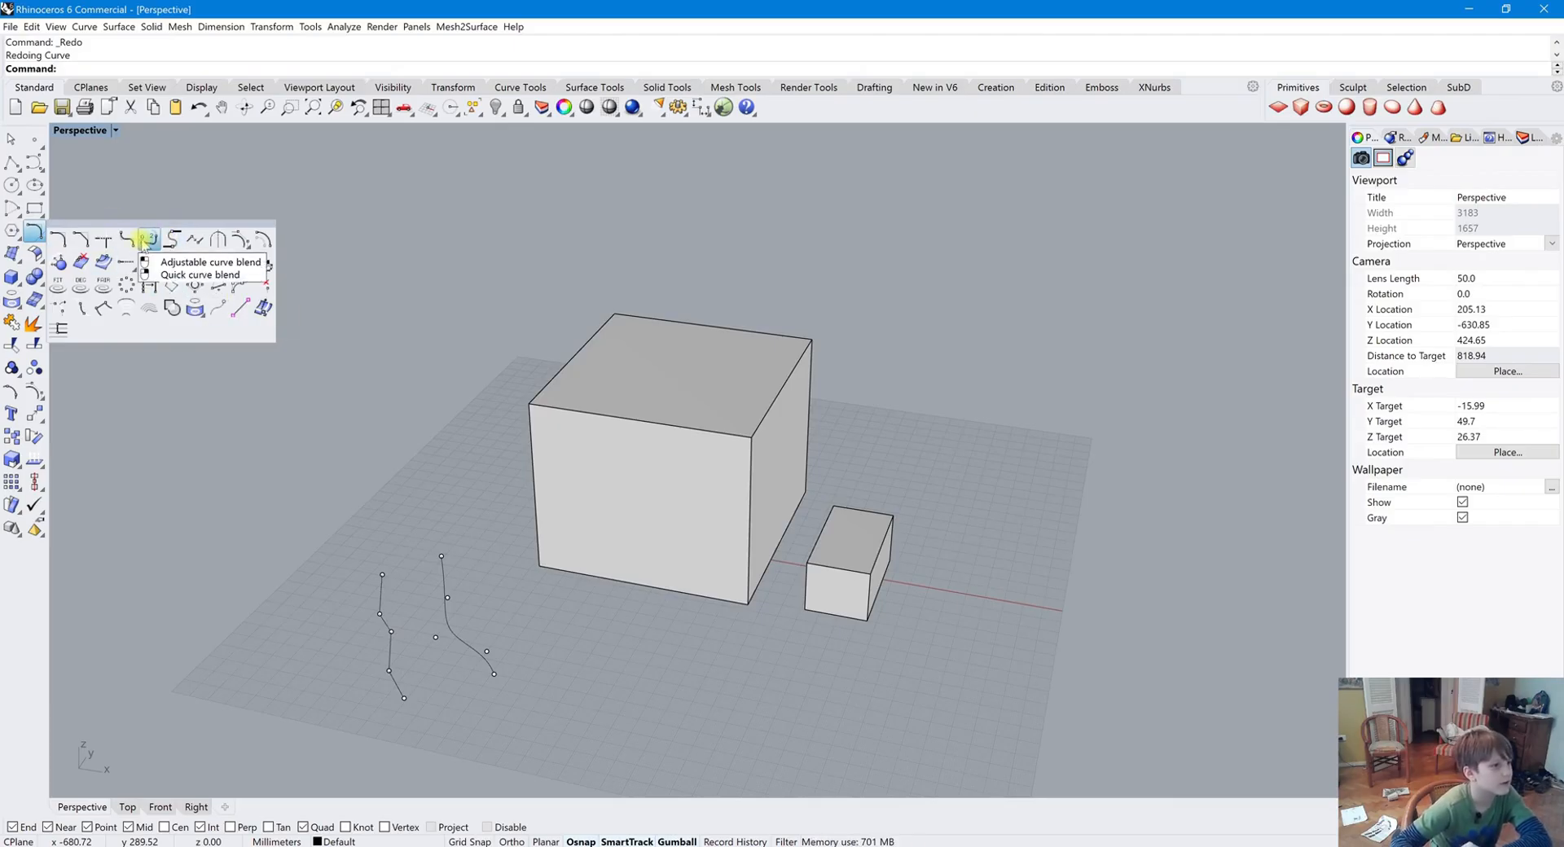
click(148, 241)
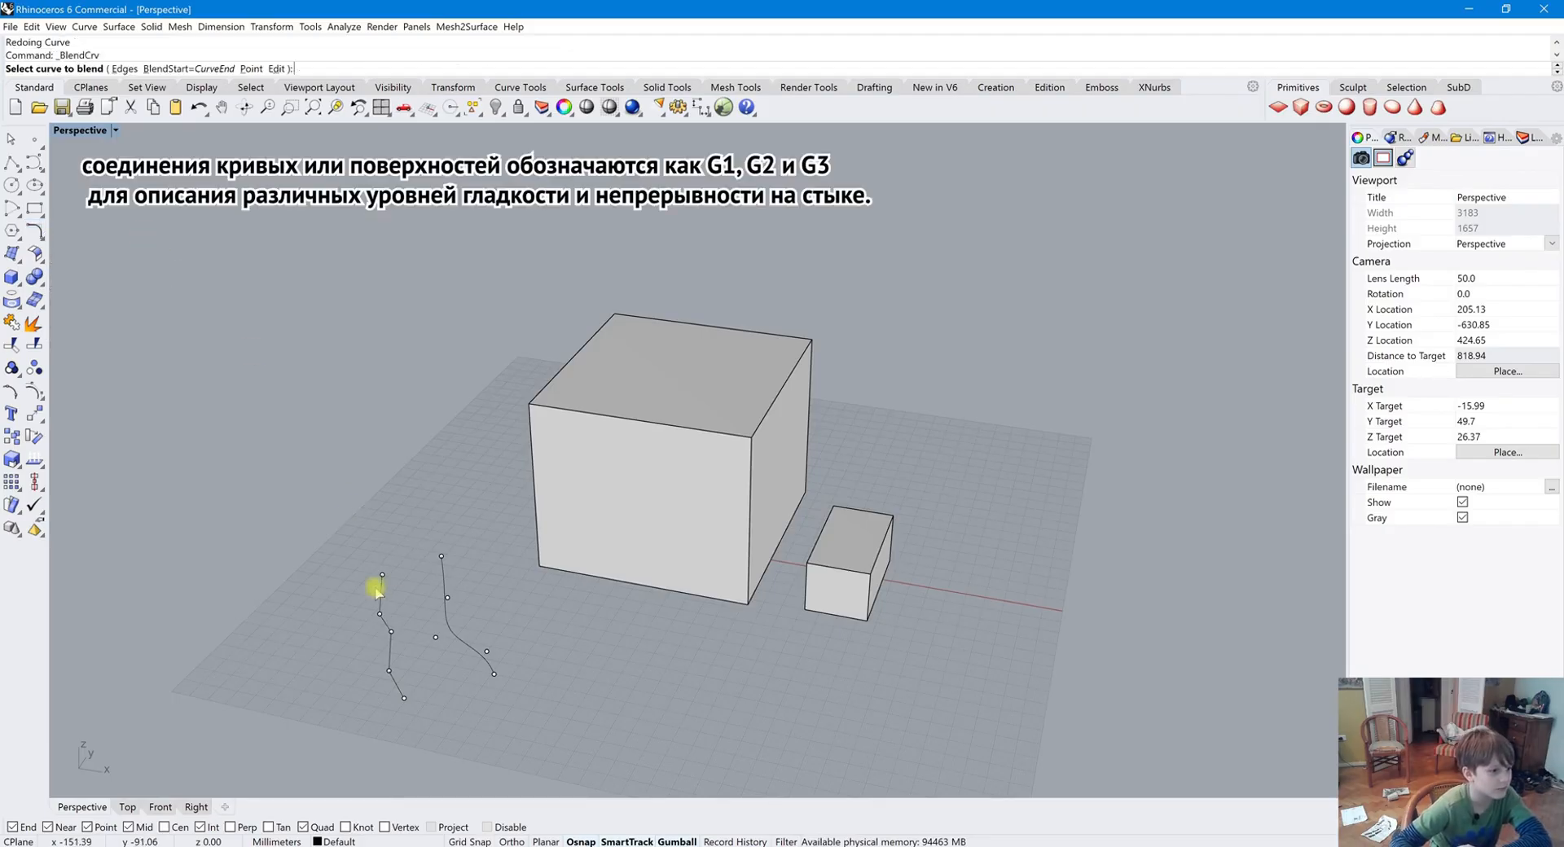
click(443, 572)
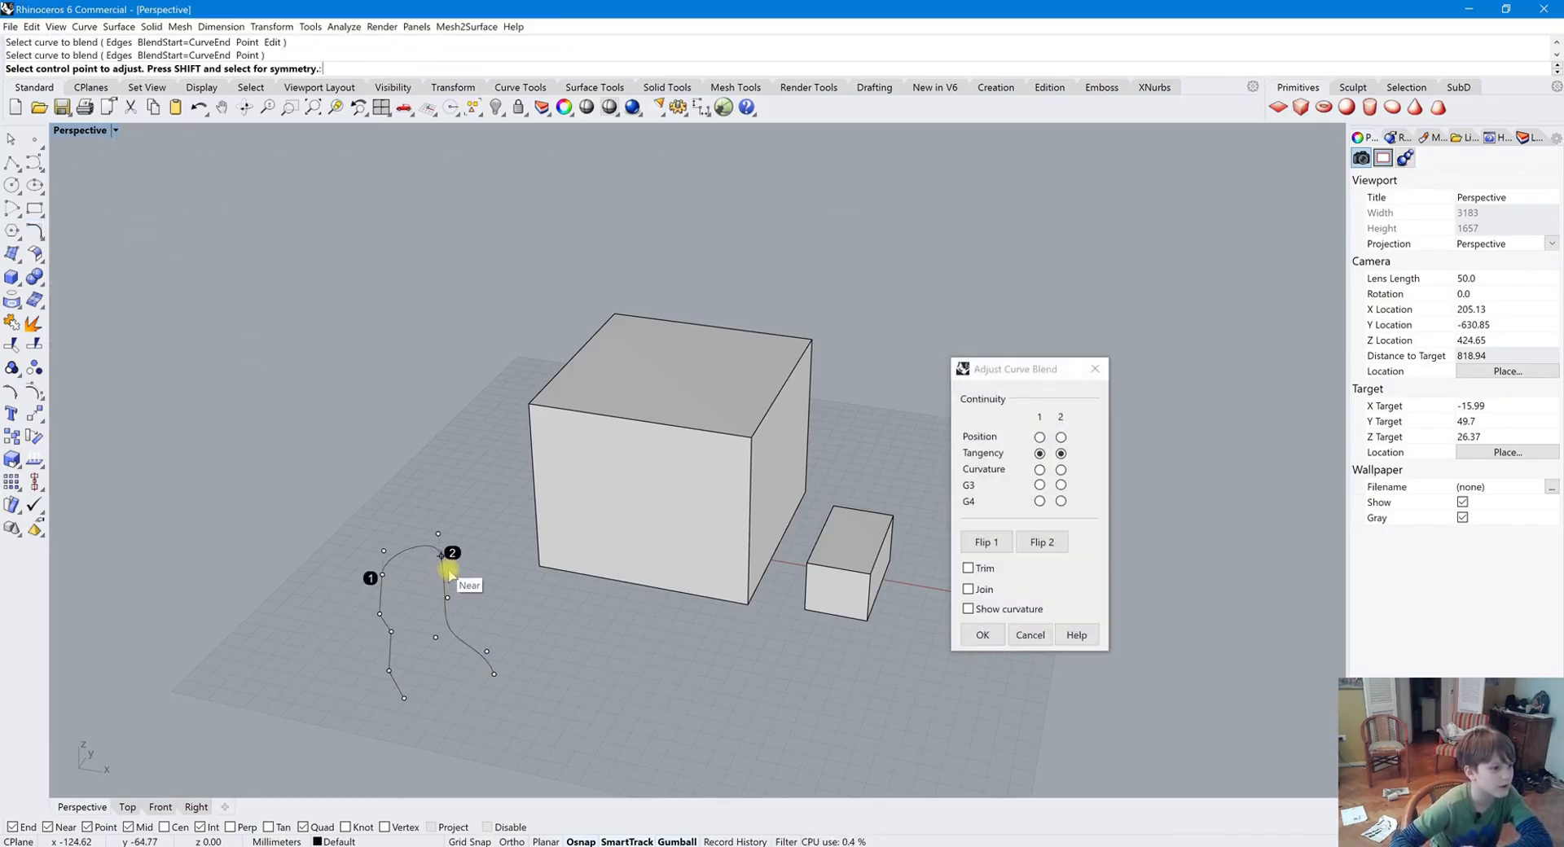
key(Return)
Drag one of the curve's points with the gumball and undo the move
right_drag(459, 623, 523, 611)
scroll(430, 268, down, 4)
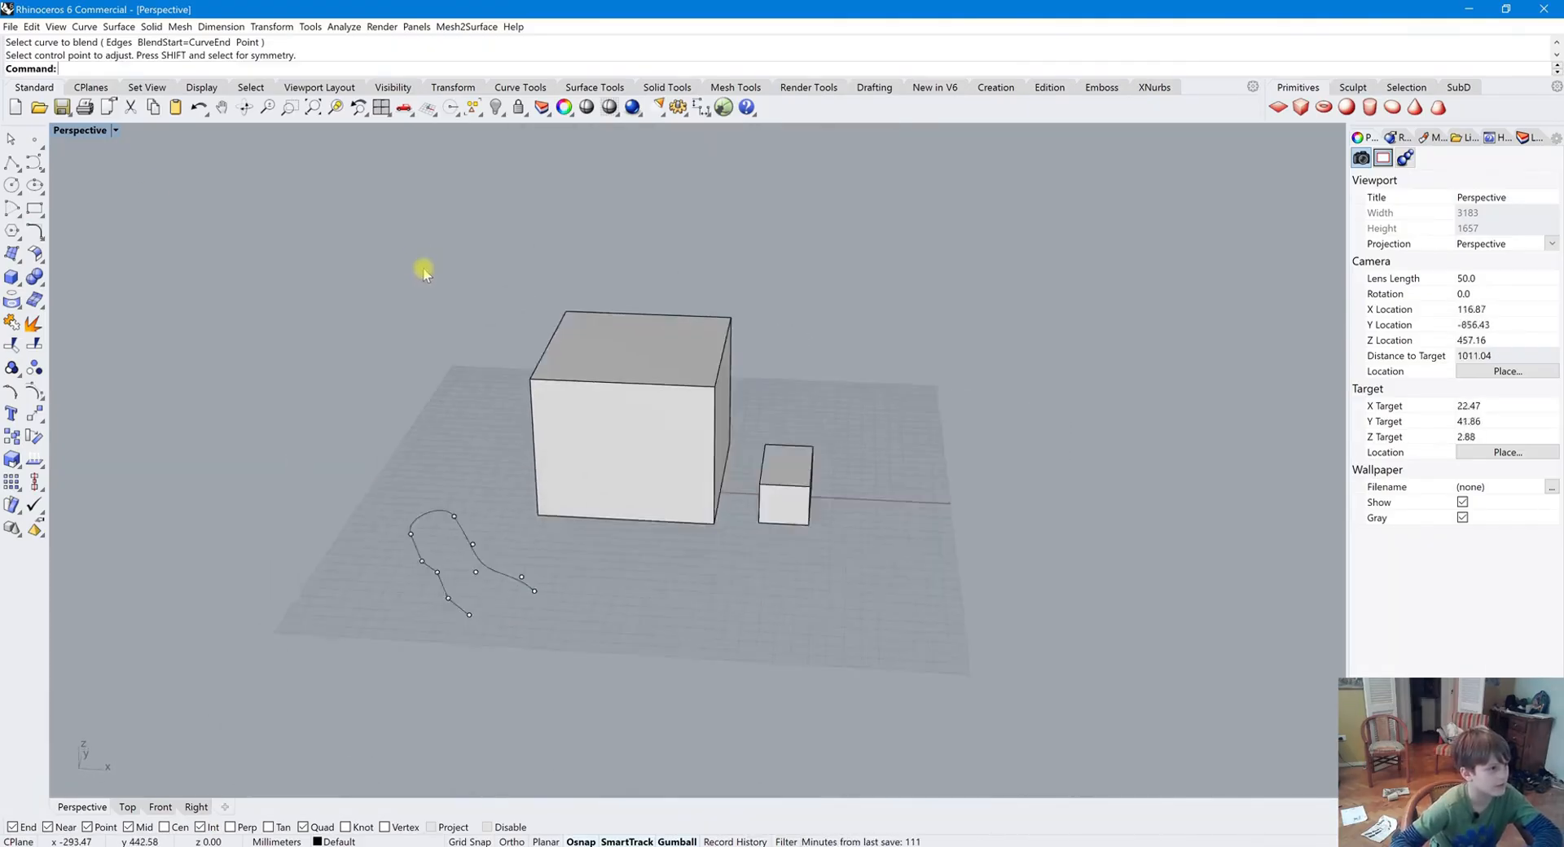
scroll(520, 500, up, 4)
click(511, 537)
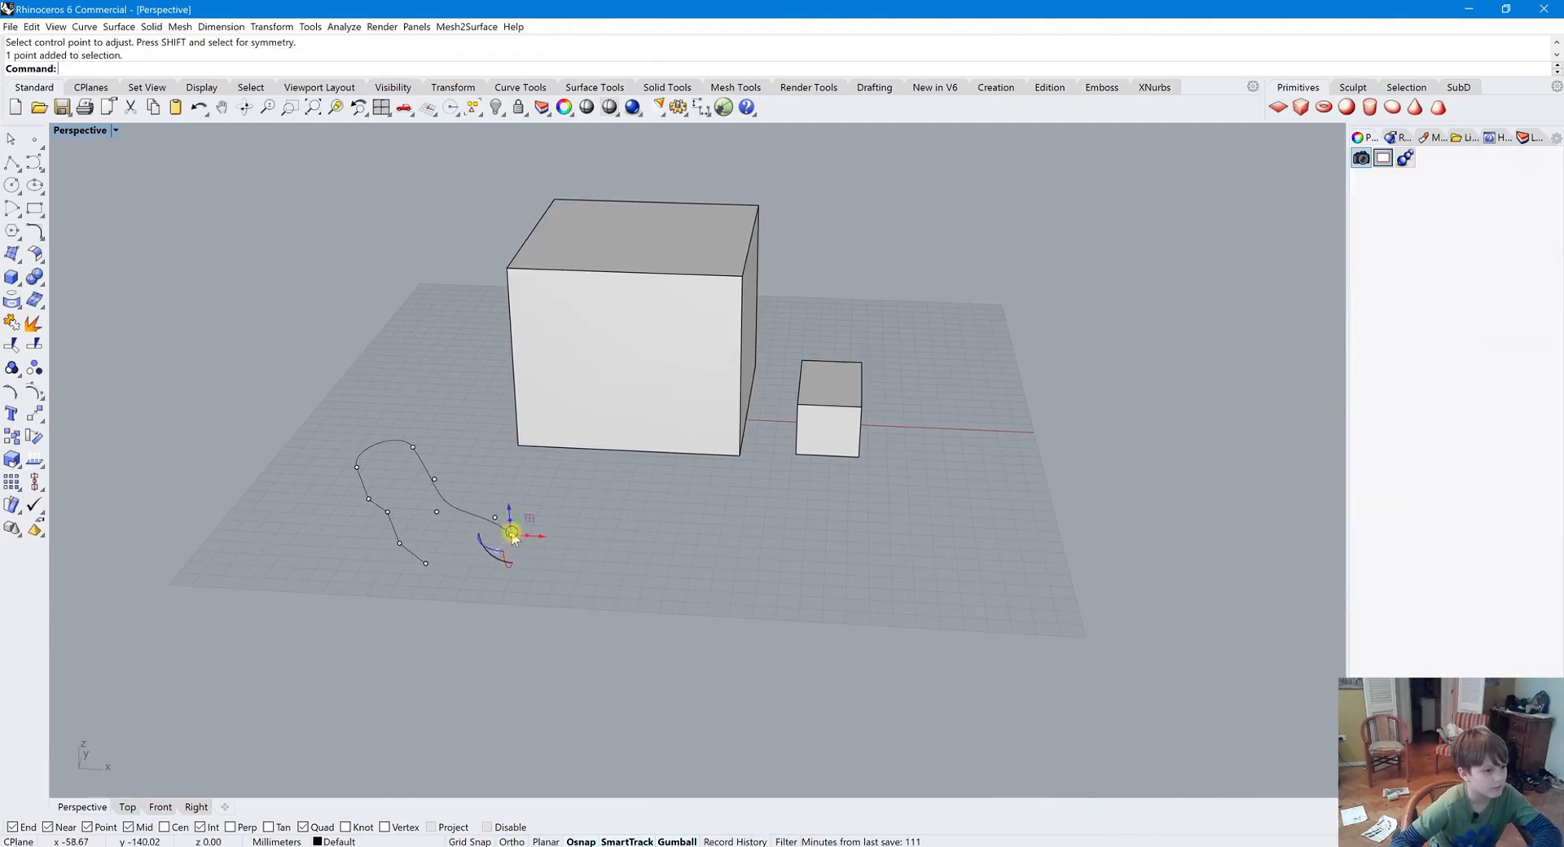
drag(510, 512, 523, 470)
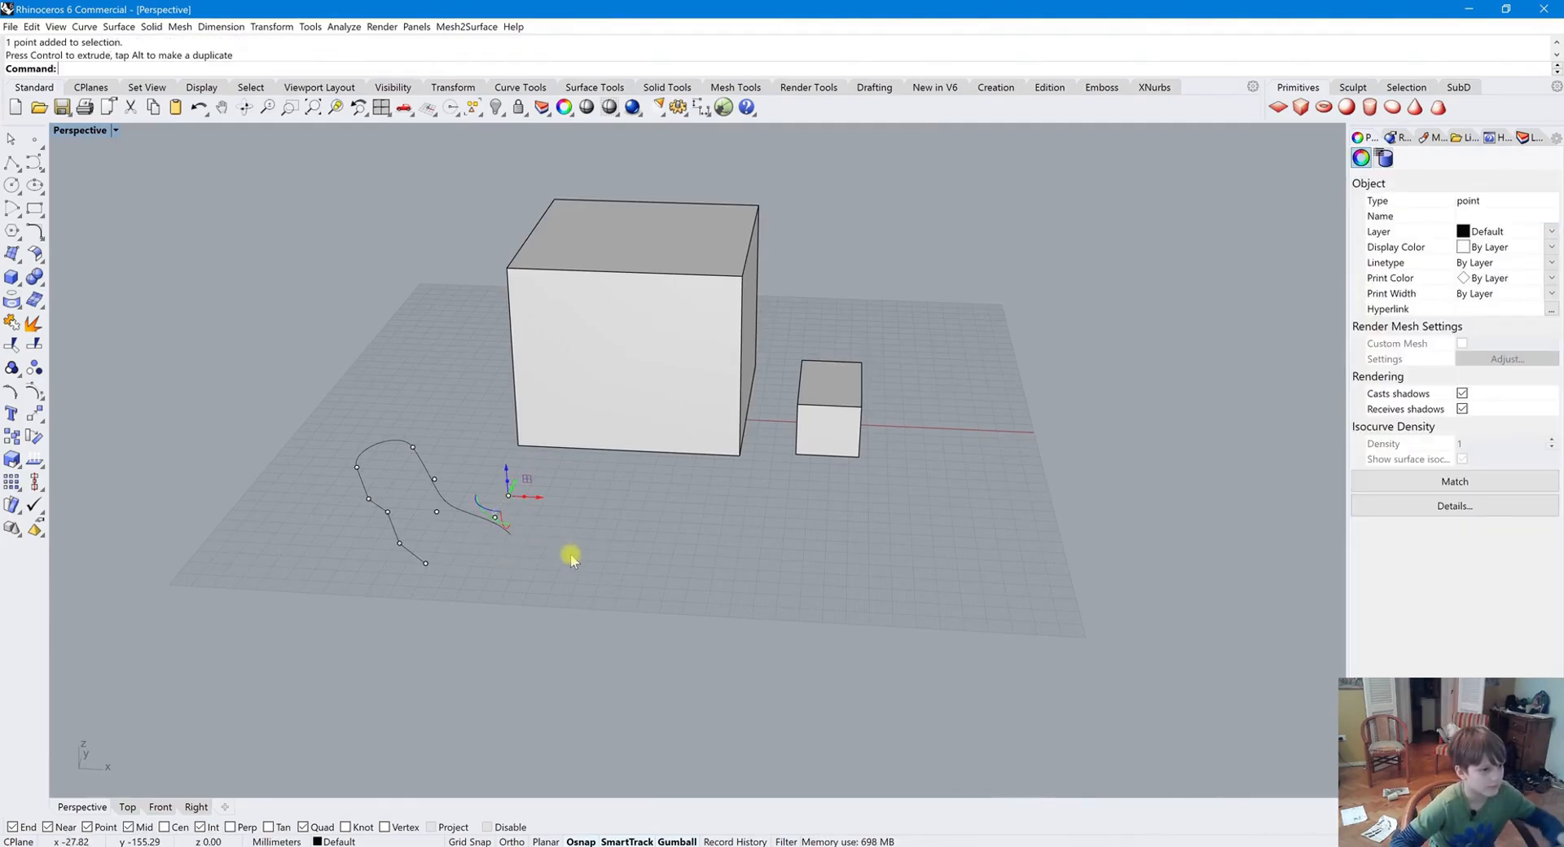
key(ctrl+z)
right_drag(610, 556, 412, 475)
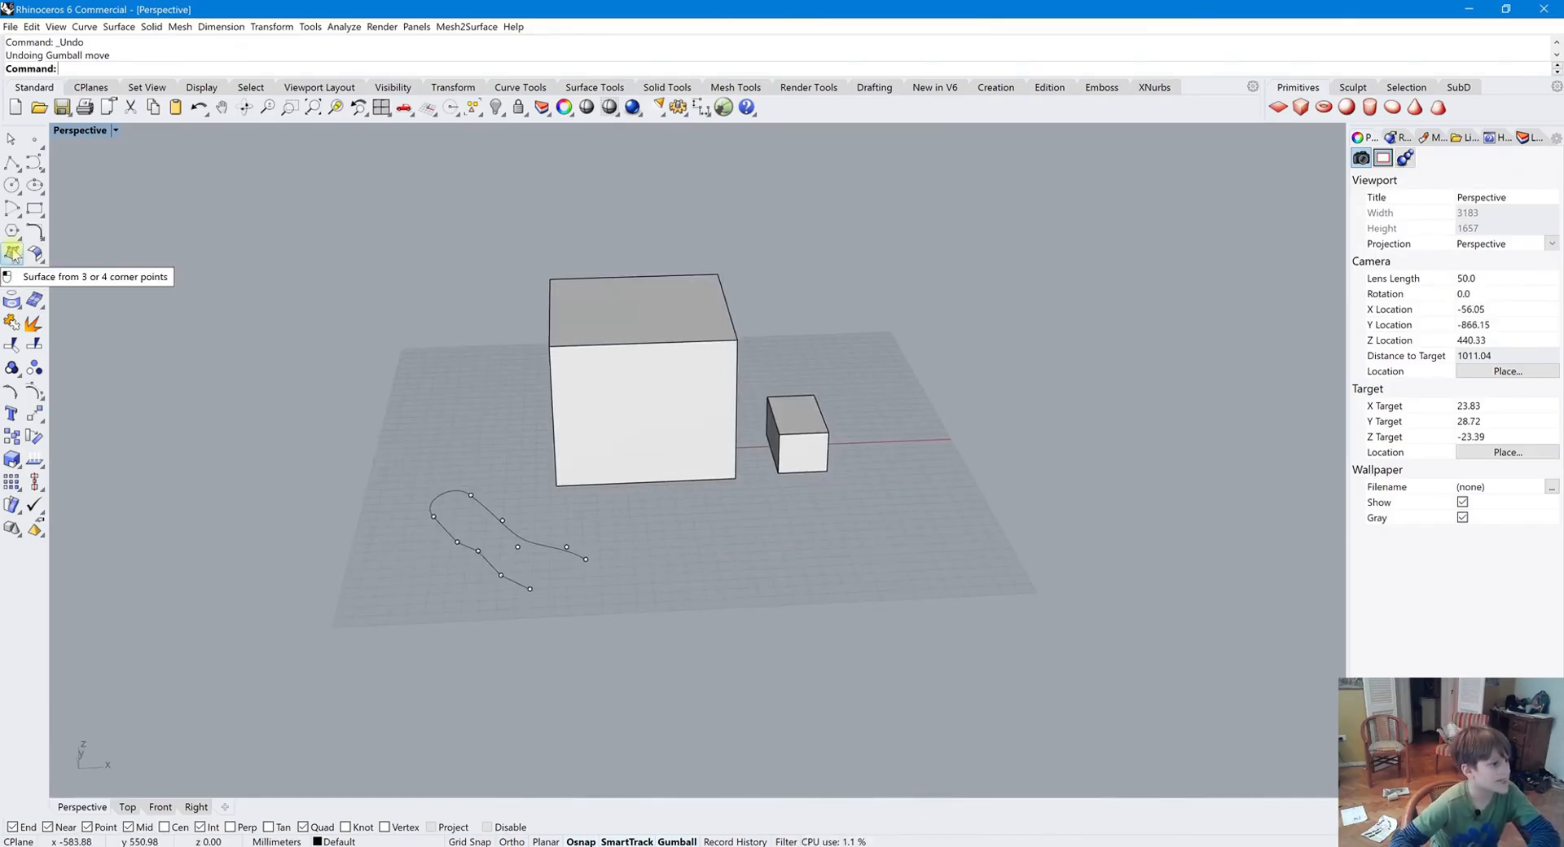
click(13, 253)
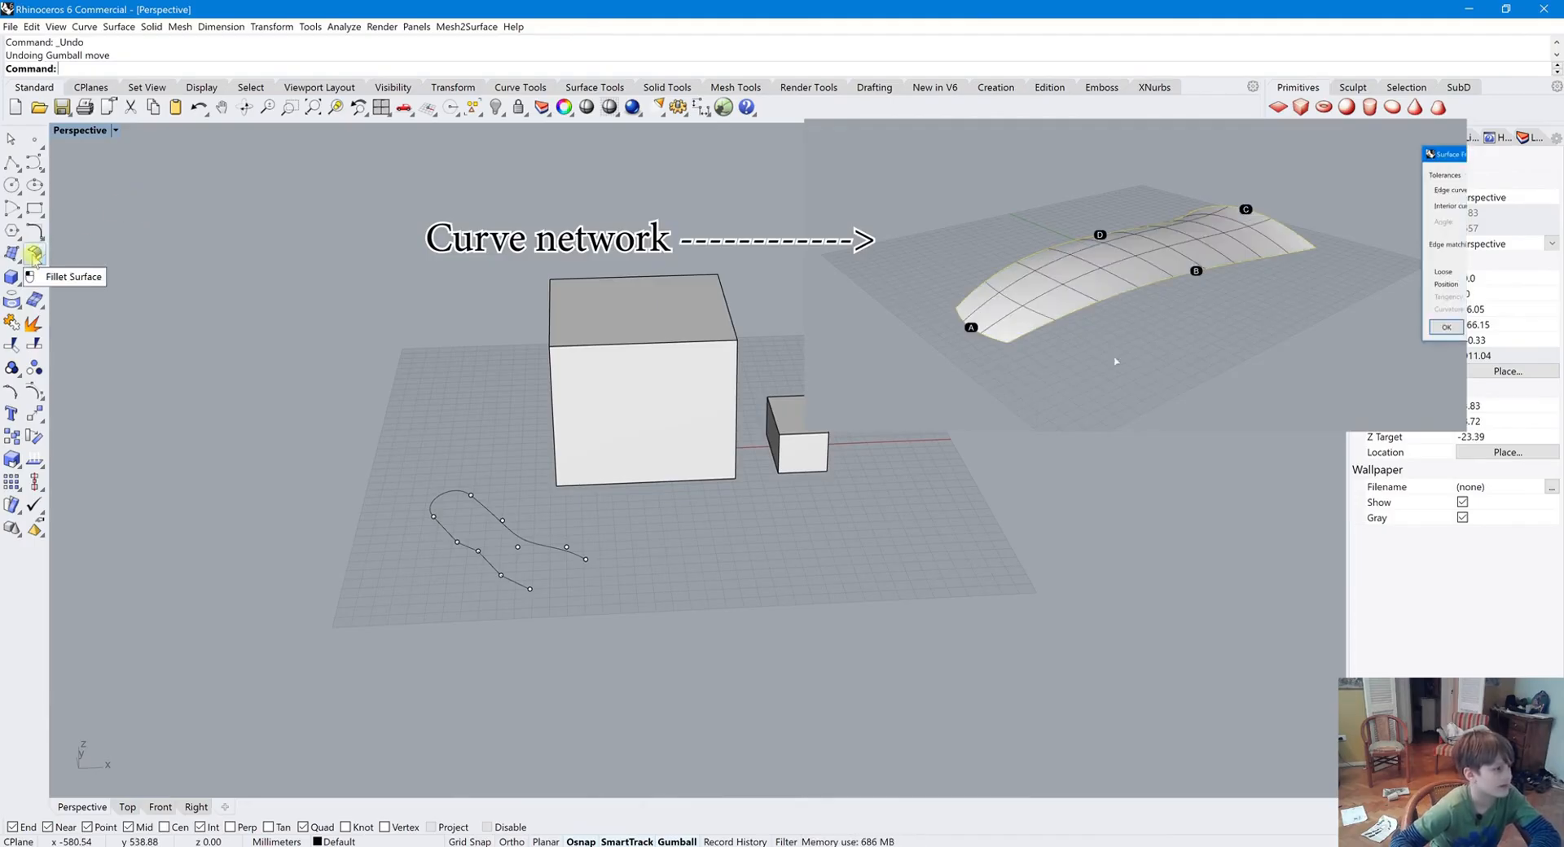
click(37, 256)
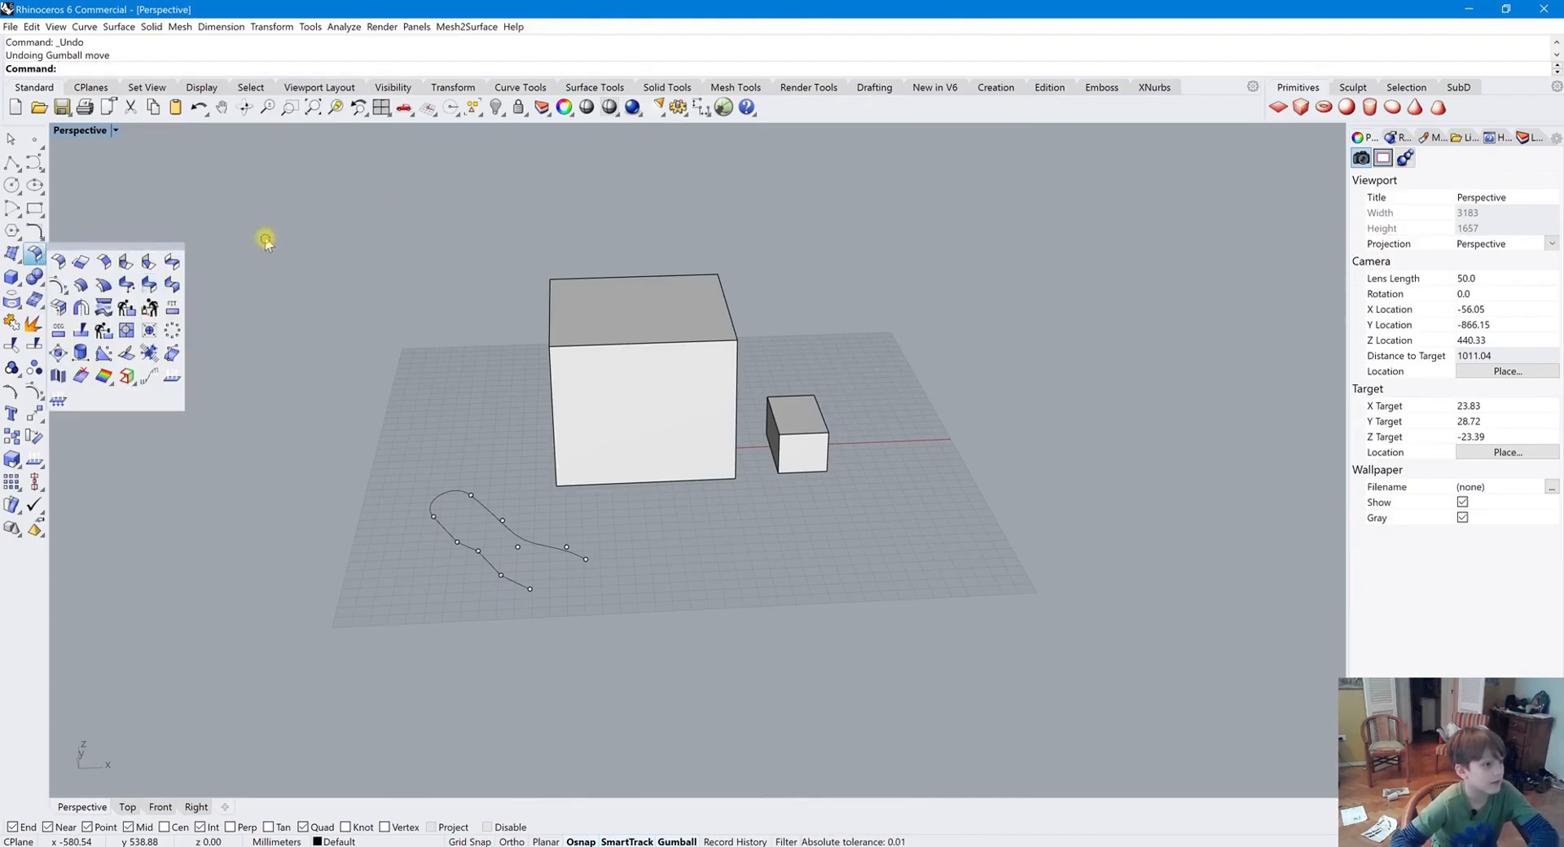
key(ctrl+Print)
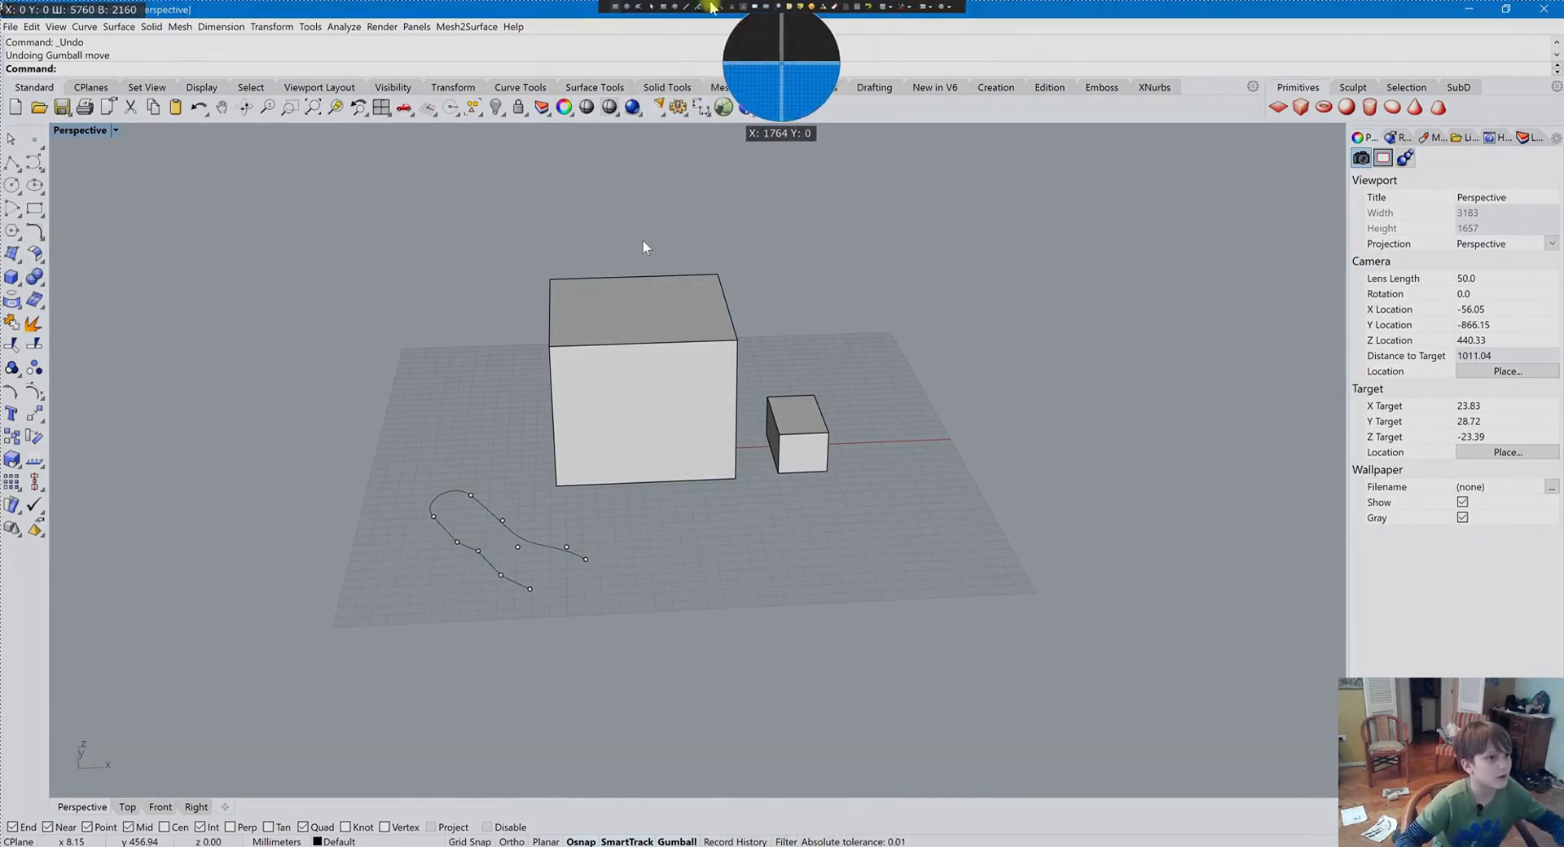
mouse_move(443, 180)
mouse_down()
mouse_move(442, 350)
mouse_move(408, 383)
mouse_up()
drag(353, 172, 374, 391)
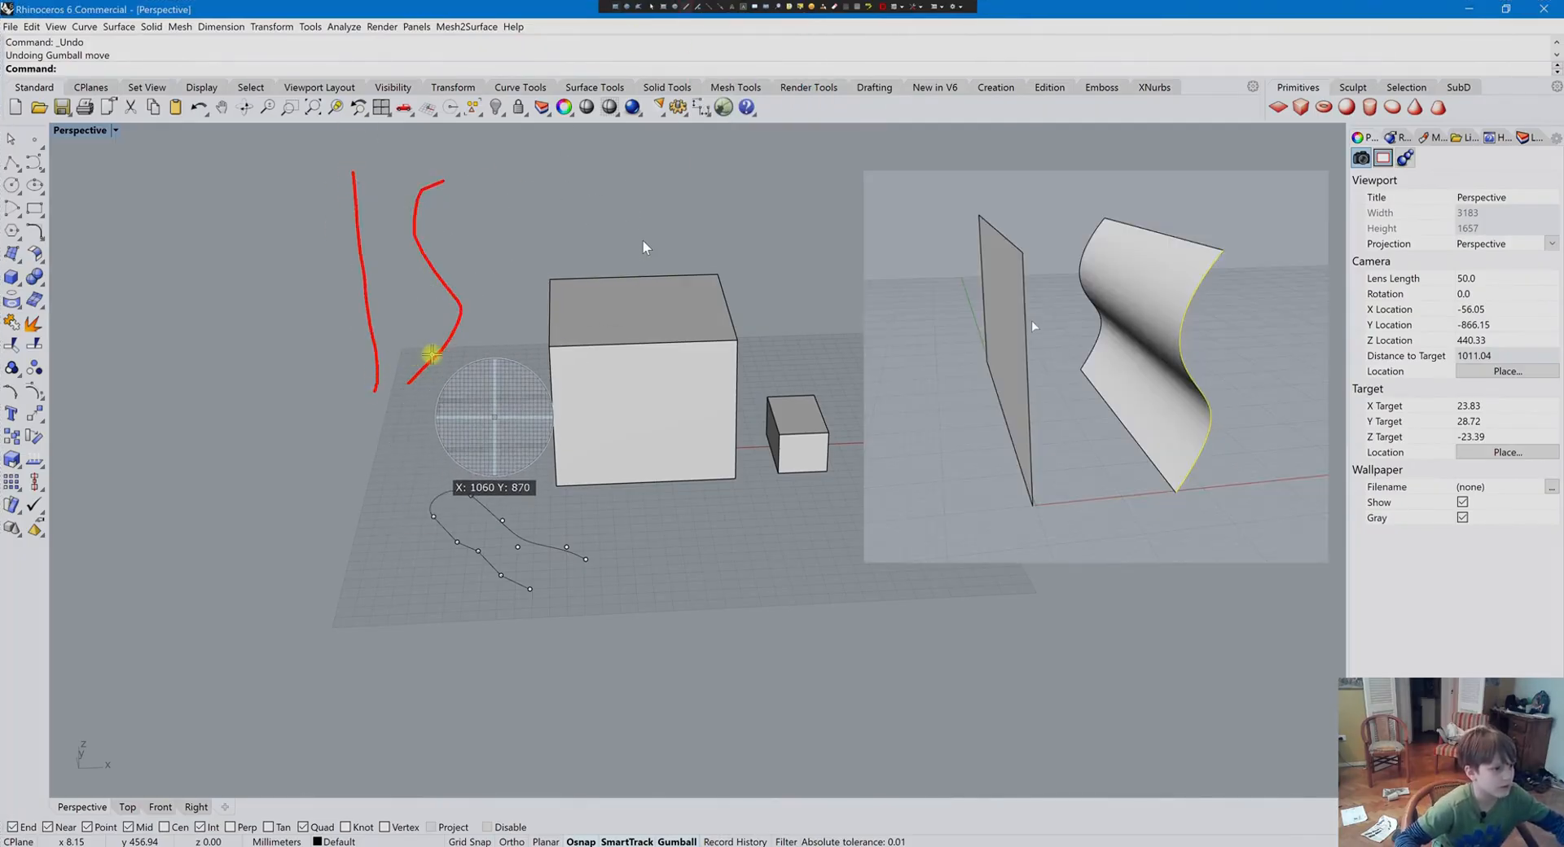
drag(407, 270, 367, 264)
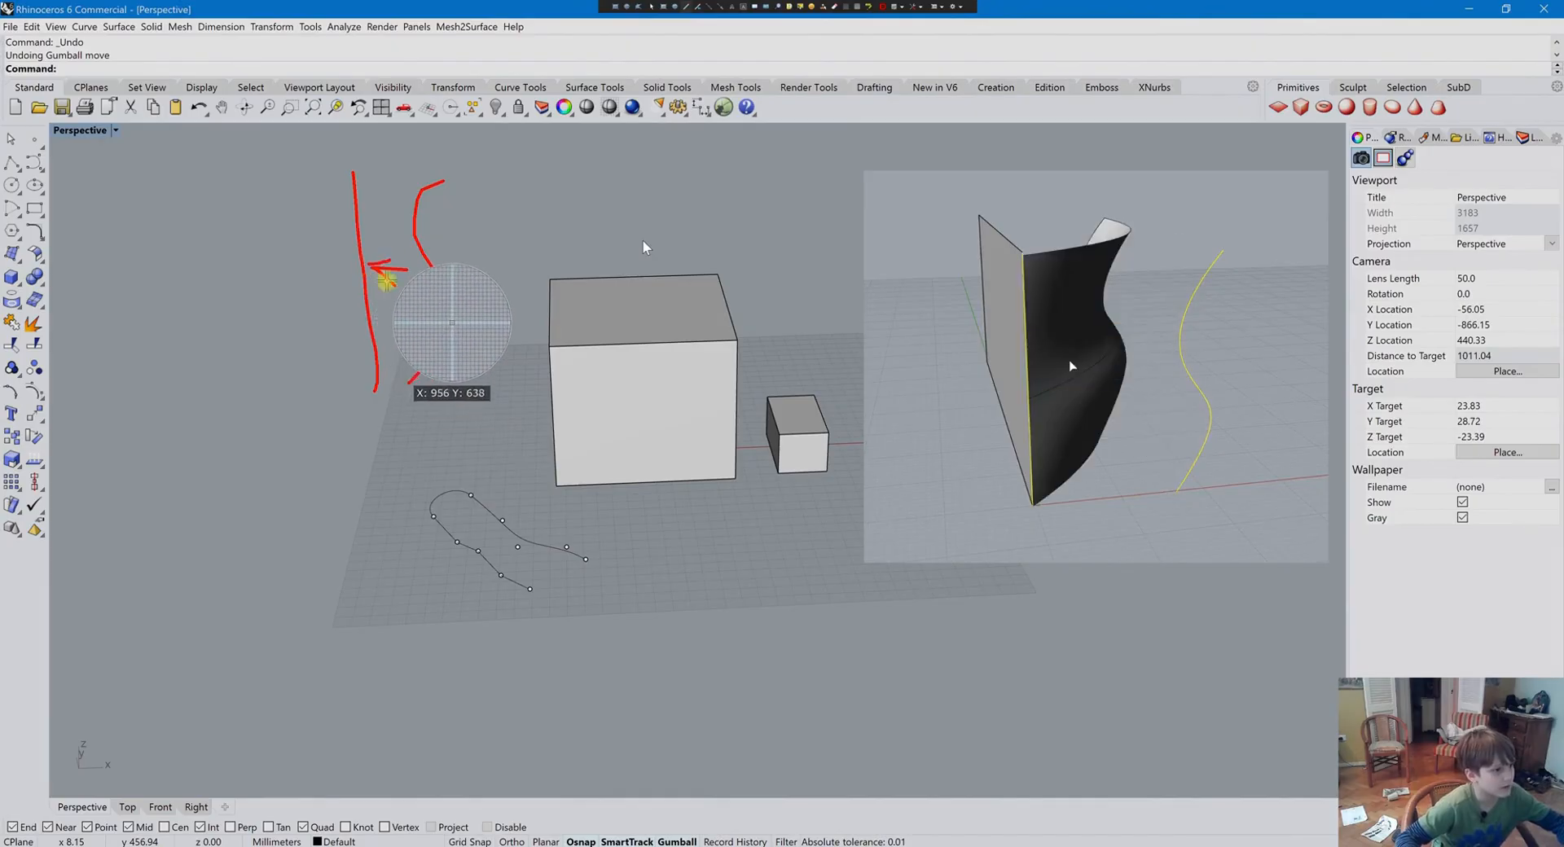
key(Escape)
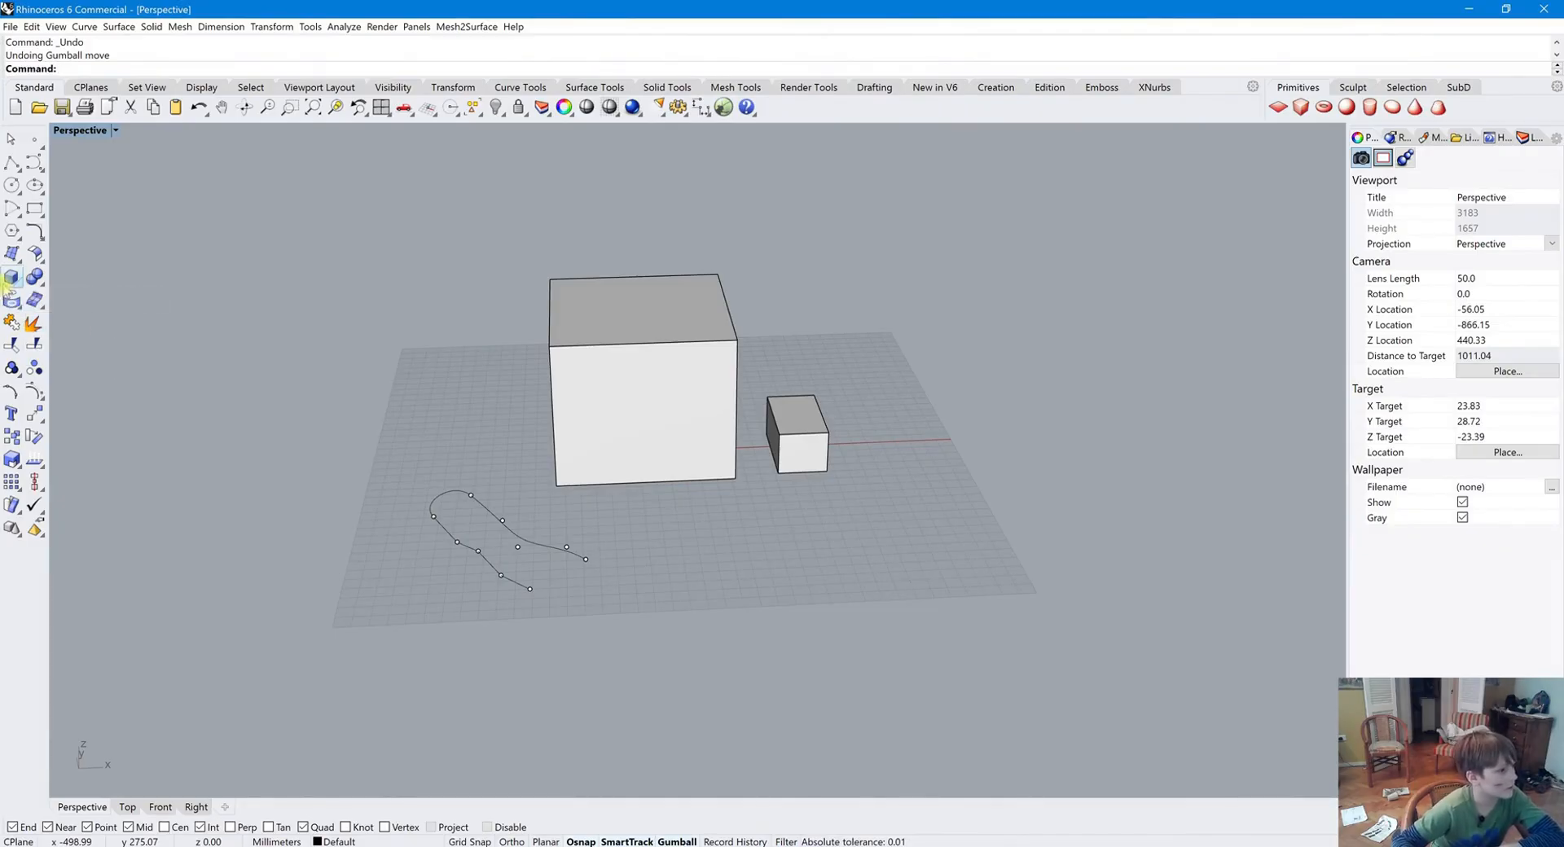
Move the small box so it overlaps the corner of the large box
click(10, 279)
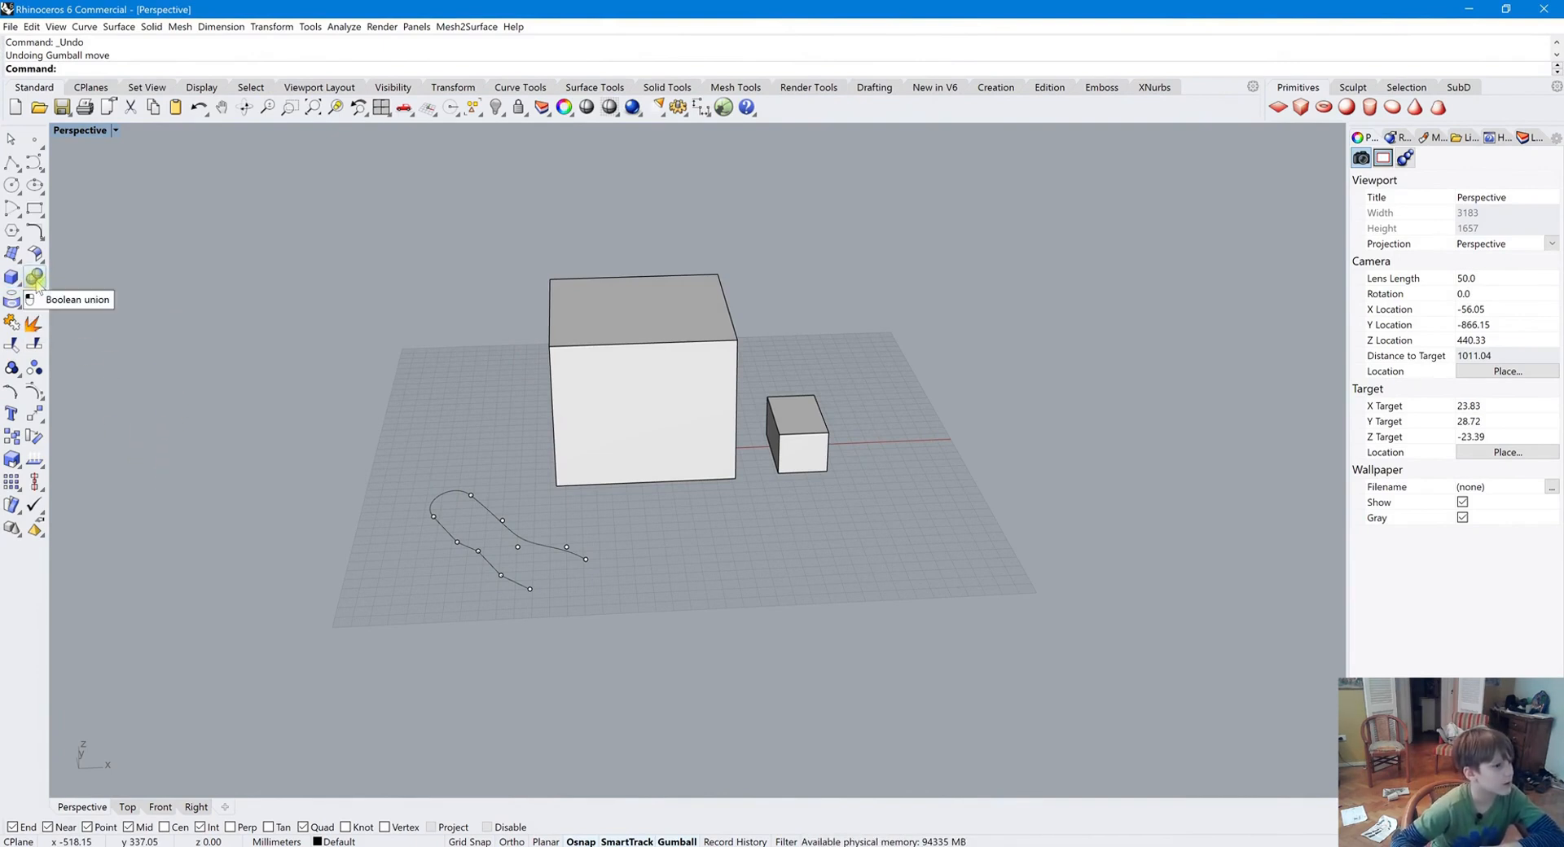
click(790, 427)
right_drag(791, 432, 667, 583)
drag(802, 486, 717, 509)
click(762, 541)
right_drag(762, 541, 741, 517)
click(737, 493)
Boolean union the two boxes, accepting the history warning
shift+click(659, 383)
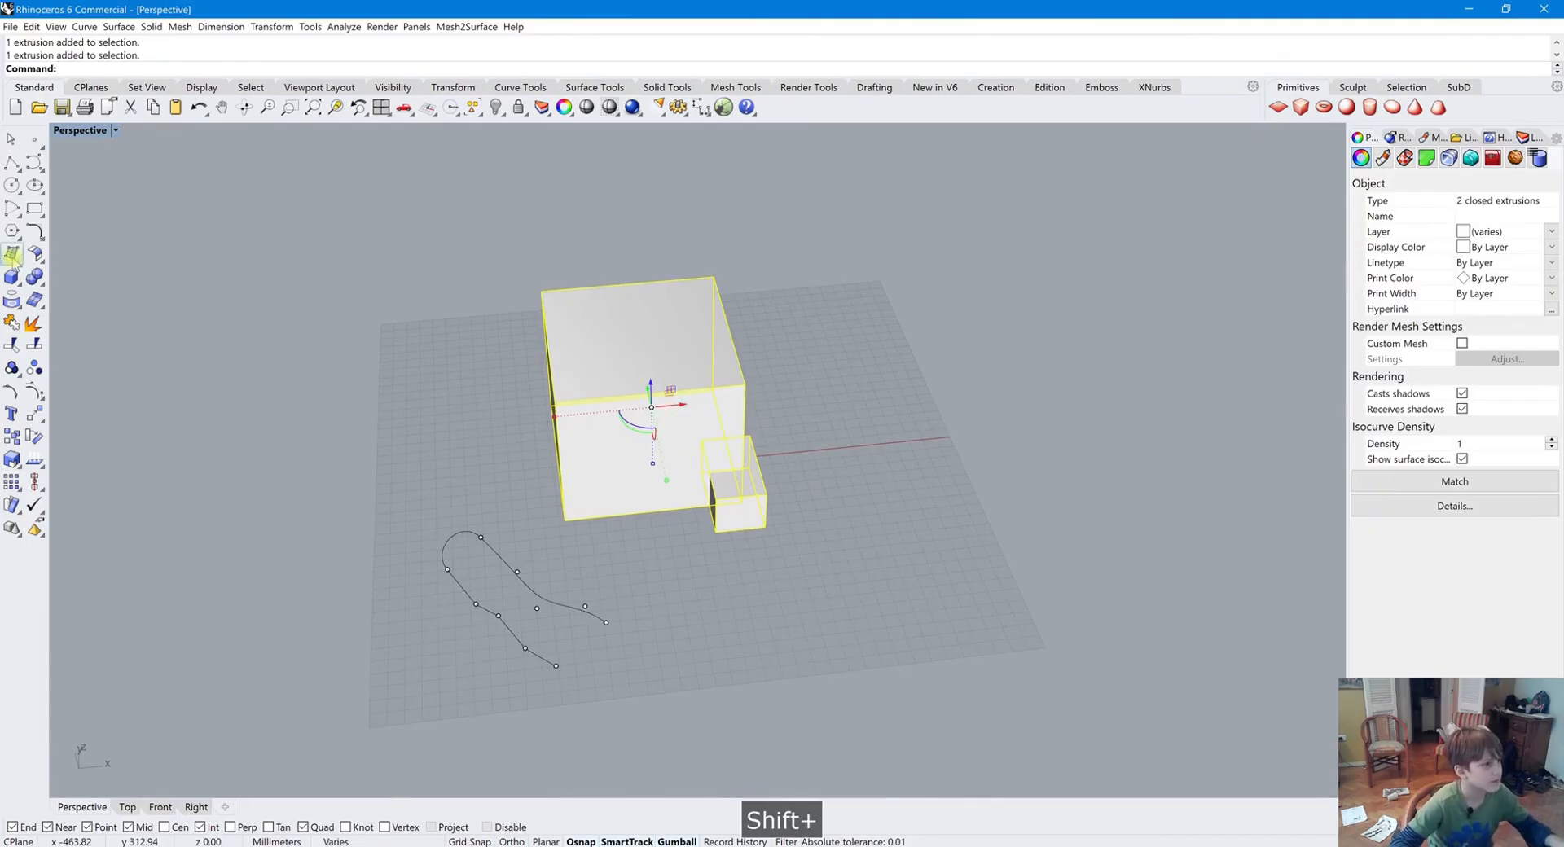
click(31, 278)
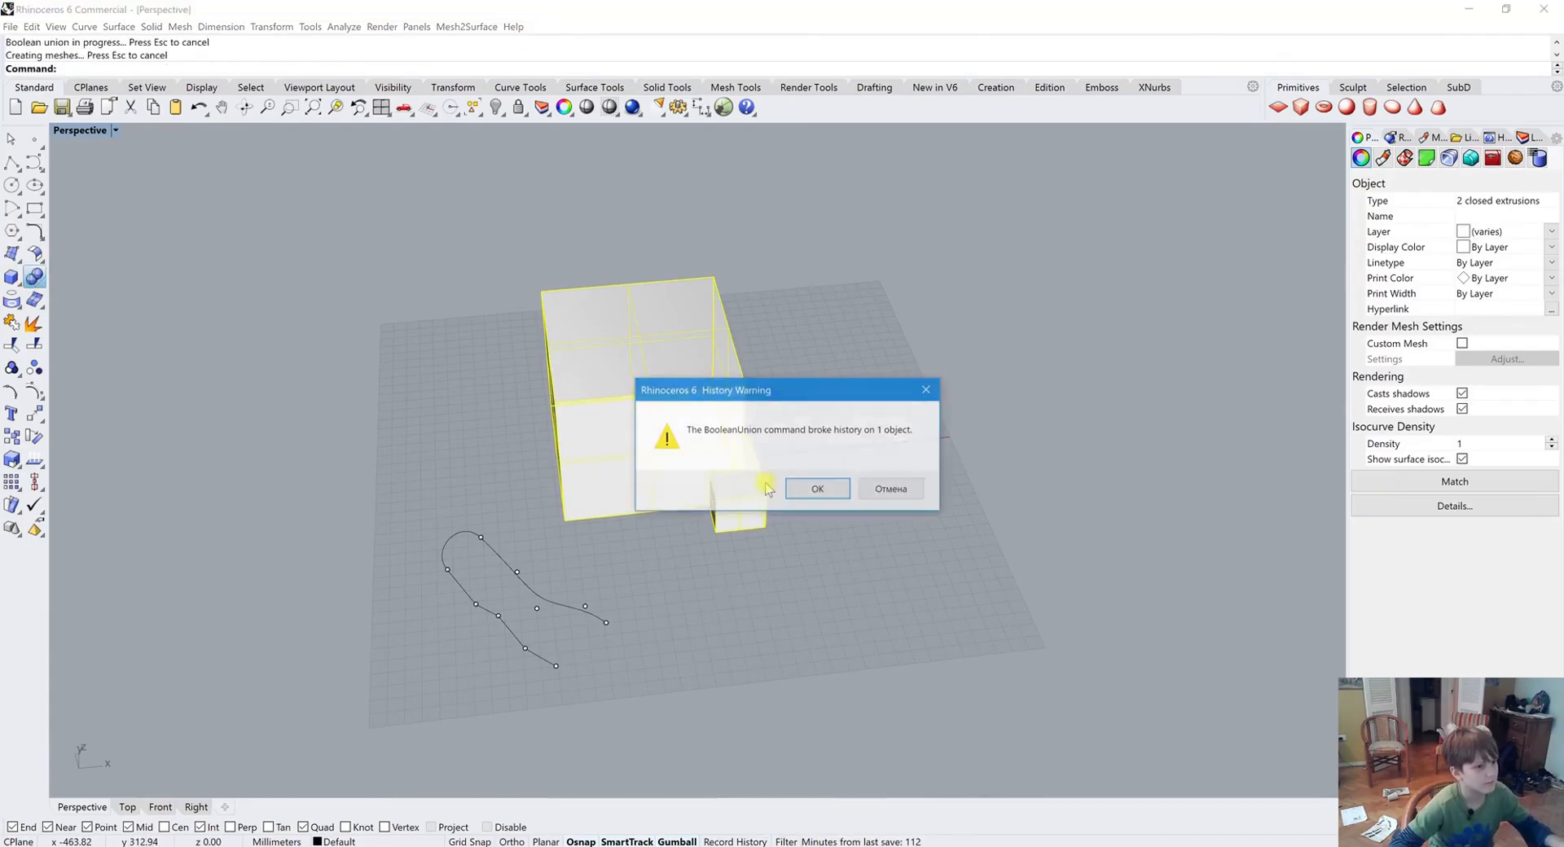
click(819, 489)
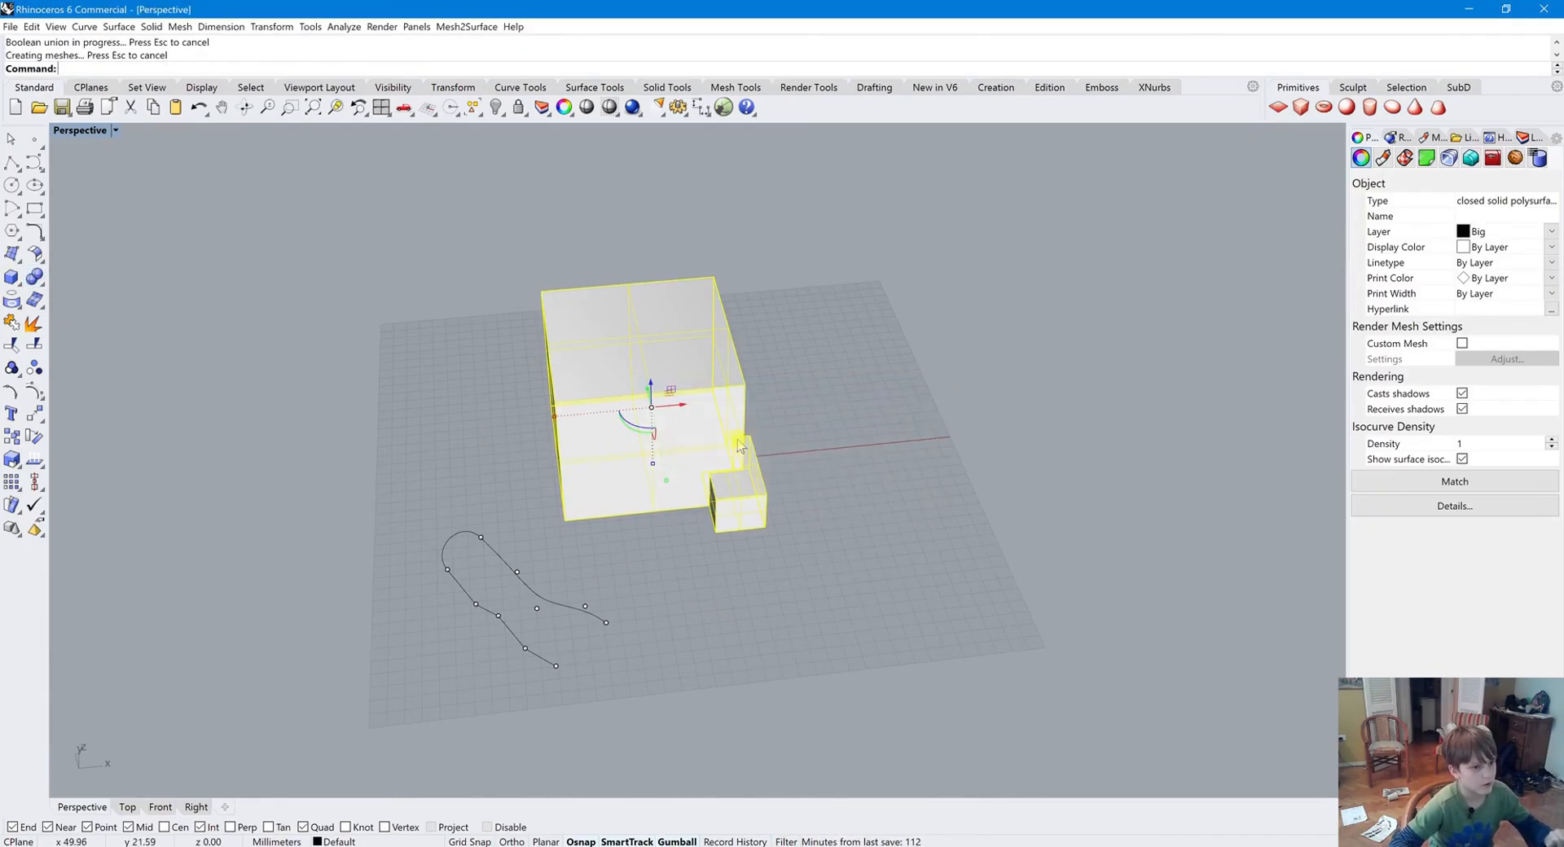
Orbit and zoom around the unioned solid to inspect it
click(804, 524)
right_drag(804, 524, 835, 566)
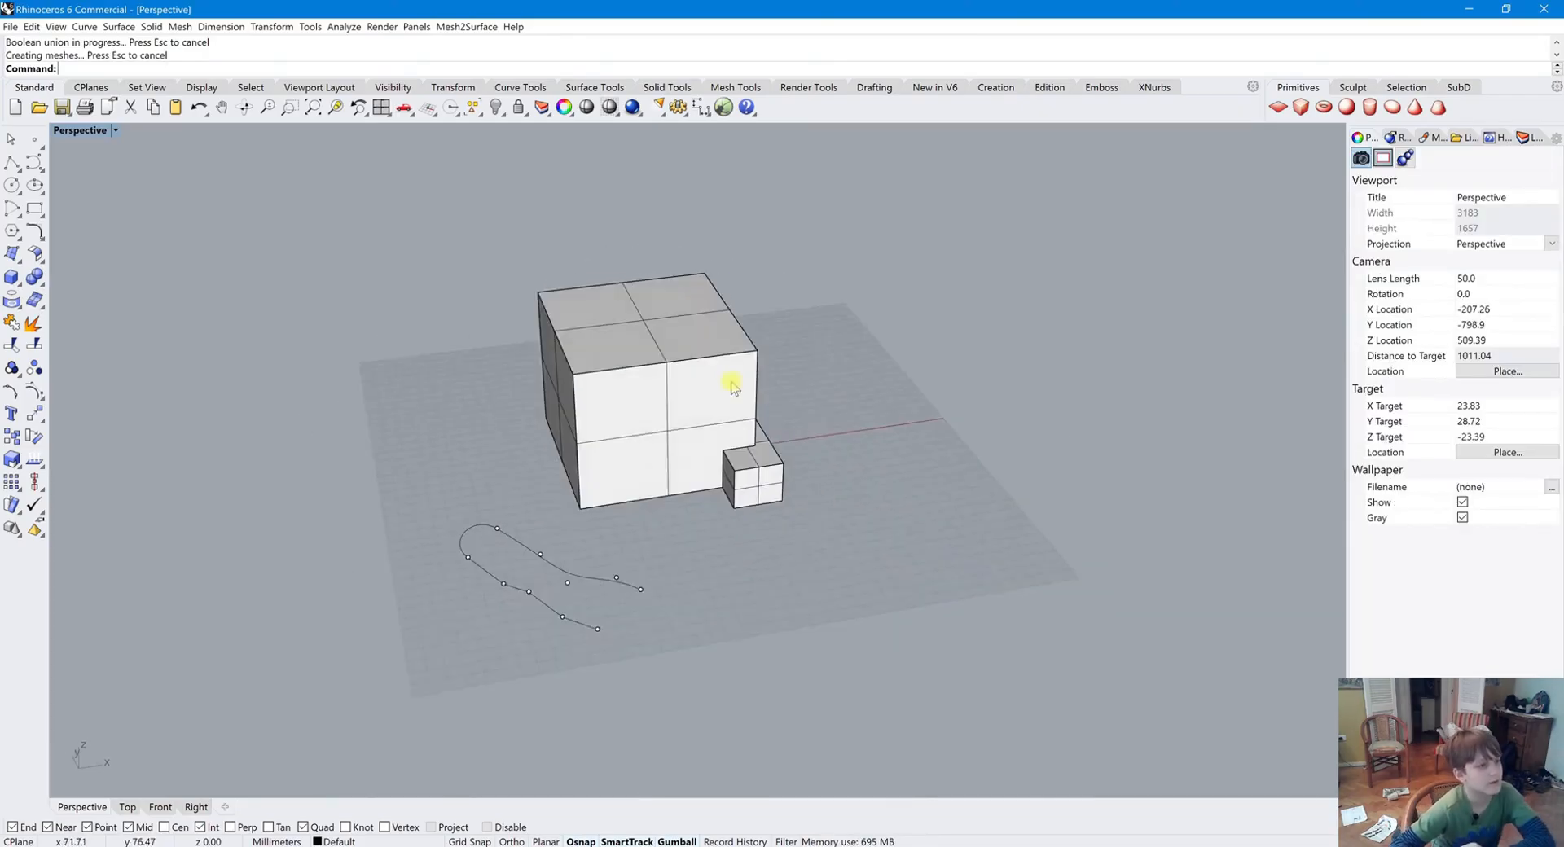
scroll(730, 386, up, 4)
scroll(722, 588, up, 2)
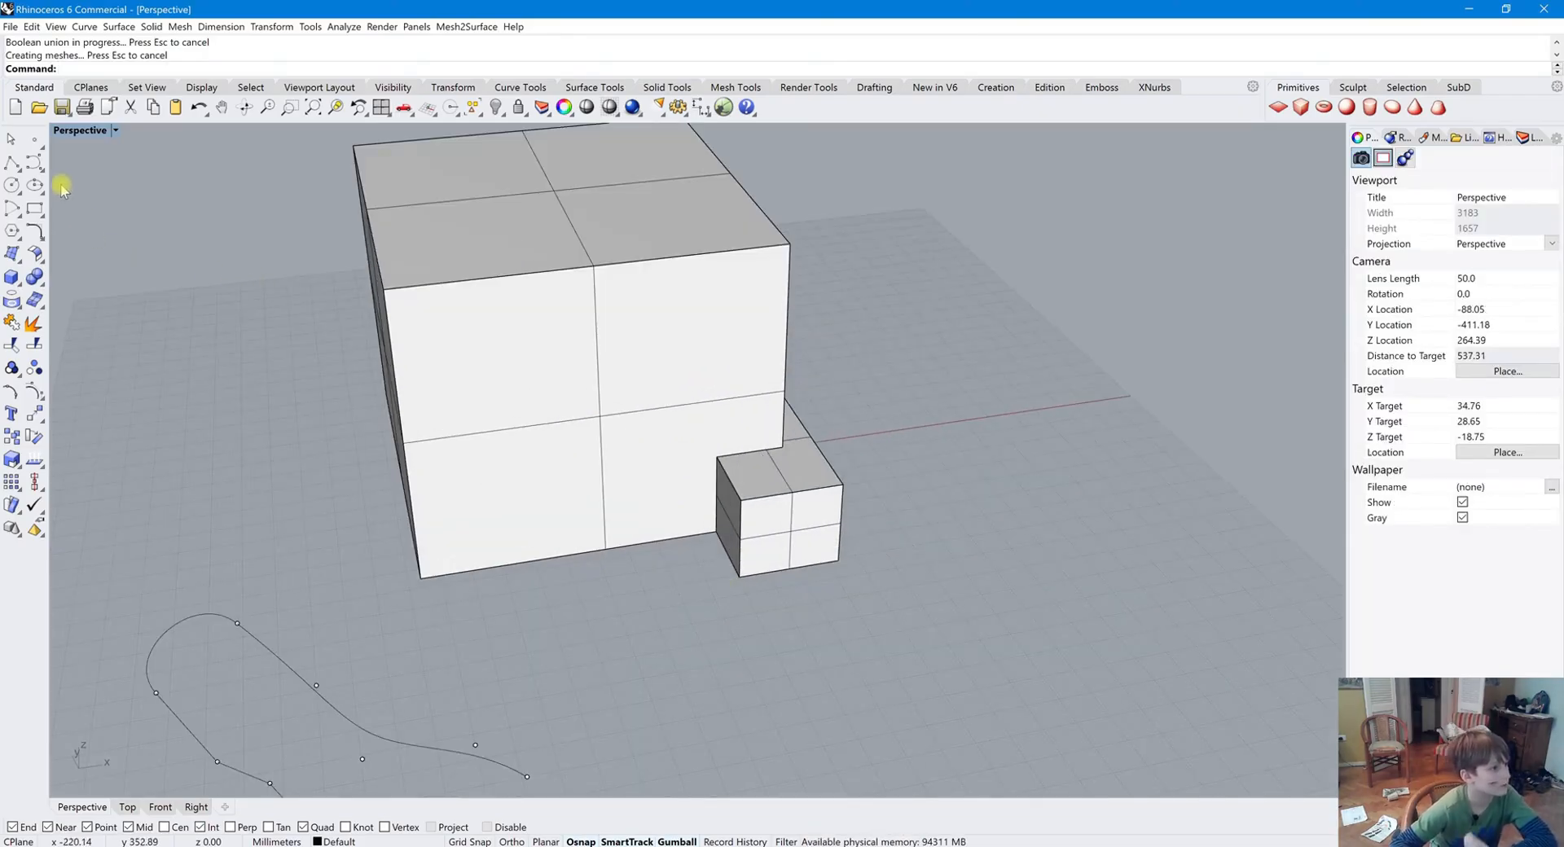
right_drag(708, 412, 621, 417)
click(612, 424)
click(745, 499)
right_drag(745, 498, 630, 422)
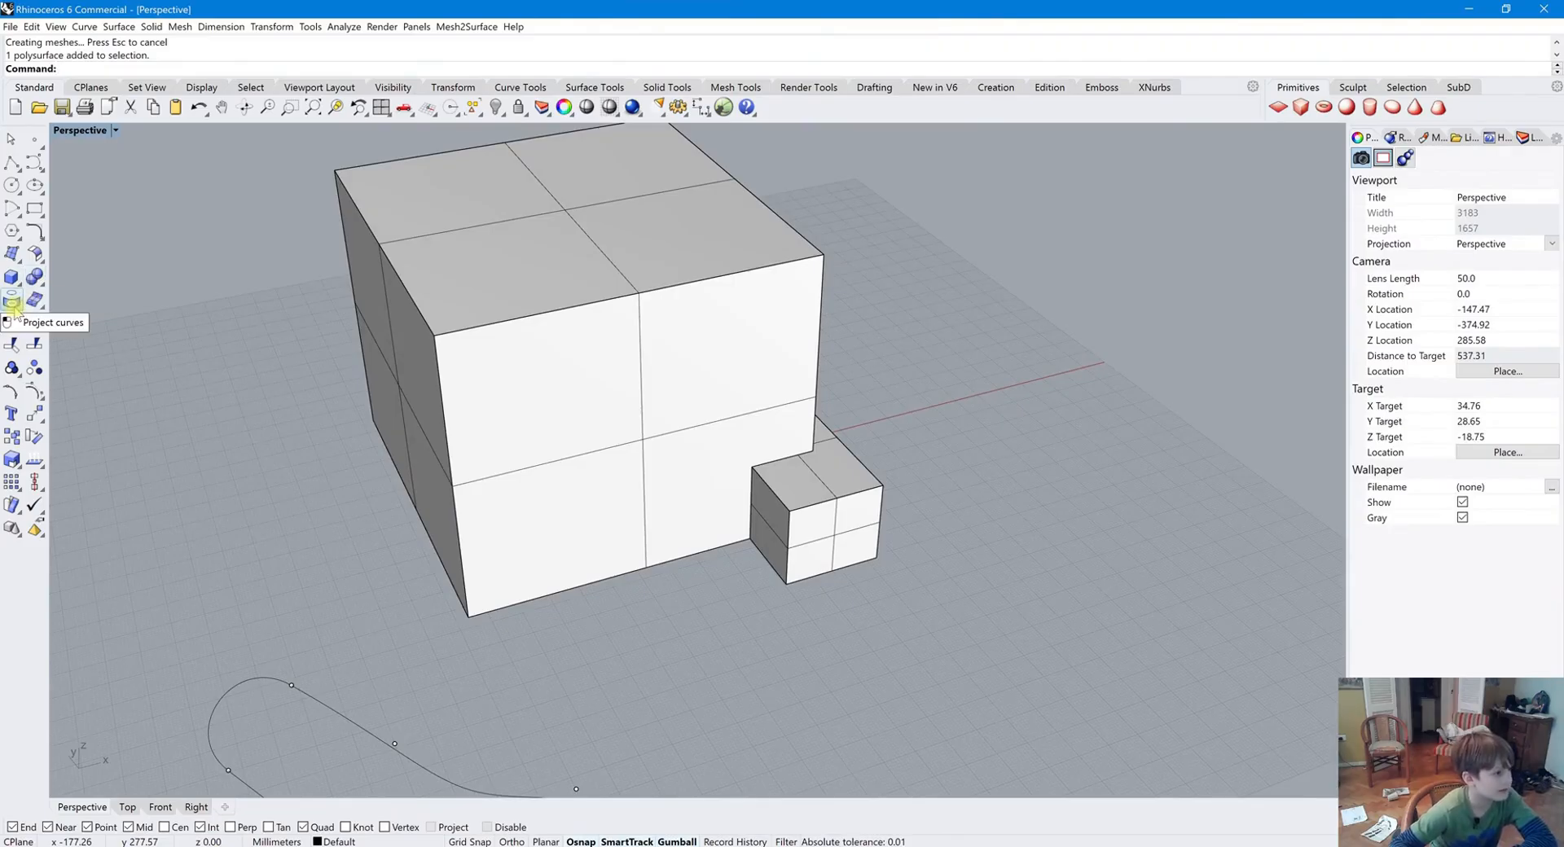
Draw a four-point control point curve over the solid's top seen from above
right_drag(450, 450, 255, 490)
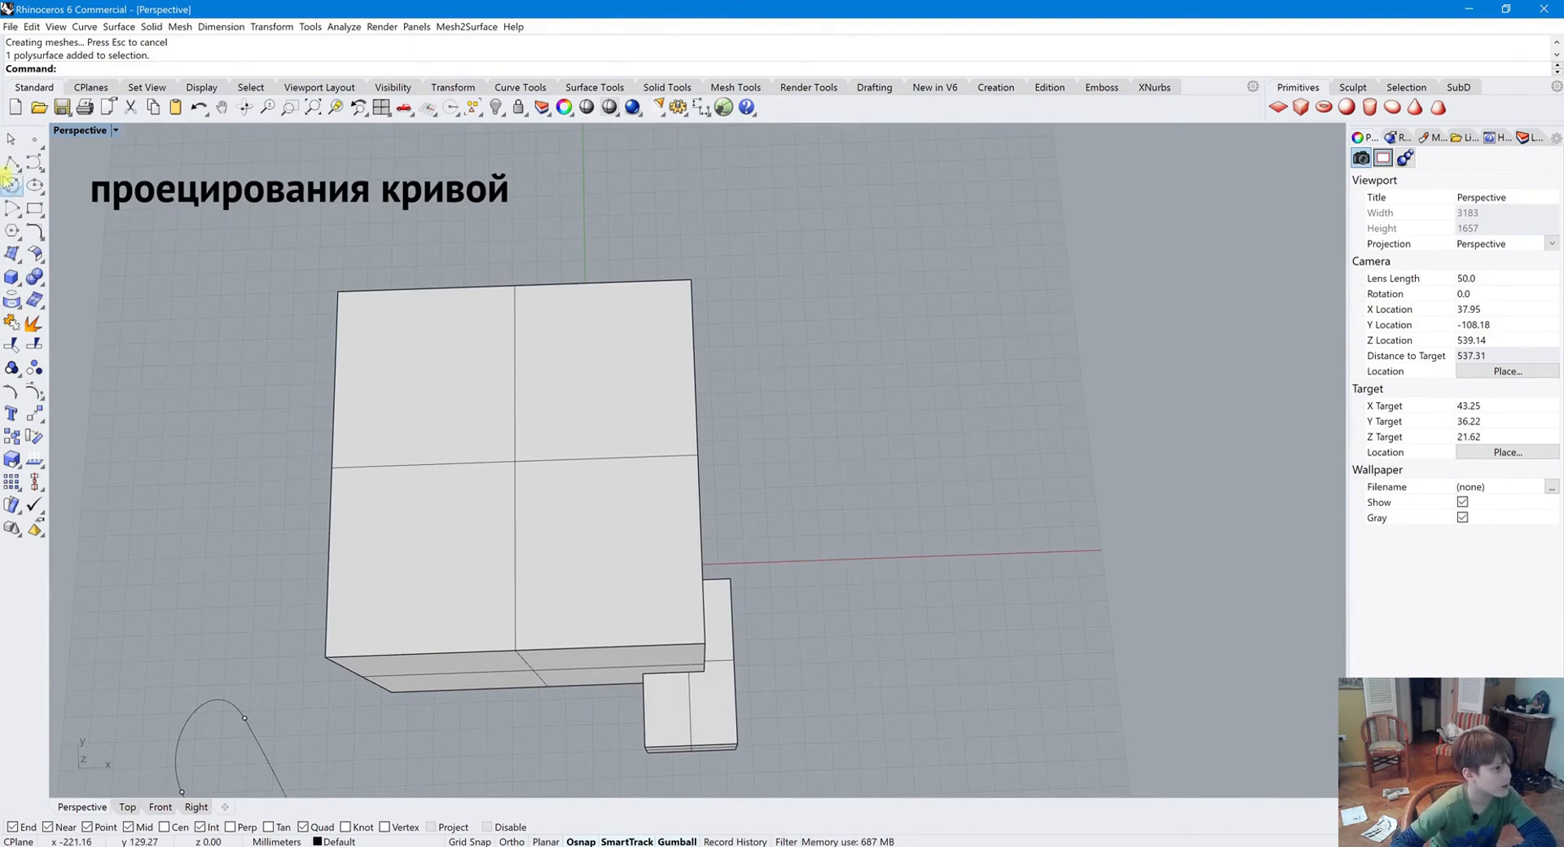
click(34, 163)
click(570, 553)
click(444, 577)
click(416, 442)
click(488, 363)
key(Escape)
Move the new curve up so it sits above the top of the solid
right_drag(562, 462, 537, 548)
click(498, 244)
click(612, 330)
drag(540, 548, 523, 251)
right_drag(524, 251, 522, 498)
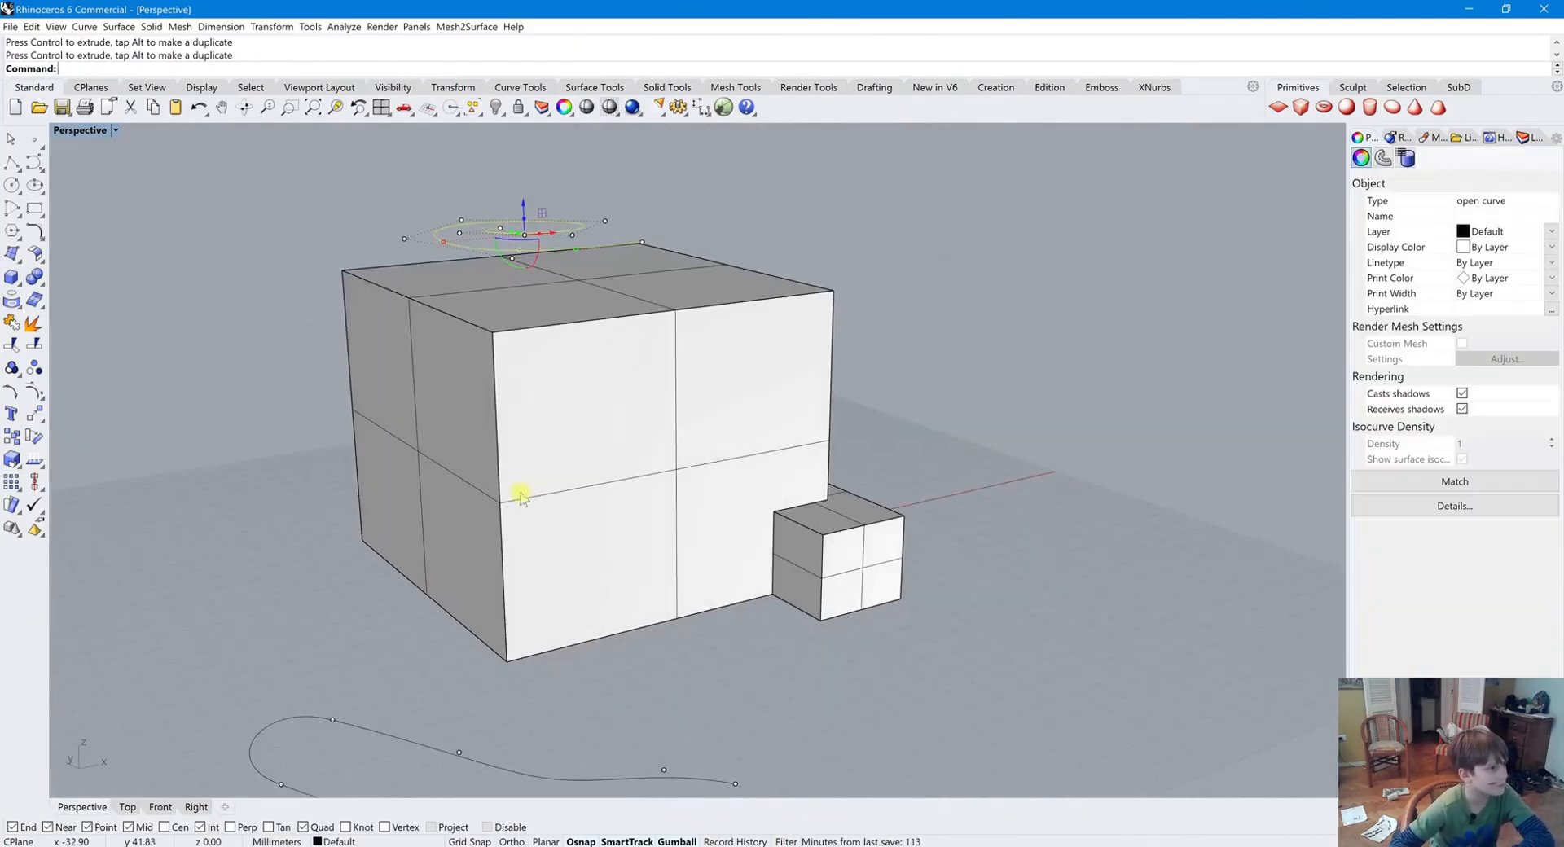
Project the curve onto the unioned solid
click(11, 302)
click(547, 297)
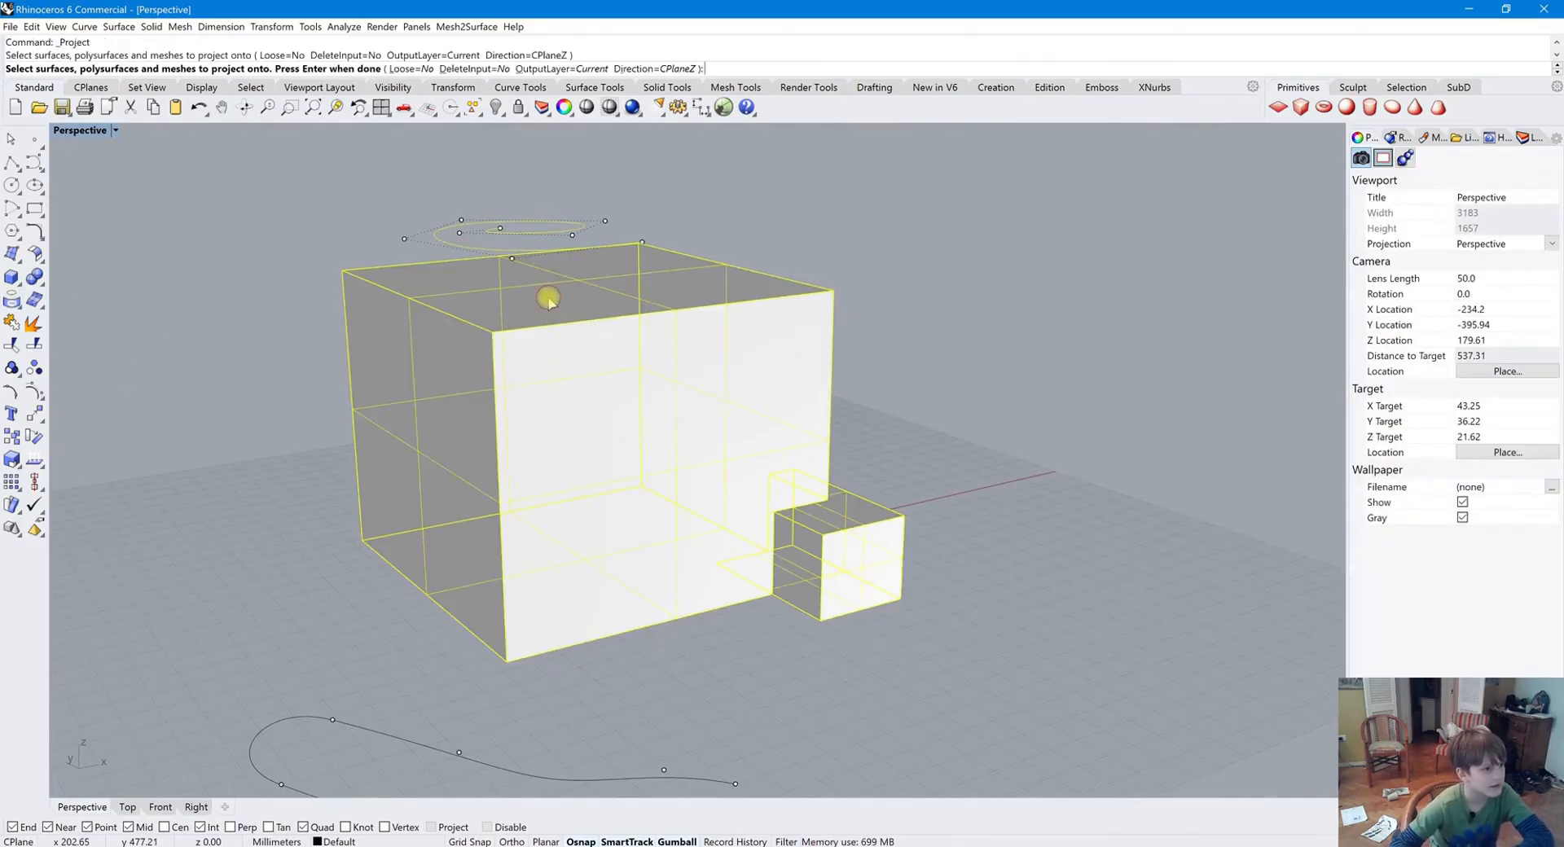
key(Return)
Delete the original curve floating above the solid
scroll(583, 223, up, 1)
click(546, 241)
key(Delete)
Create a pipe with a radius of about 4.38 along the projected curve on top of the solid
right_drag(583, 300, 557, 352)
click(557, 351)
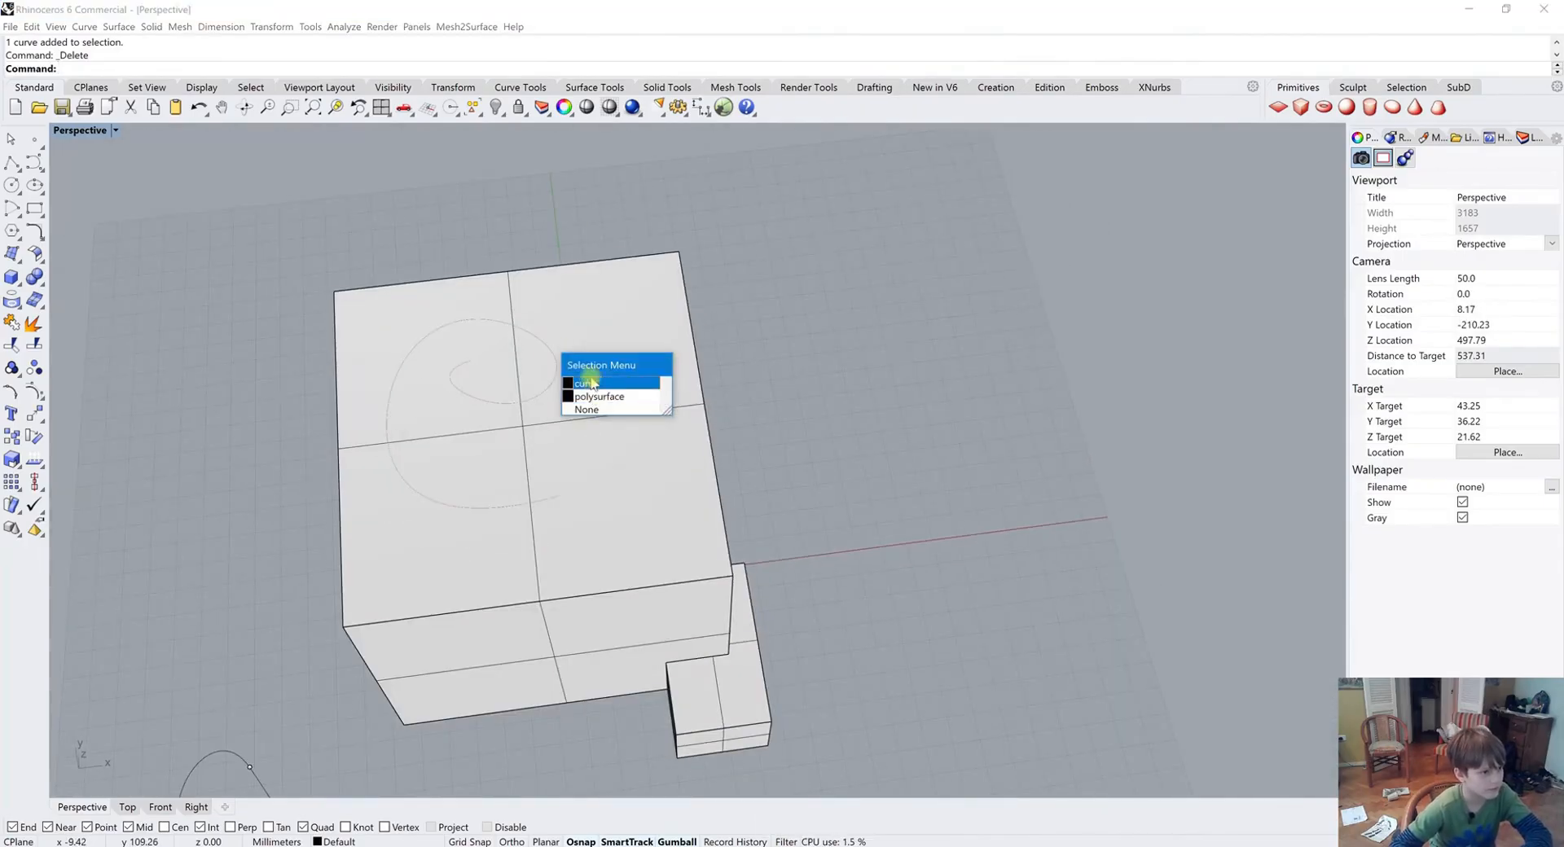
click(589, 384)
right_drag(575, 429, 127, 417)
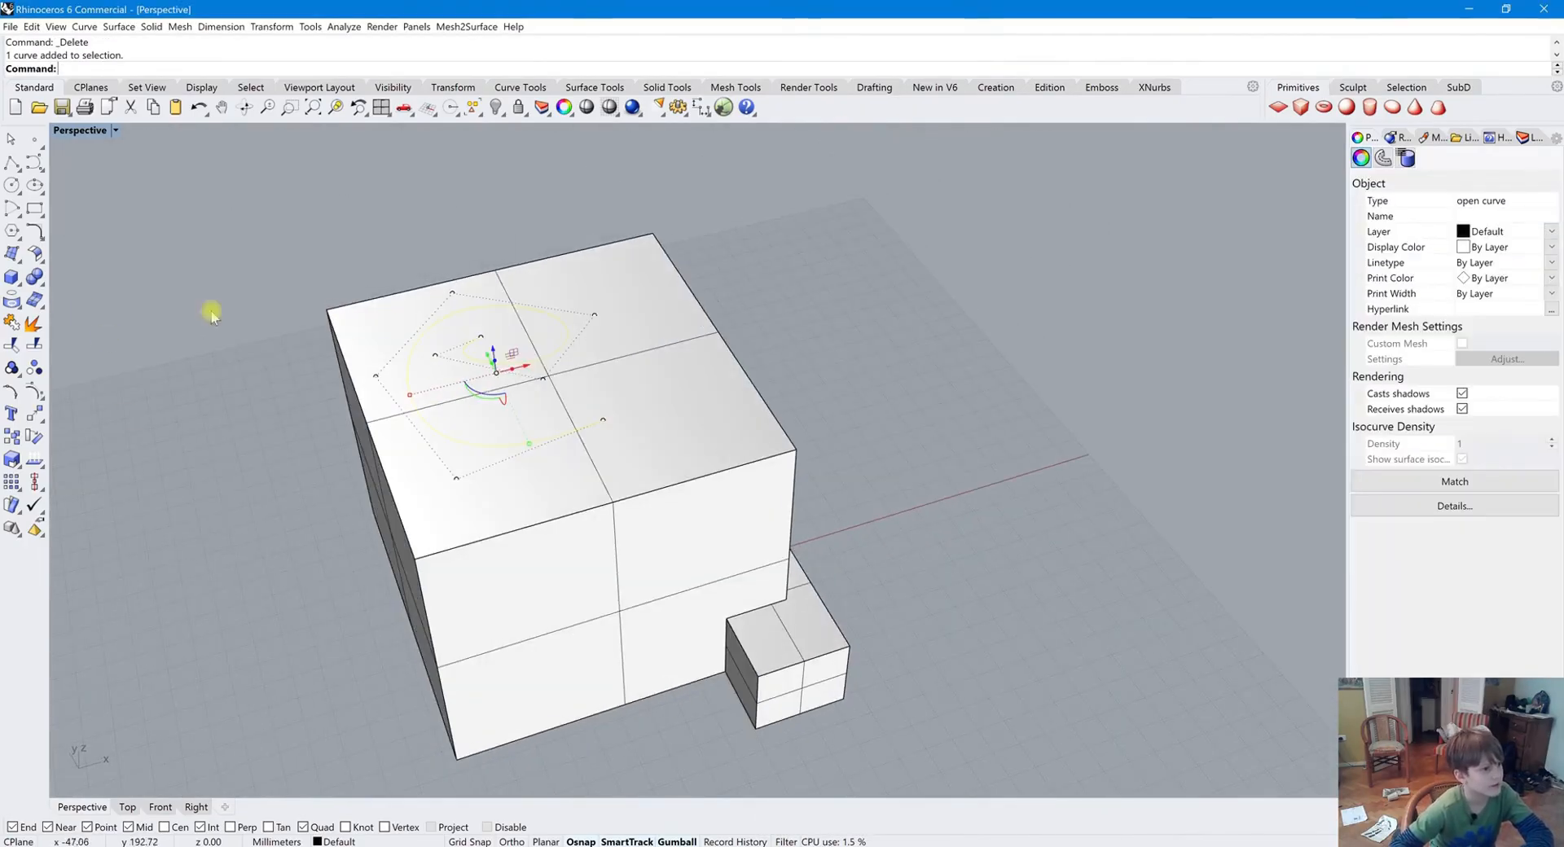
click(39, 283)
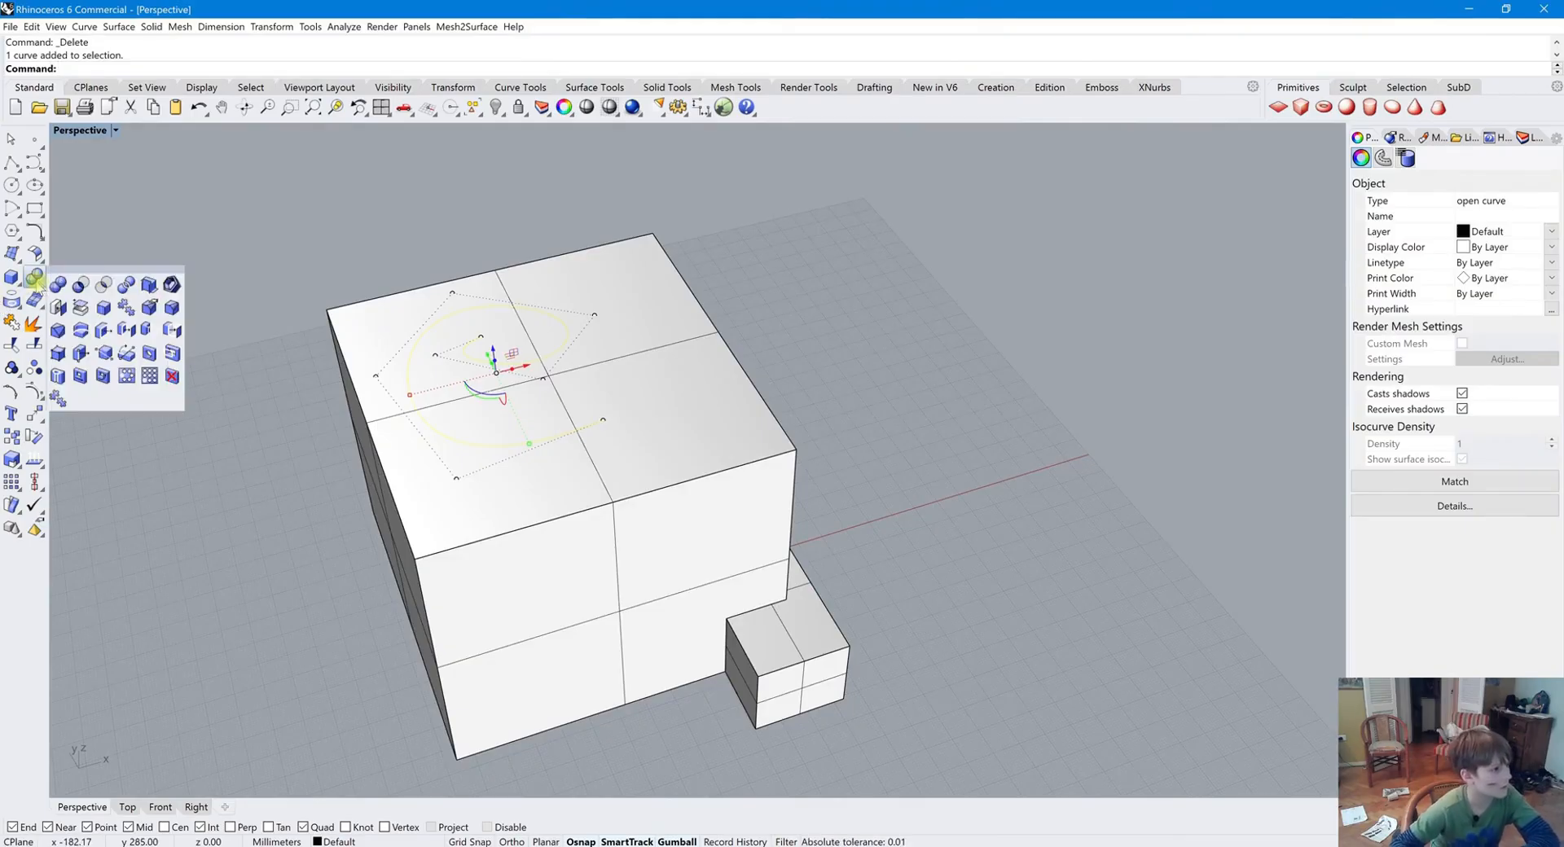
click(15, 275)
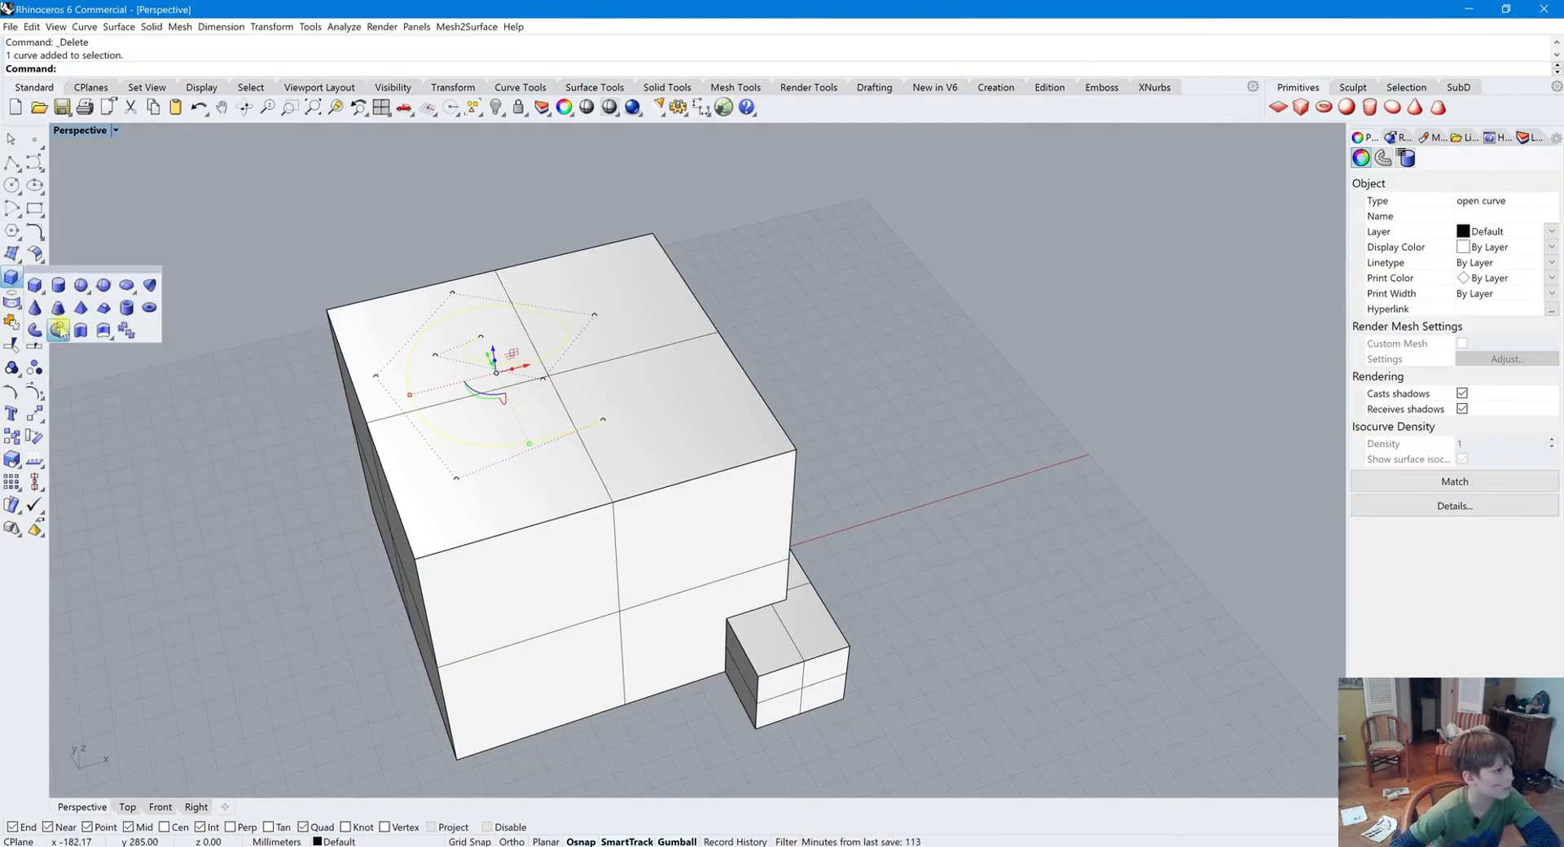
click(59, 330)
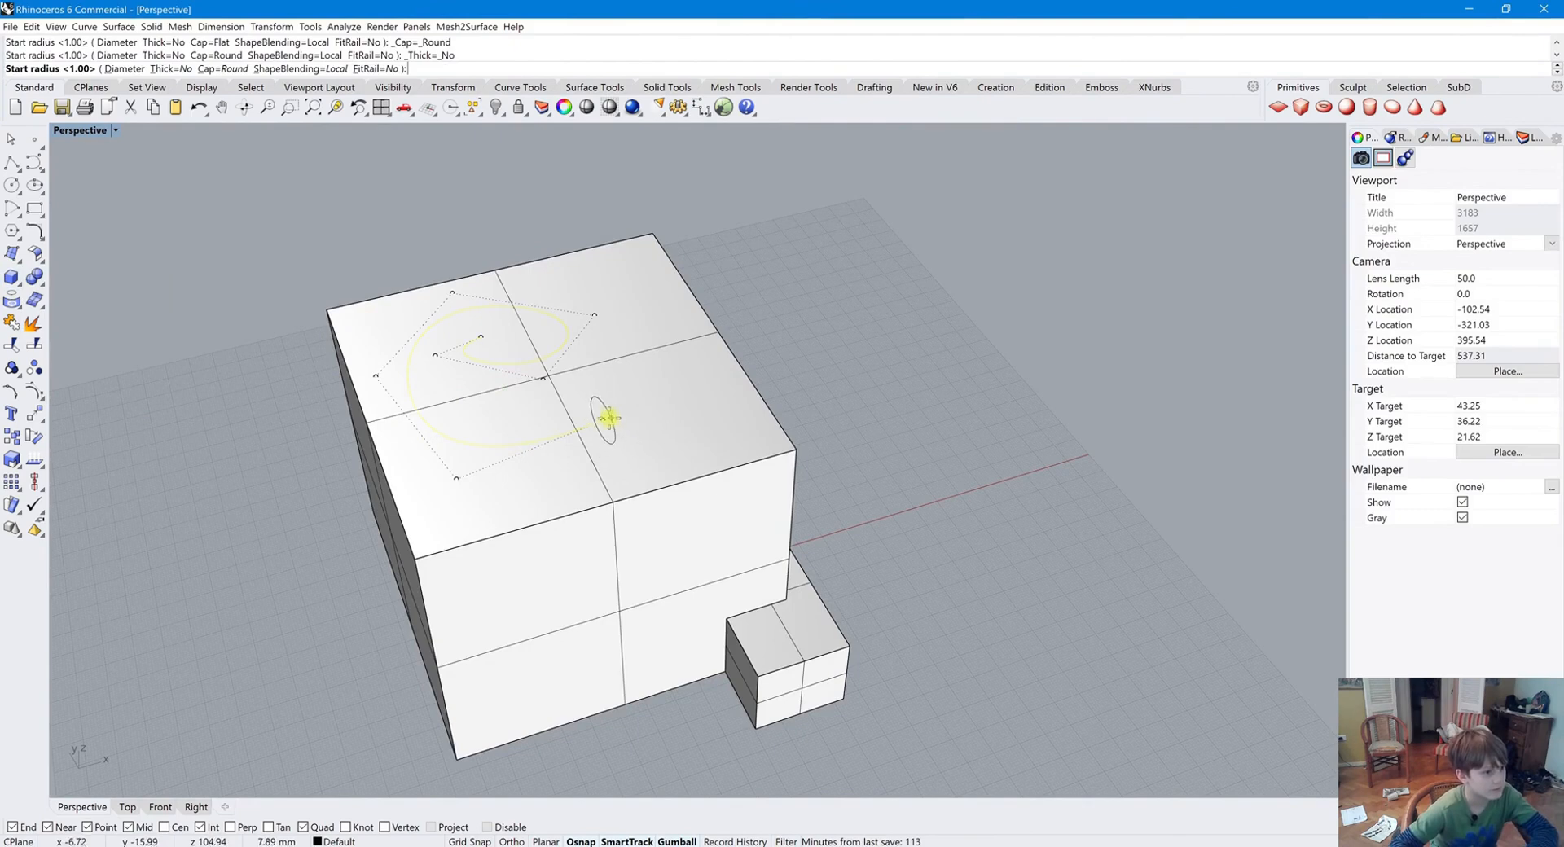
click(602, 412)
key(Return)
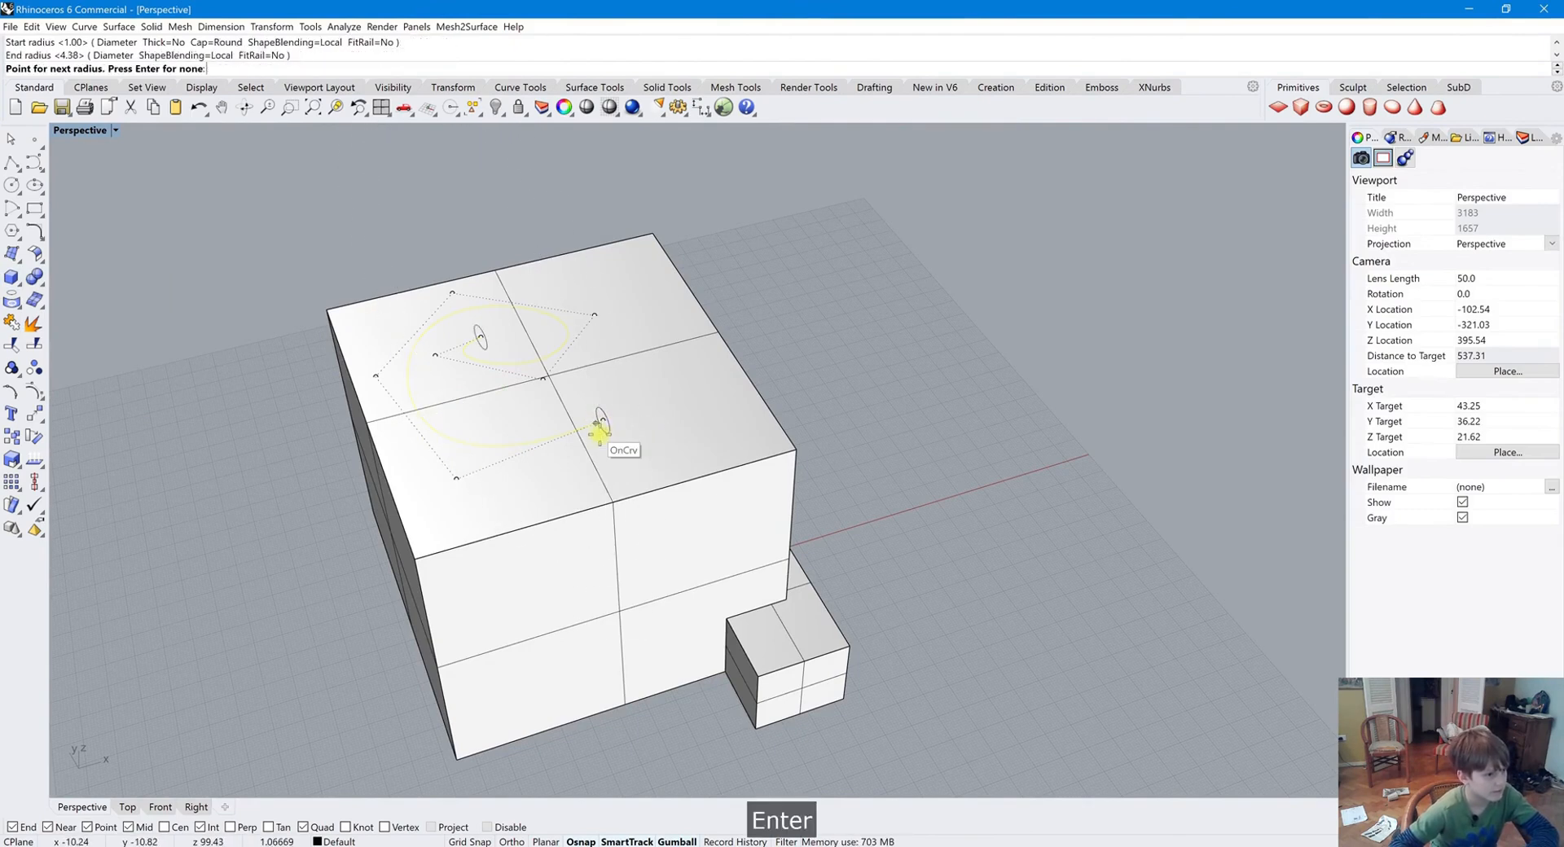
key(Return)
key(Return)
key(Return)
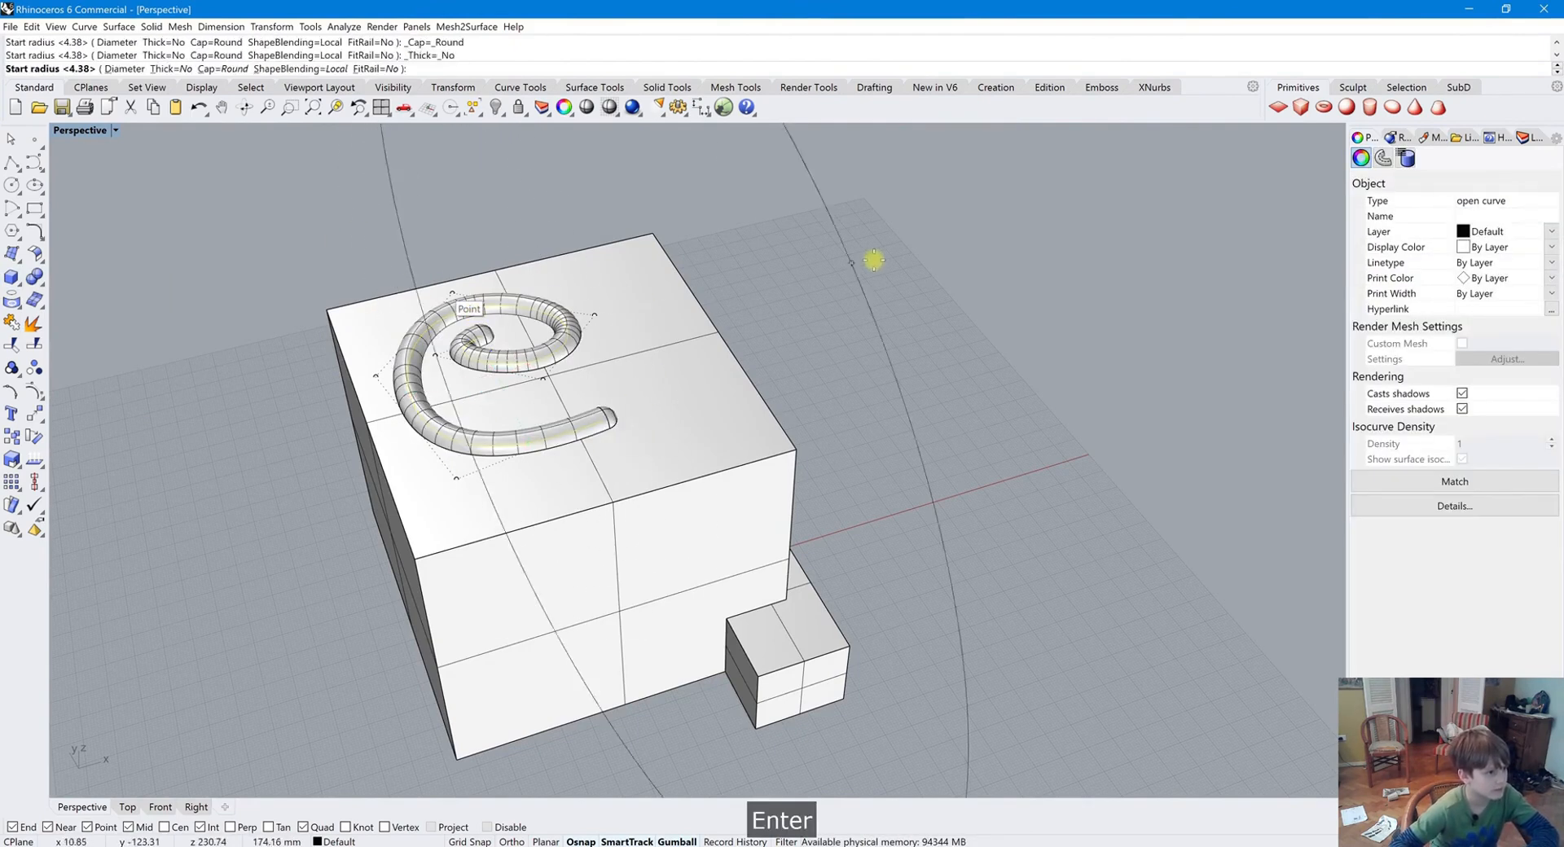
key(Escape)
key(Escape)
Preview the model in shaded display mode
scroll(743, 325, down, 4)
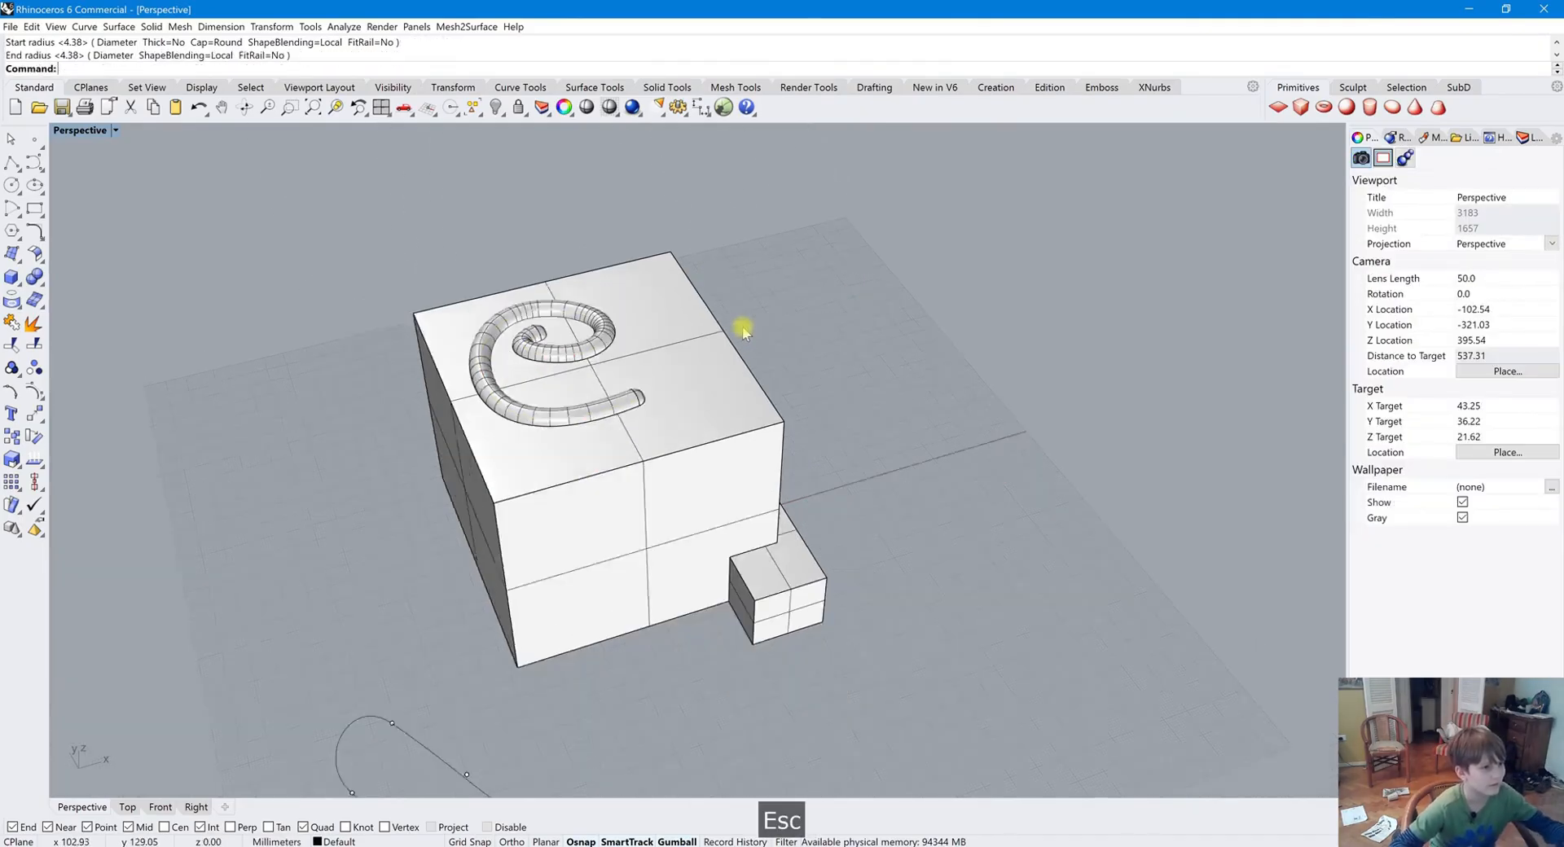
click(587, 106)
mouse_move(619, 325)
mouse_down()
mouse_move(646, 506)
mouse_move(638, 279)
mouse_move(652, 373)
mouse_up()
key(Return)
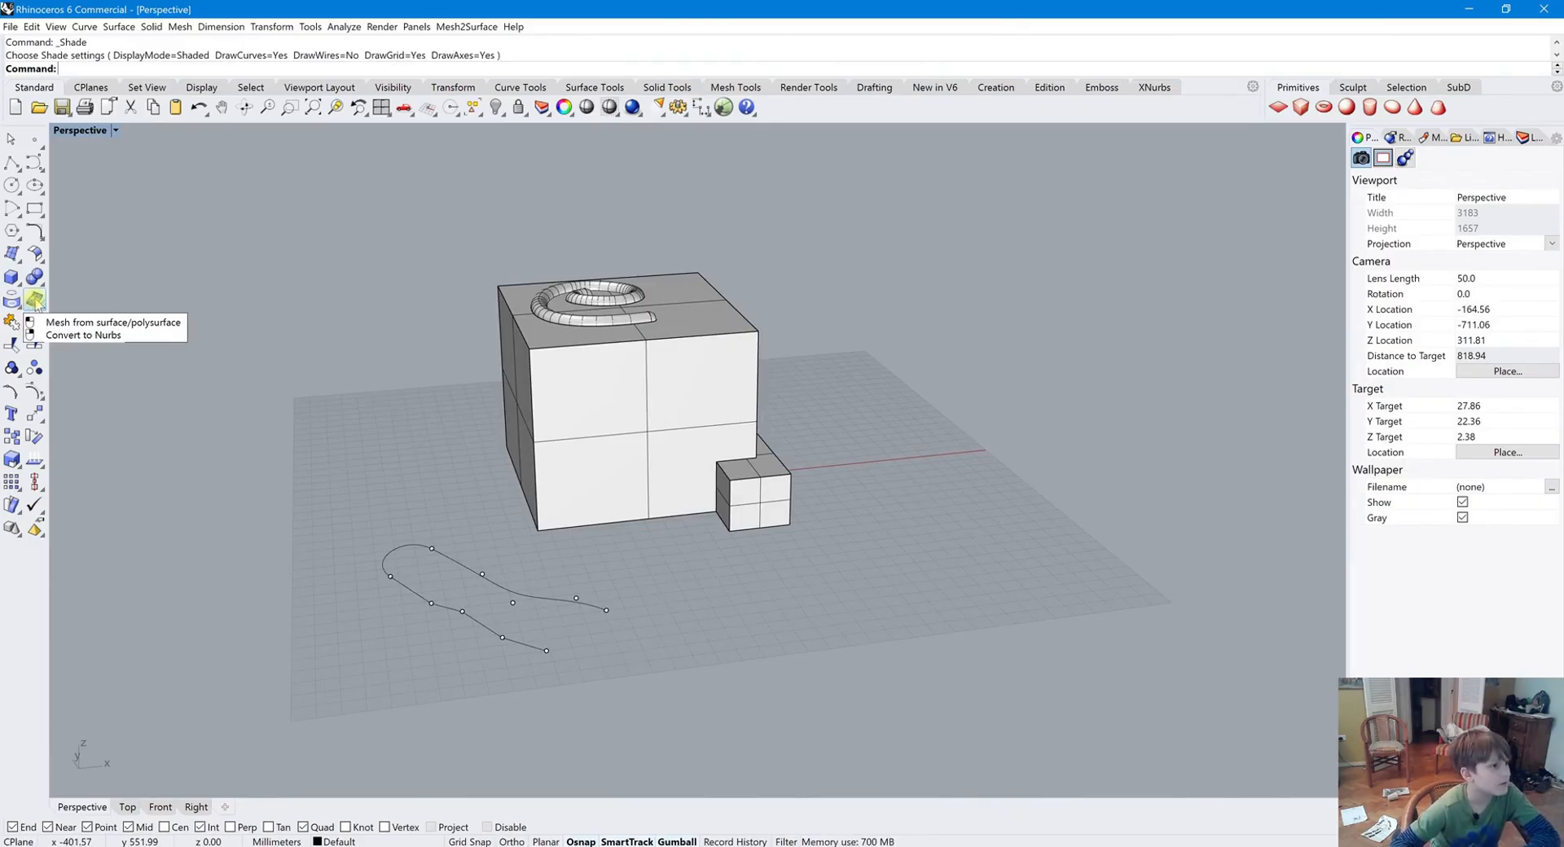
Draw a straight line between the ends of the open curve on the ground and join the curve segments
right_click(33, 304)
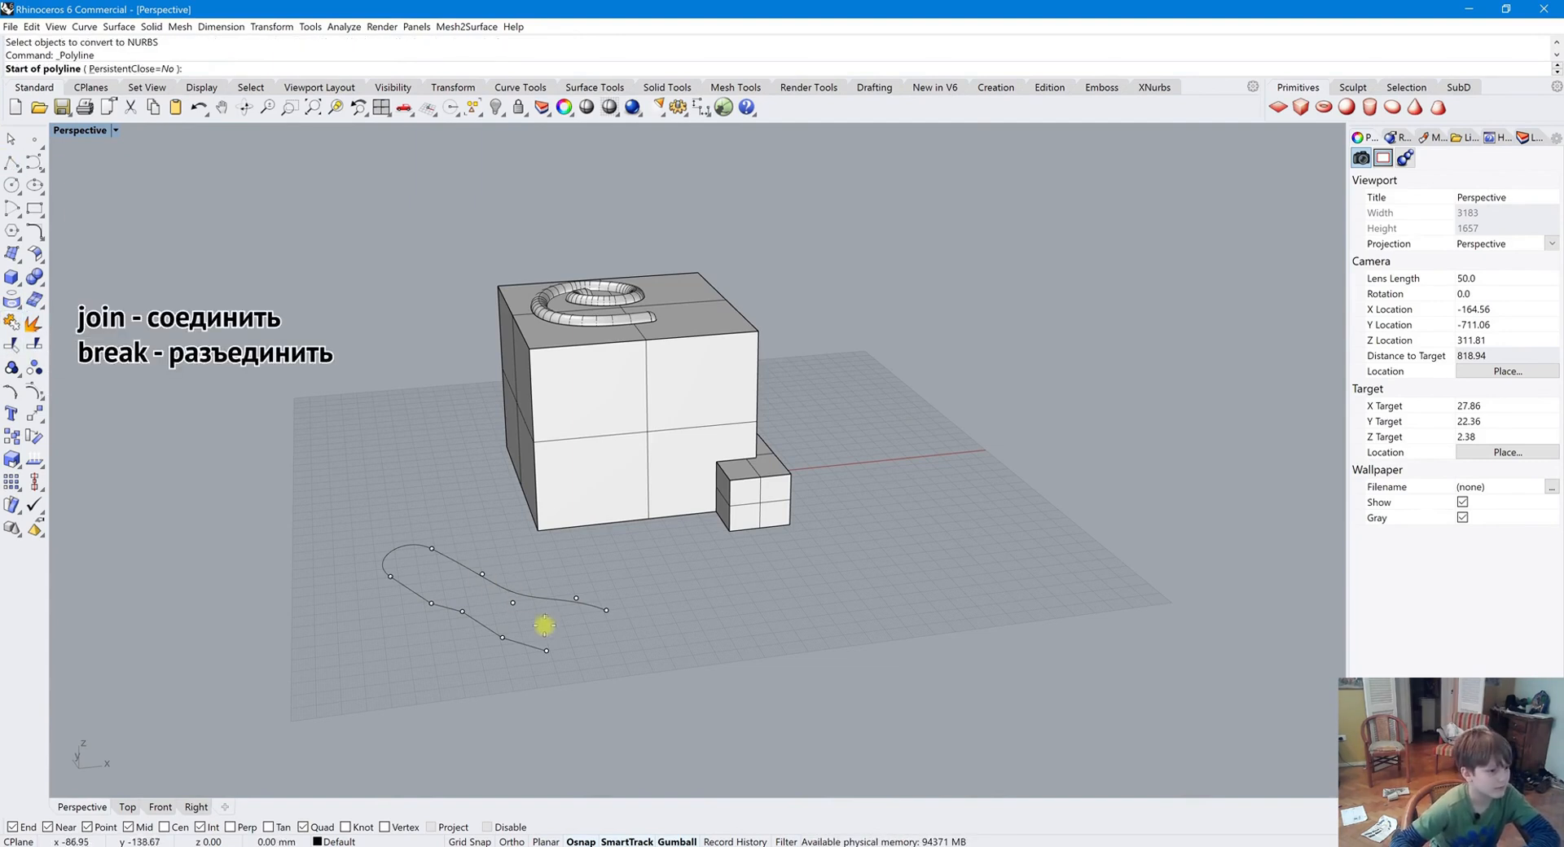
click(546, 650)
click(606, 610)
right_click(621, 637)
click(588, 606)
click(425, 529)
drag(504, 628, 335, 505)
click(504, 587)
shift+click(413, 546)
shift+click(407, 589)
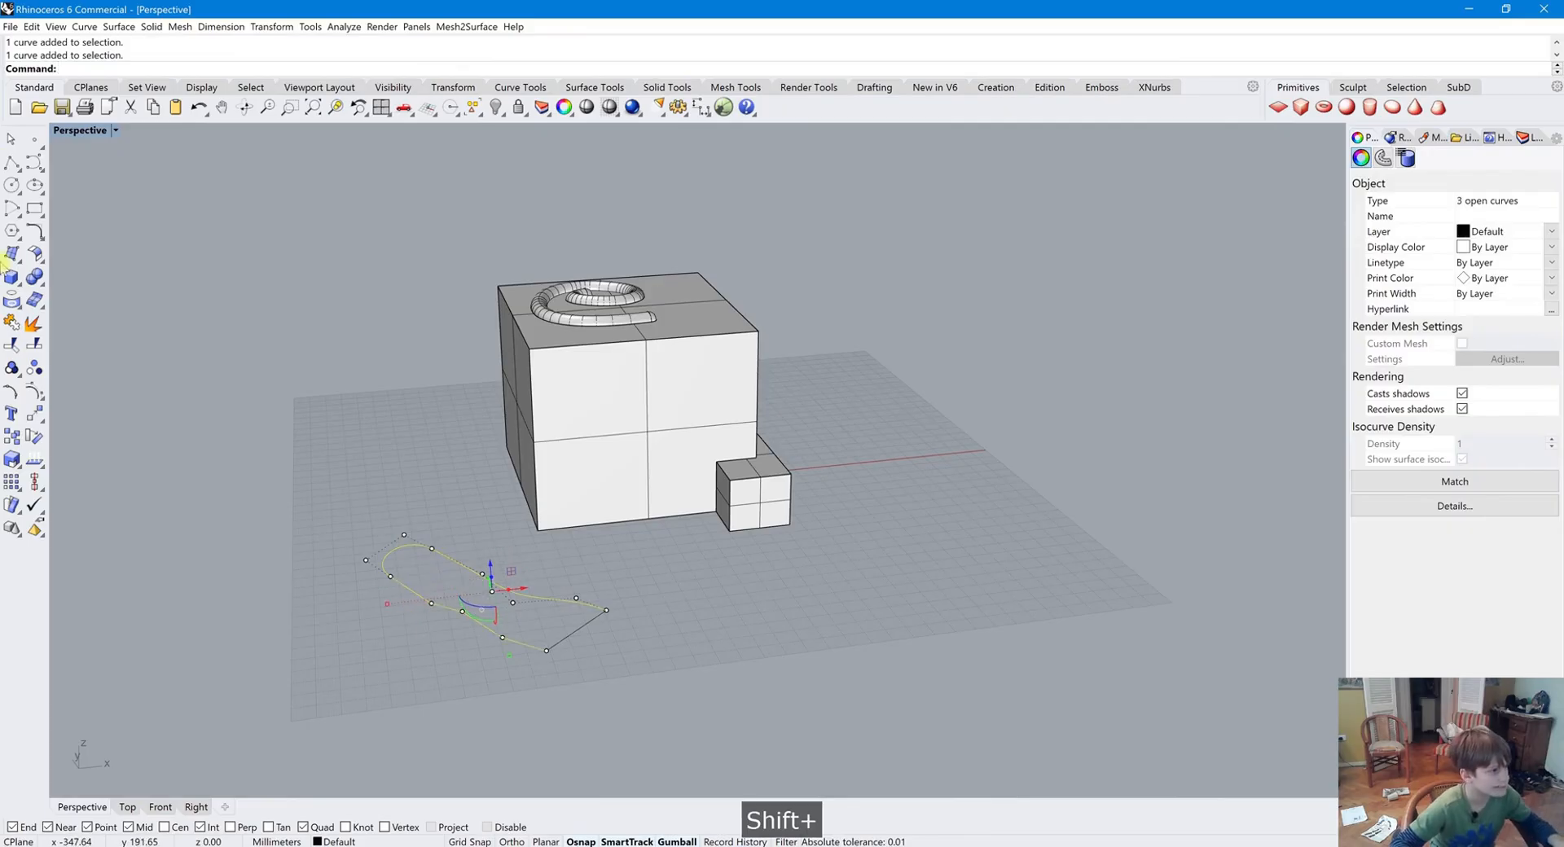
click(11, 322)
click(192, 428)
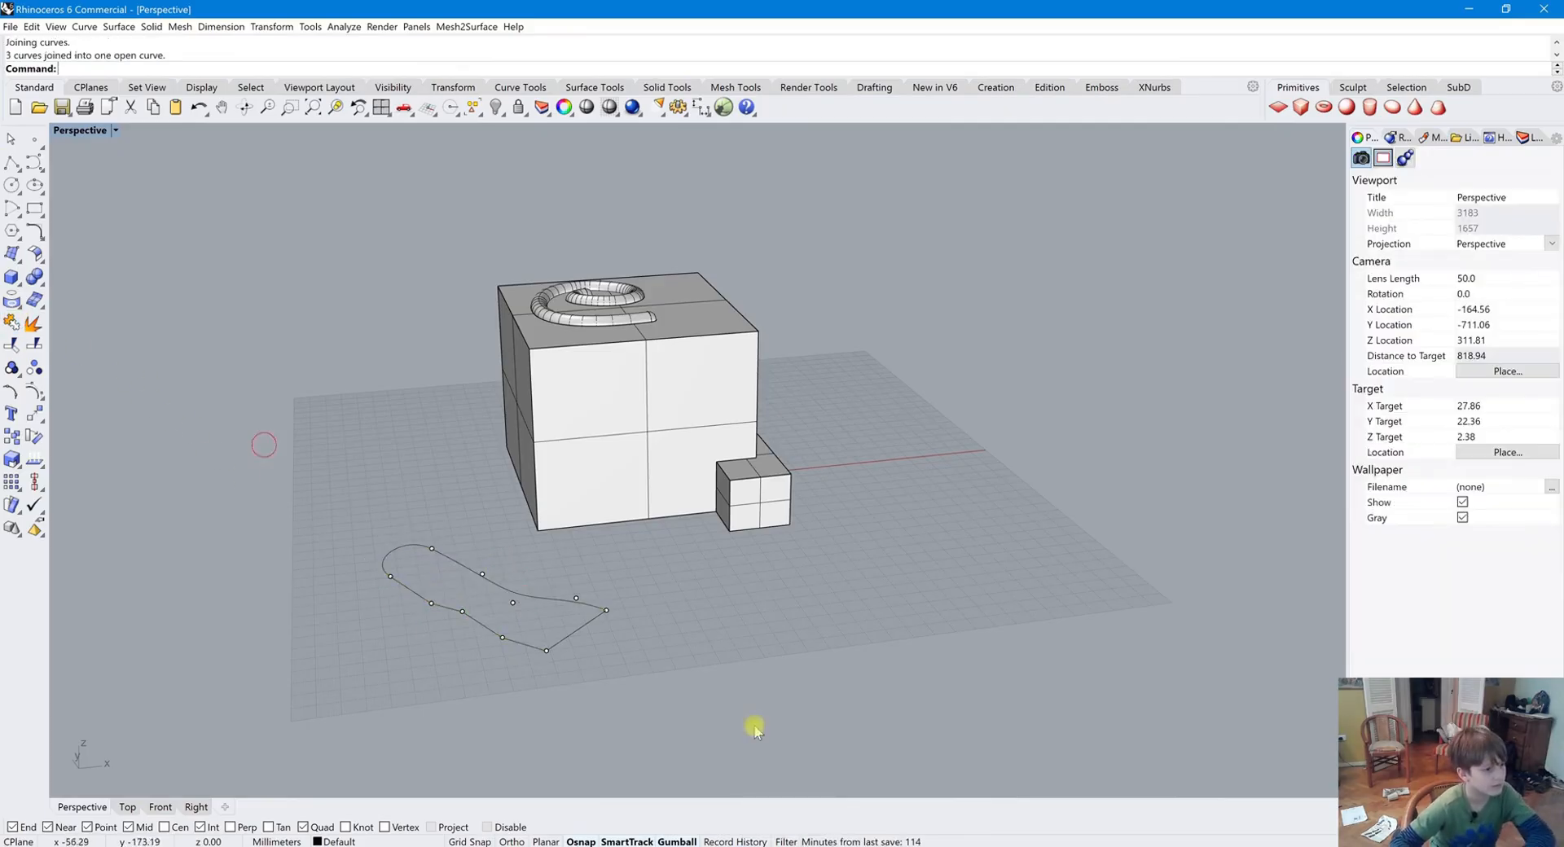
Extrude the joined open curve upward into a surface
click(580, 625)
click(543, 594)
click(550, 603)
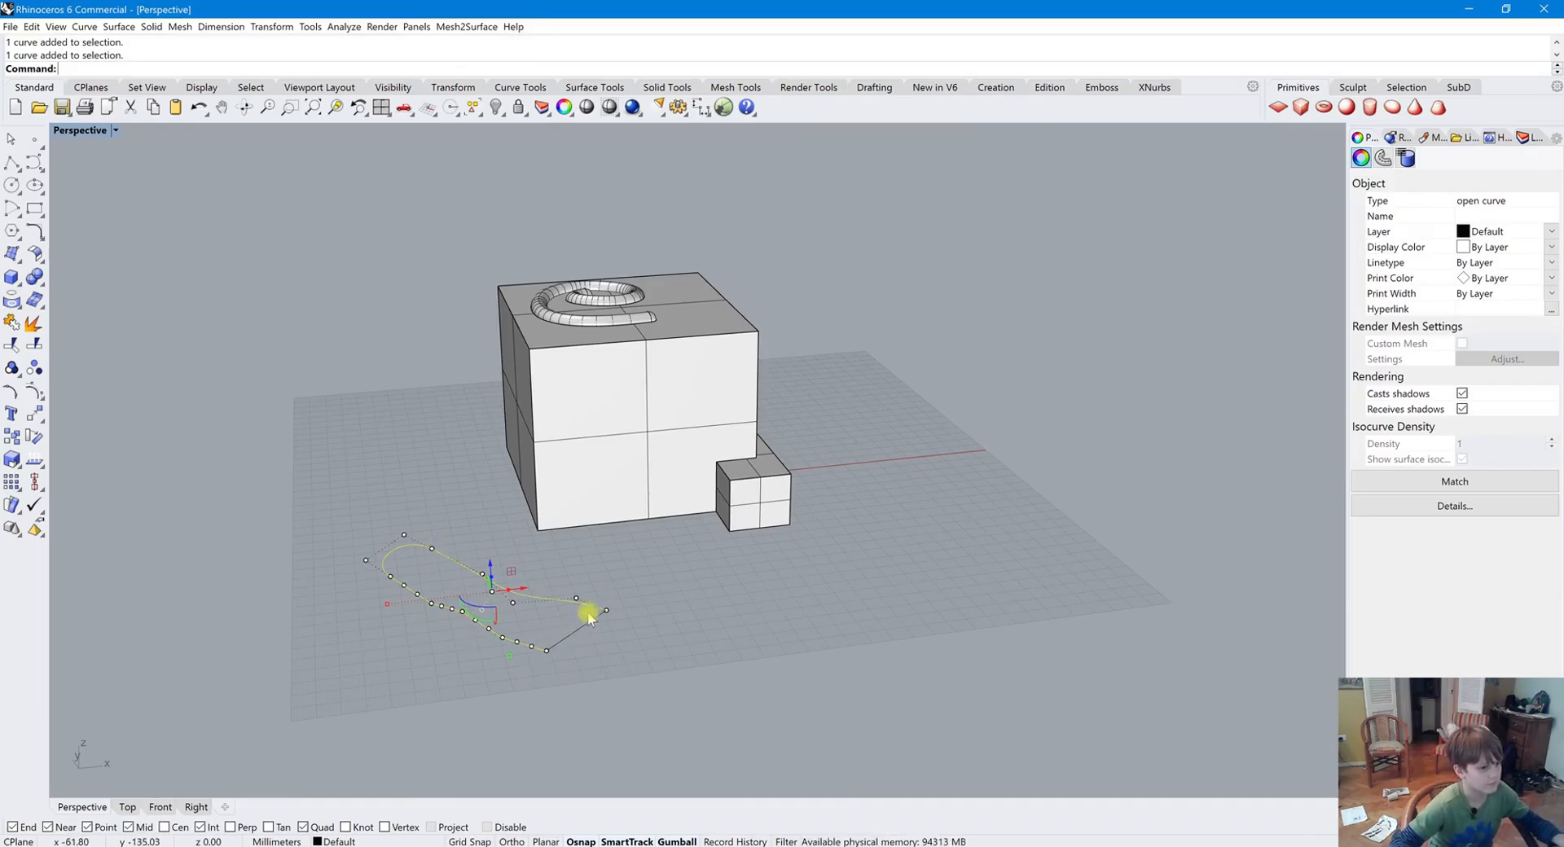
click(303, 644)
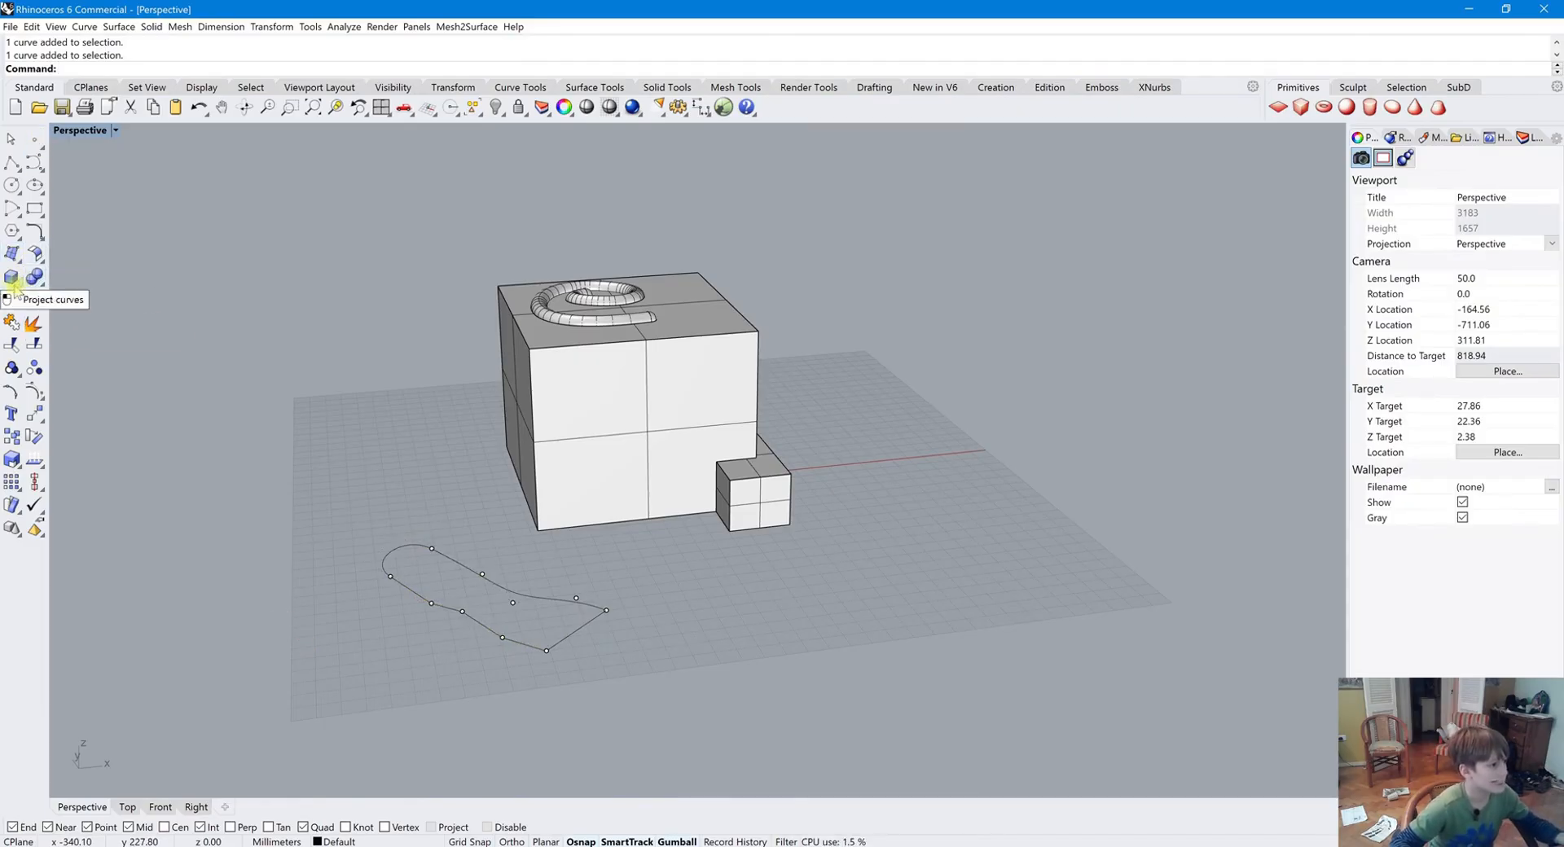
click(13, 279)
click(81, 331)
click(468, 574)
key(Return)
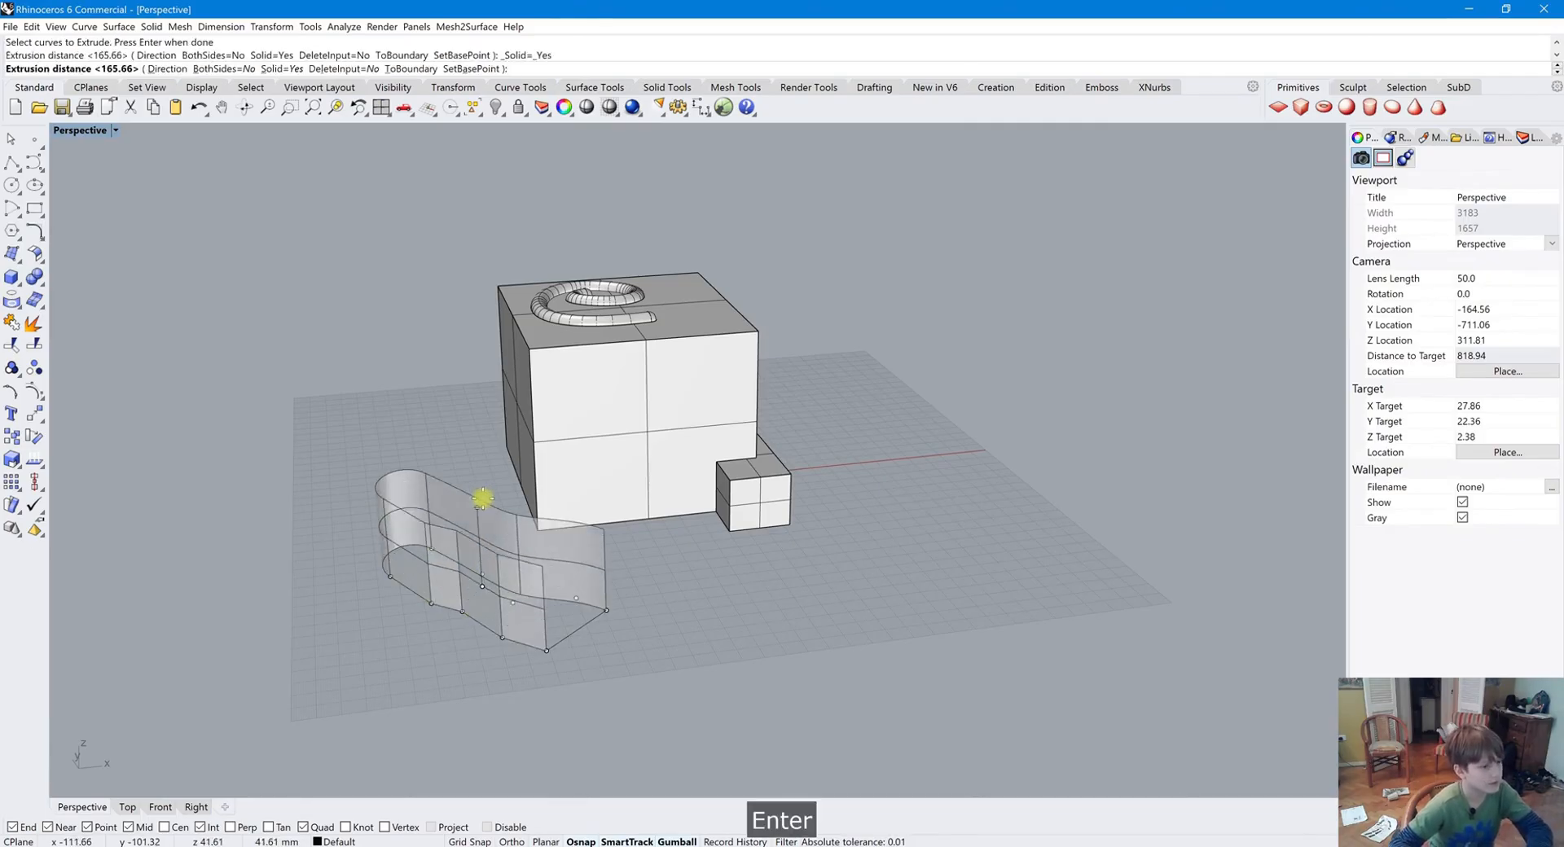
click(472, 536)
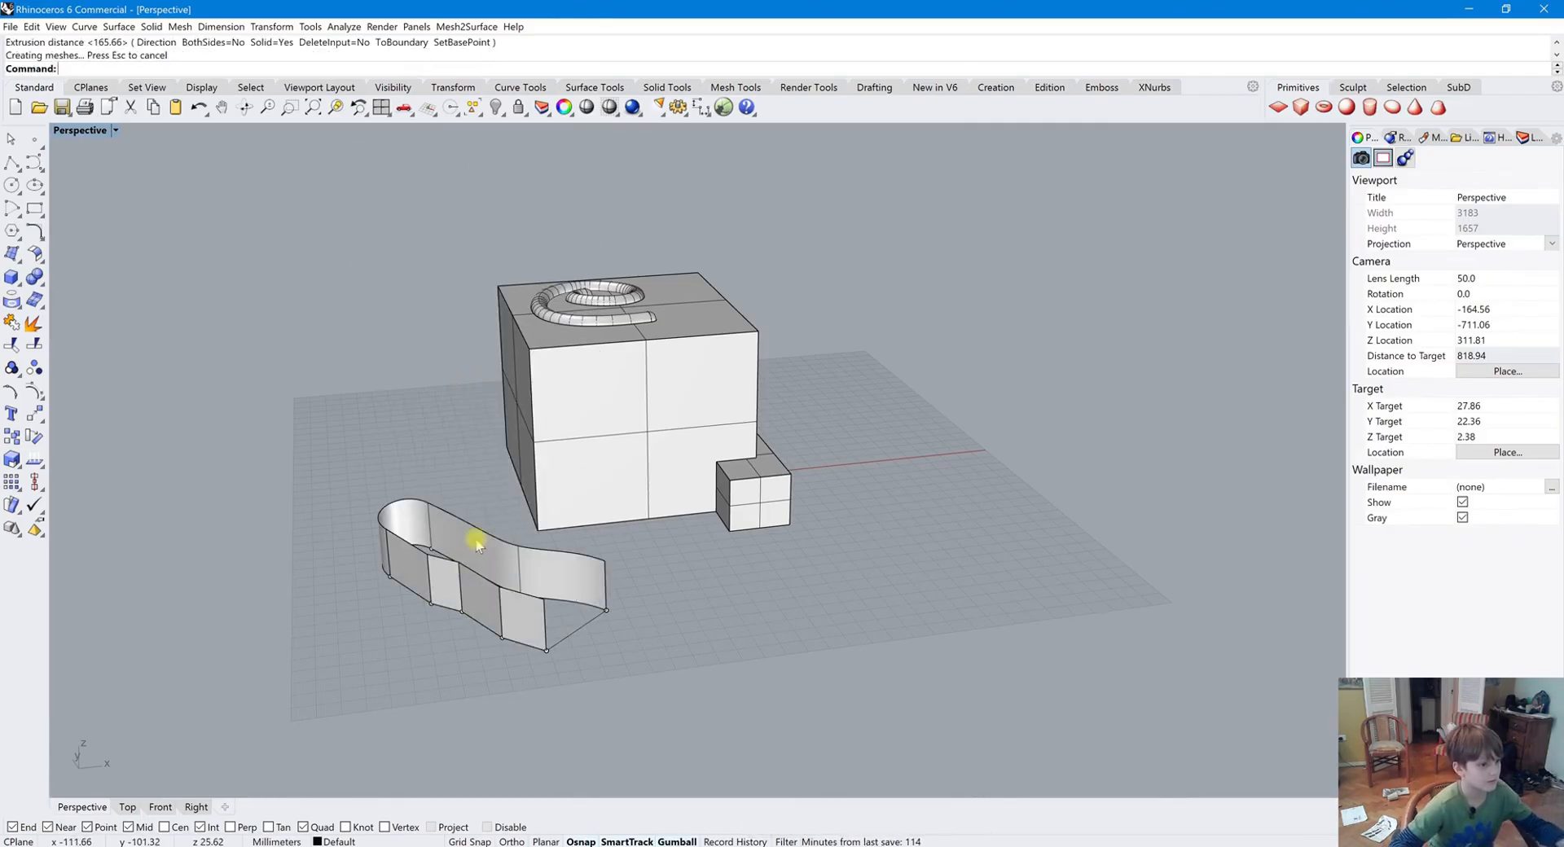
Delete the extruded surface
click(567, 584)
key(Delete)
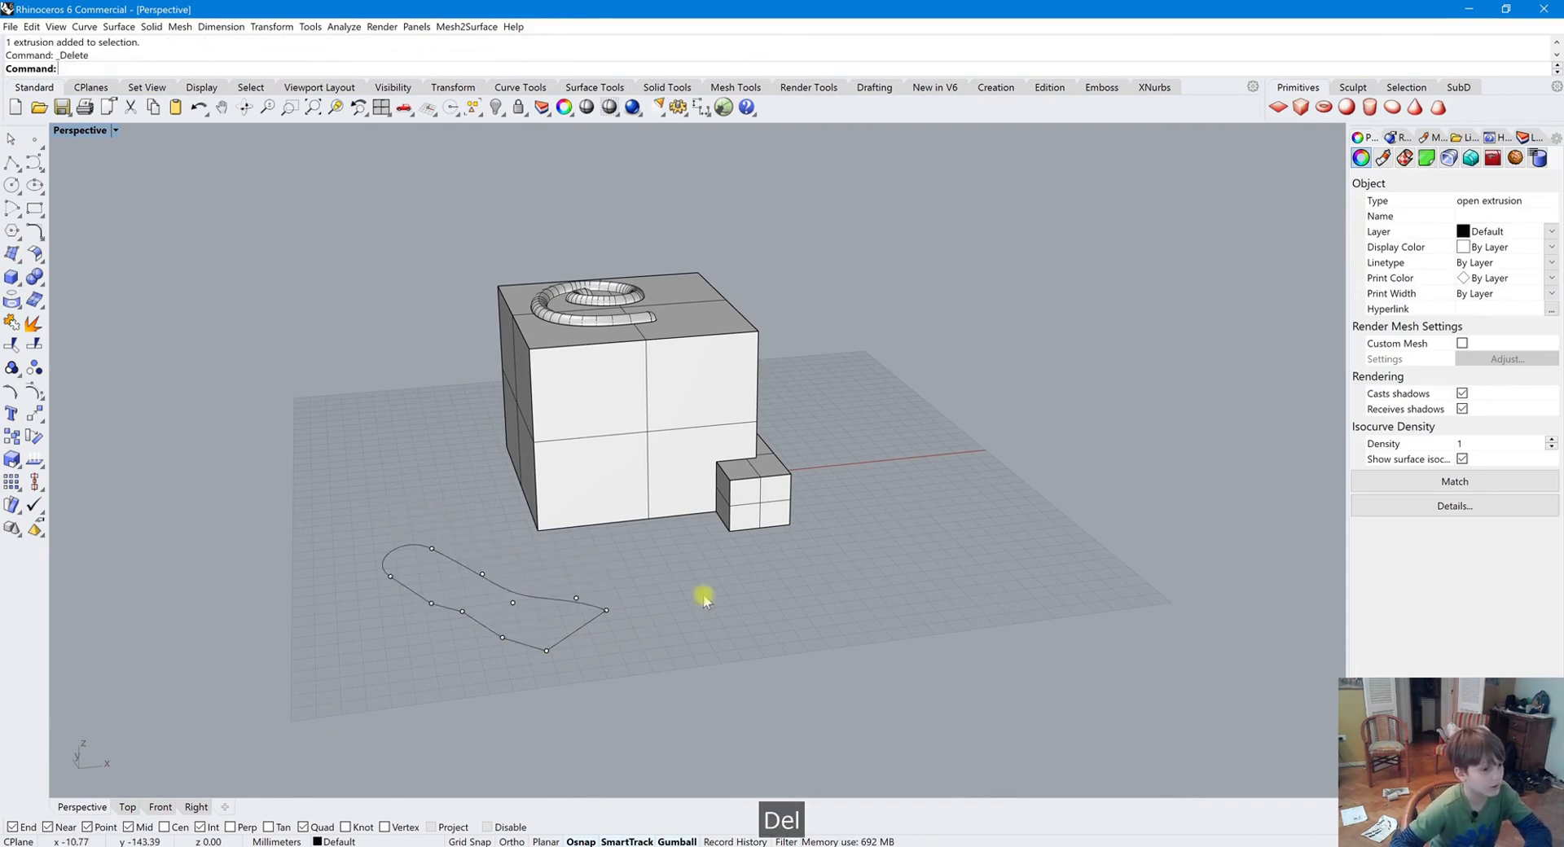
Join the curve and the straight line into one closed curve
drag(517, 582, 588, 652)
click(544, 598)
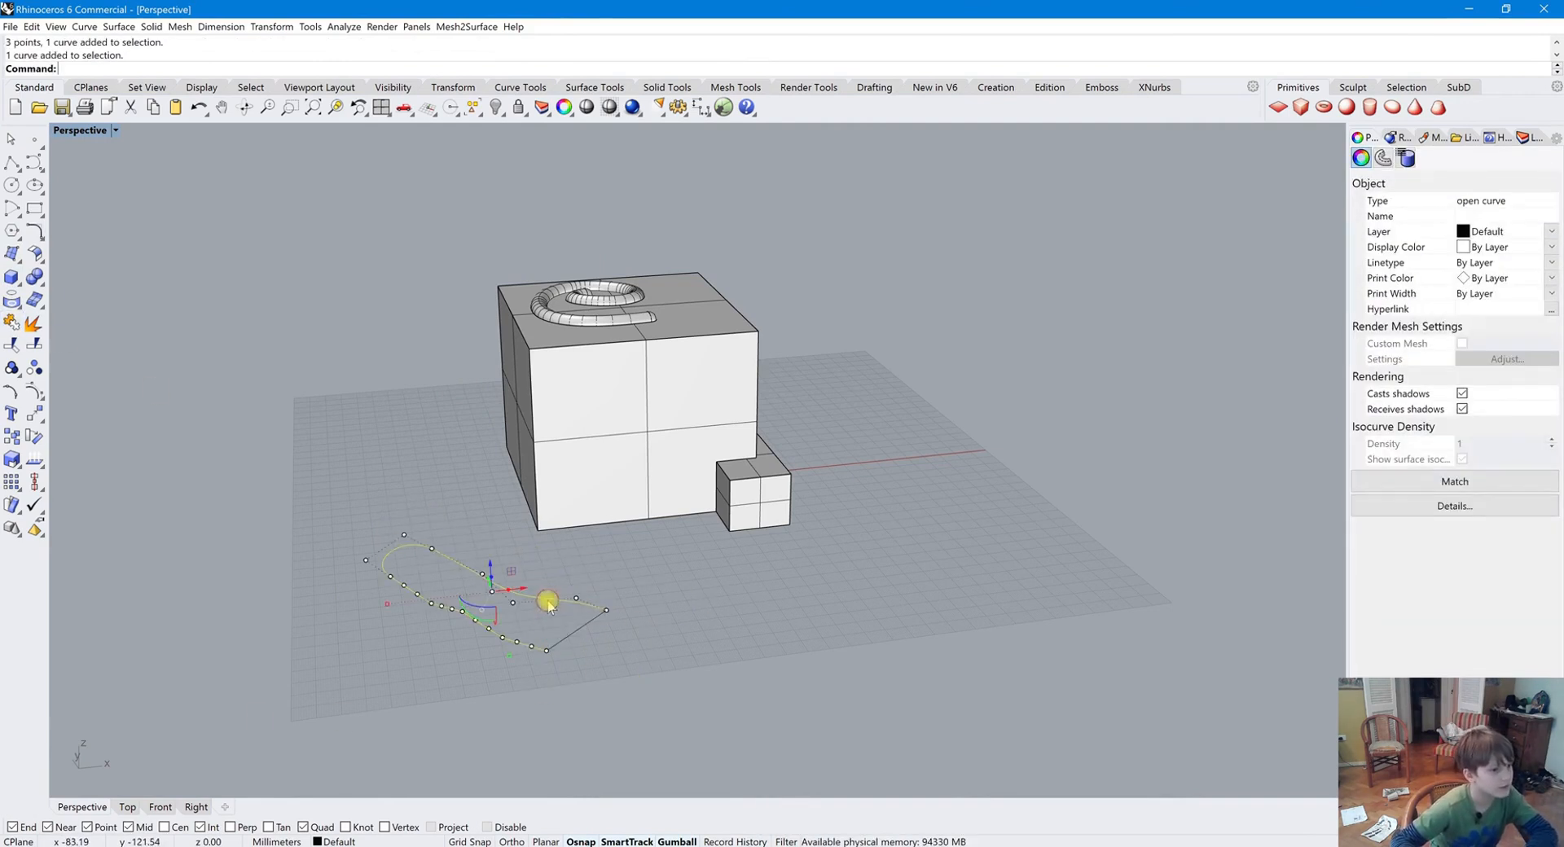
shift+click(580, 630)
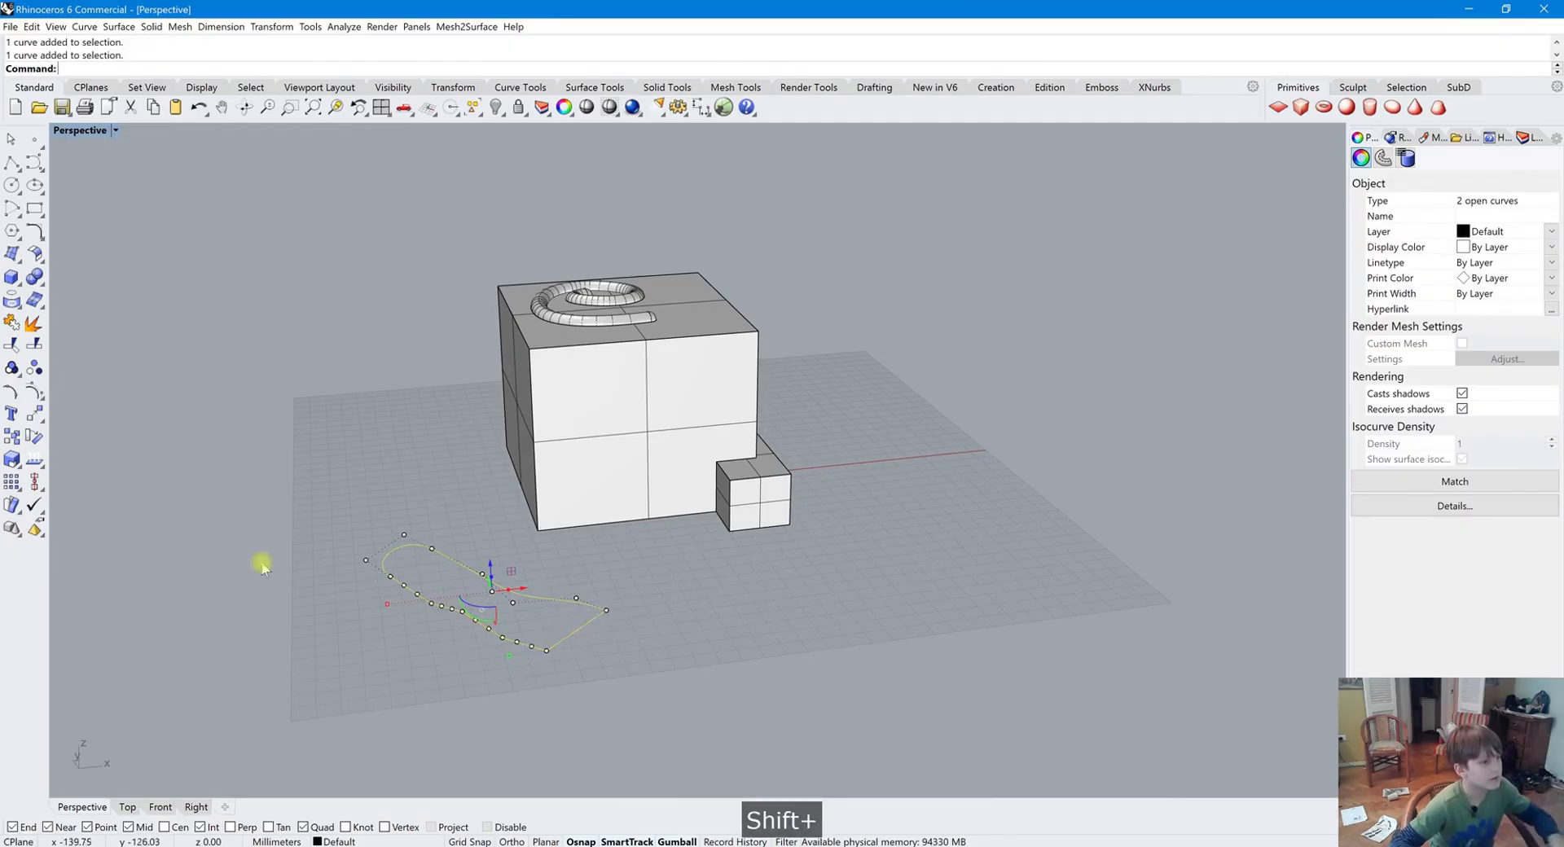
click(12, 342)
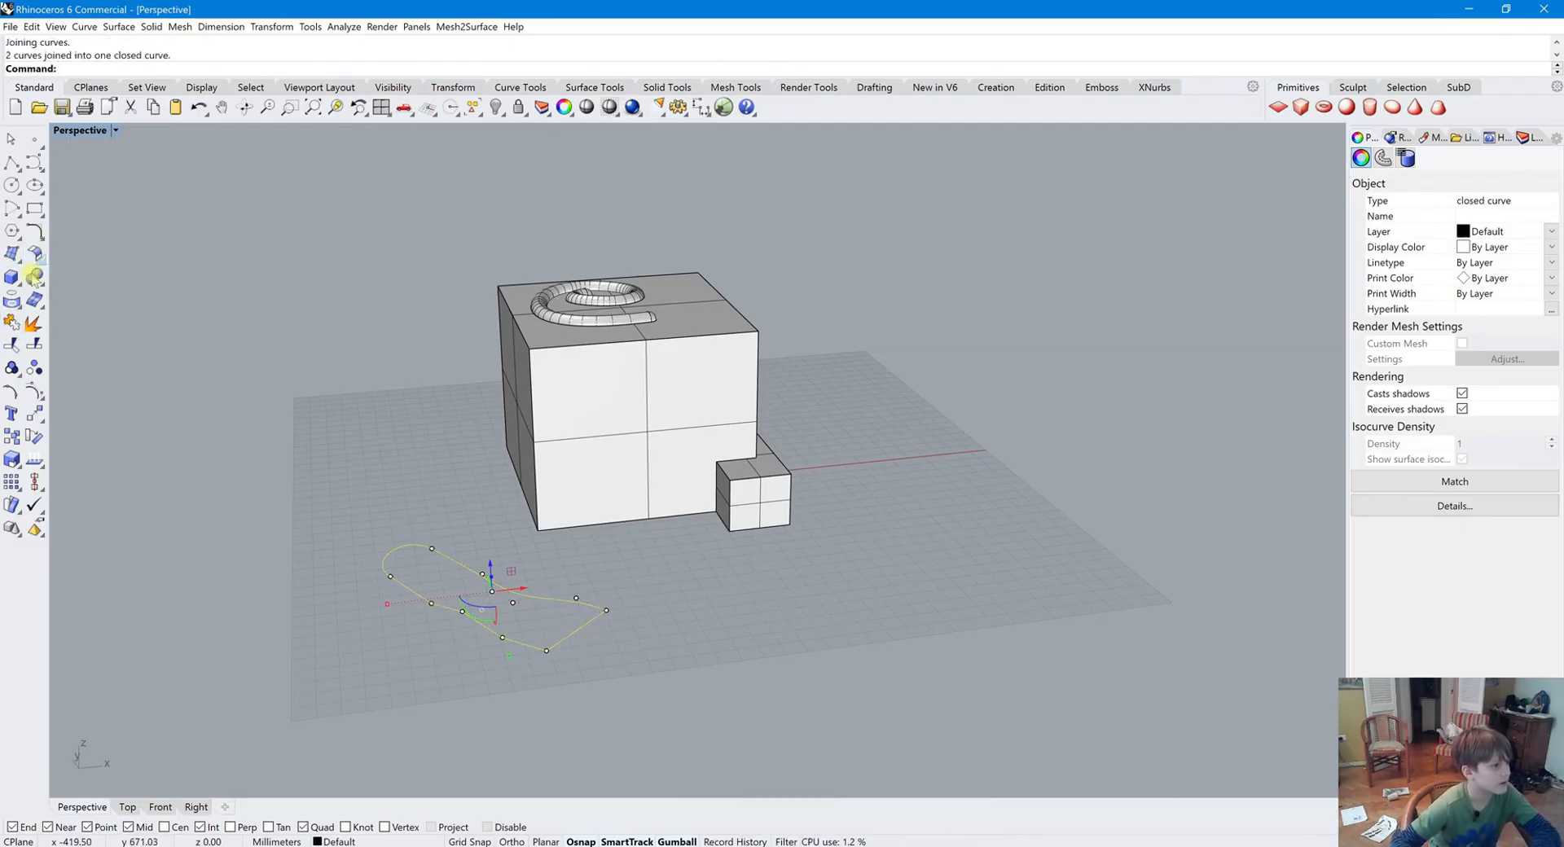
Extrude the closed curve into a solid and undo the extrusion
click(16, 295)
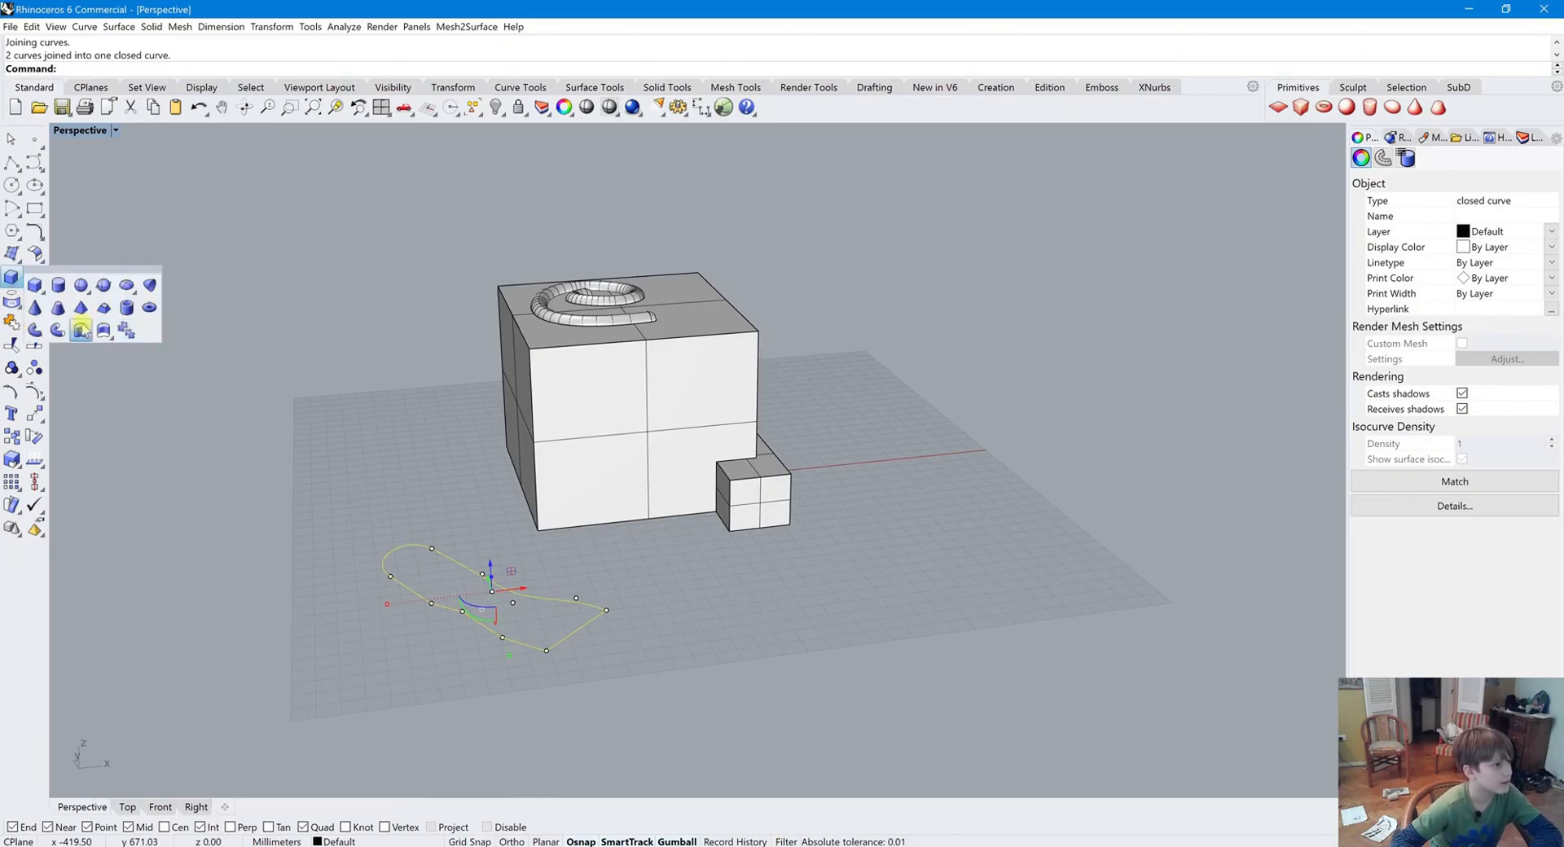
click(82, 330)
click(367, 548)
click(464, 556)
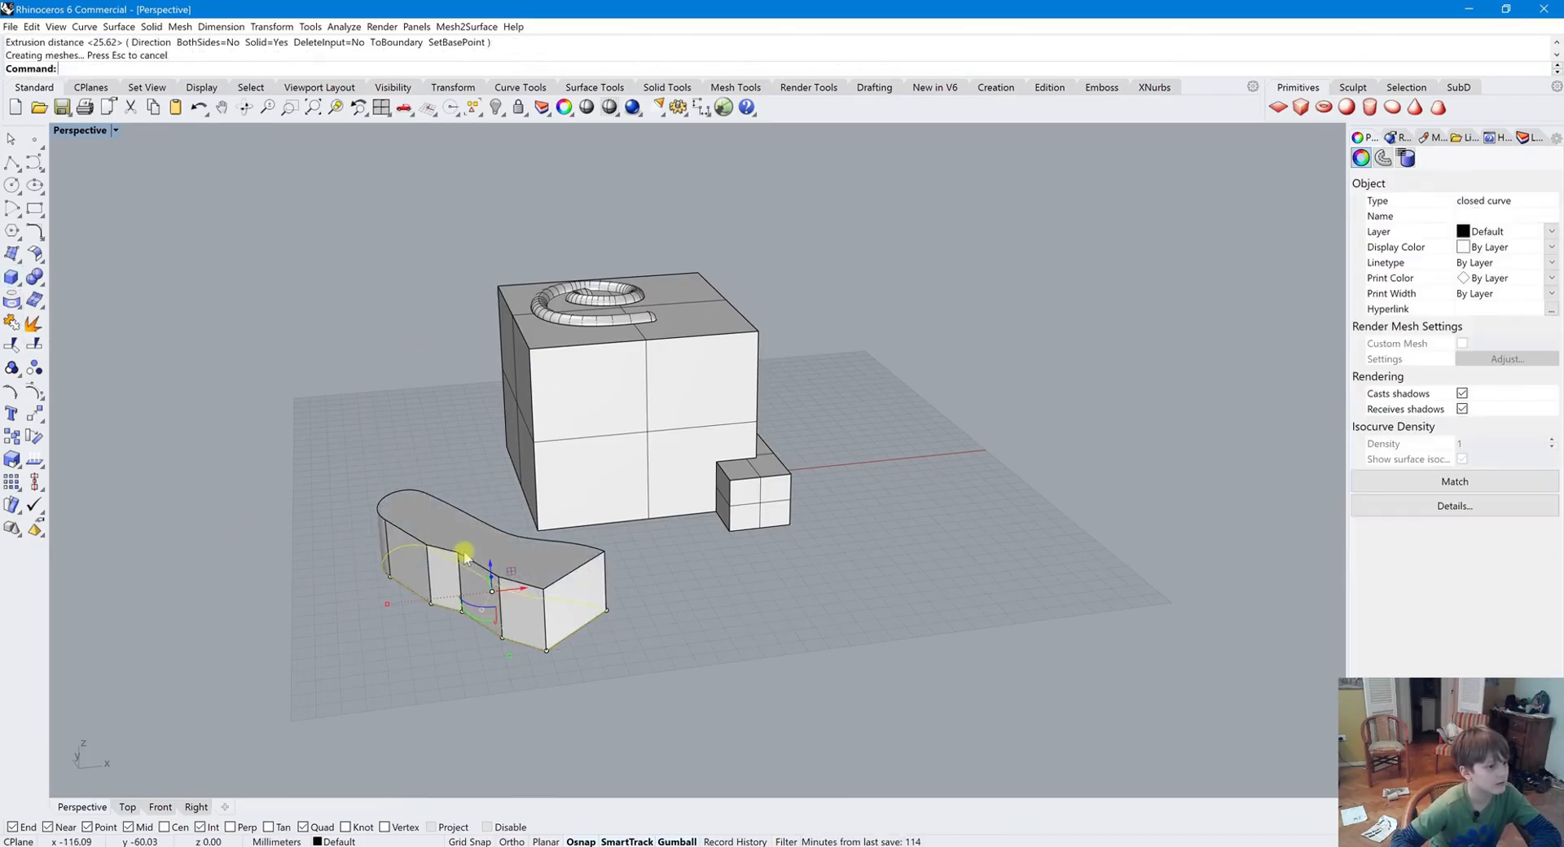
key(ctrl+z)
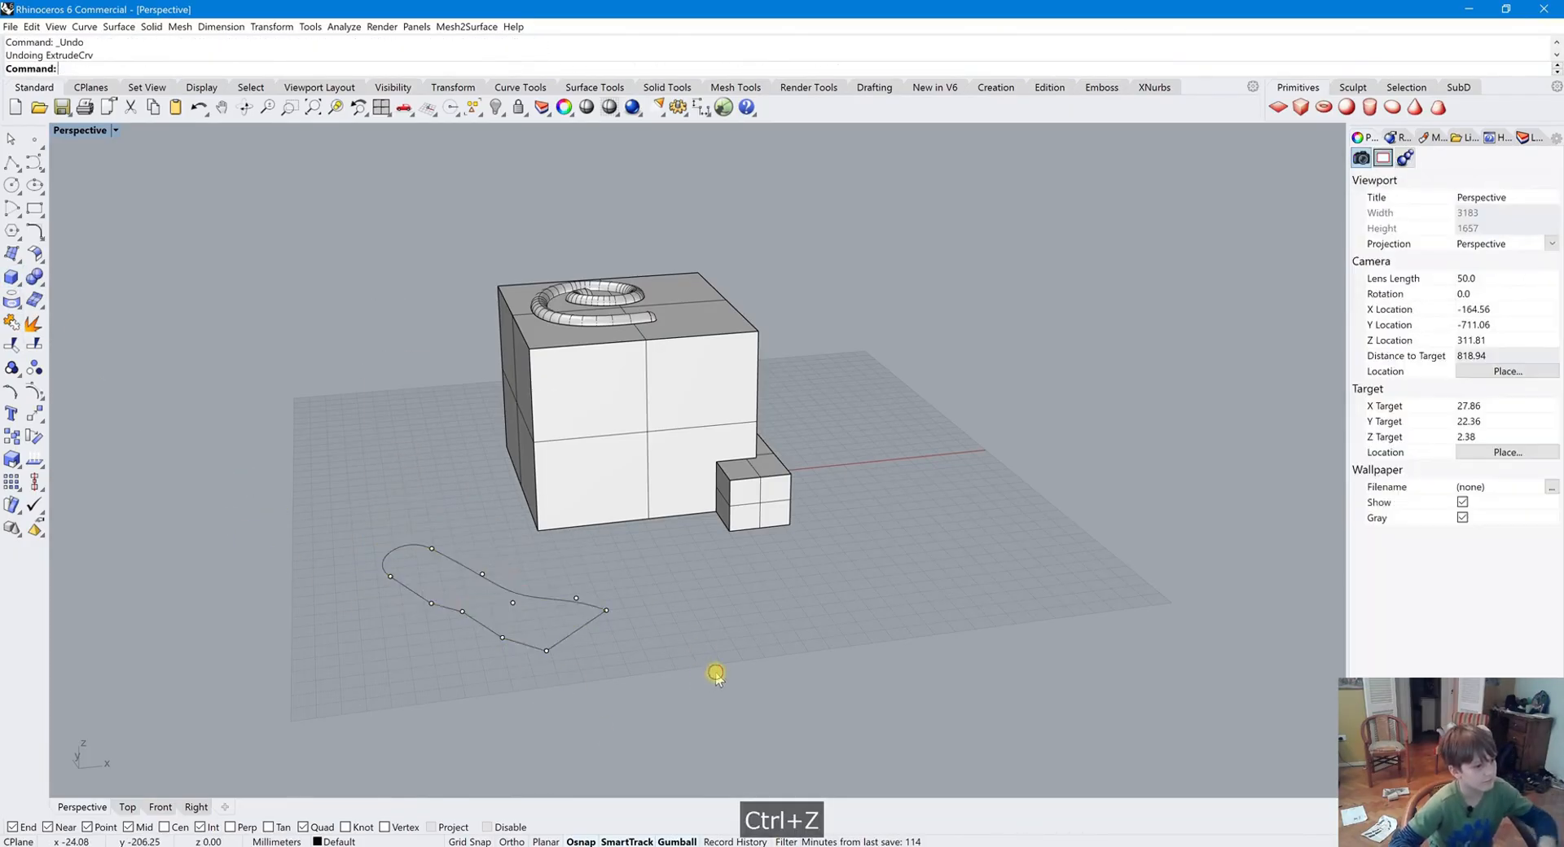
Explode the closed curve and rejoin the curved segments, leaving out the straight line, into one open curve
click(570, 634)
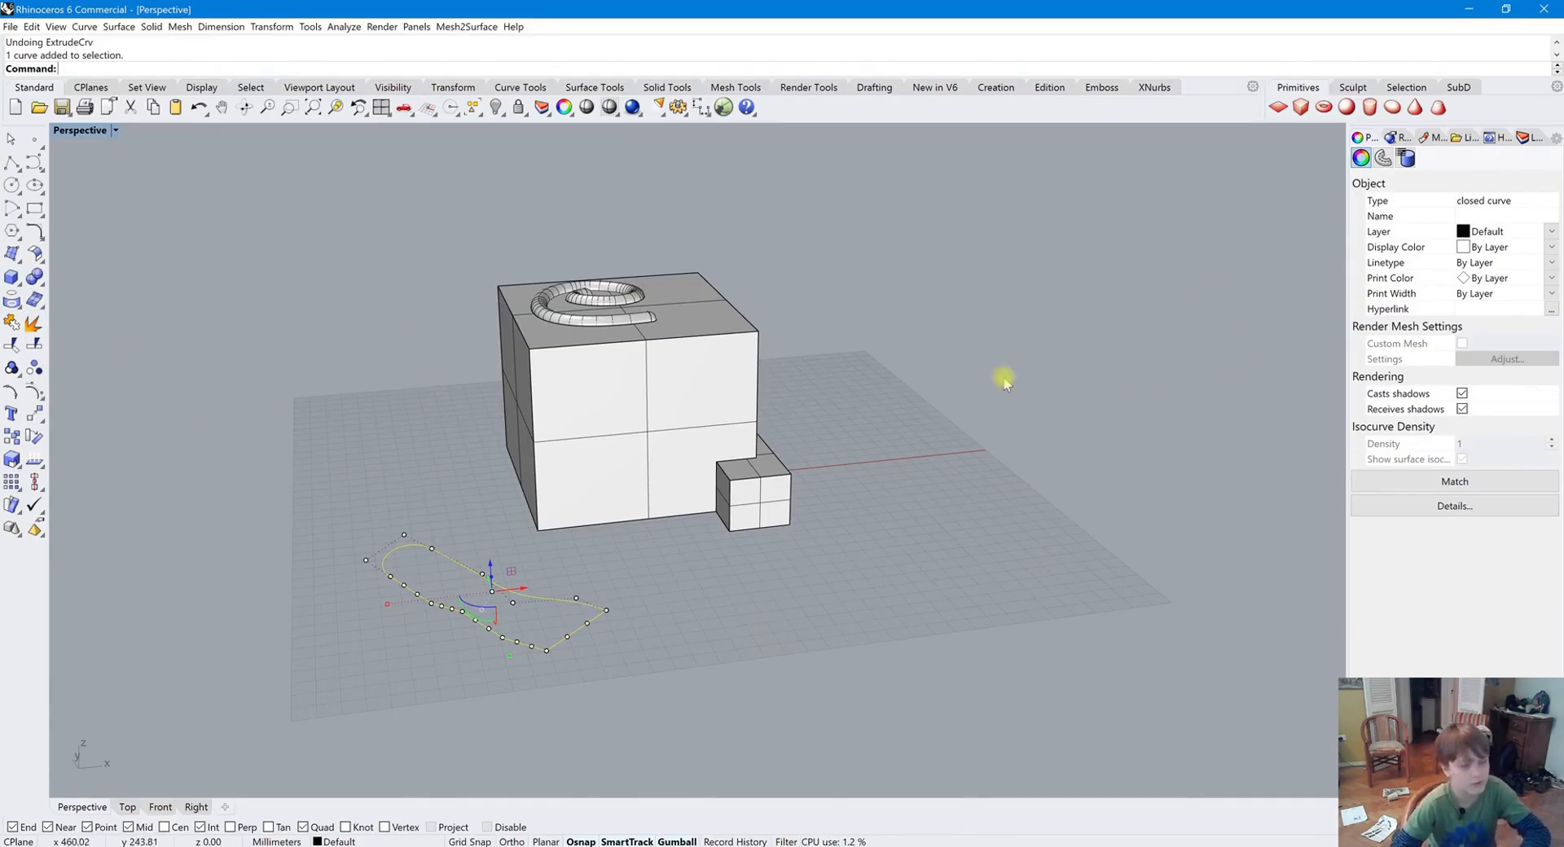
click(31, 323)
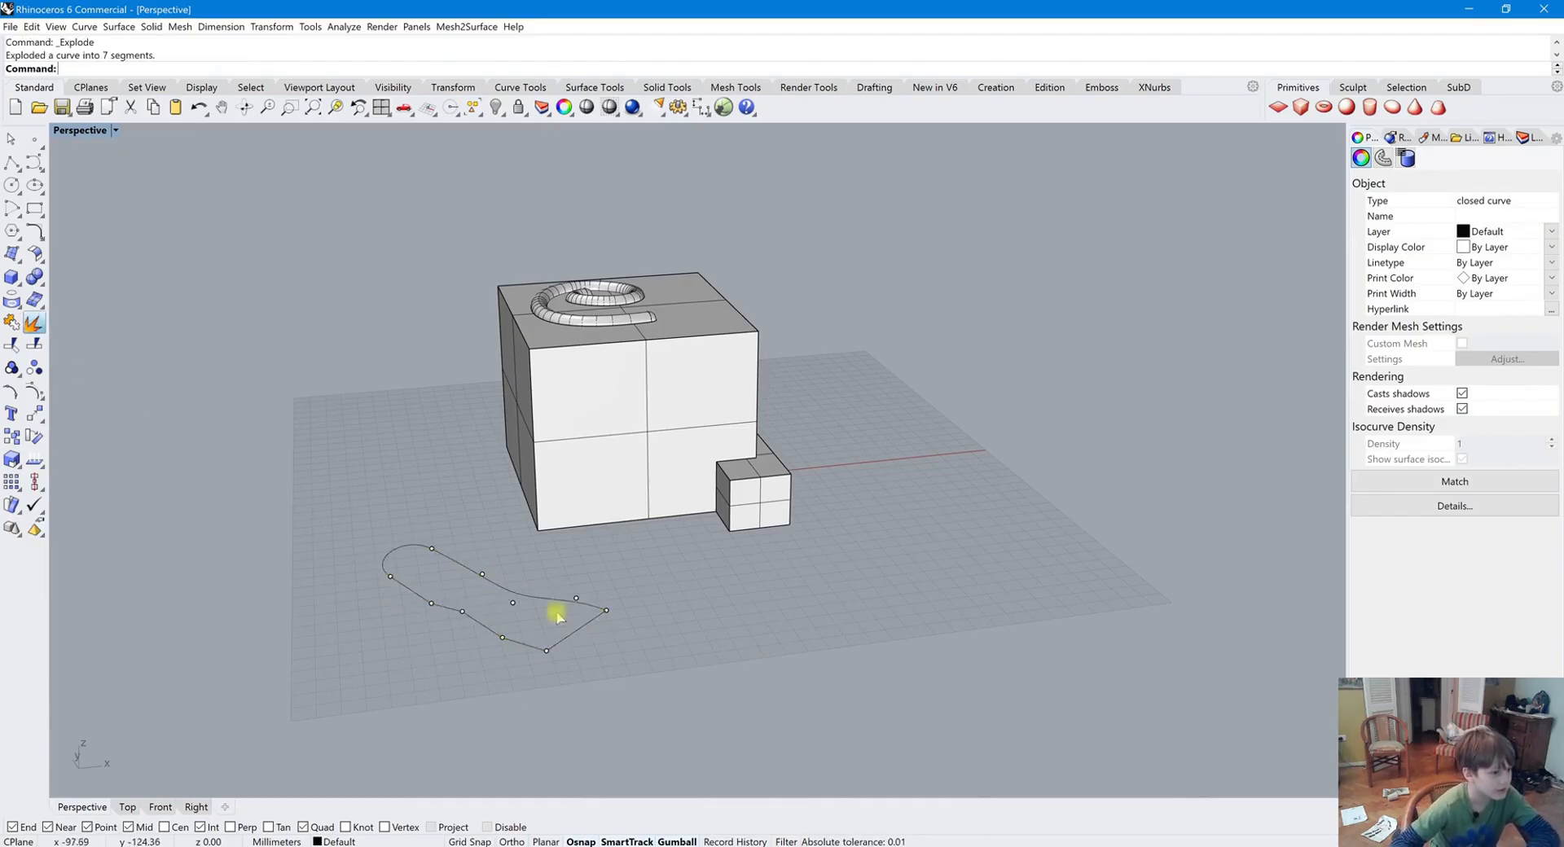
click(589, 632)
click(524, 597)
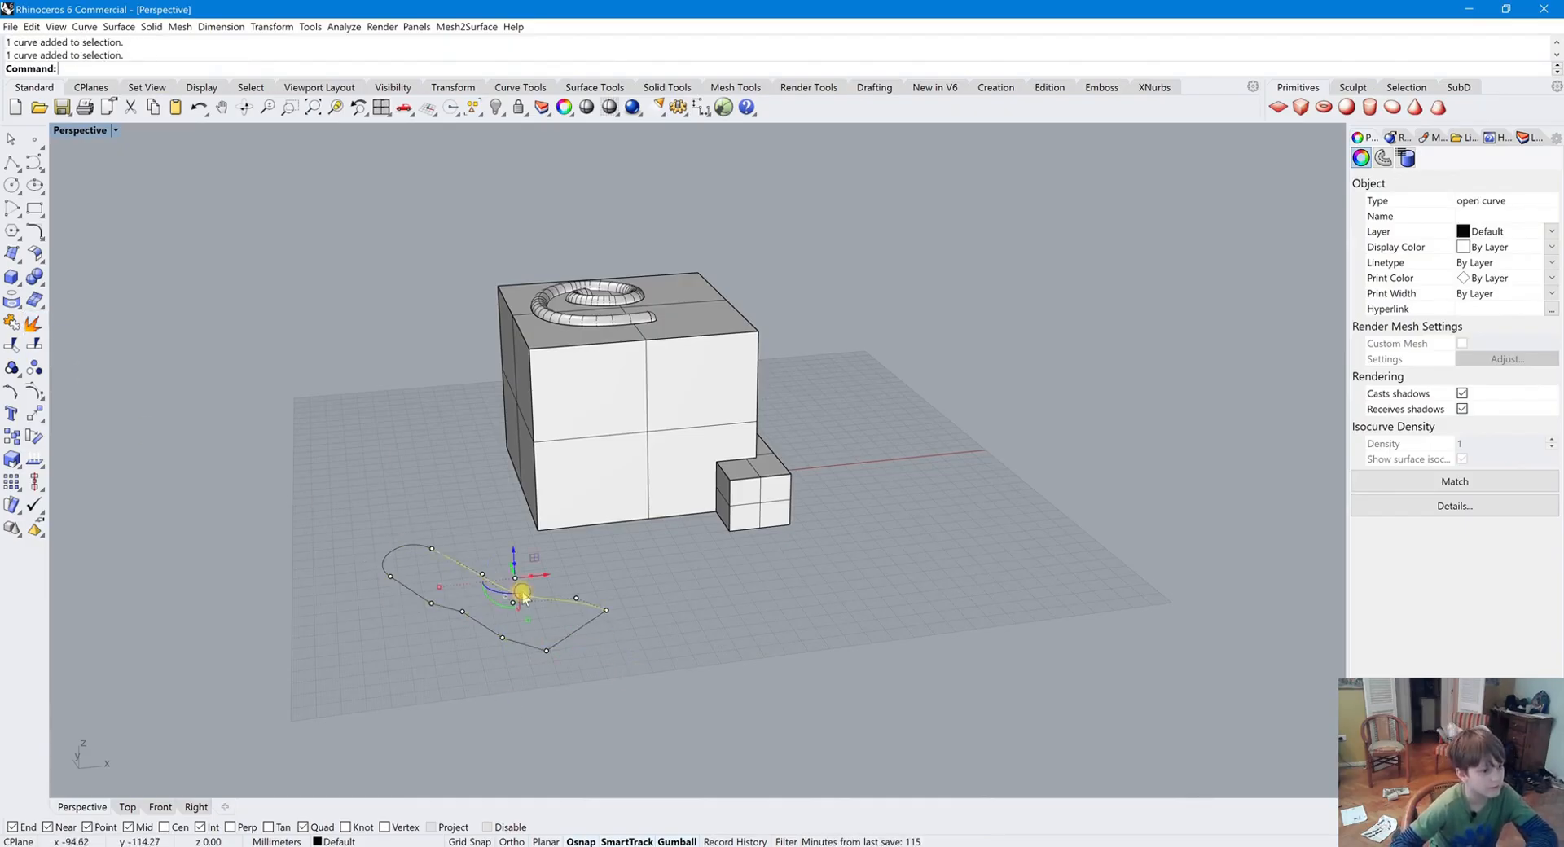
click(346, 531)
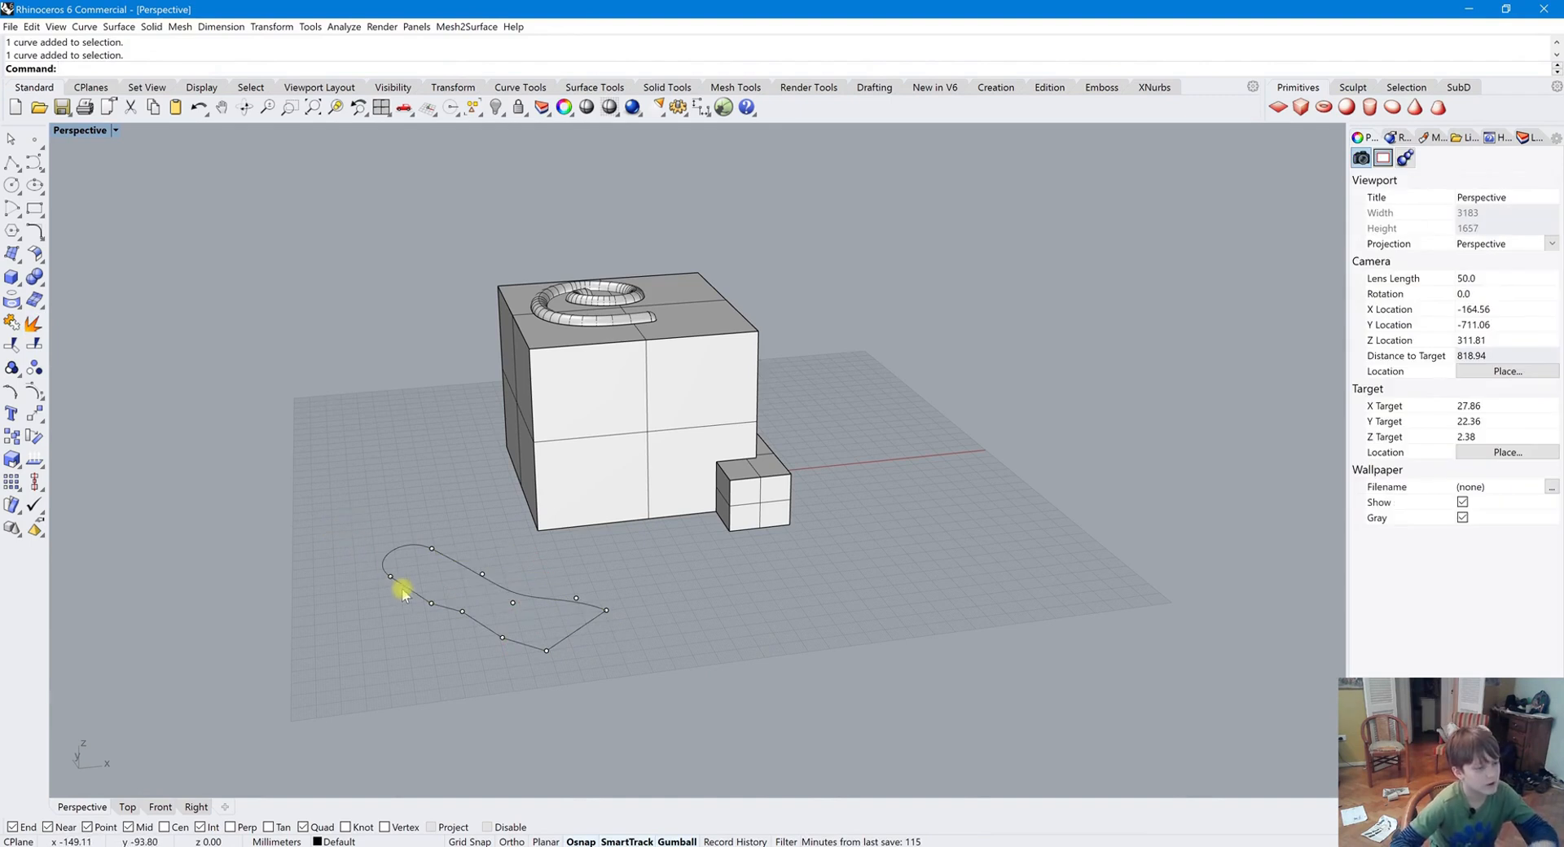
click(408, 586)
shift+click(390, 552)
shift+click(447, 557)
shift+click(510, 630)
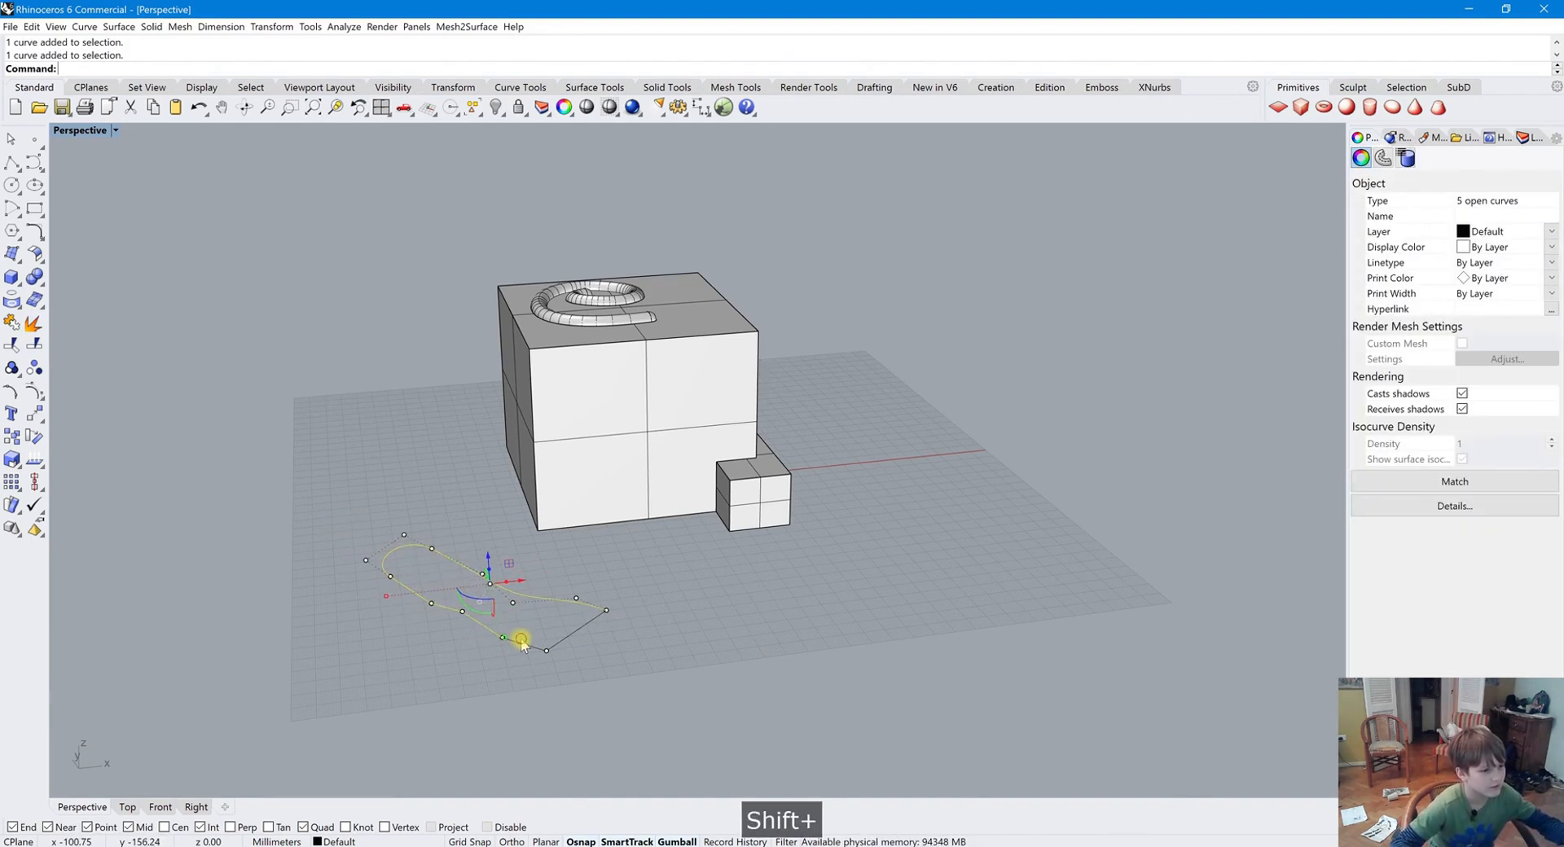
click(12, 322)
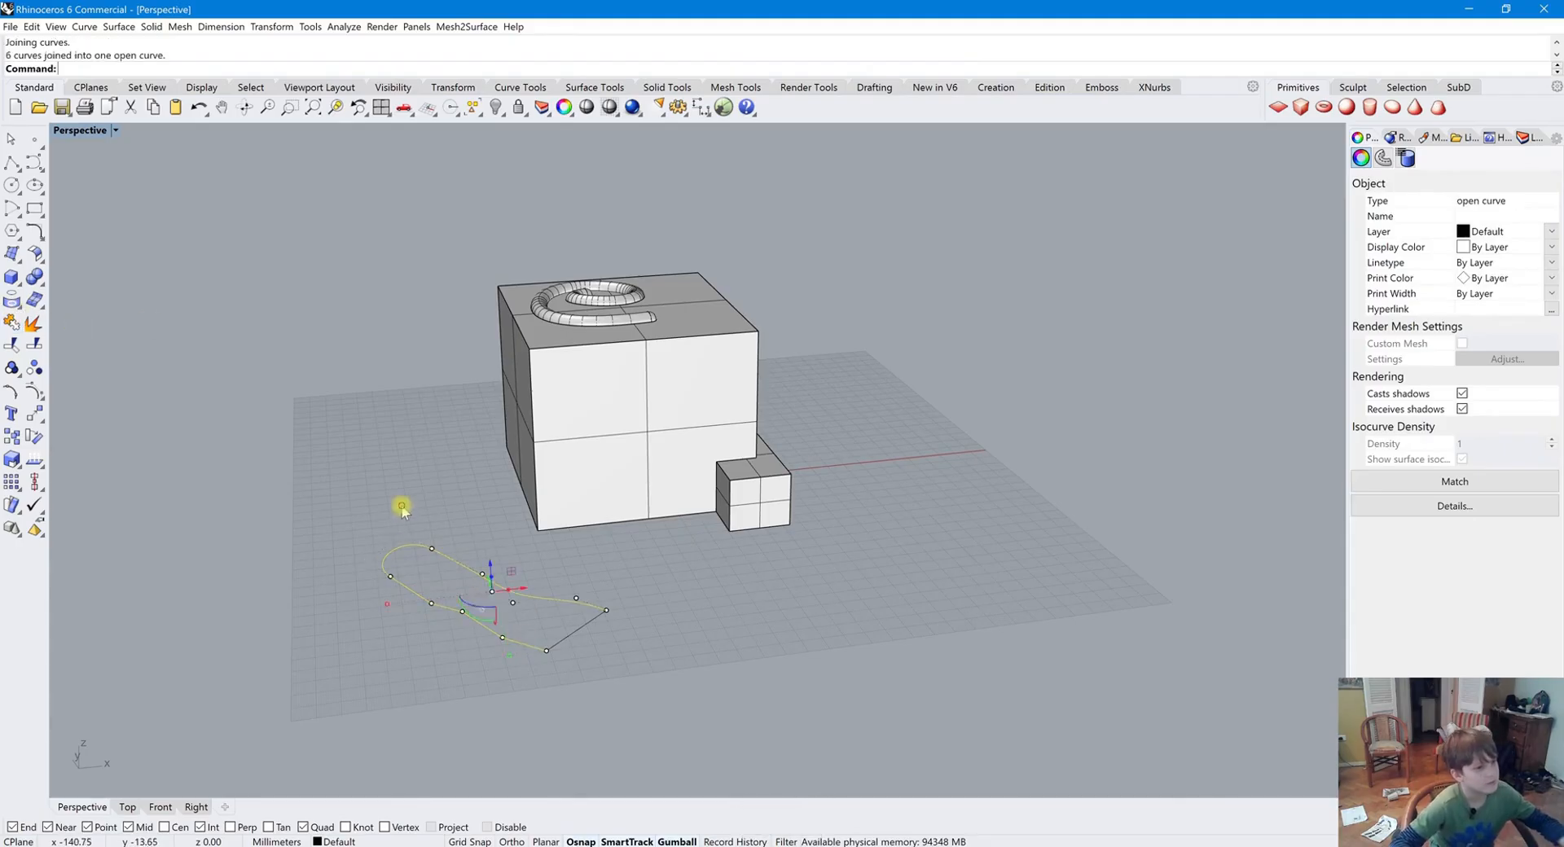
click(598, 634)
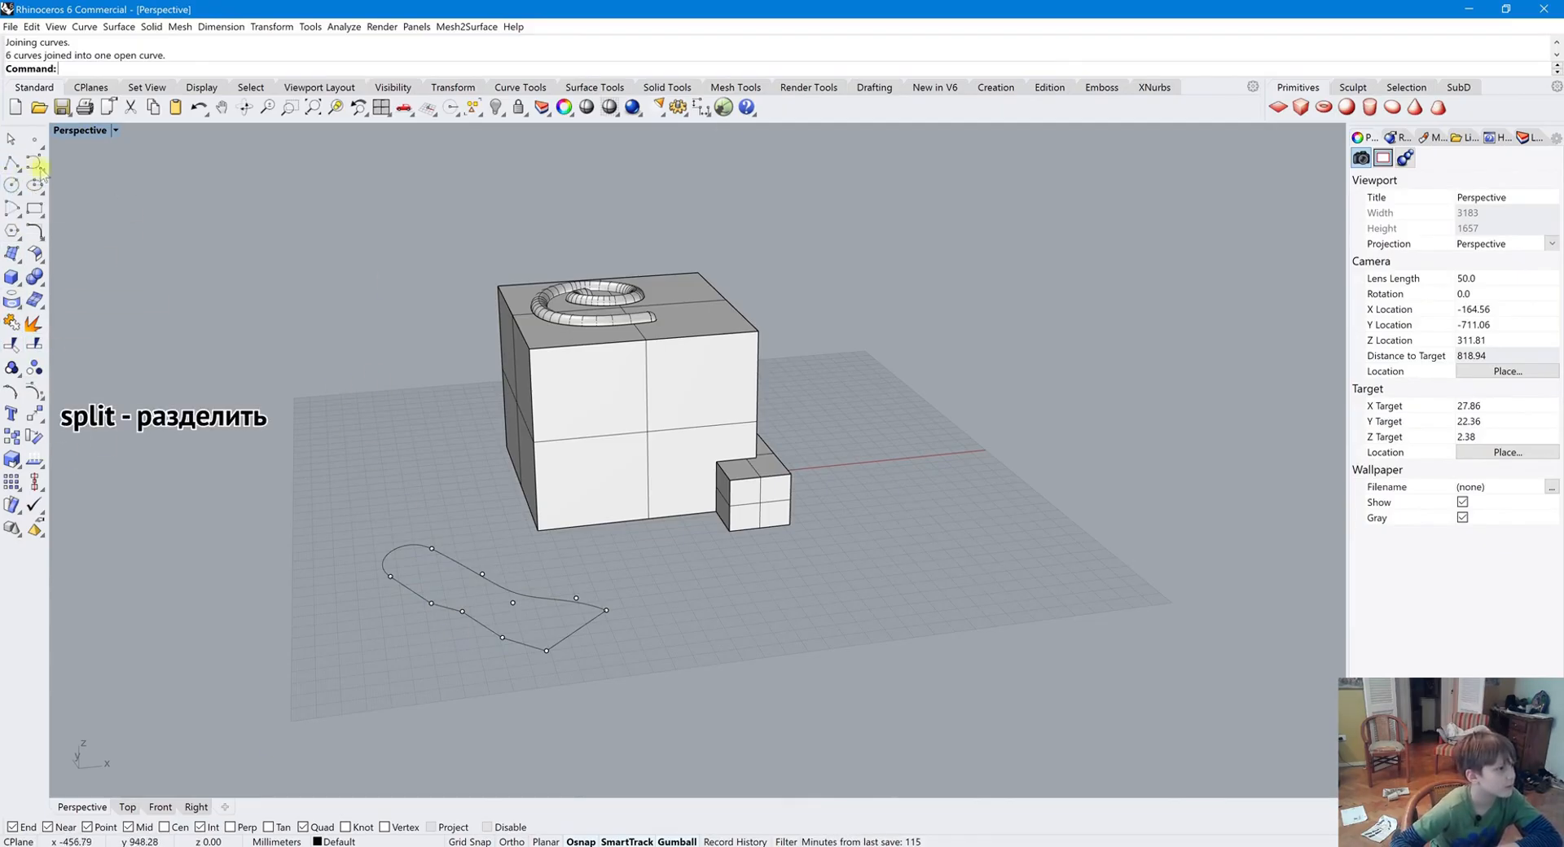
Draw a straight line crossing the curve near its middle
click(11, 163)
click(485, 525)
click(481, 719)
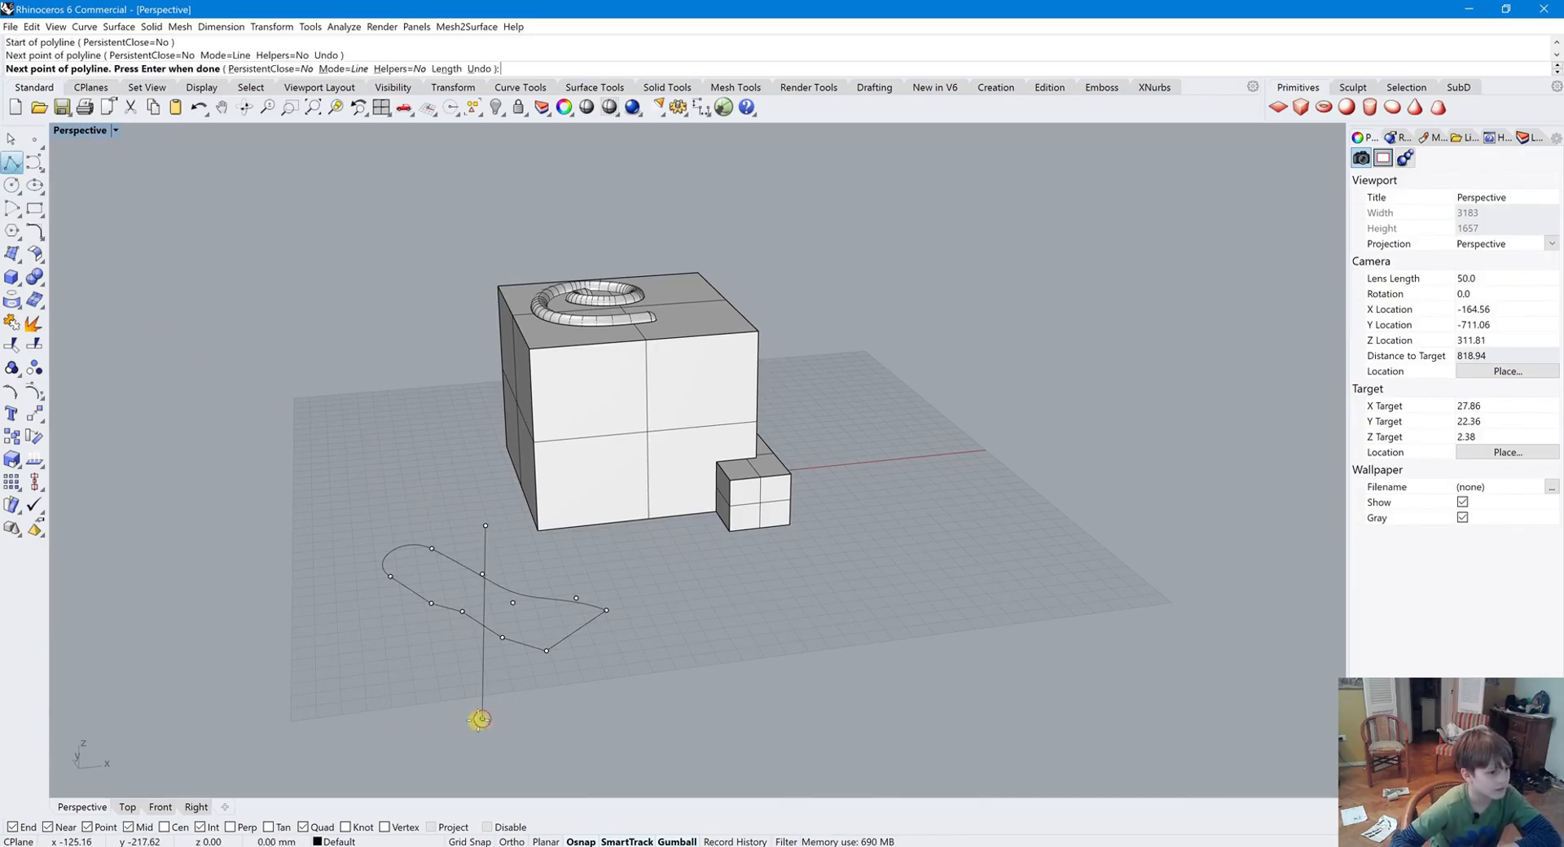
key(Return)
Split the joined curve using the crossing line as the cutter
click(498, 592)
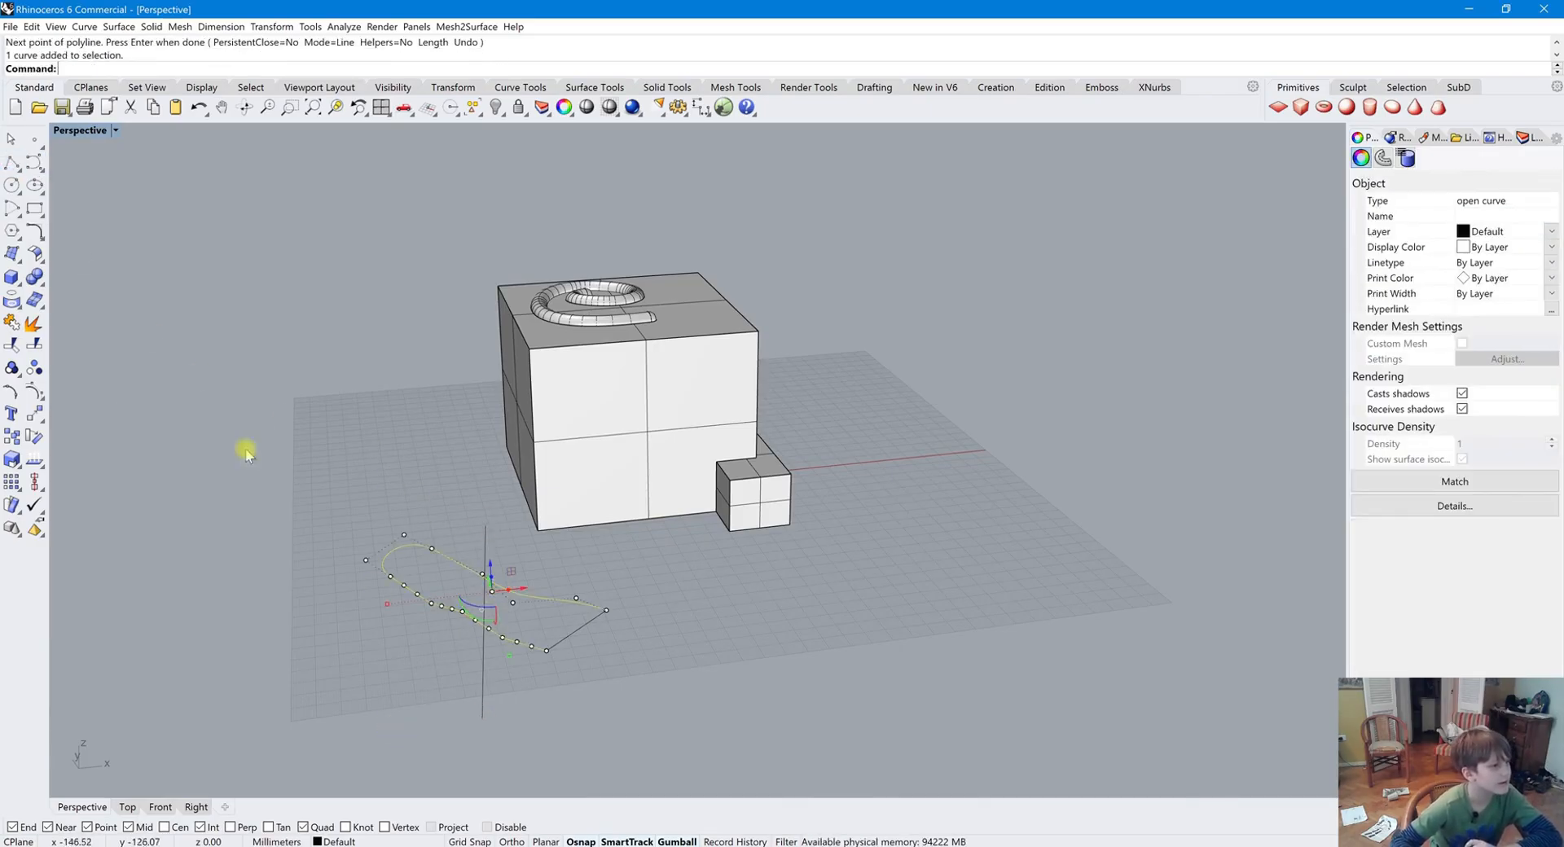
click(42, 360)
click(481, 637)
key(Return)
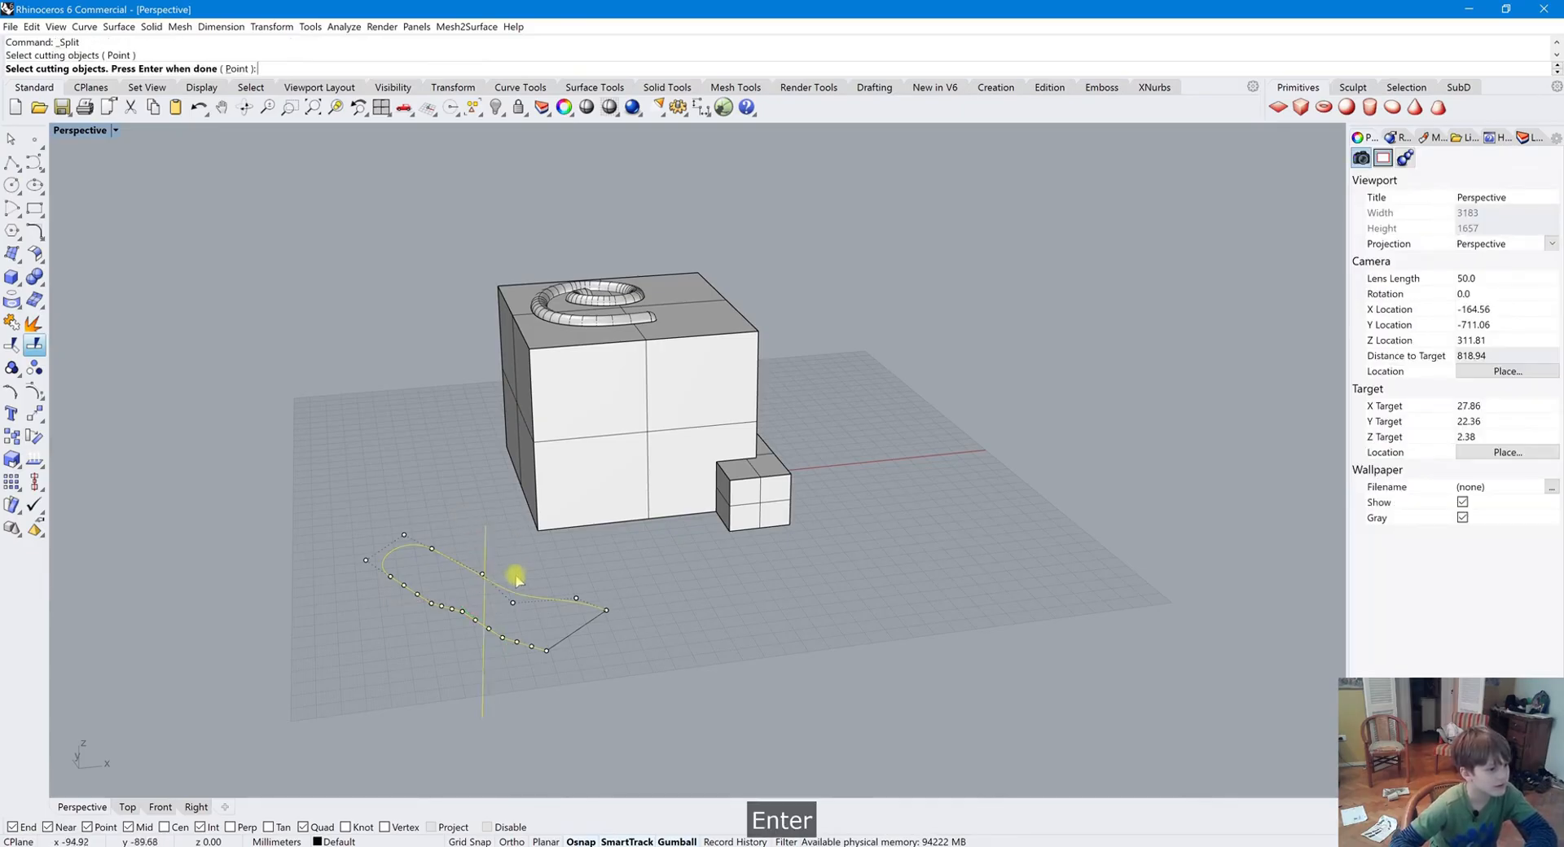
Delete the crossing line
click(465, 680)
click(485, 663)
key(Delete)
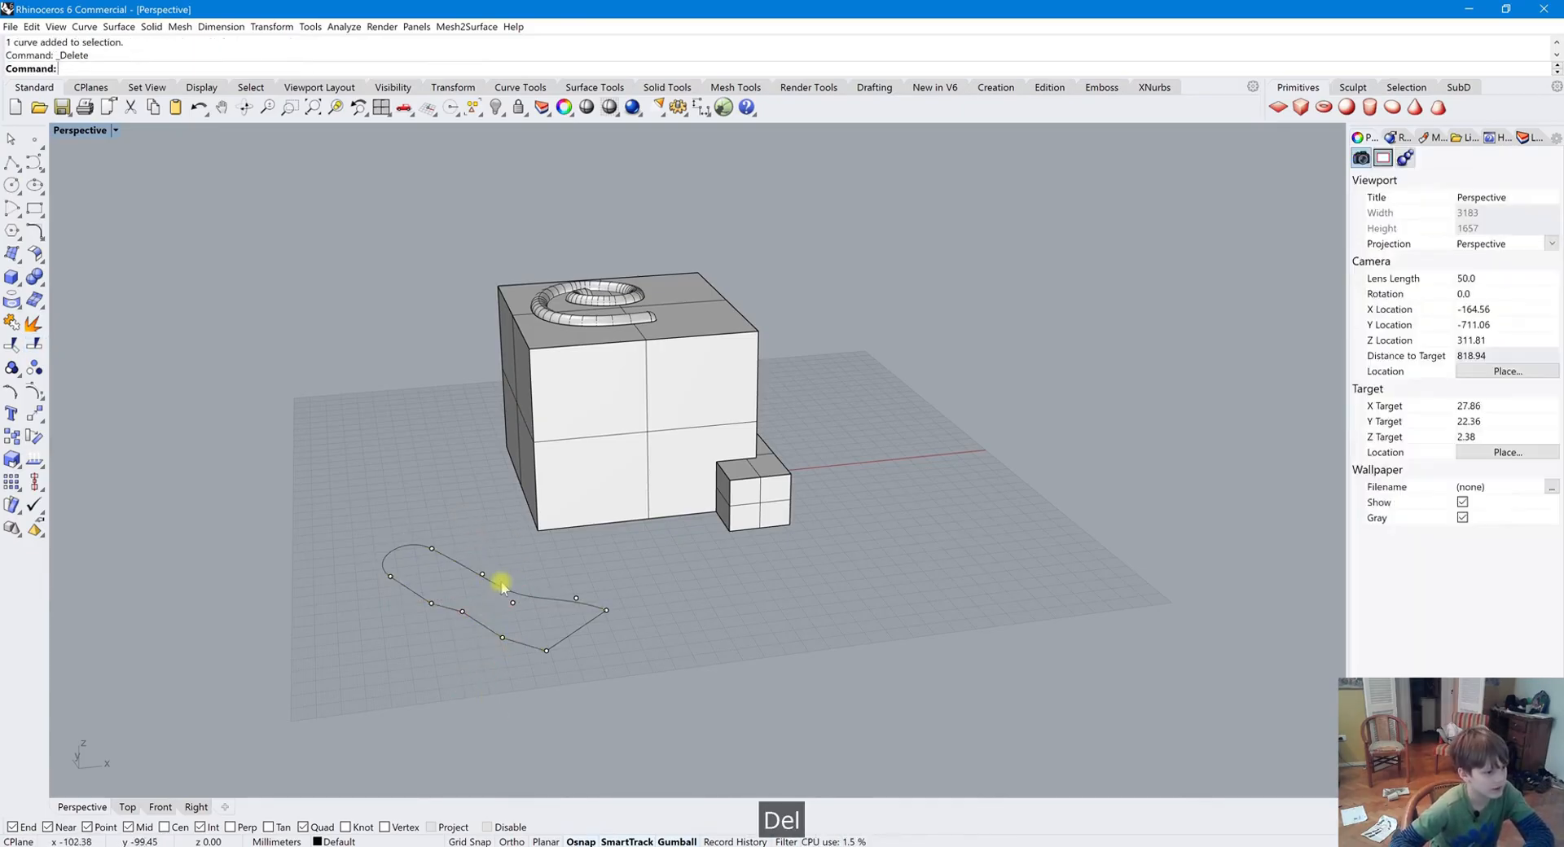
Select the three split curve pieces and join them back into one open curve
click(499, 586)
click(491, 628)
click(540, 680)
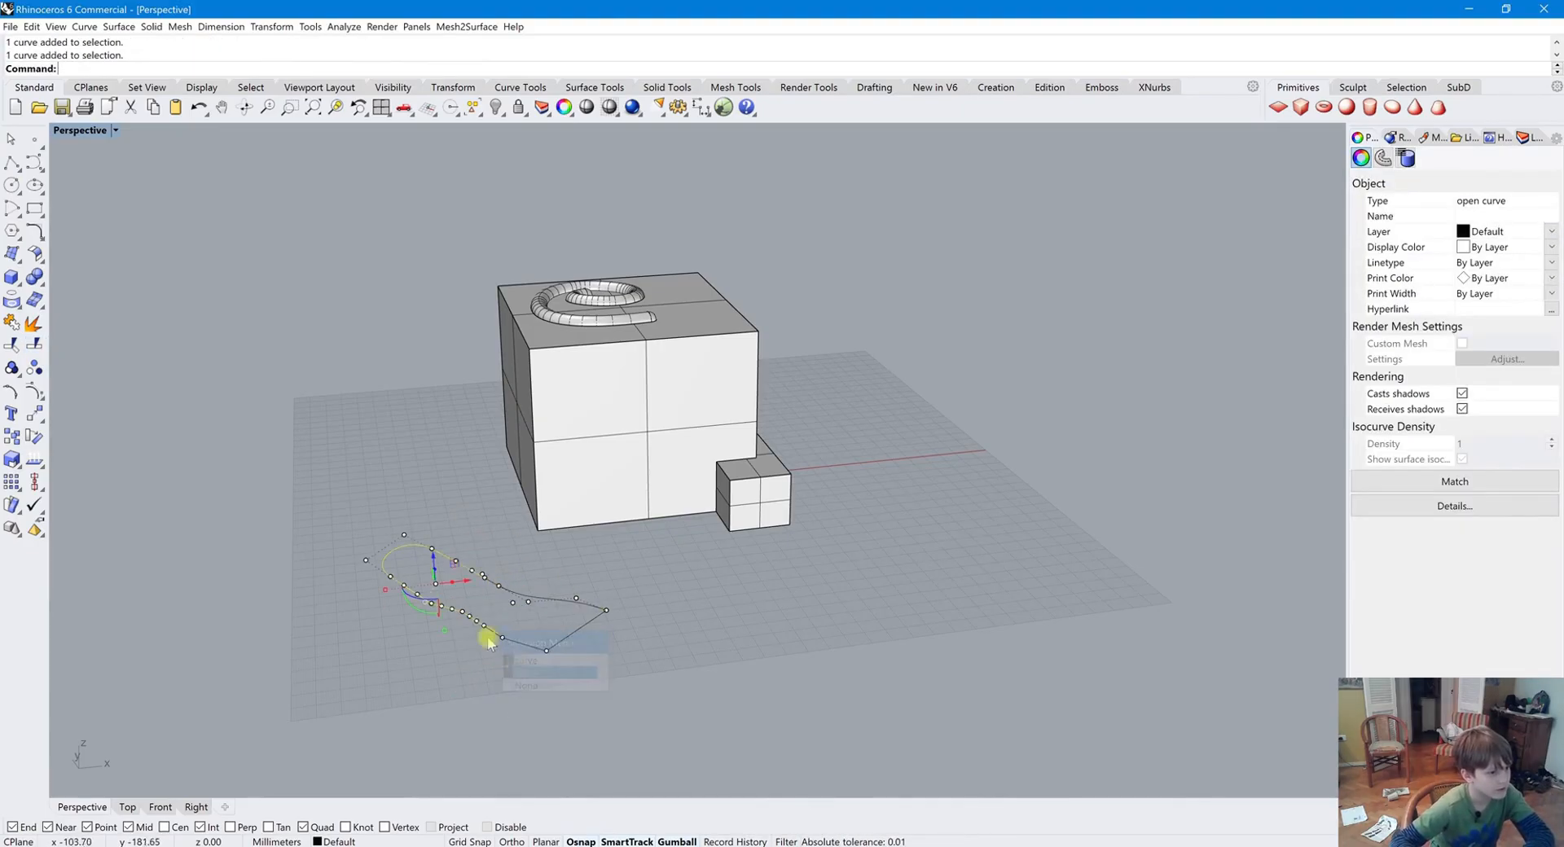
key(Escape)
mouse_move(652, 684)
mouse_down()
mouse_move(503, 592)
mouse_move(533, 592)
mouse_up()
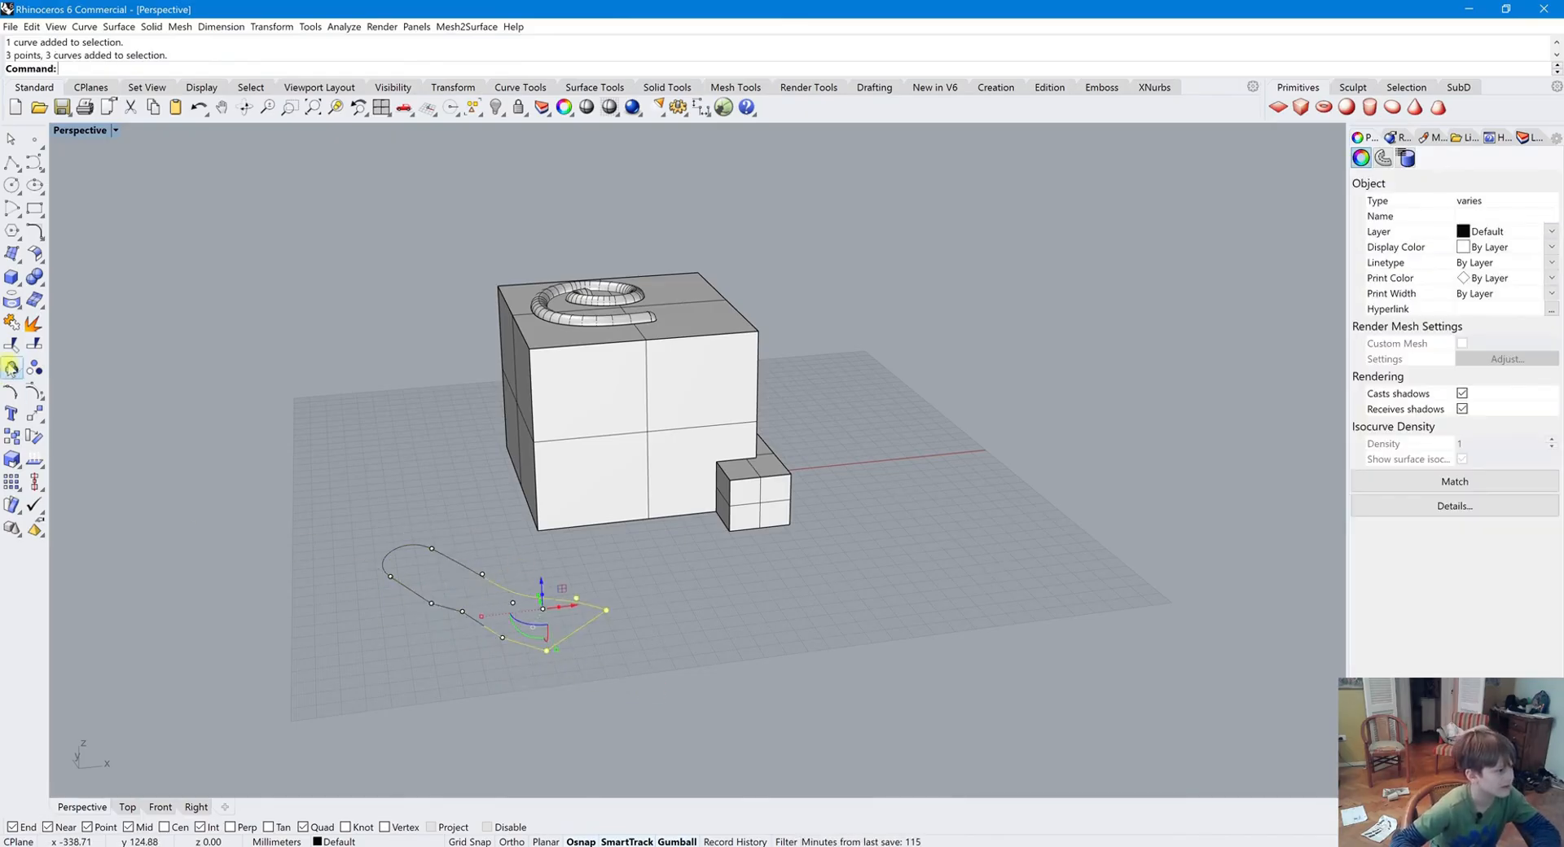
click(12, 322)
click(681, 621)
click(526, 608)
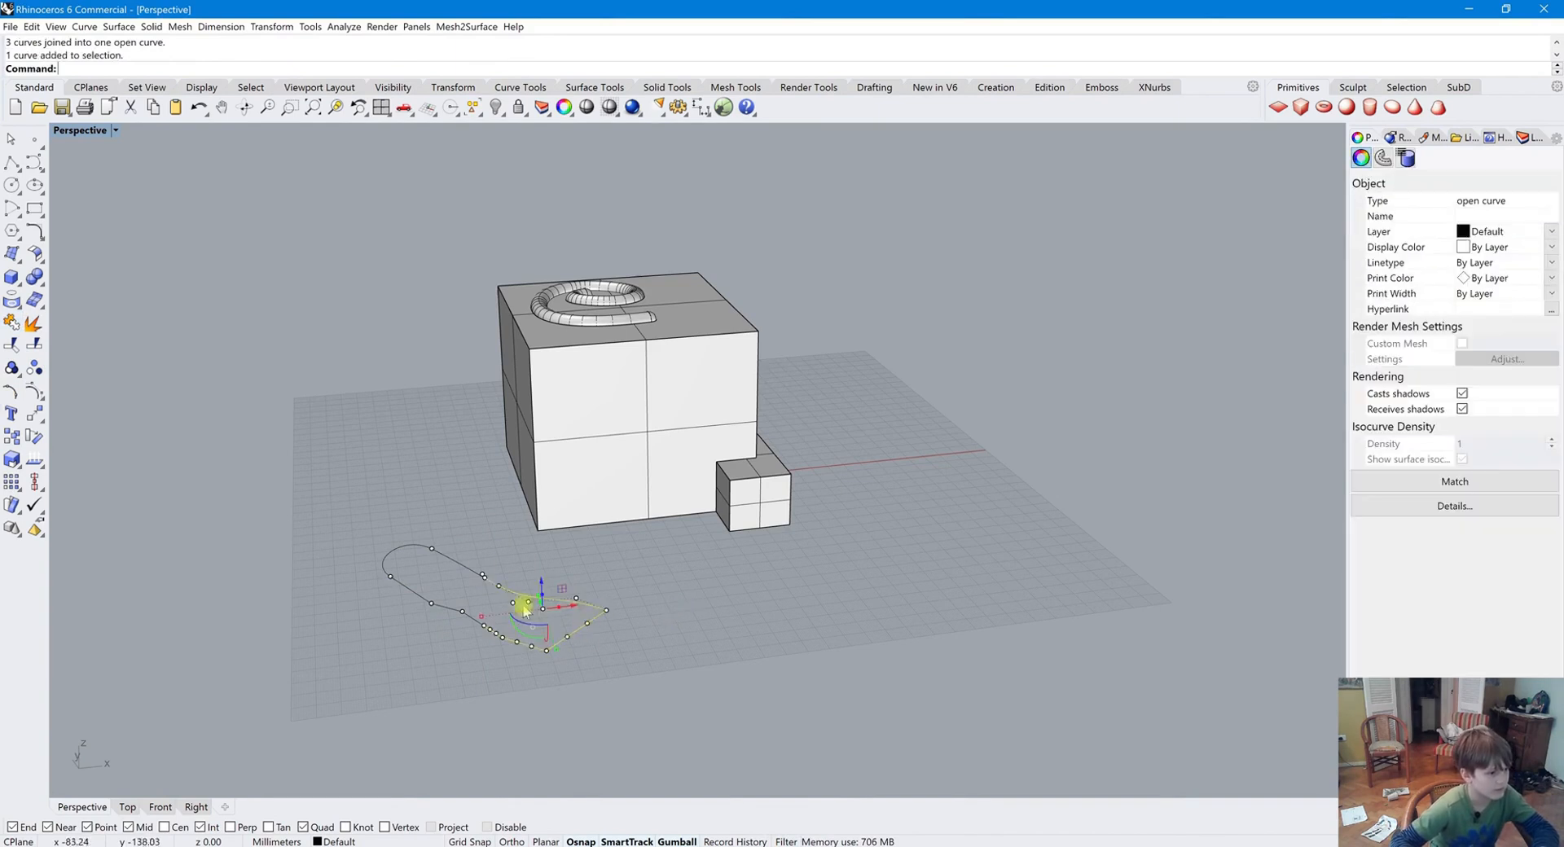
click(460, 562)
click(464, 524)
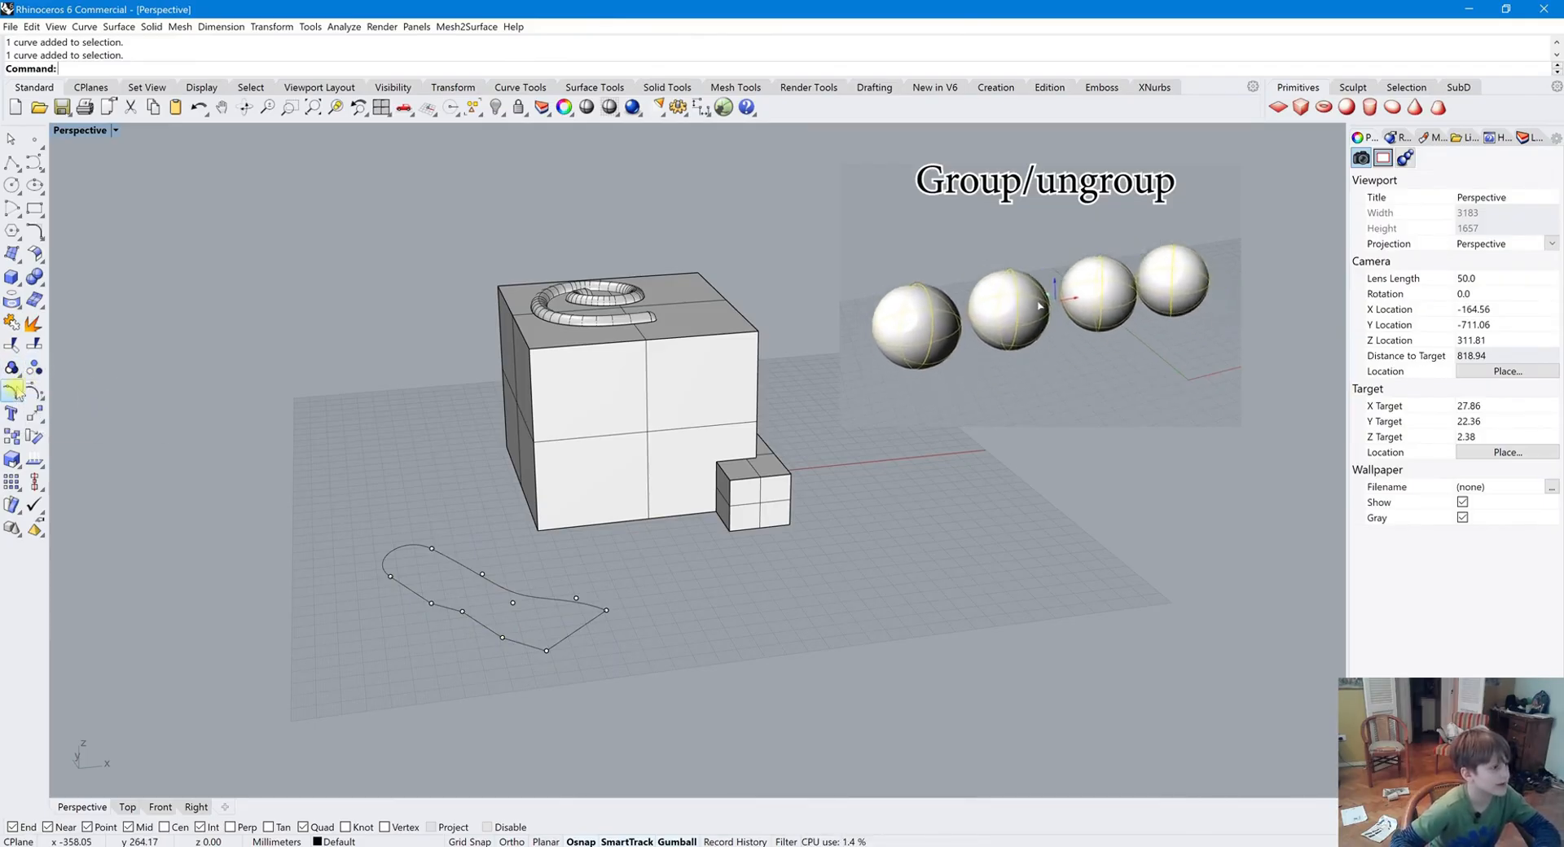
click(461, 570)
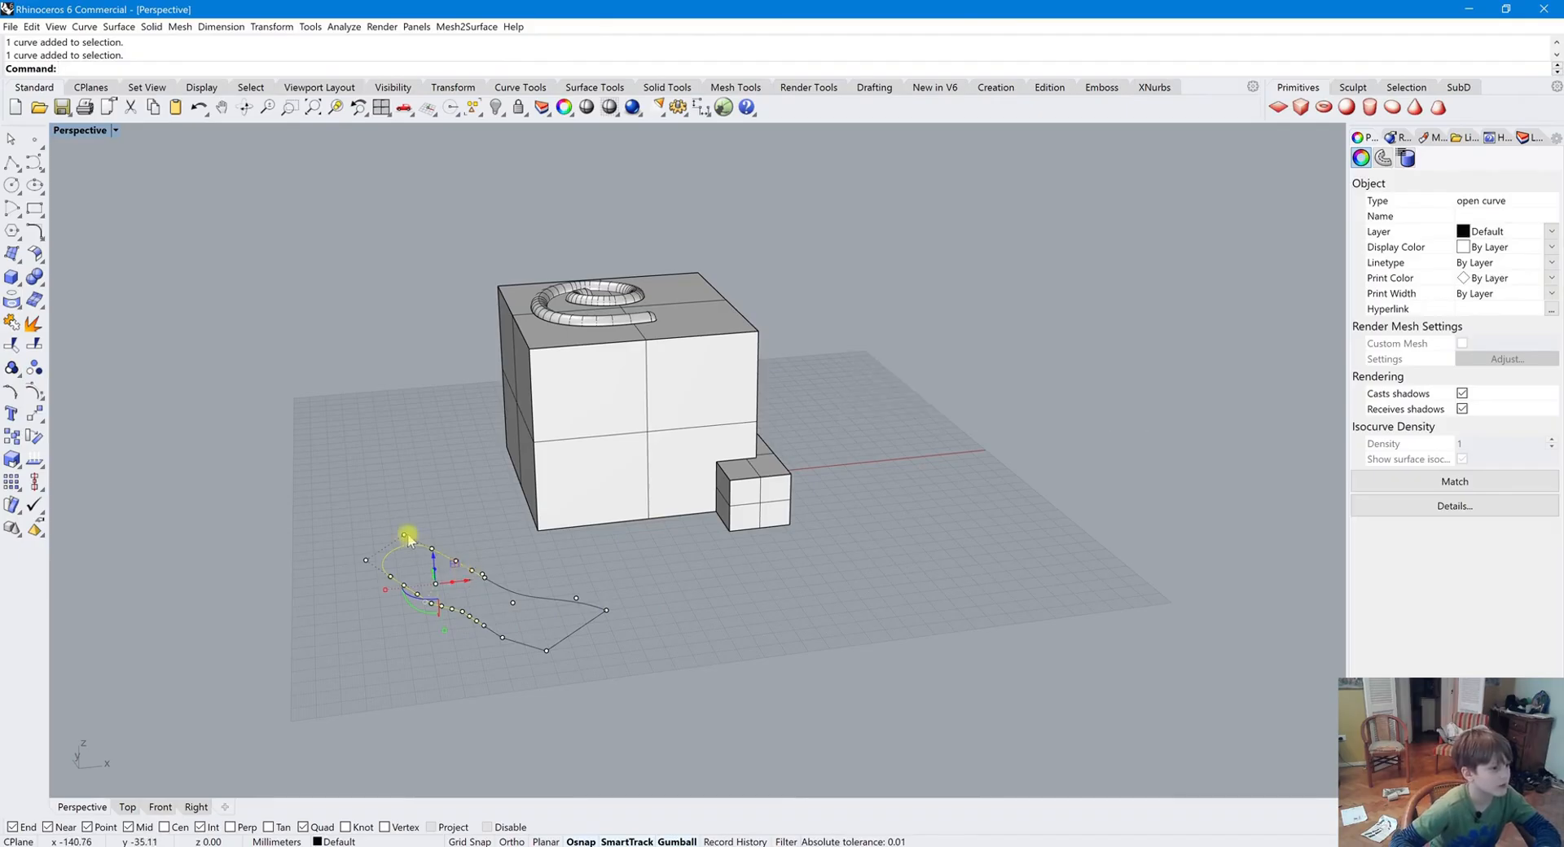
click(347, 570)
Draw a three-point control-point curve on the grid to the right of the small box
click(34, 162)
click(796, 613)
click(957, 616)
click(967, 480)
key(Return)
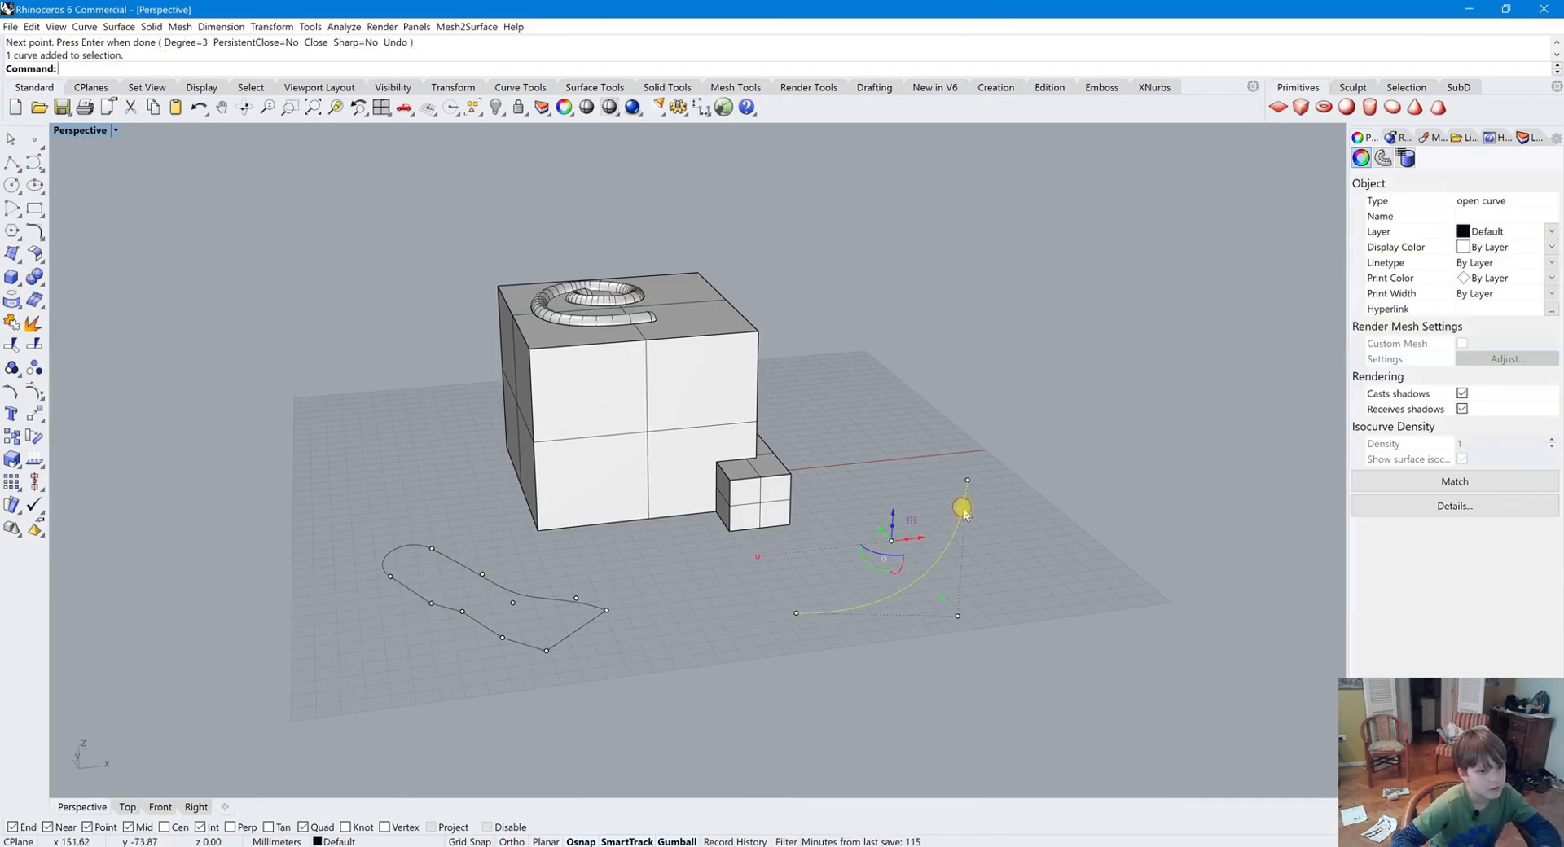
Drag the new curve's corner control point sideways and undo the drag
mouse_move(957, 617)
mouse_down()
mouse_move(974, 622)
mouse_move(919, 587)
mouse_move(939, 573)
mouse_move(984, 614)
mouse_up()
key(ctrl+z)
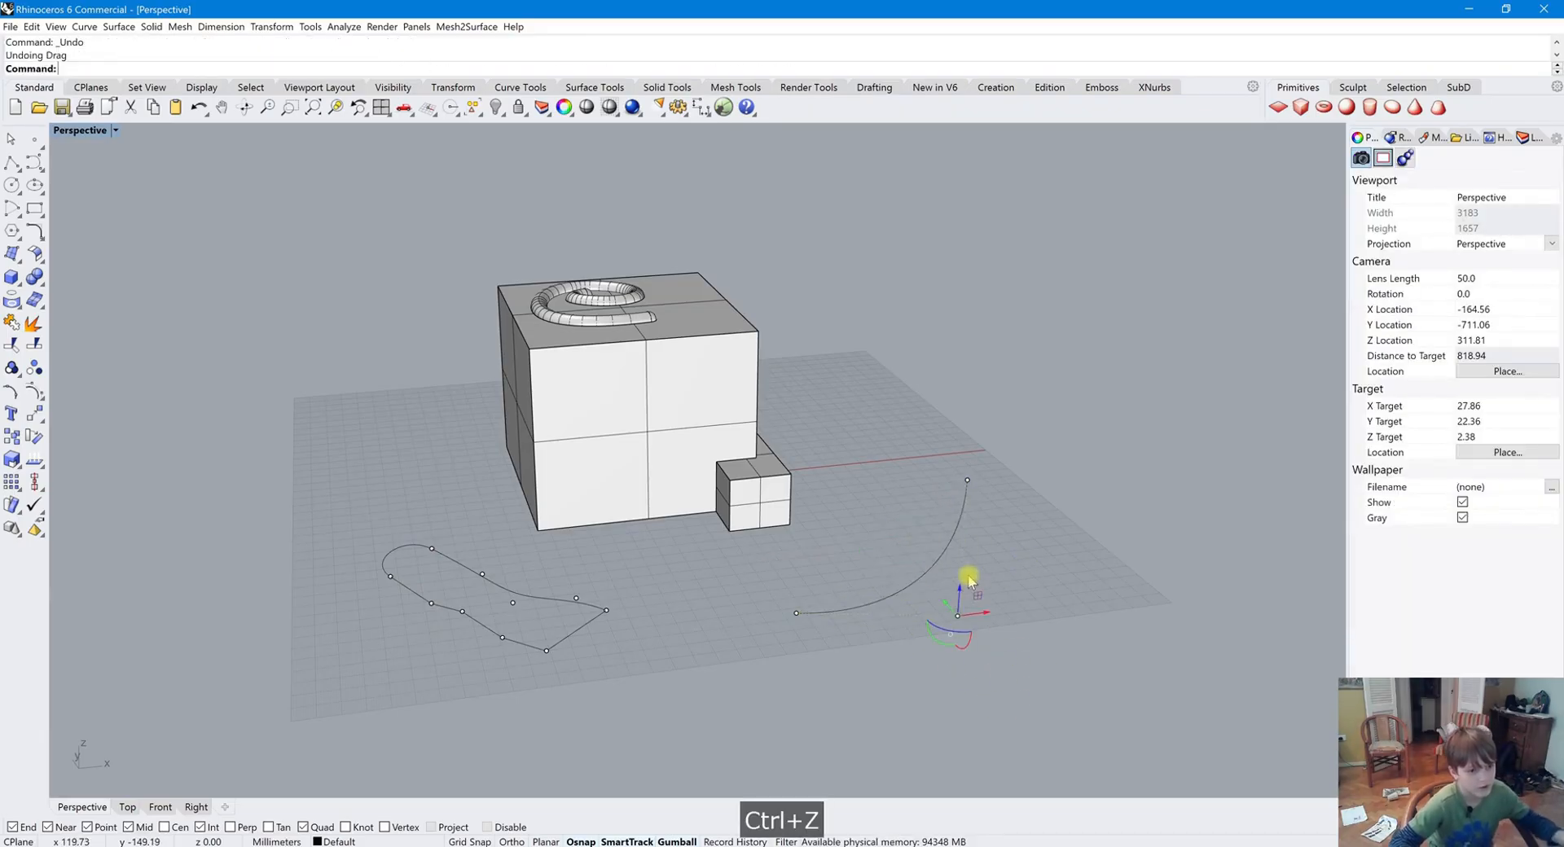
Select the new curve and turn its control point display off and back on
click(754, 567)
click(966, 533)
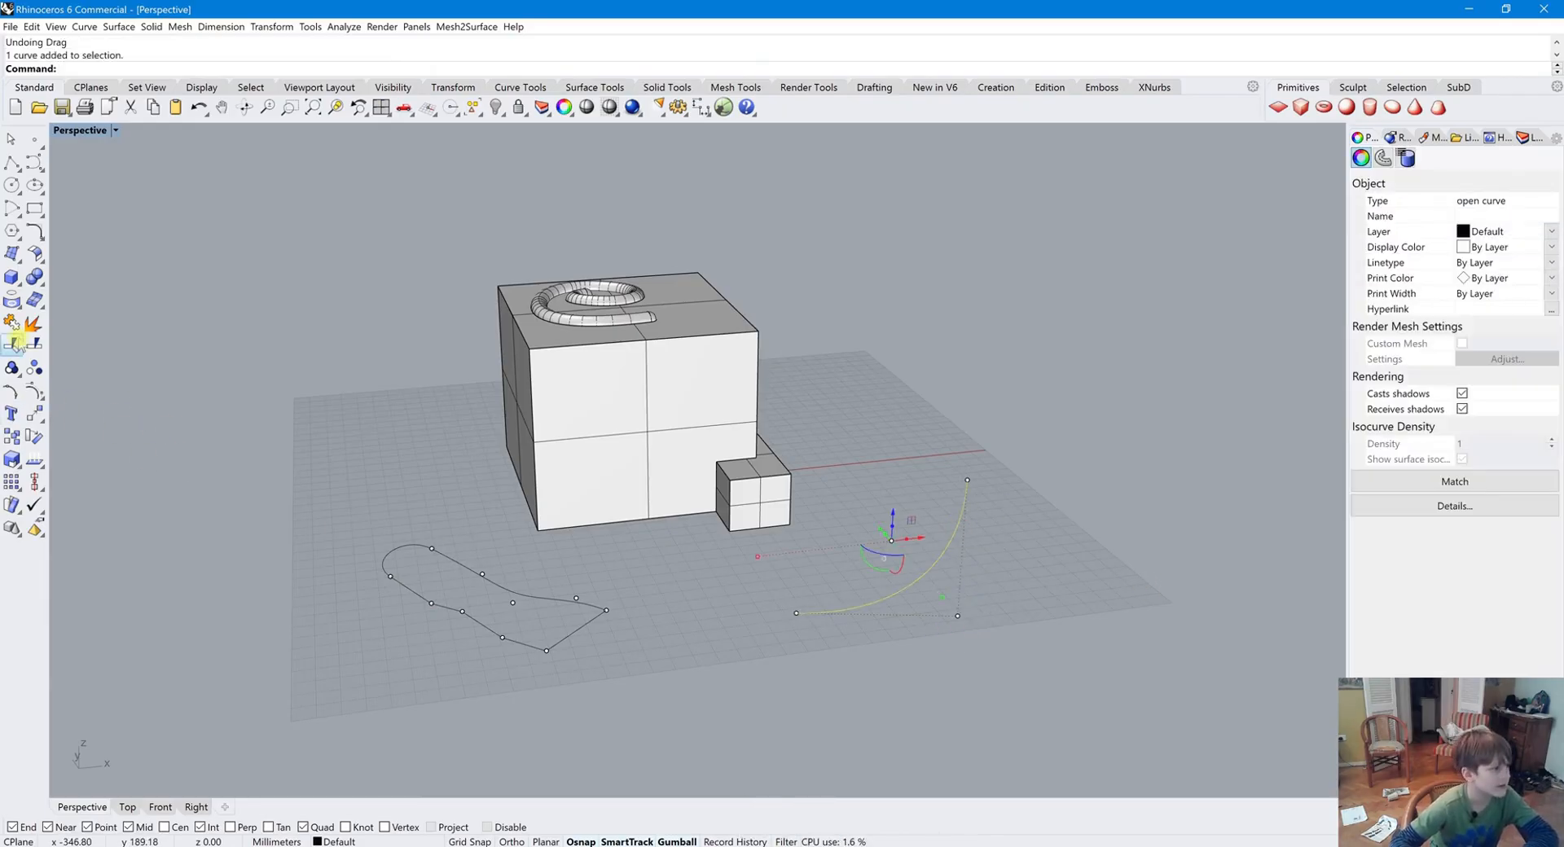
right_click(35, 394)
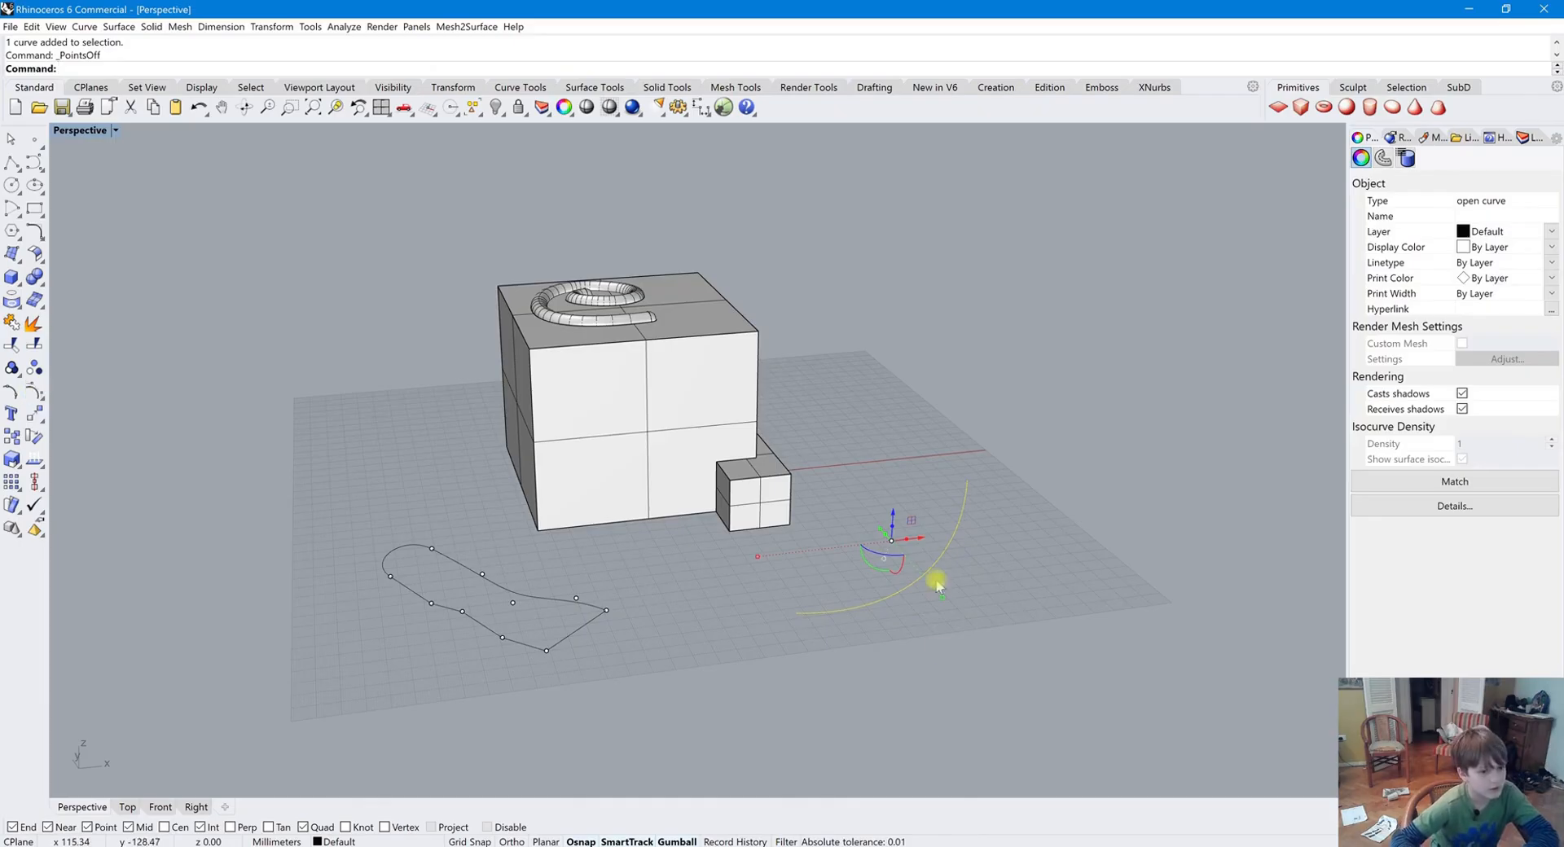
click(36, 392)
key(Return)
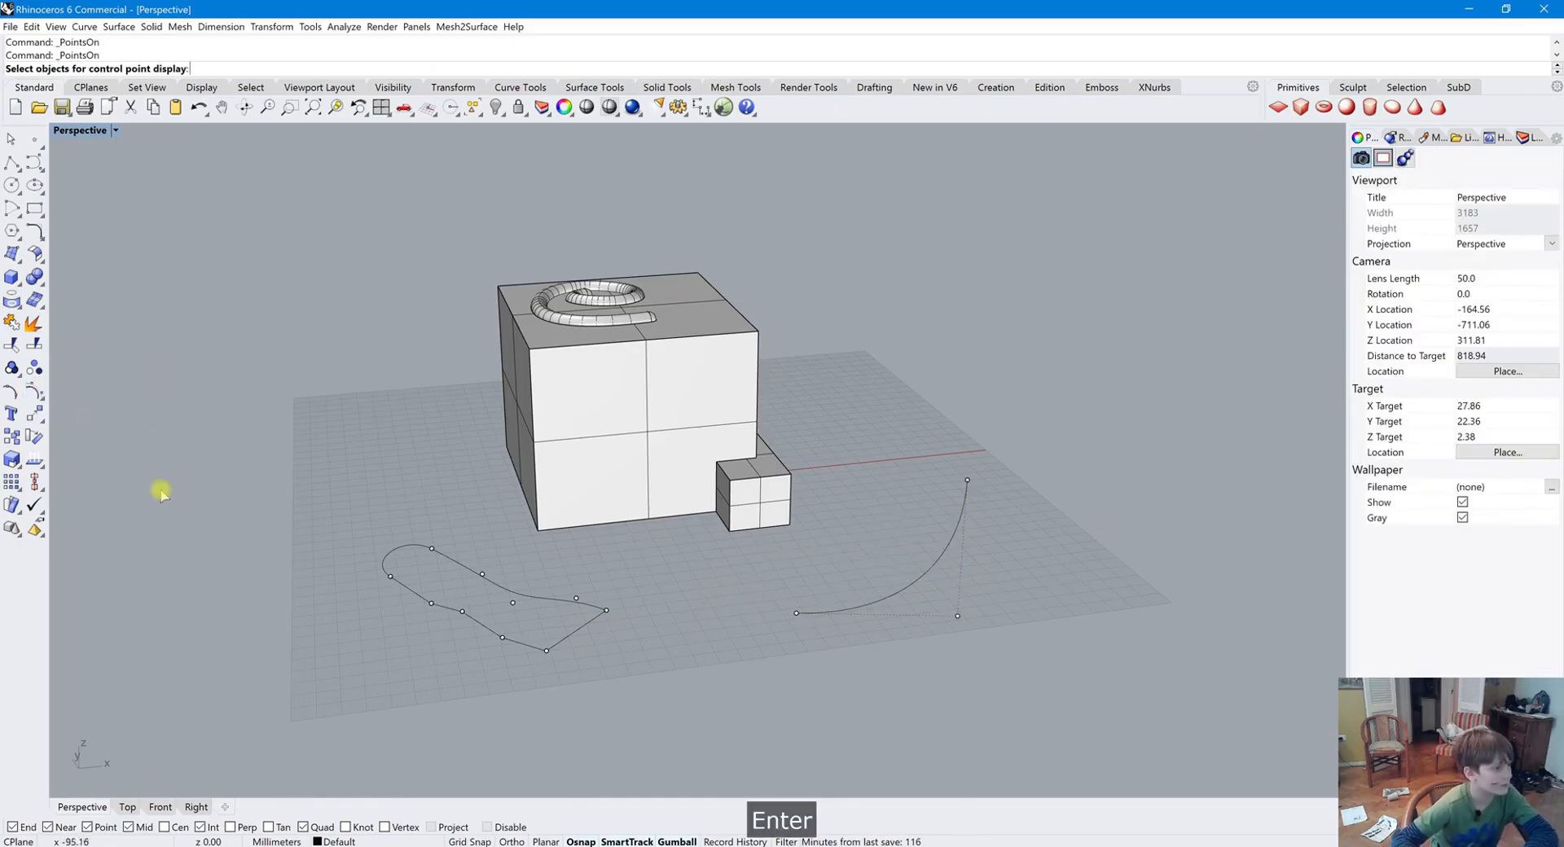
key(Escape)
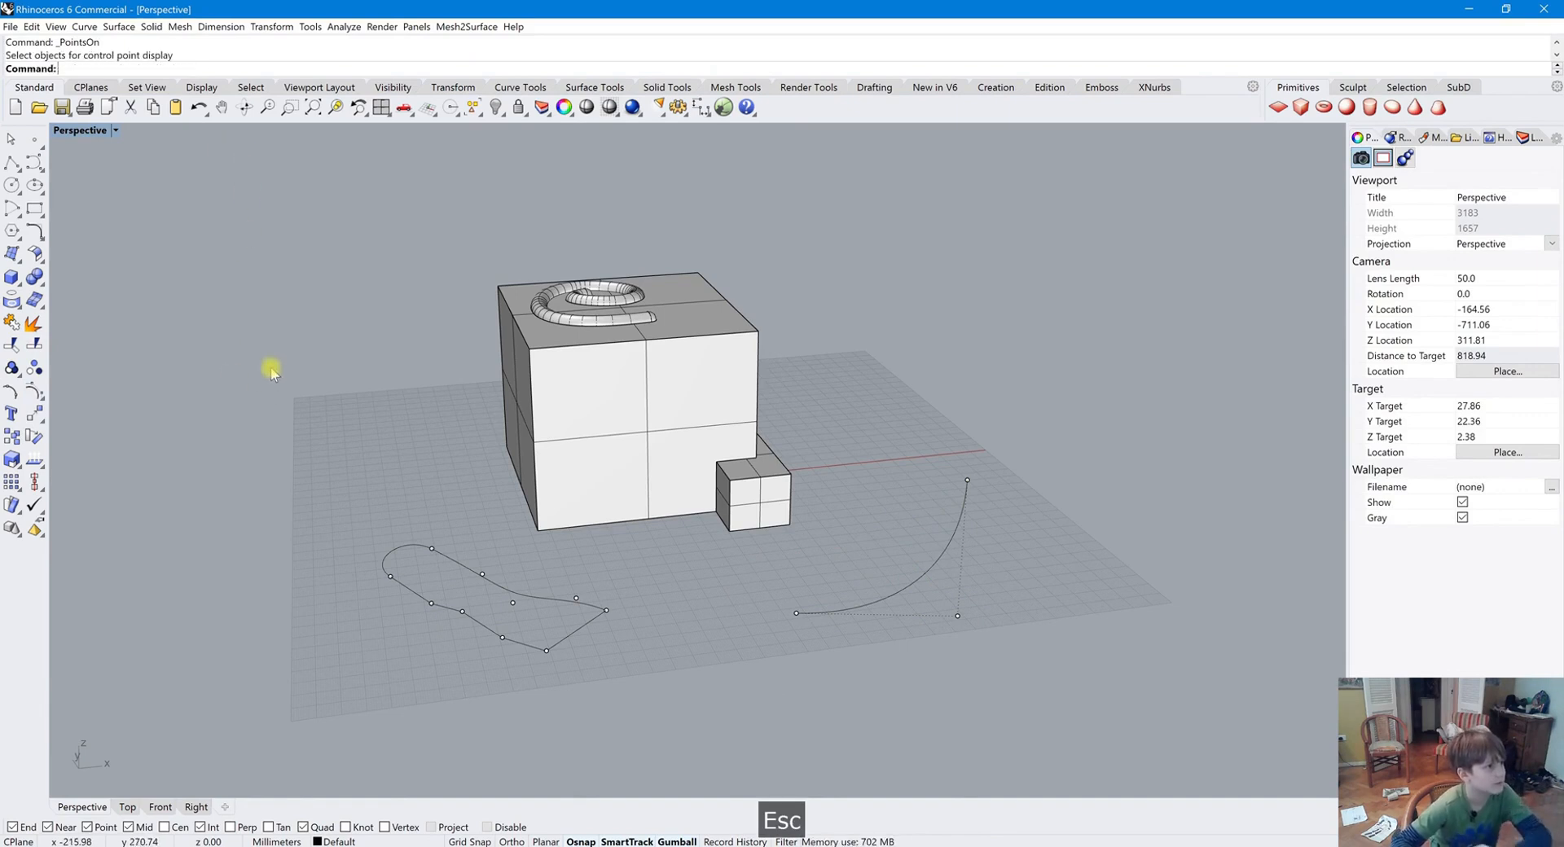
right_click(278, 329)
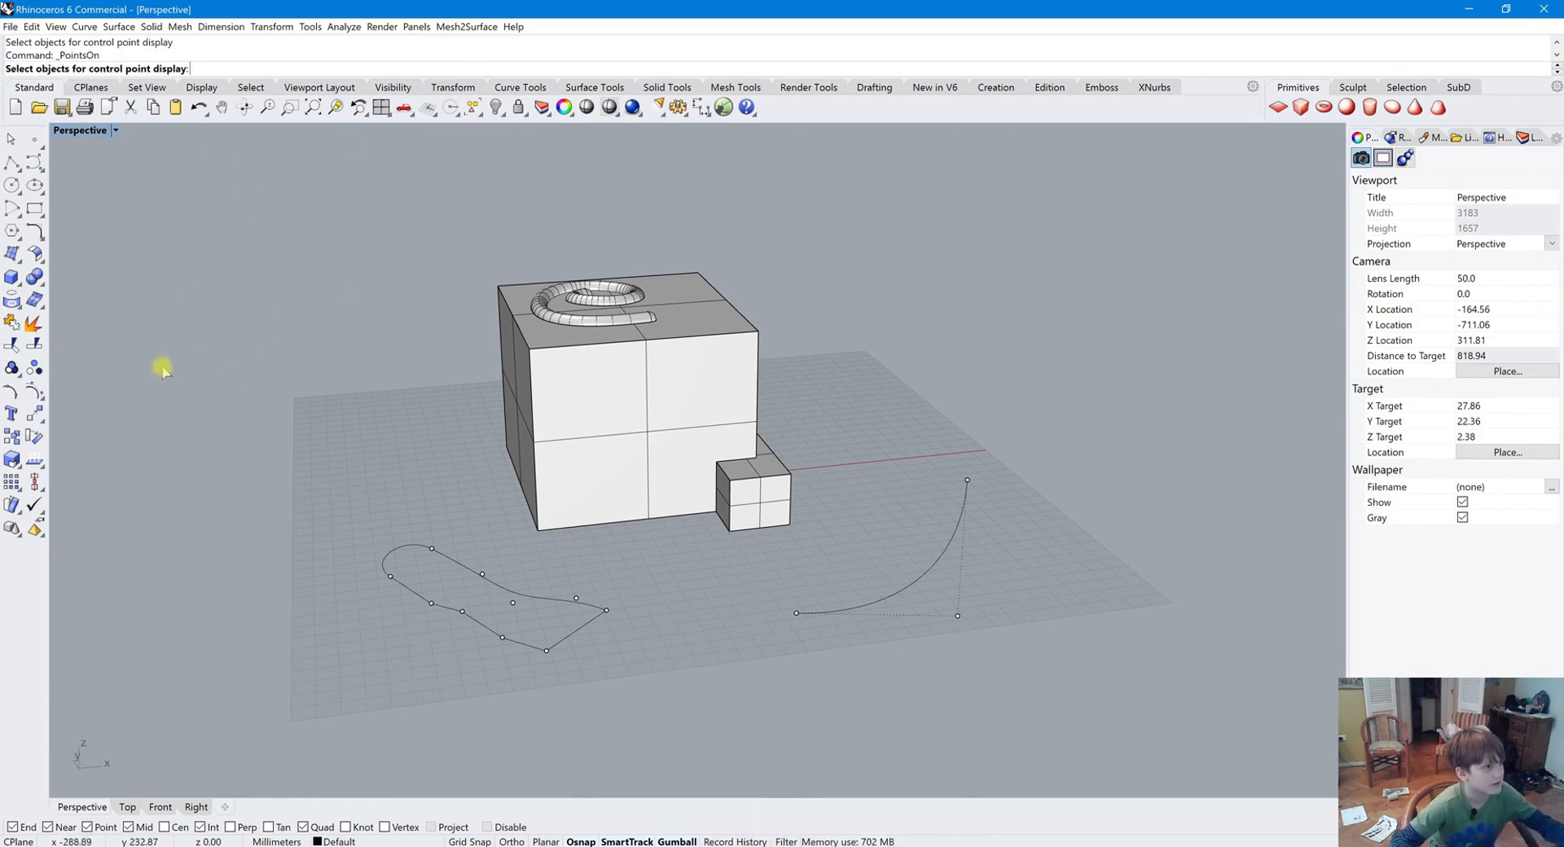
key(Escape)
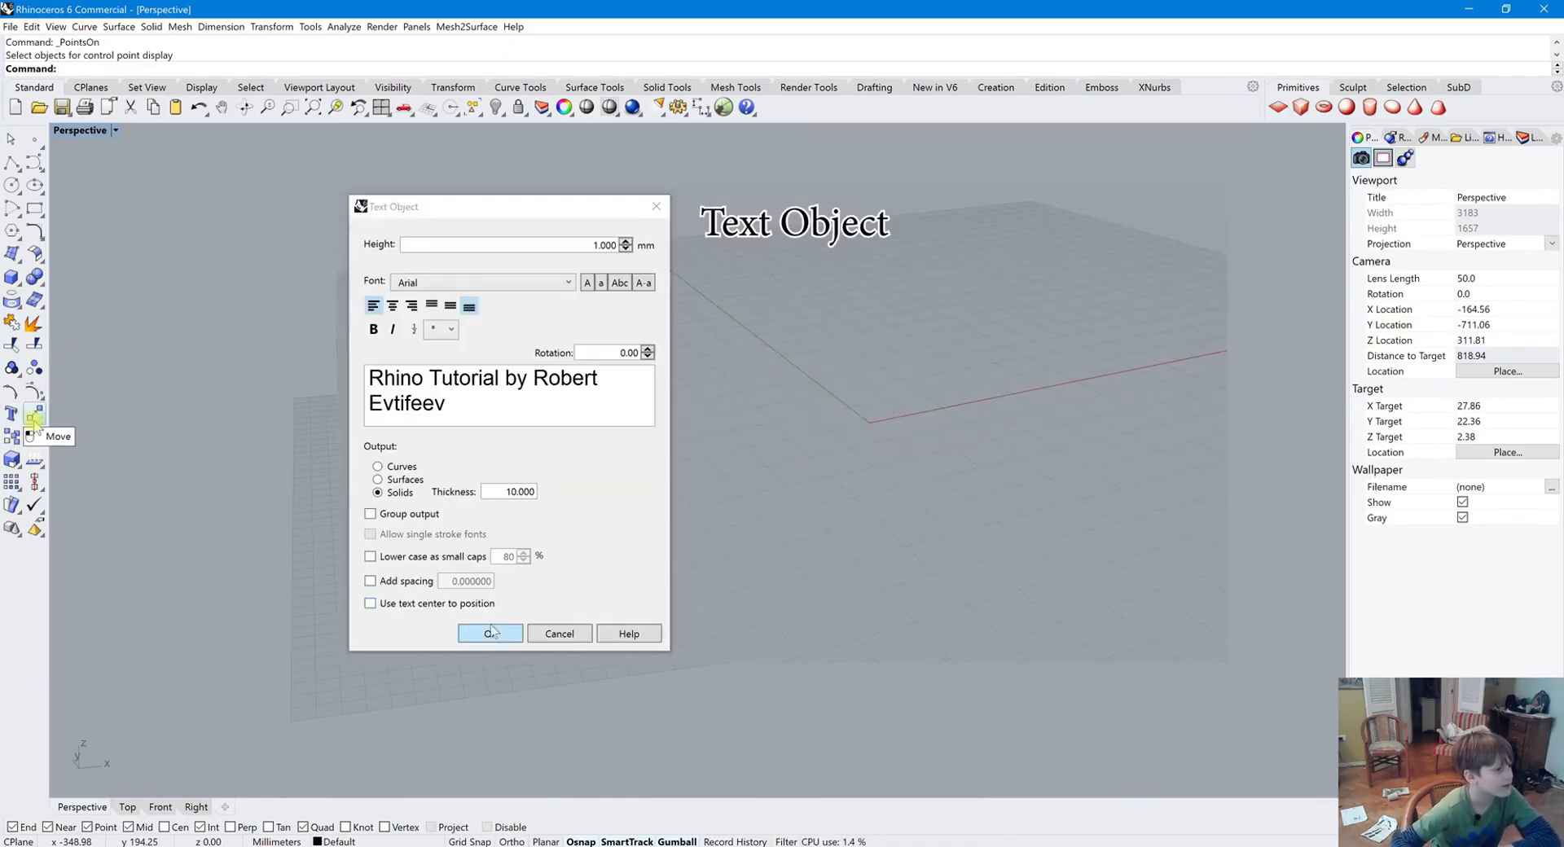
Move the new curve from its start point back toward the small box
click(495, 631)
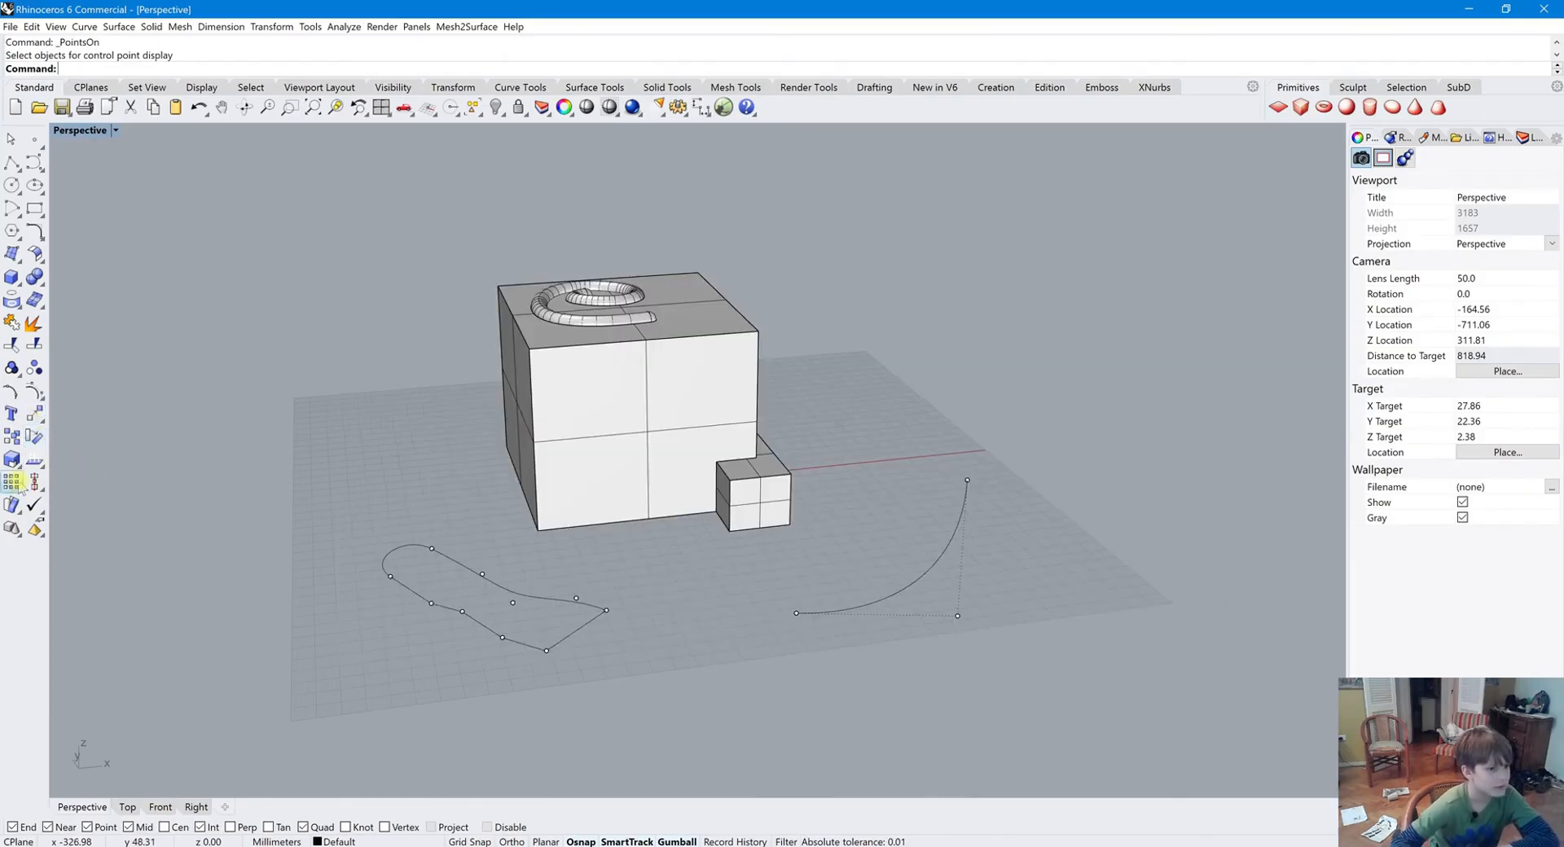
click(909, 587)
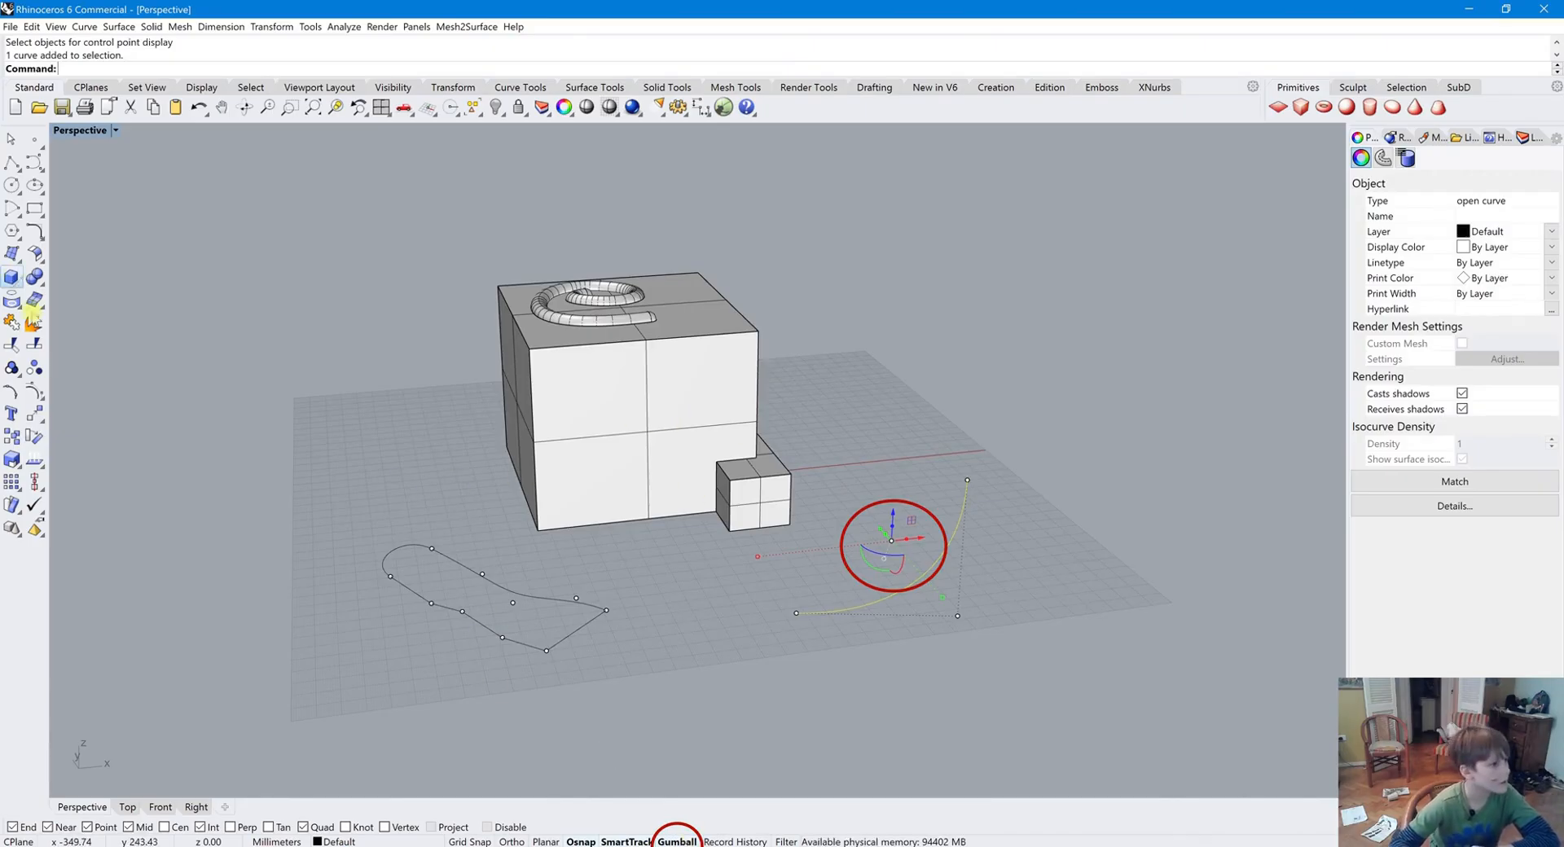
click(36, 411)
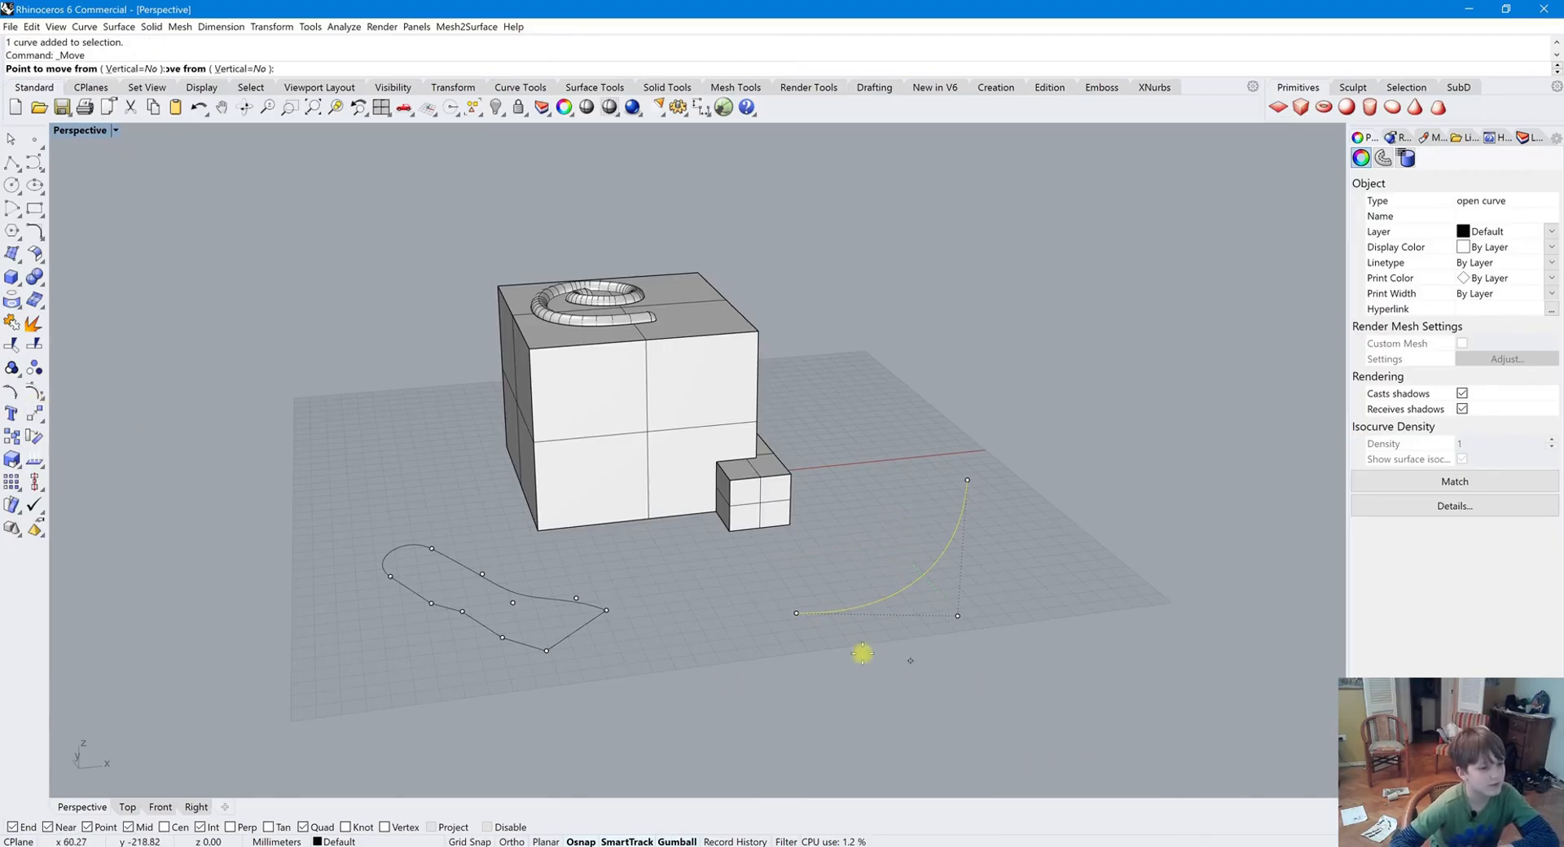
click(796, 612)
click(793, 527)
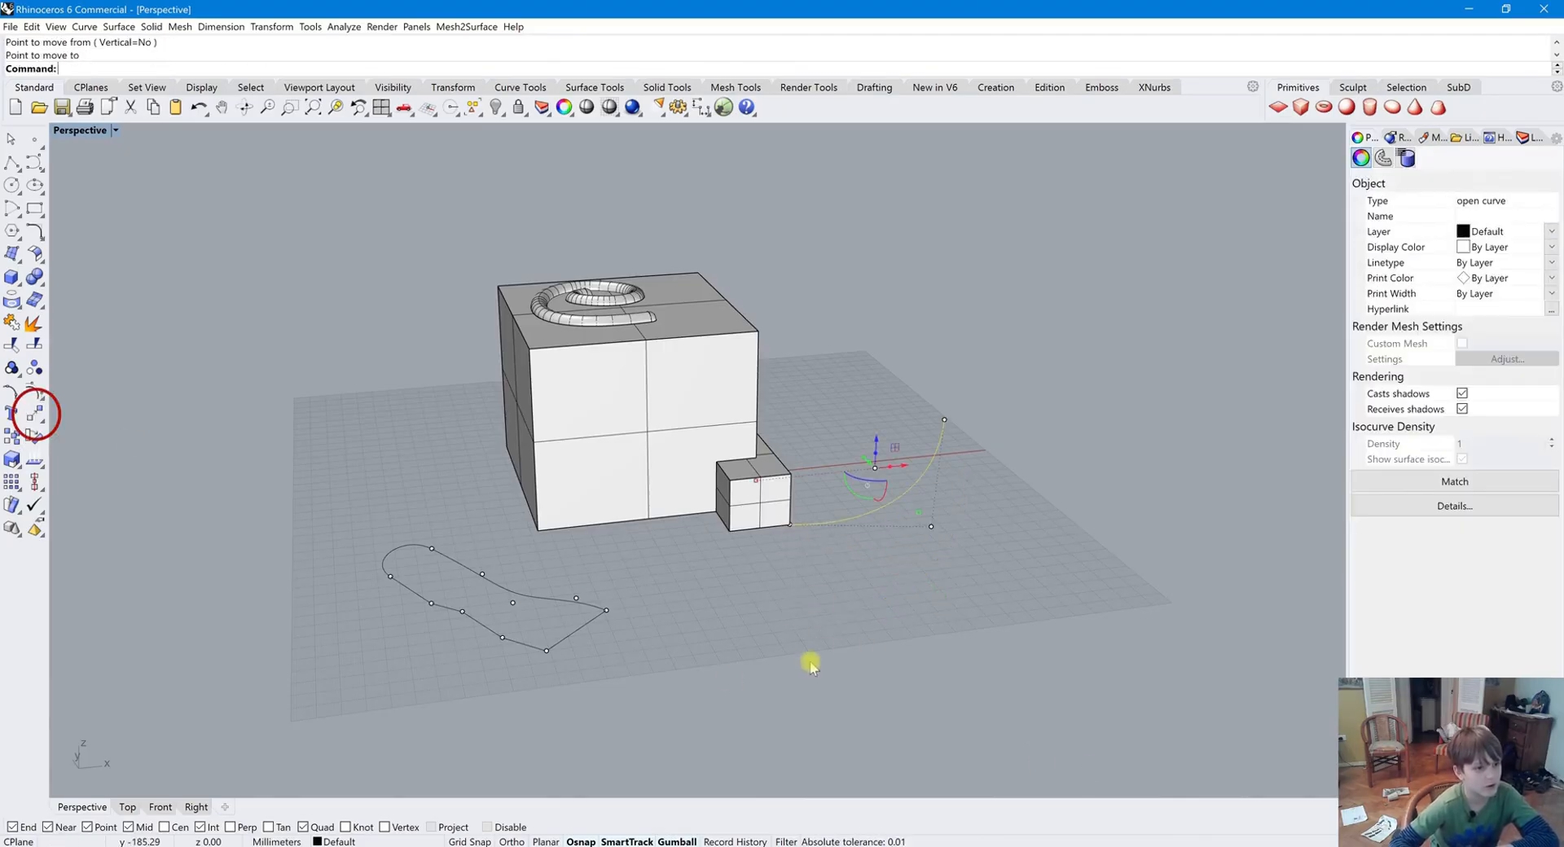
Copy the moved curve to a new position in front of it on the grid
click(875, 511)
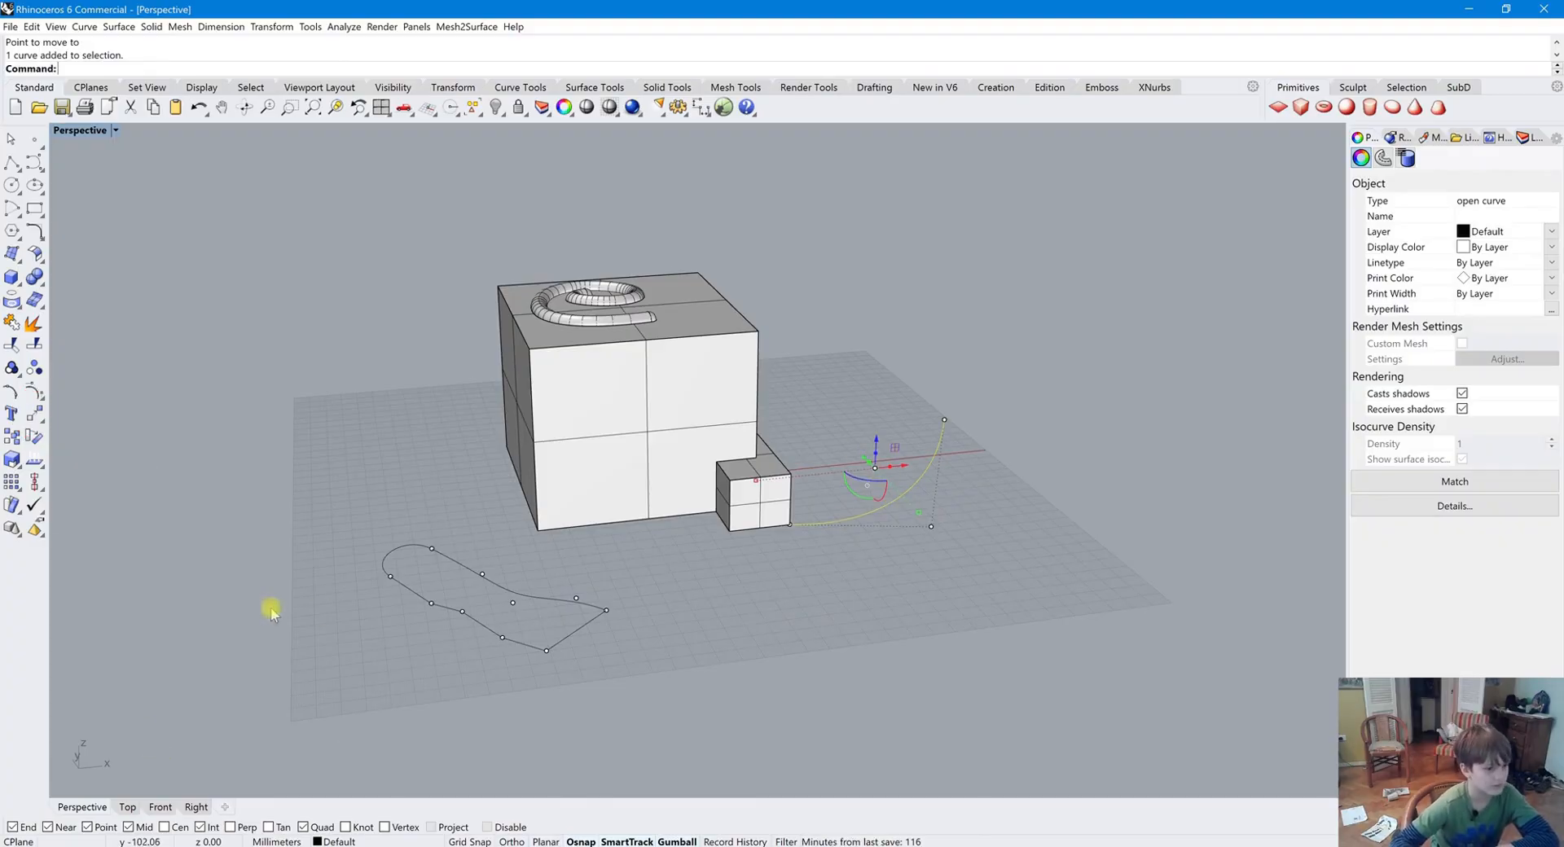
click(684, 841)
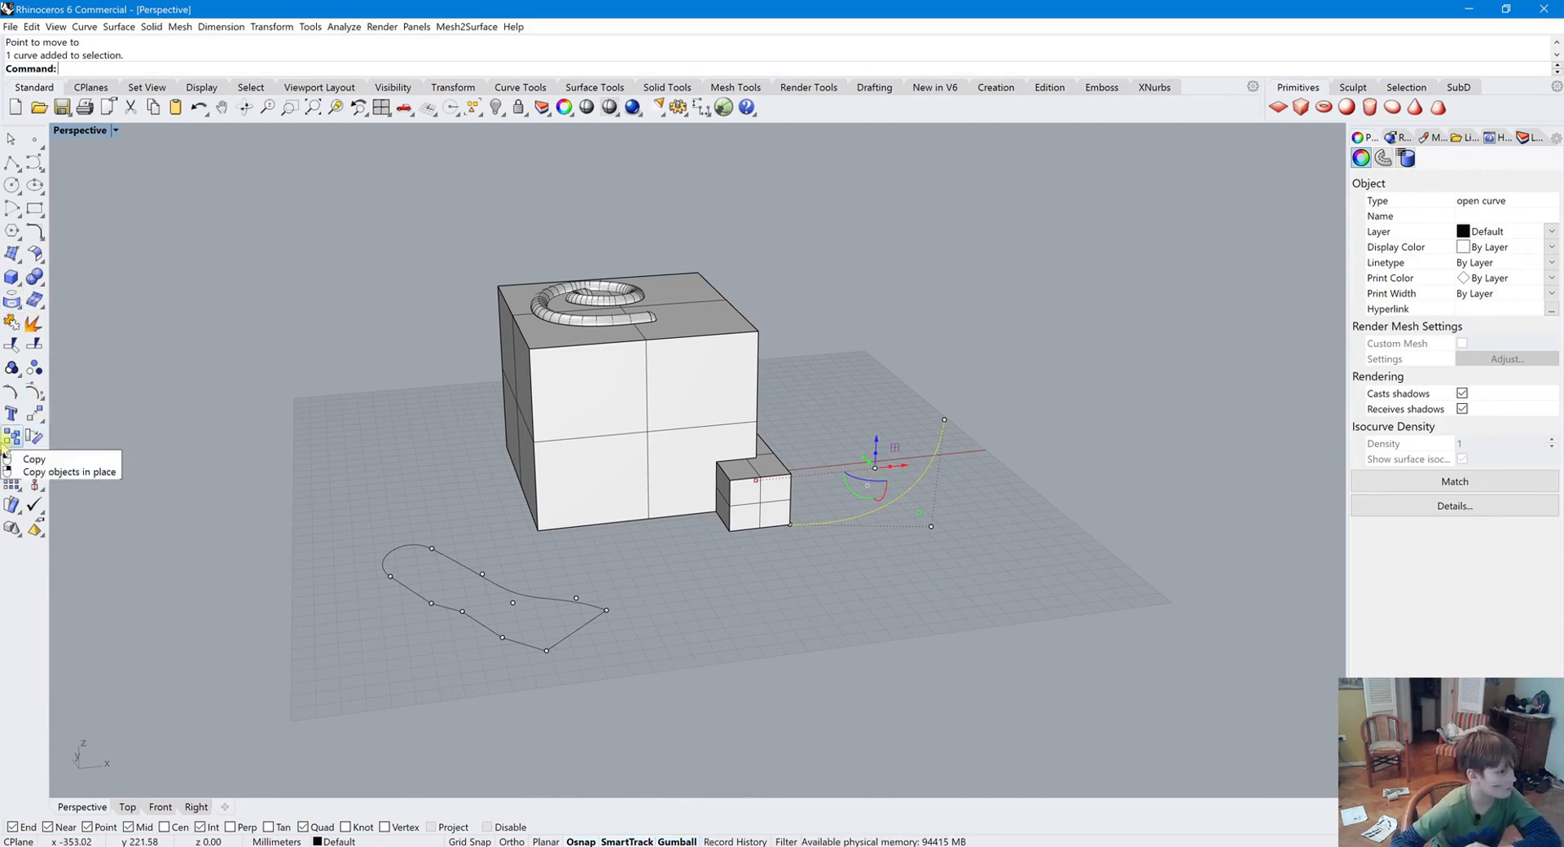
click(11, 437)
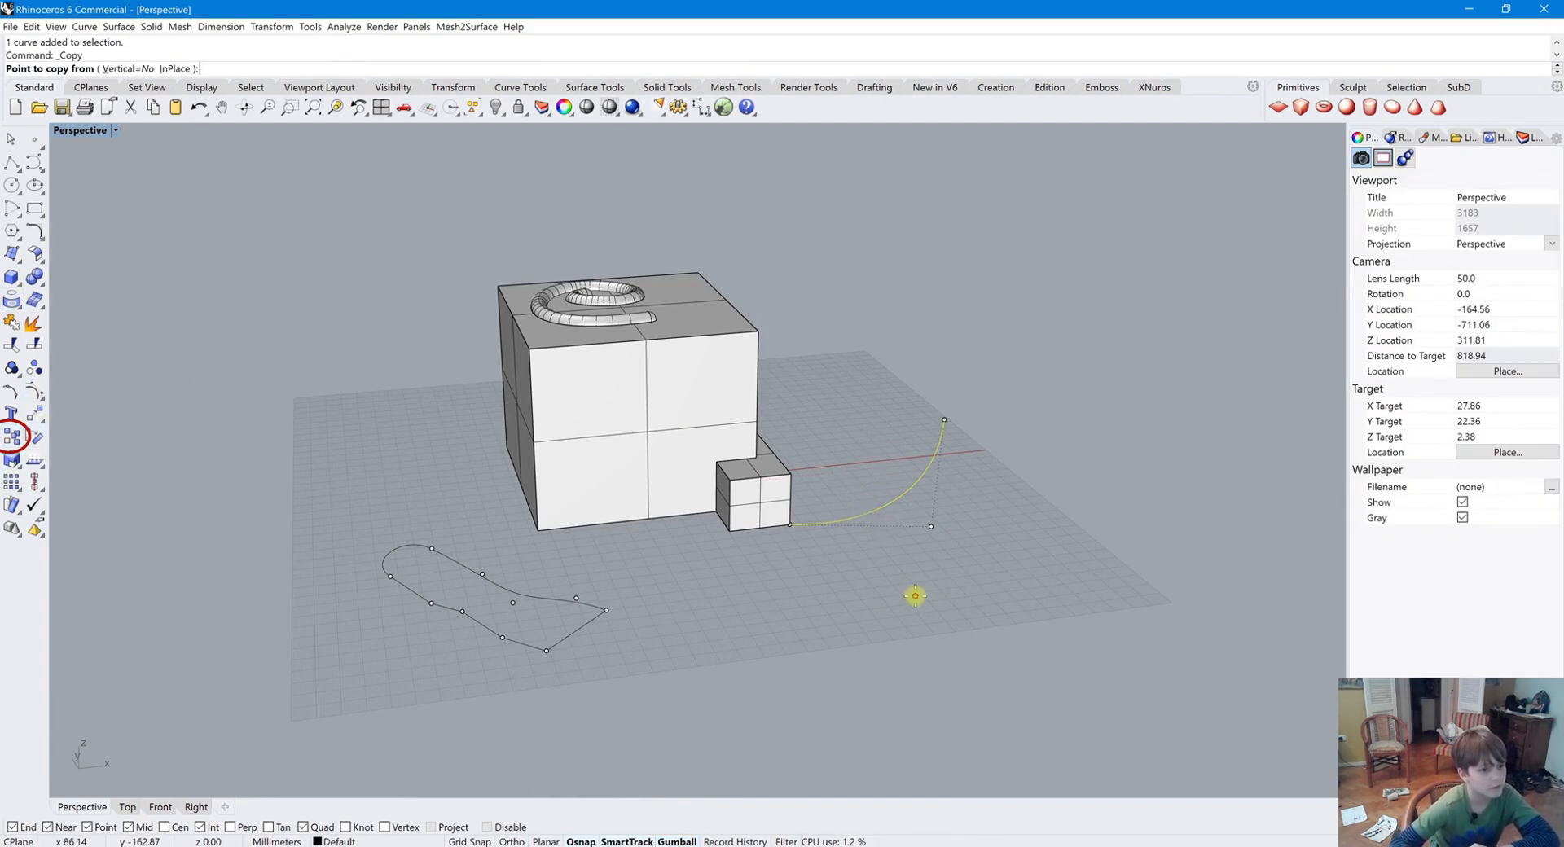
click(914, 594)
click(1029, 750)
key(Return)
key(Escape)
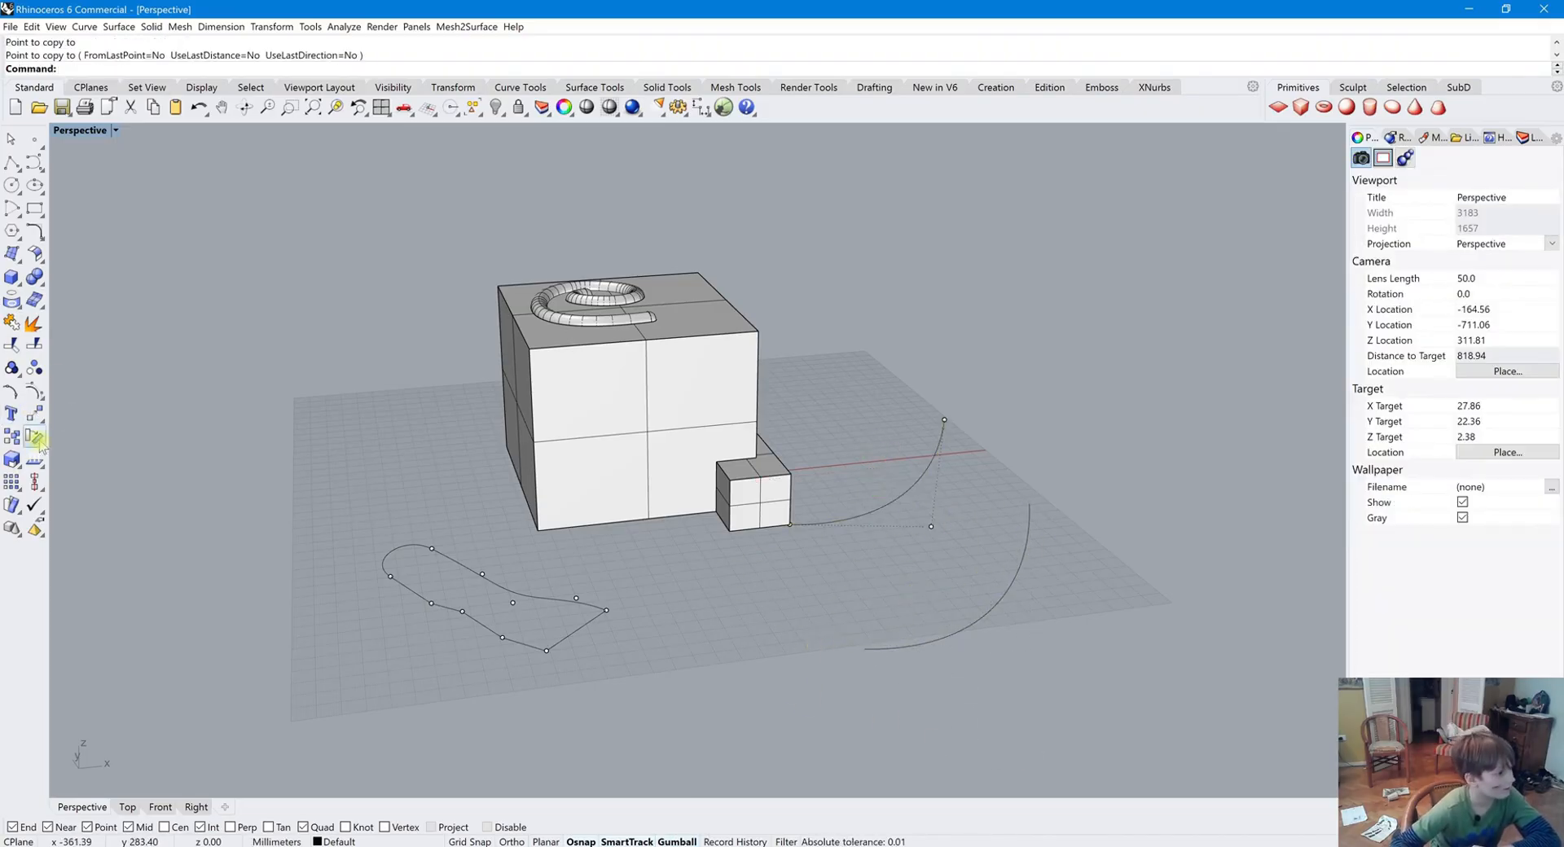
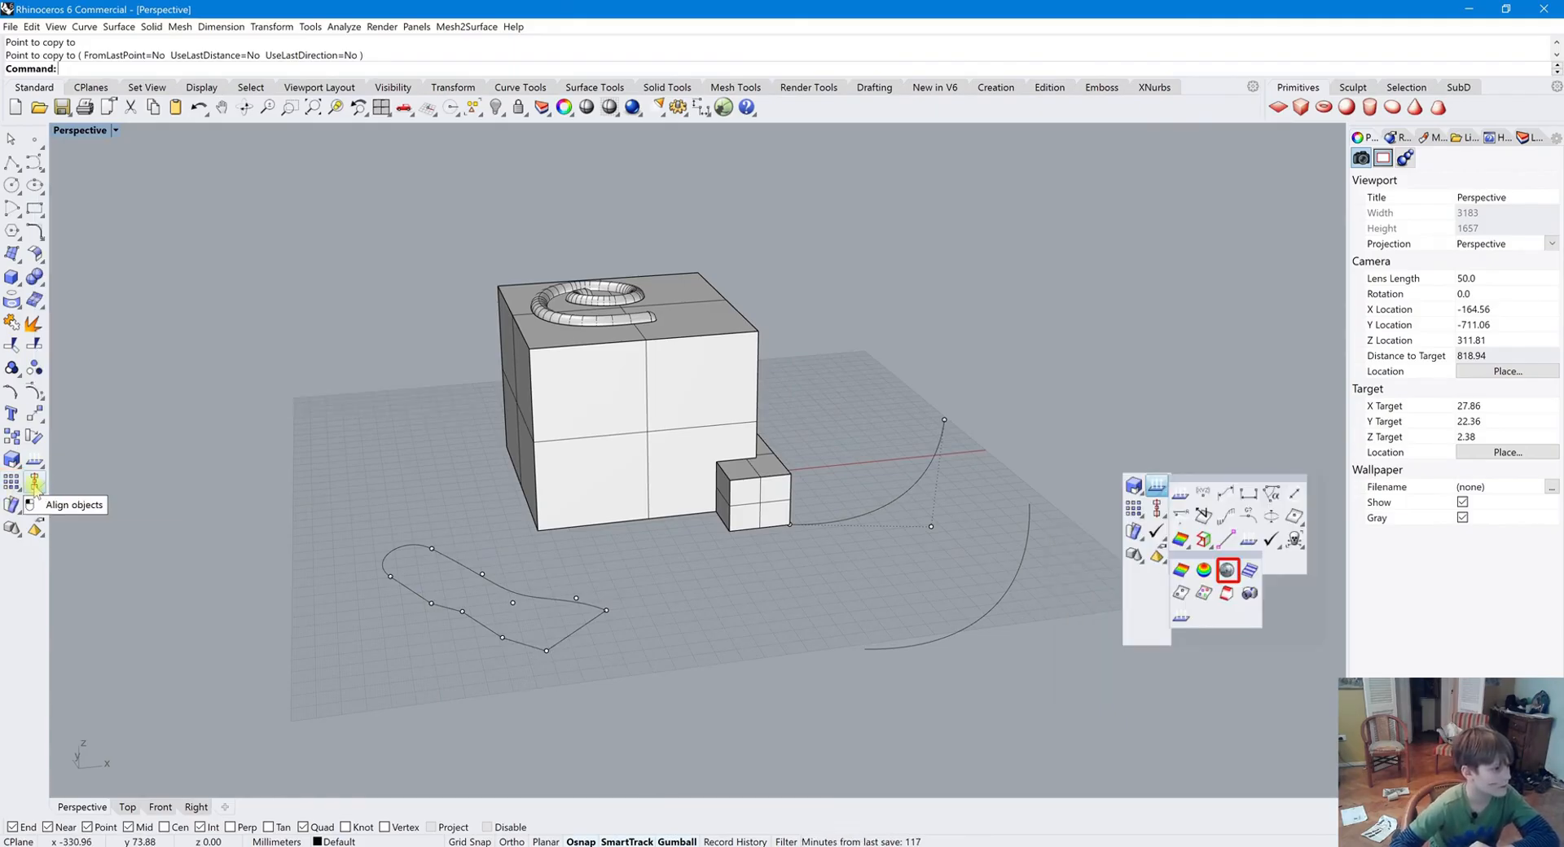
Create a sphere beside the main box with the Sphere tool
click(11, 277)
click(81, 281)
click(284, 488)
click(325, 471)
Create a box solid next to the sphere
click(13, 277)
click(34, 281)
click(331, 424)
click(414, 468)
click(362, 388)
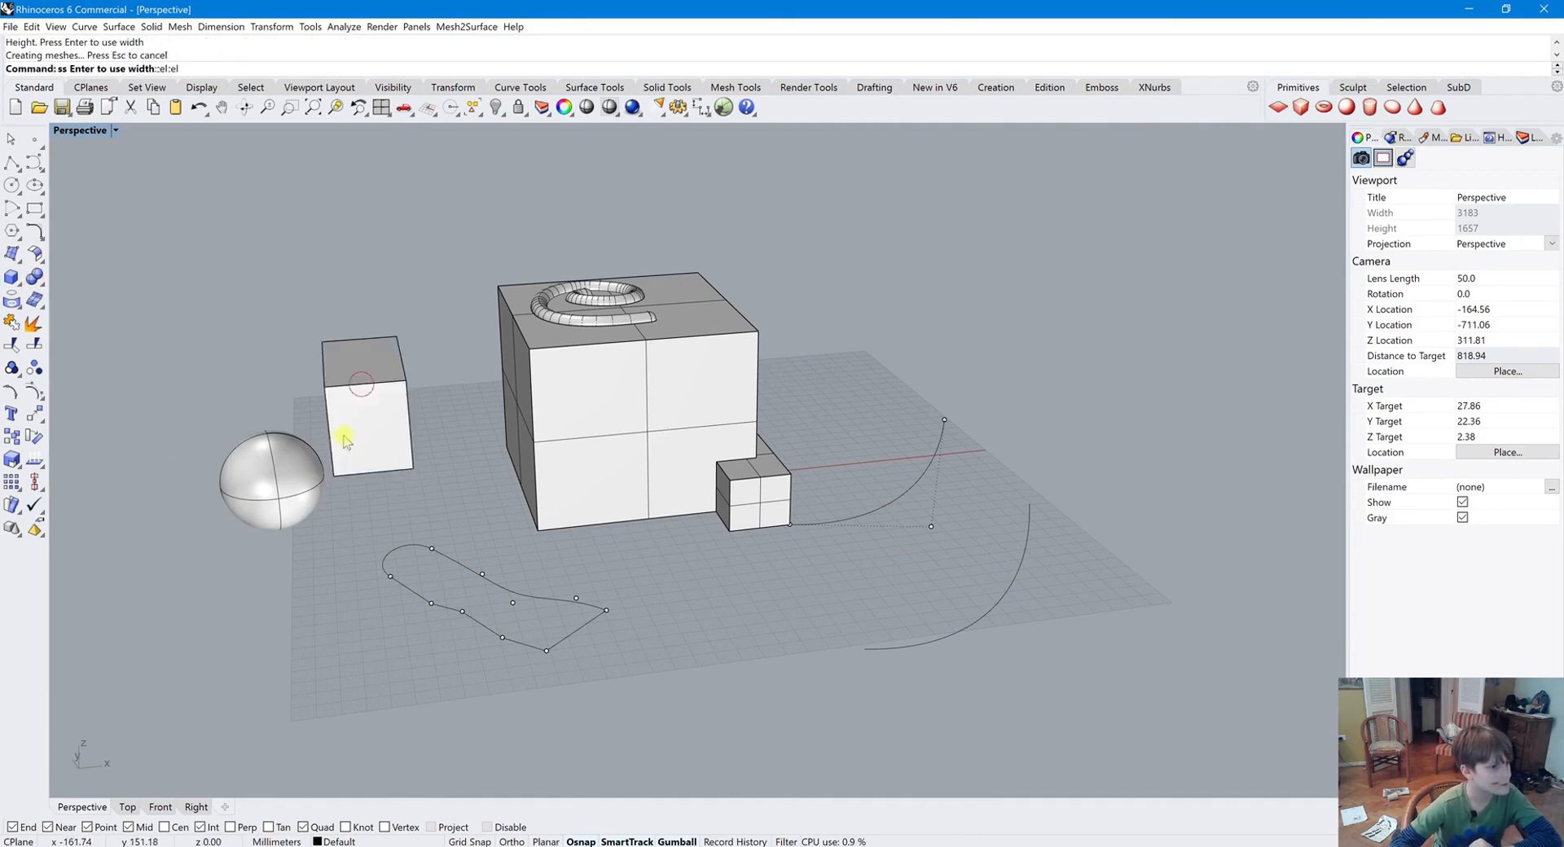
Create a cylinder in front of the sphere and the new box
click(12, 299)
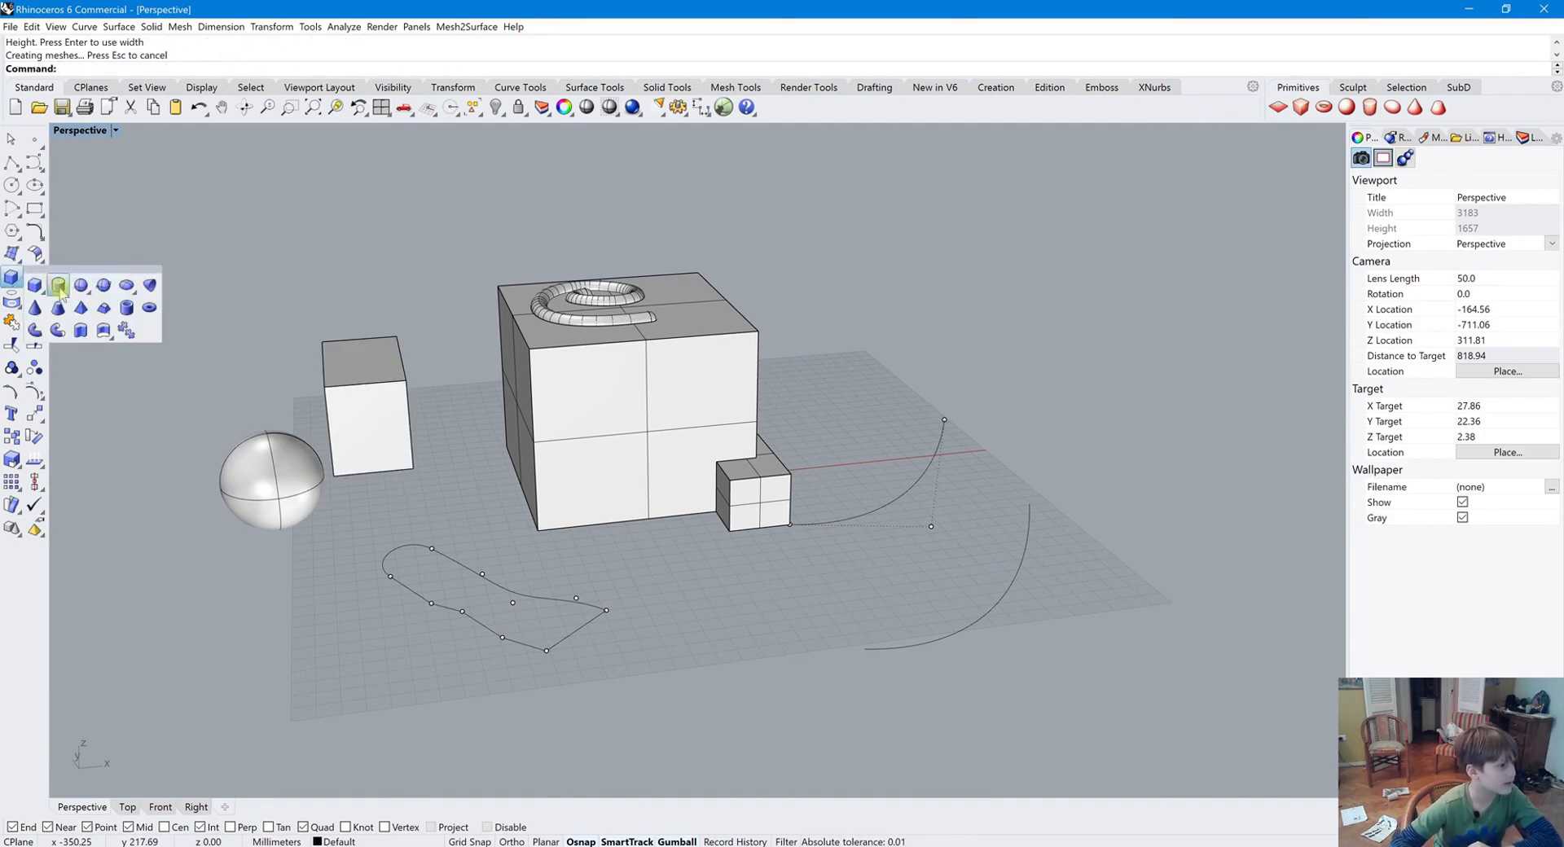
click(81, 316)
click(181, 601)
click(220, 621)
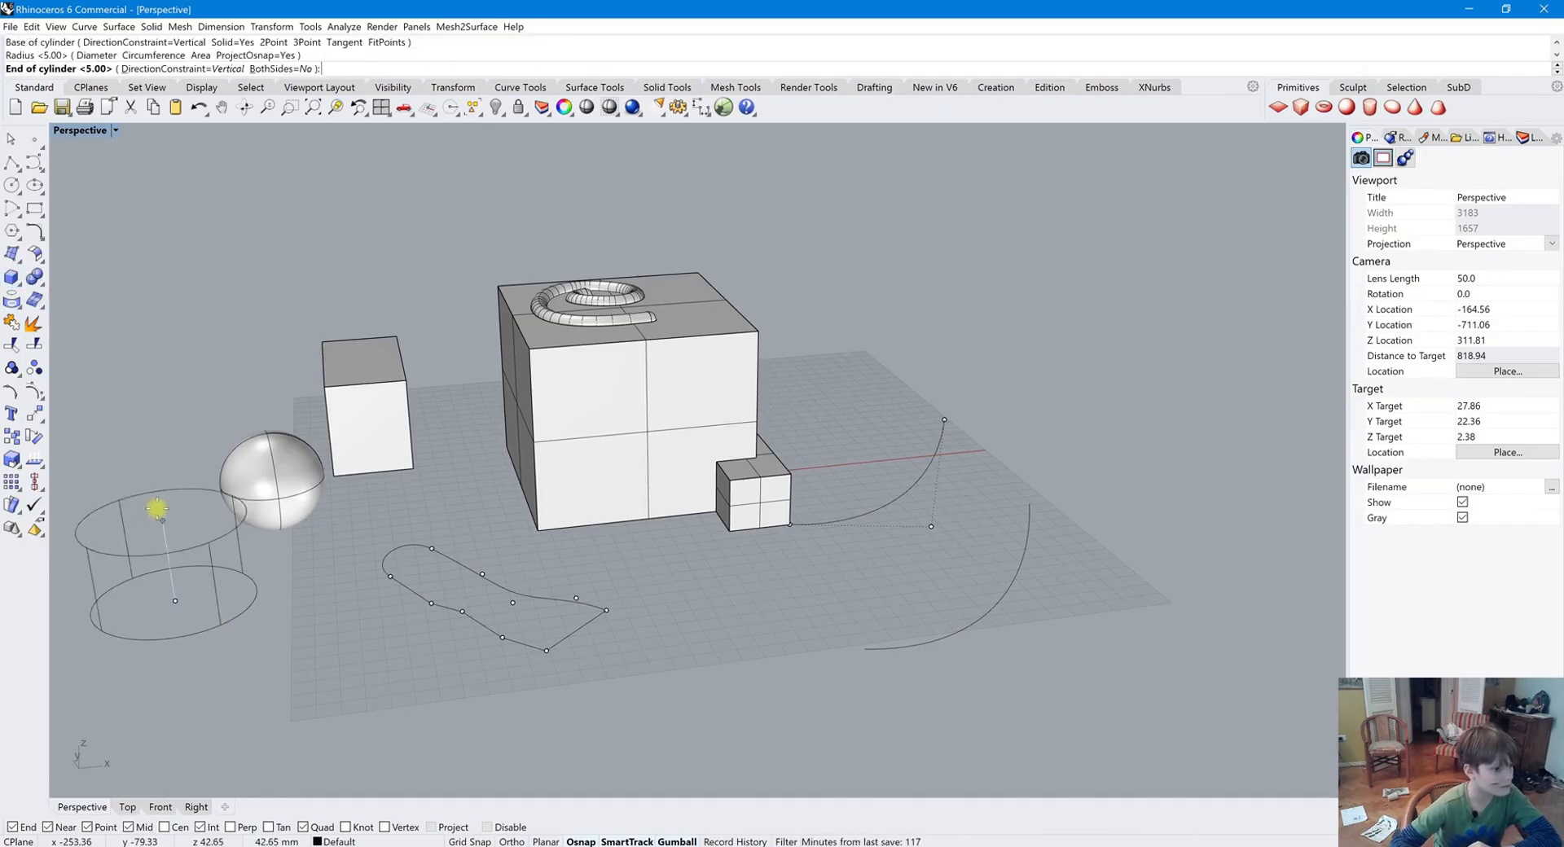
click(163, 517)
Try aligning the cylinder, box and sphere with the Align command, then delete all three solids
drag(231, 419, 333, 553)
click(368, 411)
shift+click(163, 509)
click(36, 480)
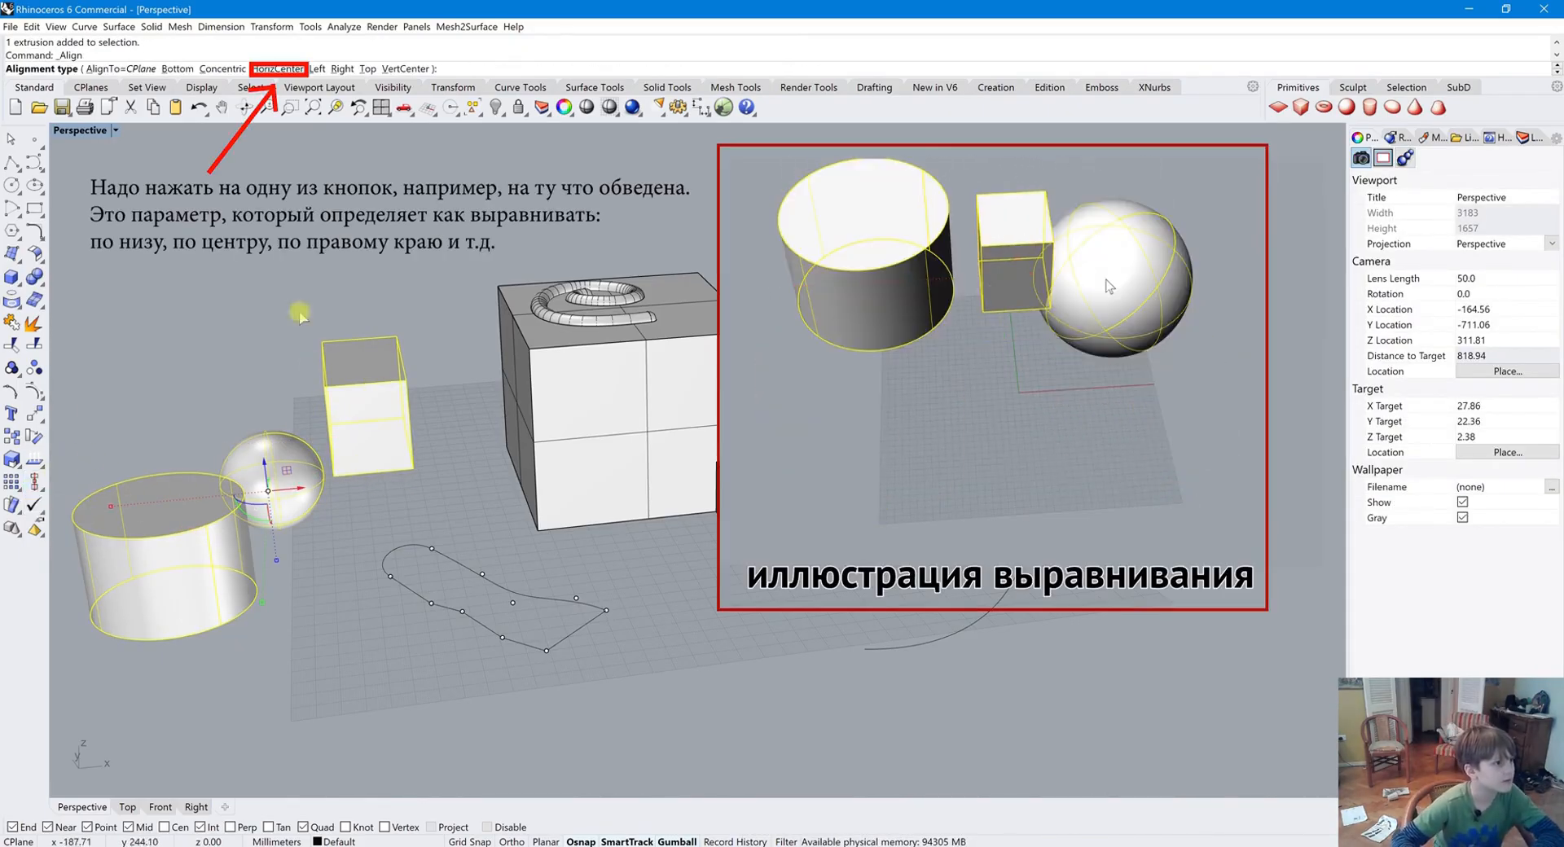
key(Return)
key(ctrl+z)
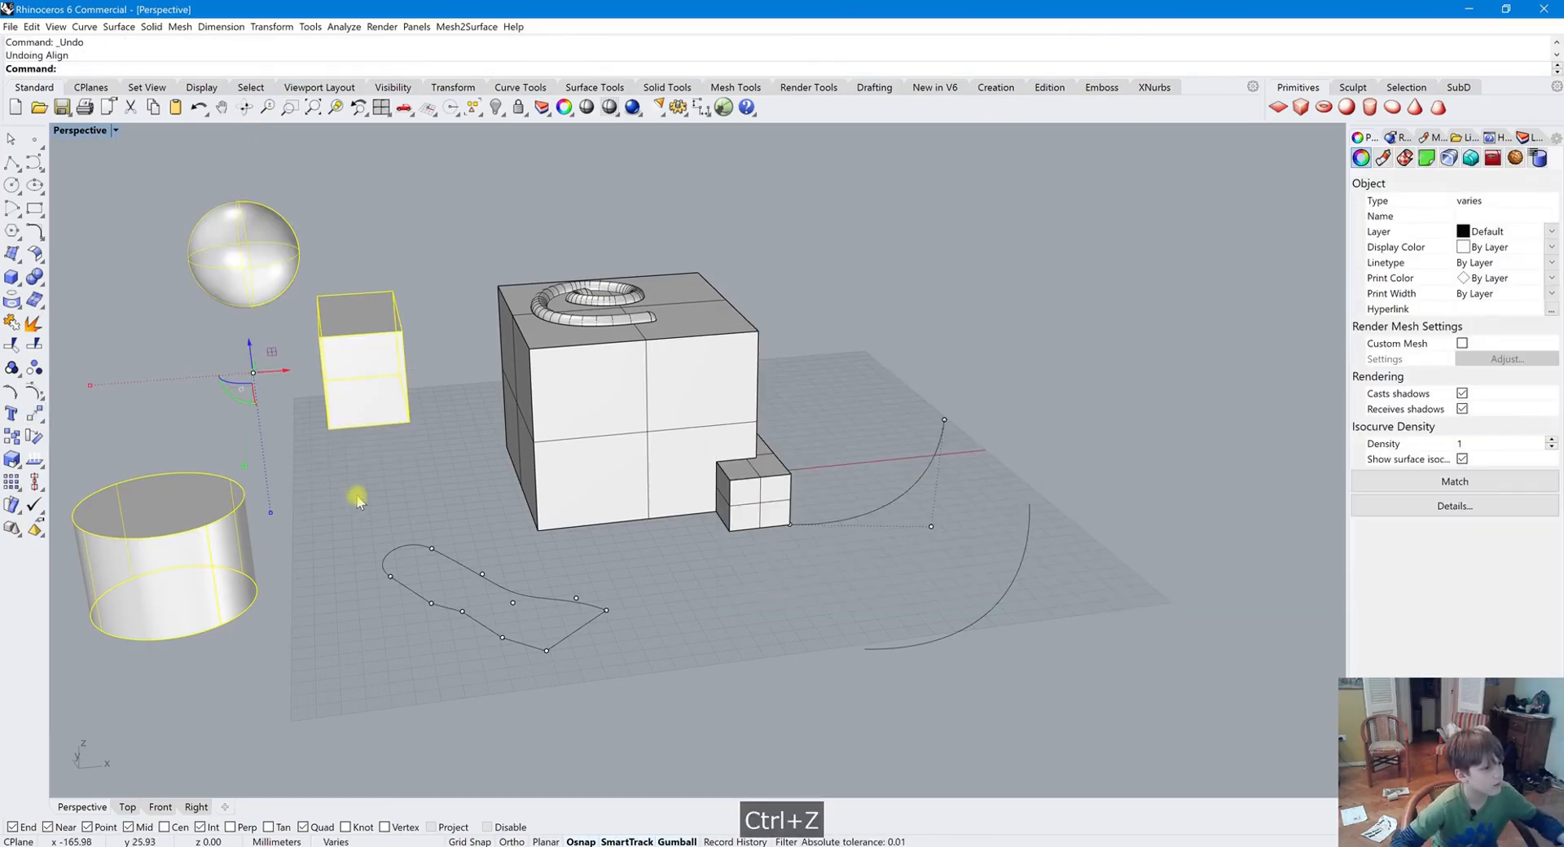
key(Delete)
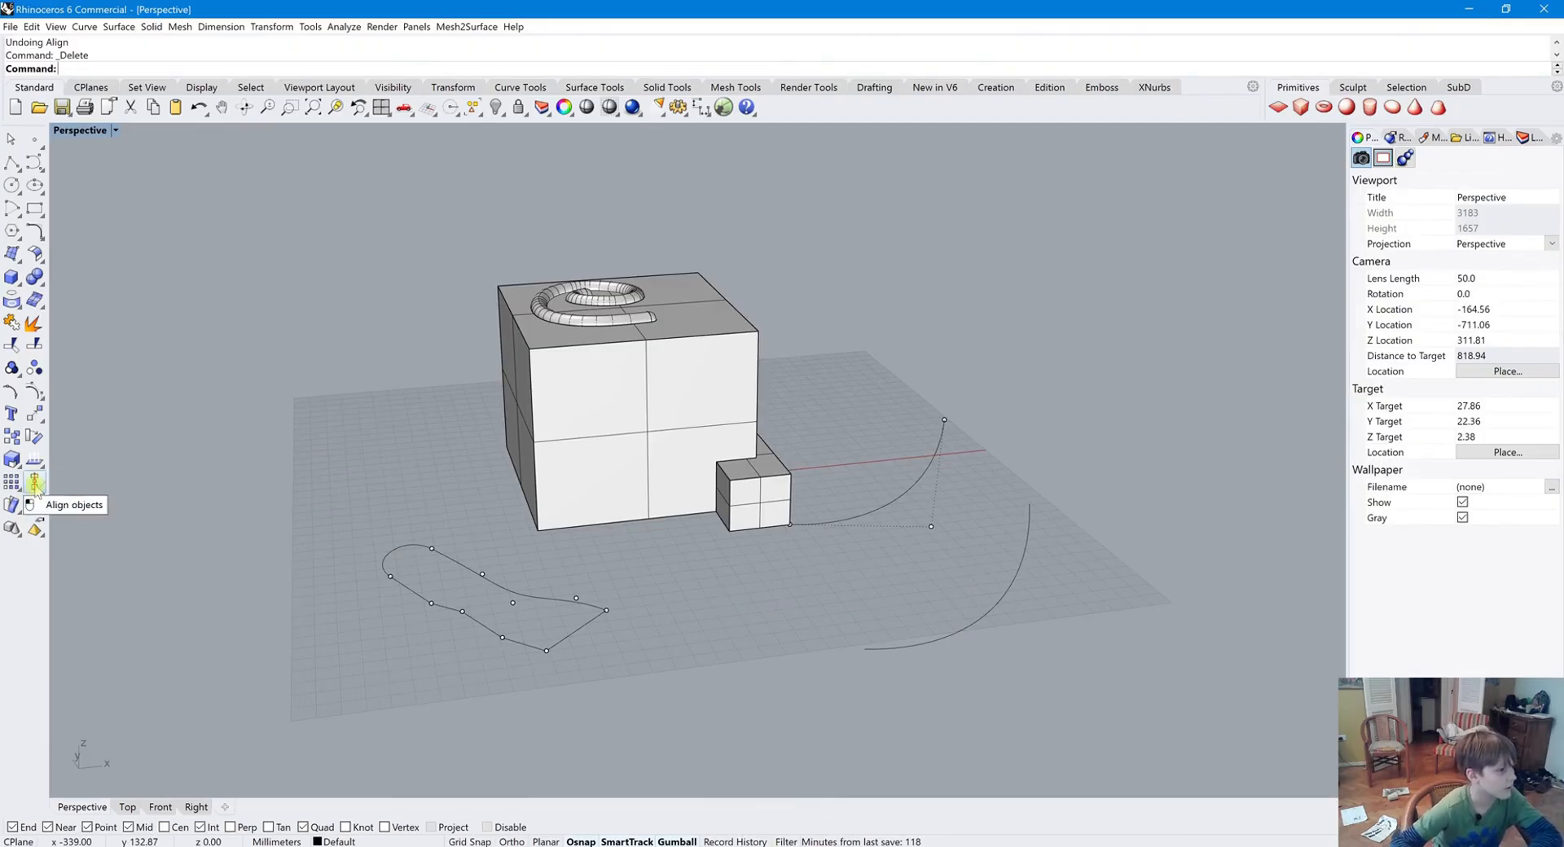
Run Check on the box solid and read its validity report
click(35, 487)
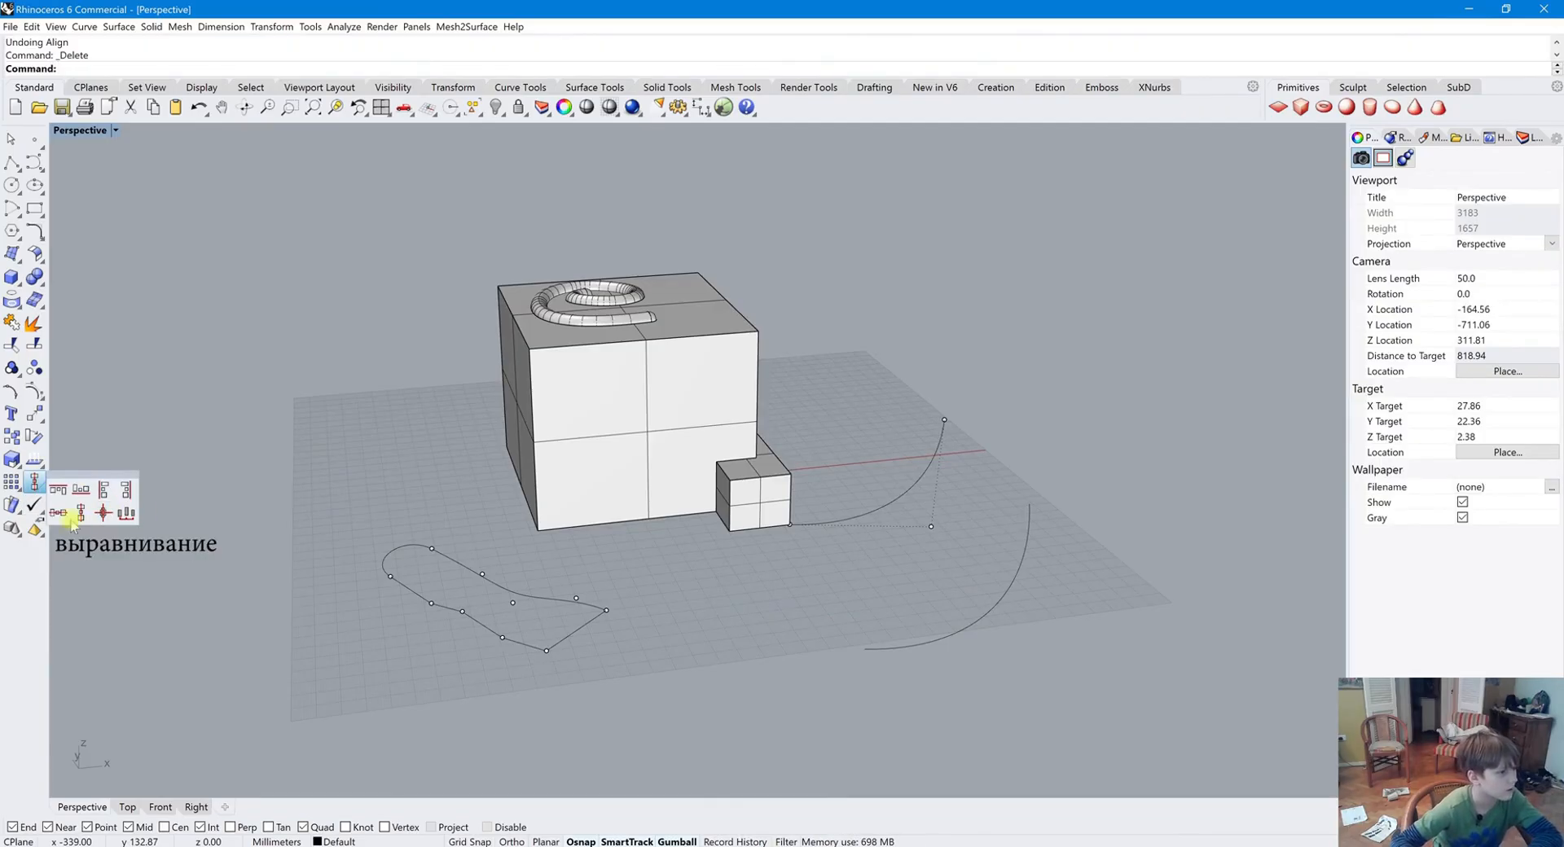
click(11, 506)
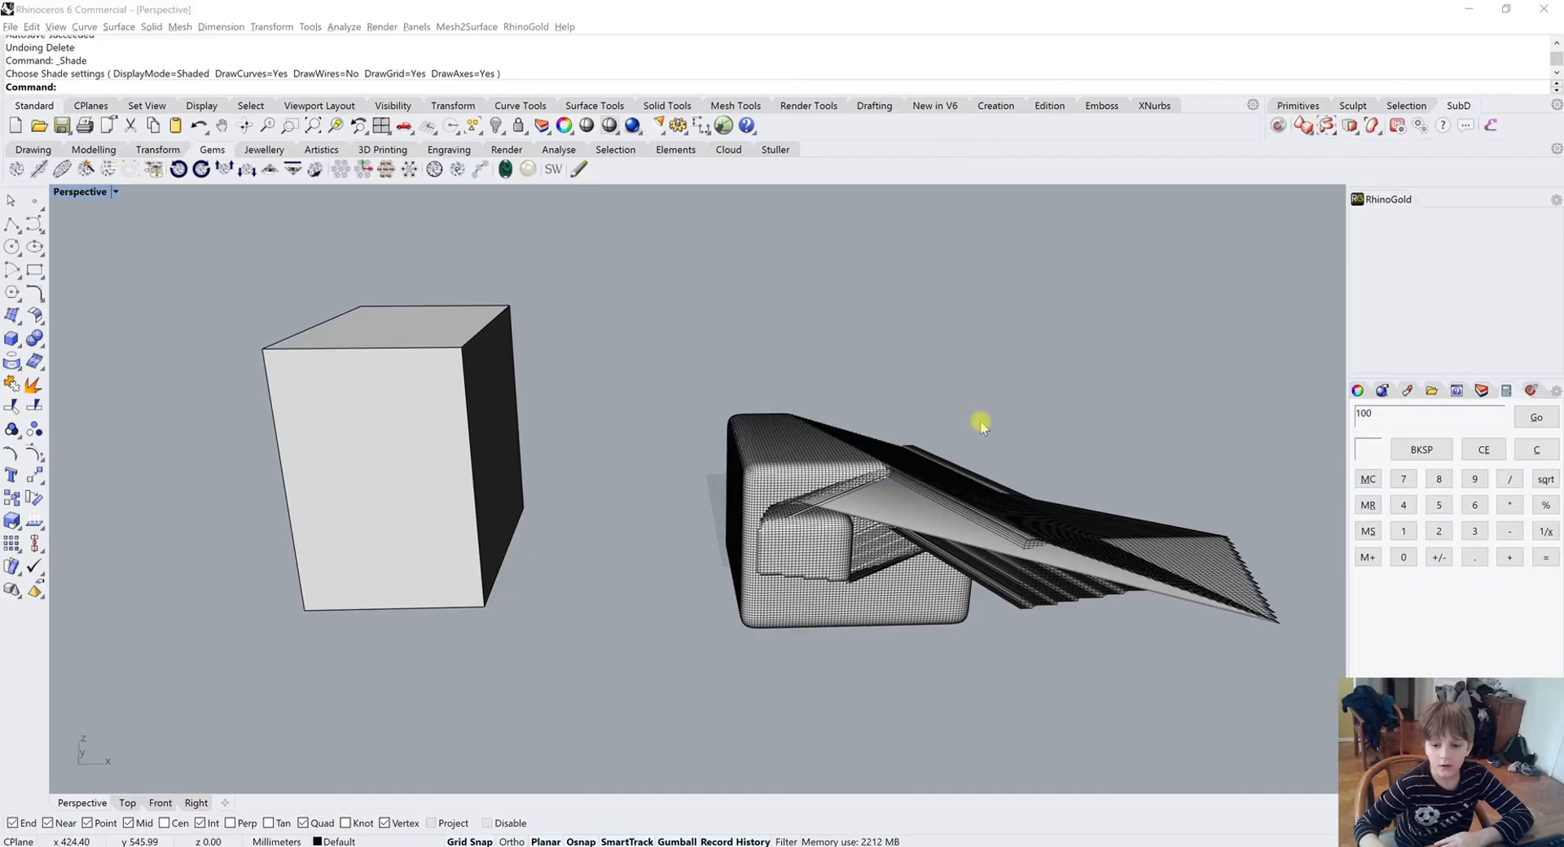
right_drag(809, 315, 768, 290)
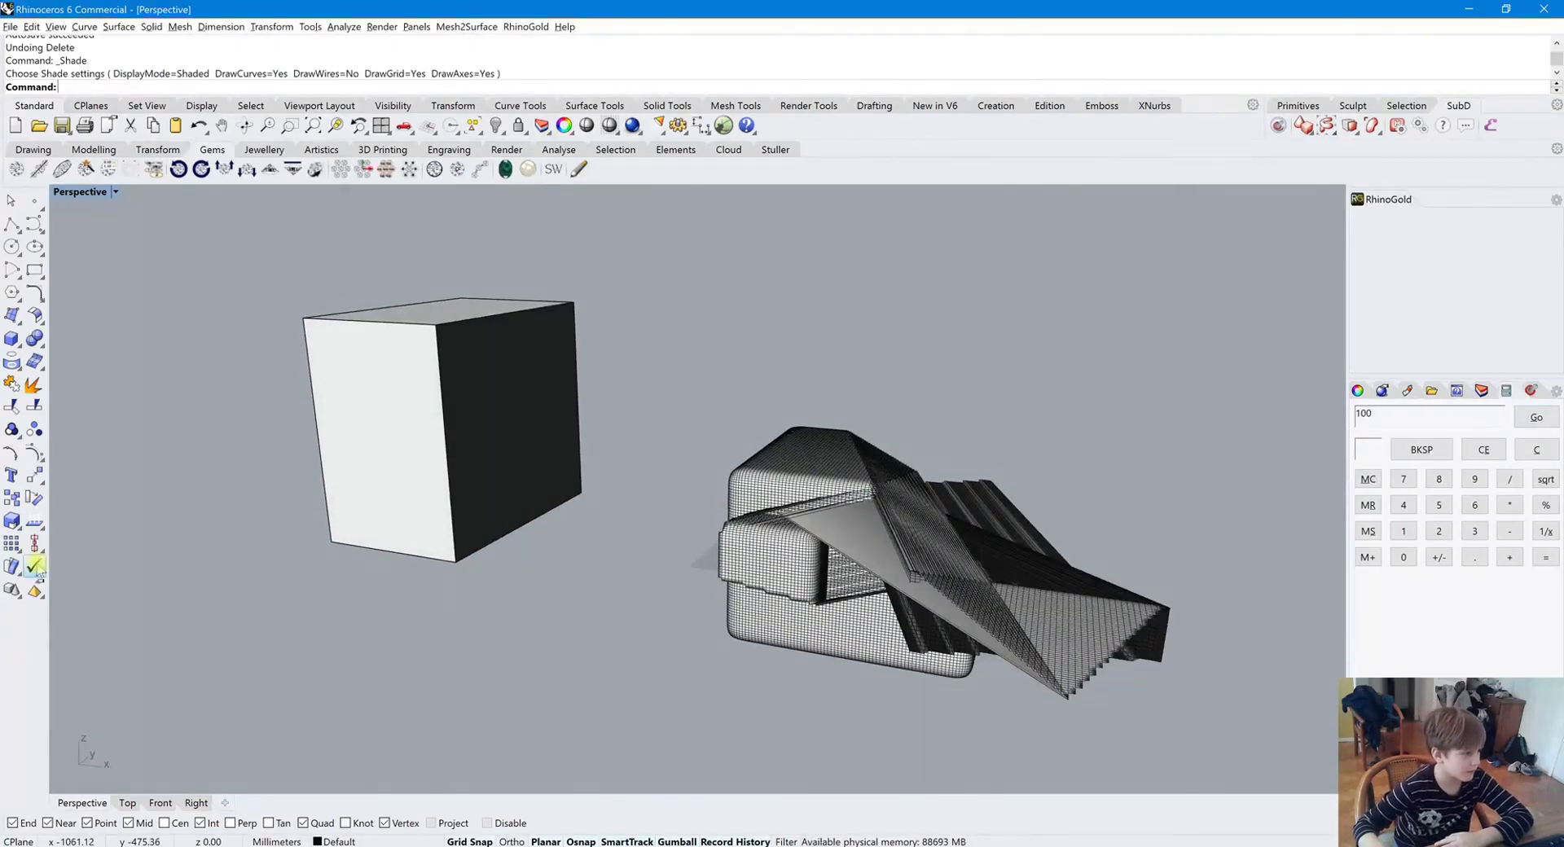
scroll(570, 591, down, 3)
right_drag(563, 589, 412, 488)
click(412, 490)
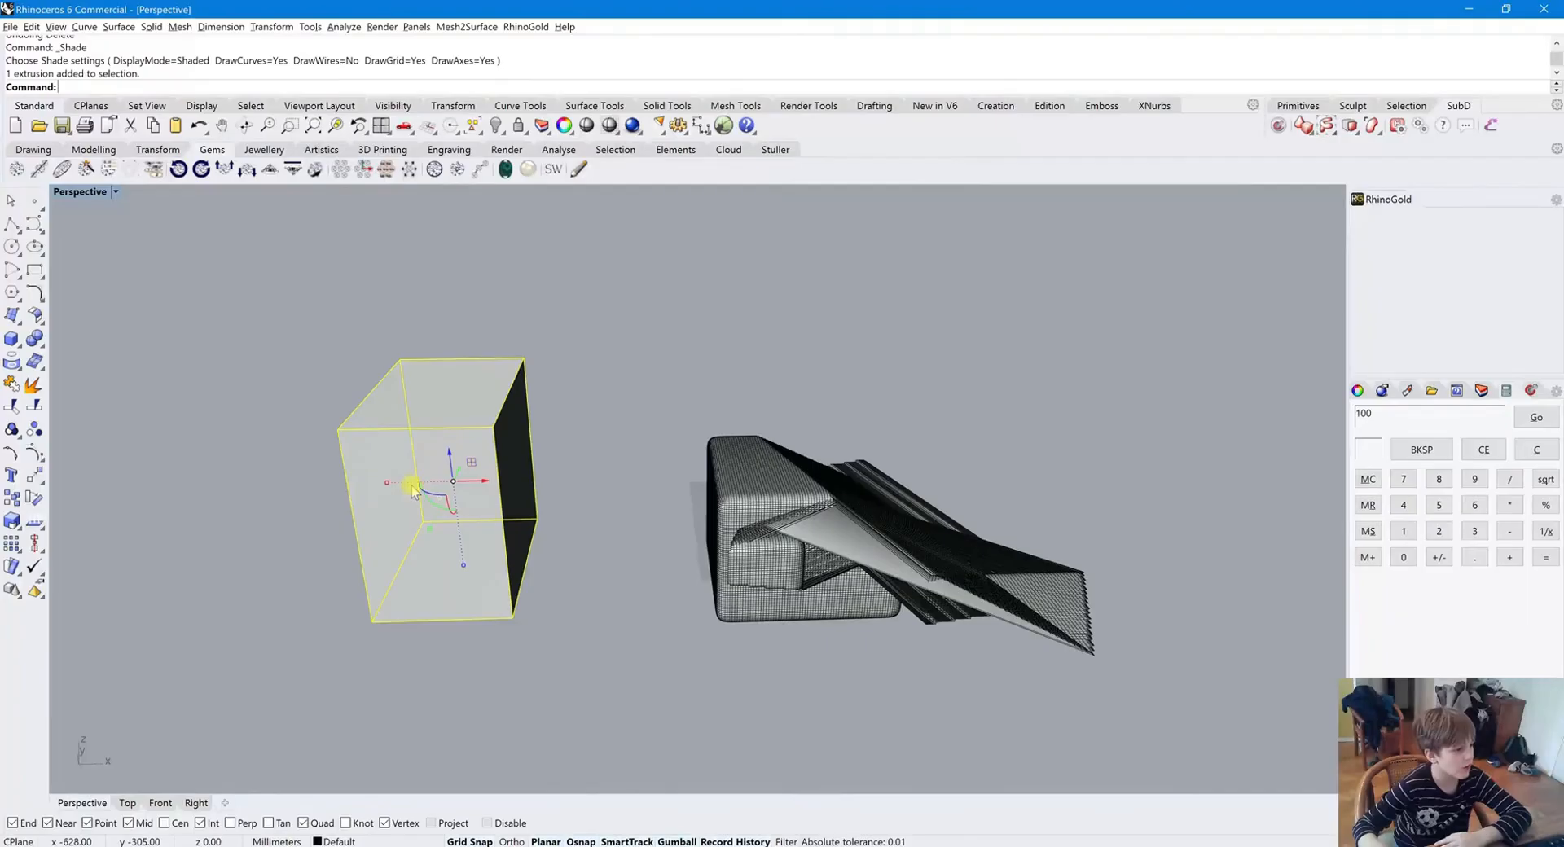
click(33, 566)
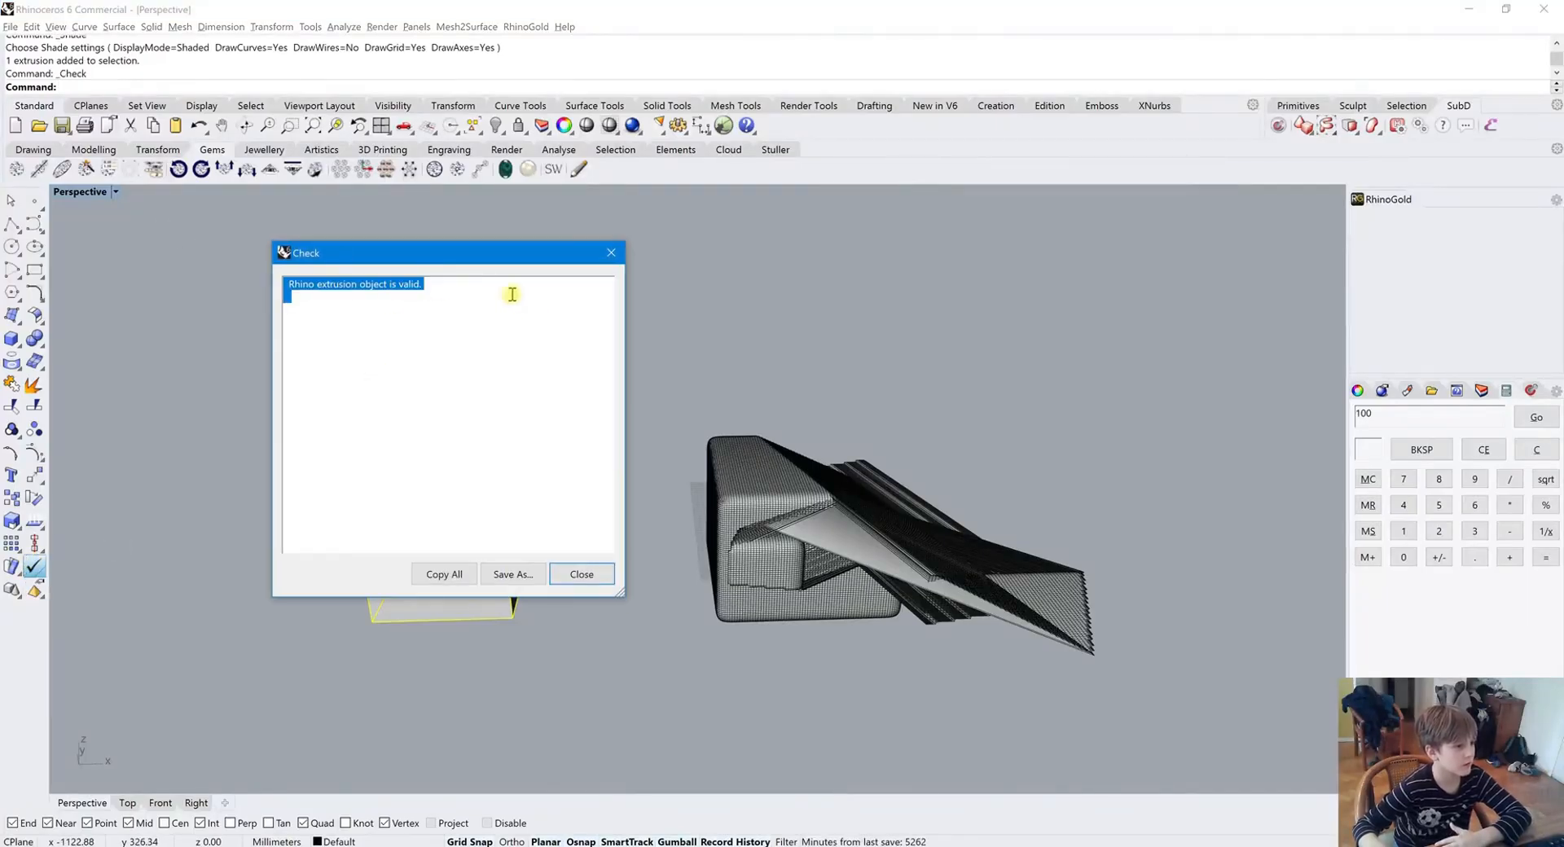
click(432, 294)
key(ctrl+a)
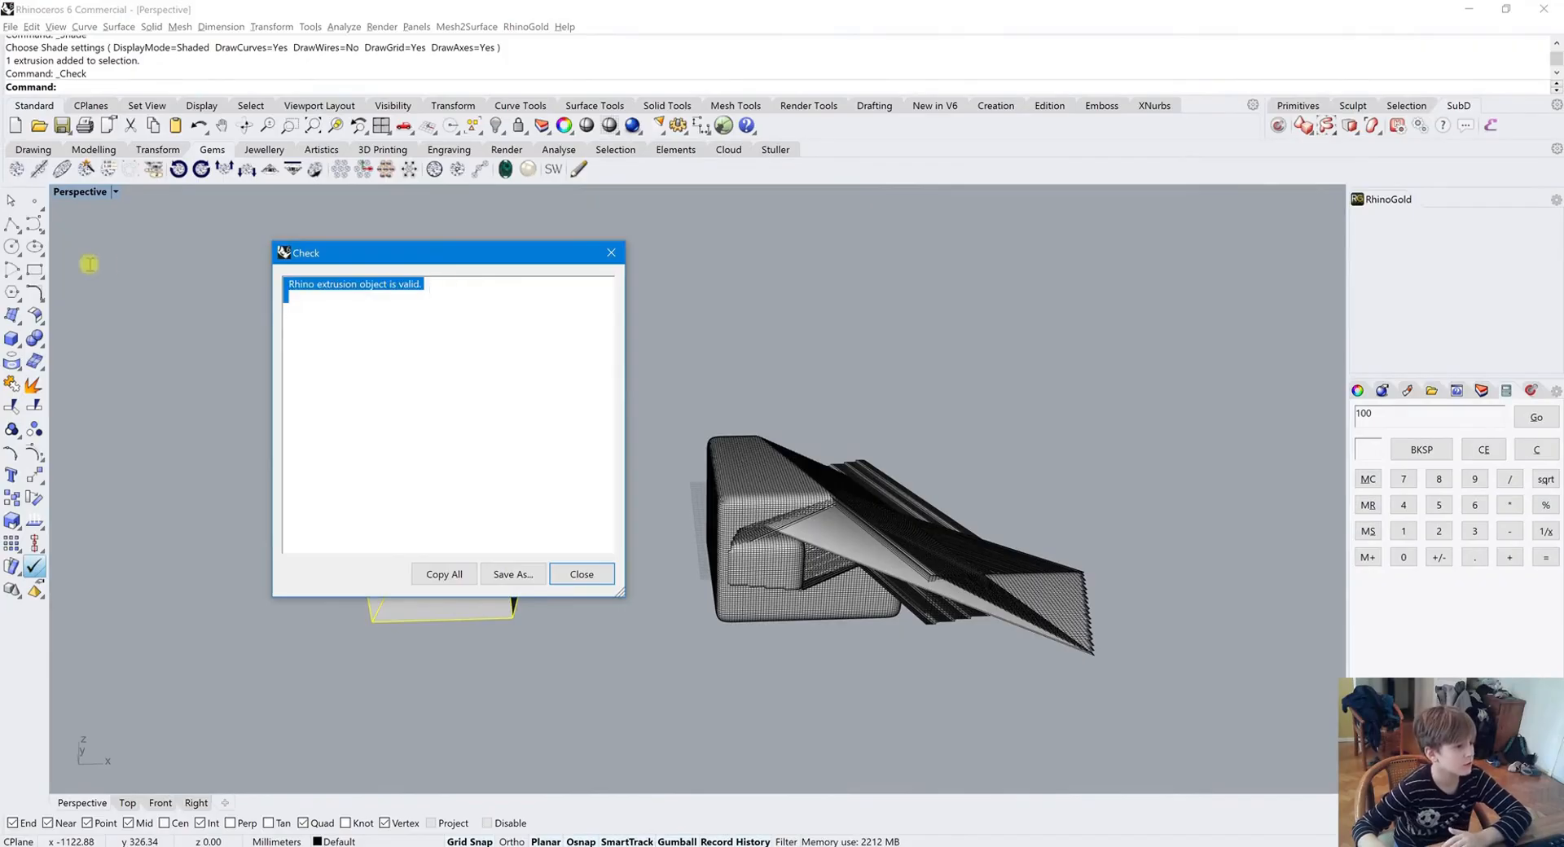
click(584, 575)
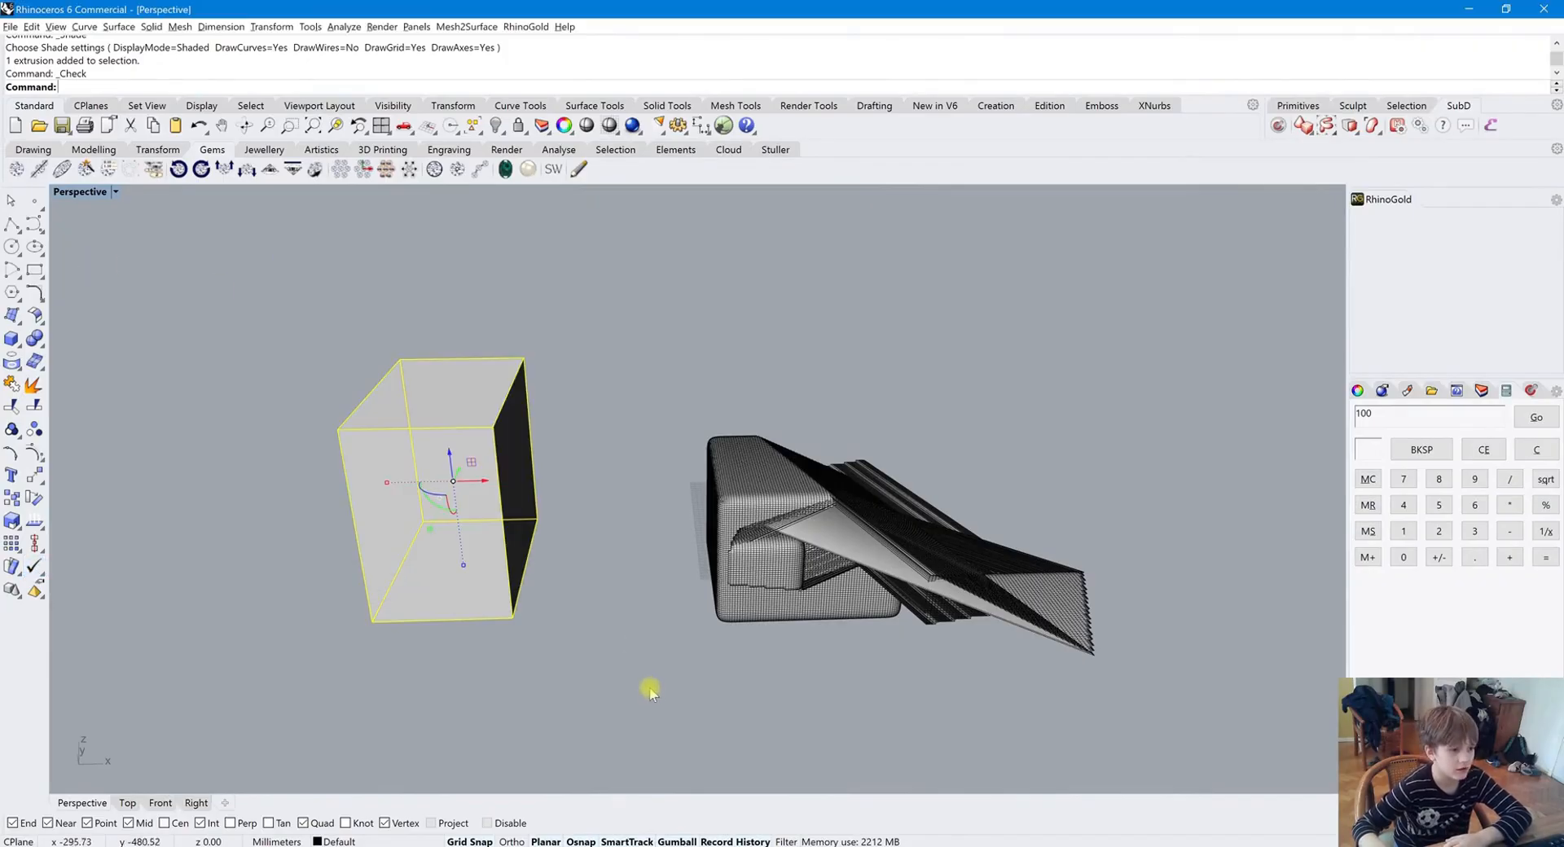
Select the mesh object and run Check to read its report
click(803, 576)
click(935, 689)
right_drag(974, 642, 826, 606)
scroll(826, 606, up, 4)
right_drag(869, 548, 961, 619)
scroll(961, 619, down, 5)
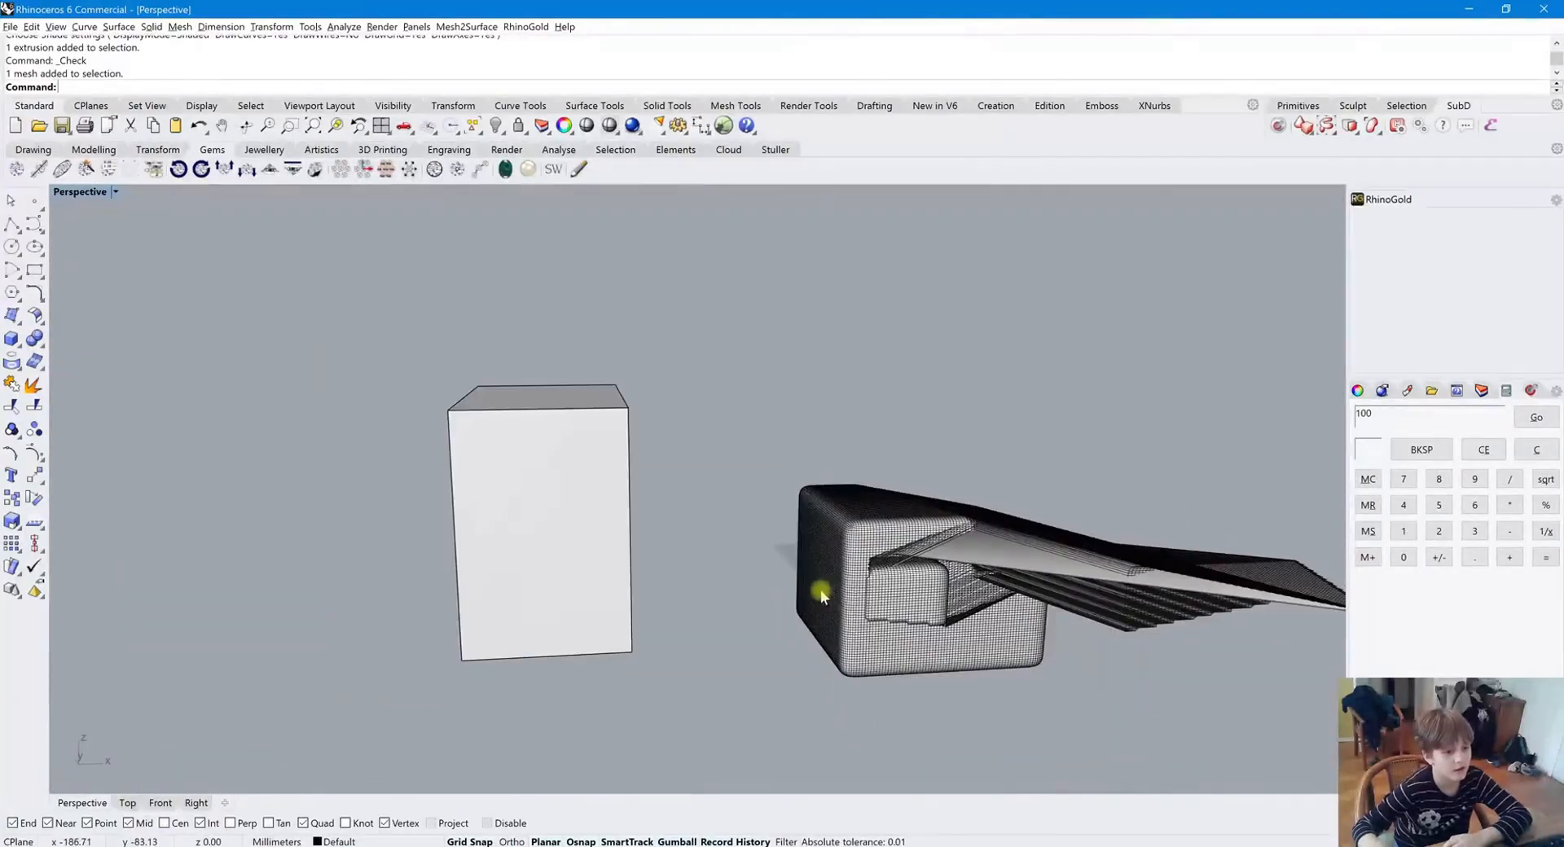
right_drag(823, 593, 949, 613)
click(950, 614)
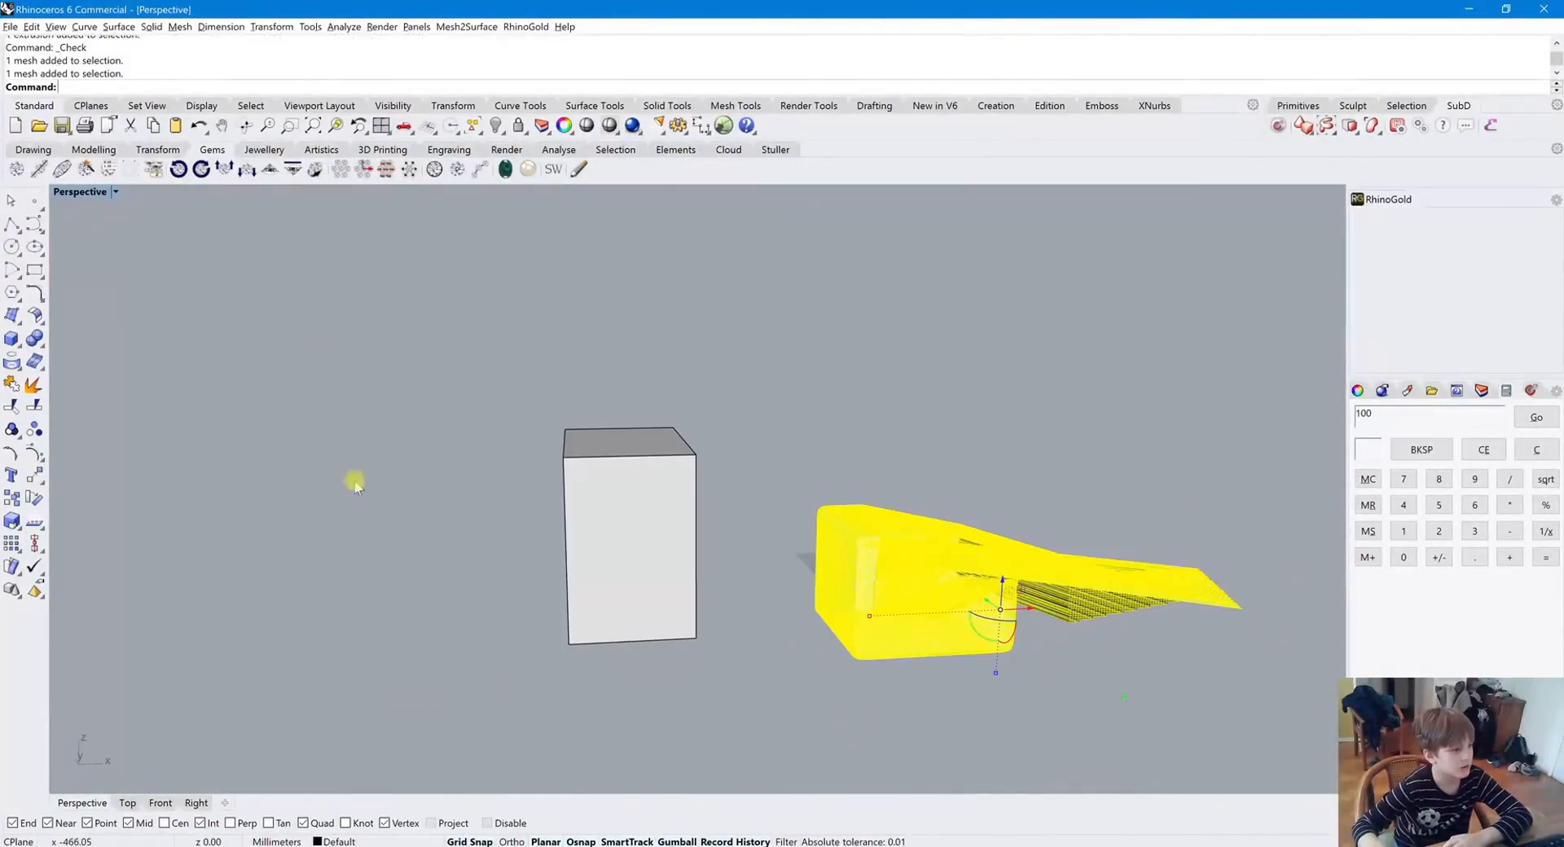
click(34, 566)
scroll(380, 387, down, 5)
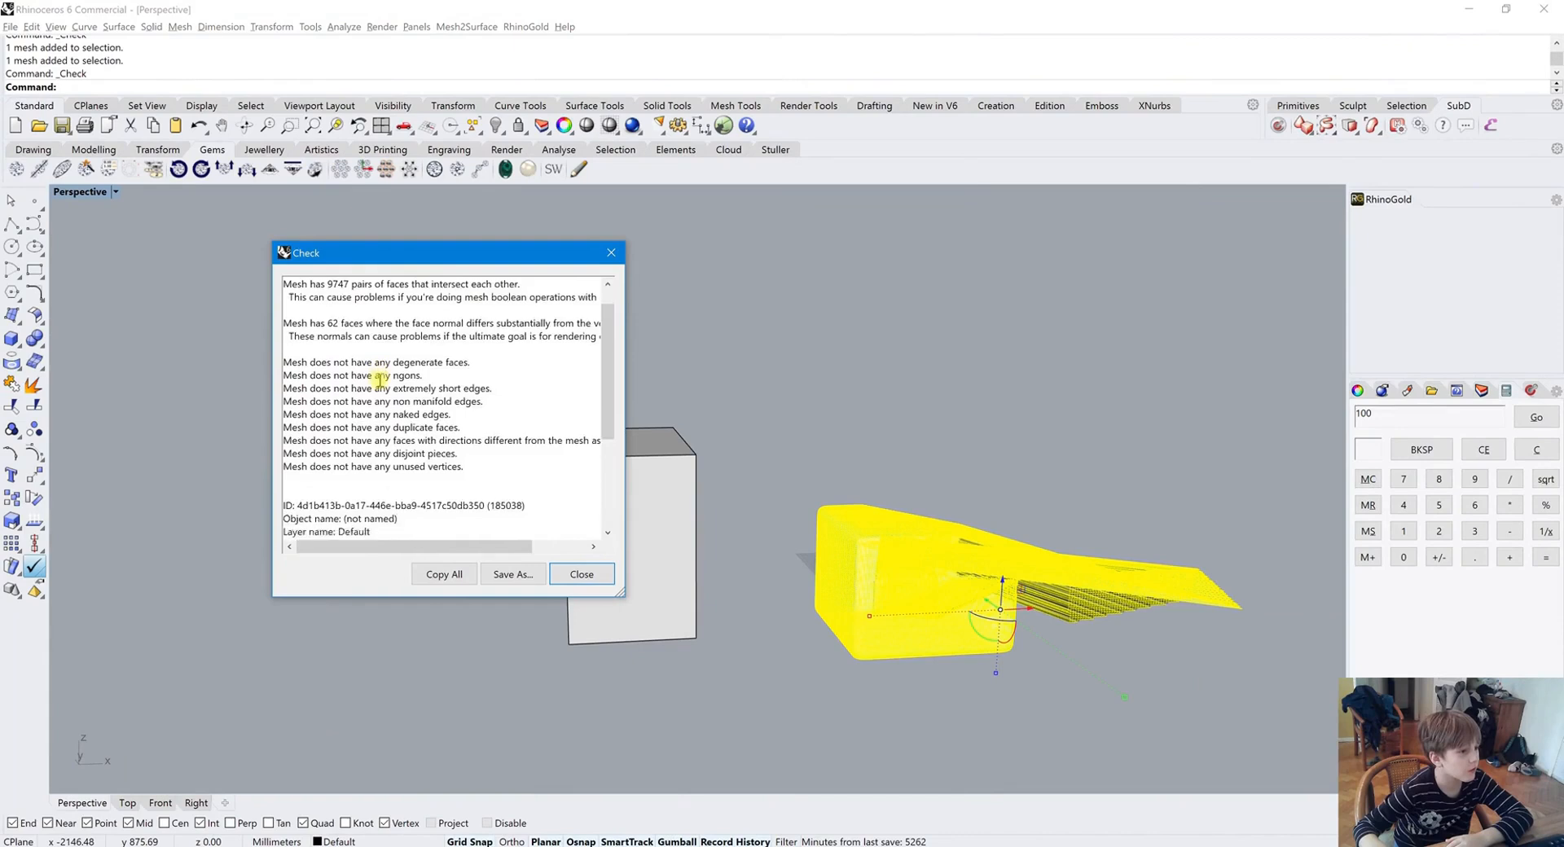
click(581, 575)
Check the mesh again and examine the listed face and edge problems in the report
click(864, 443)
scroll(892, 609, down, 3)
scroll(900, 615, up, 5)
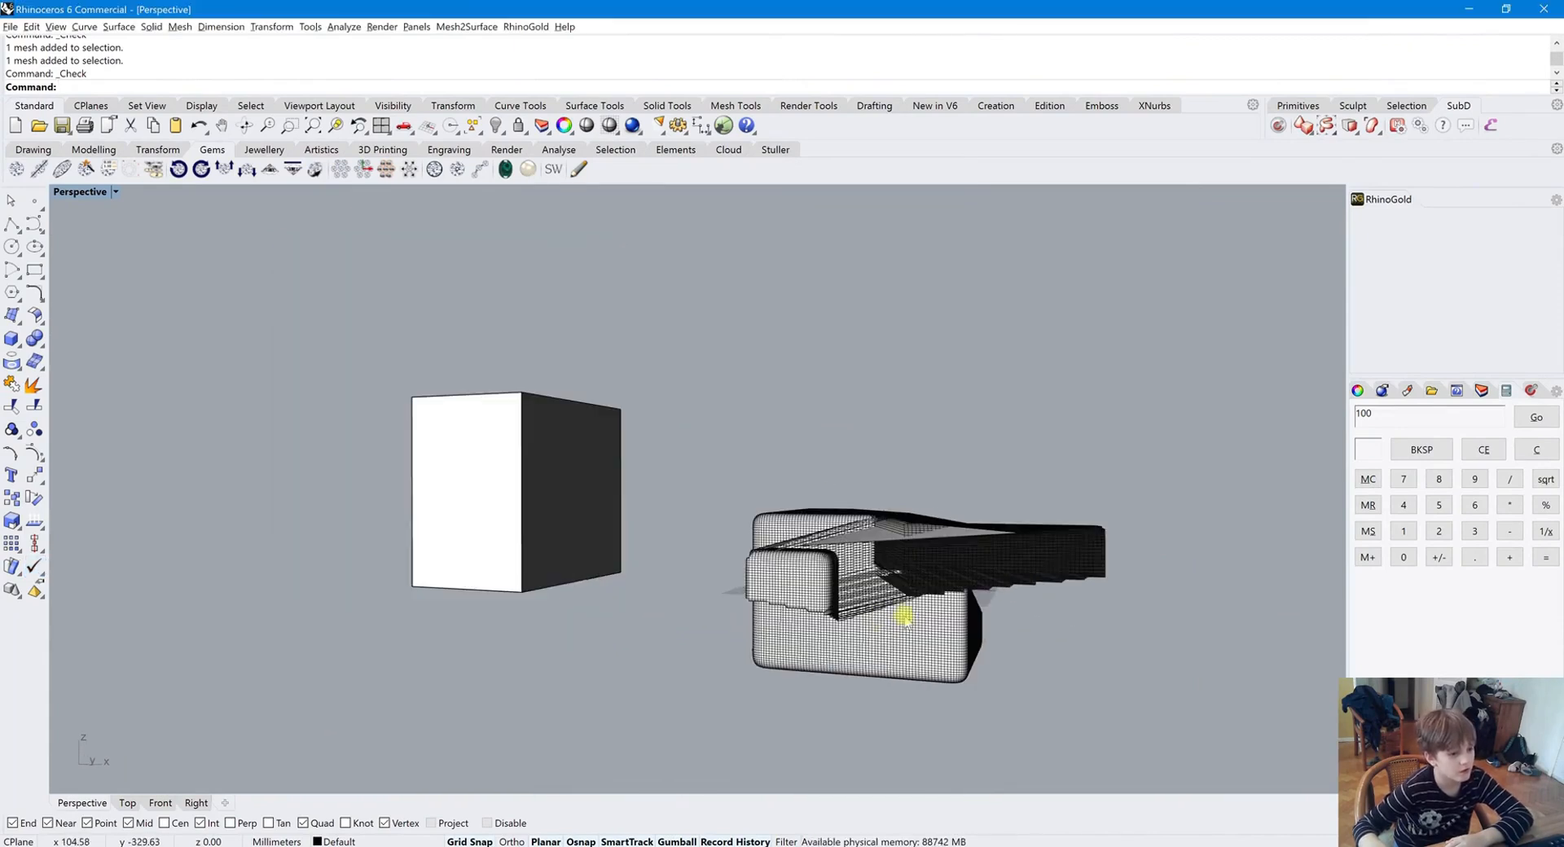
click(919, 649)
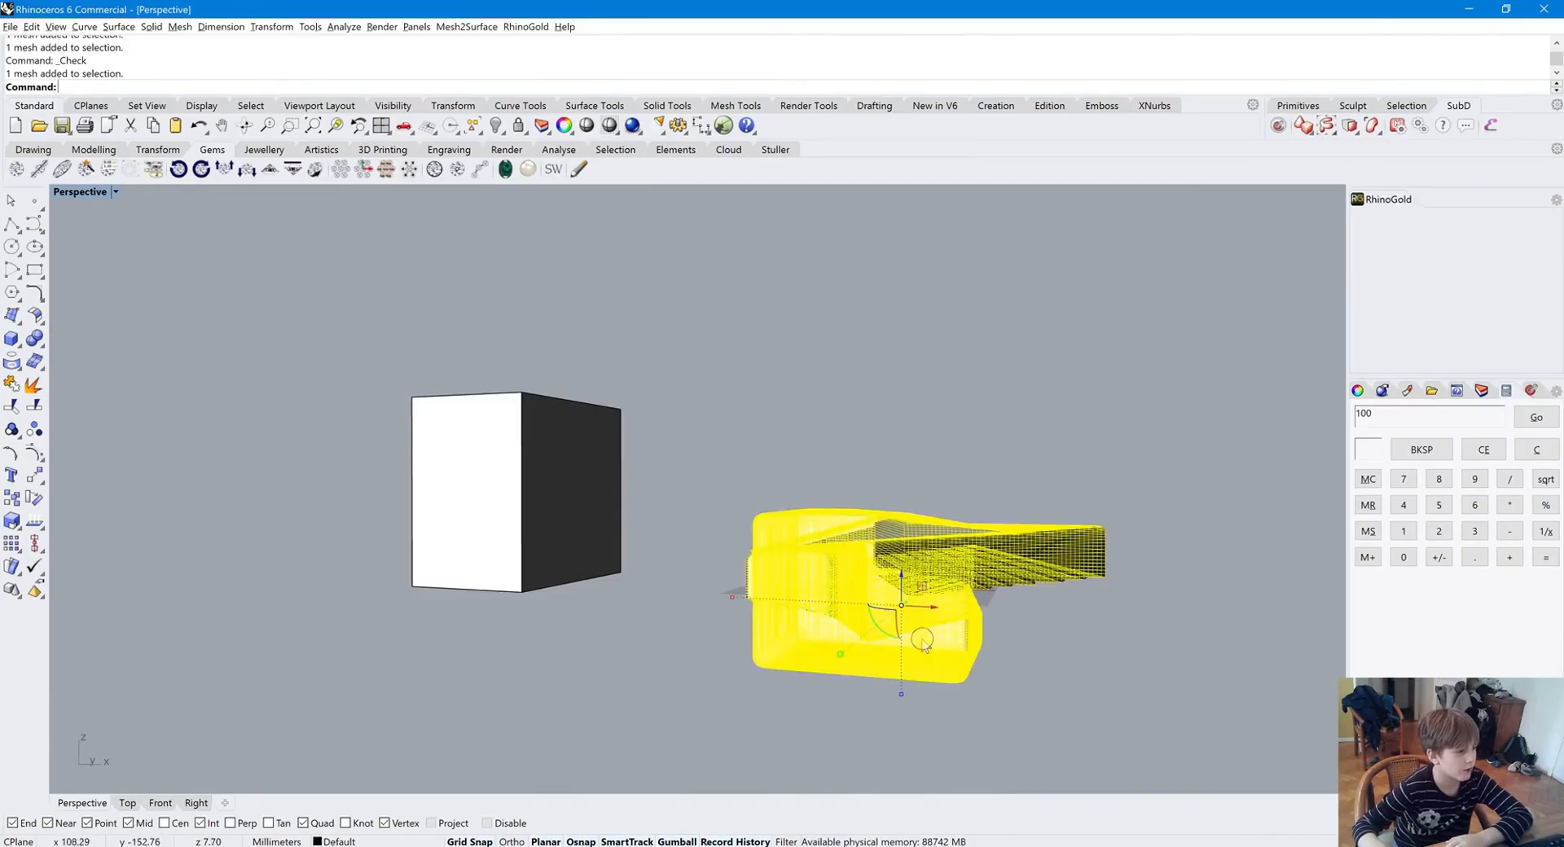
click(35, 564)
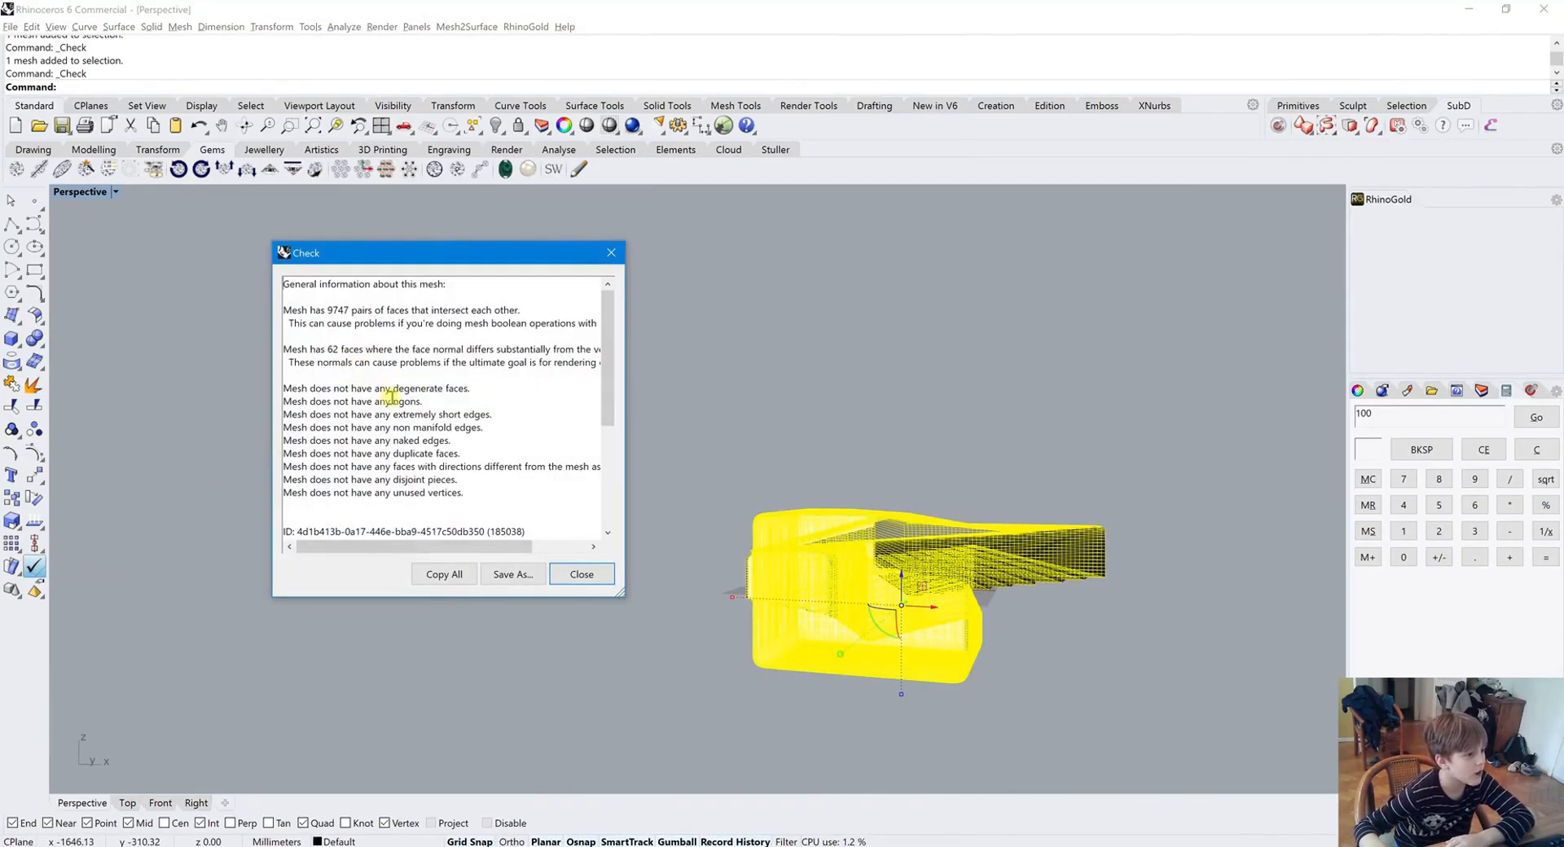
drag(444, 388, 329, 386)
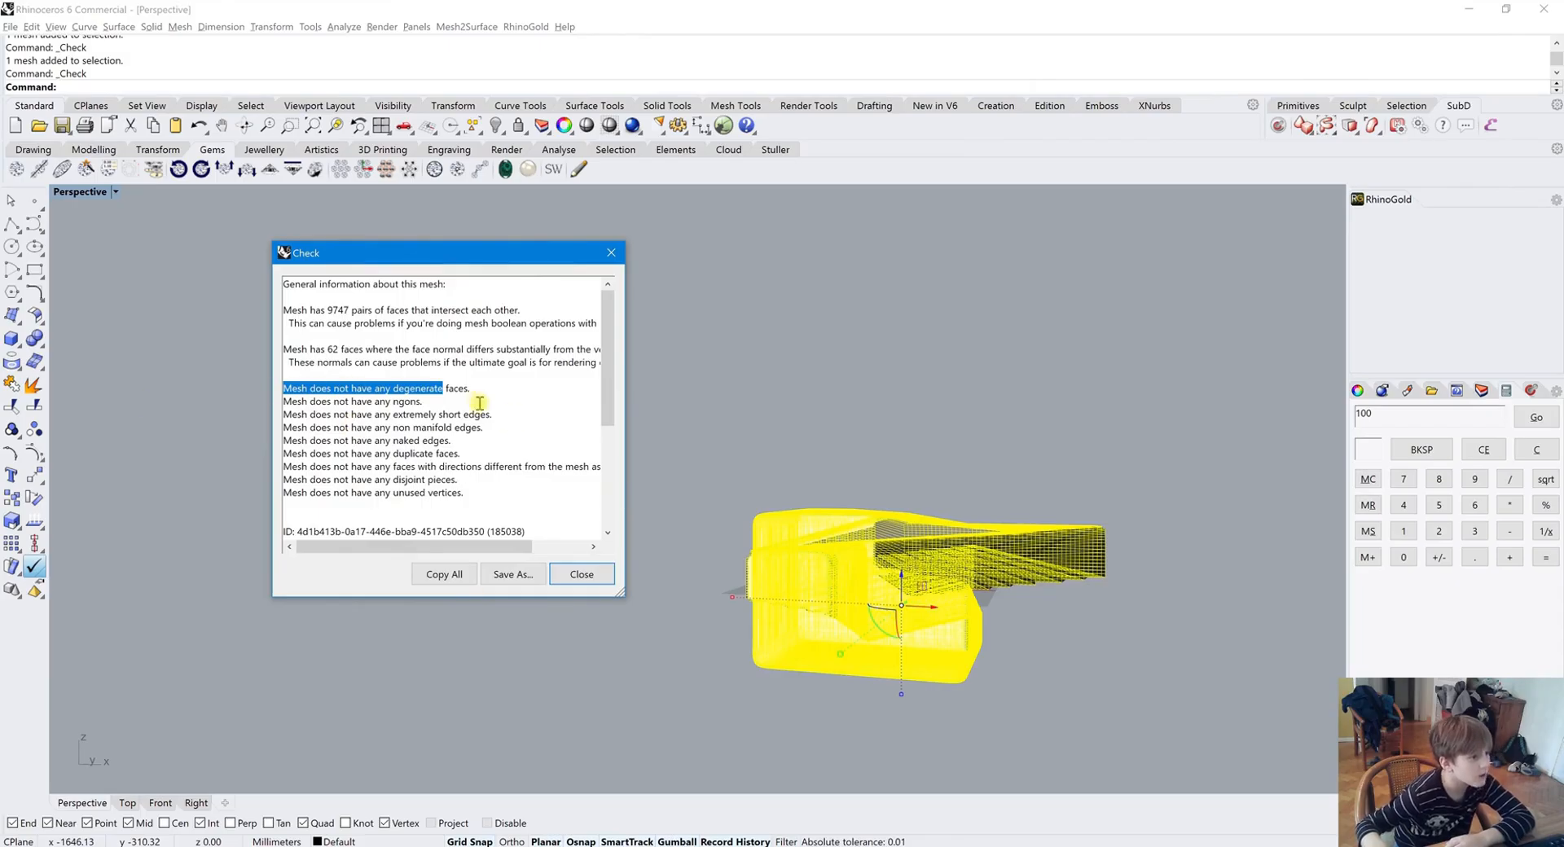
click(582, 574)
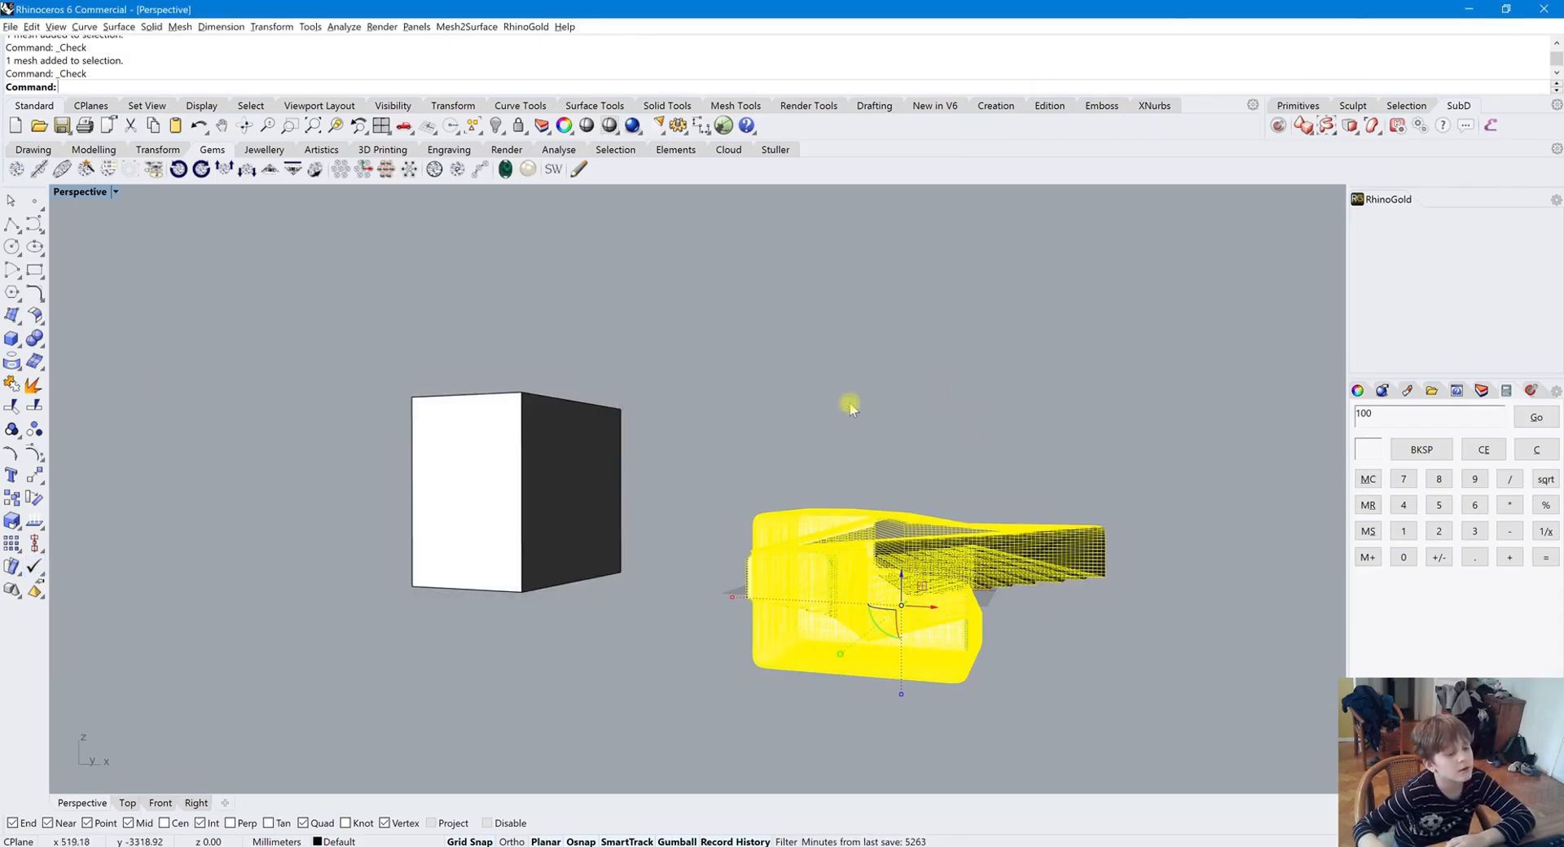
click(849, 403)
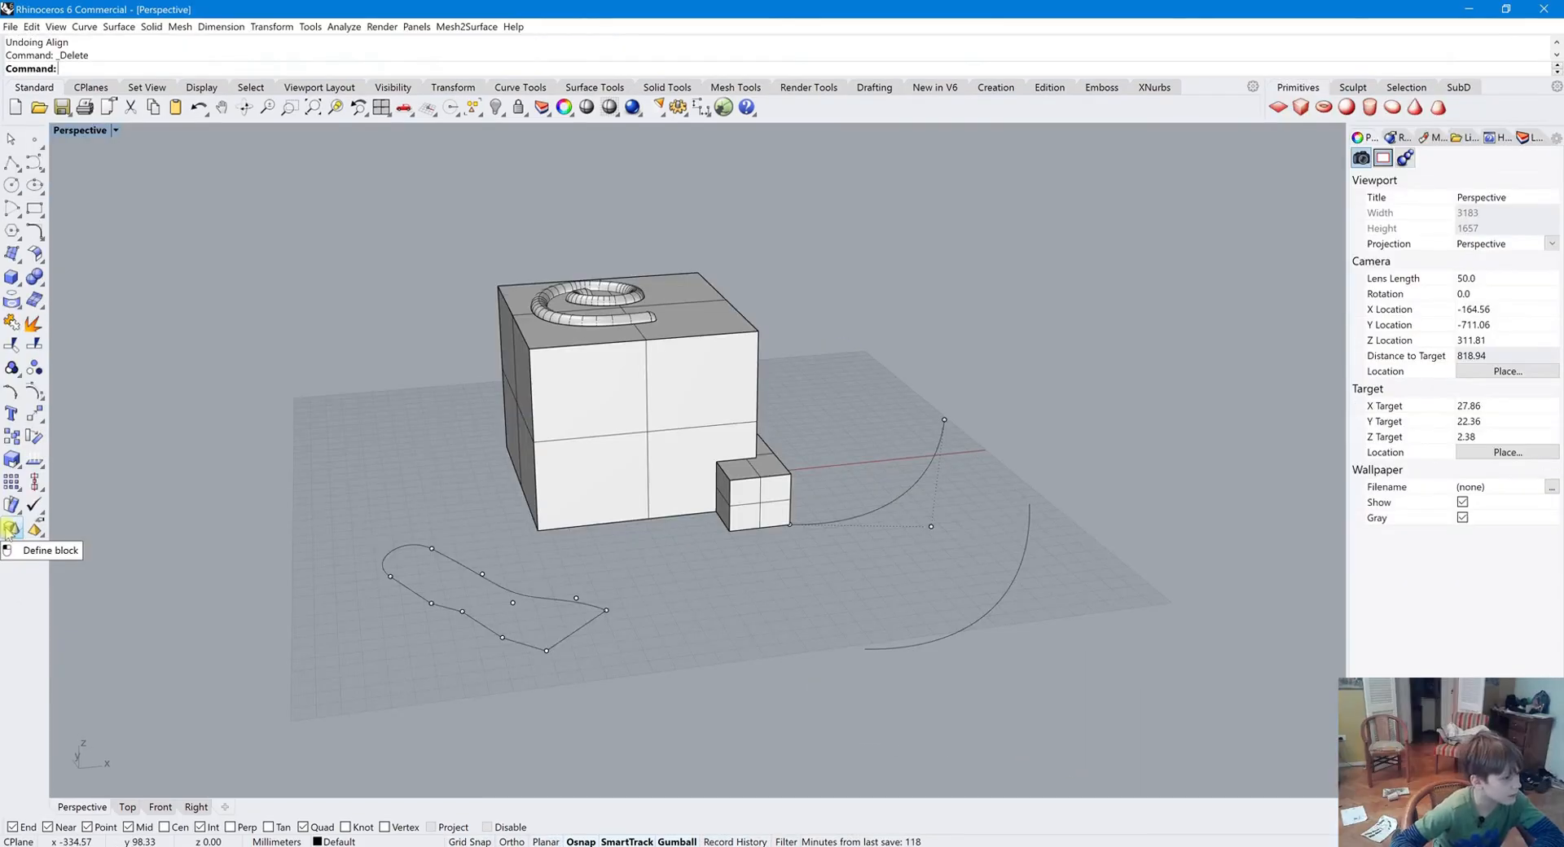
click(10, 528)
click(543, 472)
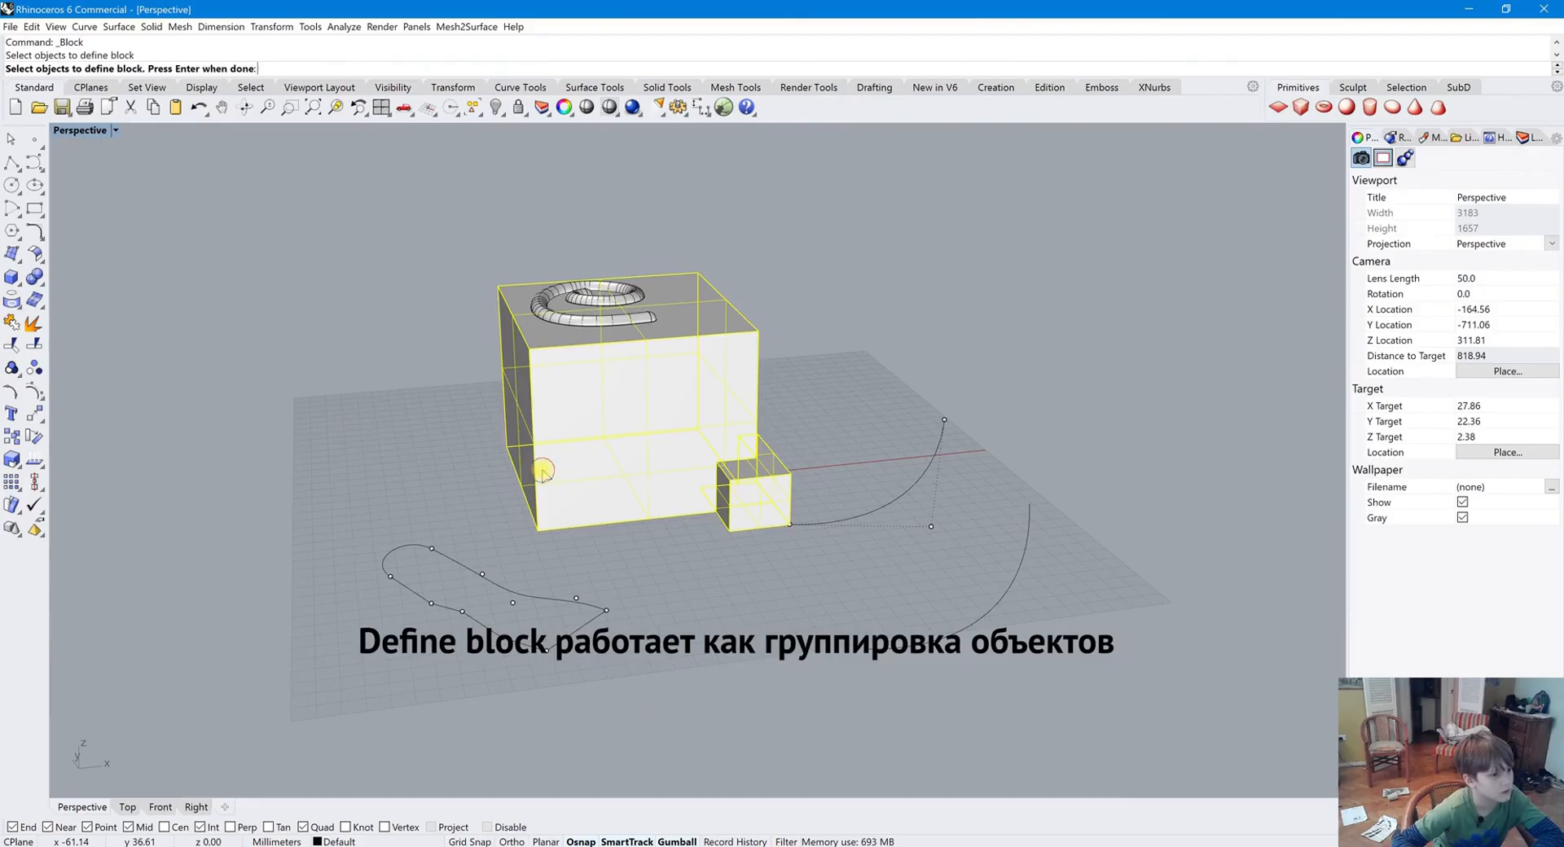
key(Return)
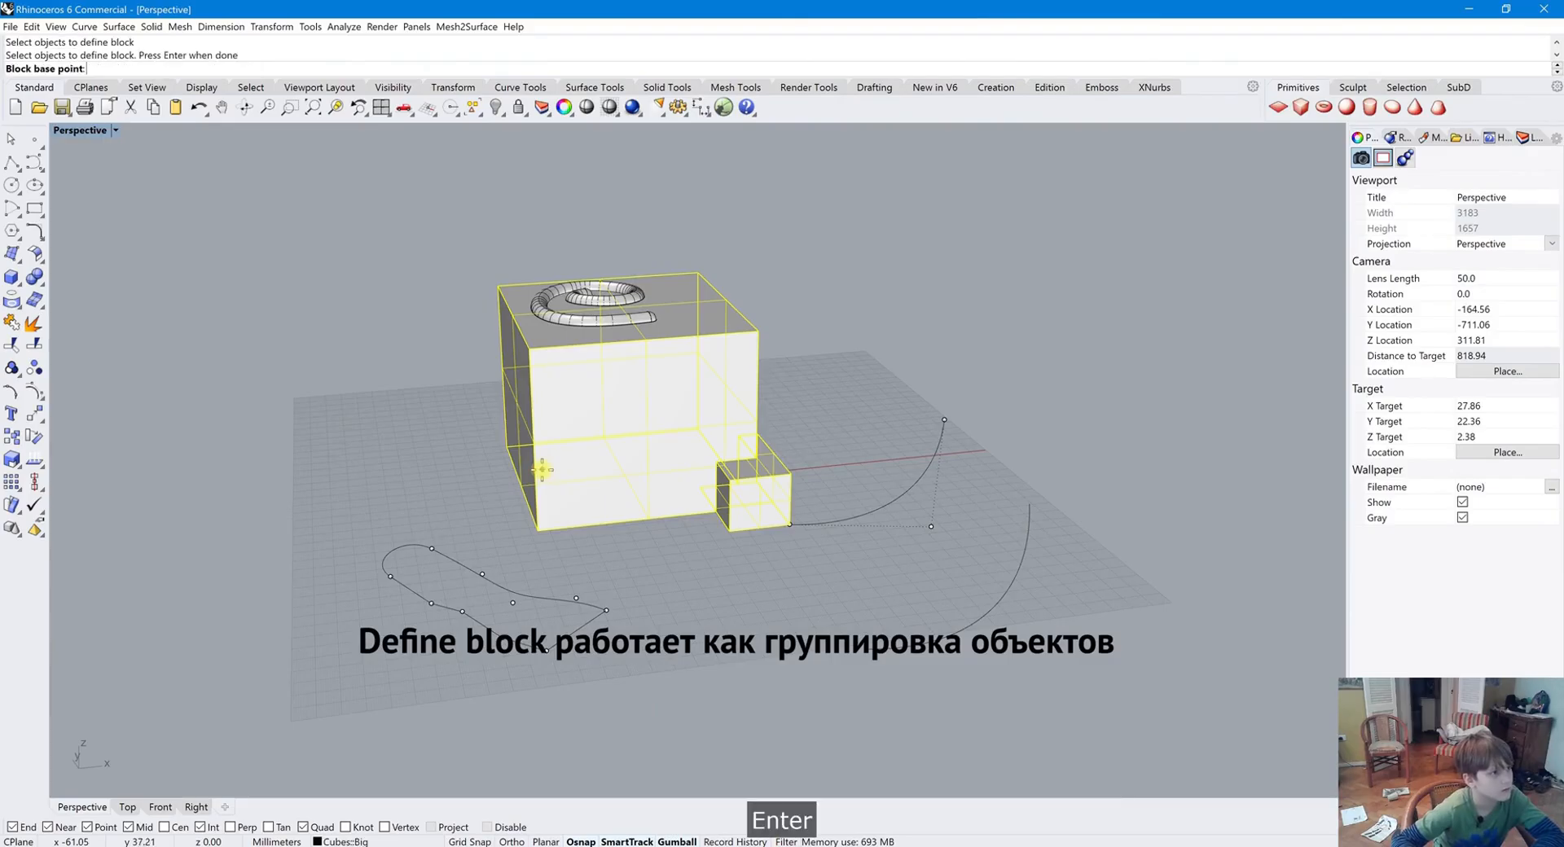
click(543, 527)
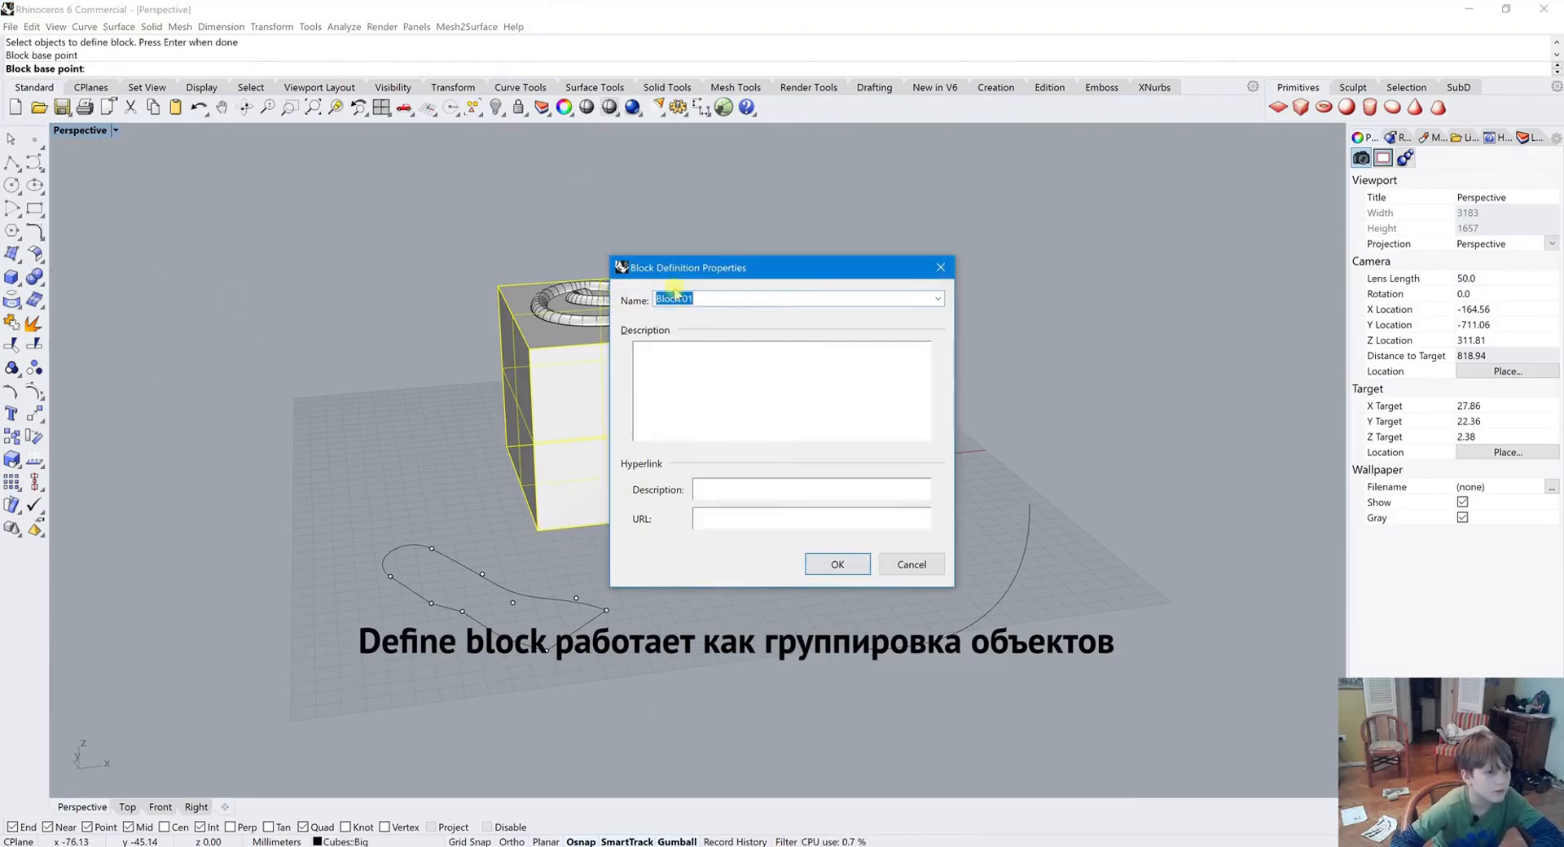
click(914, 569)
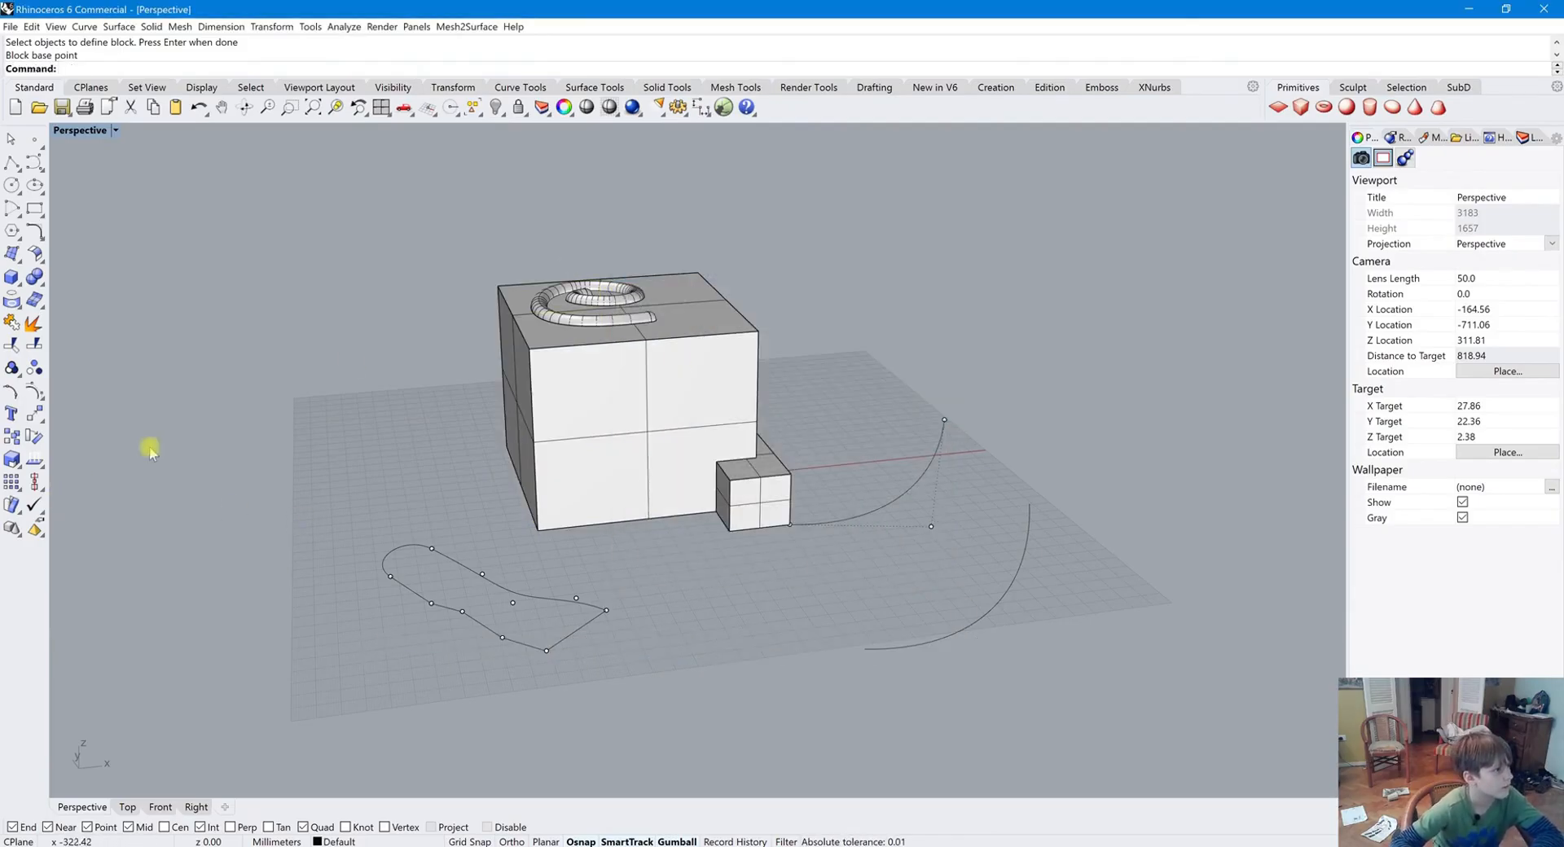
Switch through the Top, Front, Right and Perspective viewports and orbit the view
click(35, 530)
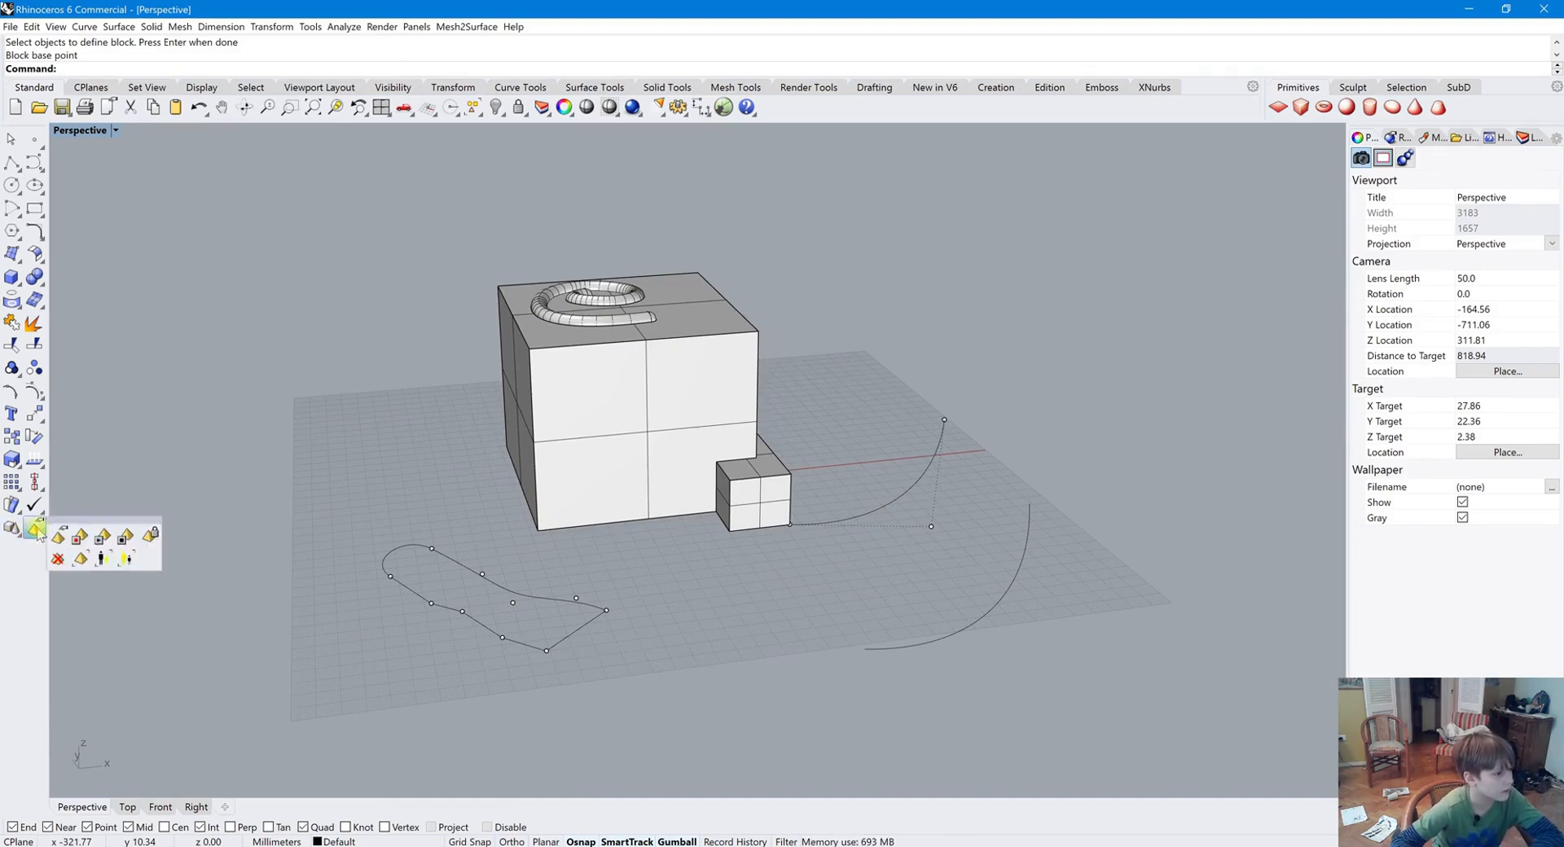
click(101, 463)
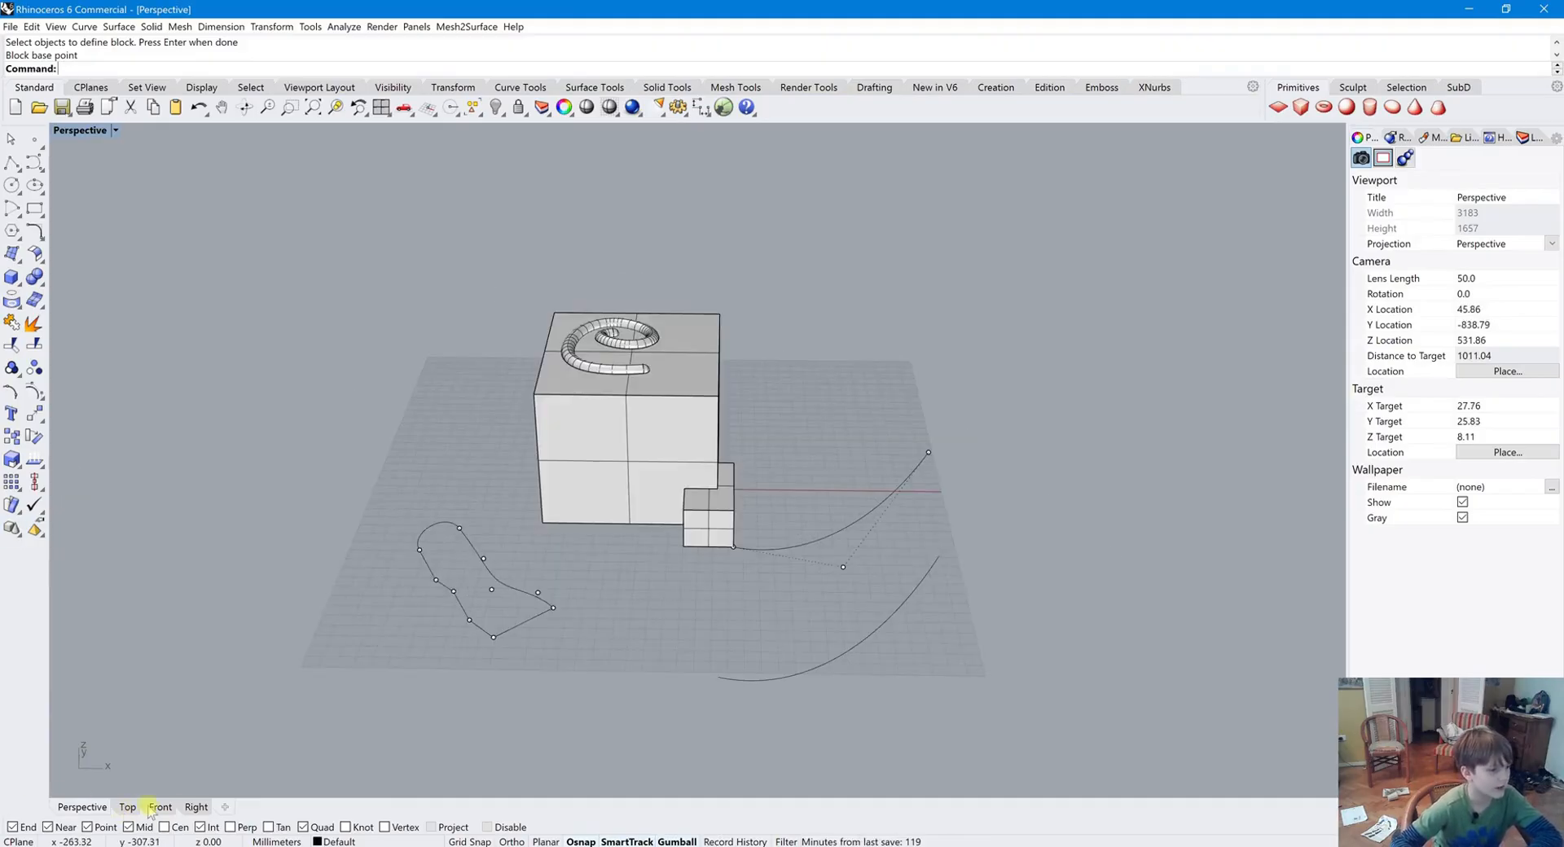
click(128, 807)
click(161, 806)
click(197, 806)
click(81, 806)
shift+right_drag(390, 551, 413, 535)
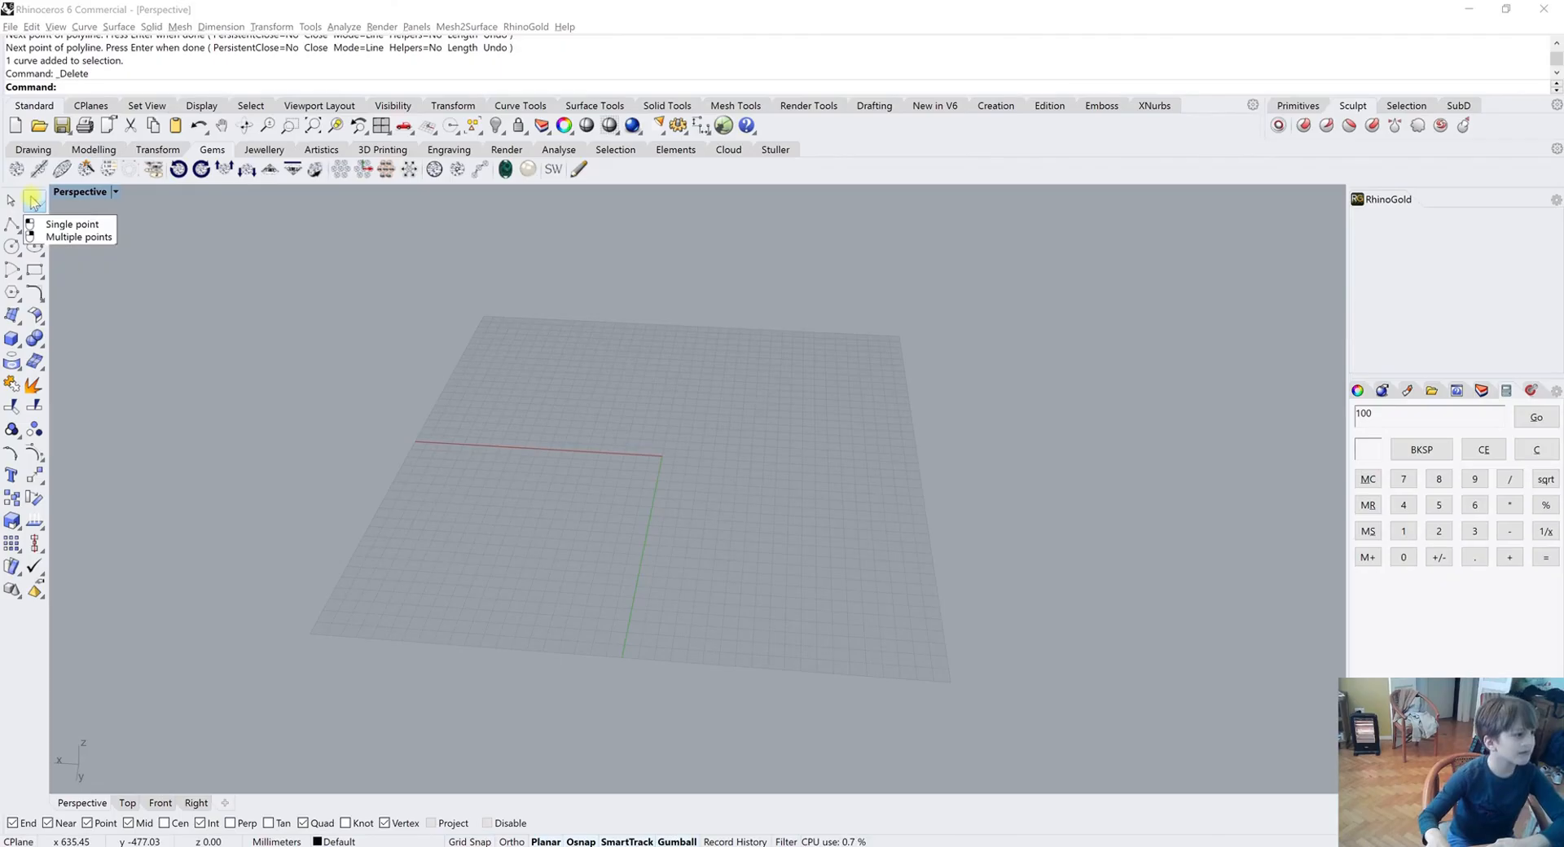
Place several points around the grid with the multiple-points tool
right_click(35, 200)
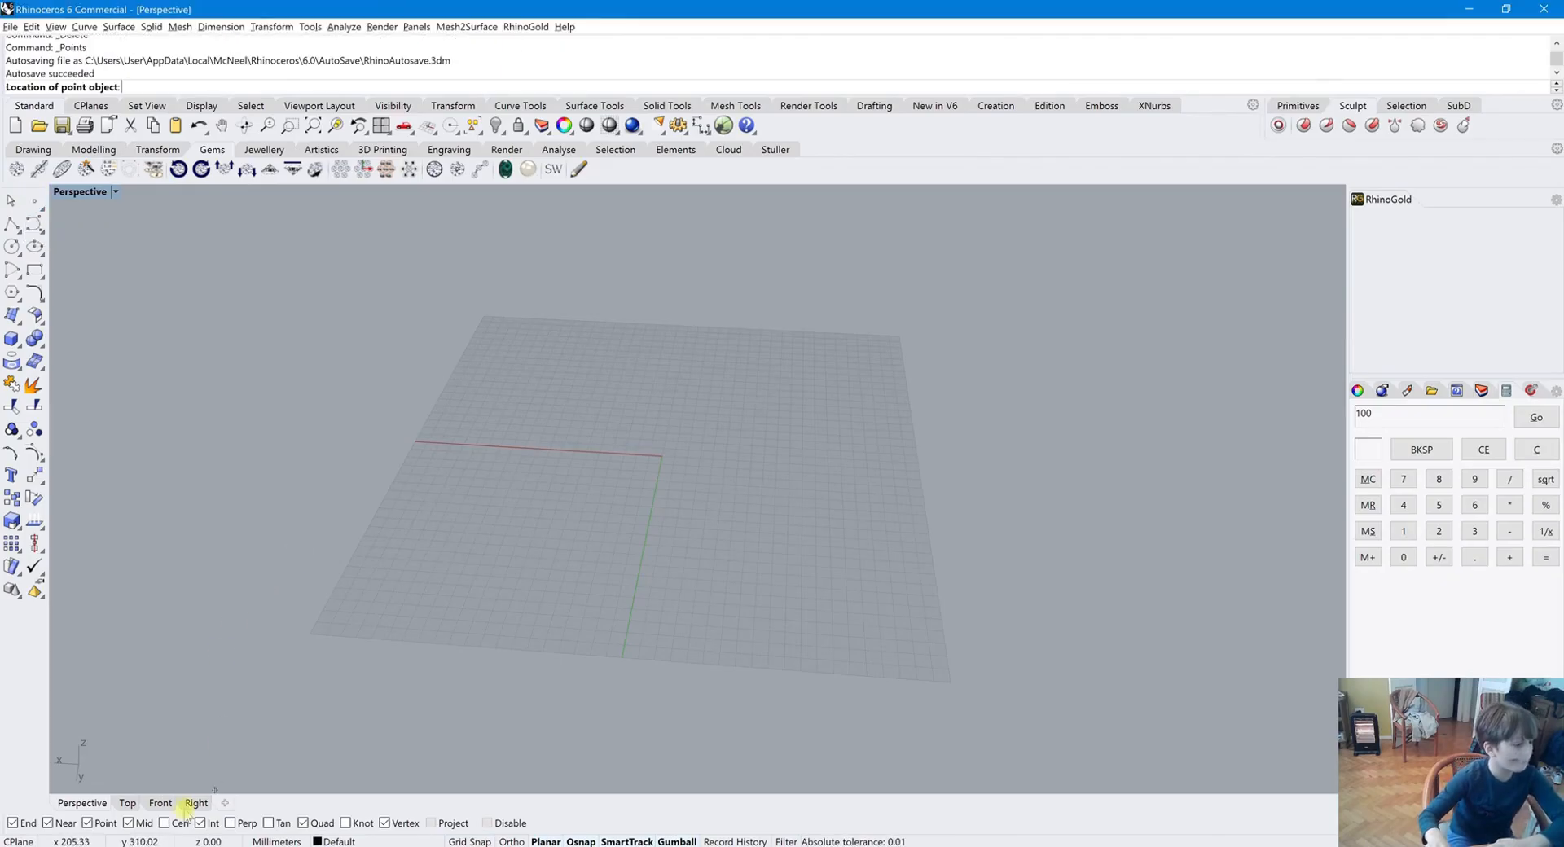
right_drag(660, 653, 716, 548)
click(956, 335)
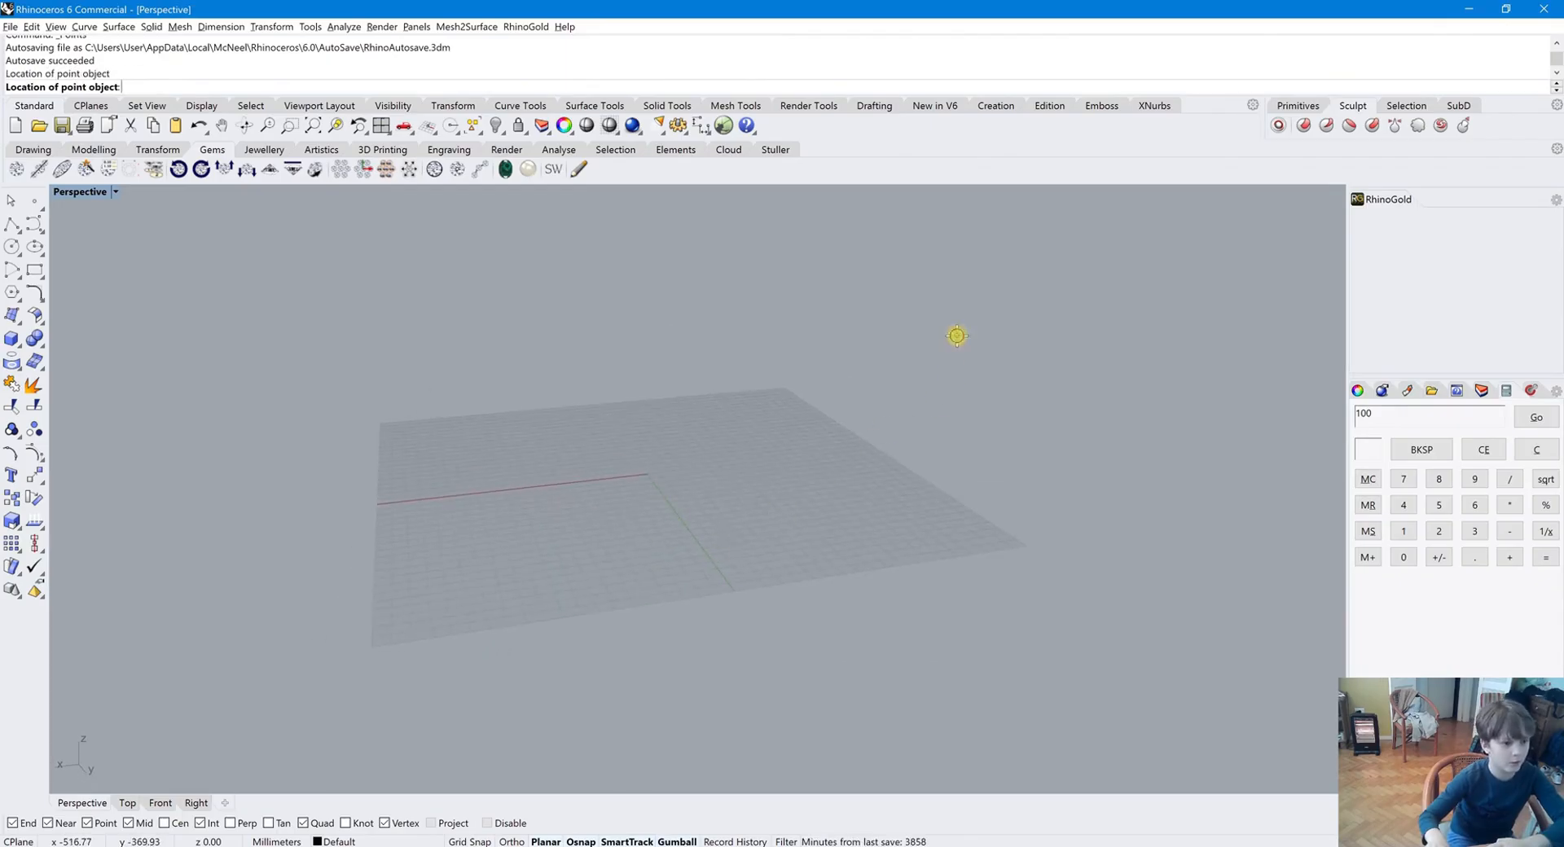
click(611, 296)
click(464, 399)
click(223, 574)
right_click(778, 508)
right_drag(807, 510, 759, 505)
scroll(754, 407, down, 9)
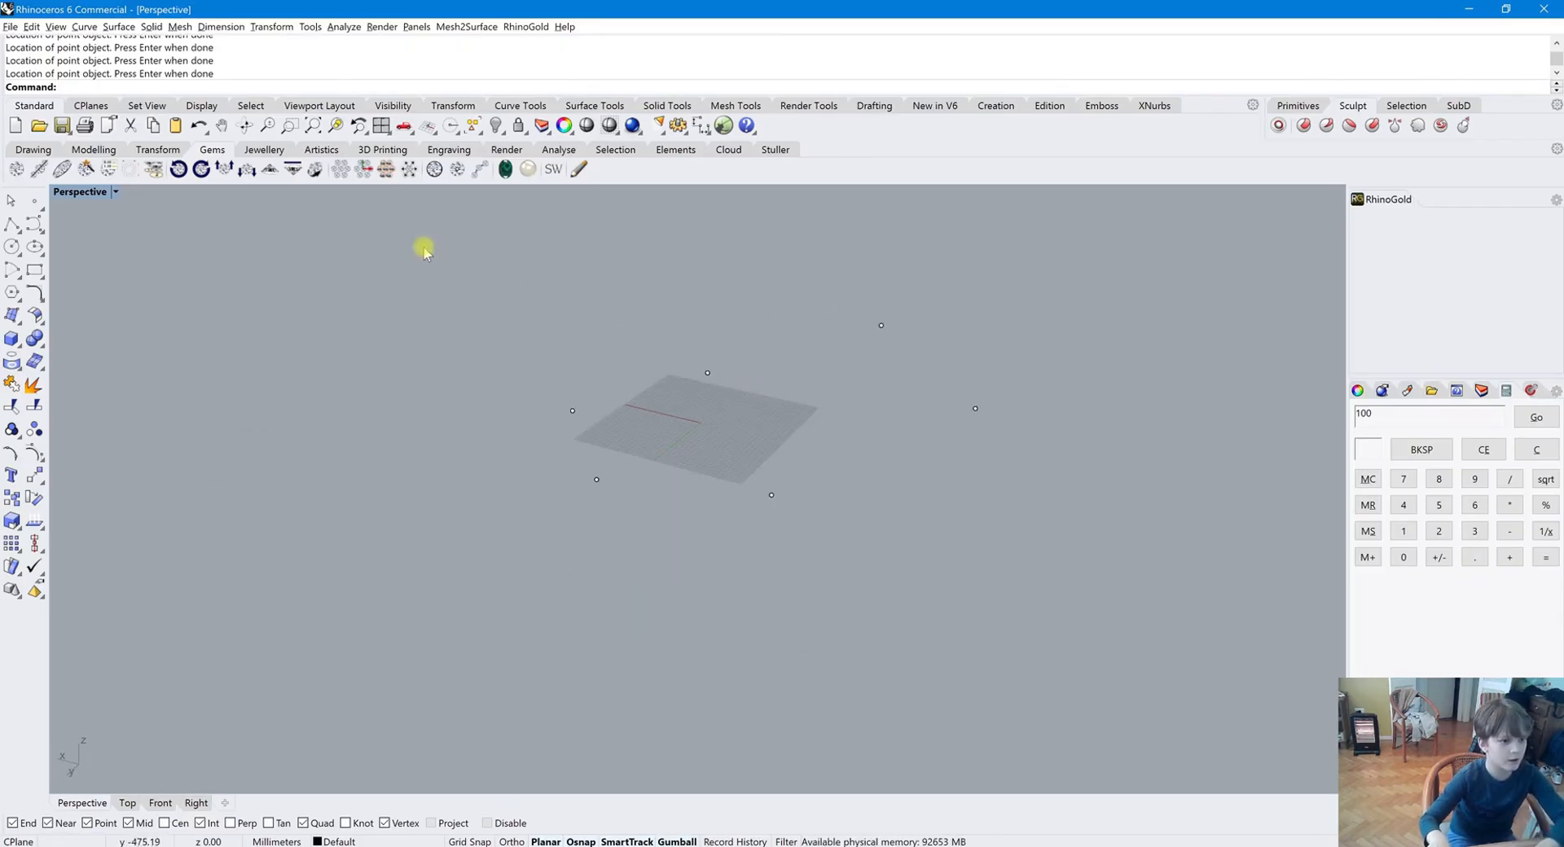
Select all the points and delete them
drag(397, 258, 1099, 615)
scroll(1103, 620, down, 2)
key(Delete)
Place another set of scattered points on and around the grid with the Points command
scroll(832, 485, up, 2)
shift+right_drag(832, 485, 904, 481)
scroll(896, 475, up, 10)
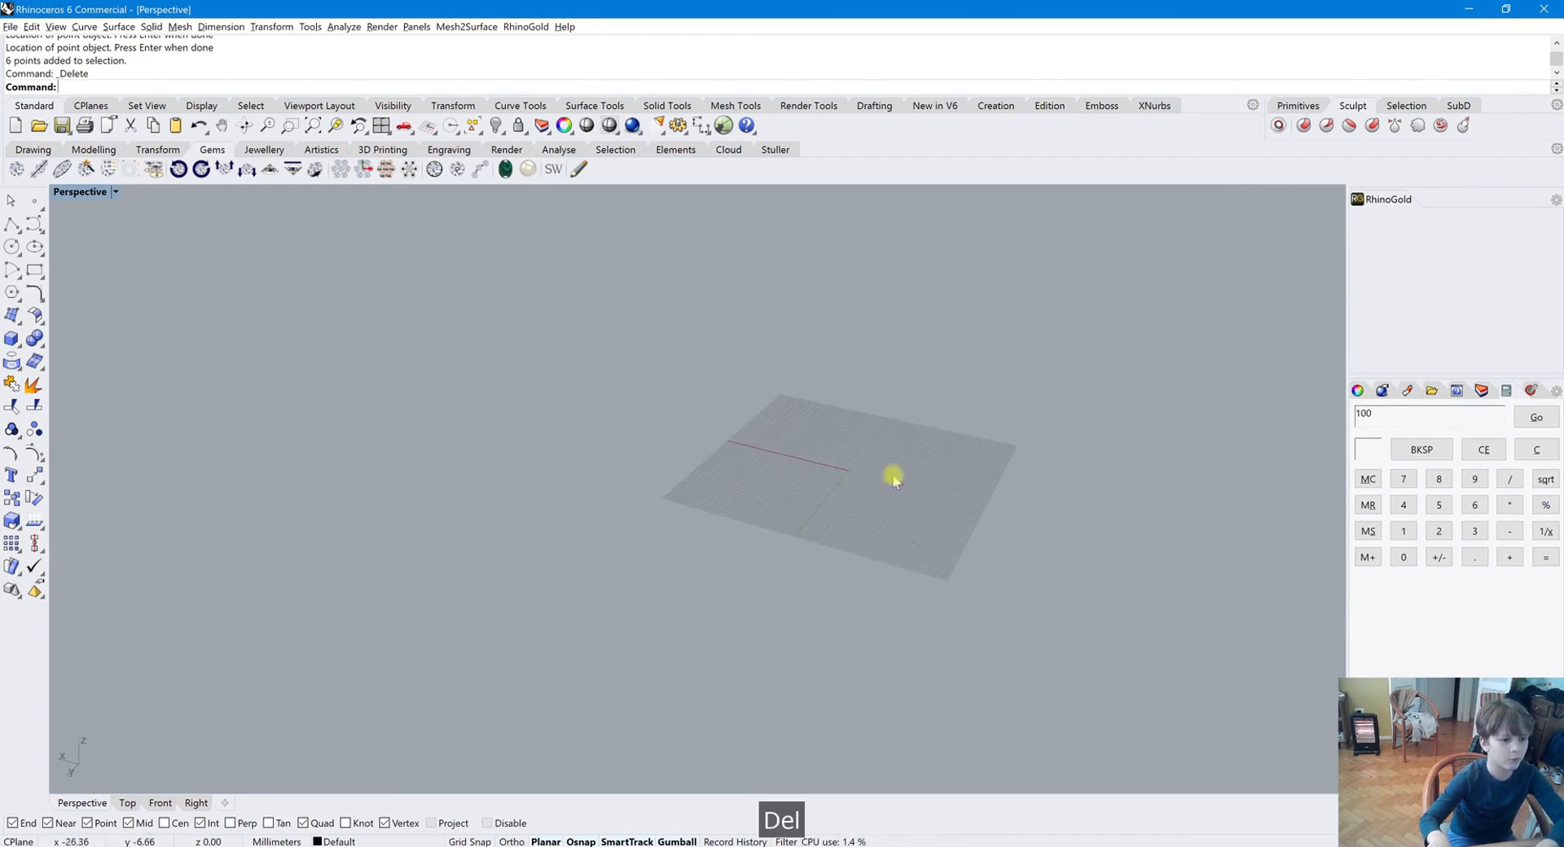
click(35, 204)
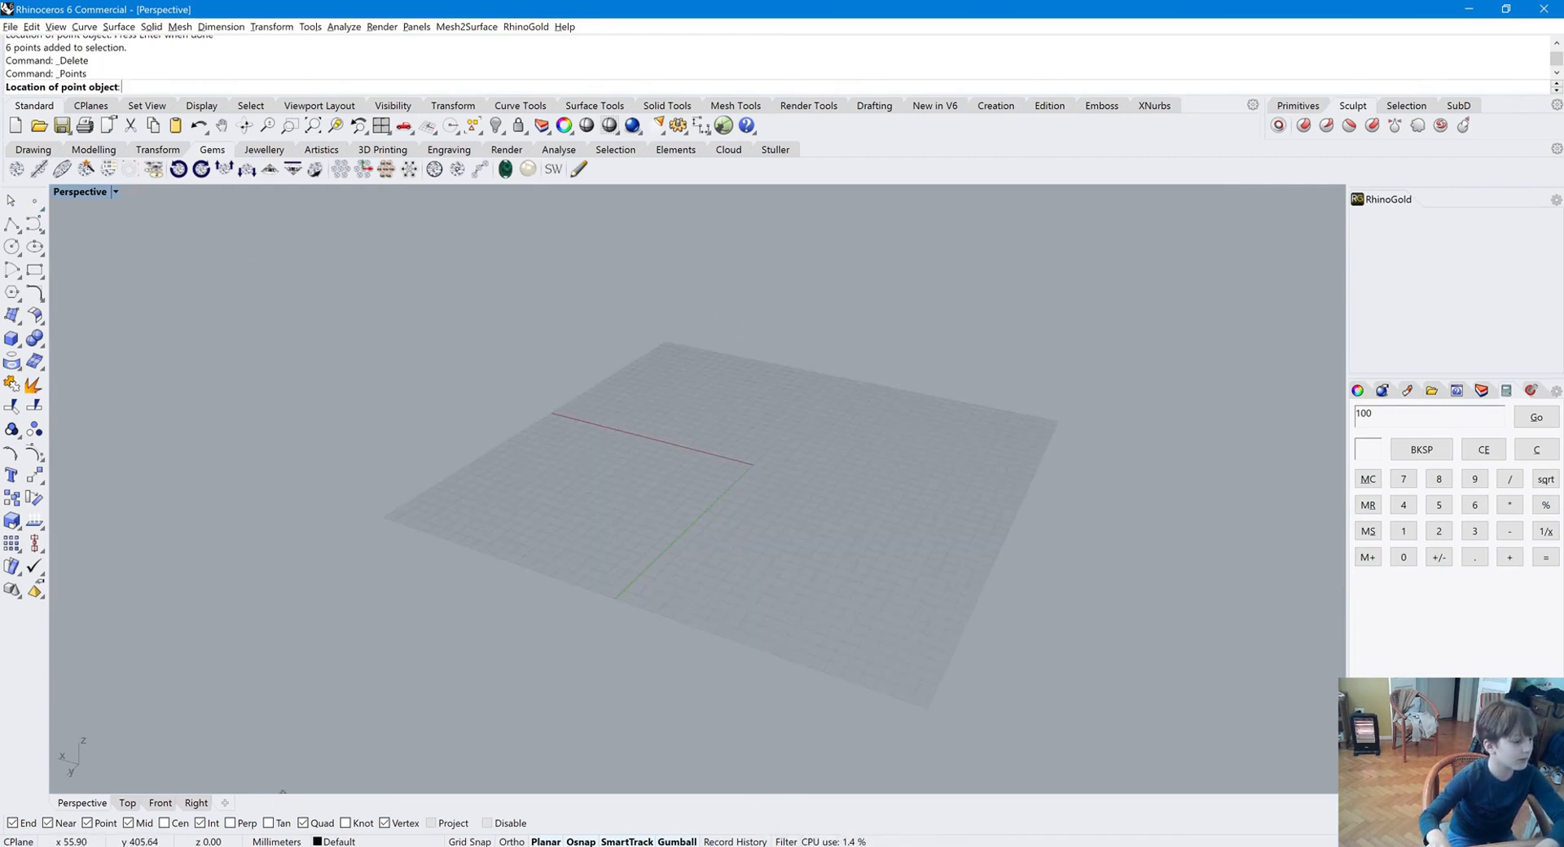
click(603, 548)
click(535, 442)
click(595, 297)
click(873, 393)
click(880, 505)
click(713, 432)
click(1069, 403)
key(Return)
Select every new point with a window and delete them all
right_drag(904, 501, 914, 547)
drag(1043, 625, 215, 280)
key(Delete)
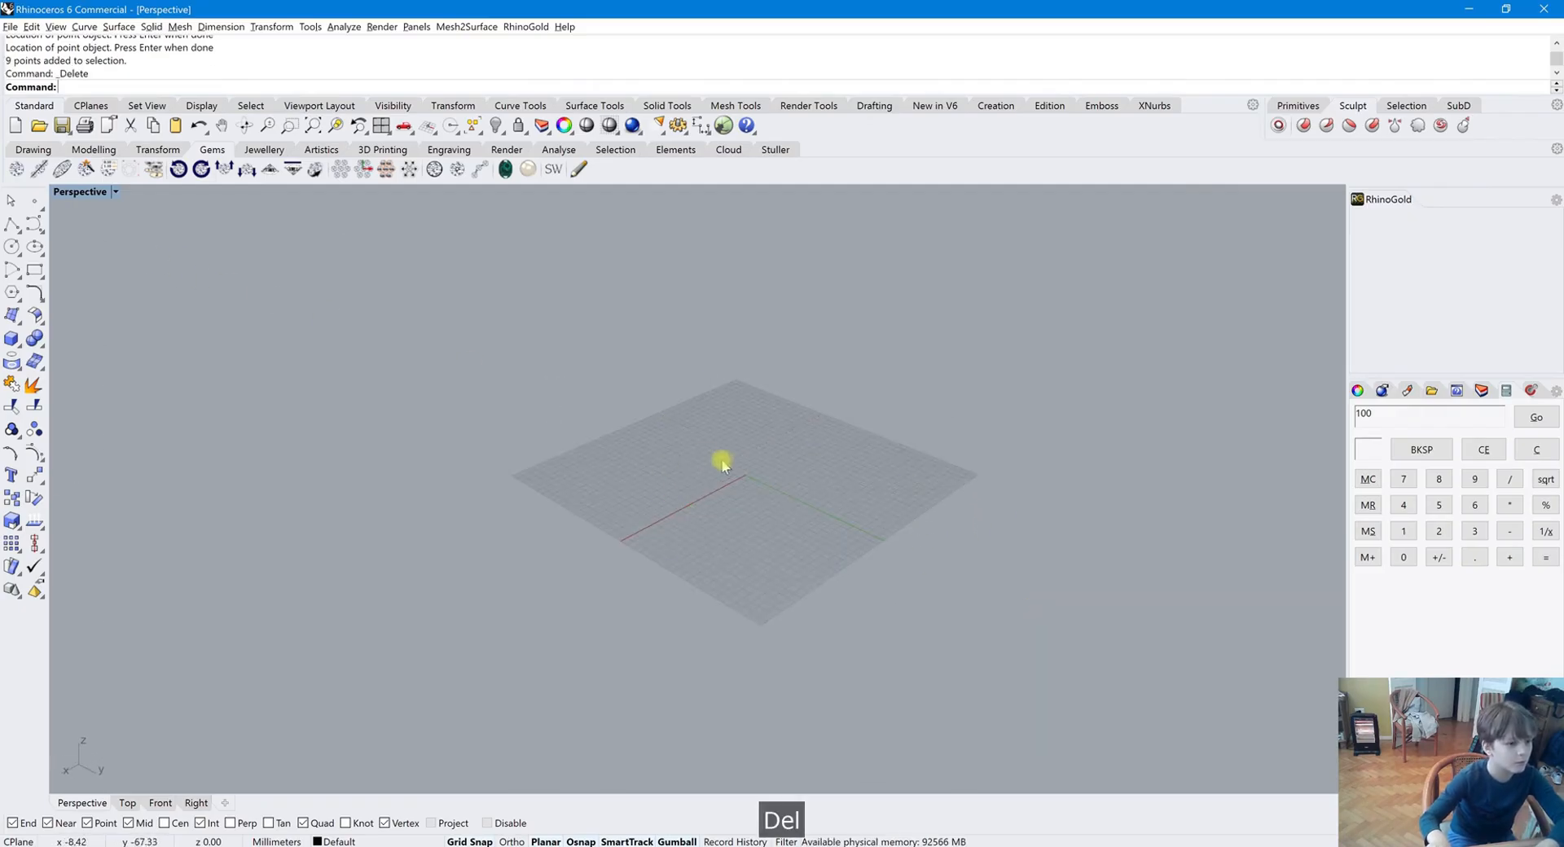
Start a polyline at a point on the grid's edge and switch on Ortho mode
scroll(722, 464, up, 2)
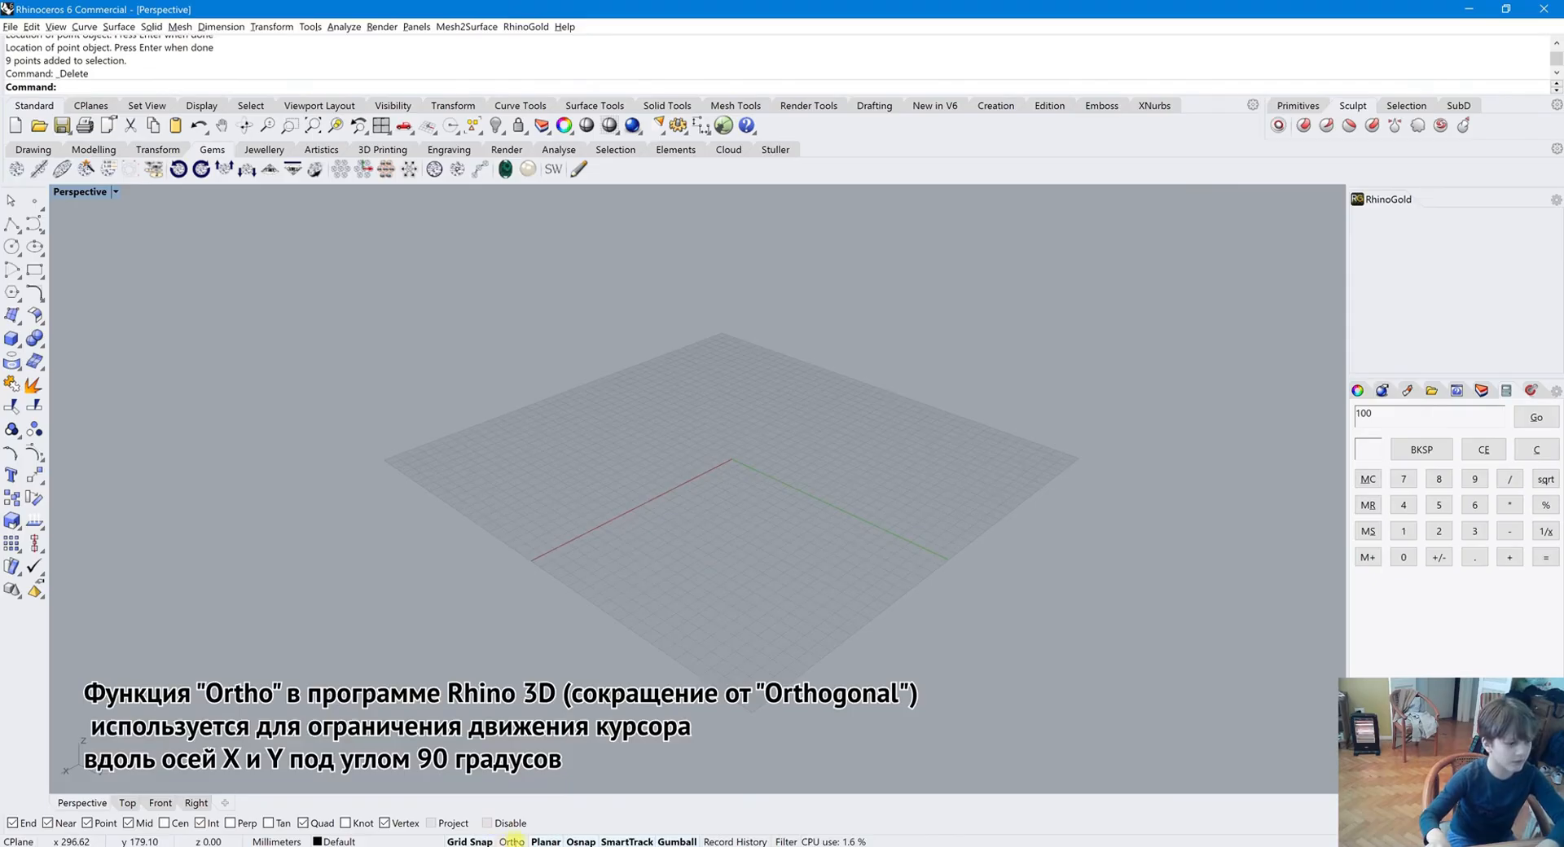
right_drag(733, 560, 692, 556)
click(12, 223)
click(502, 504)
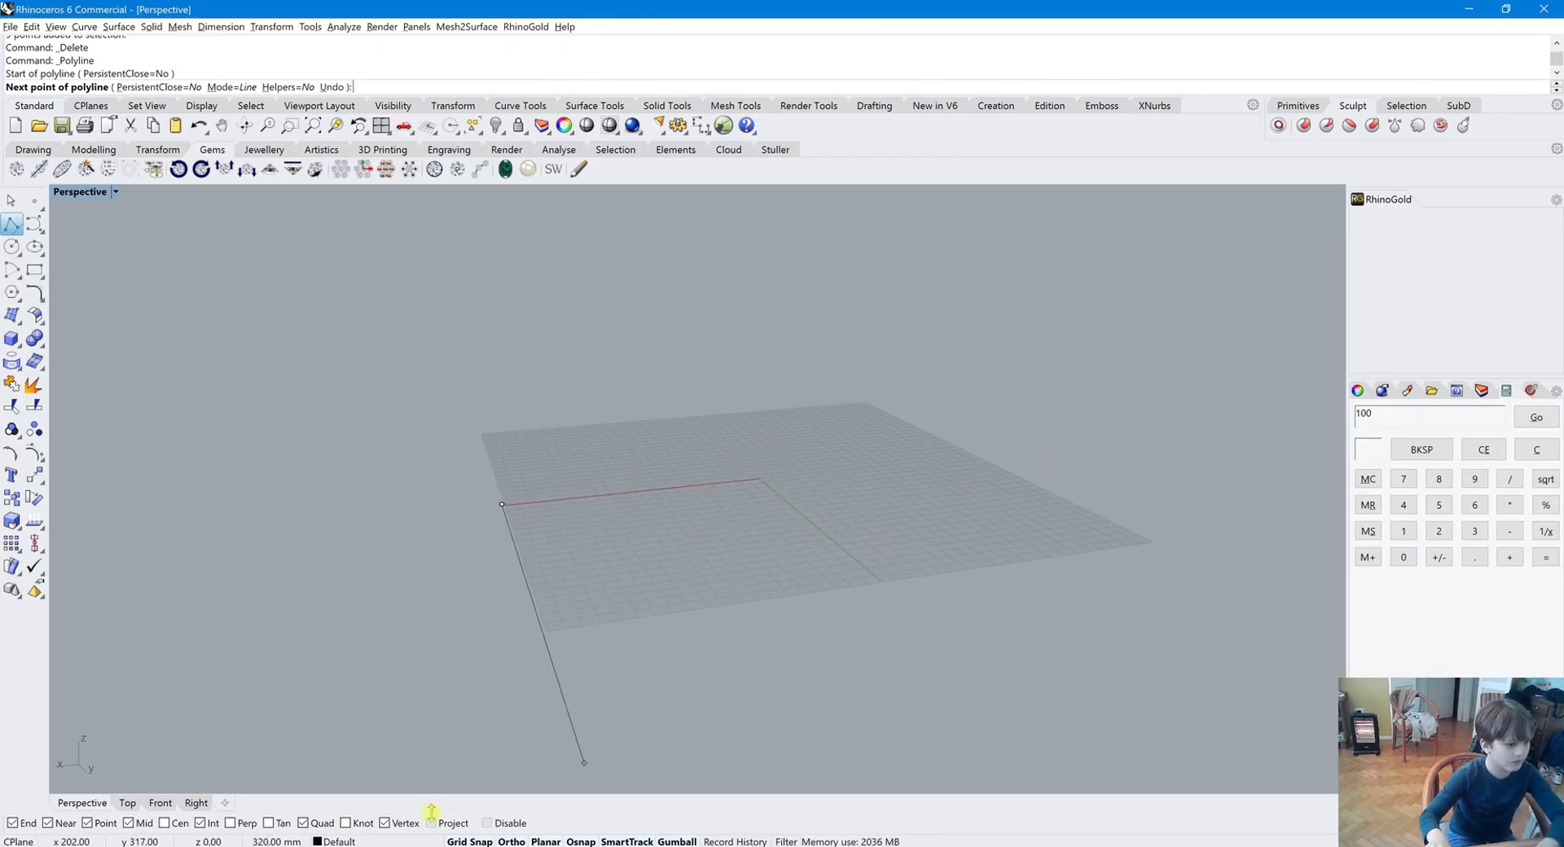
click(511, 841)
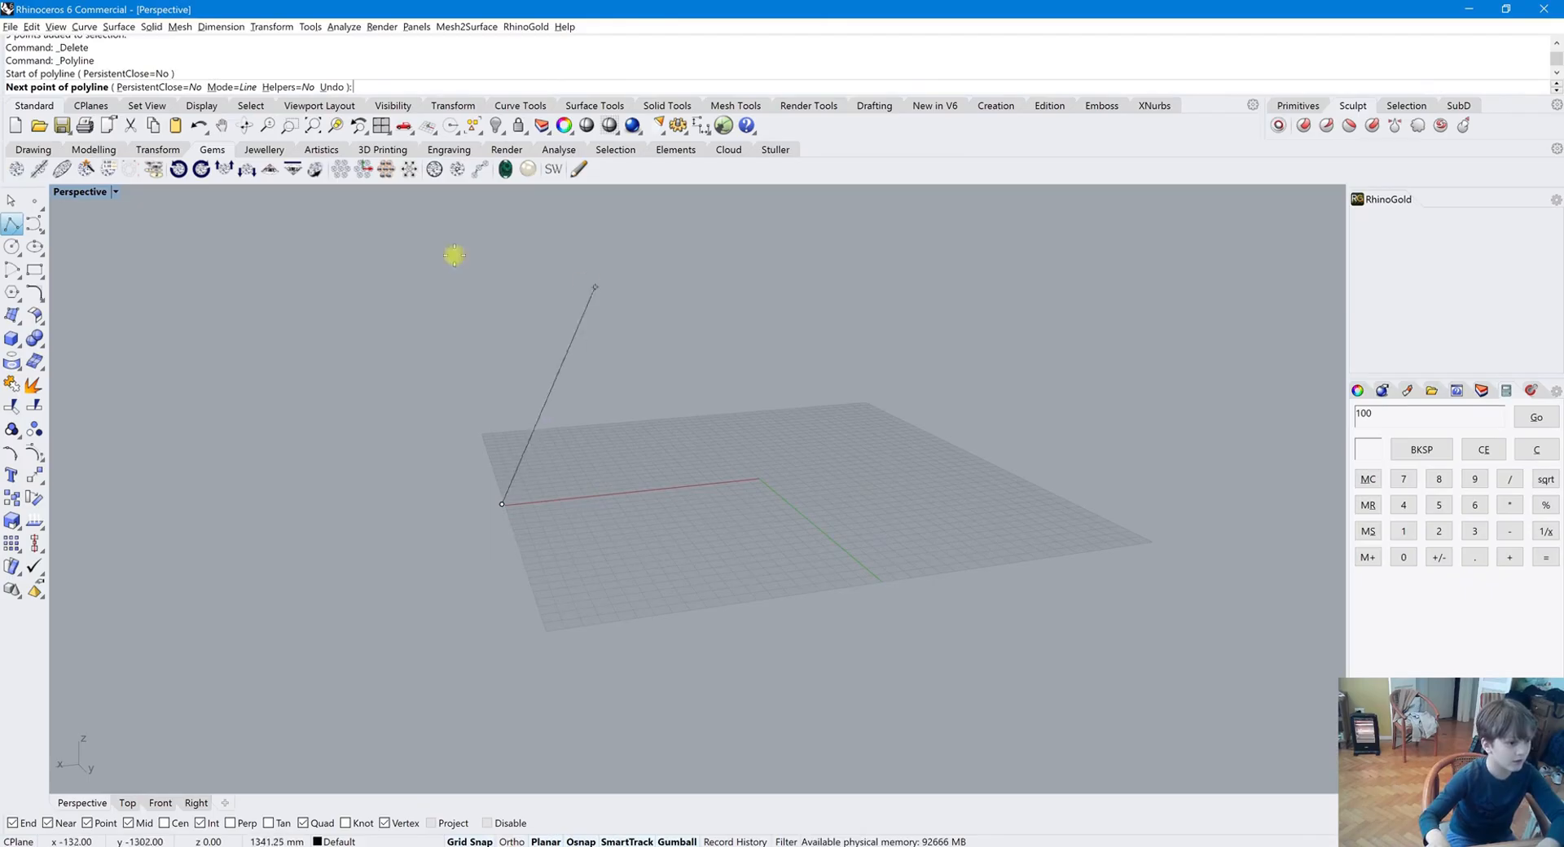
key(F8)
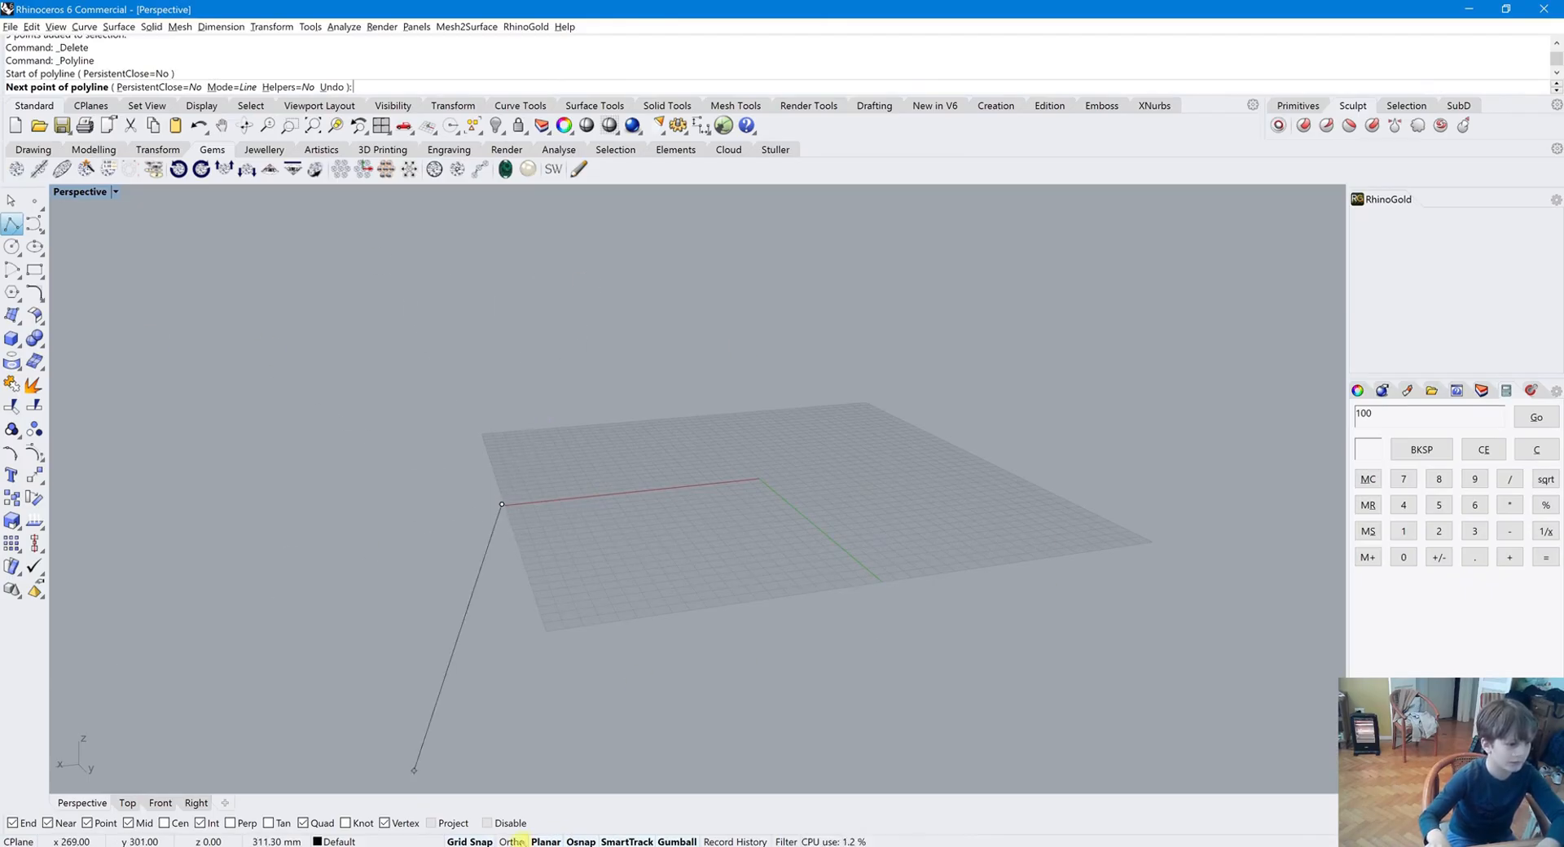
right_drag(841, 464, 817, 534)
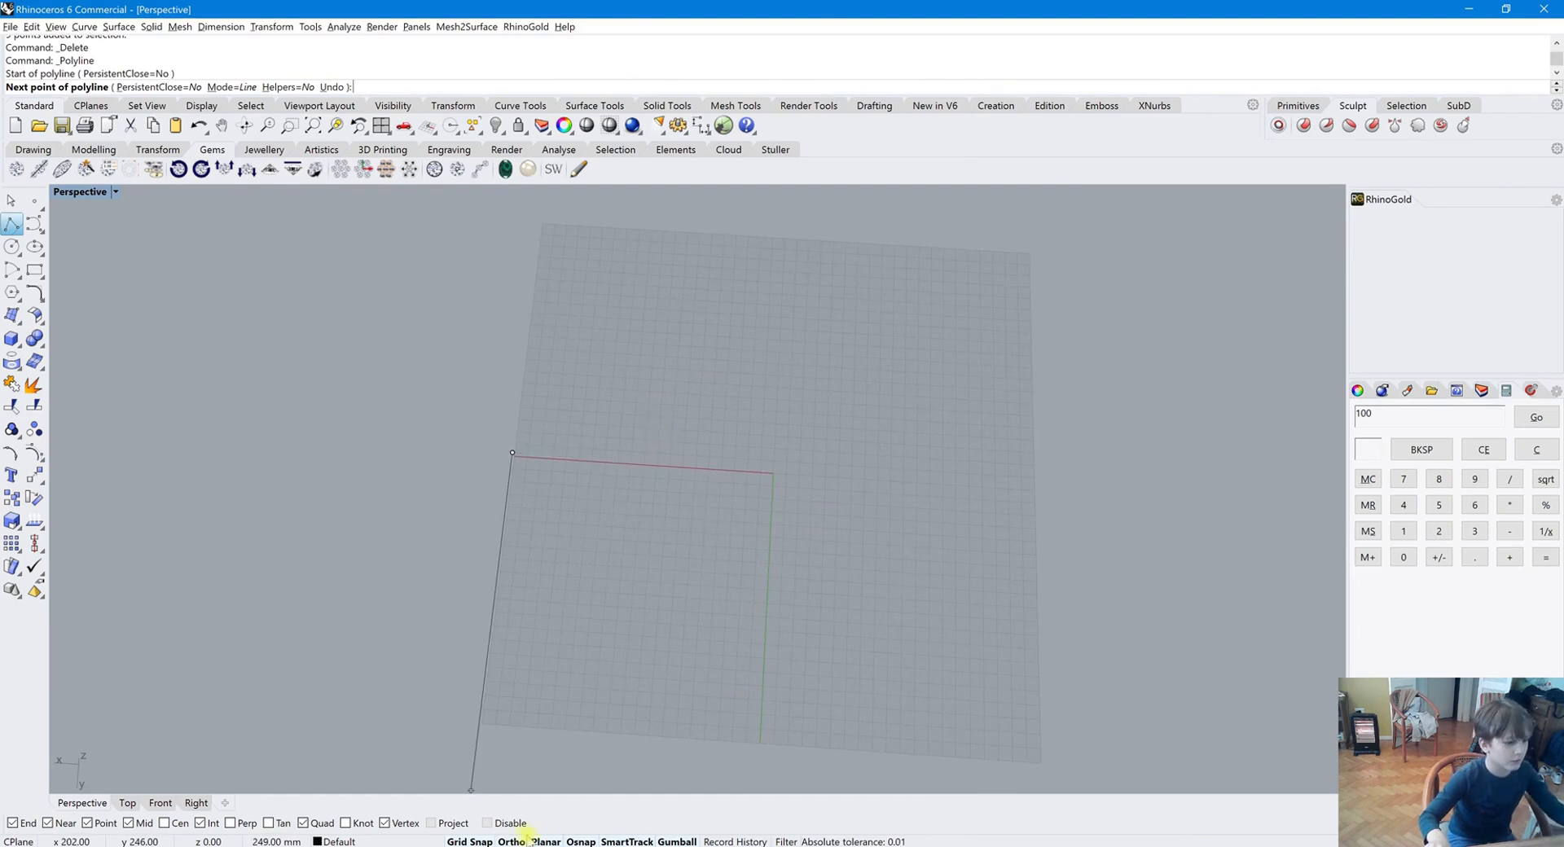
click(511, 841)
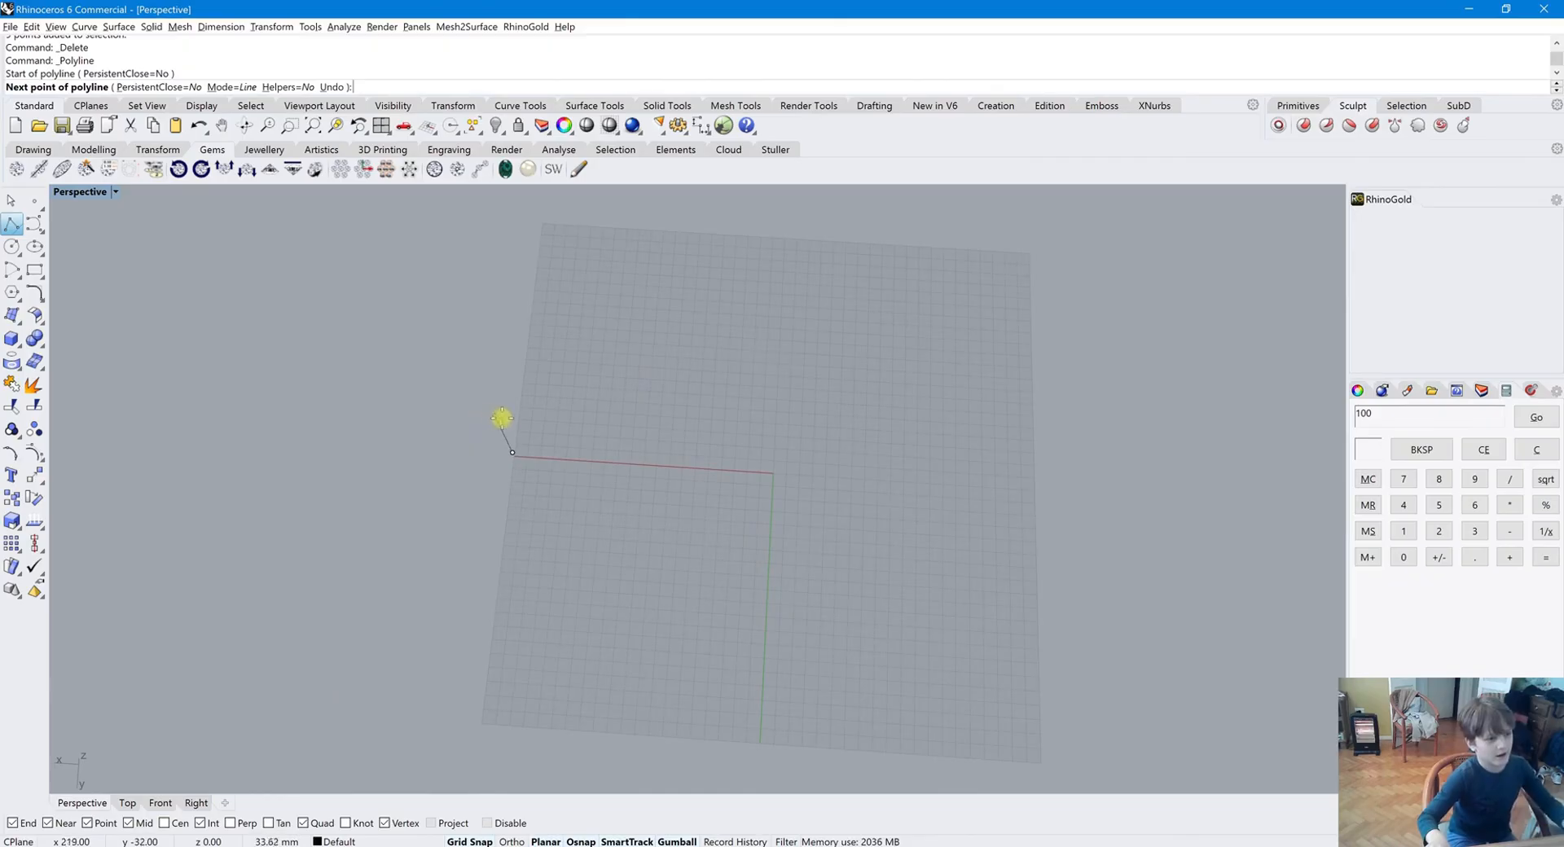
Continue the polyline with orthogonal segments around the grid and close it into an outline
shift+click(772, 510)
shift+click(814, 246)
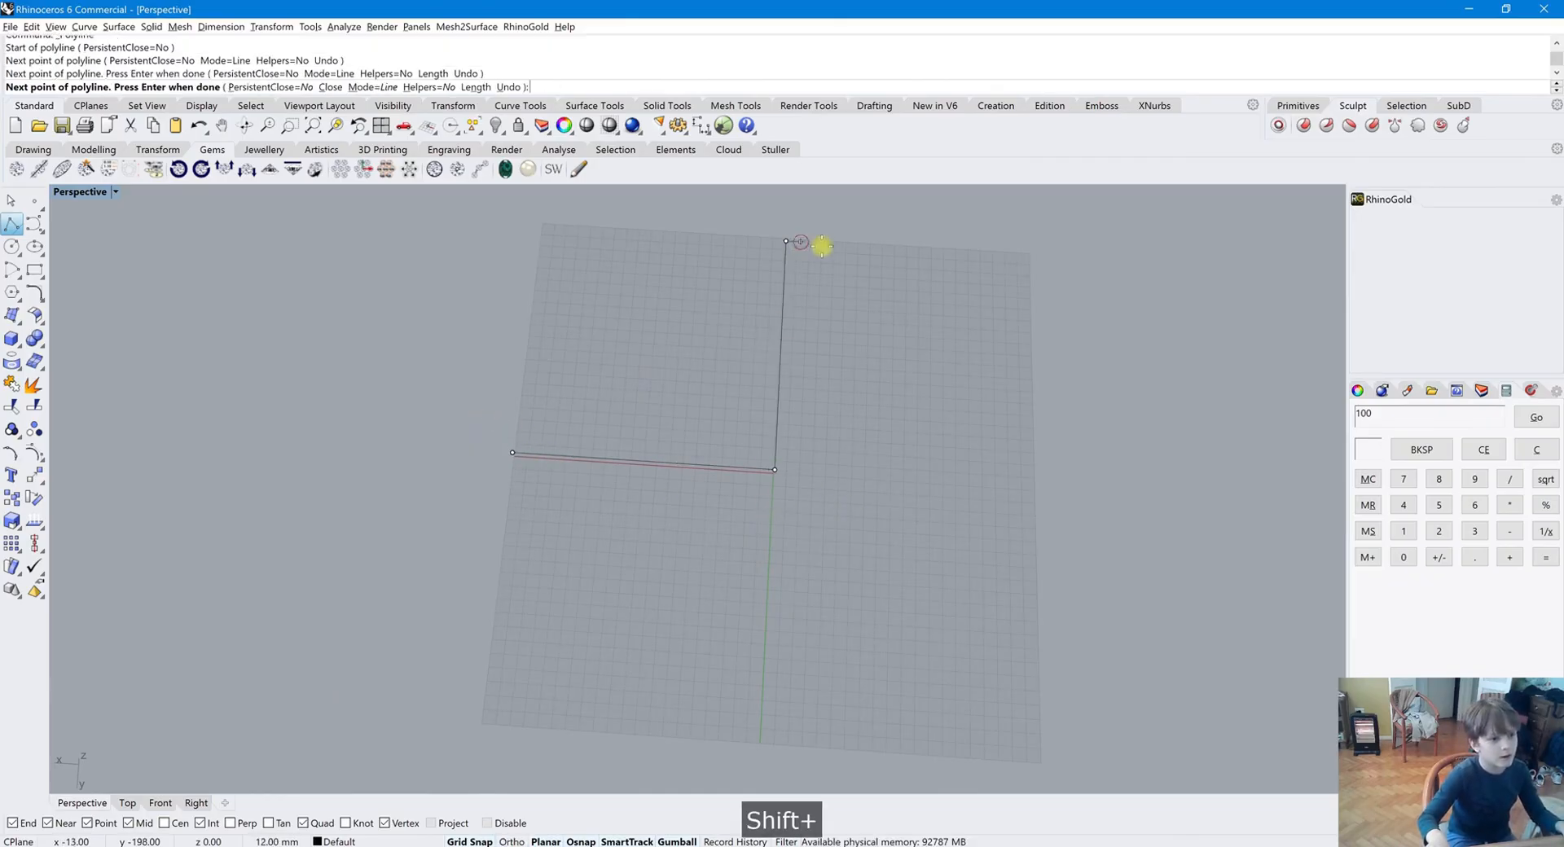
shift+click(1018, 310)
shift+click(1024, 759)
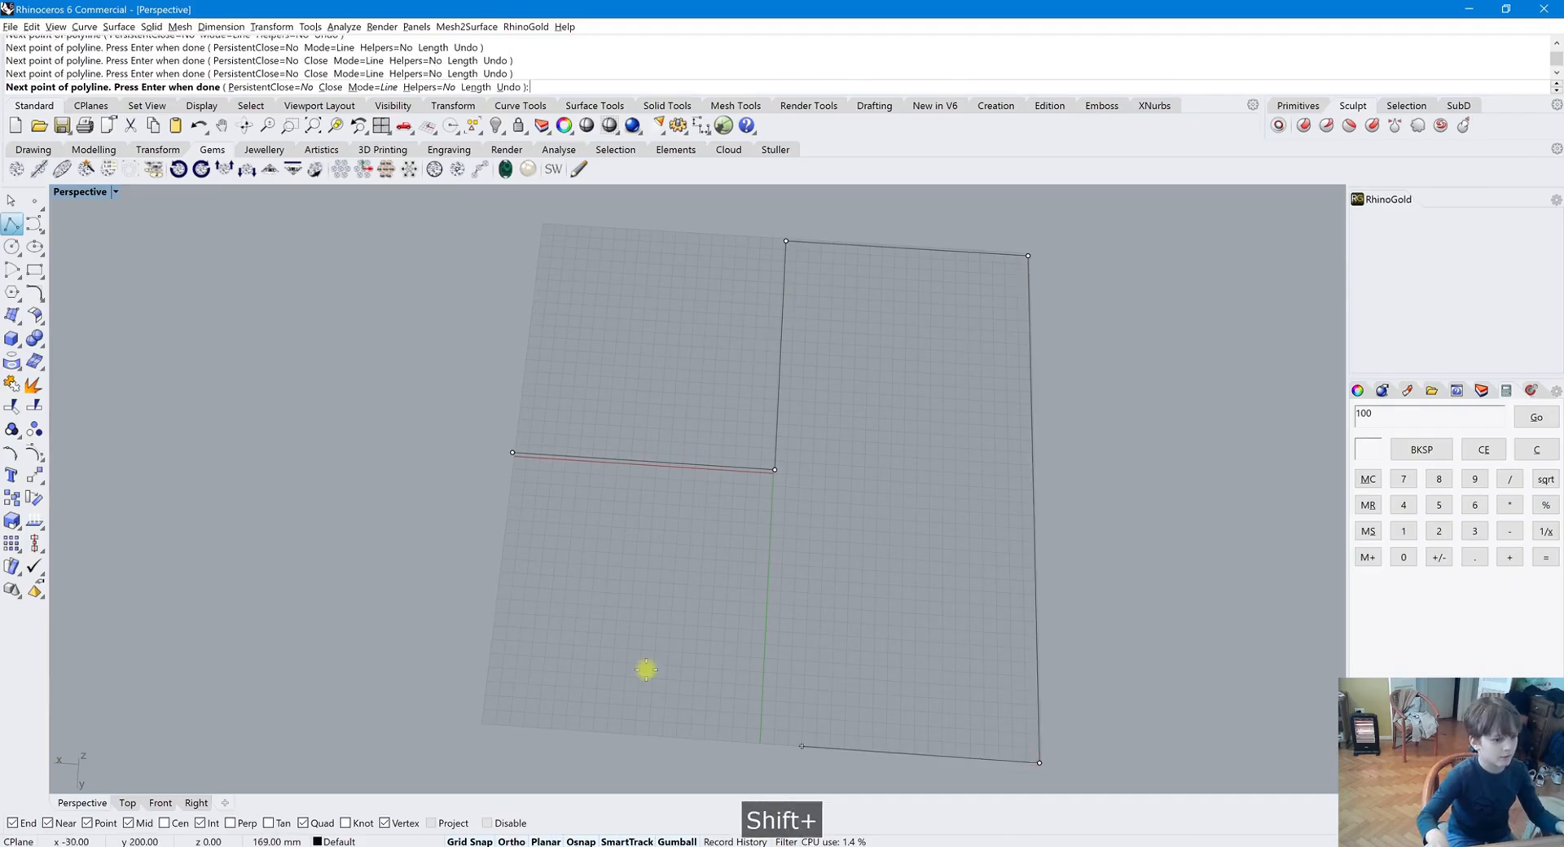
shift+click(481, 697)
shift+click(511, 454)
right_drag(559, 478, 587, 707)
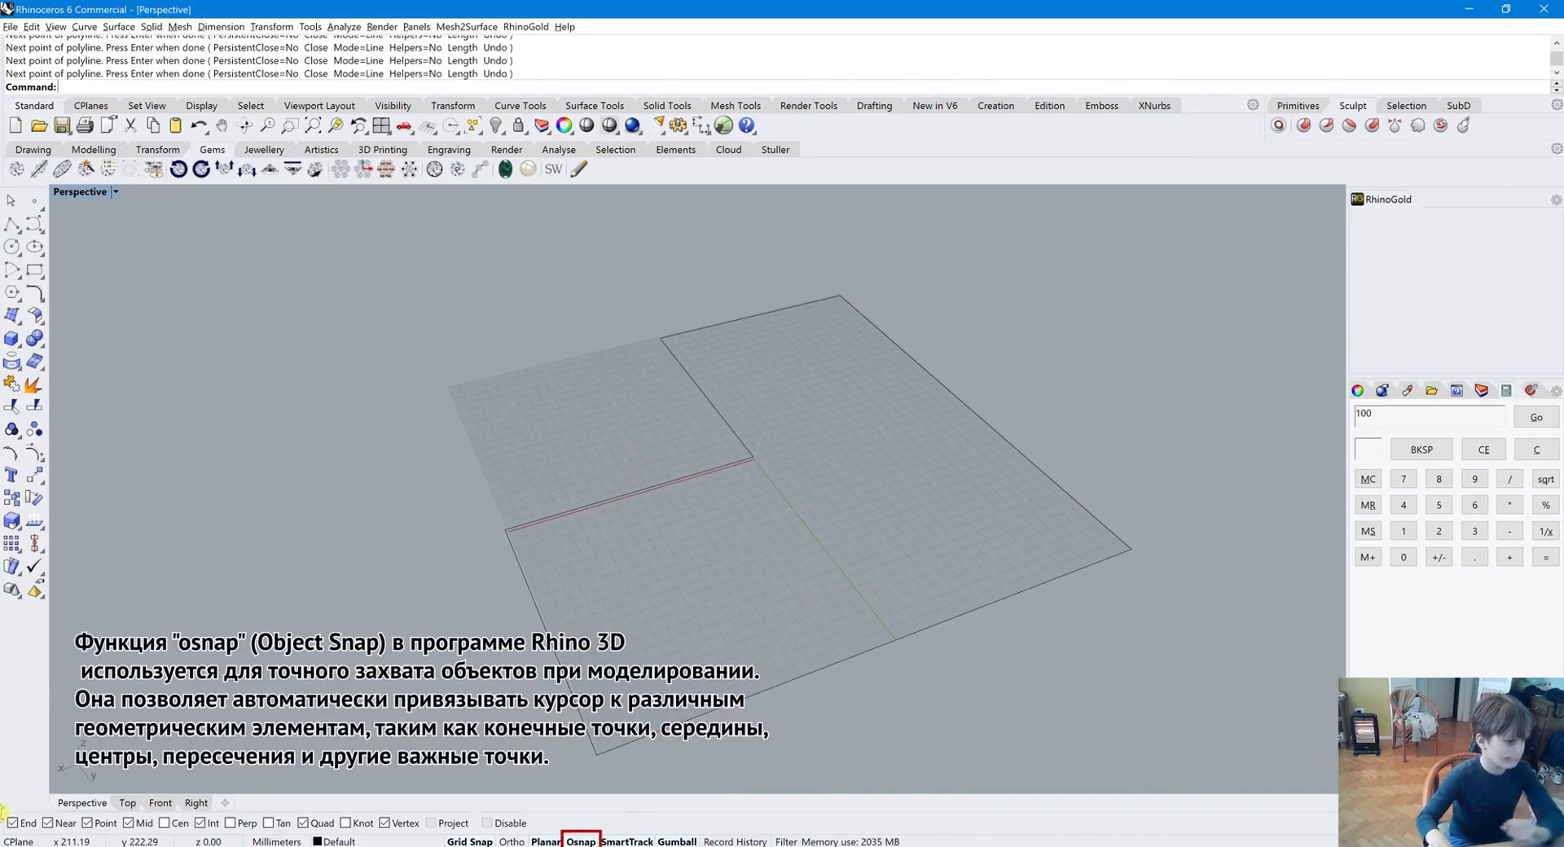
Select the polyline outline and delete it
click(639, 487)
key(Delete)
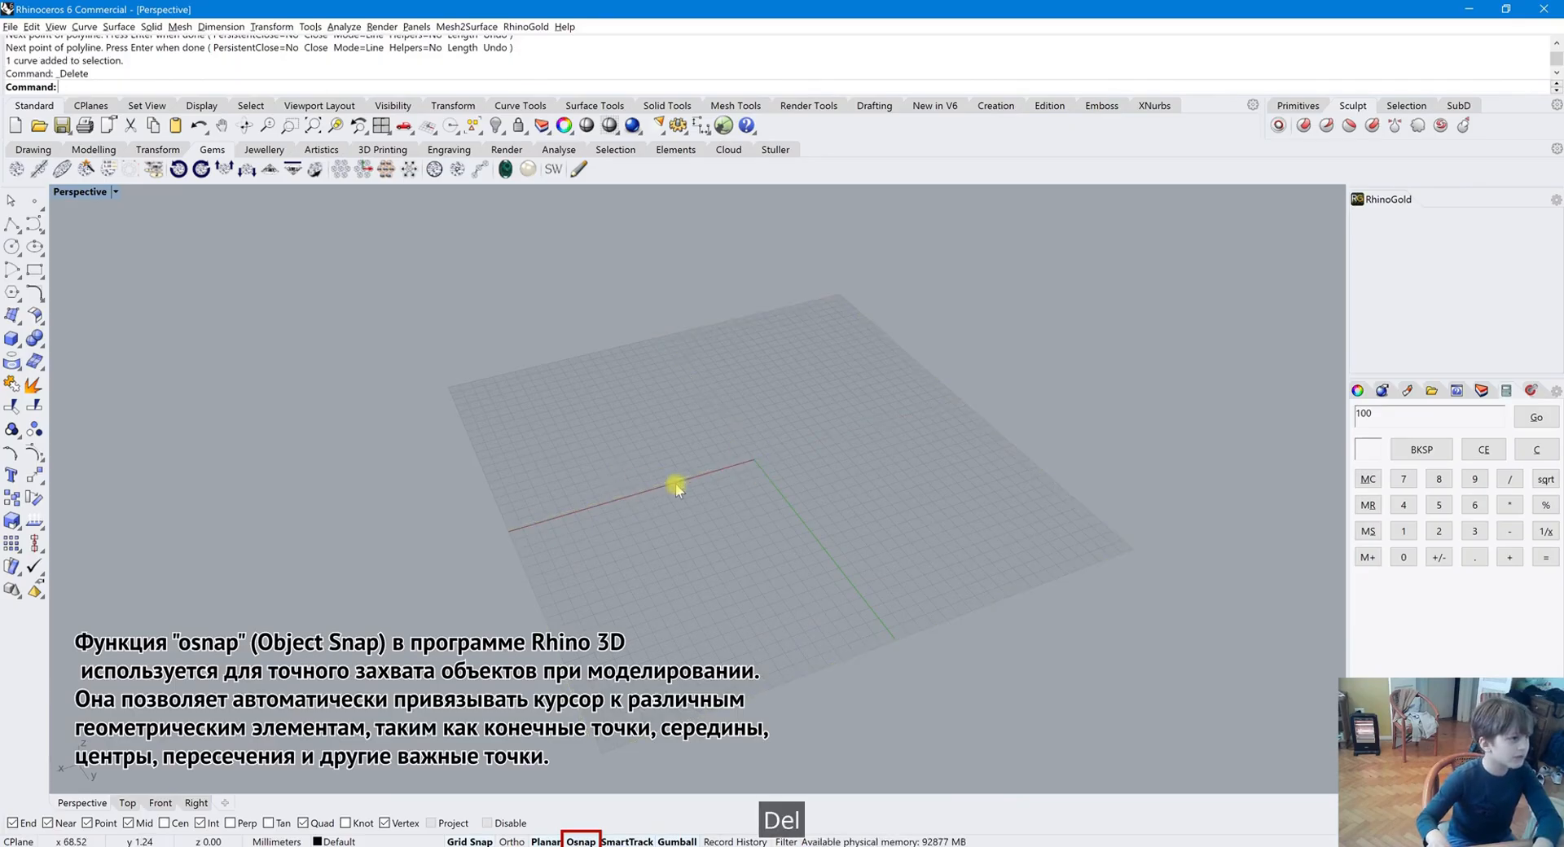
Draw a smooth interpolated curve through six points across the grid
click(34, 224)
click(566, 656)
click(564, 525)
click(645, 477)
click(721, 433)
click(843, 464)
click(1046, 444)
key(Return)
Draw a polyline from a grid point, toggling Osnap and snapping to the curve's end and quadrant points
click(12, 224)
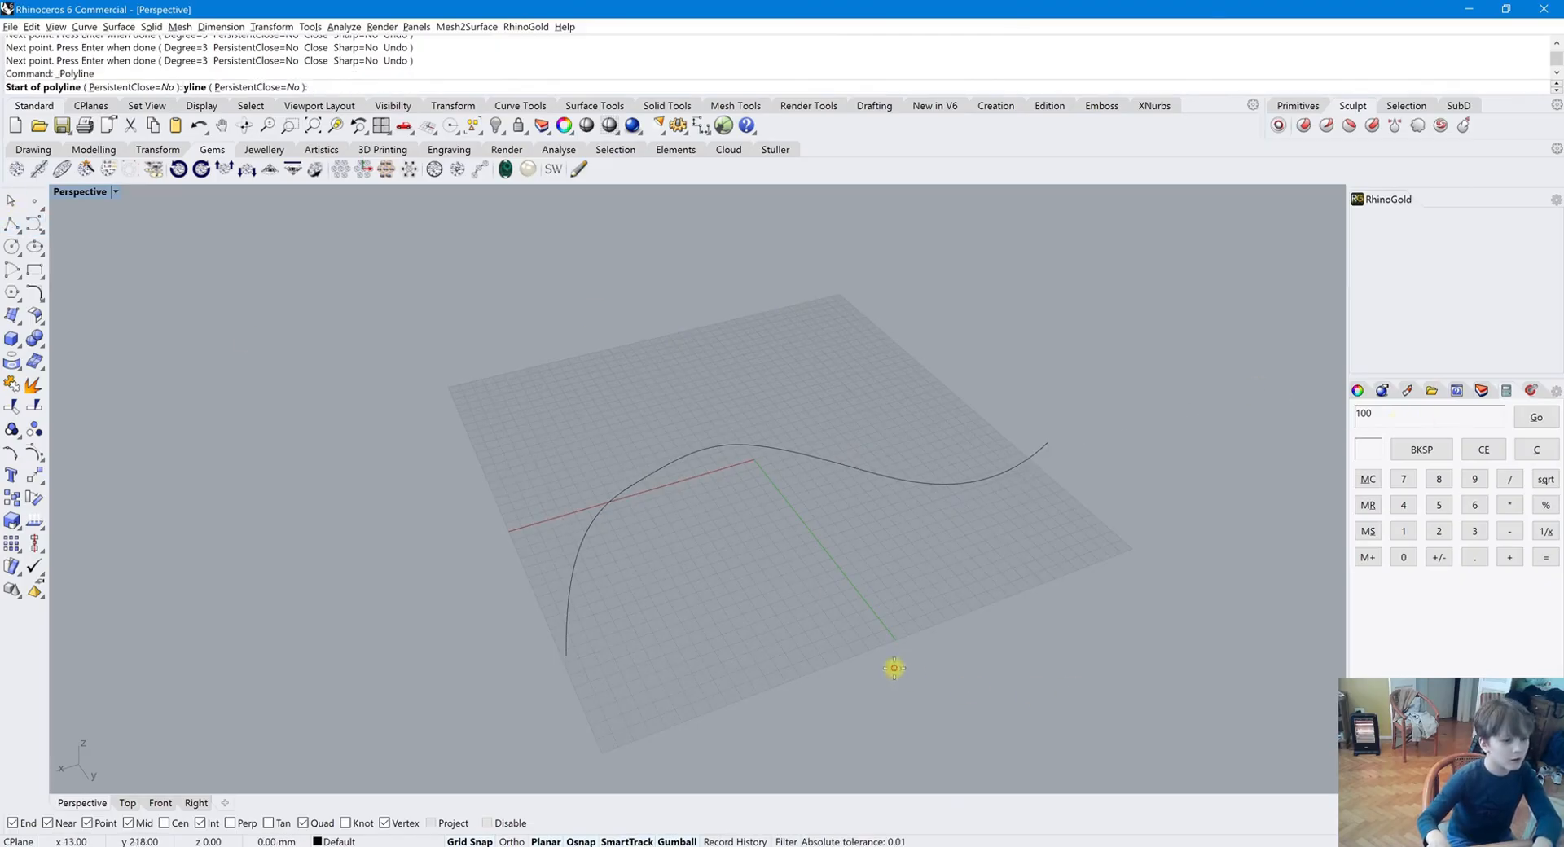
click(894, 667)
click(580, 842)
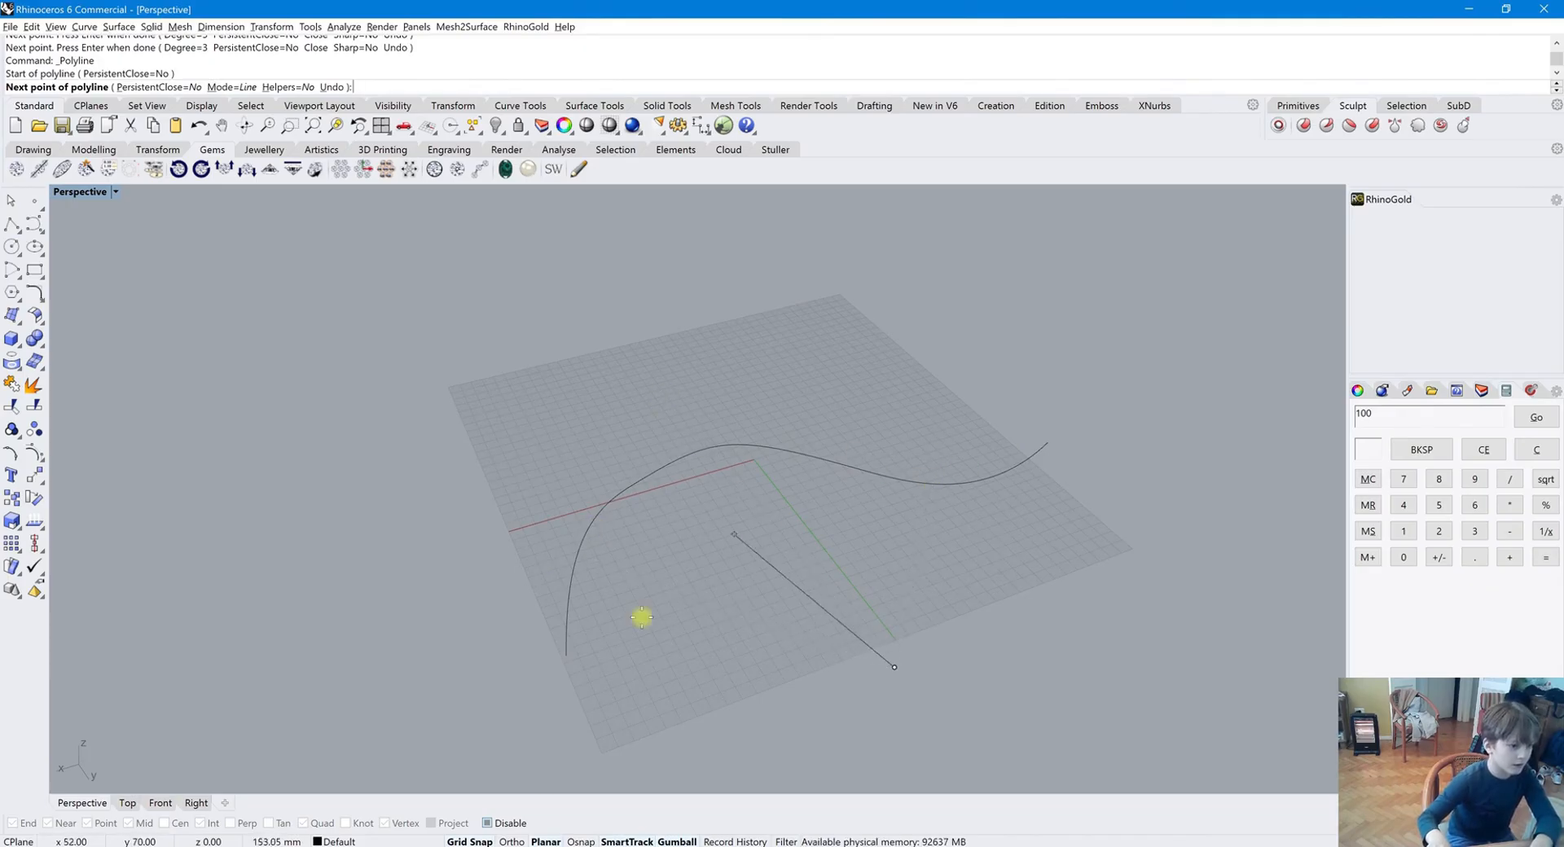
click(580, 841)
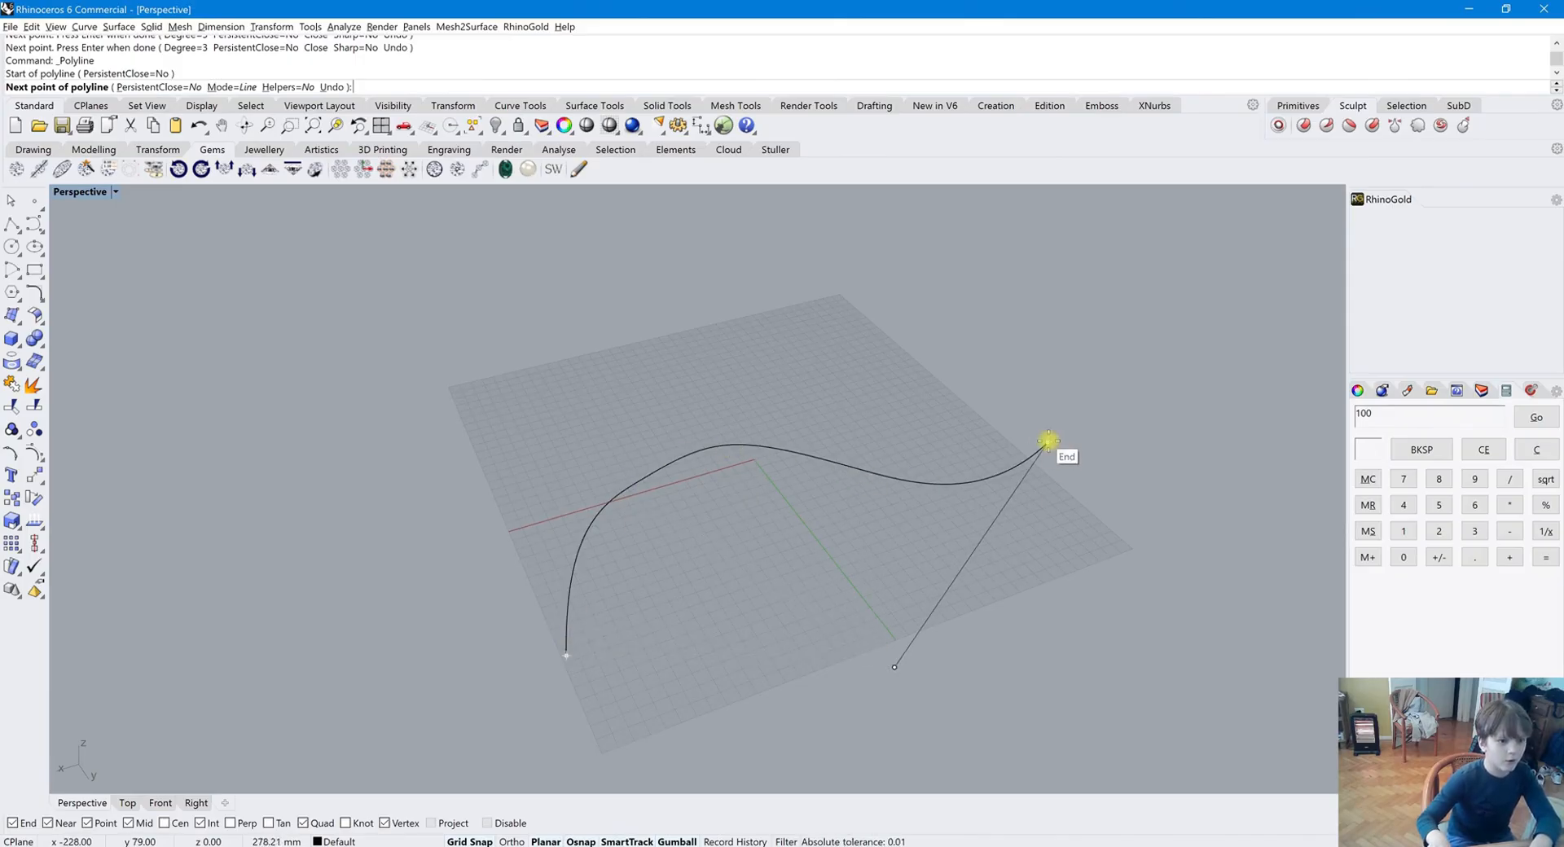
click(1049, 441)
click(798, 329)
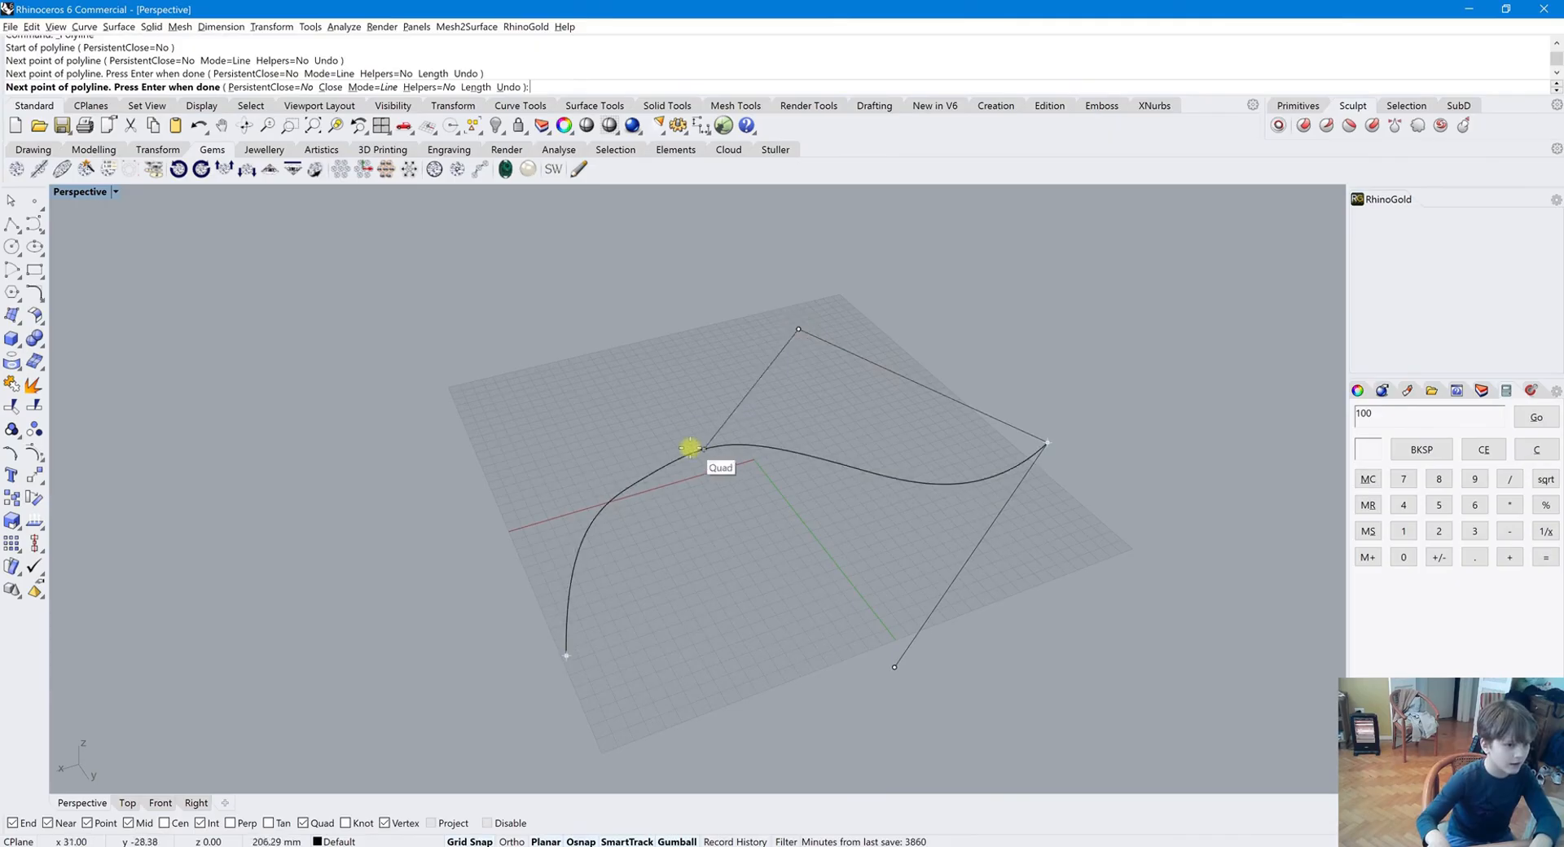
click(692, 448)
click(470, 516)
click(566, 655)
Select the snapped polyline and delete it
right_drag(611, 507, 456, 668)
click(605, 566)
key(Delete)
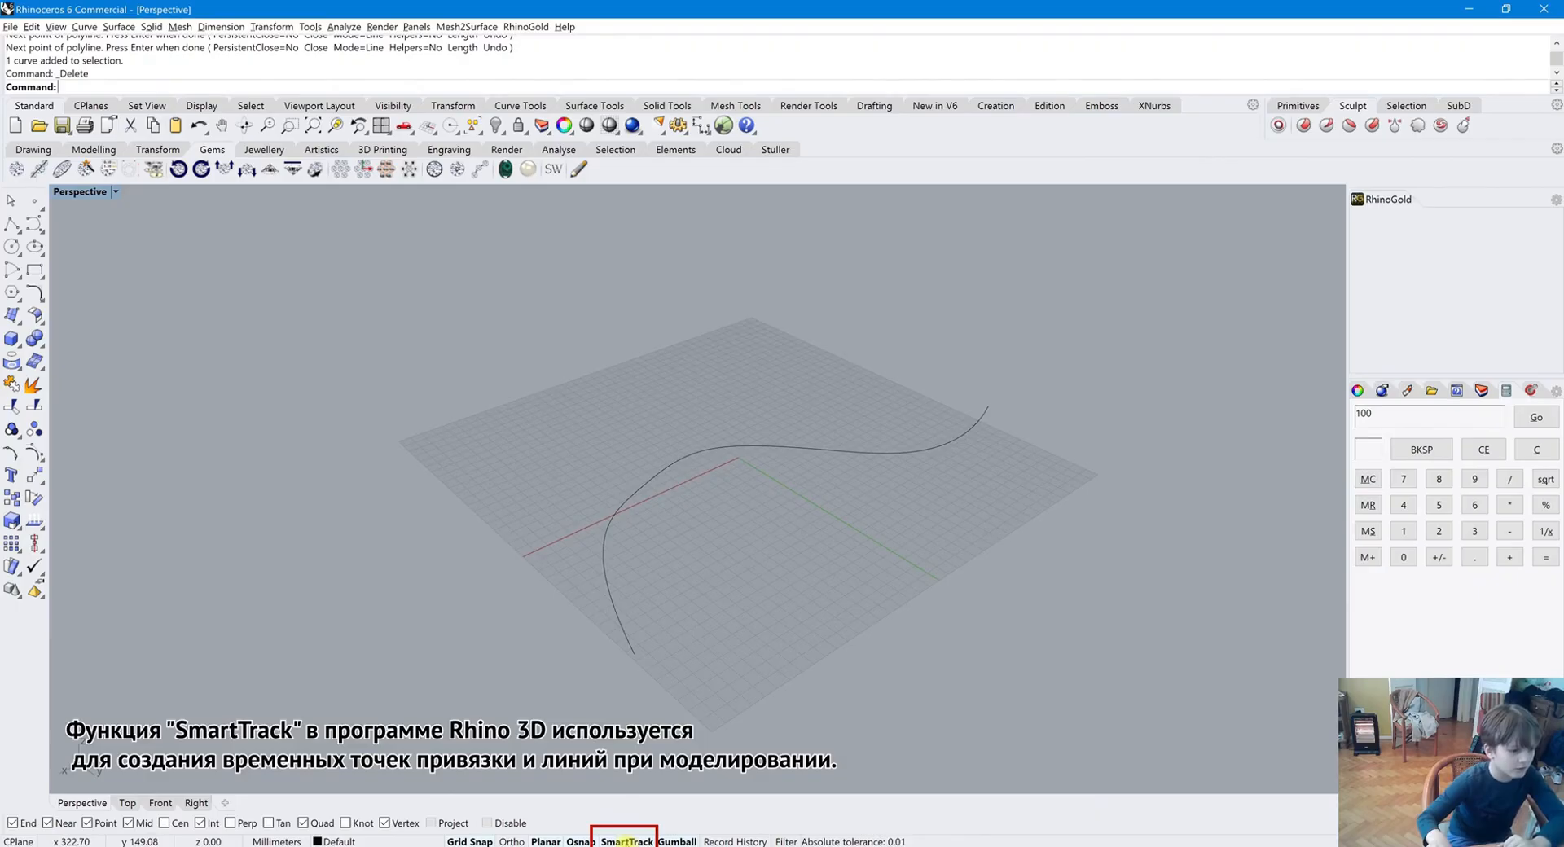
Select everything in the scene and delete it
key(ctrl+a)
key(Delete)
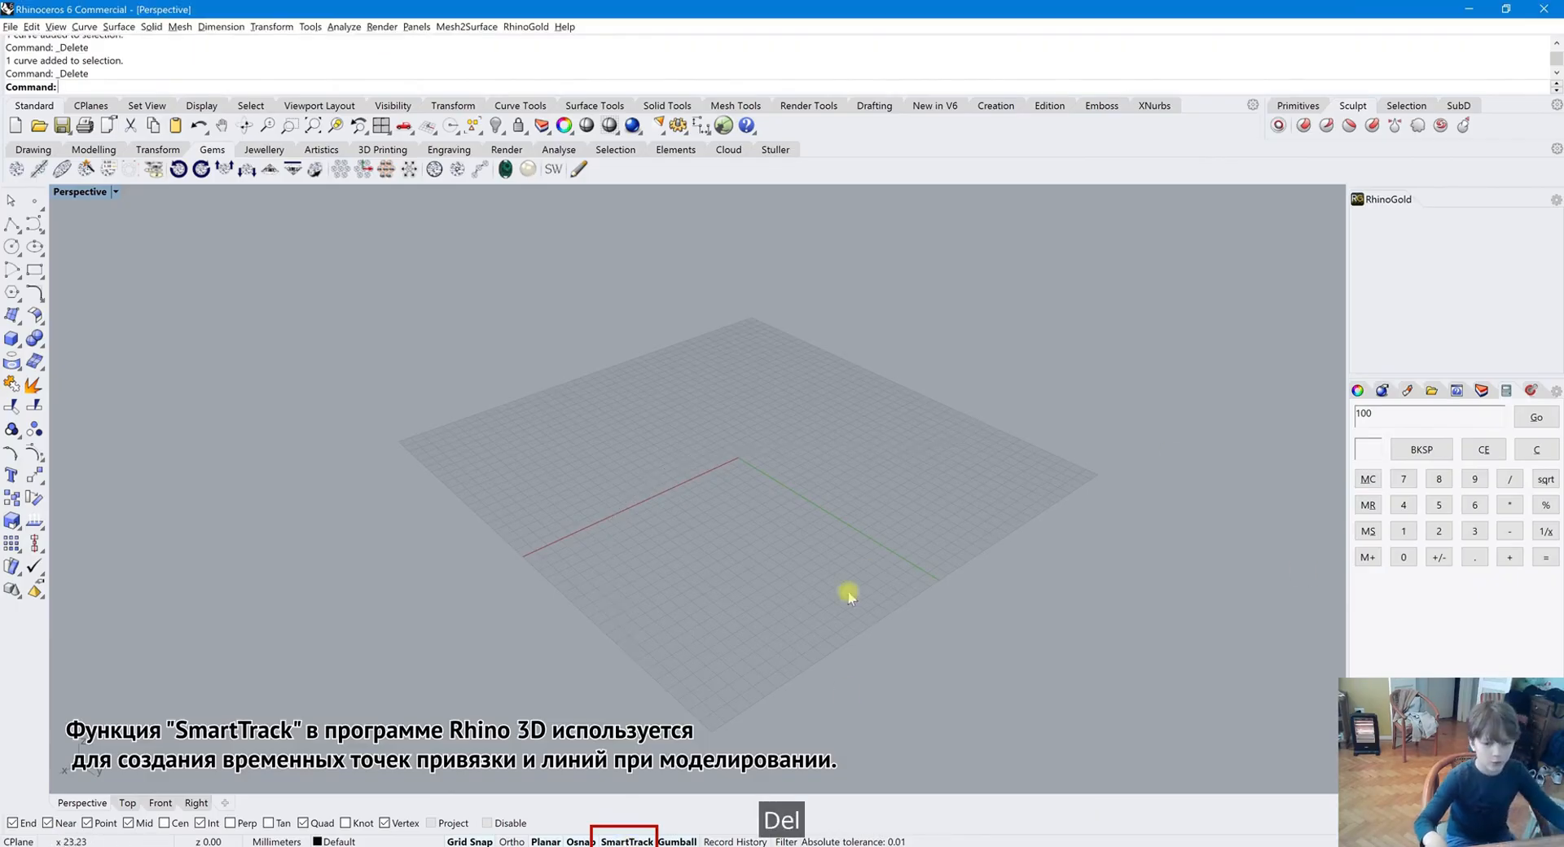
Place a scattered set of points across the grid with the multiple-points tool
right_click(32, 199)
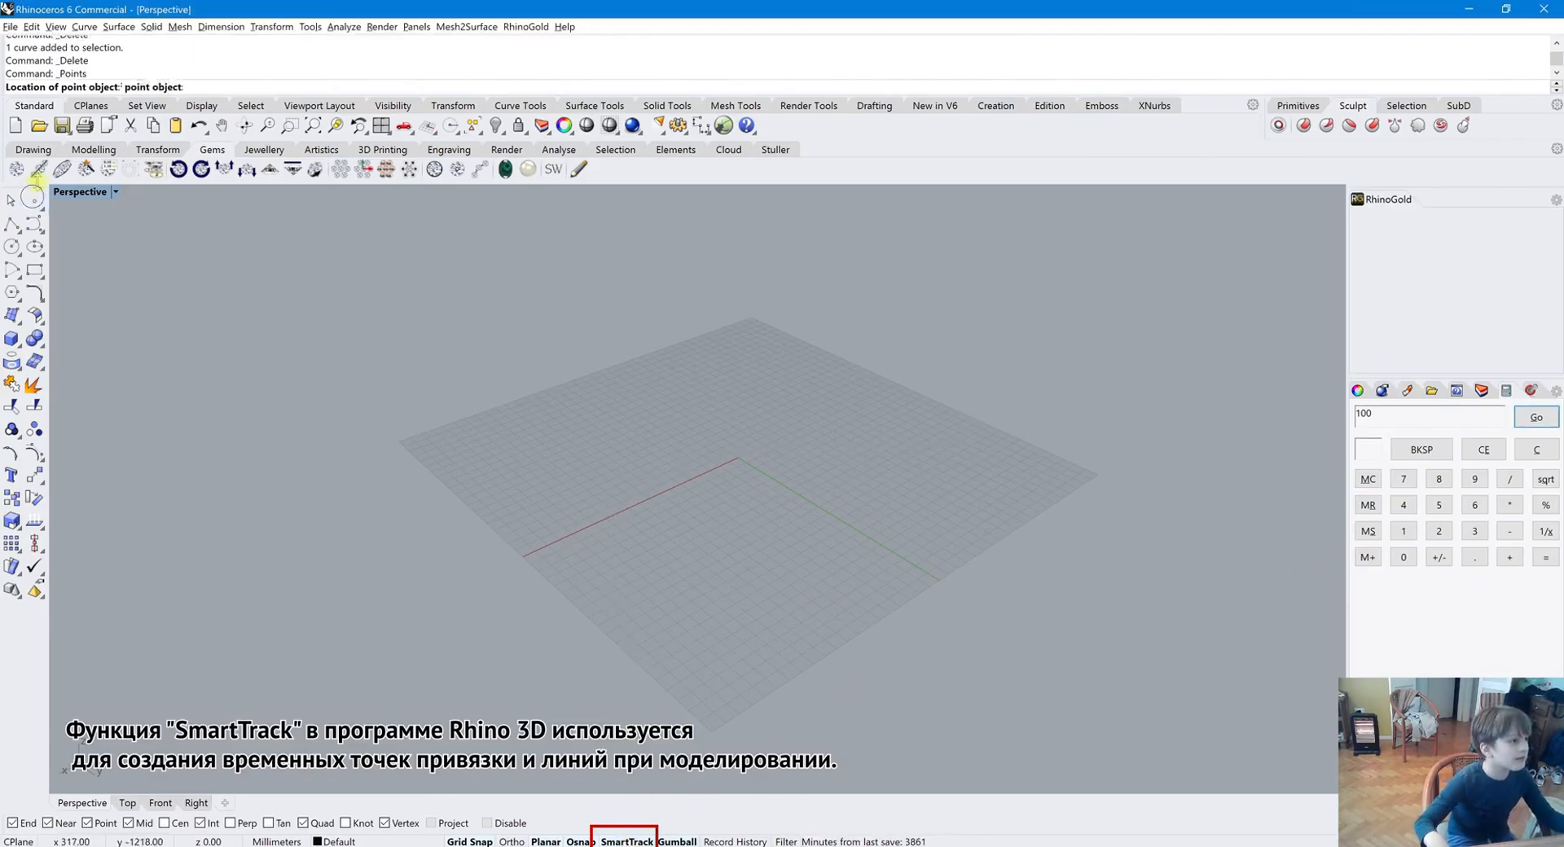
key(Escape)
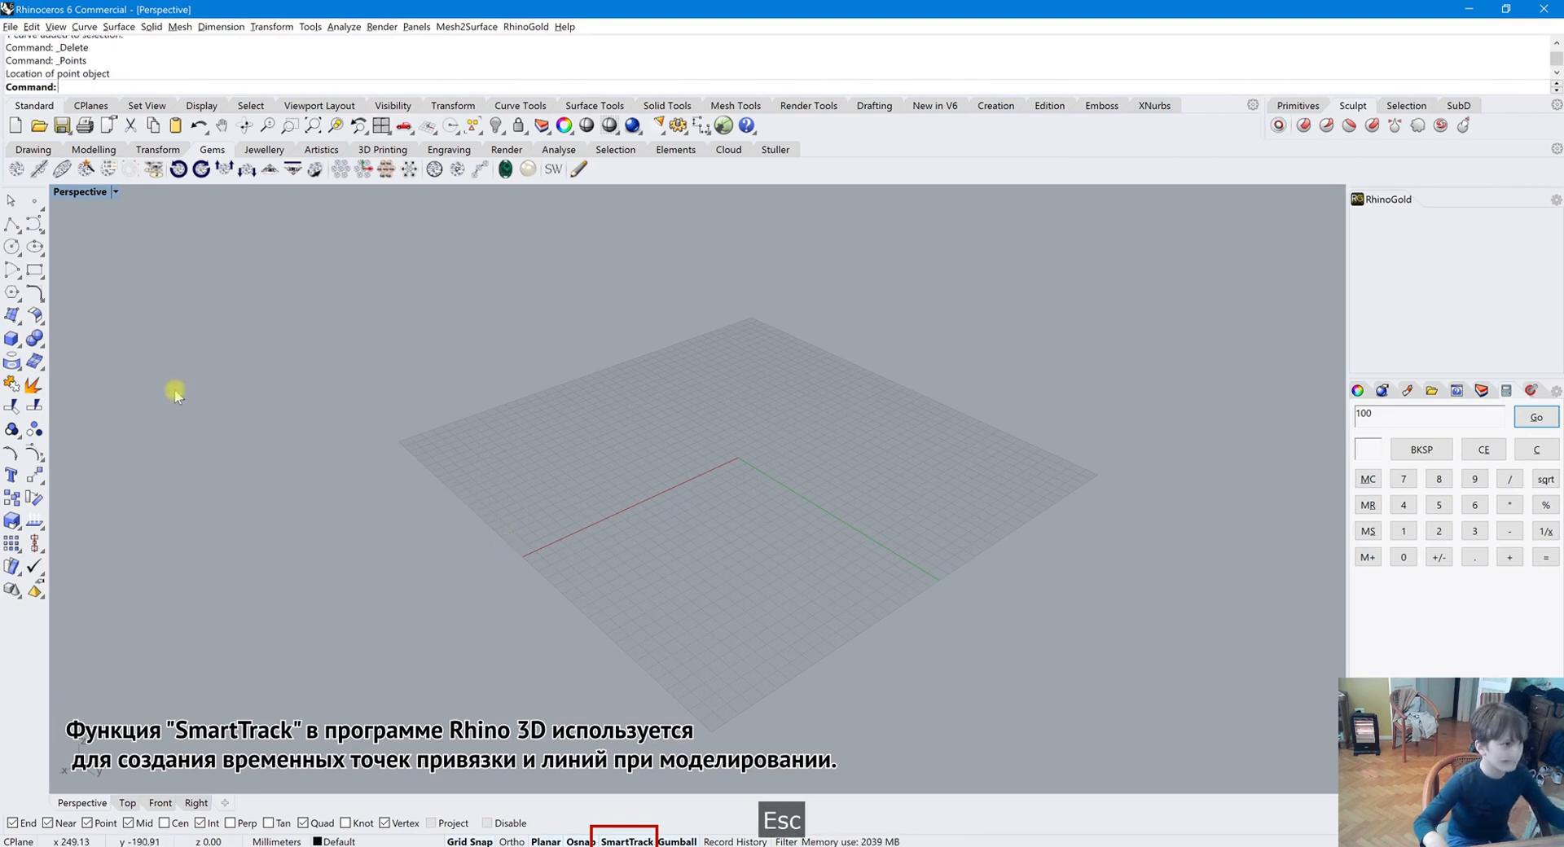
right_click(33, 201)
click(567, 494)
click(622, 455)
click(668, 427)
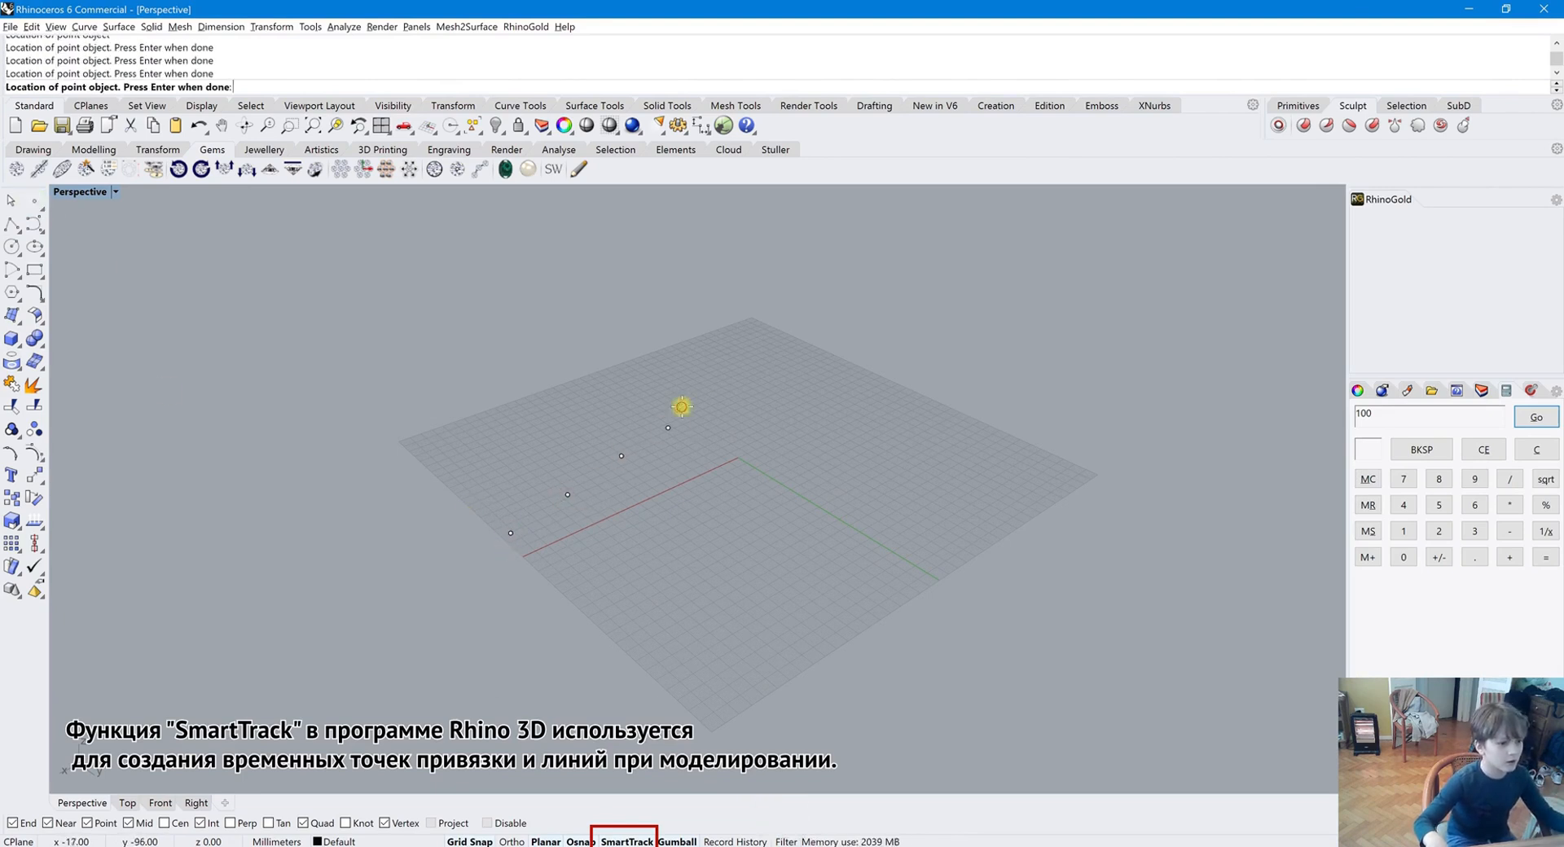
click(796, 437)
click(827, 511)
click(903, 524)
right_click(542, 617)
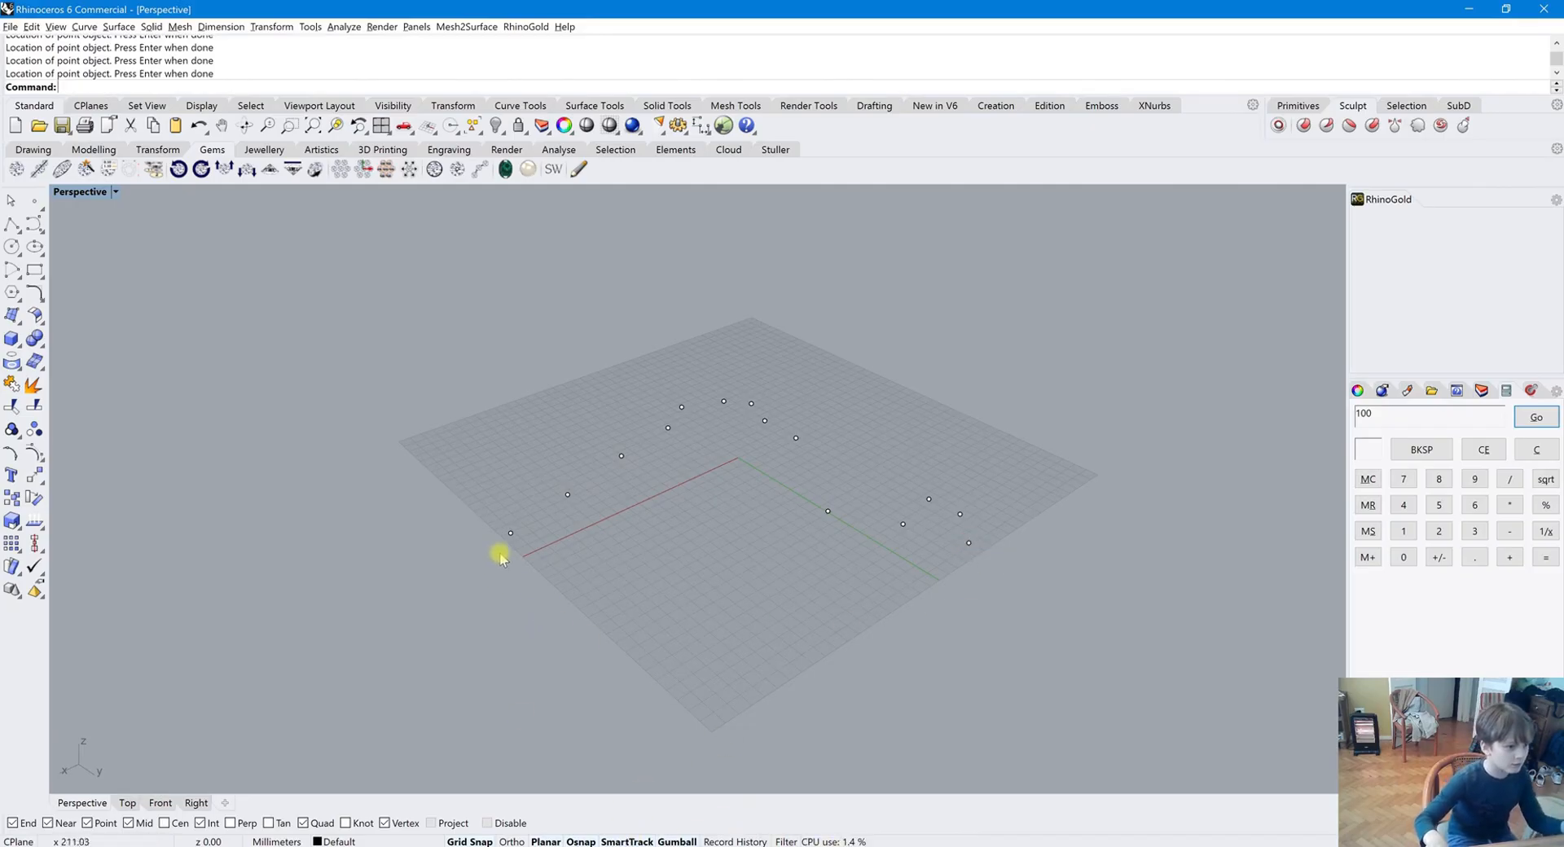
click(509, 532)
click(479, 534)
Start a polyline at the first point and snap it through the points along the upper row
click(11, 226)
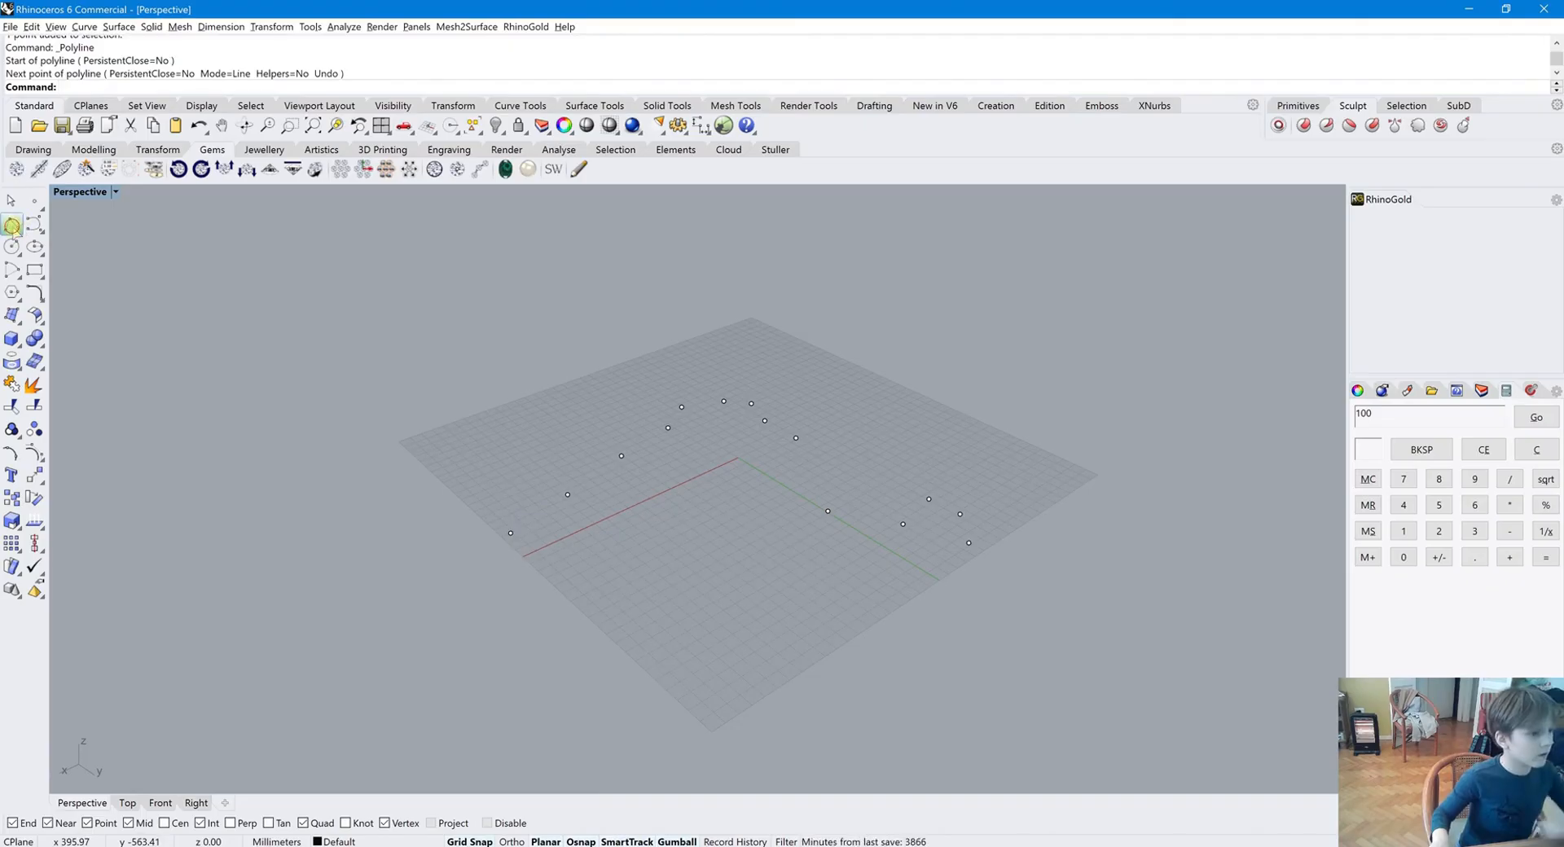
click(11, 225)
click(509, 533)
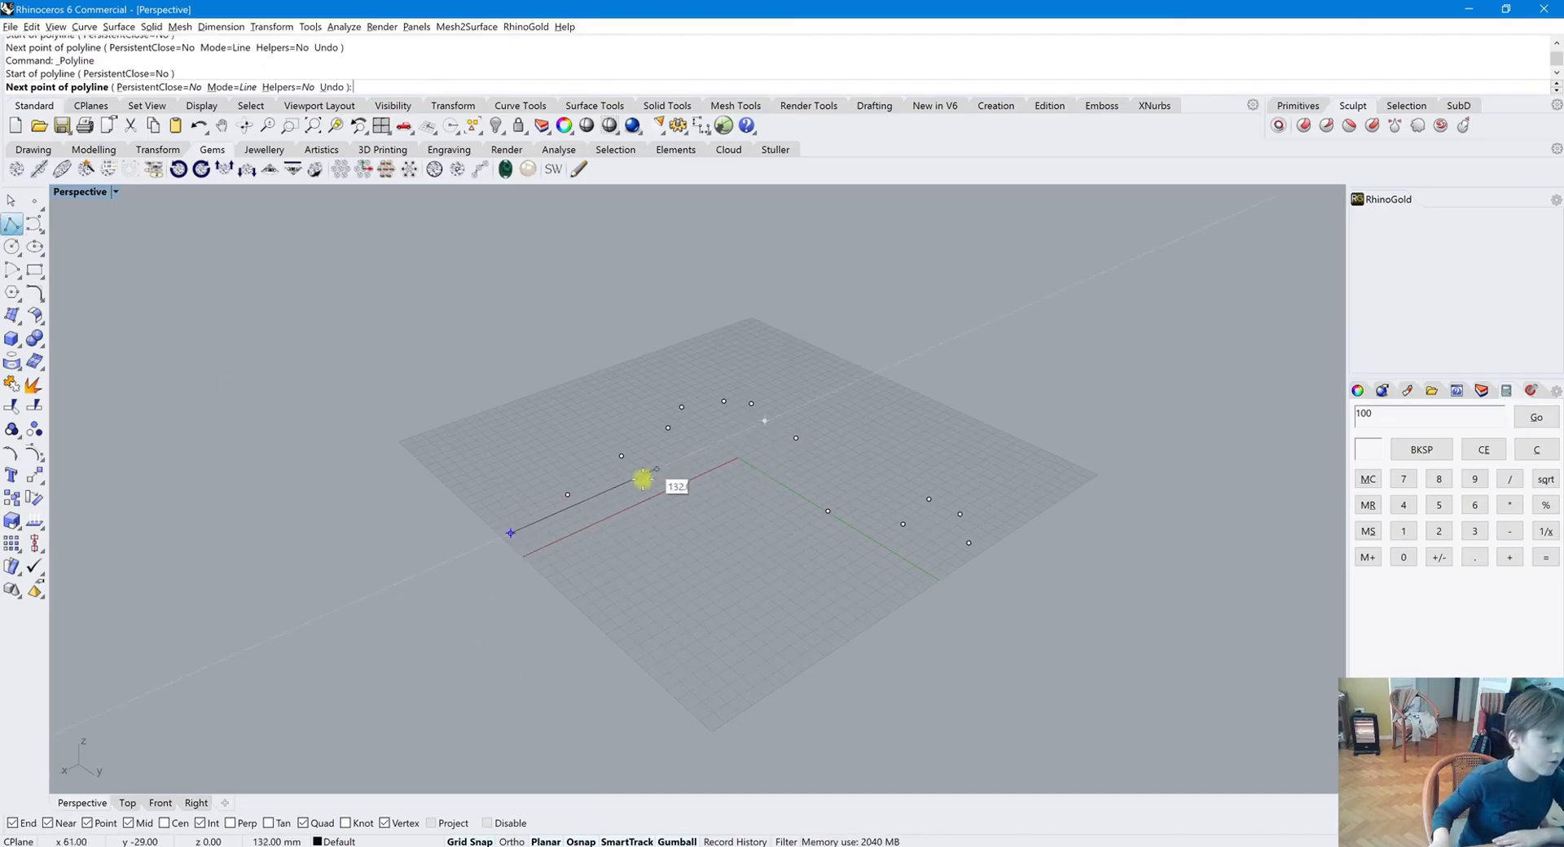
click(569, 494)
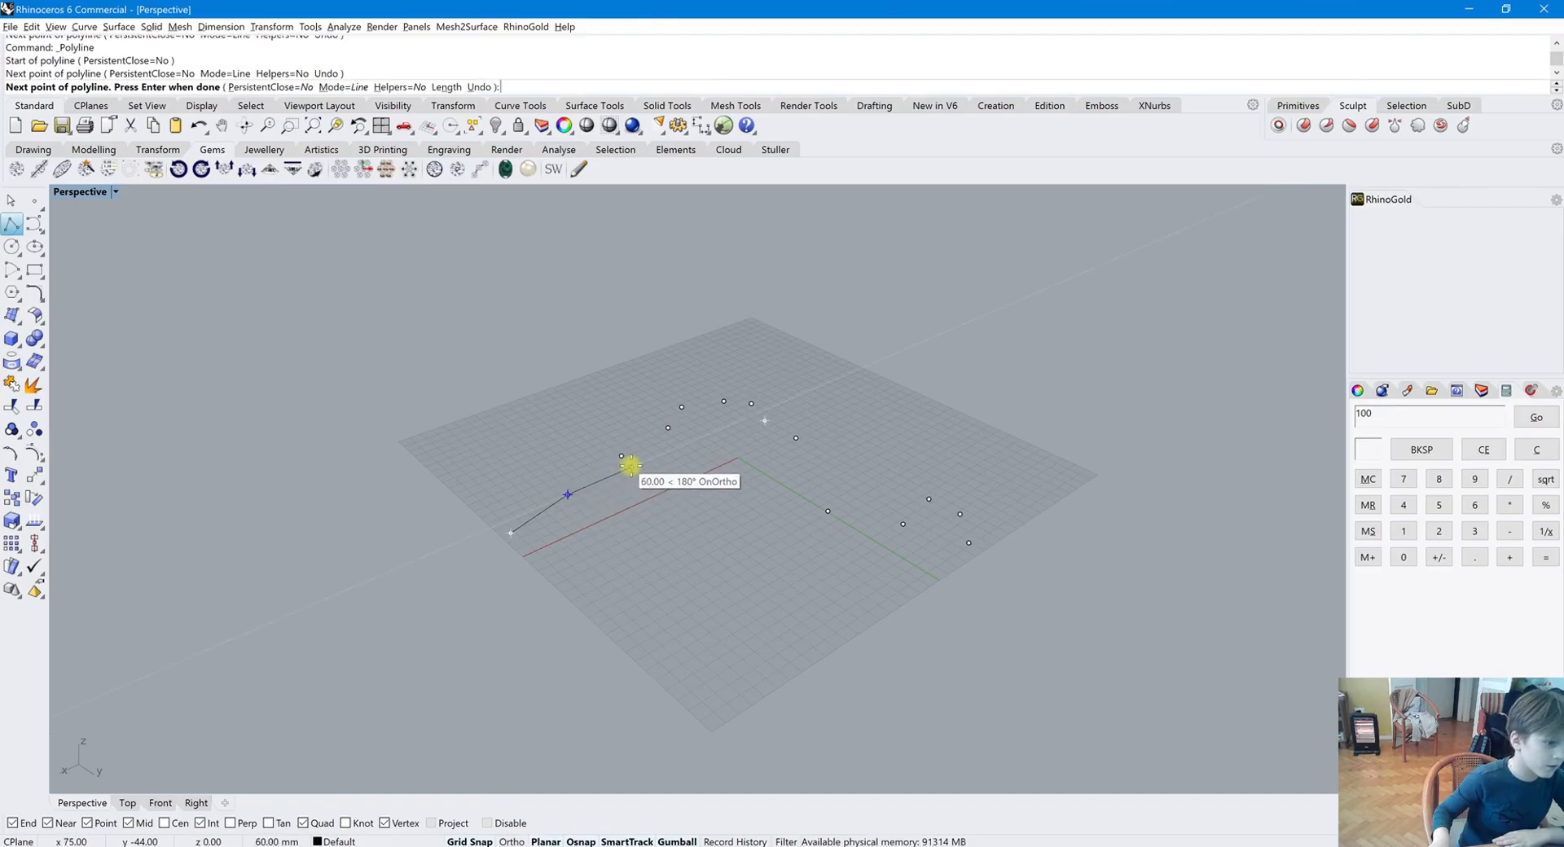
click(628, 461)
click(622, 456)
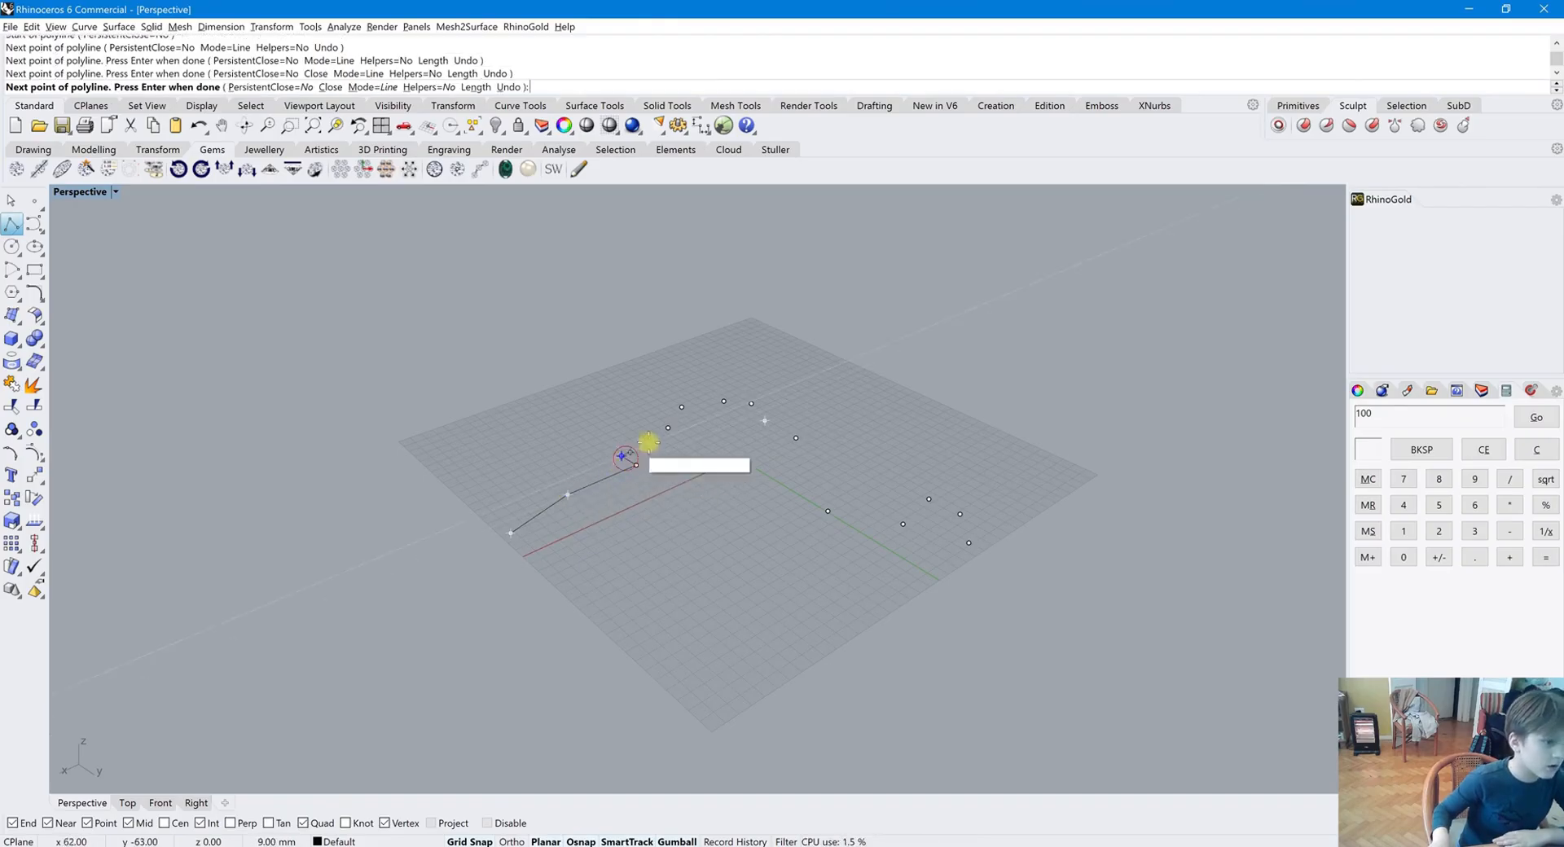
click(674, 433)
click(667, 428)
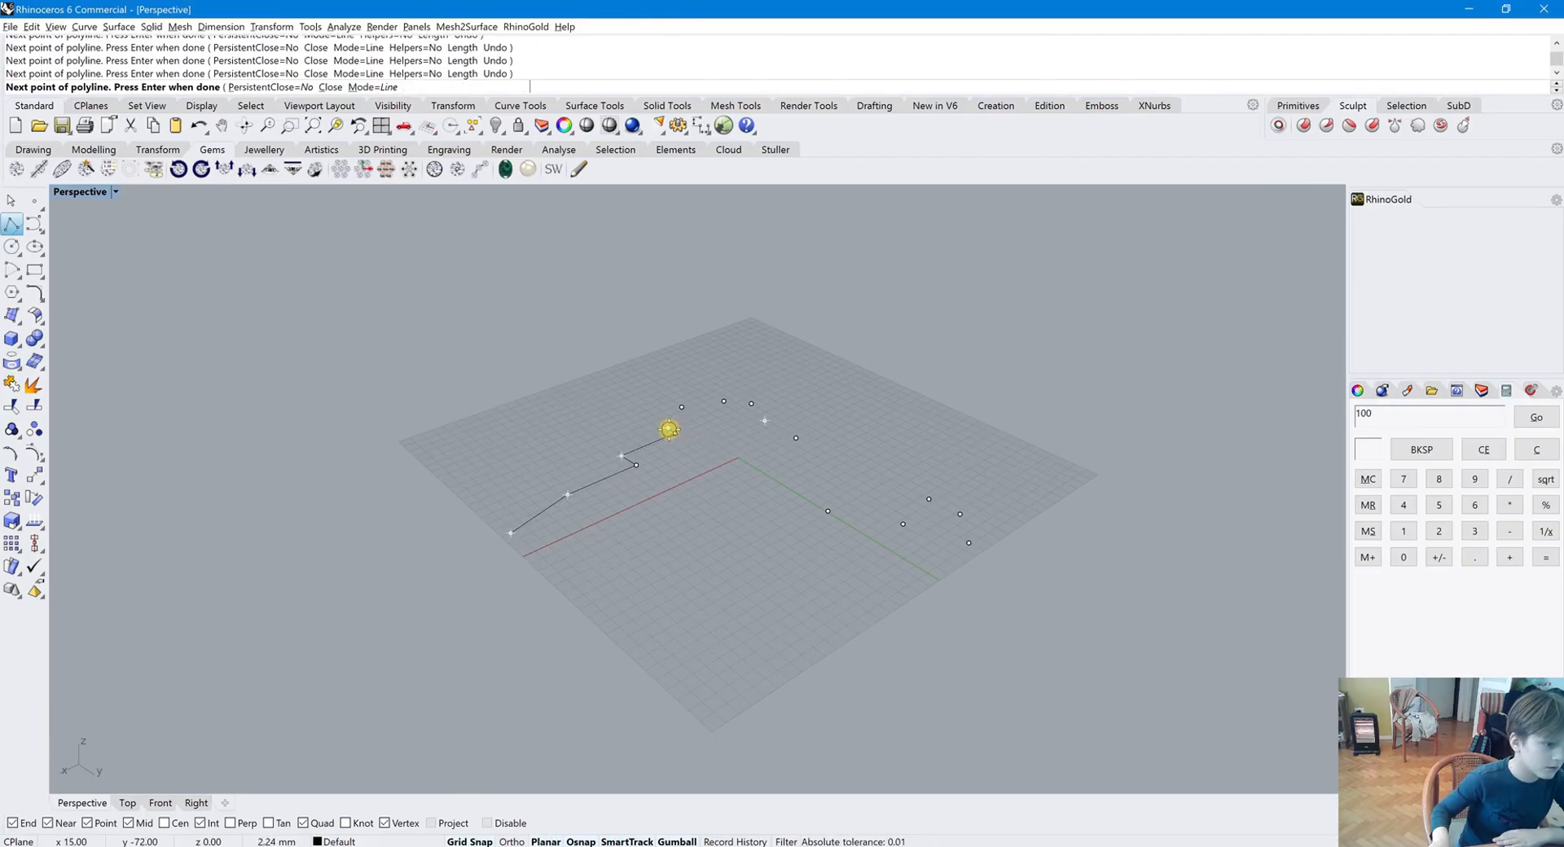
click(690, 418)
click(681, 407)
click(723, 401)
click(750, 404)
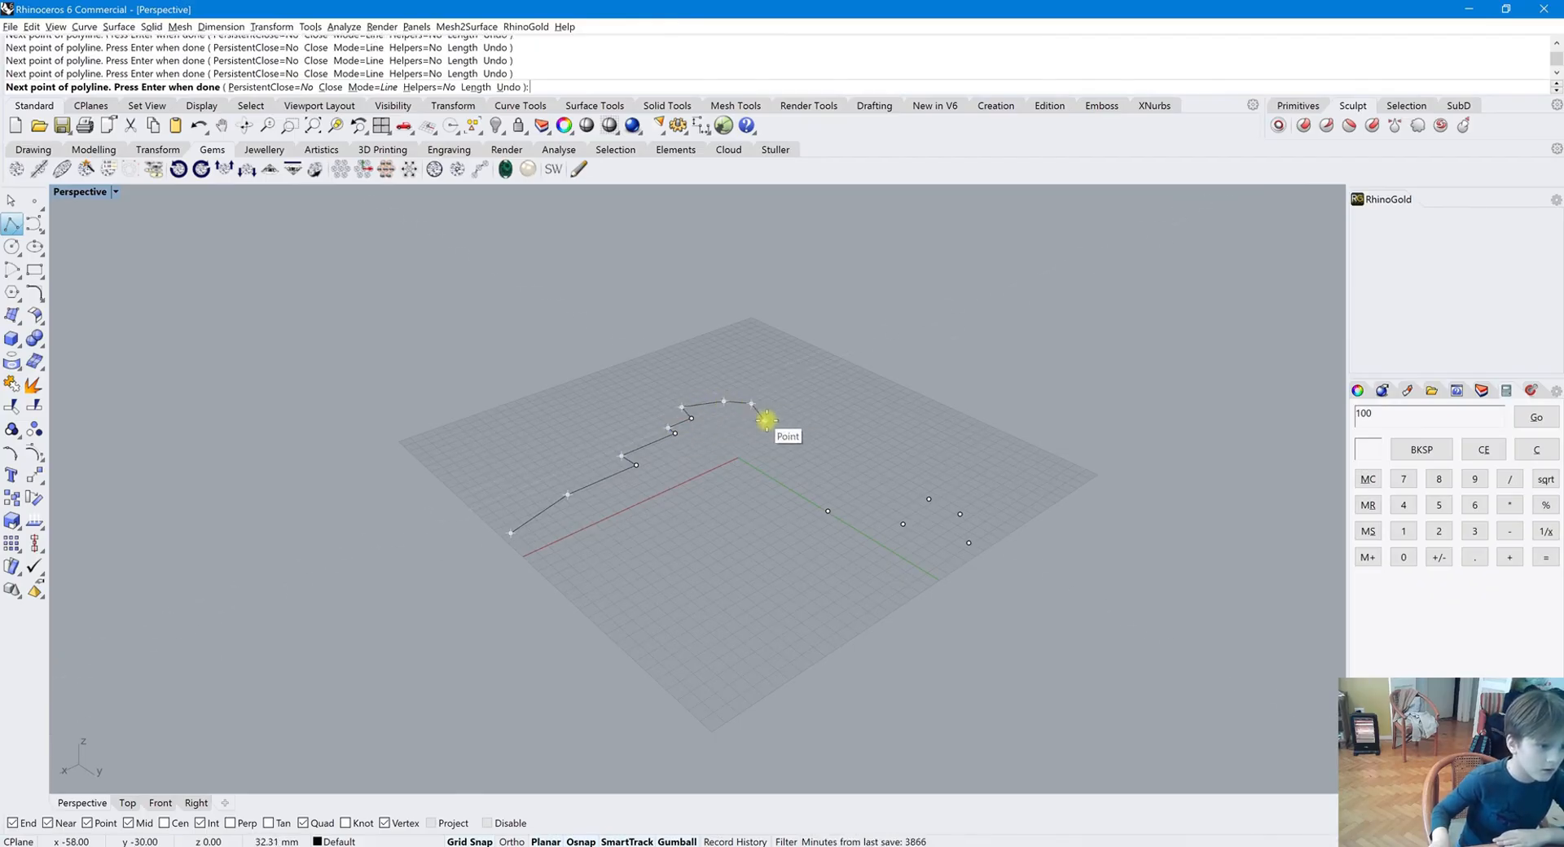
Finish the polyline through the remaining points and a corner below the grid, closing it at the start point
click(775, 416)
click(763, 421)
click(796, 437)
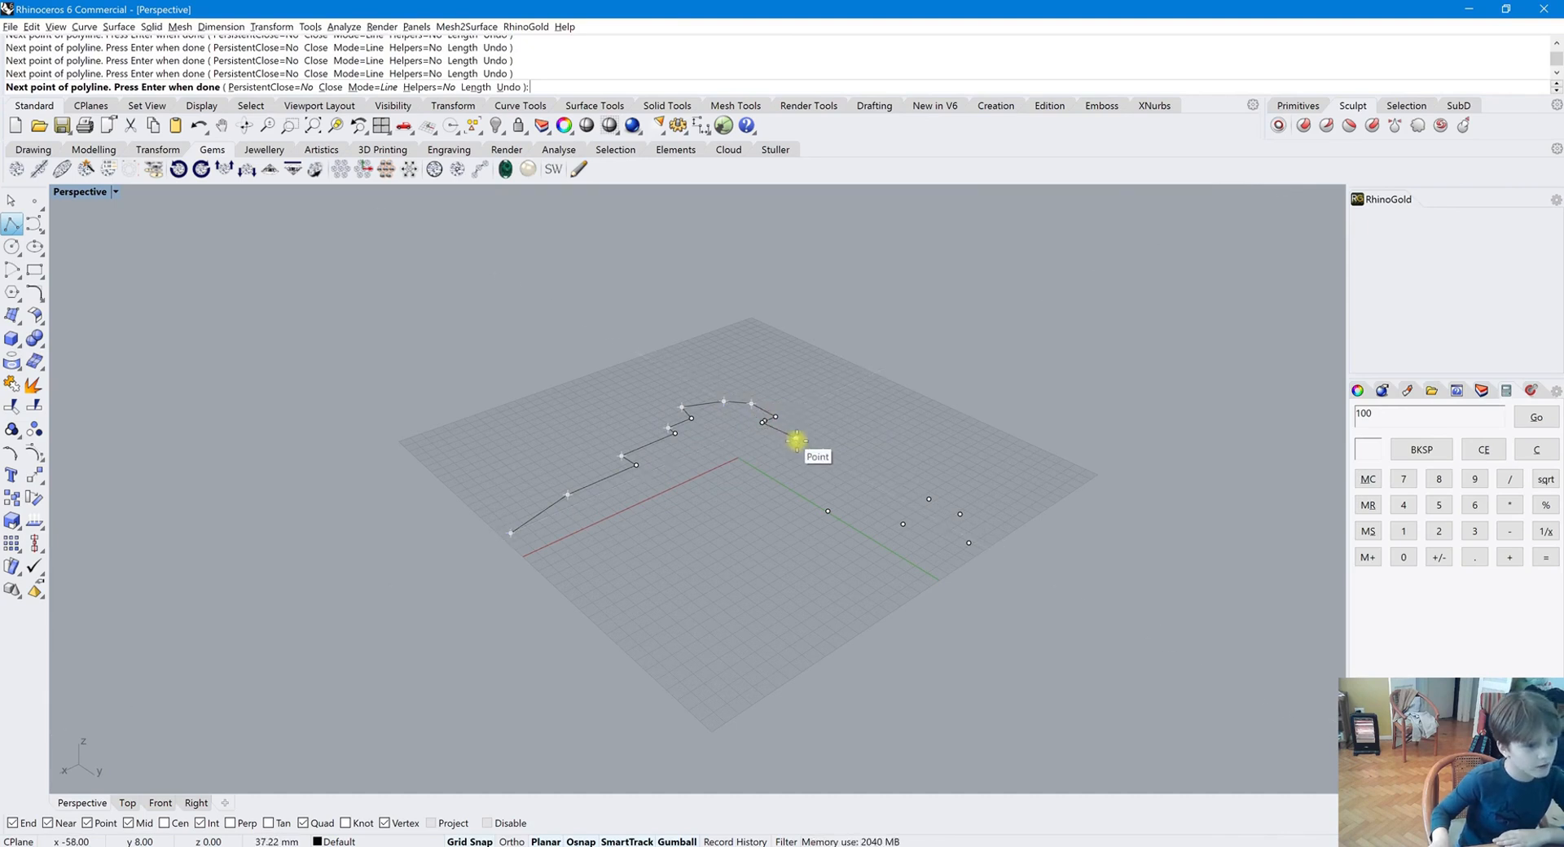
click(827, 511)
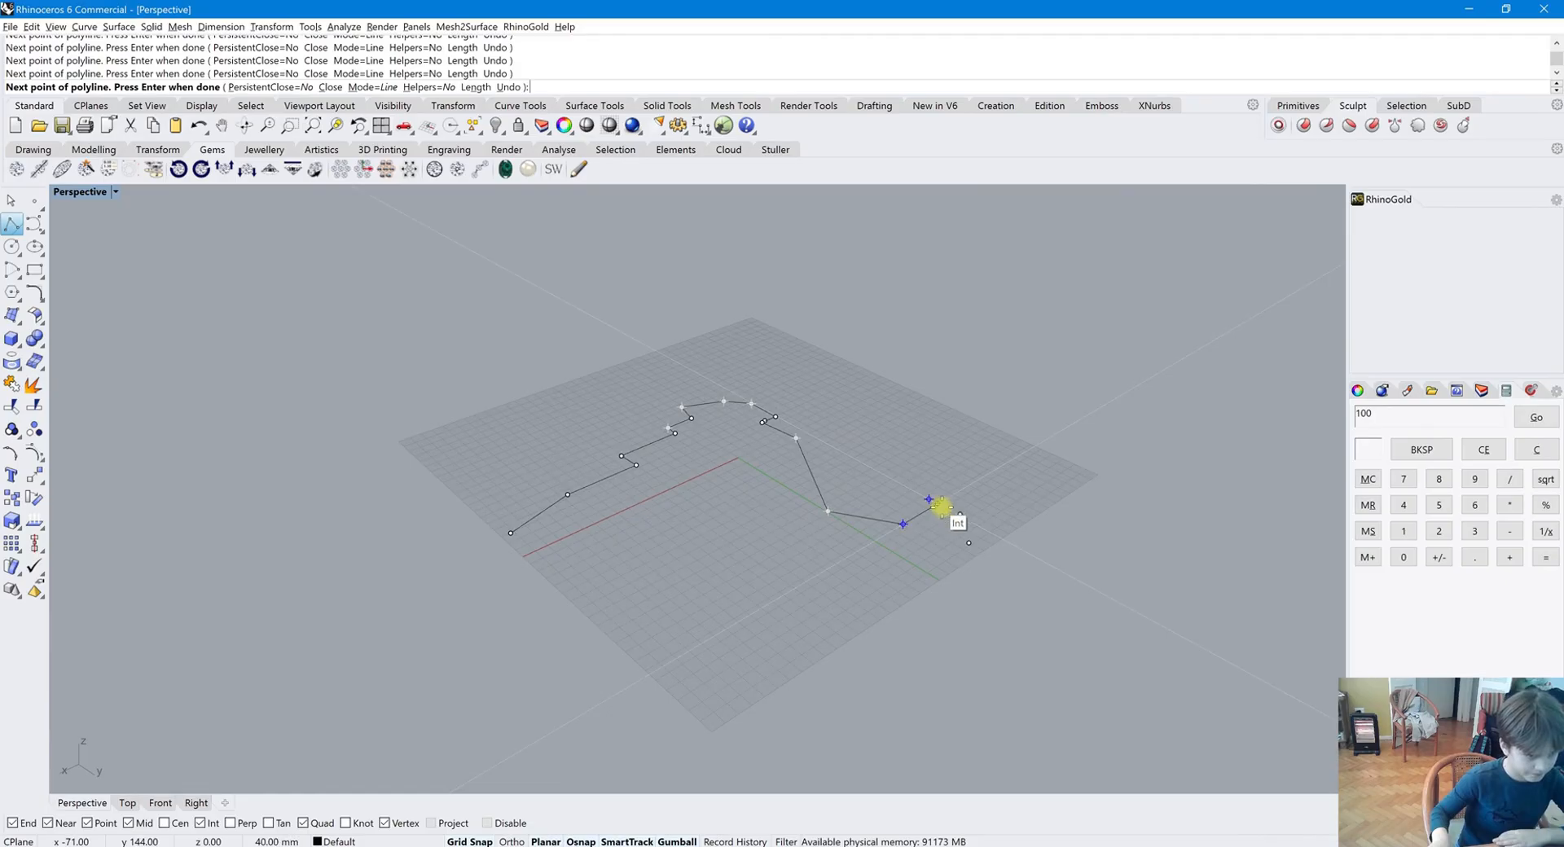
click(928, 499)
click(954, 485)
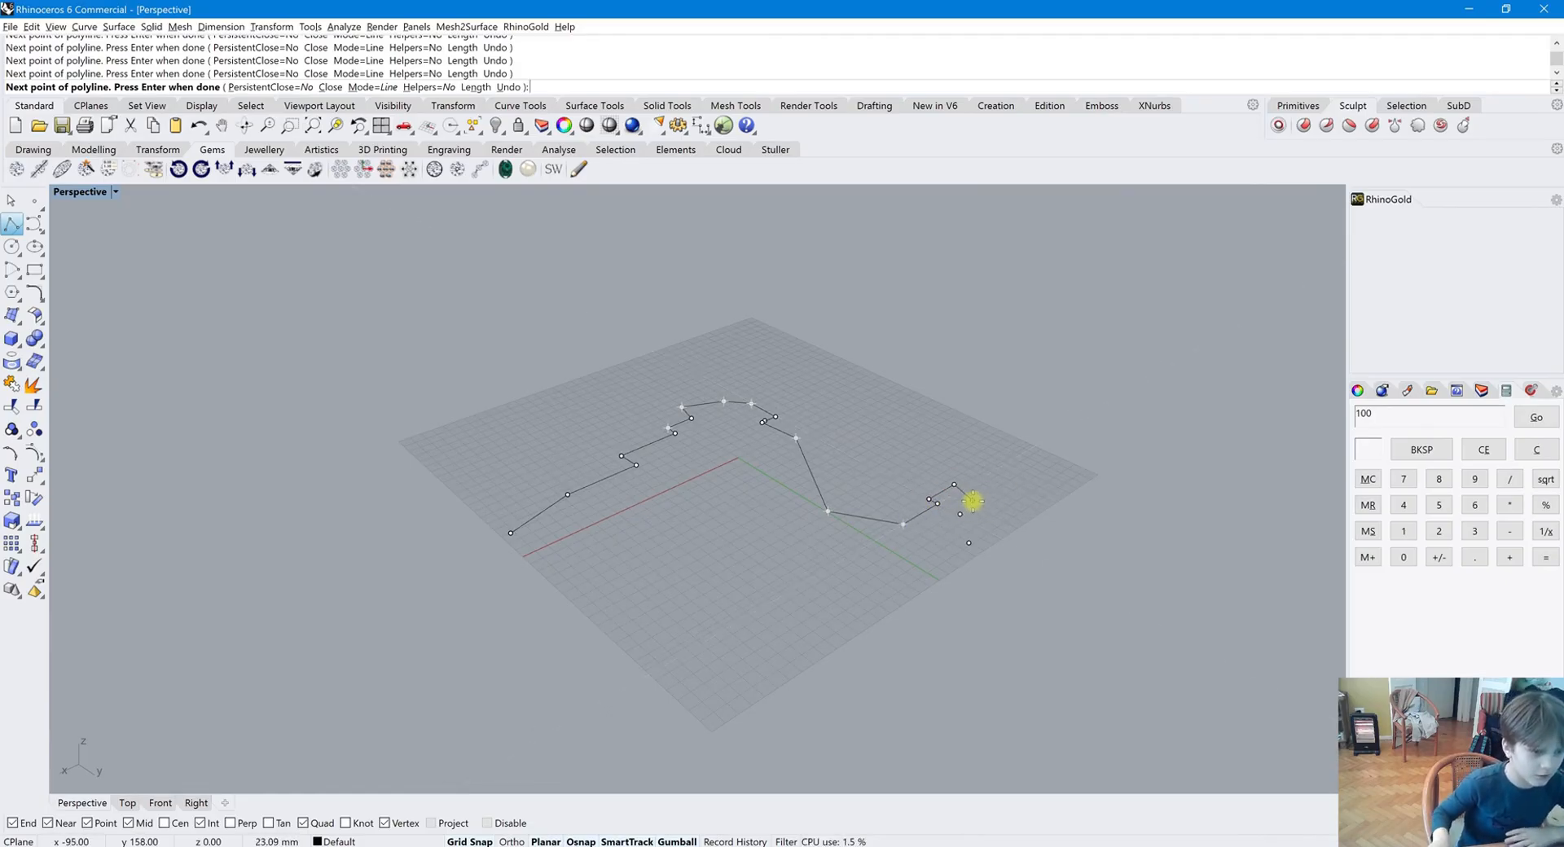
click(959, 514)
click(970, 544)
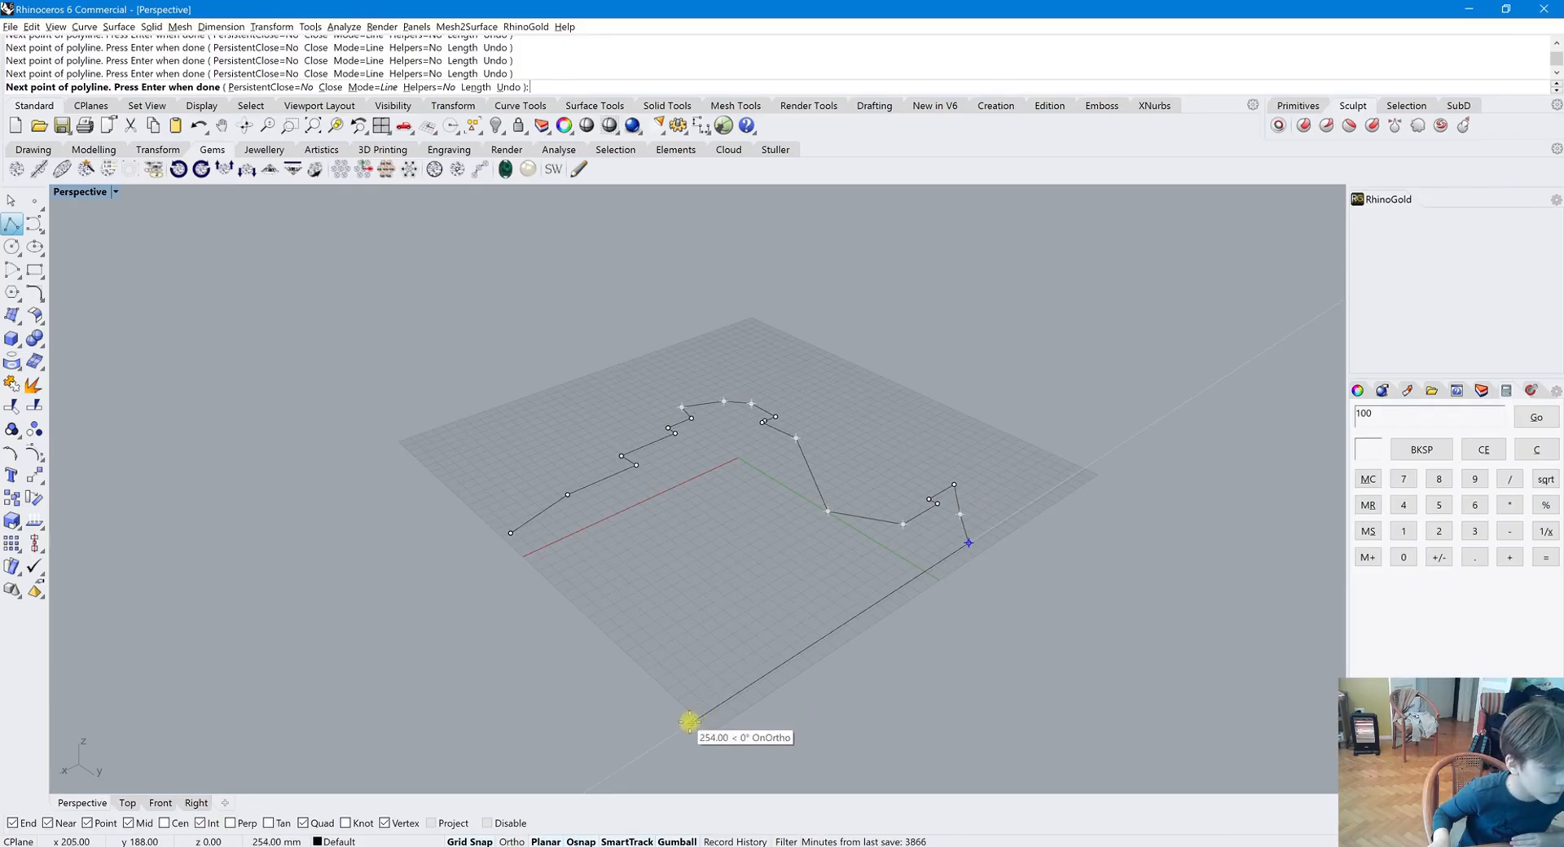
click(713, 708)
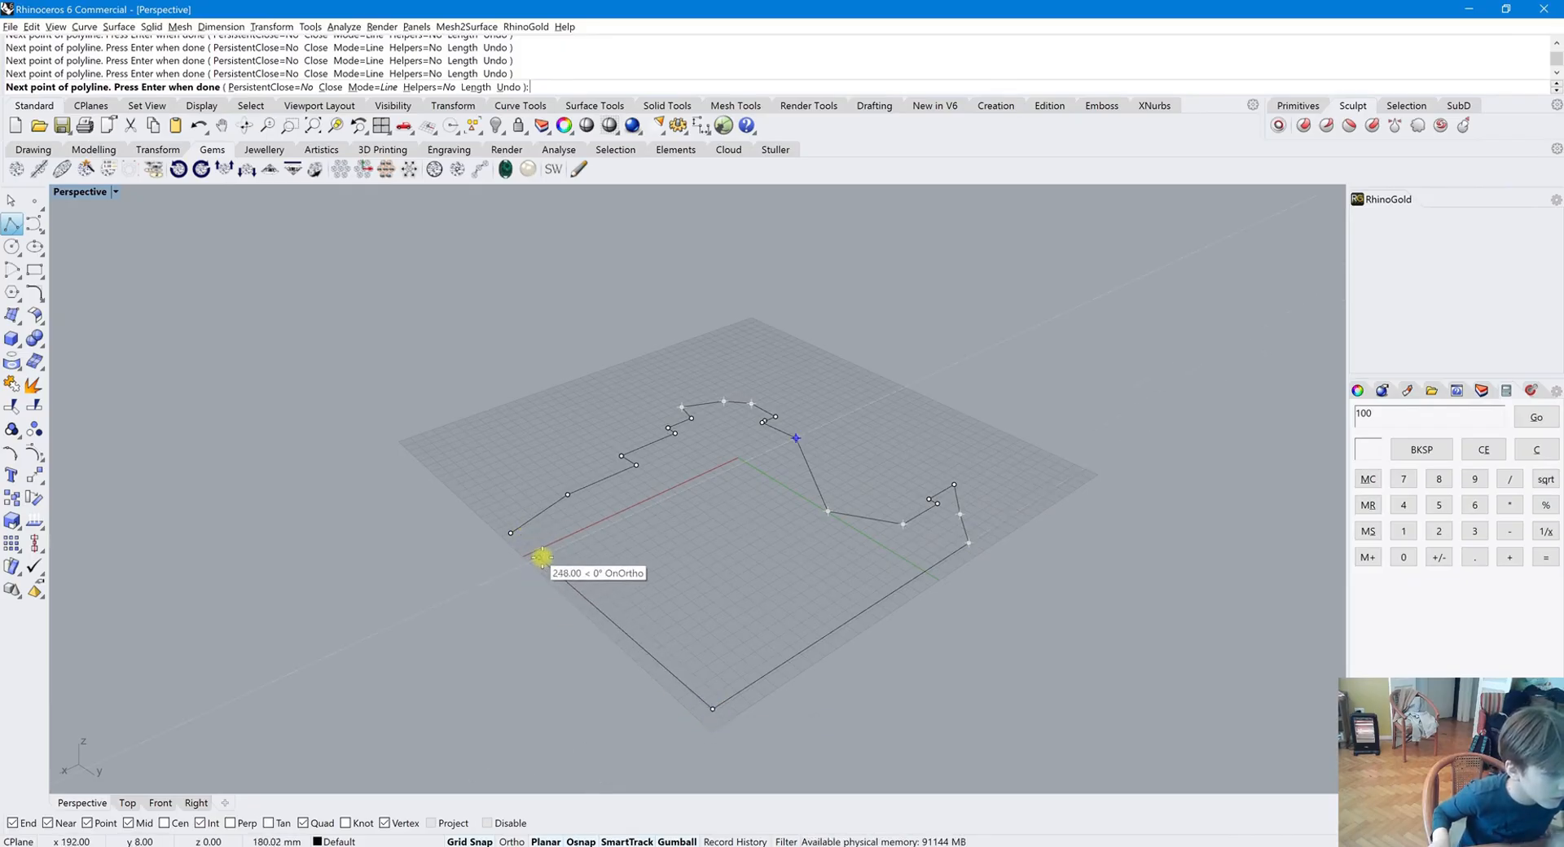
key(shift)
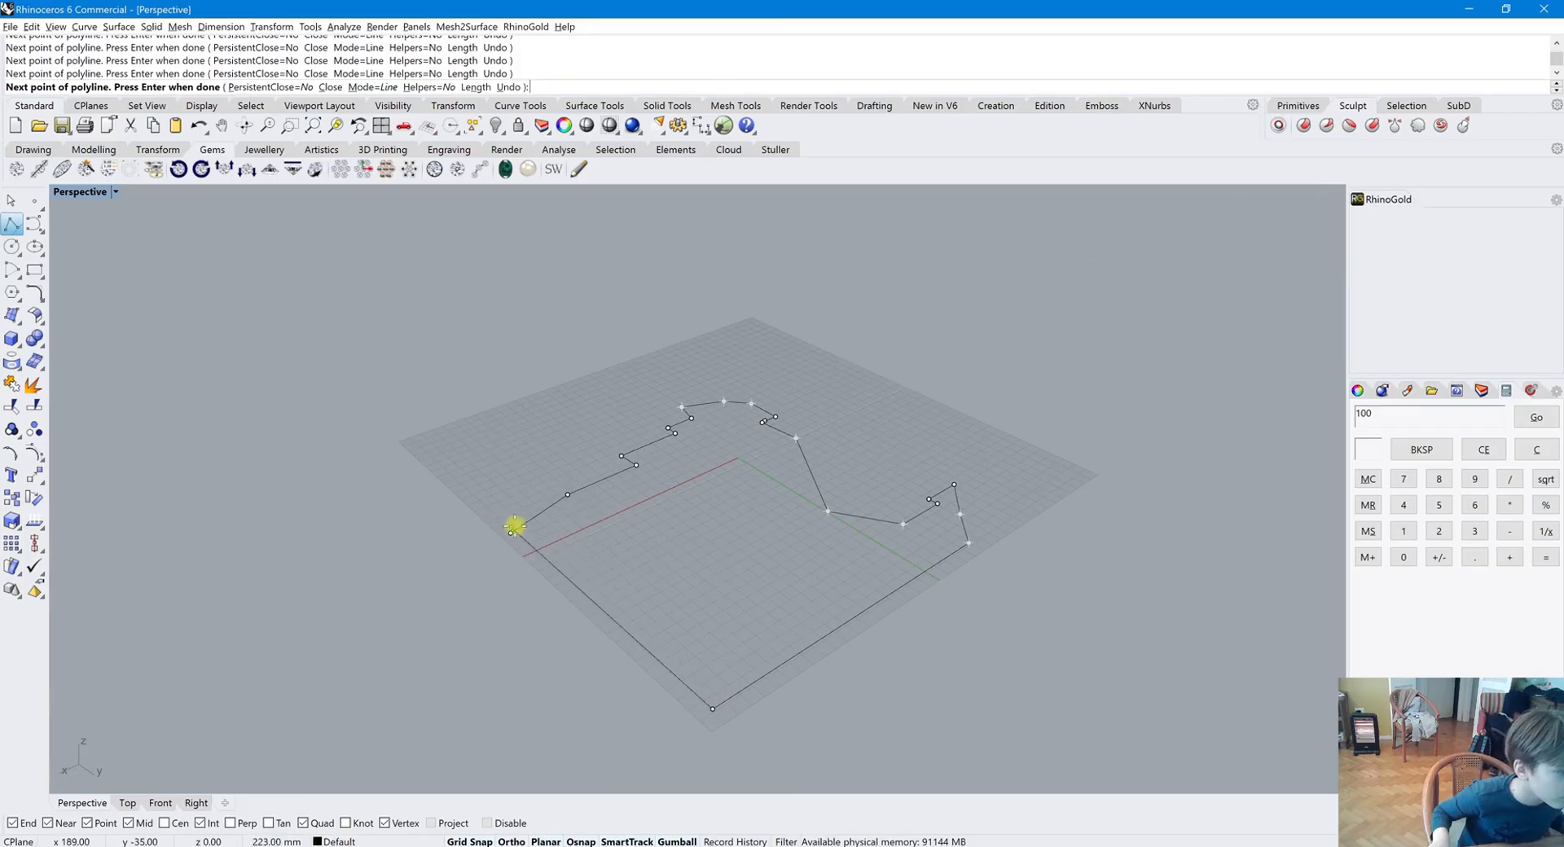
click(513, 535)
Try to trim the closed polyline at its start point using the polyline itself as the cutter
scroll(513, 464, up, 5)
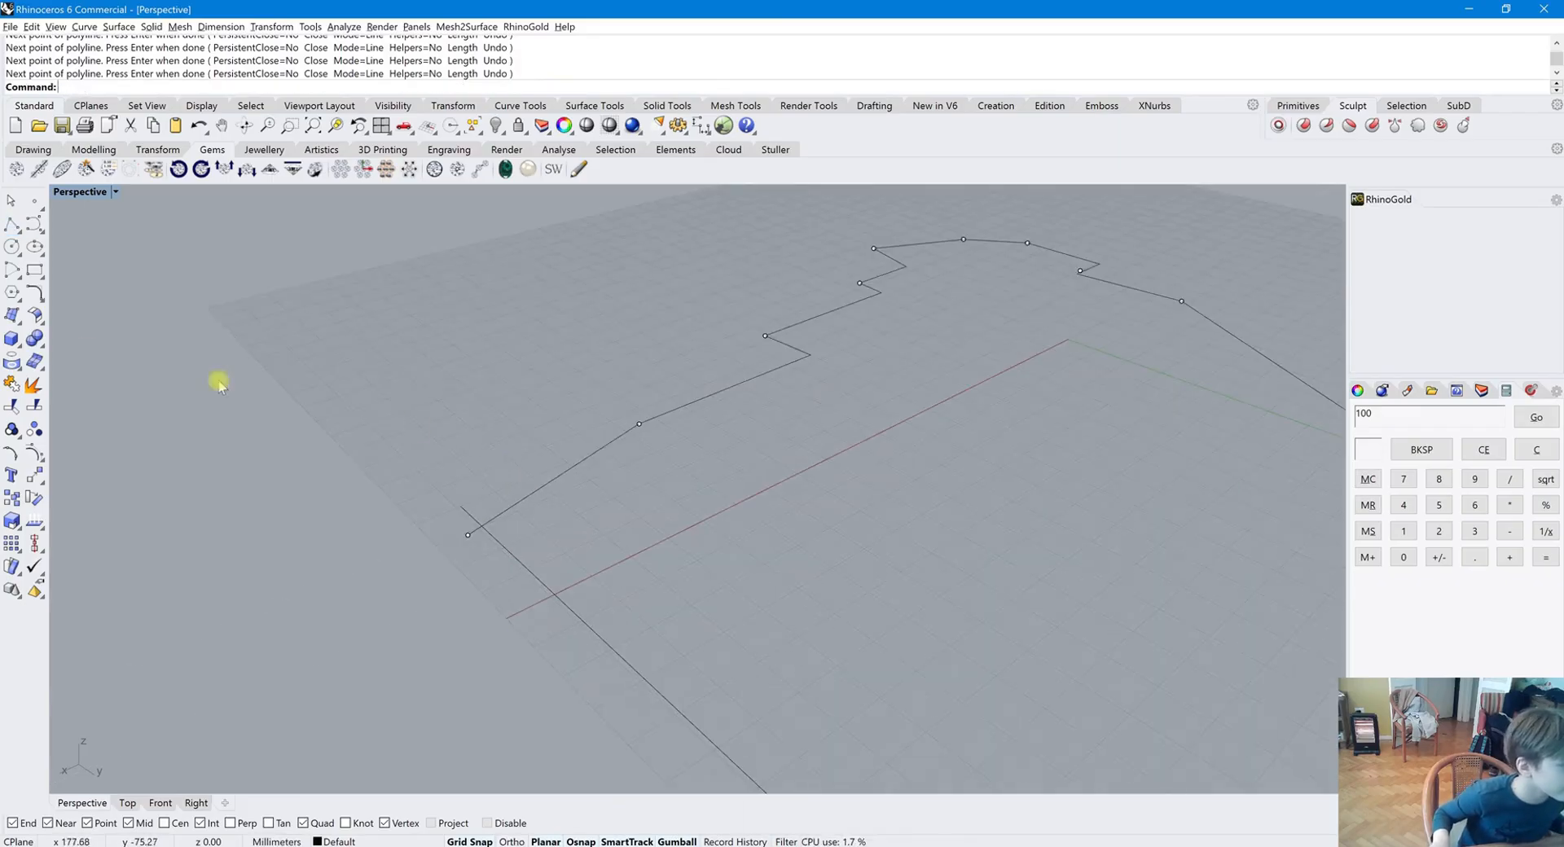
click(12, 428)
click(480, 532)
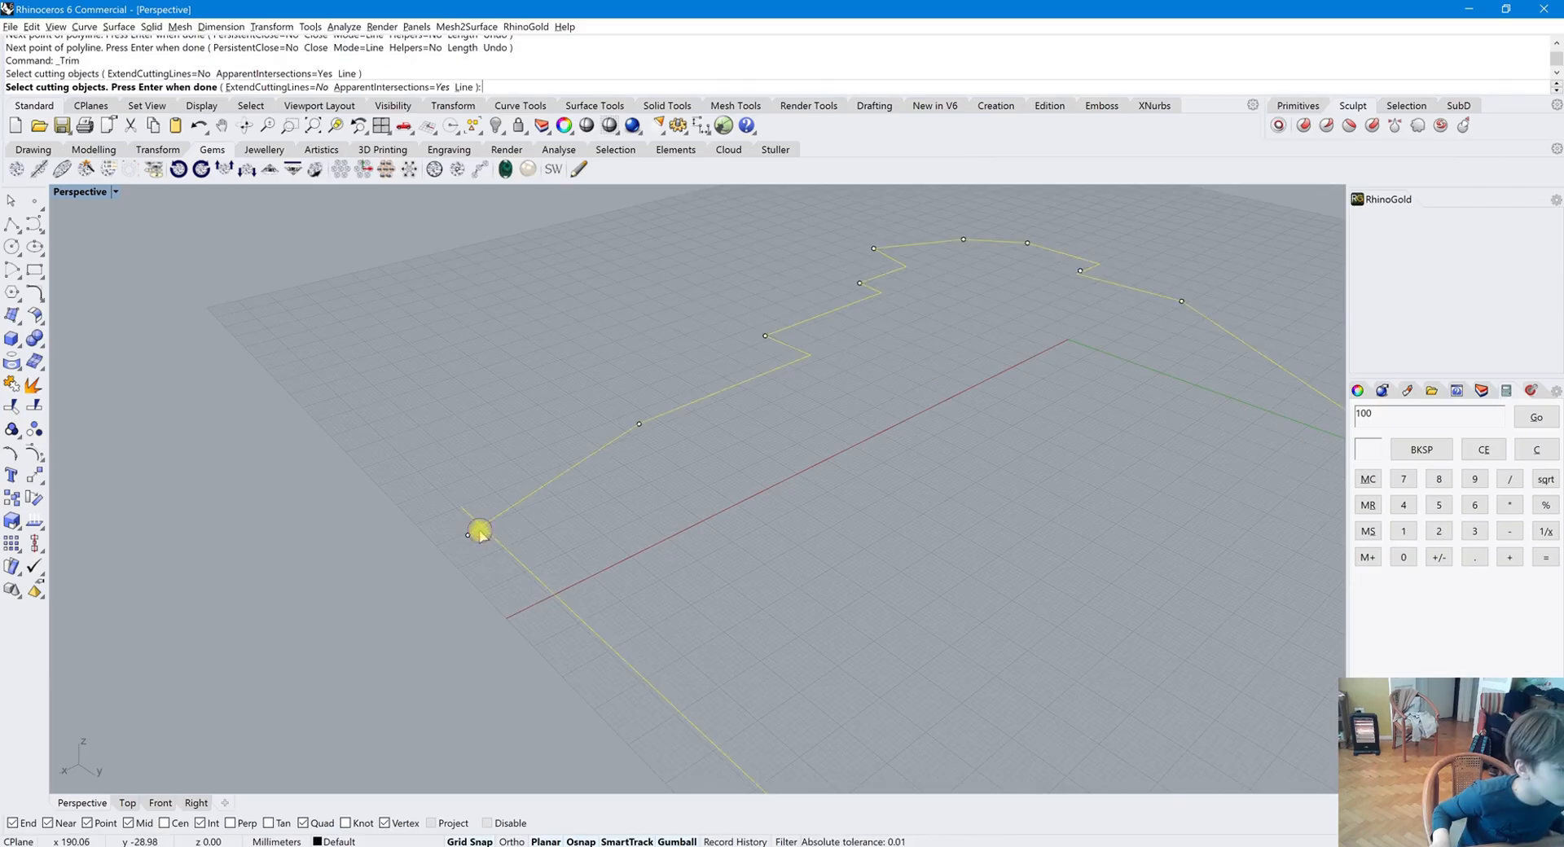
key(Return)
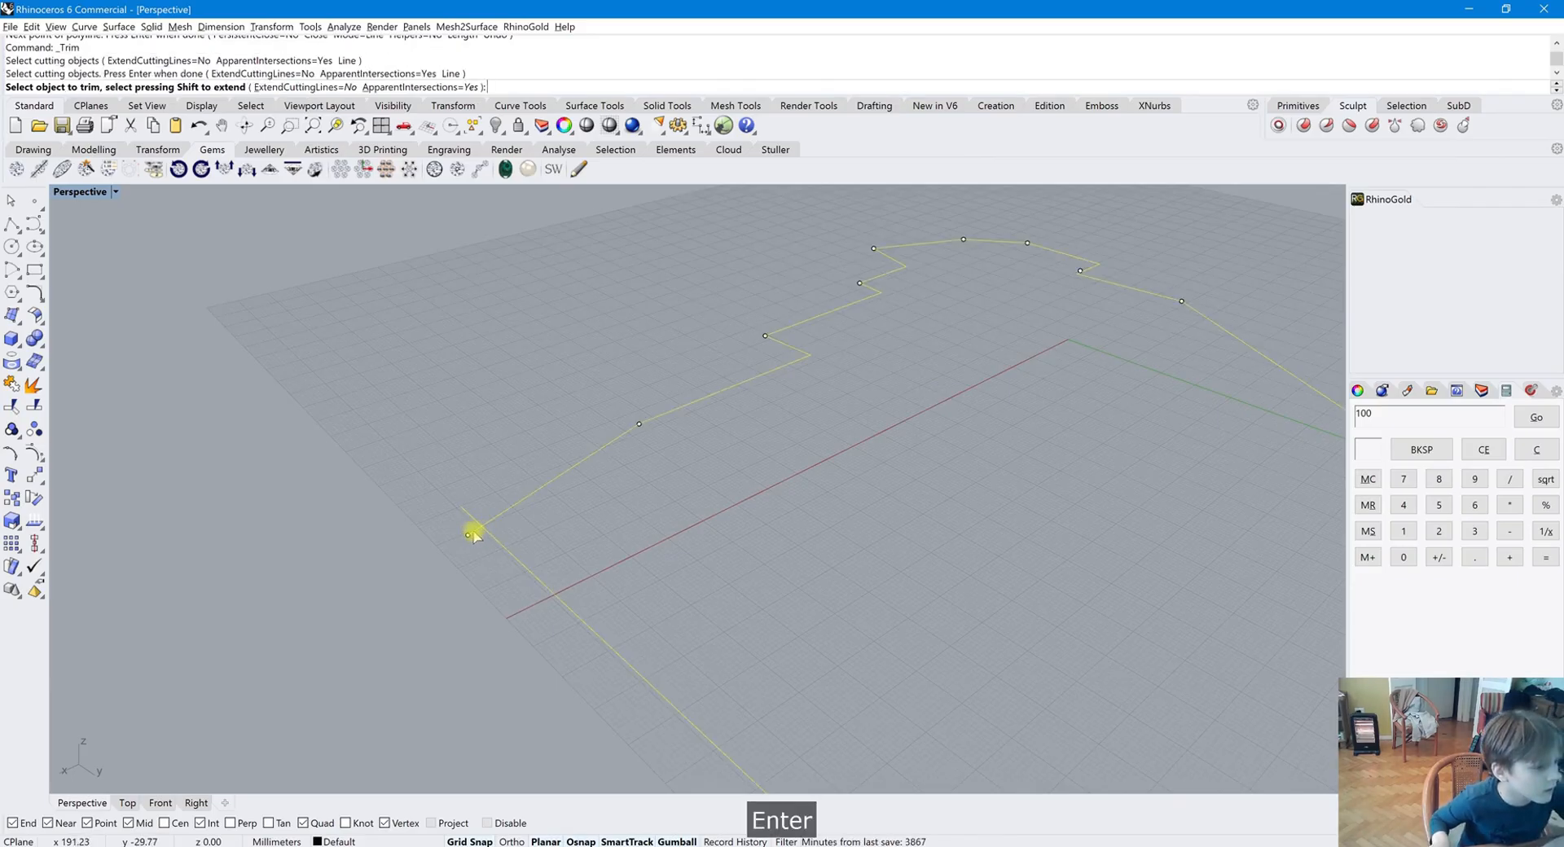
click(471, 522)
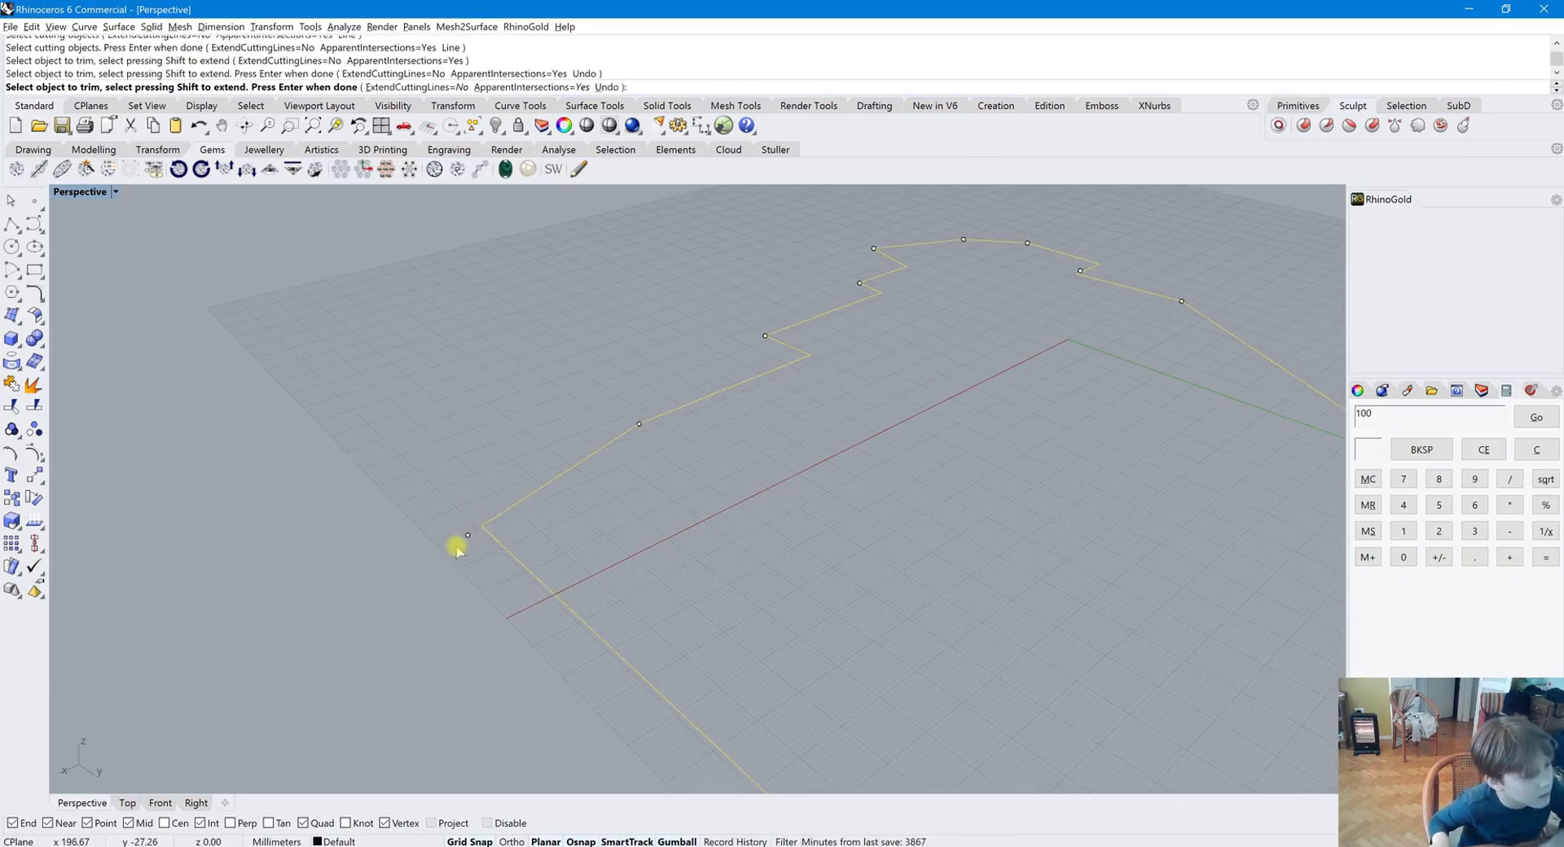
key(Escape)
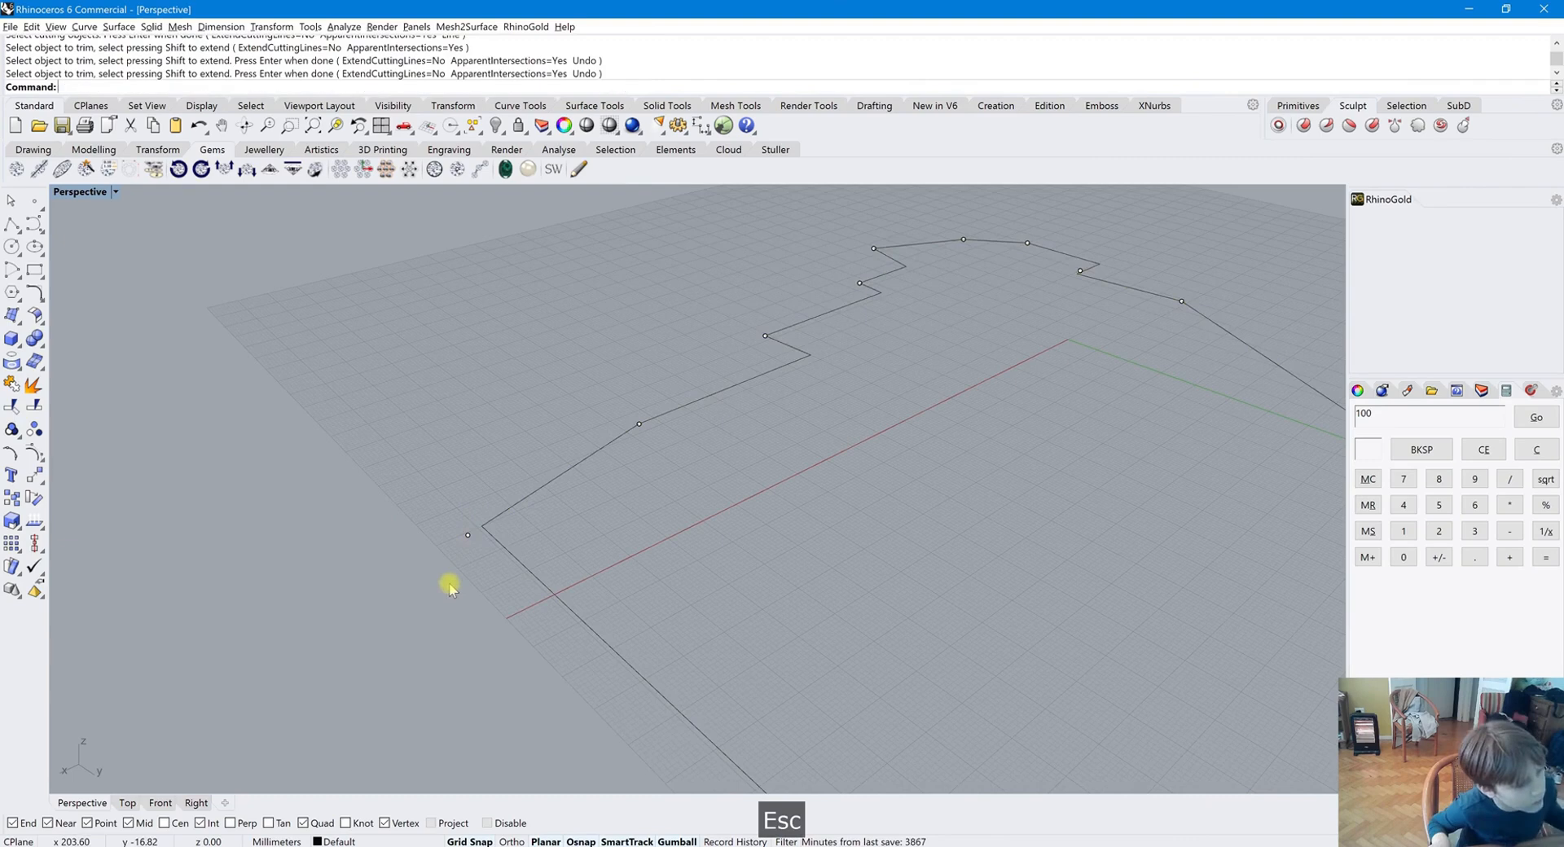
Drag the polyline's corner vertex below the grid to a new position
click(476, 530)
drag(478, 527, 482, 522)
scroll(590, 531, down, 3)
click(756, 725)
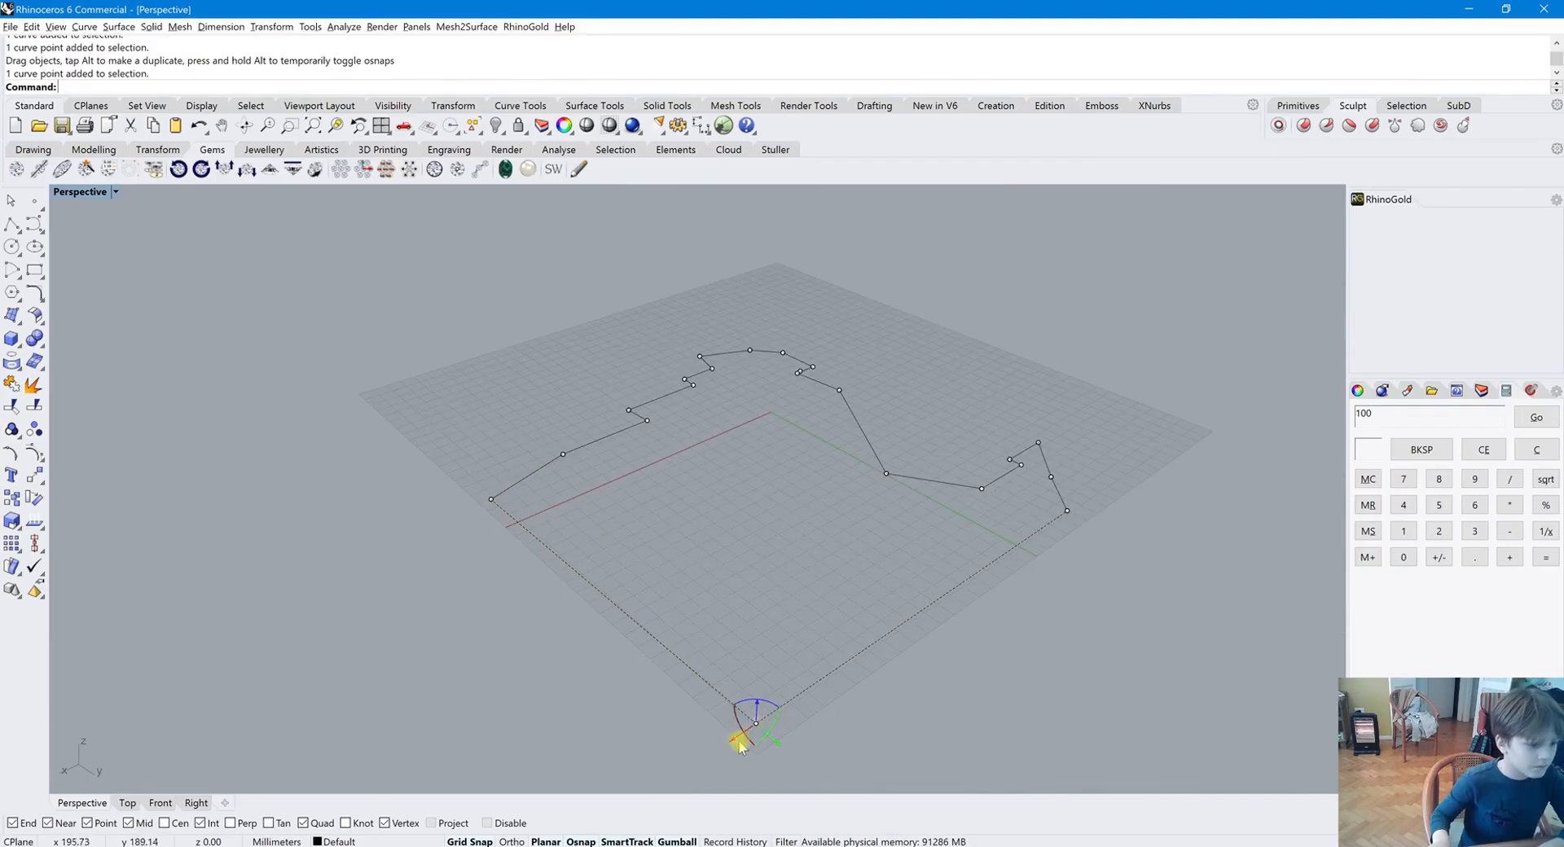
drag(737, 735, 744, 766)
right_drag(820, 727, 897, 614)
Select everything in the scene and delete it
key(ctrl+a)
key(Delete)
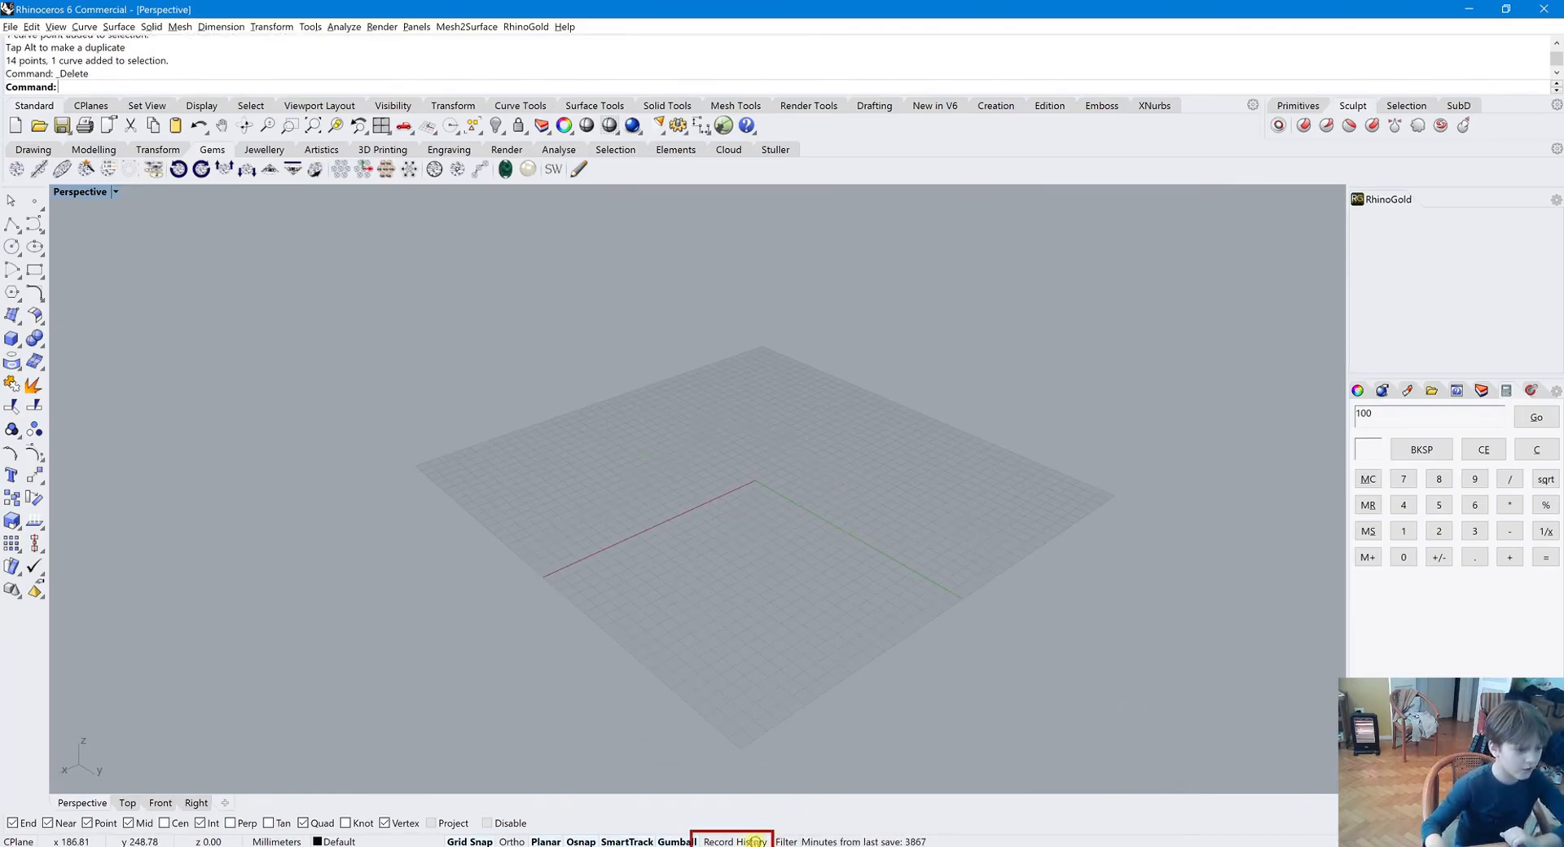
Draw a closed six-point polyline across the grid, ending back at its start point
click(11, 221)
click(664, 471)
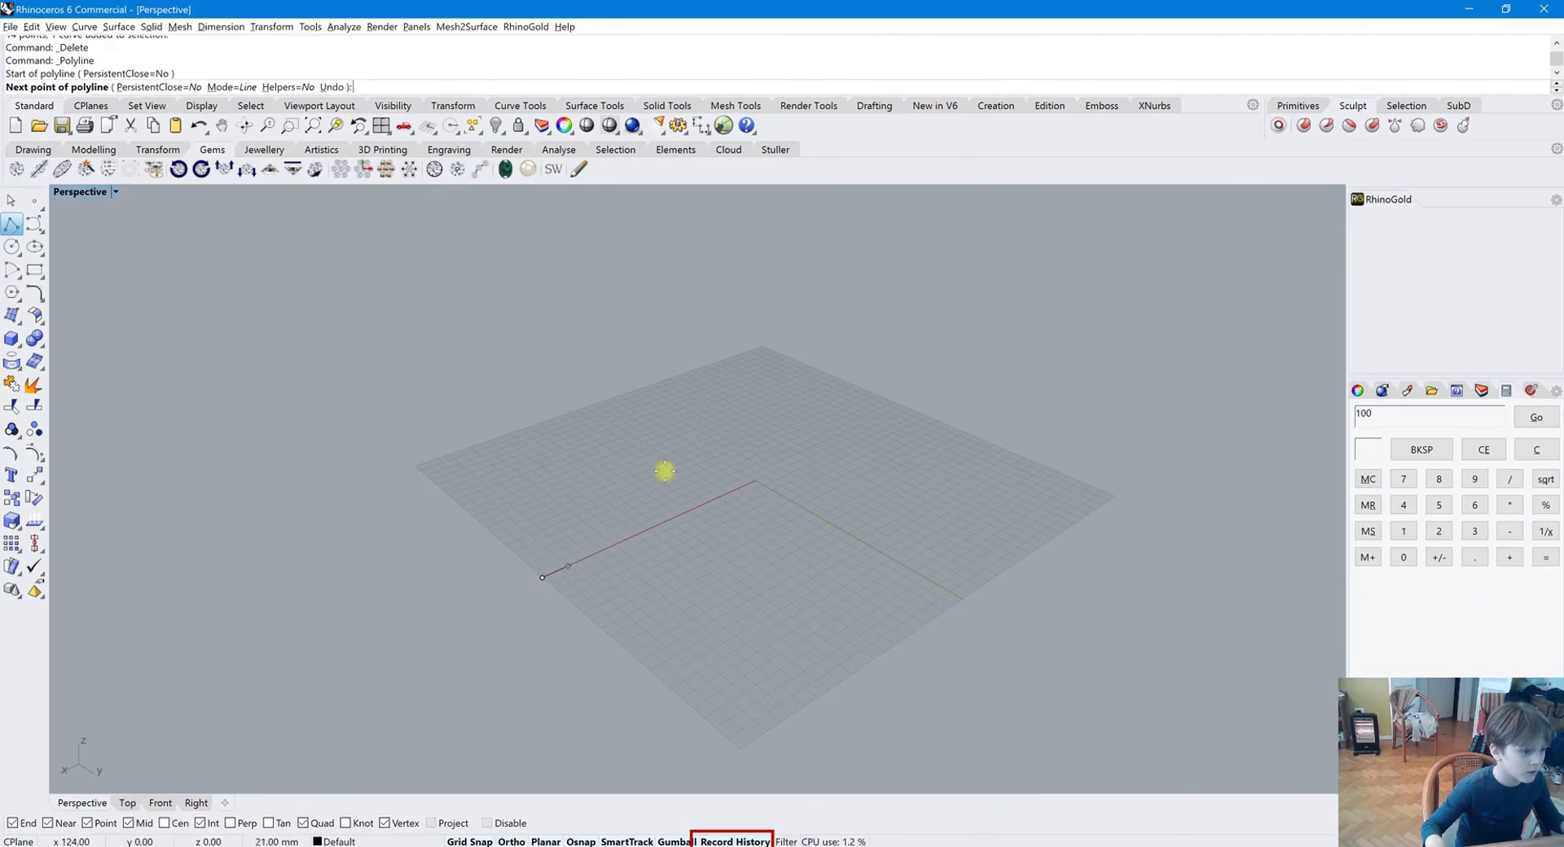
click(758, 482)
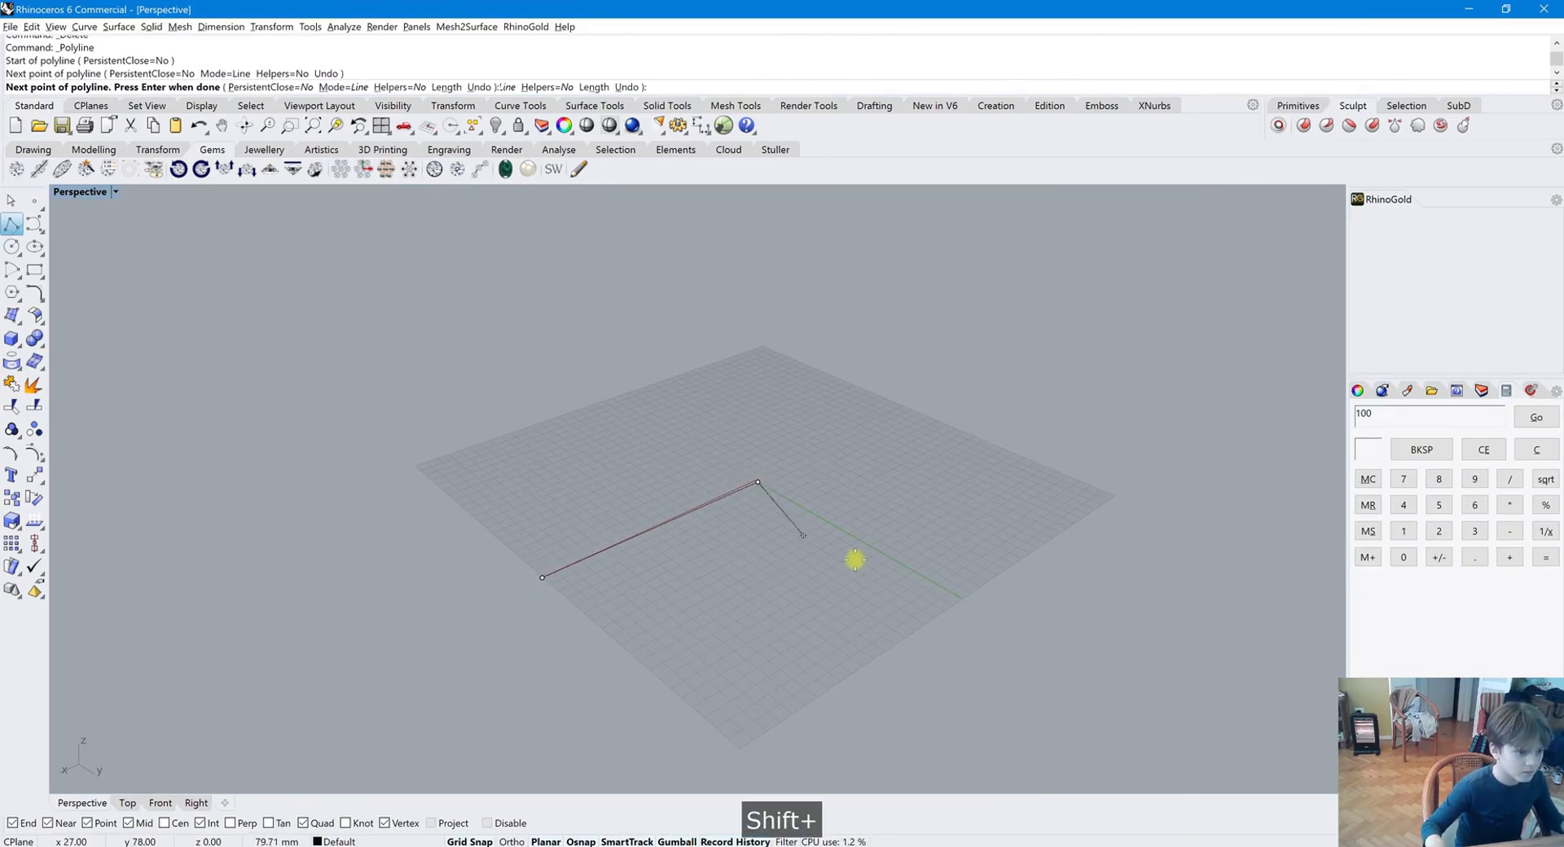
shift+click(959, 595)
click(886, 400)
click(573, 435)
click(440, 481)
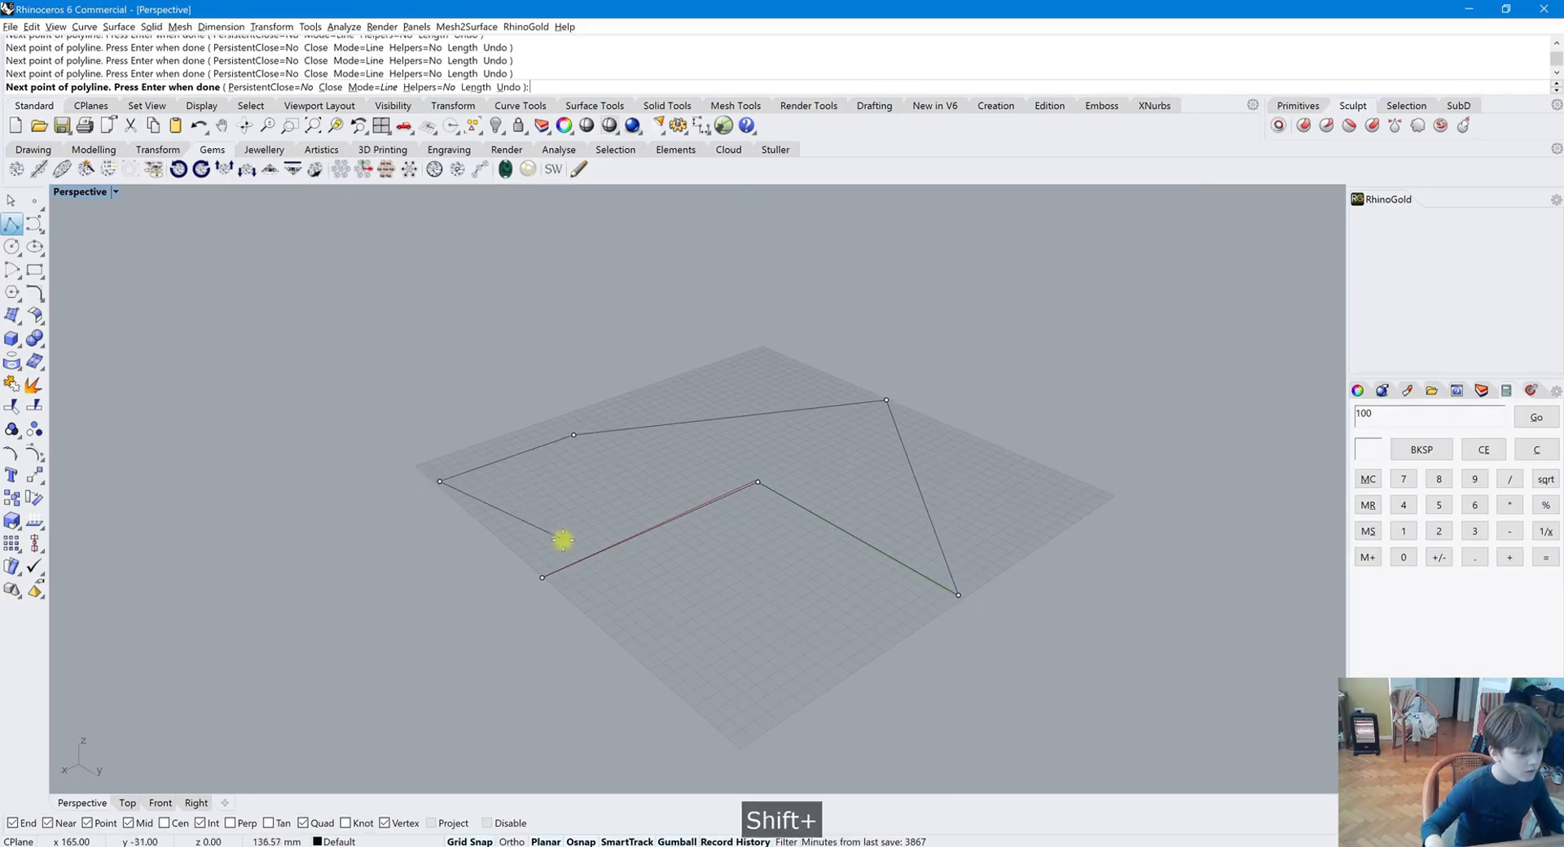
shift+click(540, 580)
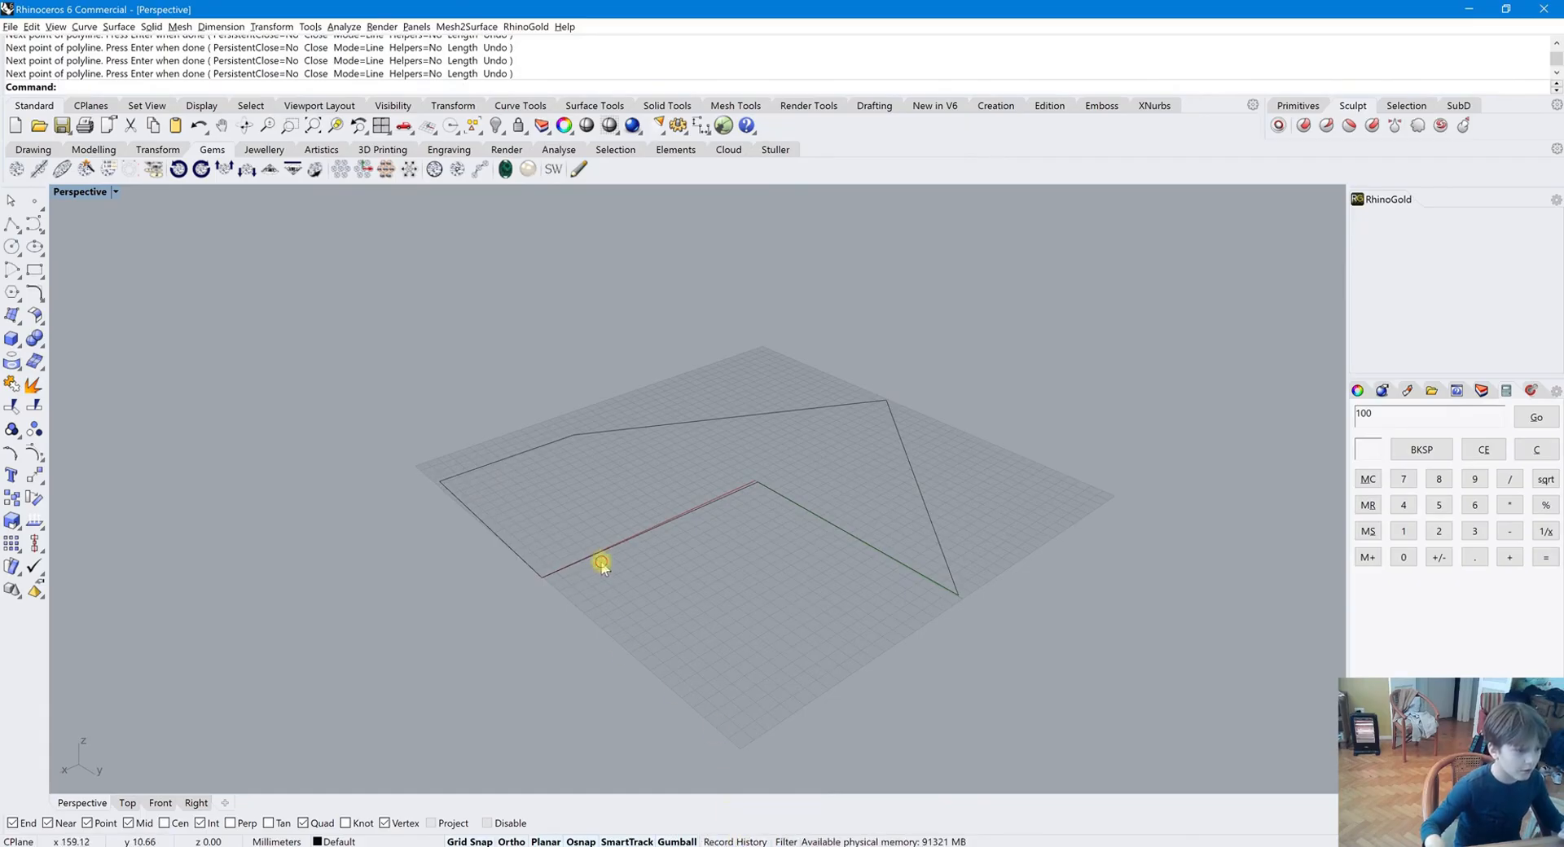
Turn on Record History and extrude the closed polyline into a solid about 151 mm tall
click(742, 841)
click(835, 785)
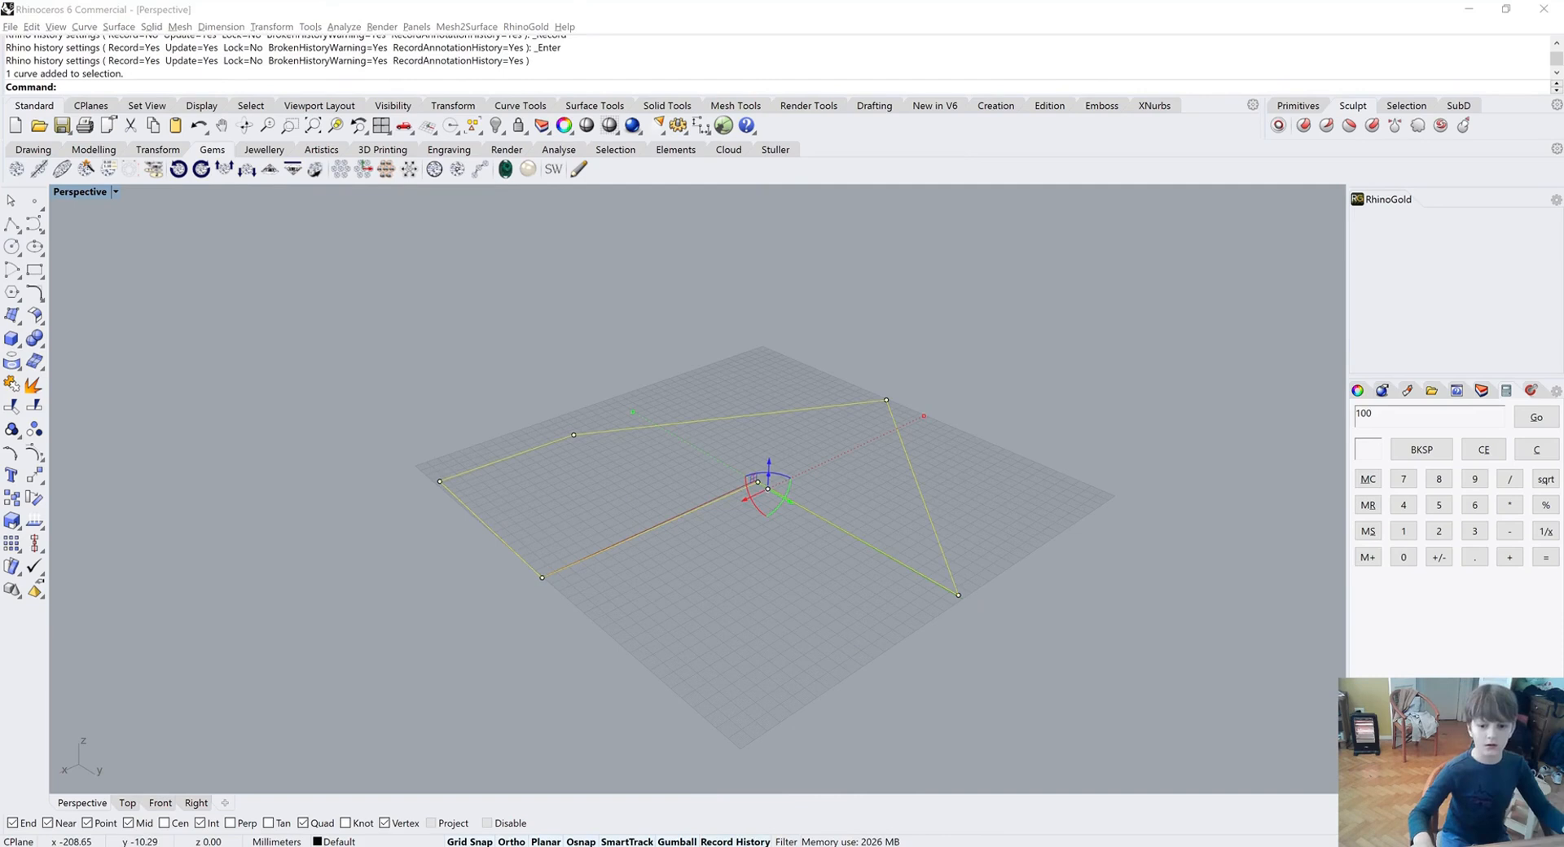
right_drag(856, 478, 848, 461)
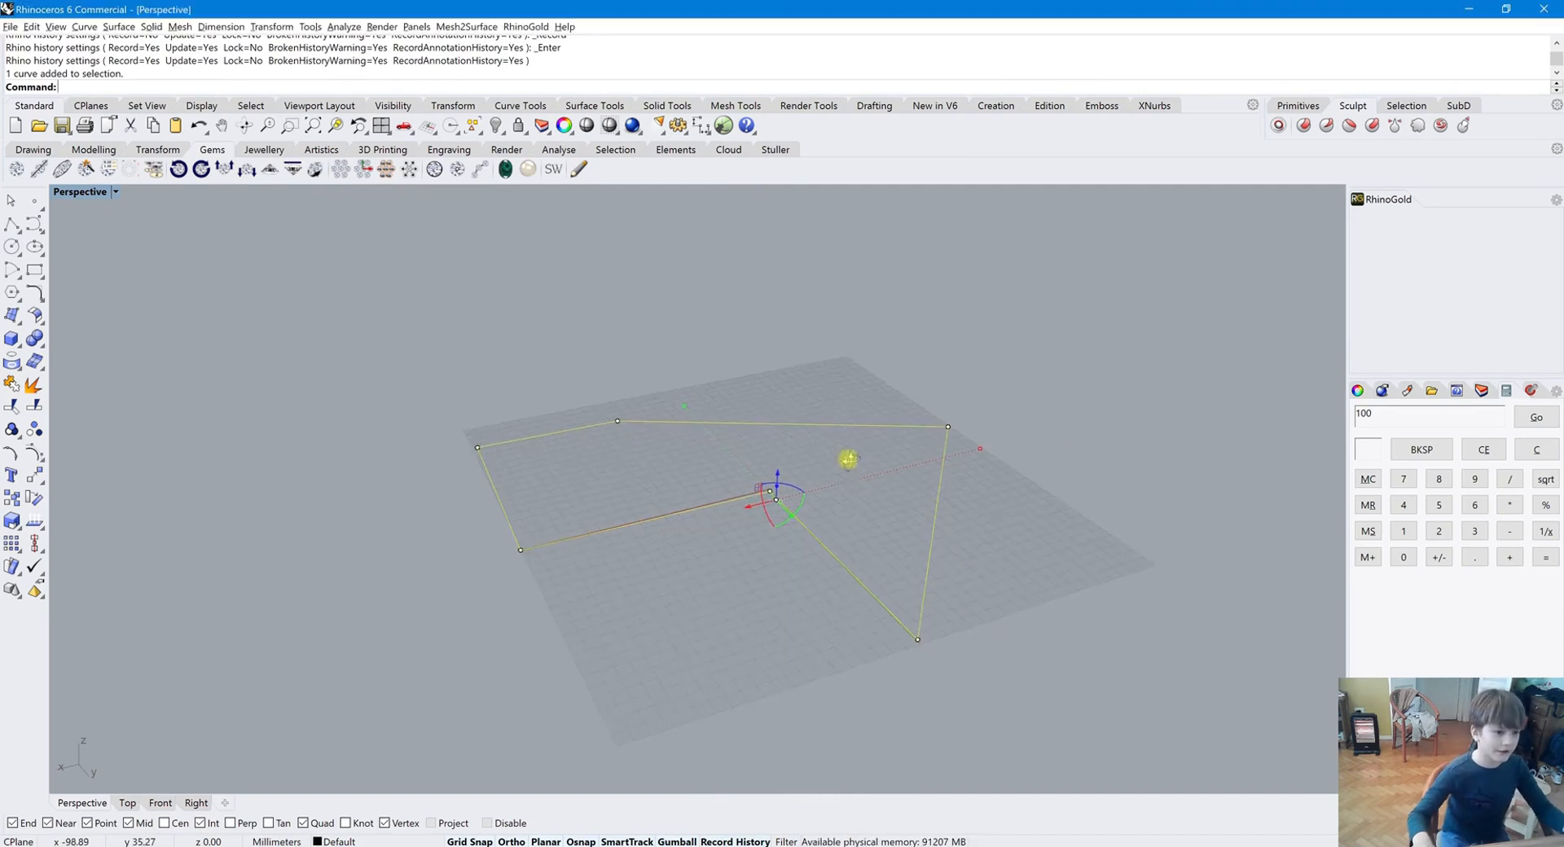
click(10, 336)
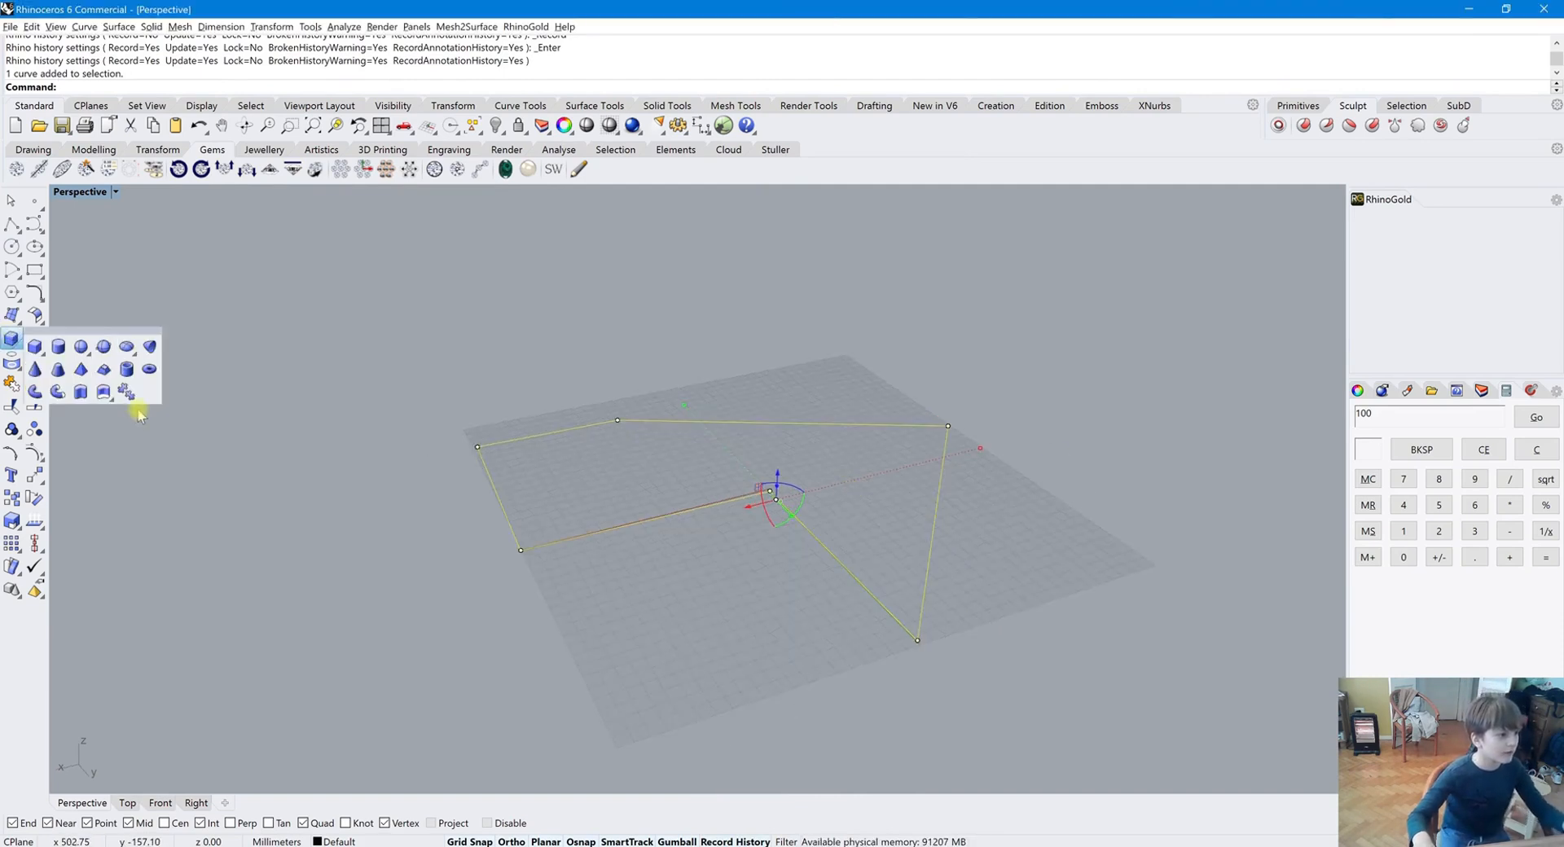
click(63, 394)
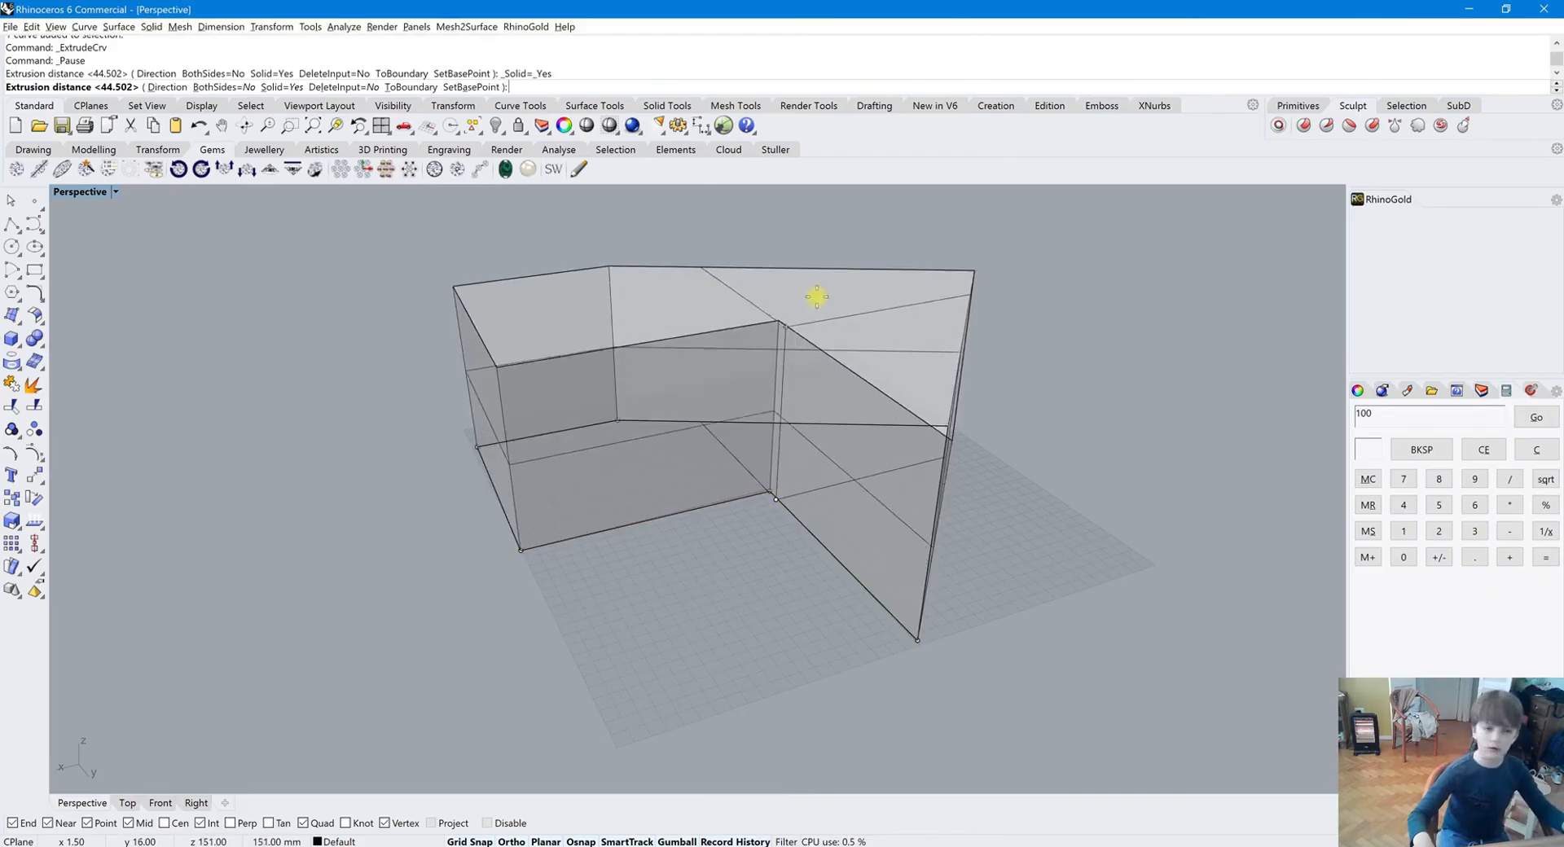
click(813, 298)
Drag a corner vertex of the base polyline outward so the history-linked extrusion reshapes, undoing the first try
click(785, 612)
click(904, 639)
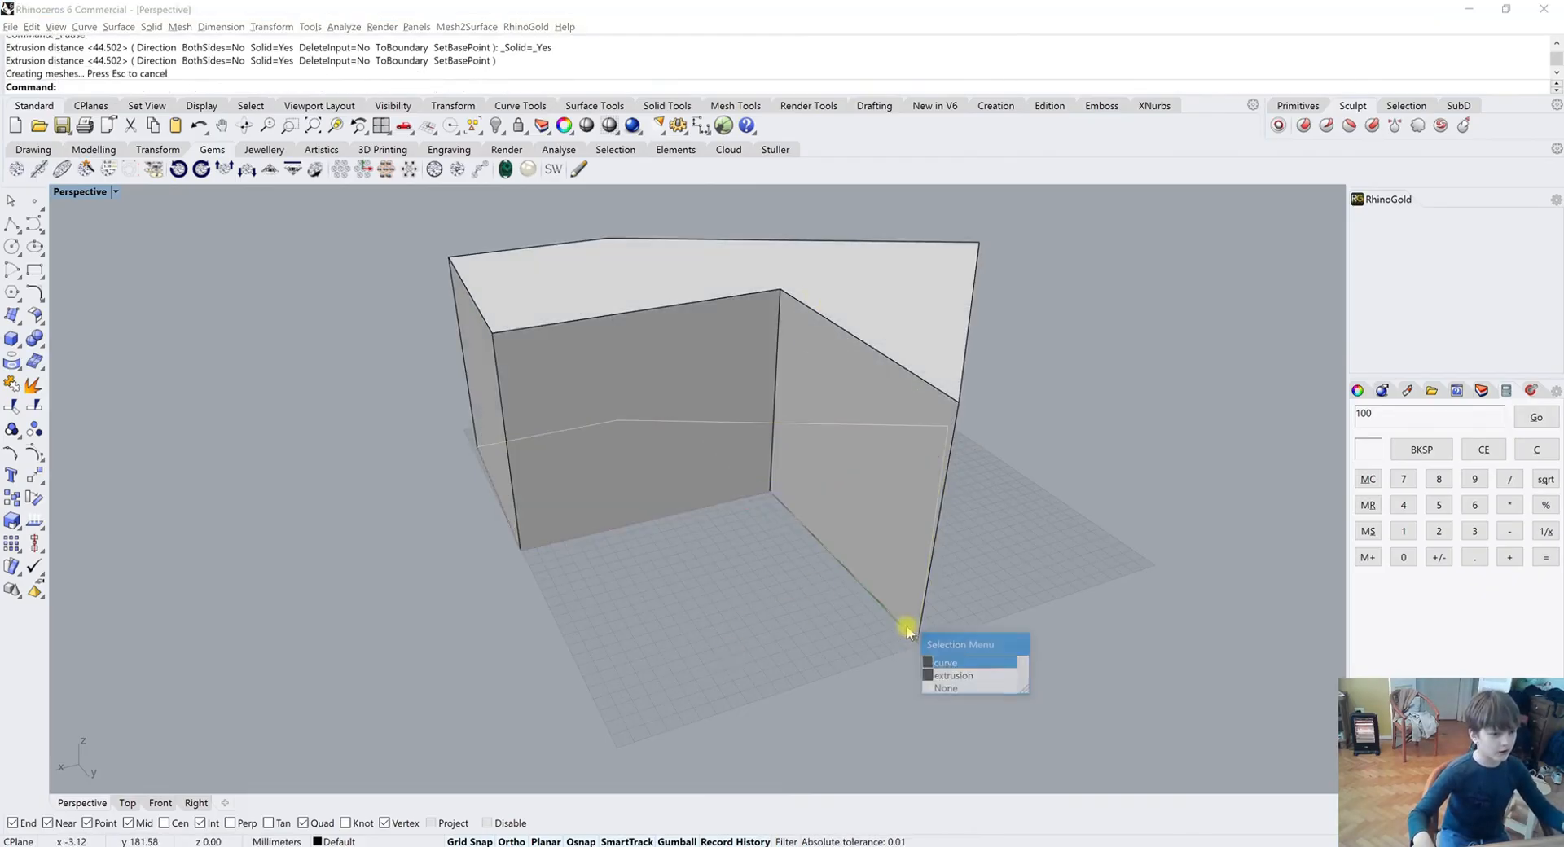
click(961, 664)
drag(915, 641, 802, 646)
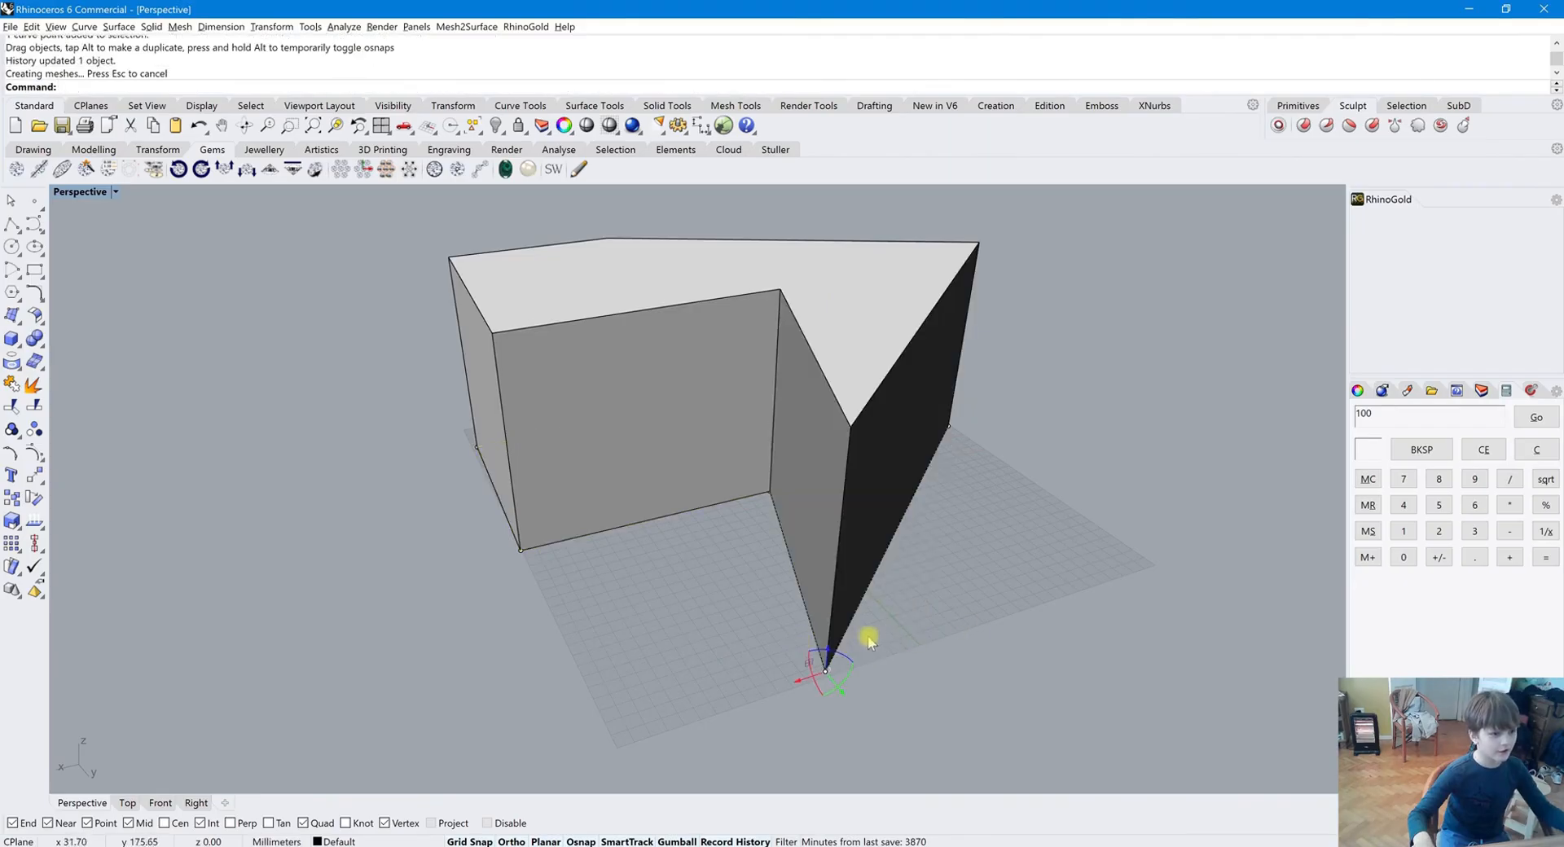
key(ctrl+z)
drag(891, 631, 500, 760)
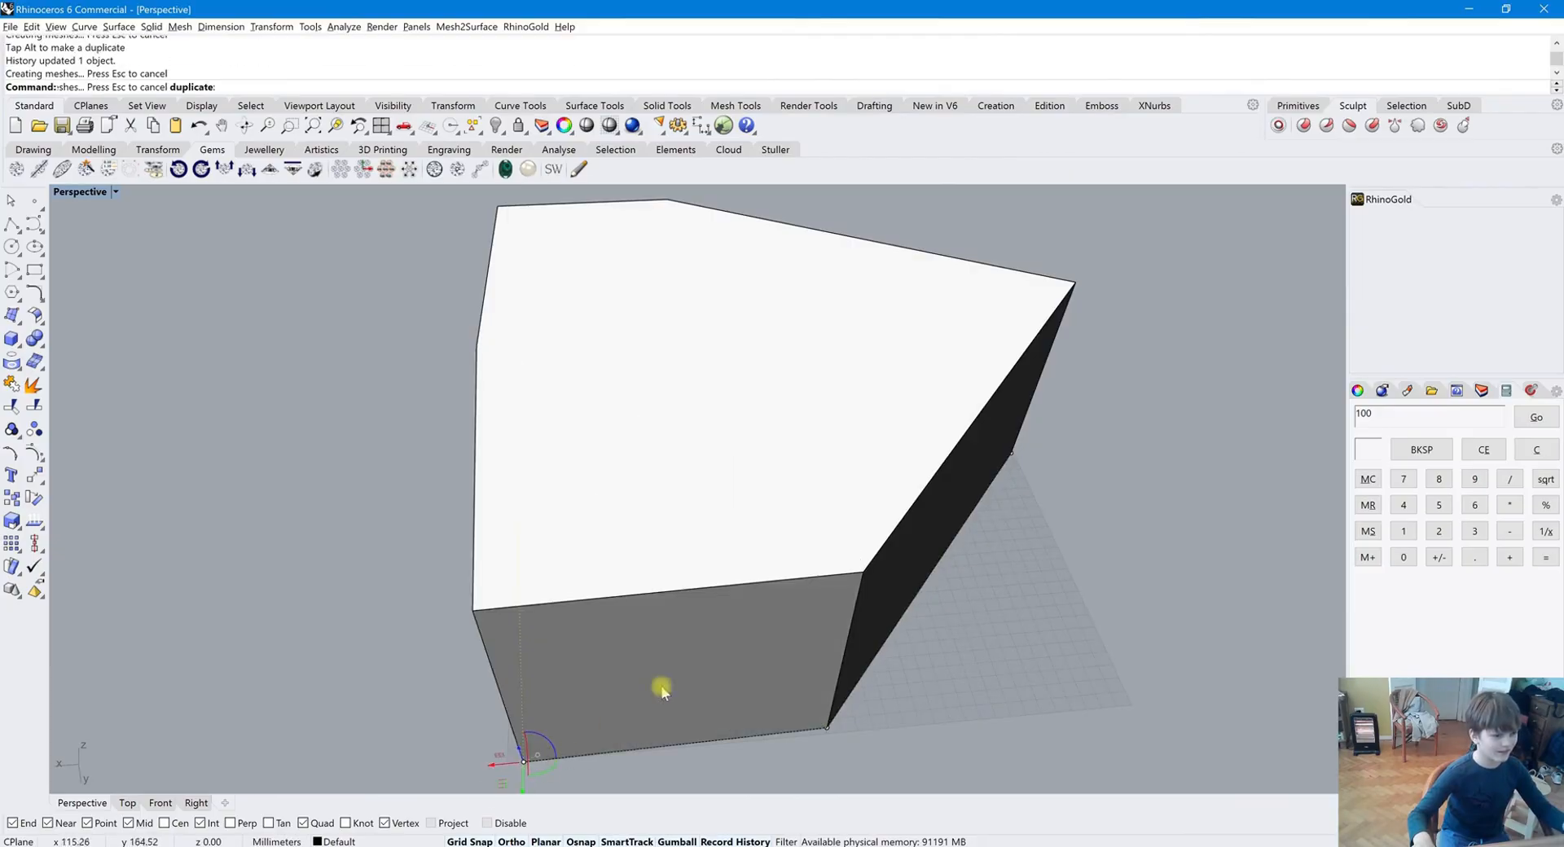
right_drag(904, 587, 1130, 584)
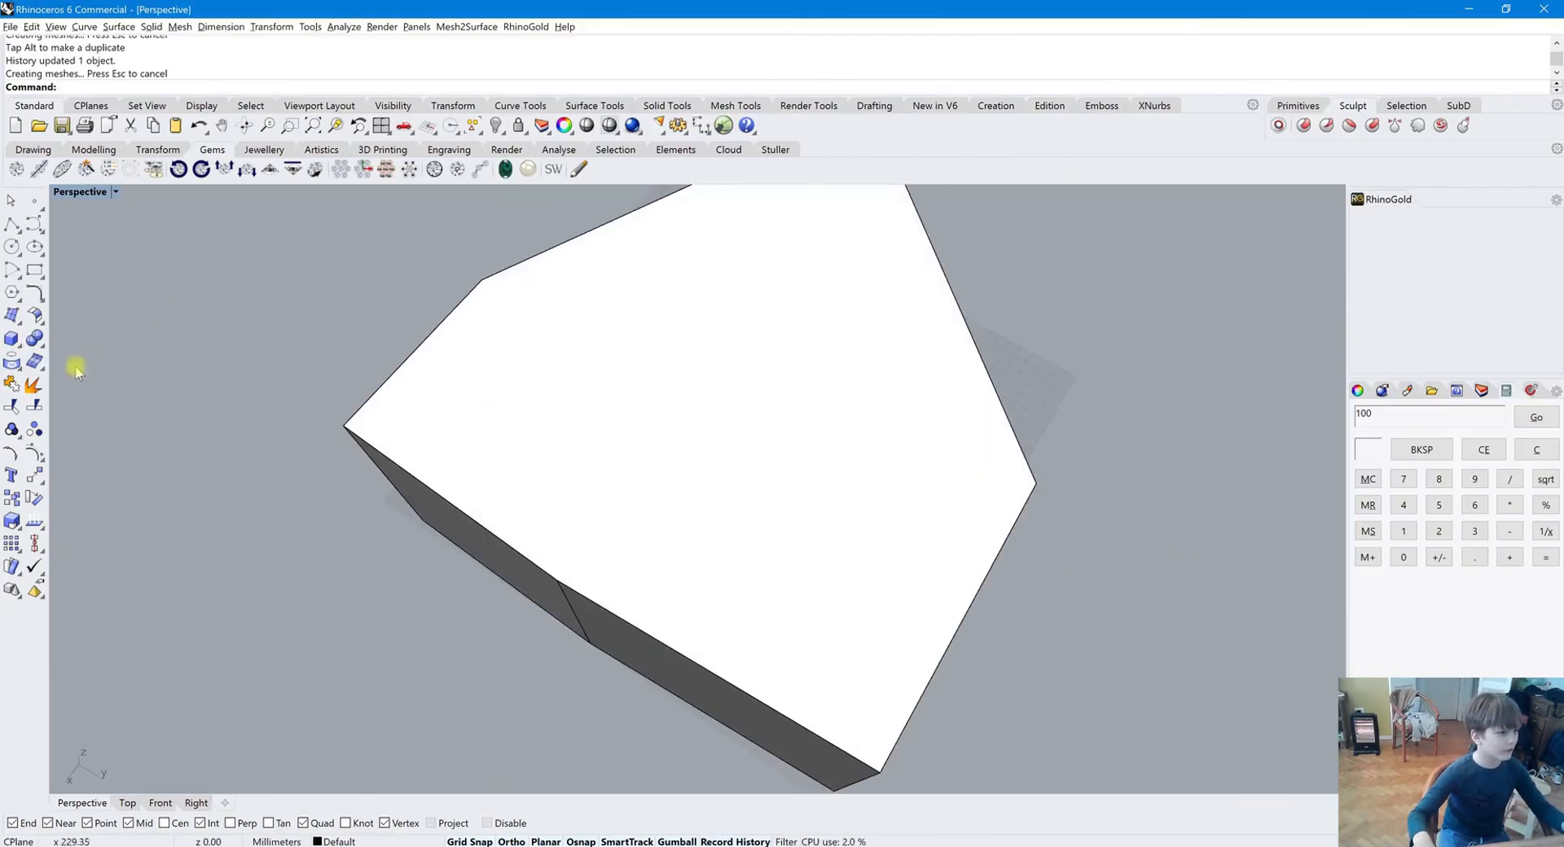
Draw a circle over the solid's top face and move it up above the solid
click(11, 245)
click(739, 404)
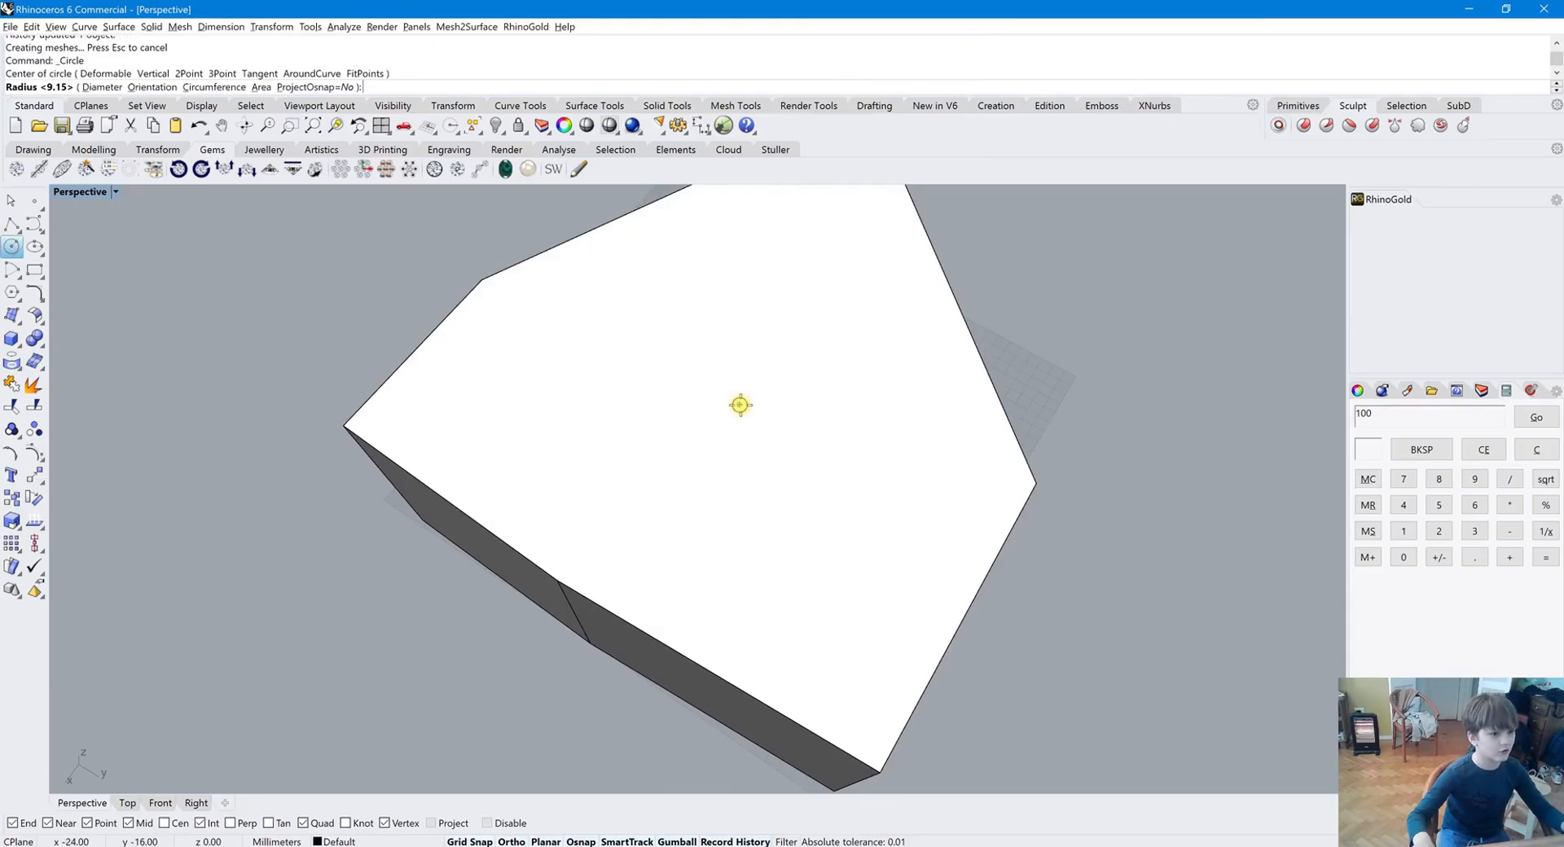
click(947, 373)
right_drag(887, 428, 901, 236)
click(766, 487)
right_drag(797, 534, 729, 412)
drag(732, 415, 802, 473)
mouse_move(803, 473)
right_down()
mouse_move(872, 570)
mouse_move(826, 476)
right_up()
drag(826, 477, 826, 203)
right_click(894, 308)
key(Escape)
right_drag(904, 310, 989, 375)
click(973, 433)
right_drag(972, 433, 905, 475)
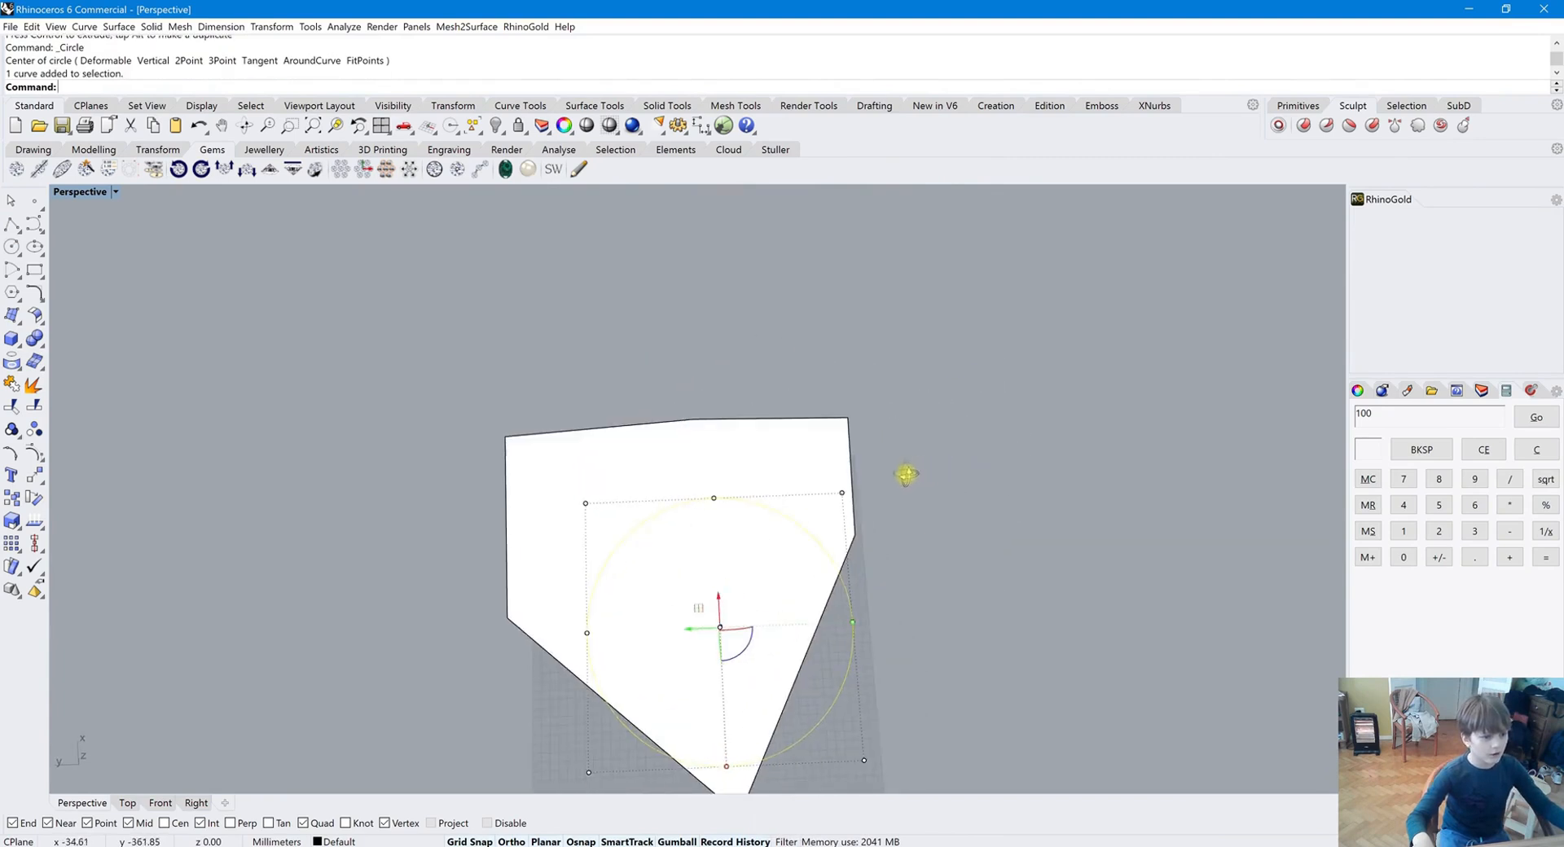
drag(710, 621, 671, 544)
right_drag(955, 585, 1064, 527)
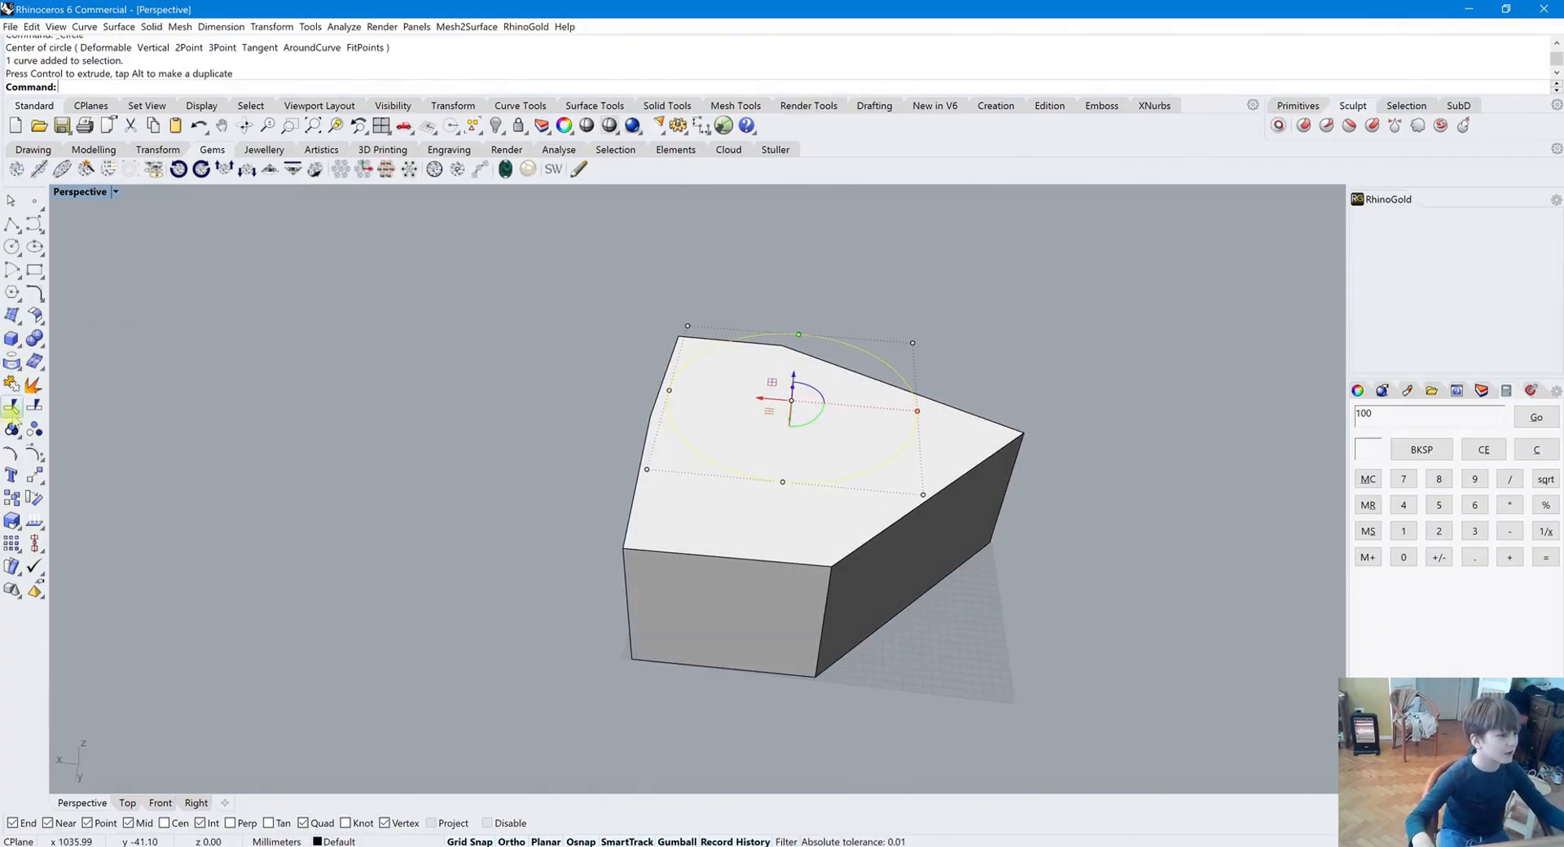
Project the circle vertically onto the solid
click(10, 362)
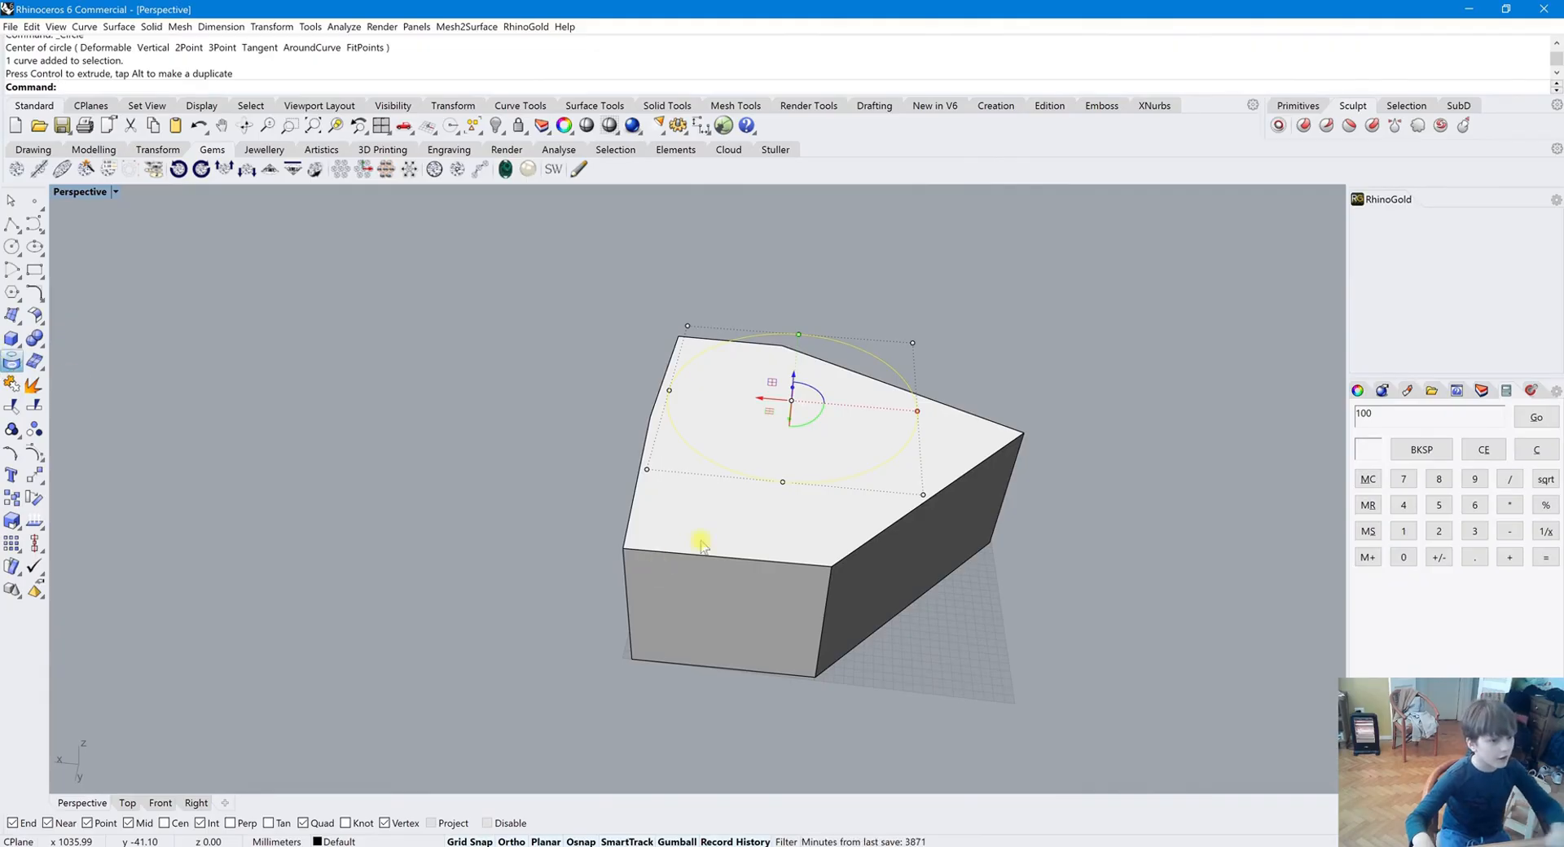
click(698, 540)
key(Return)
right_drag(750, 552, 754, 467)
click(770, 346)
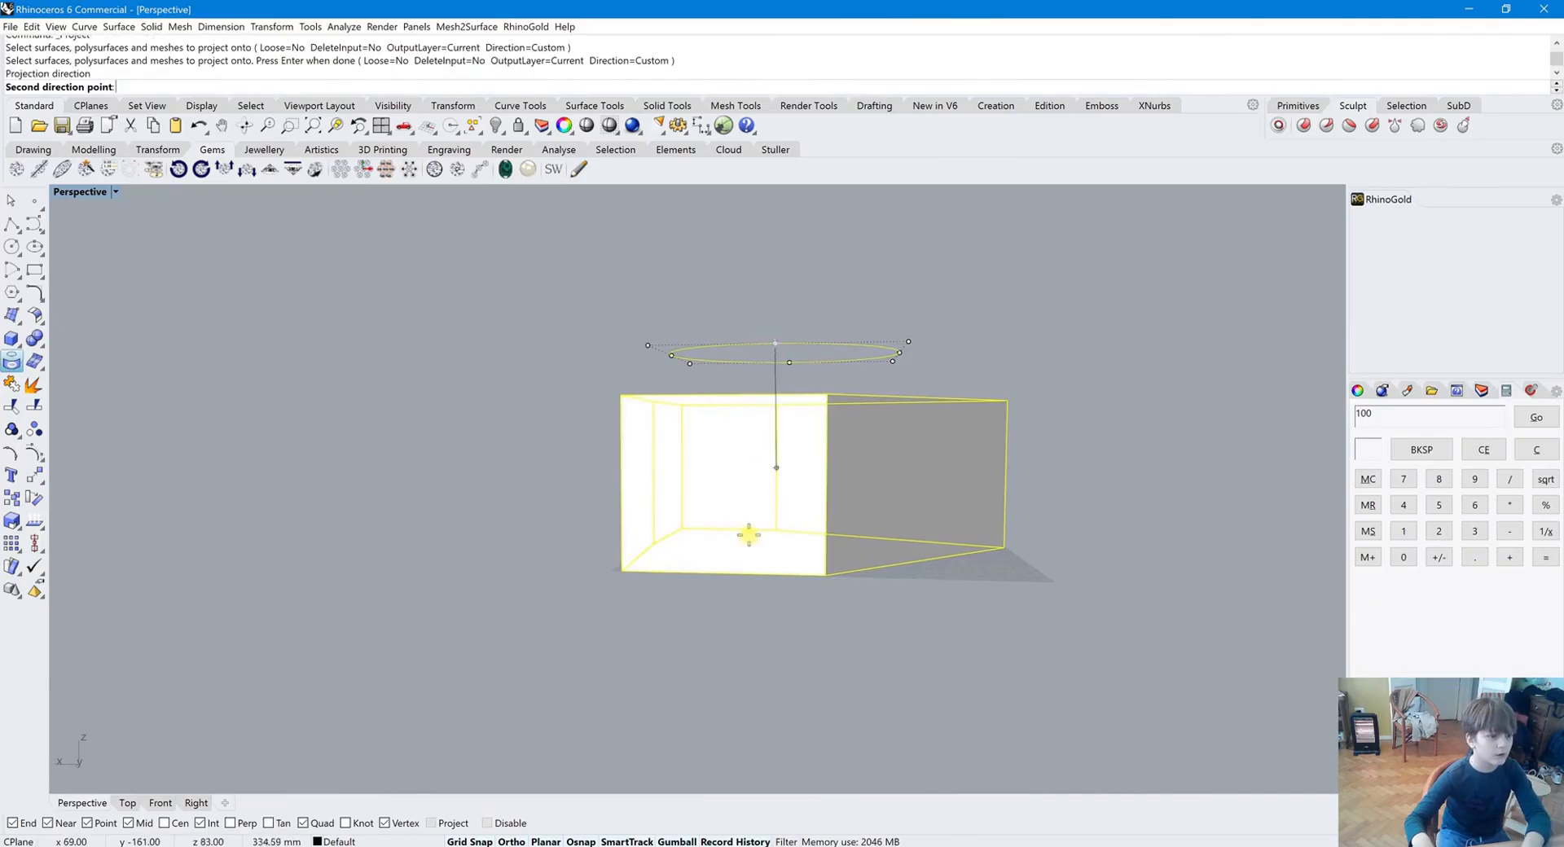
click(776, 501)
right_drag(781, 503, 675, 465)
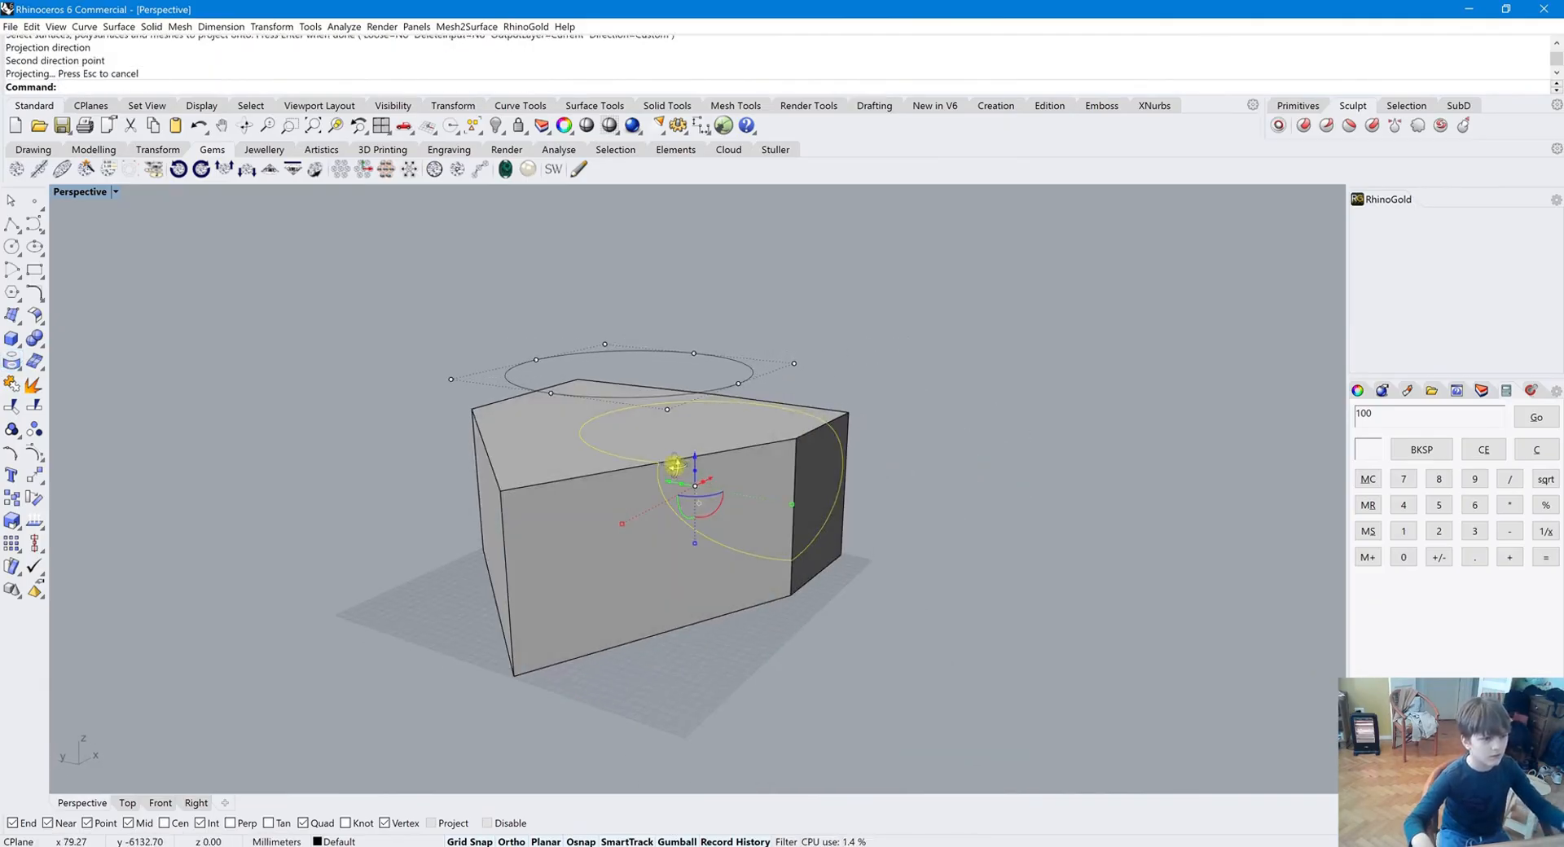
Try to delete the original circle floating above the solid
click(719, 346)
key(Delete)
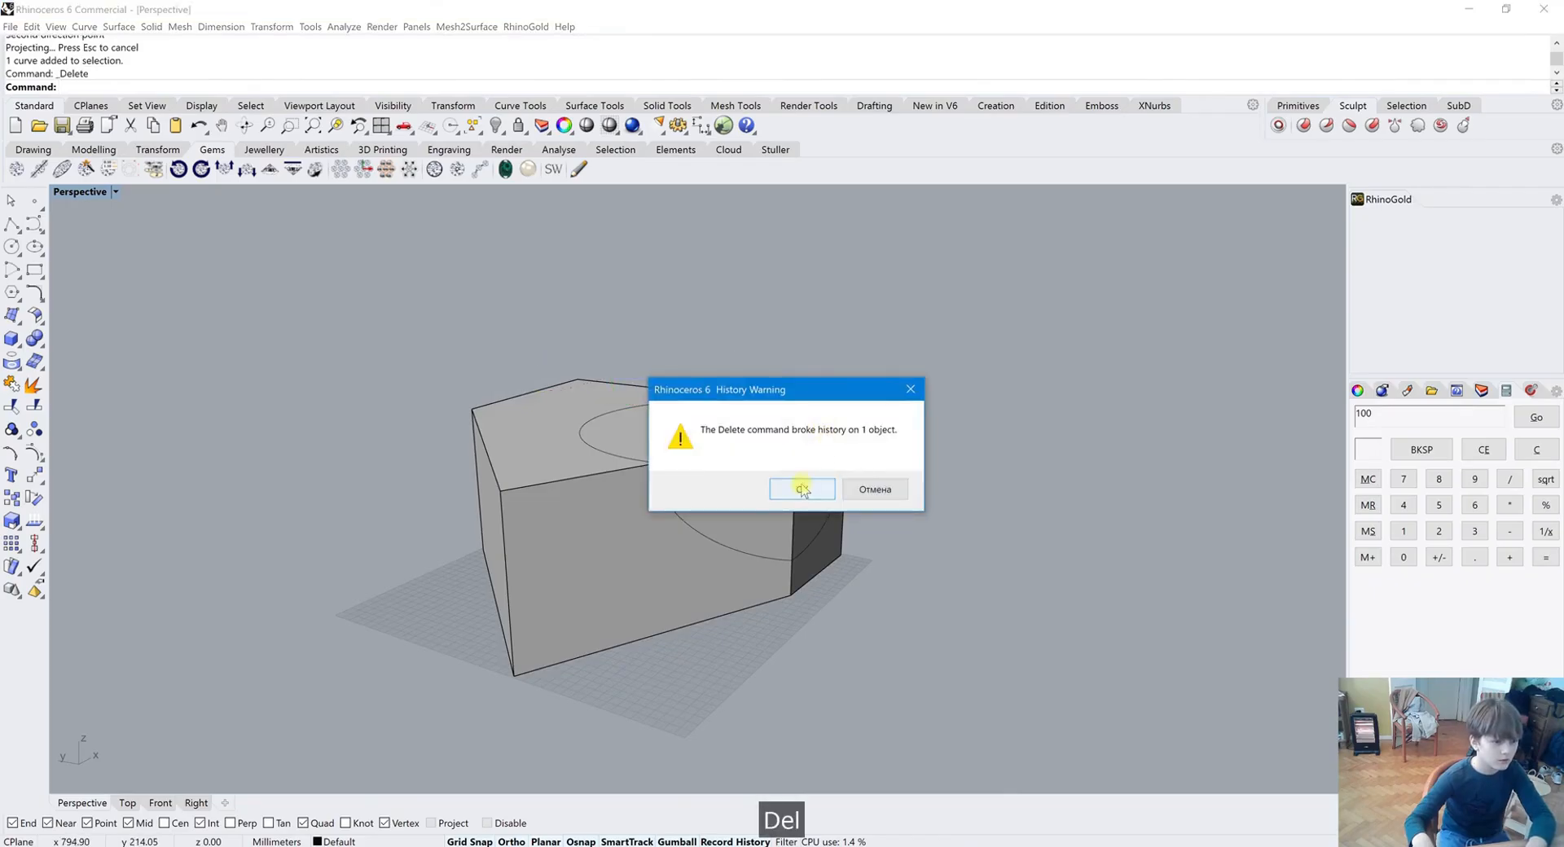
click(876, 490)
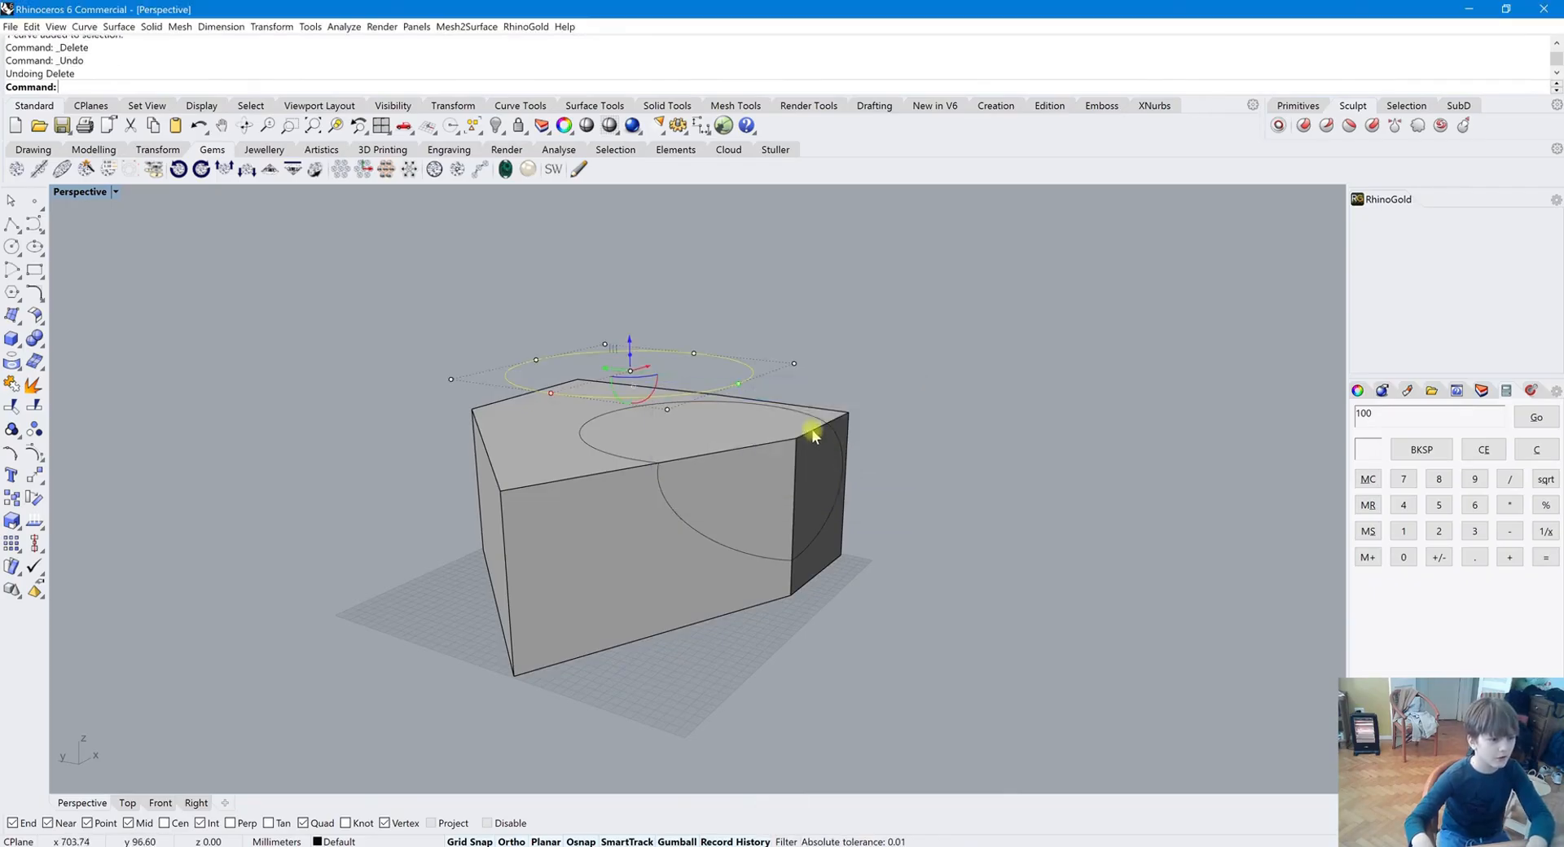
Trim away the solid's faces inside the projected circle curve
click(823, 426)
click(826, 424)
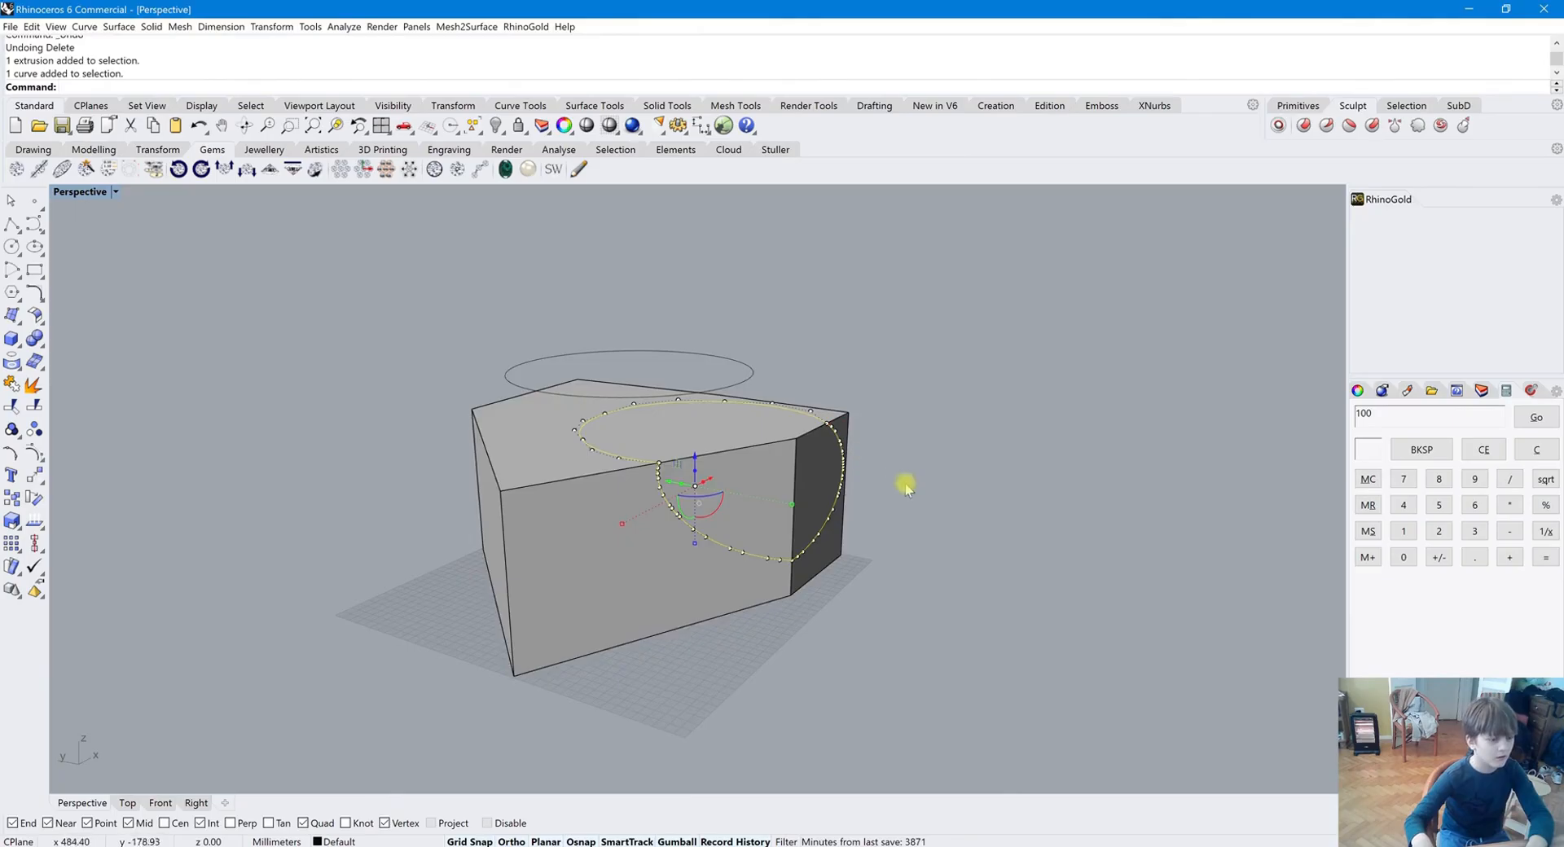
scroll(906, 487, up, 5)
click(799, 408)
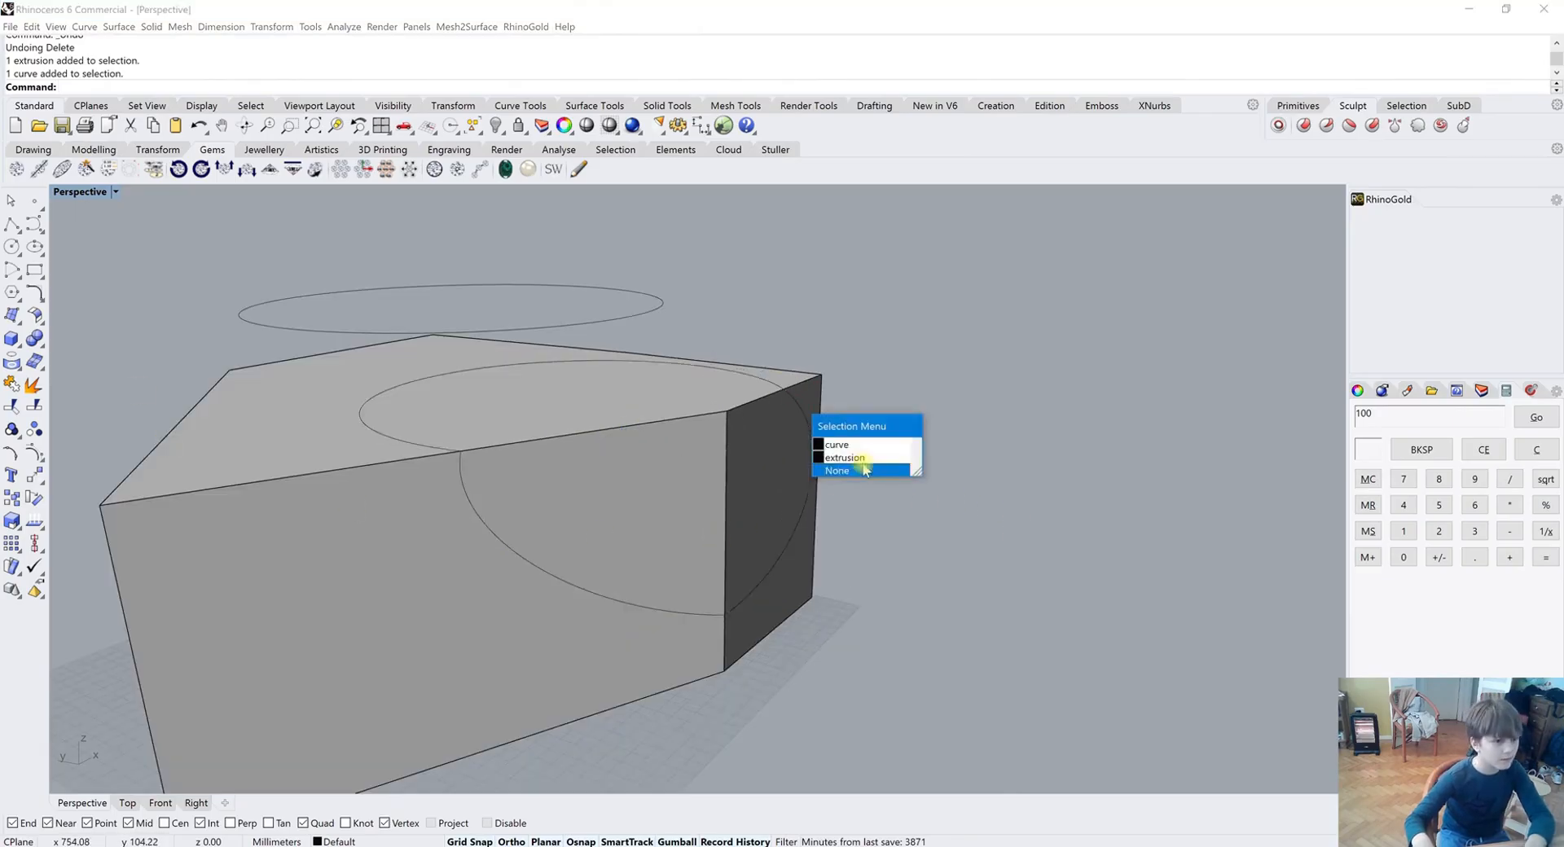
click(843, 446)
click(13, 427)
click(499, 496)
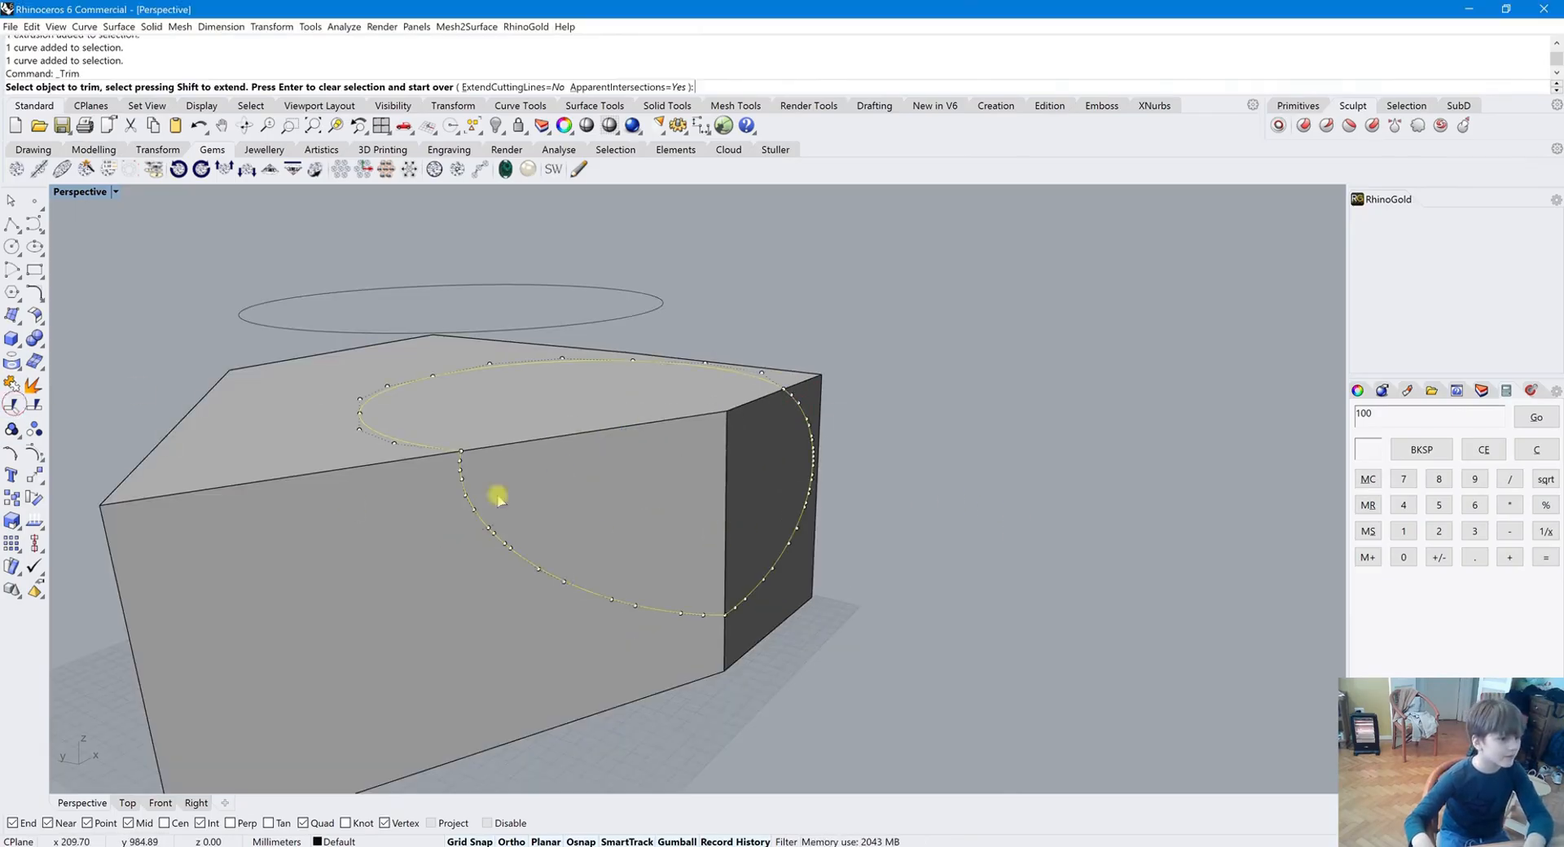
key(Return)
click(298, 564)
scroll(402, 687, down, 5)
click(401, 689)
click(412, 715)
drag(325, 703, 419, 715)
key(ctrl+z)
scroll(519, 484, up, 3)
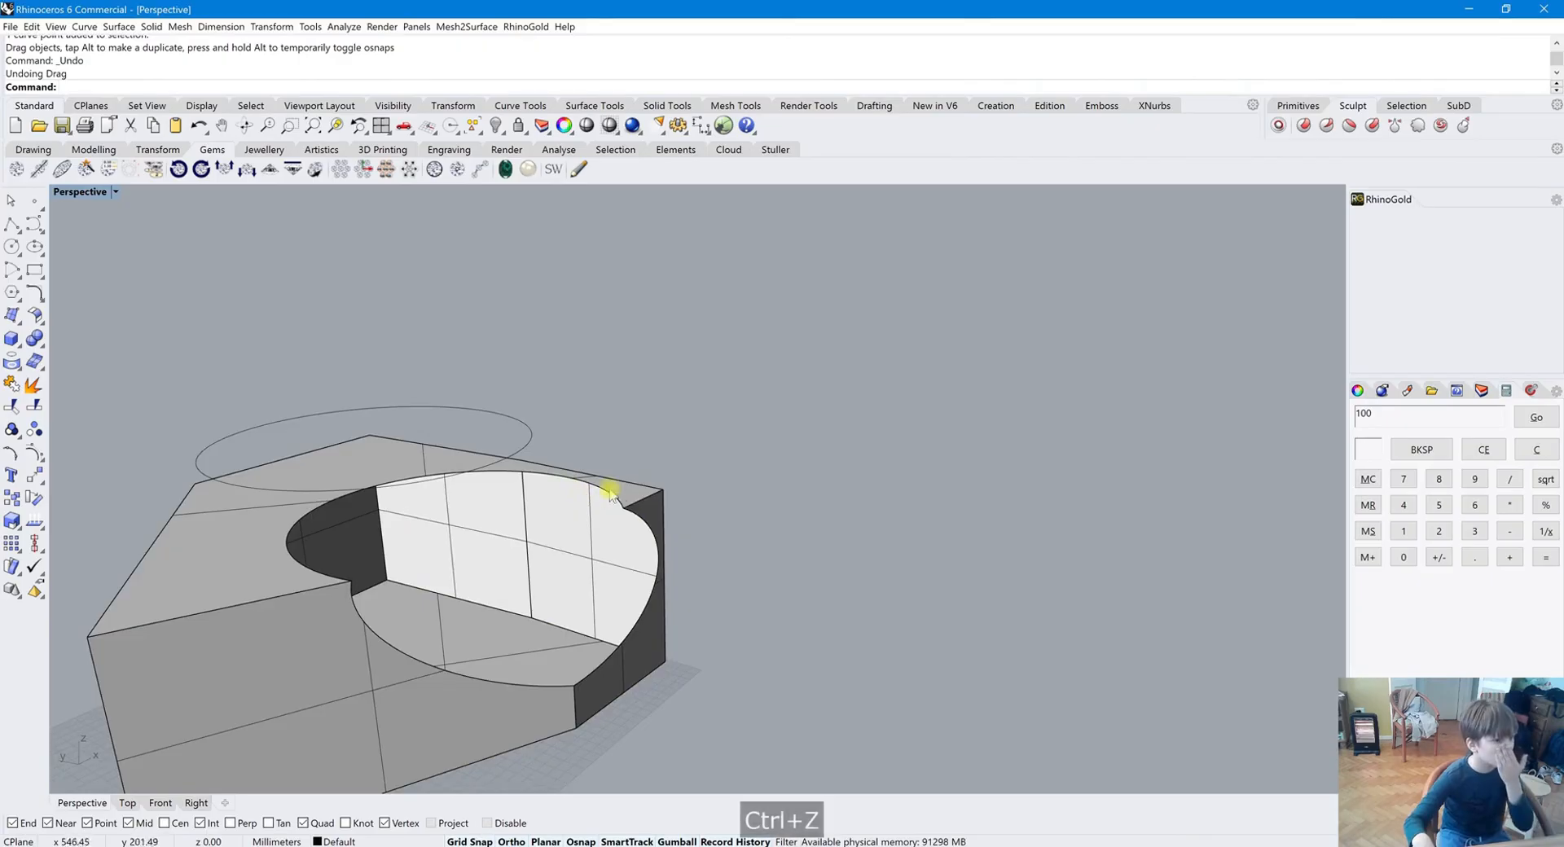
Fill the trimmed opening with a Patch surface built from its edge curve
click(652, 547)
click(668, 557)
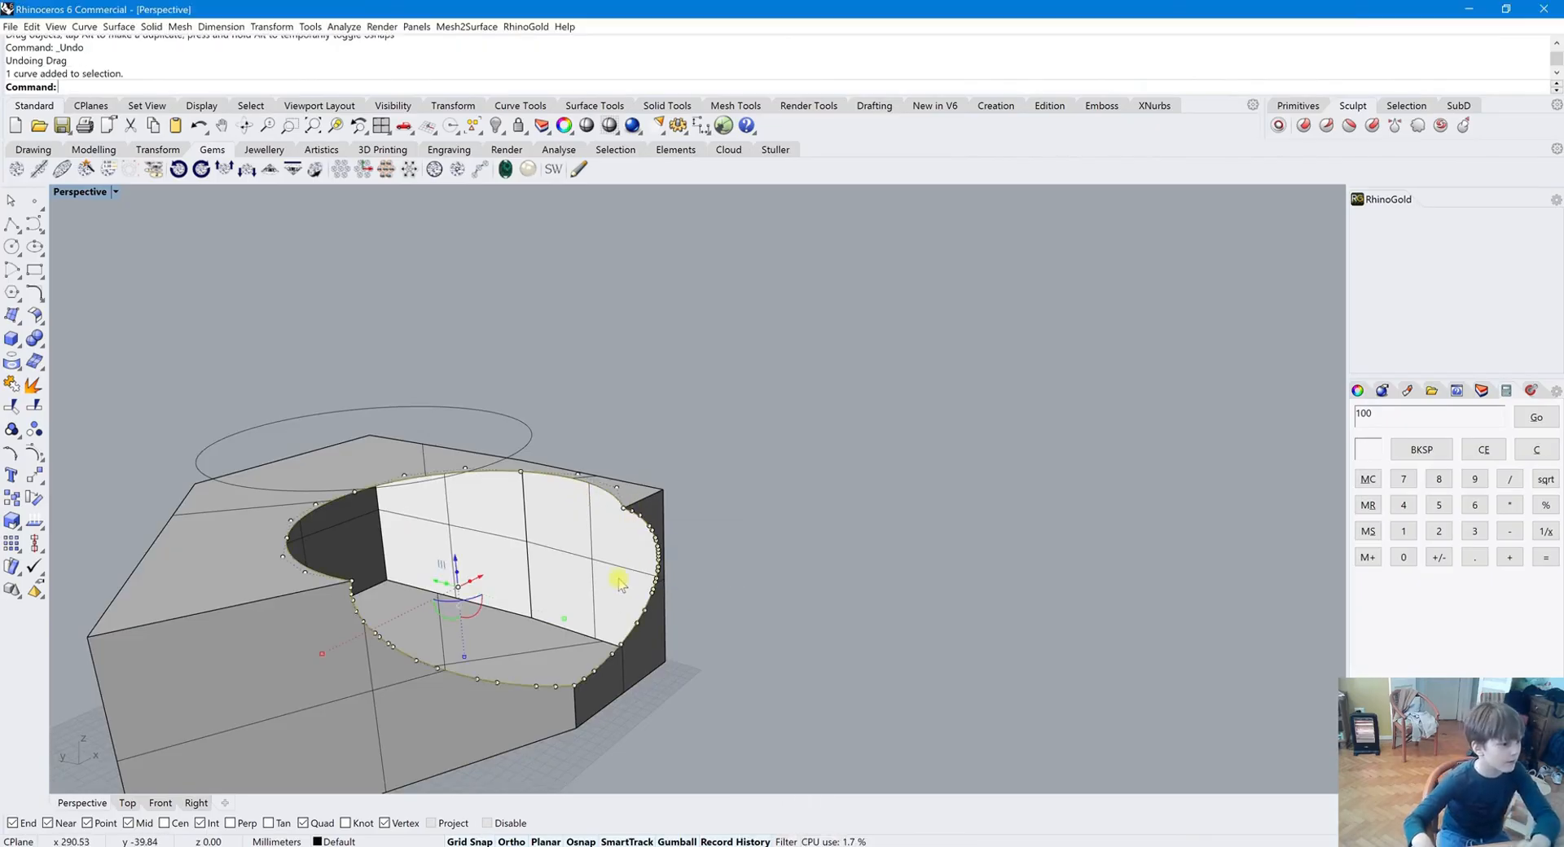
click(35, 315)
click(129, 325)
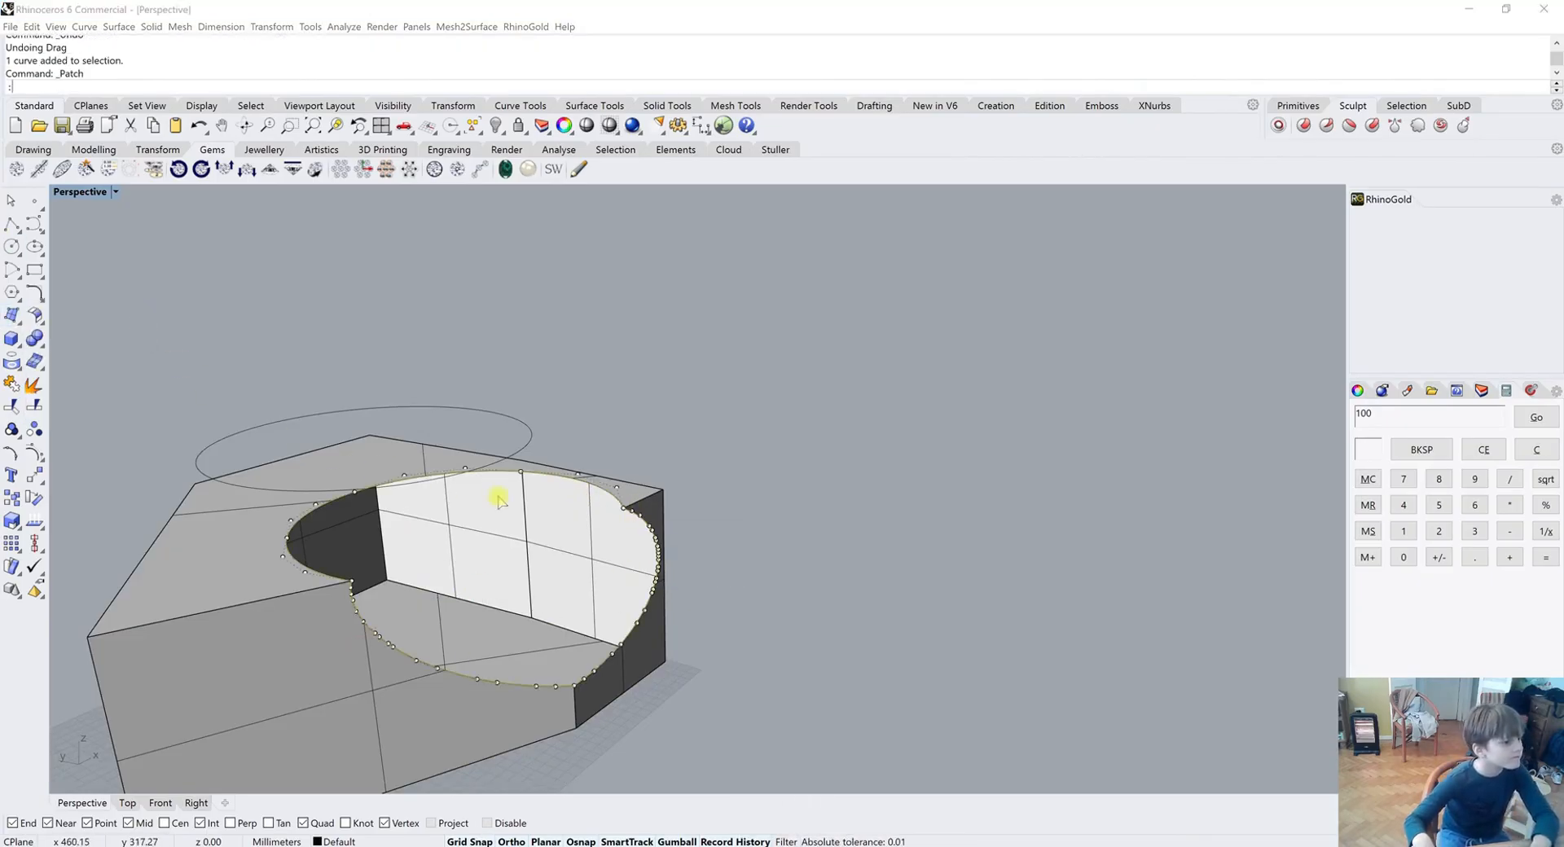
key(Return)
right_drag(775, 481, 733, 523)
Drag the floating circle's control points to test history updates, undoing each change
click(496, 459)
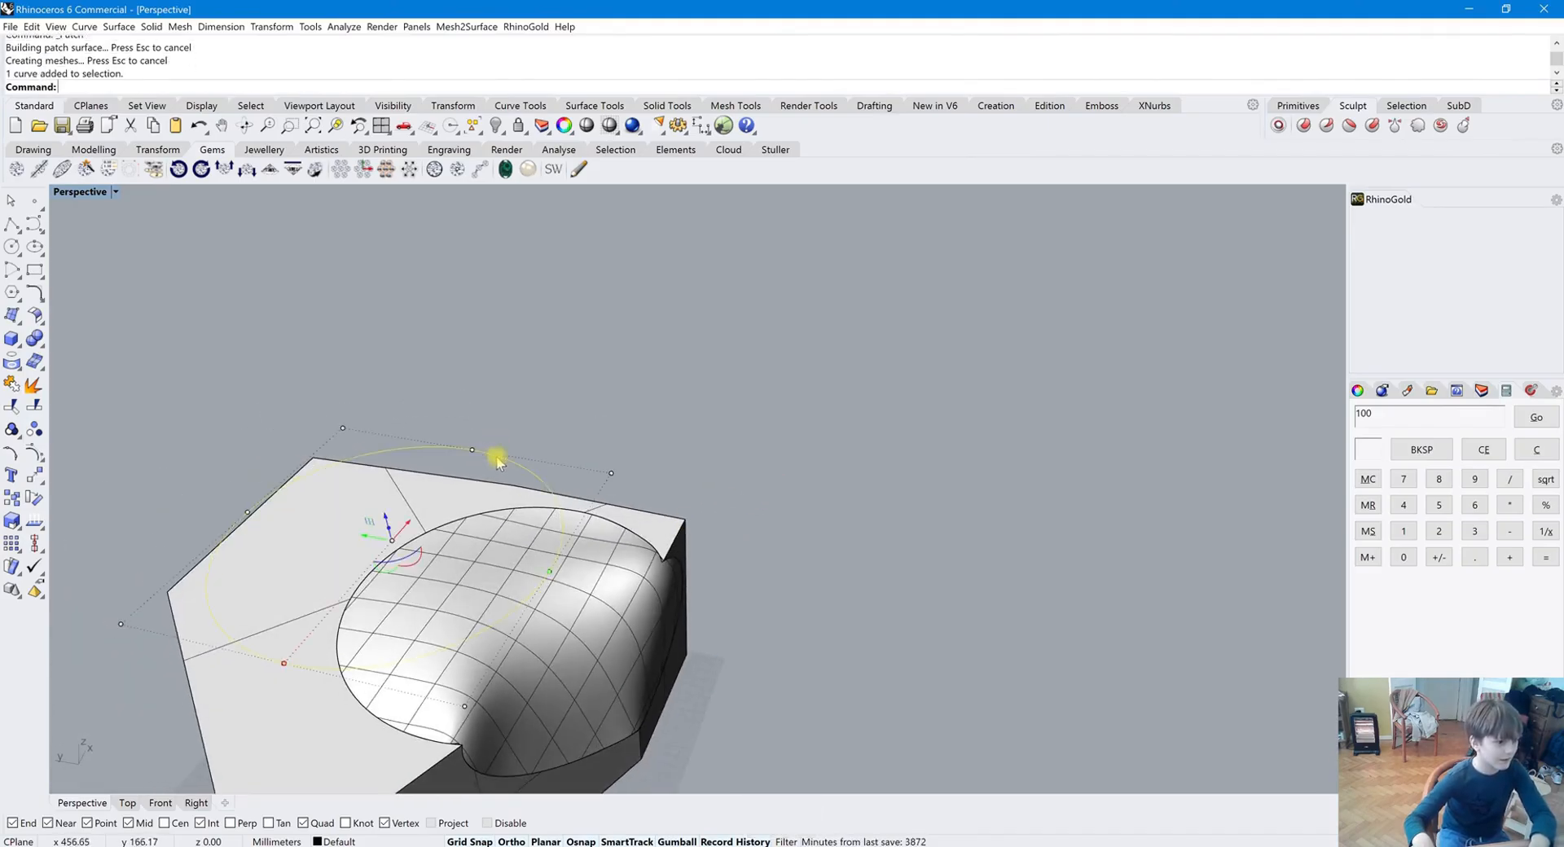
drag(472, 452, 506, 413)
key(ctrl+z)
right_drag(692, 429, 603, 521)
drag(441, 546, 488, 623)
right_drag(489, 624, 632, 603)
key(ctrl+z)
drag(679, 557, 724, 607)
key(ctrl+z)
key(Escape)
key(Escape)
Move a control point of the floating circle once more and undo the move
right_drag(869, 359, 506, 586)
click(506, 587)
shift+click(252, 614)
click(377, 358)
right_drag(377, 358, 708, 480)
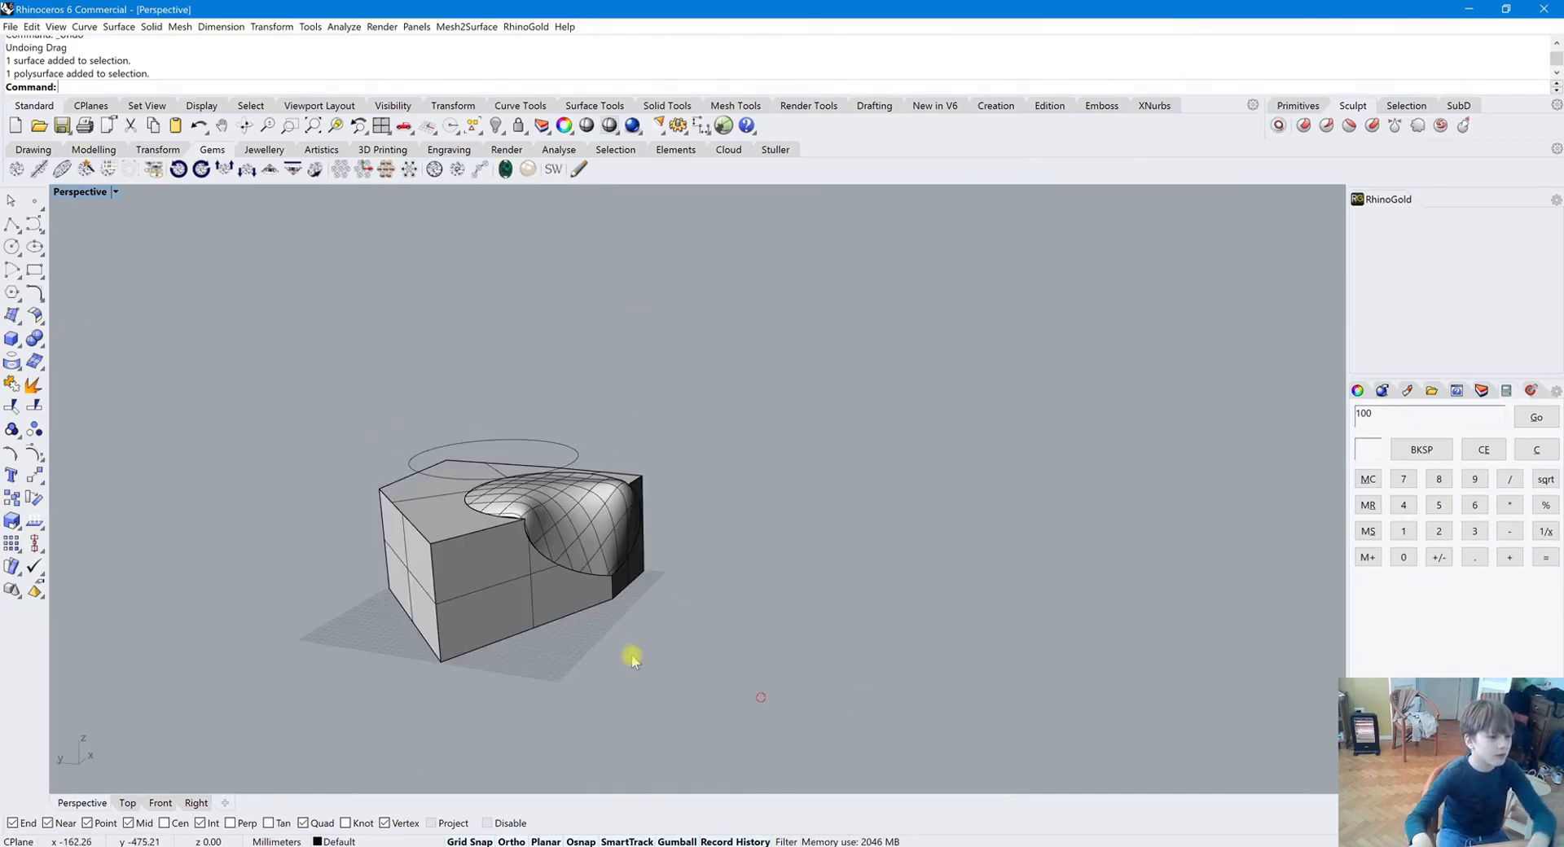
Select all objects in the scene and delete them
key(ctrl+a)
key(Delete)
click(788, 490)
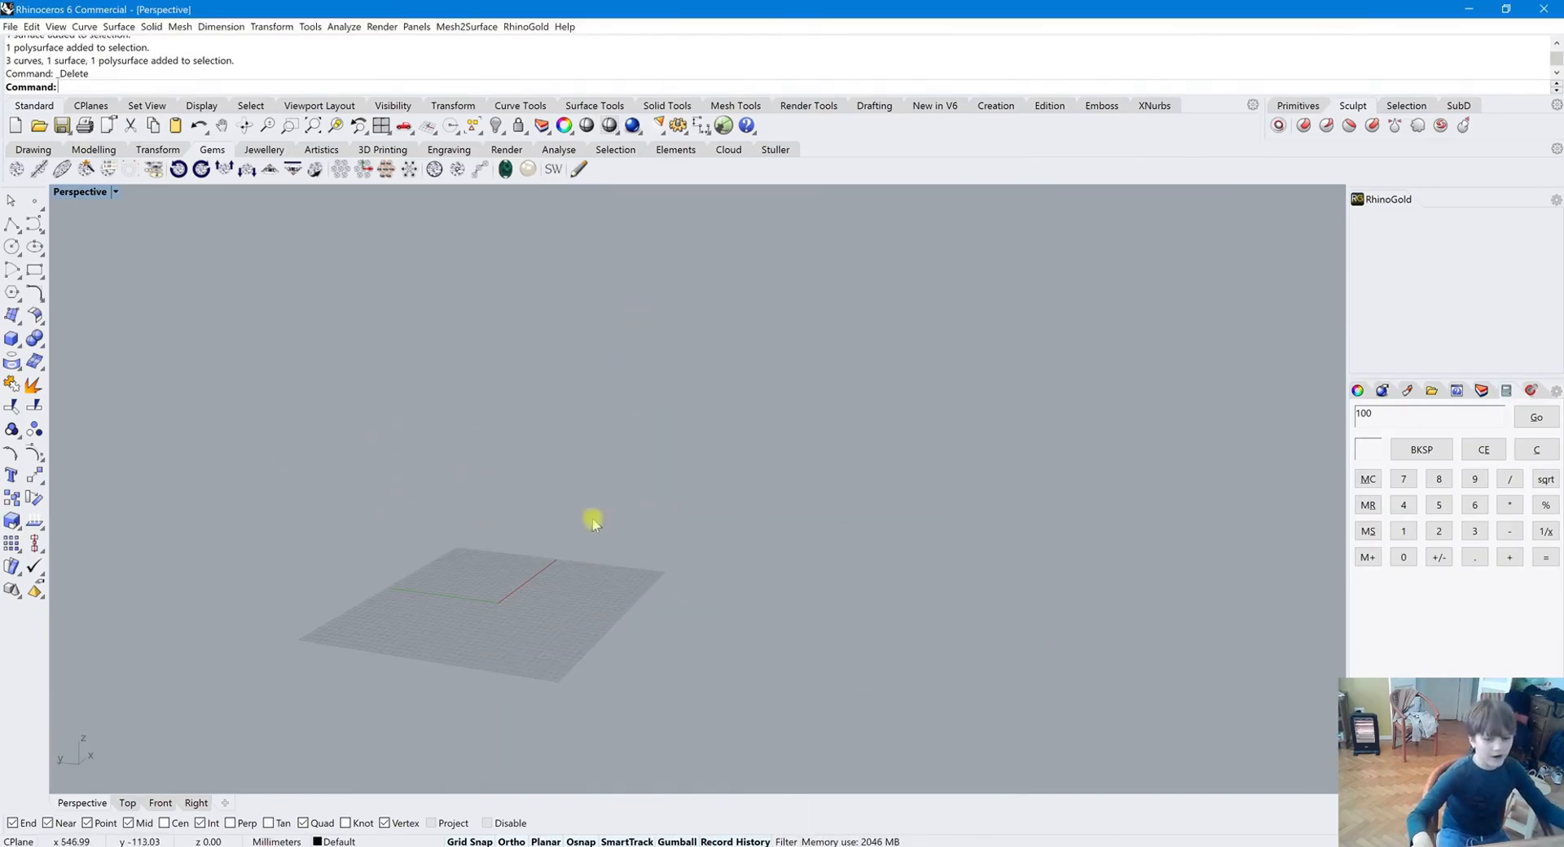
Open the Selection Filter to review which object types can be selected, then close it
scroll(345, 614, up, 6)
scroll(676, 762, up, 5)
scroll(596, 554, down, 5)
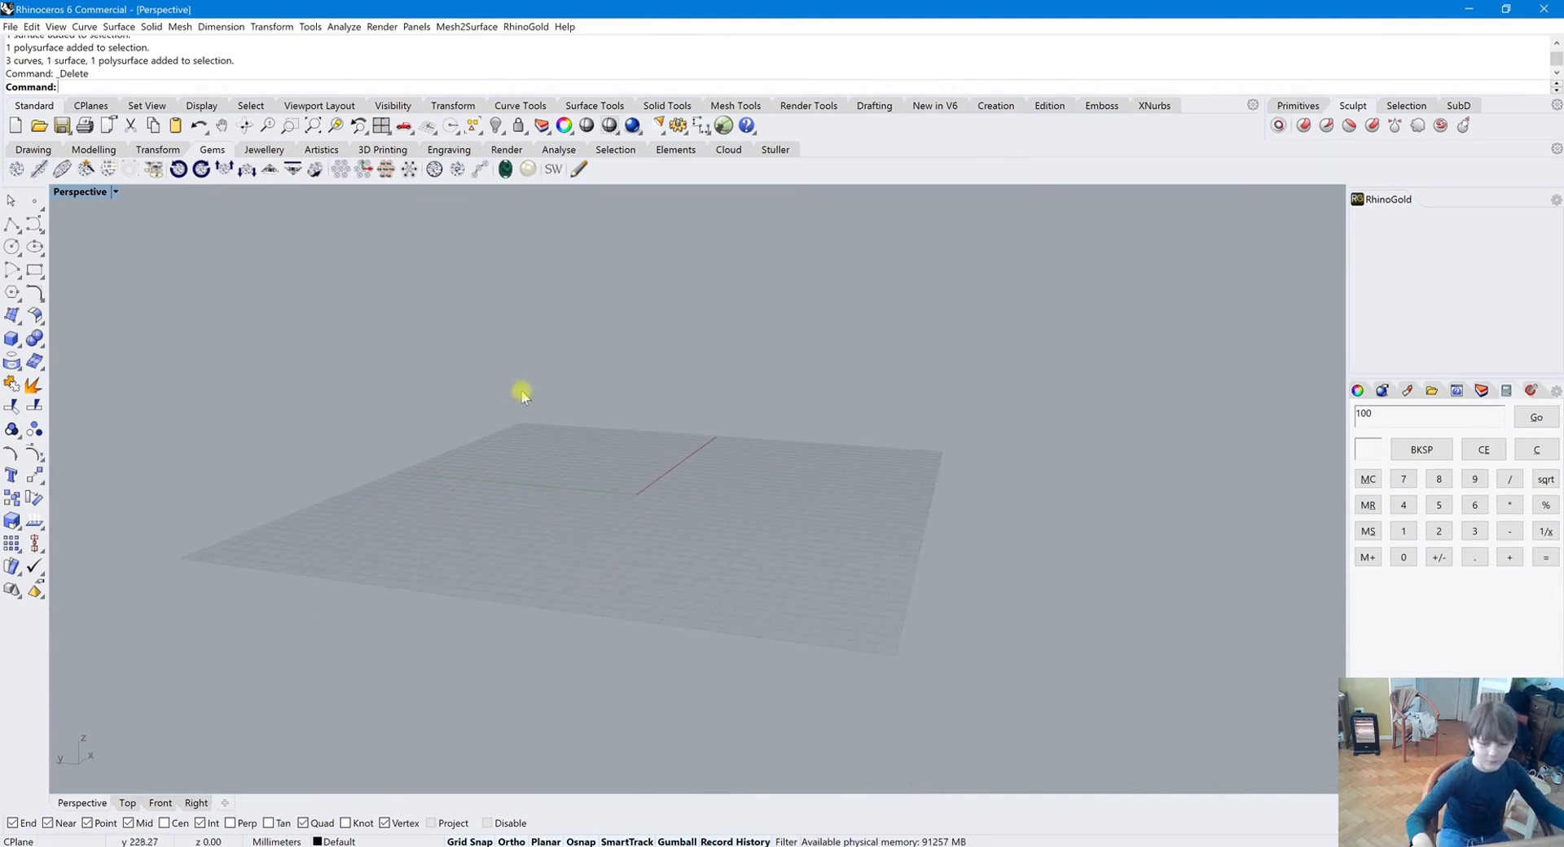
right_drag(510, 474, 717, 571)
click(786, 840)
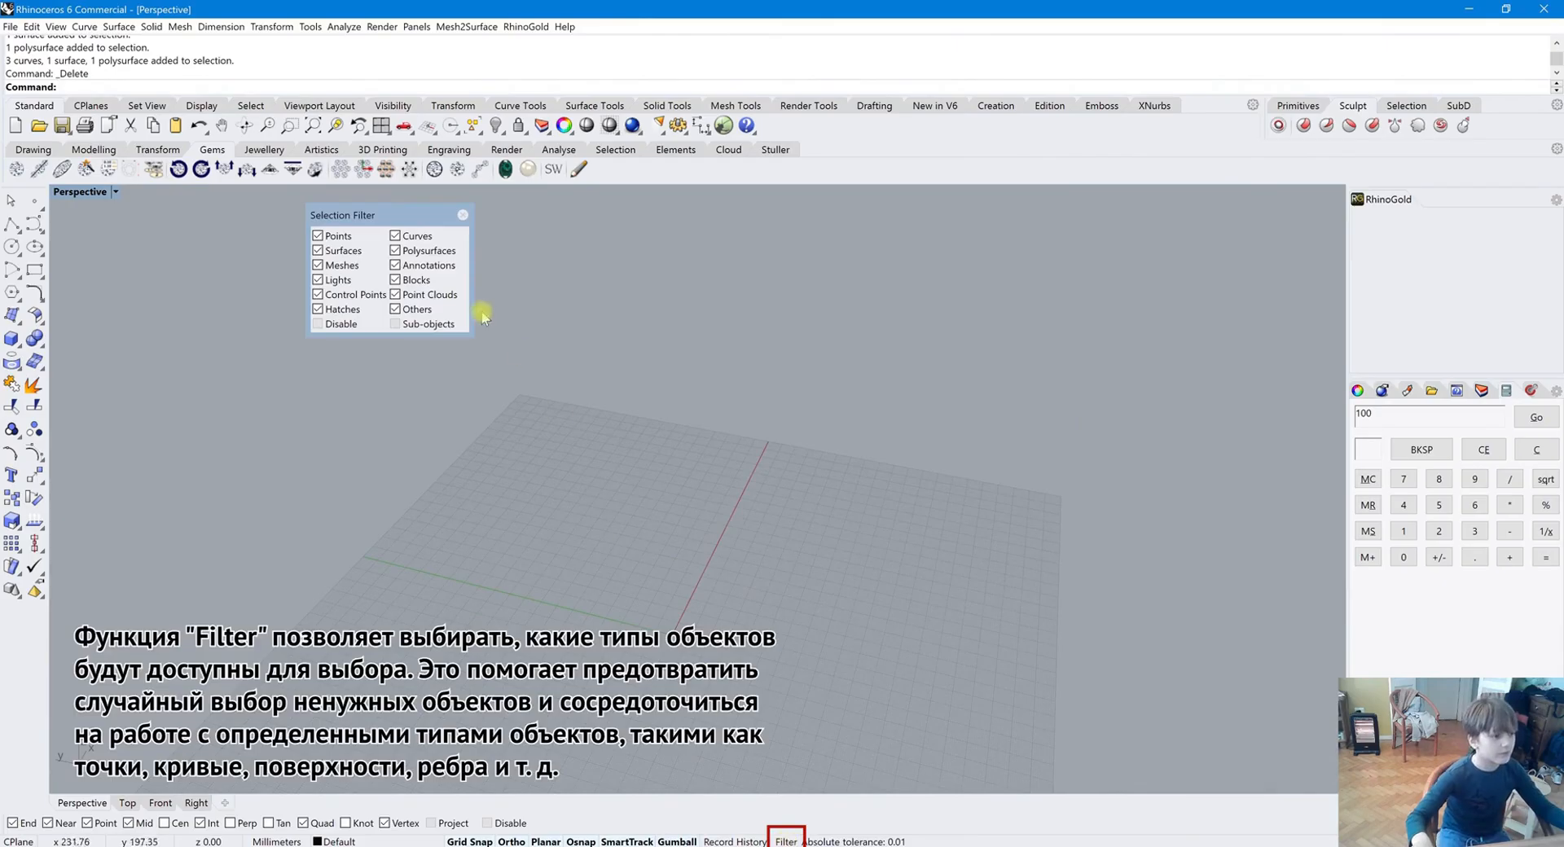
click(461, 218)
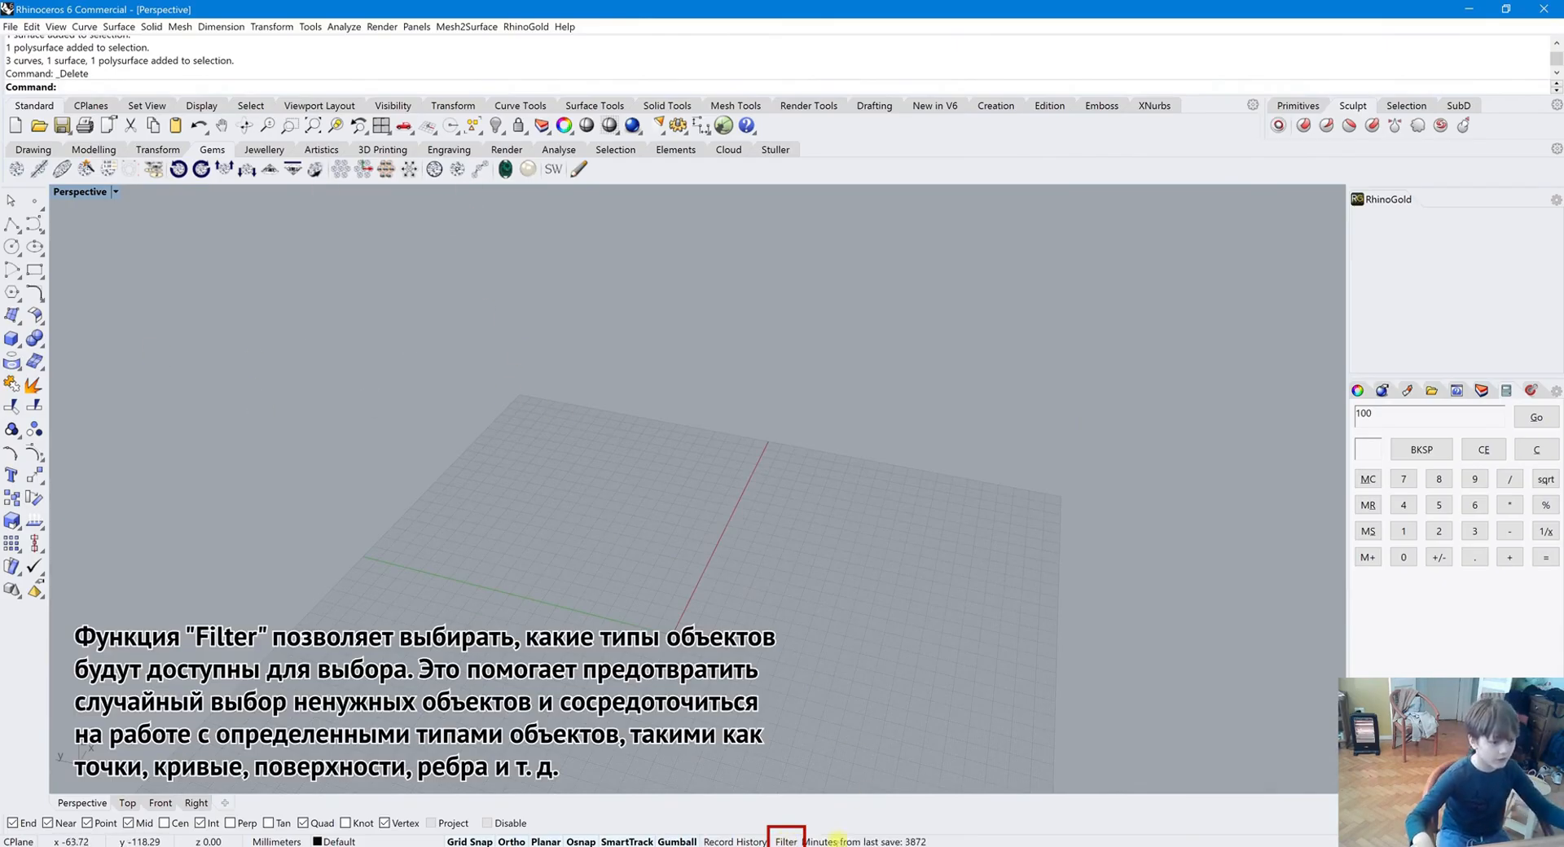
Place a set of multiple point objects scattered across the grid
scroll(492, 338, down, 3)
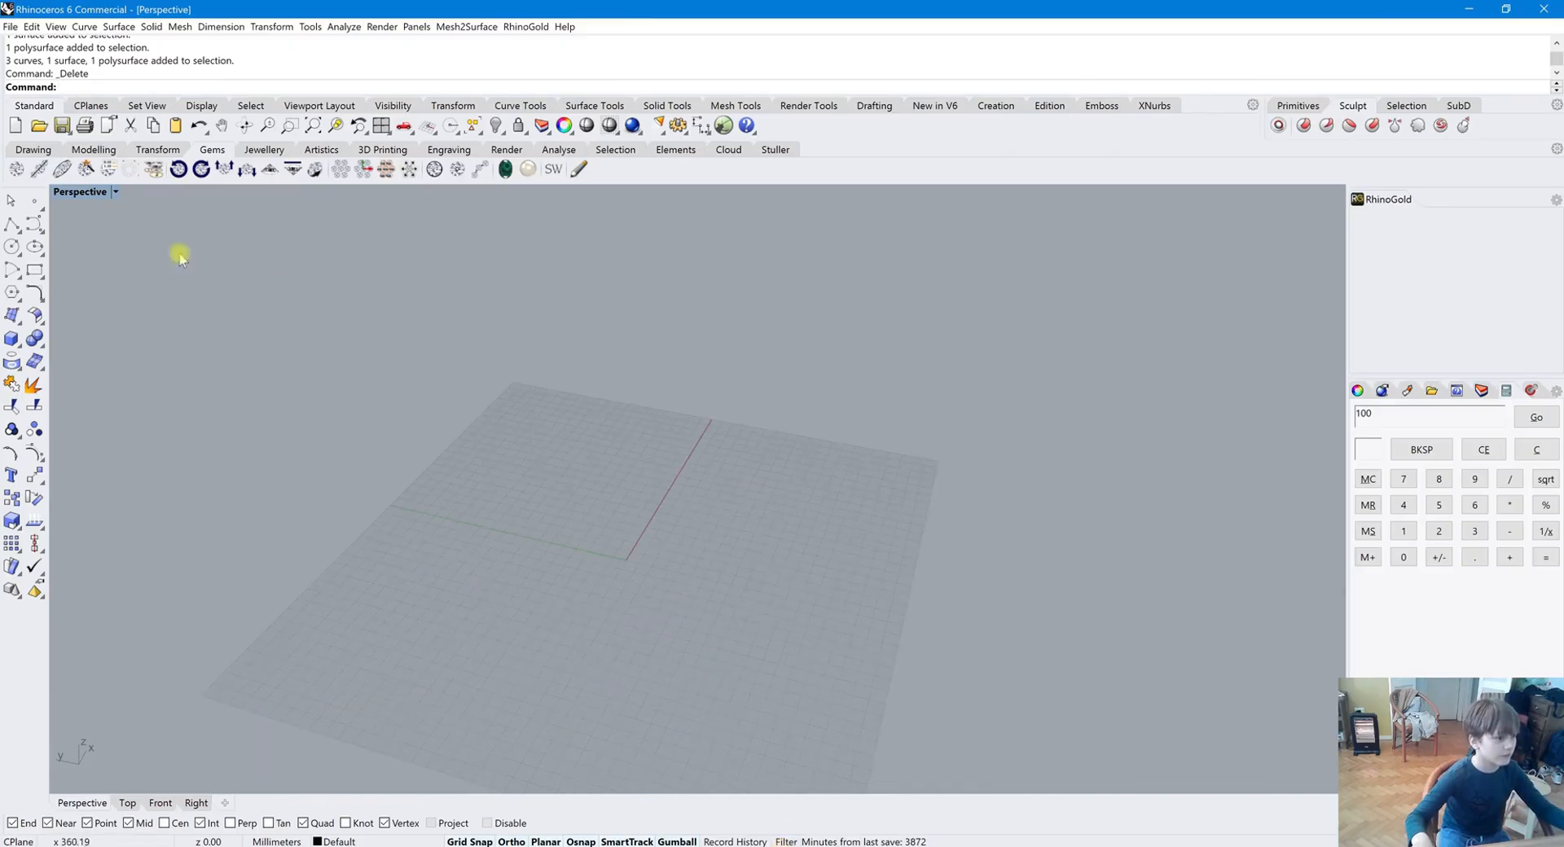
right_click(35, 206)
click(645, 441)
click(449, 517)
click(683, 623)
click(672, 528)
click(699, 568)
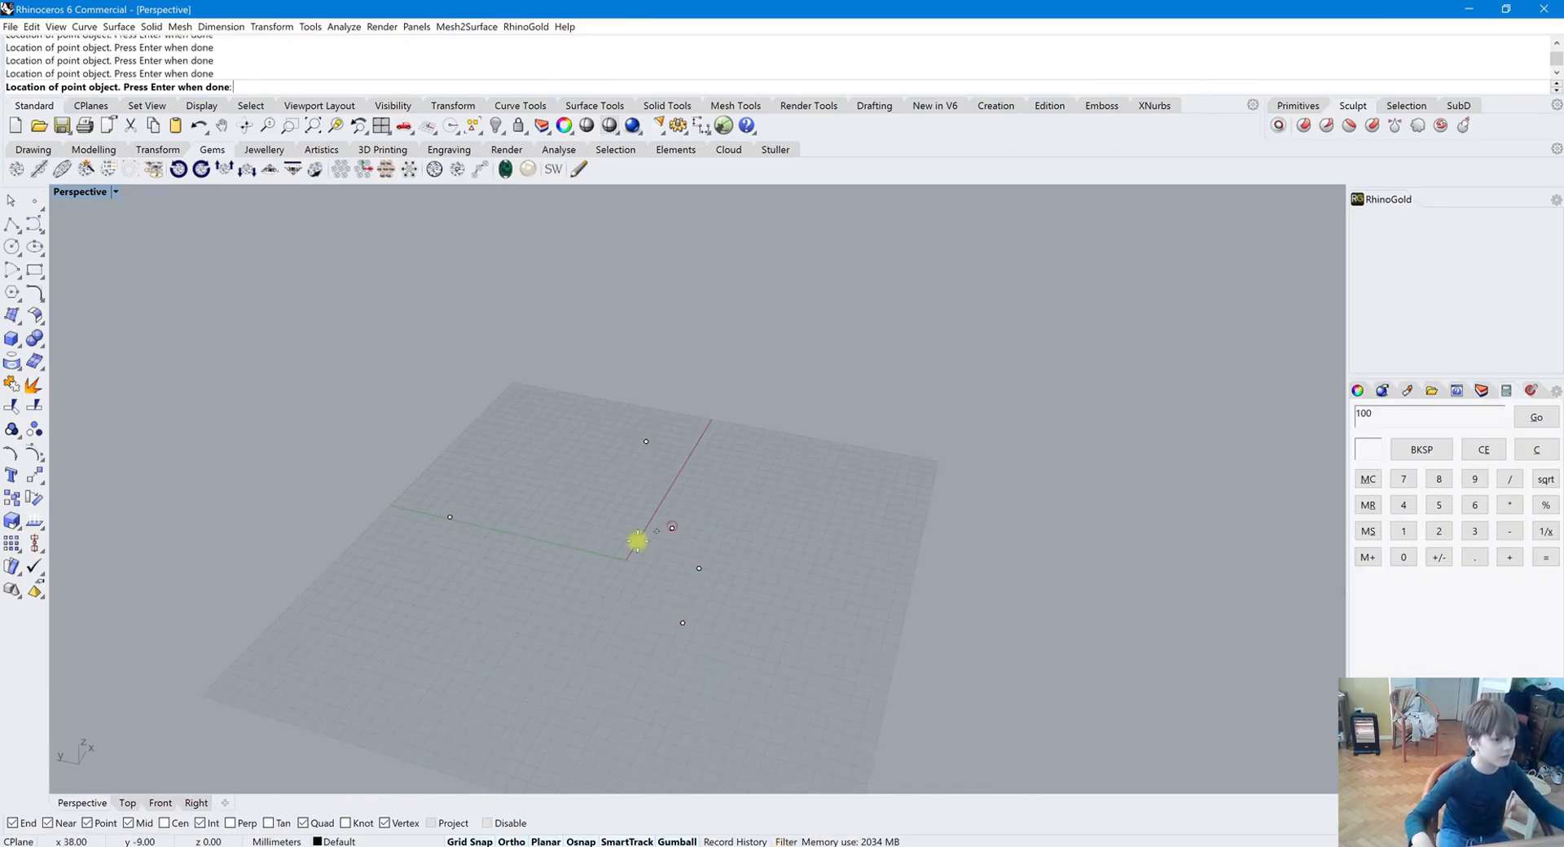
click(677, 489)
click(627, 463)
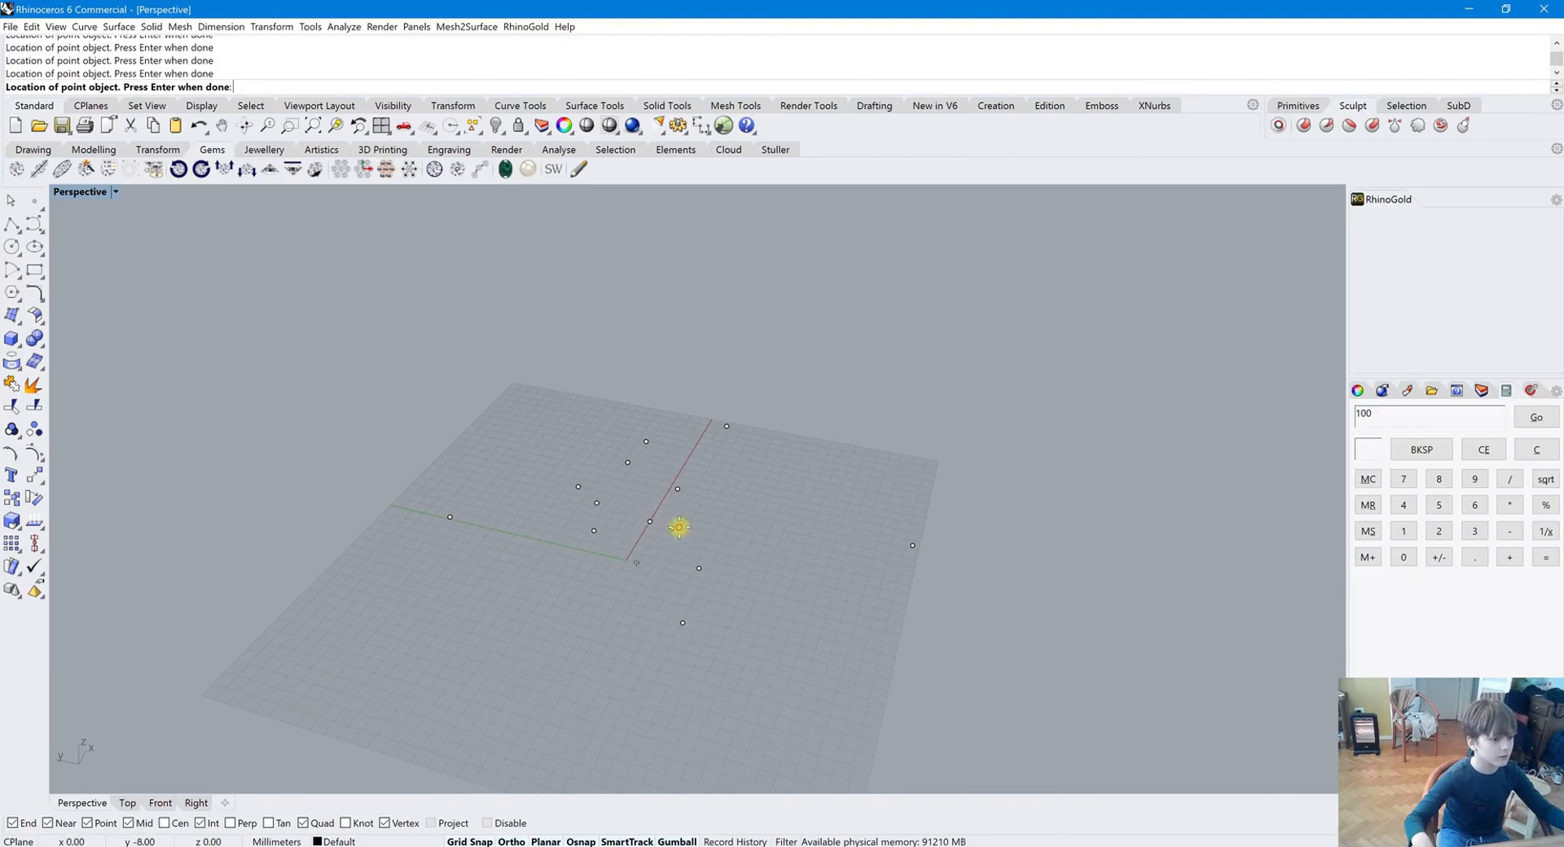
click(539, 512)
click(530, 518)
click(534, 618)
right_drag(353, 566, 385, 478)
right_drag(542, 513, 532, 605)
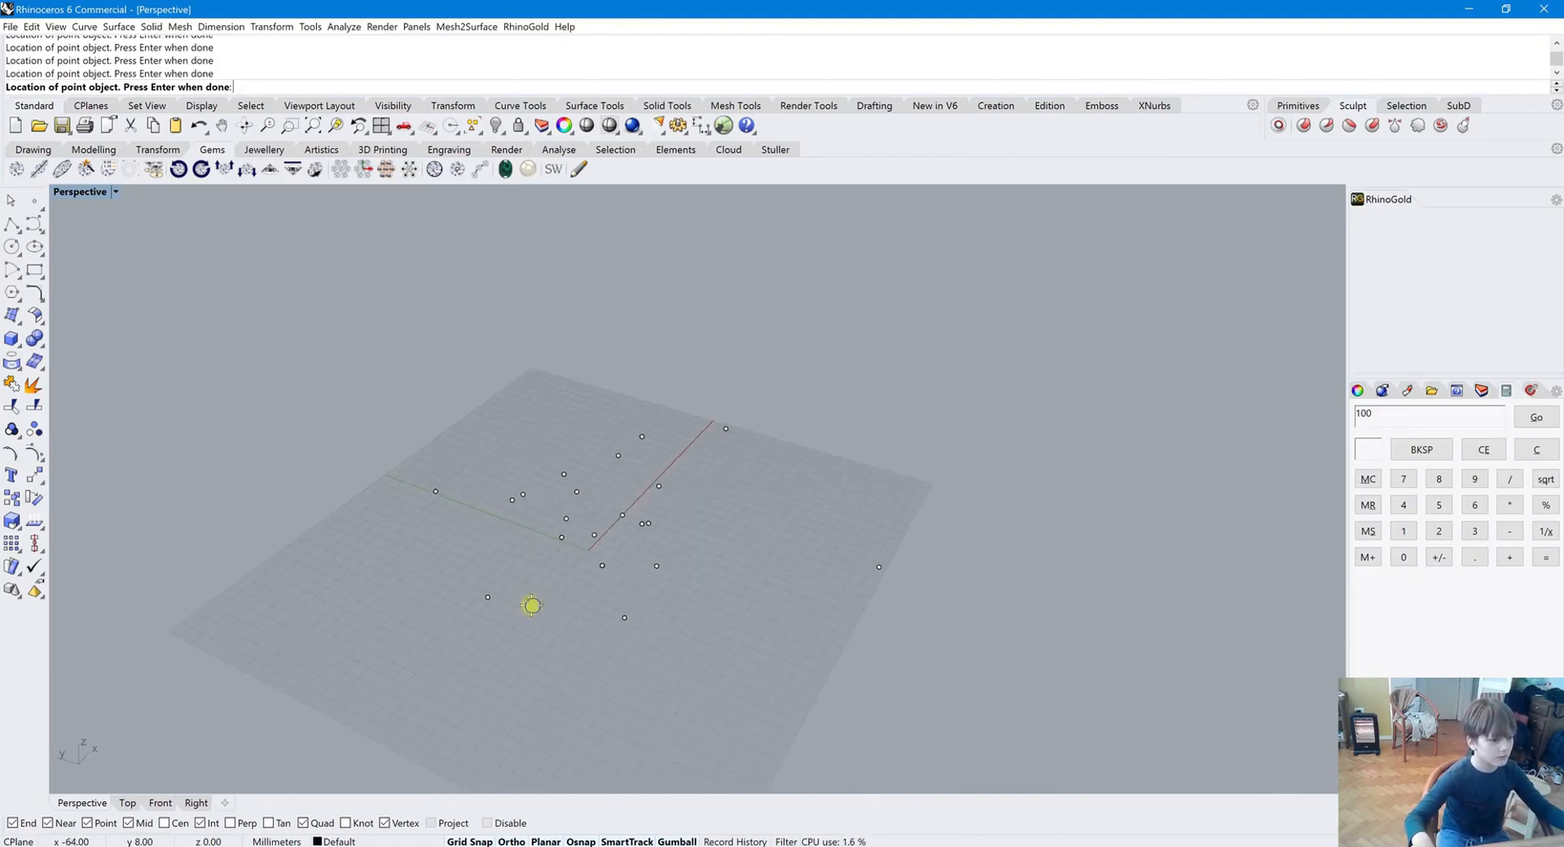
key(Return)
Restrict the Selection Filter so that only points can be selected
click(786, 842)
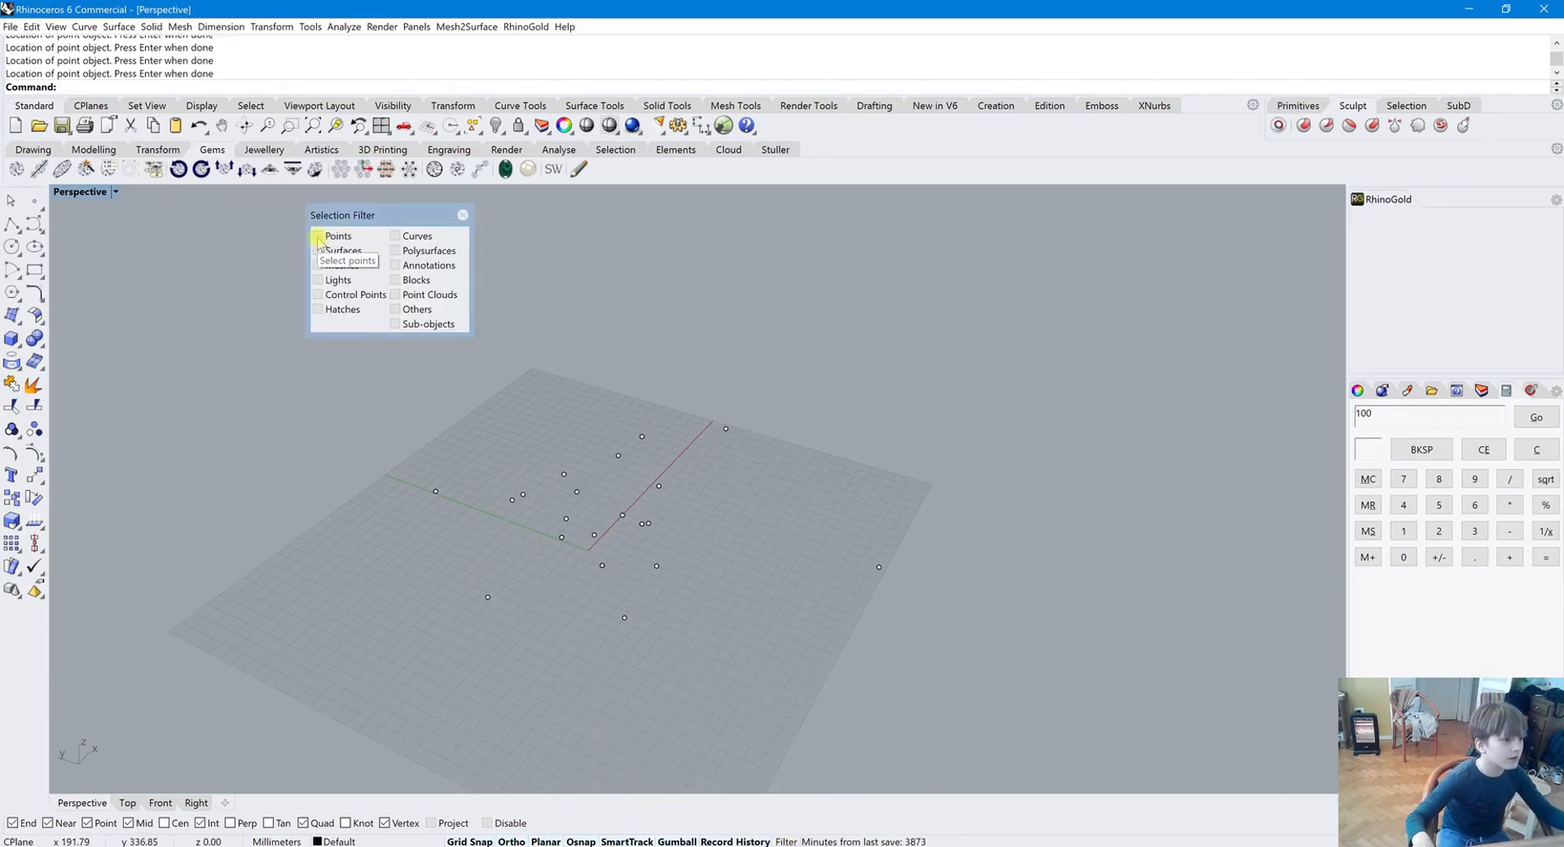
ctrl+click(336, 237)
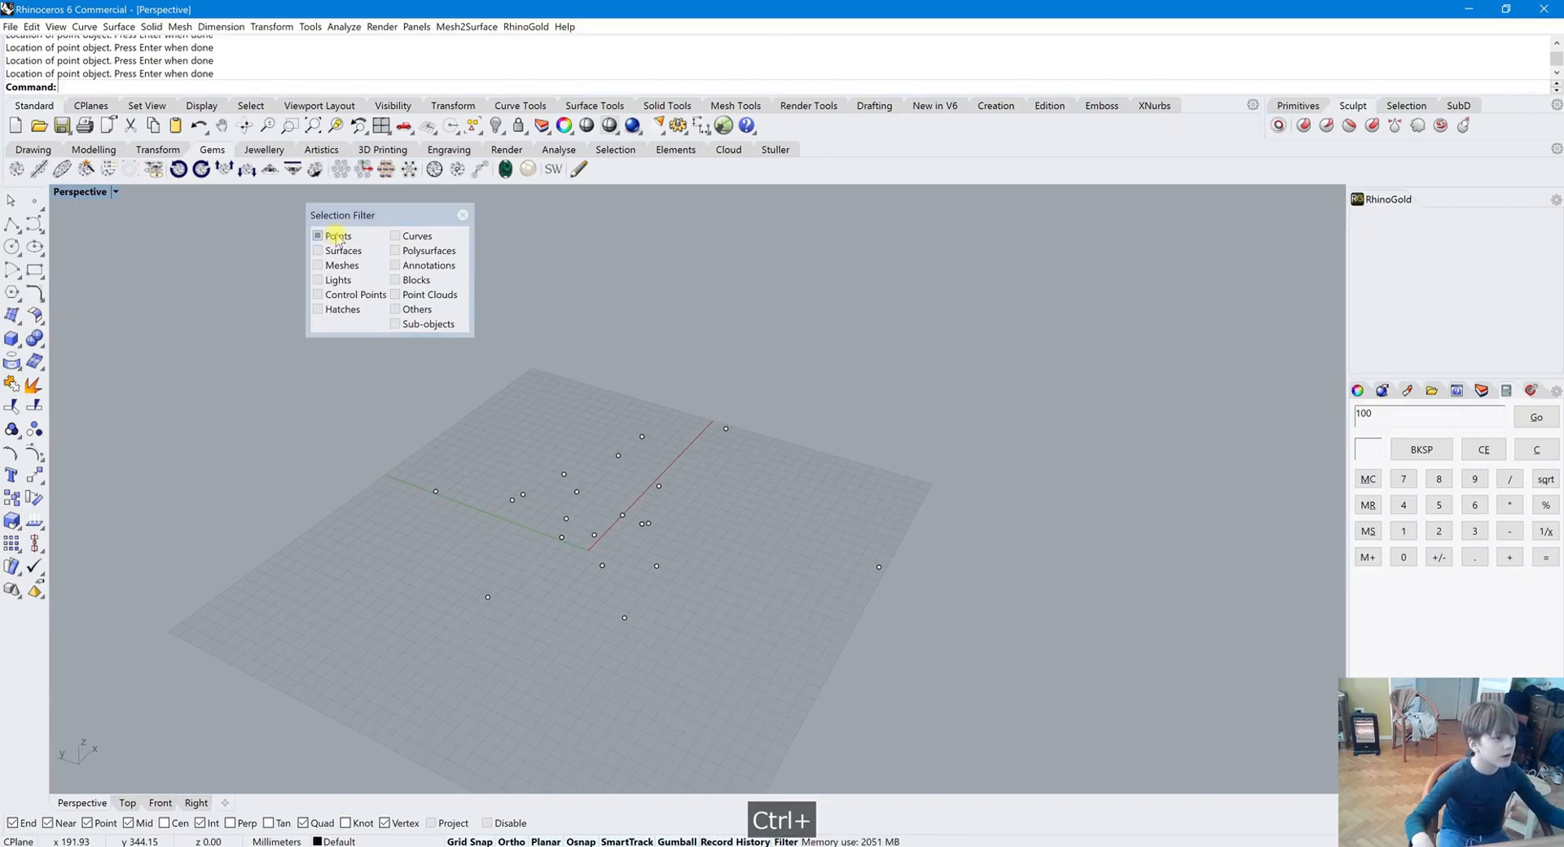
scroll(787, 599, up, 2)
scroll(787, 599, down, 4)
Window-select all the points, delete them and close the Selection Filter
drag(410, 370, 917, 689)
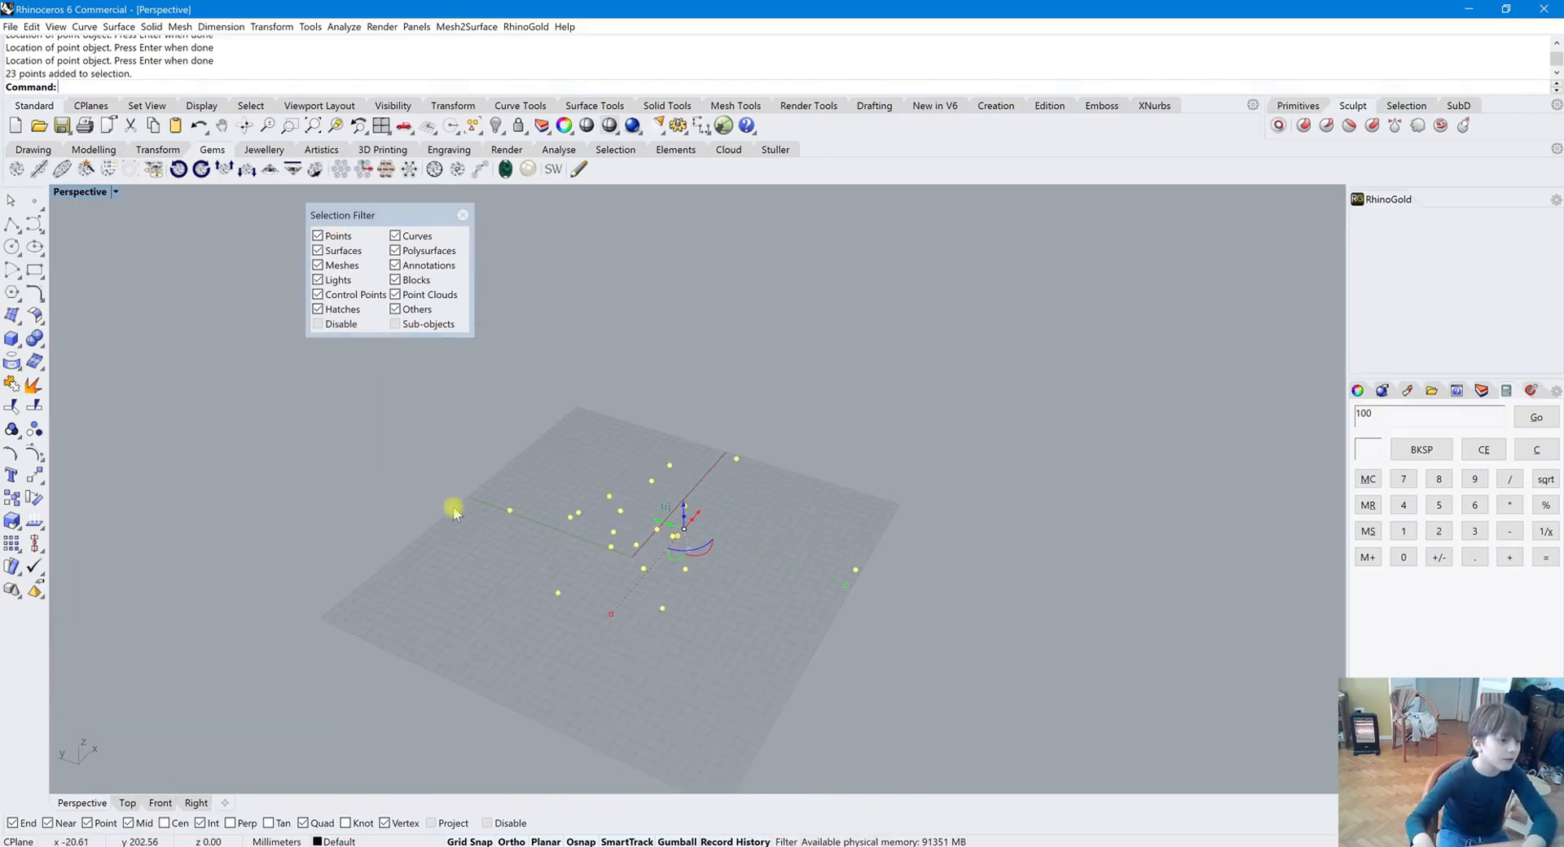
key(Delete)
click(463, 214)
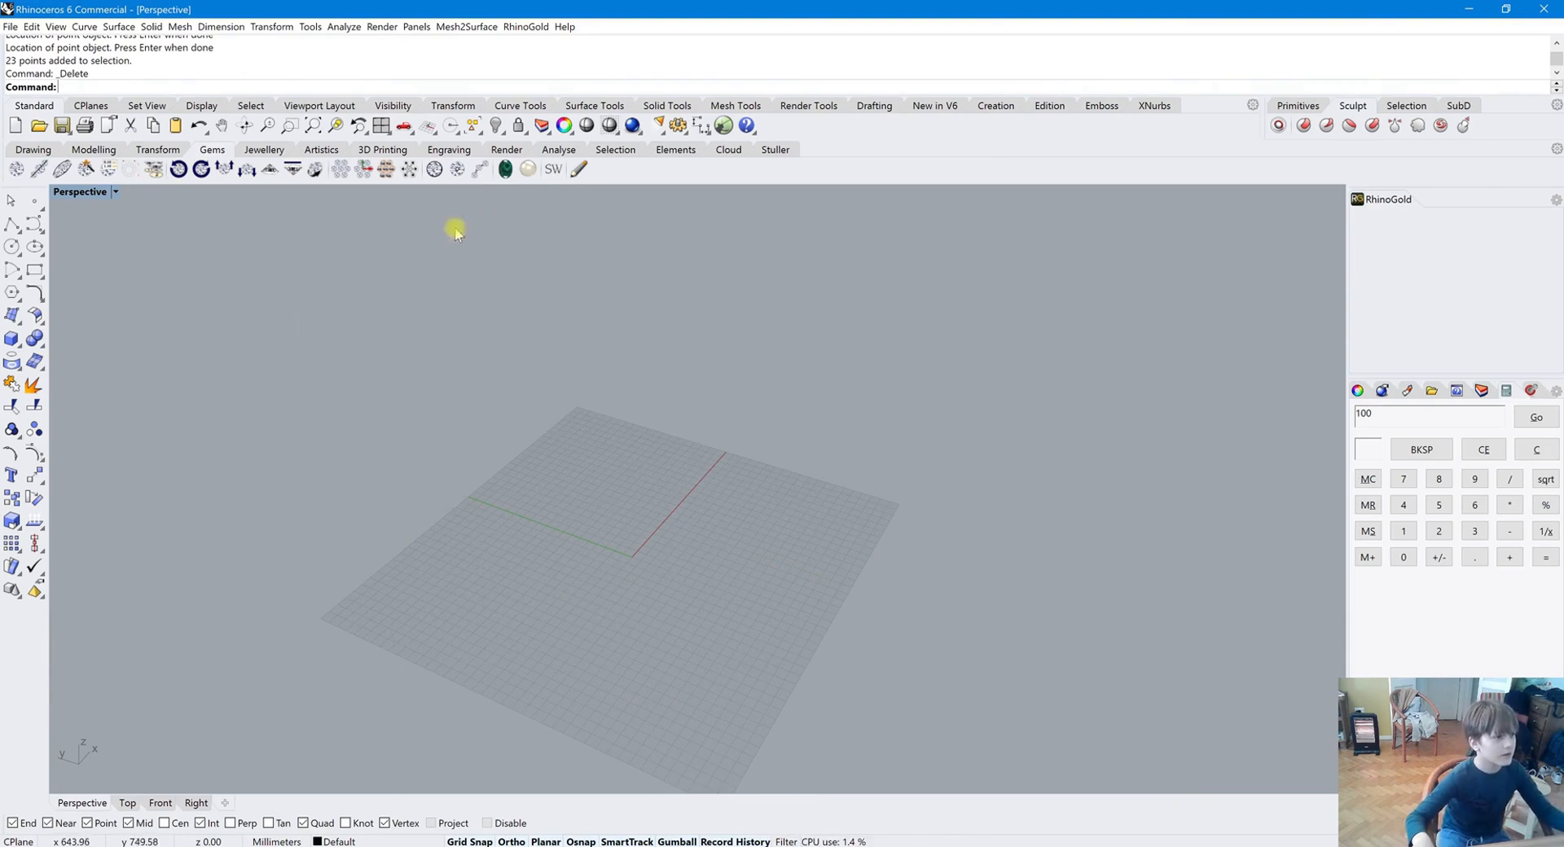
text(s)
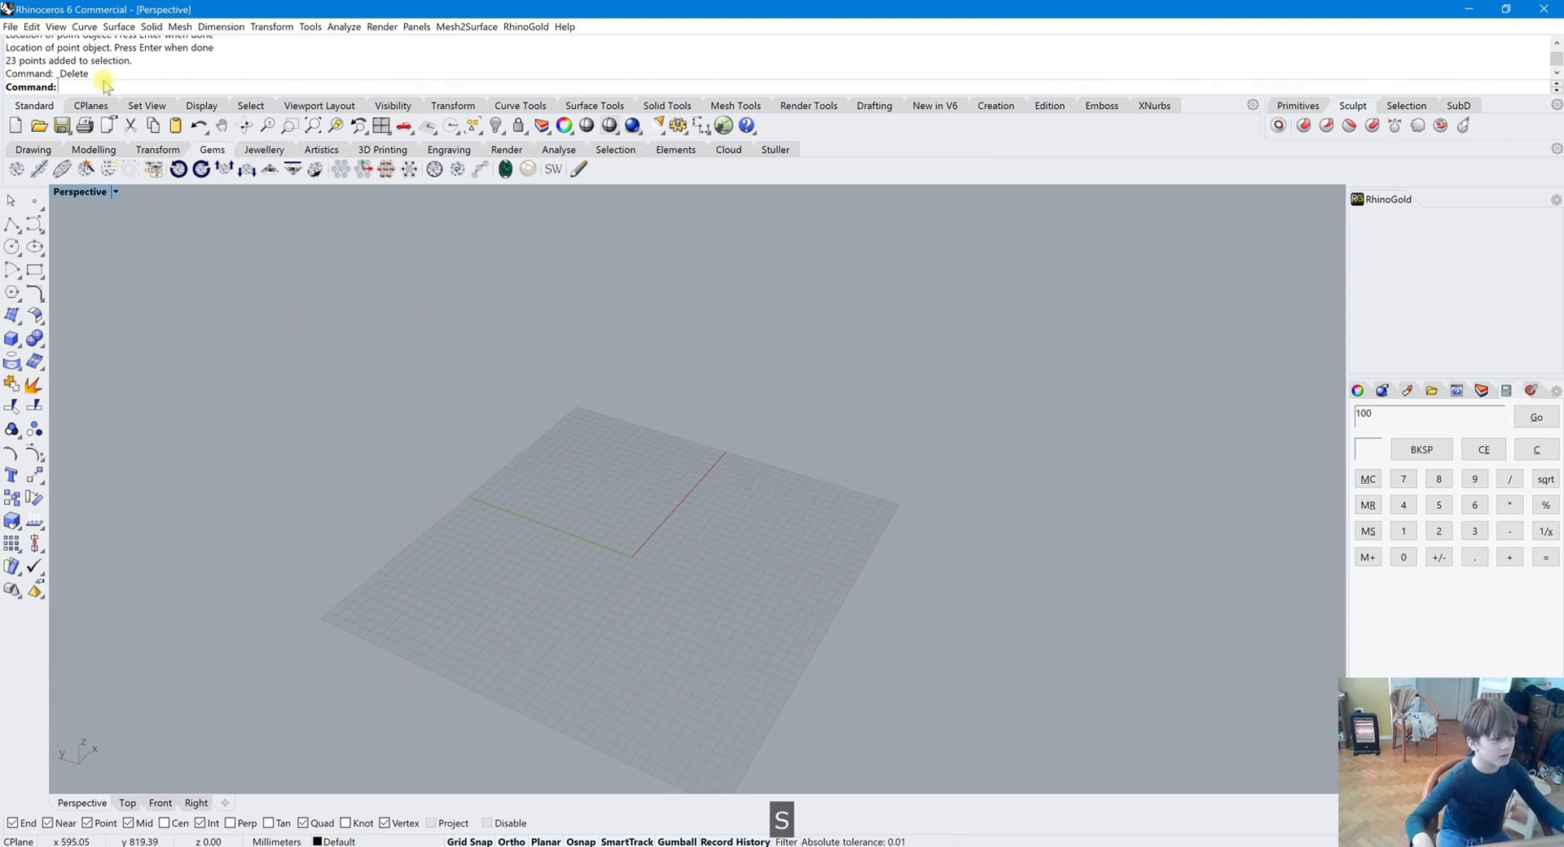
text(elpt)
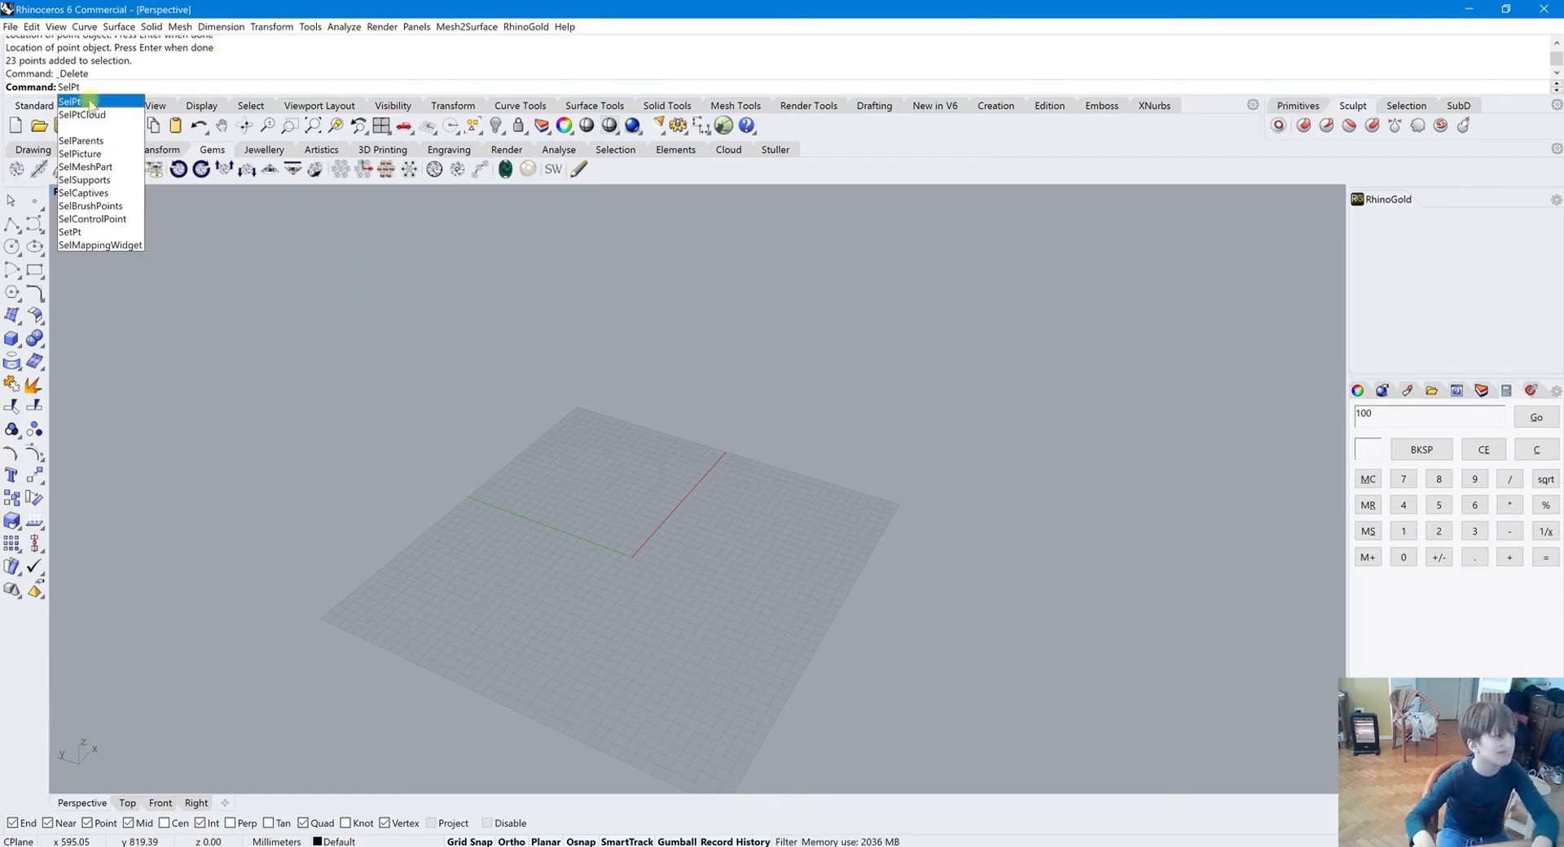
key(BackSpace)
key(BackSpace)
key(BackSpace)
key(BackSpace)
key(BackSpace)
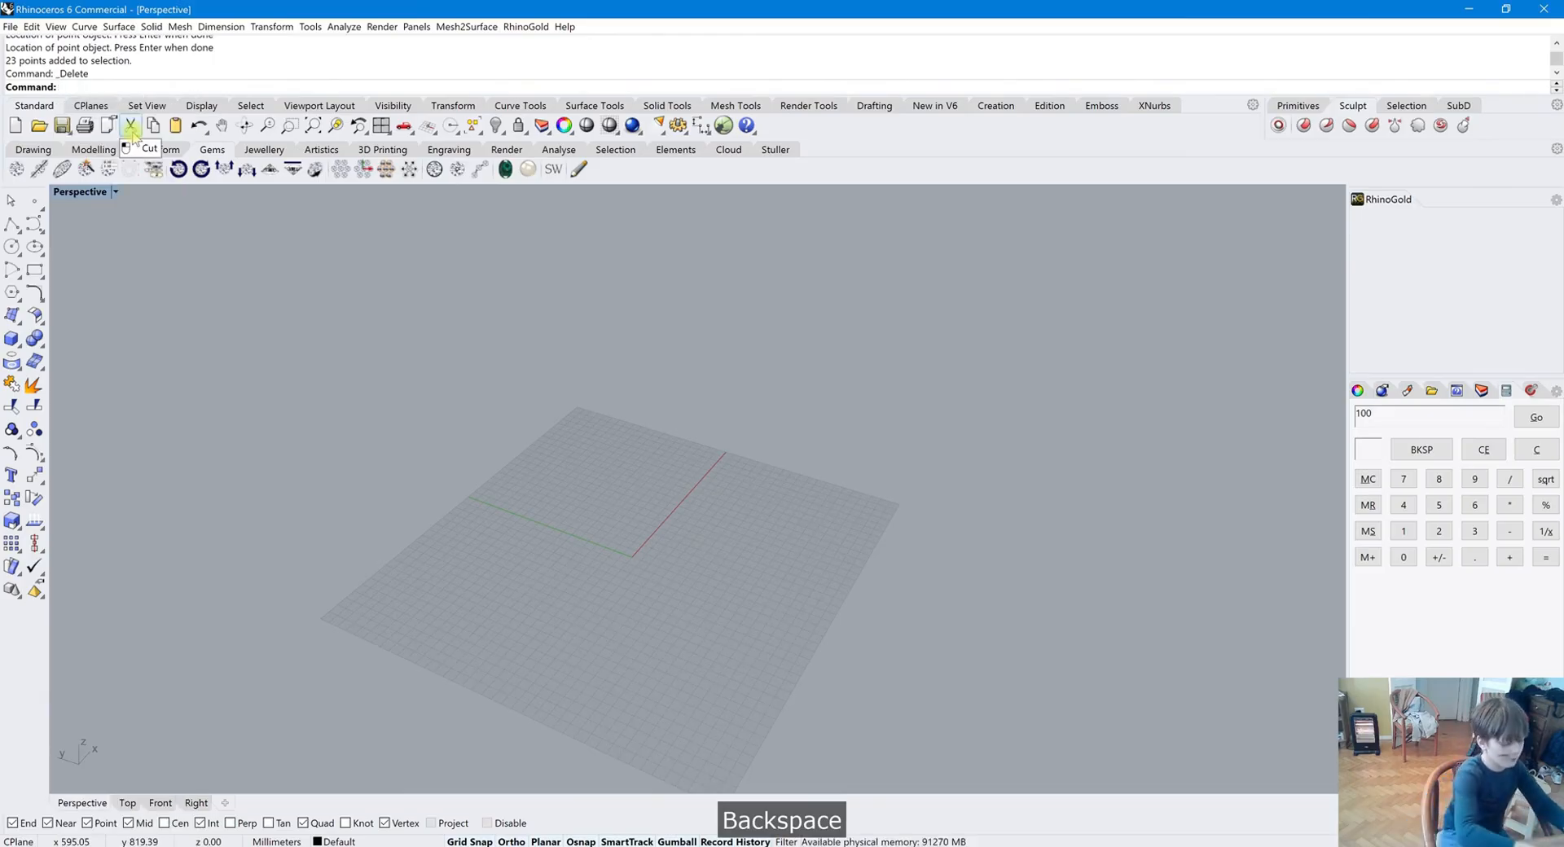
Undo the deletion of the points
text(undo)
key(Return)
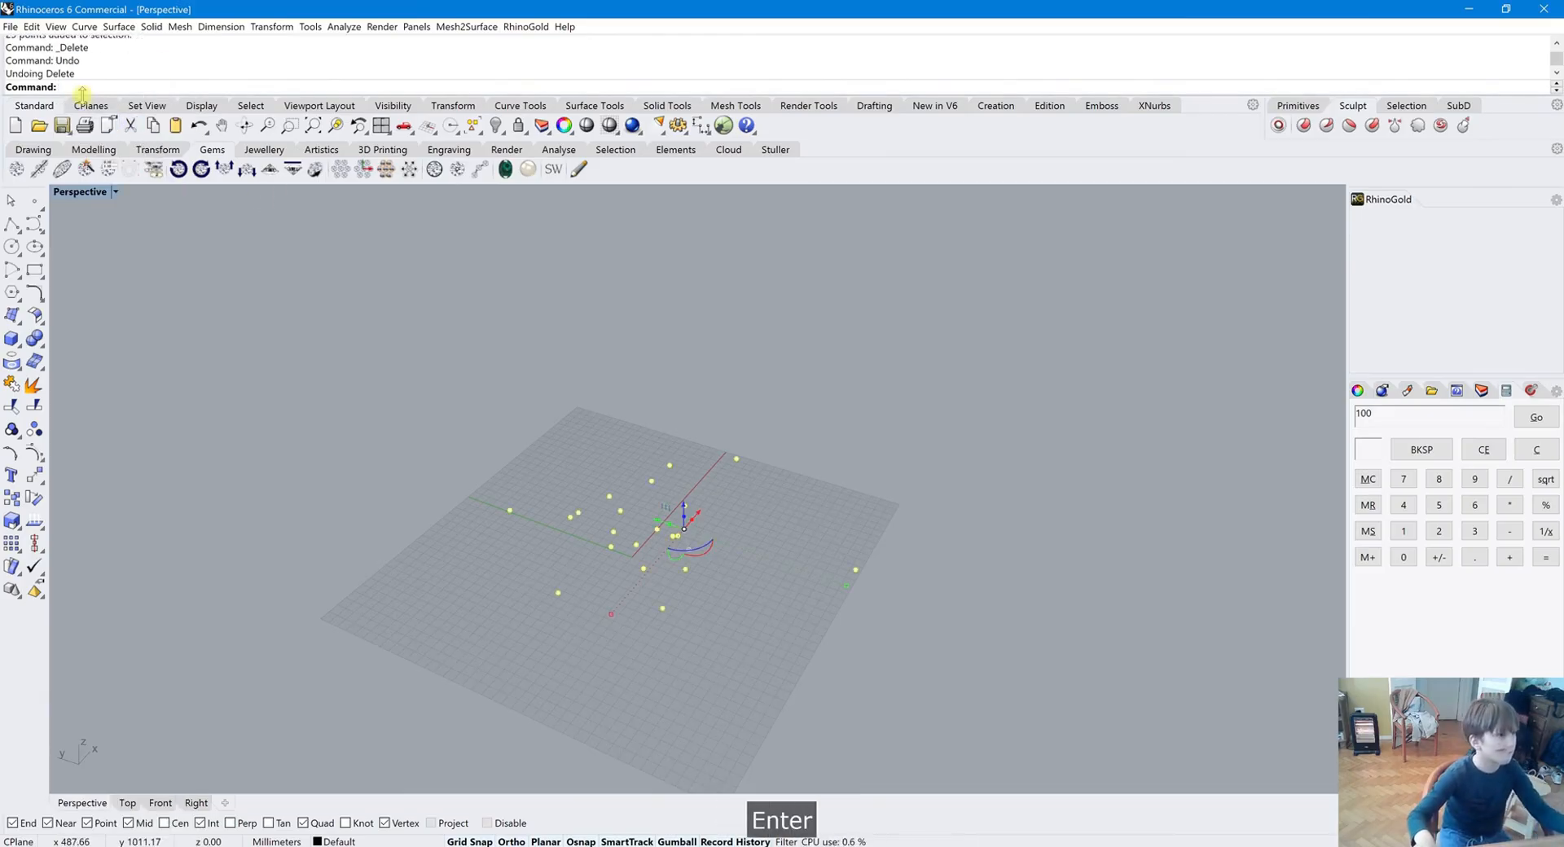
Select all point objects with the SelPt command and delete them
text(selpt)
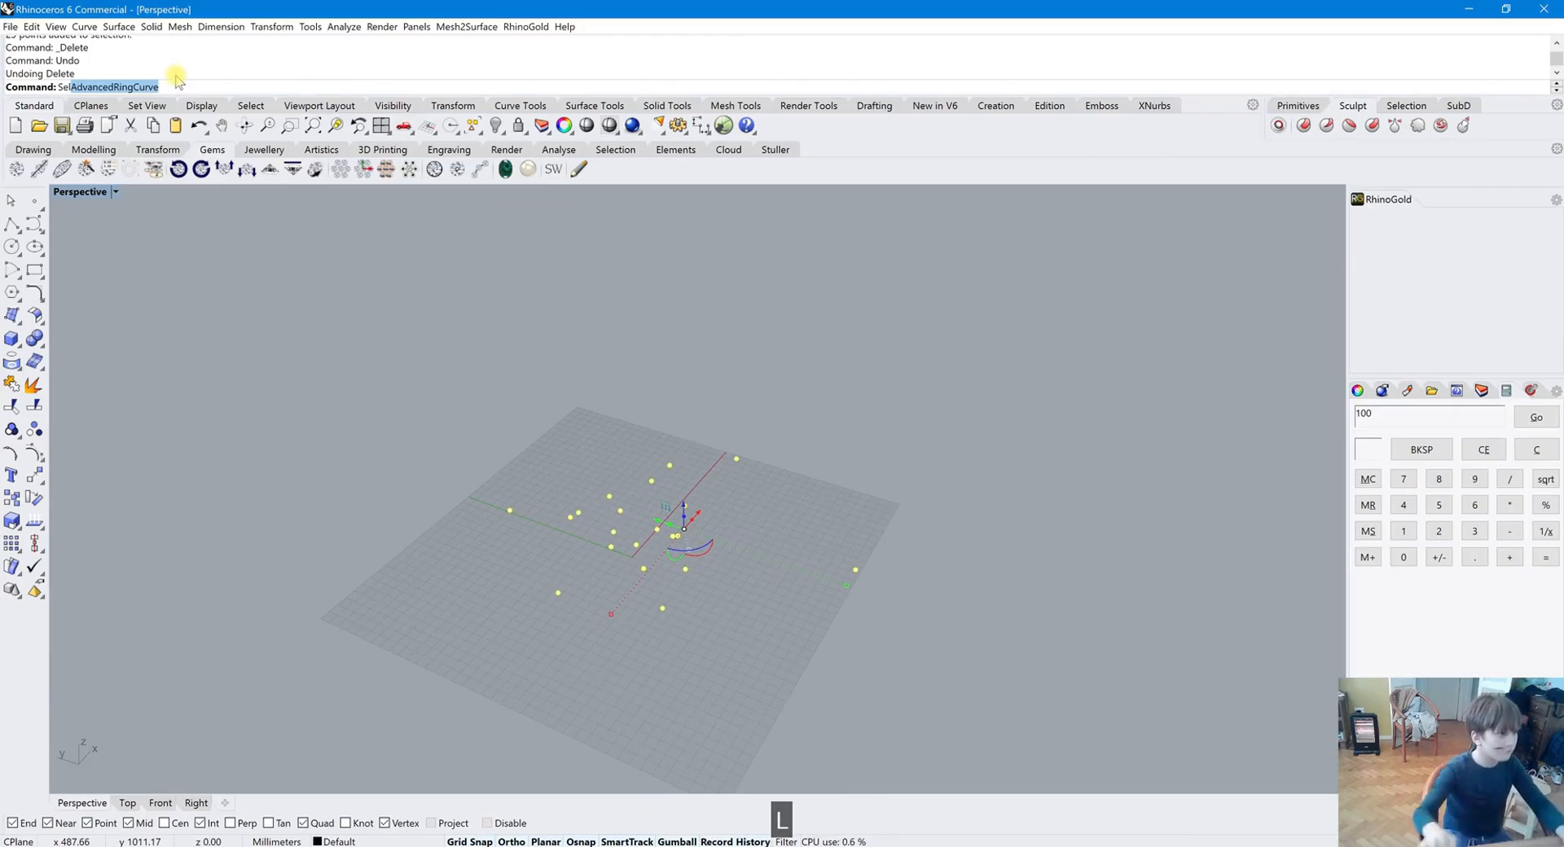
key(Return)
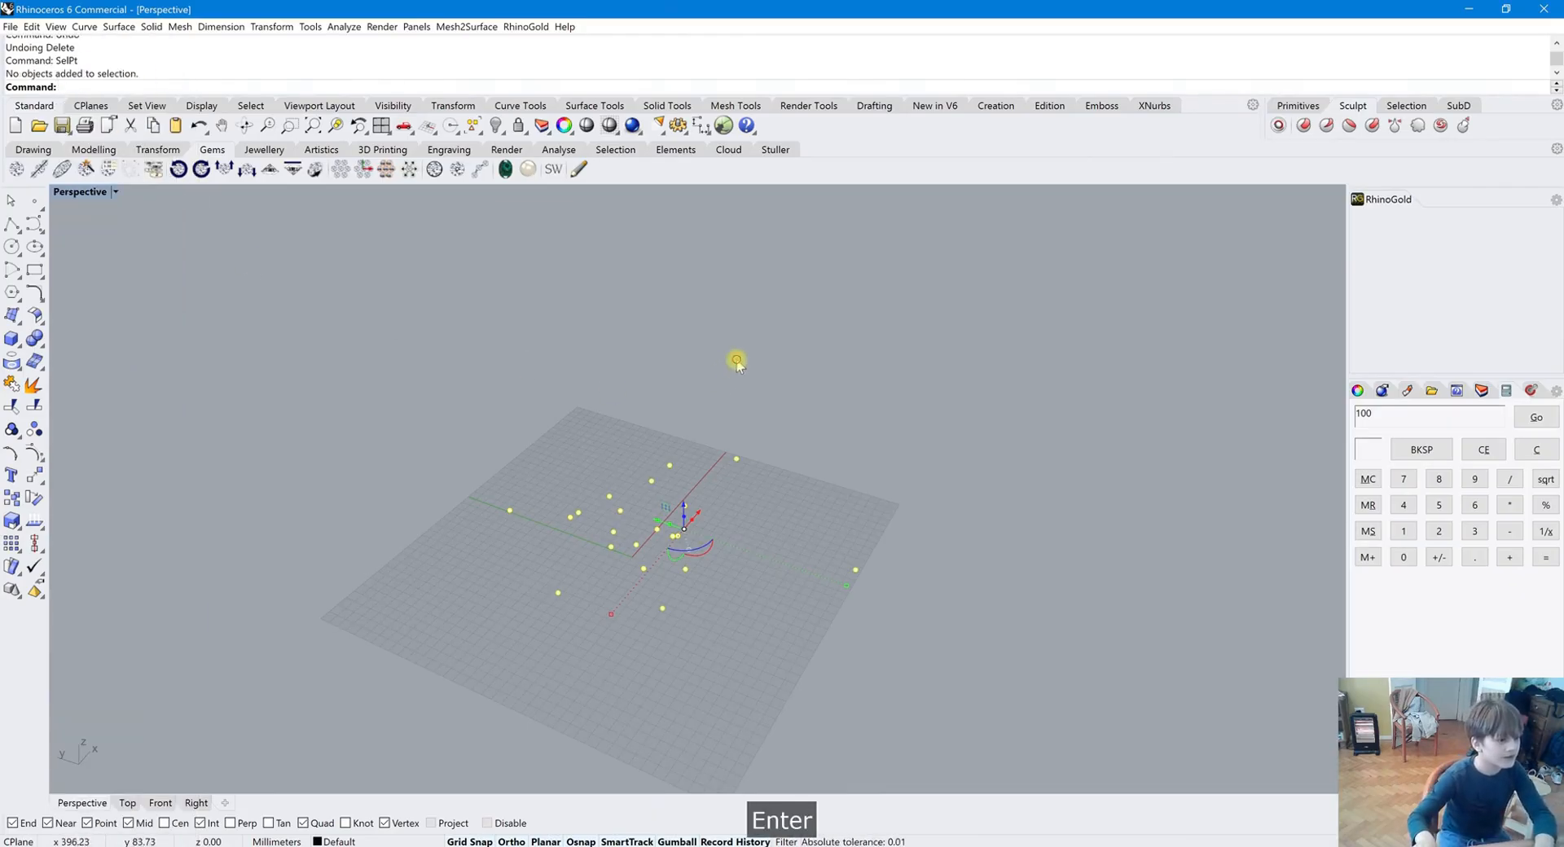
click(736, 361)
text(s)
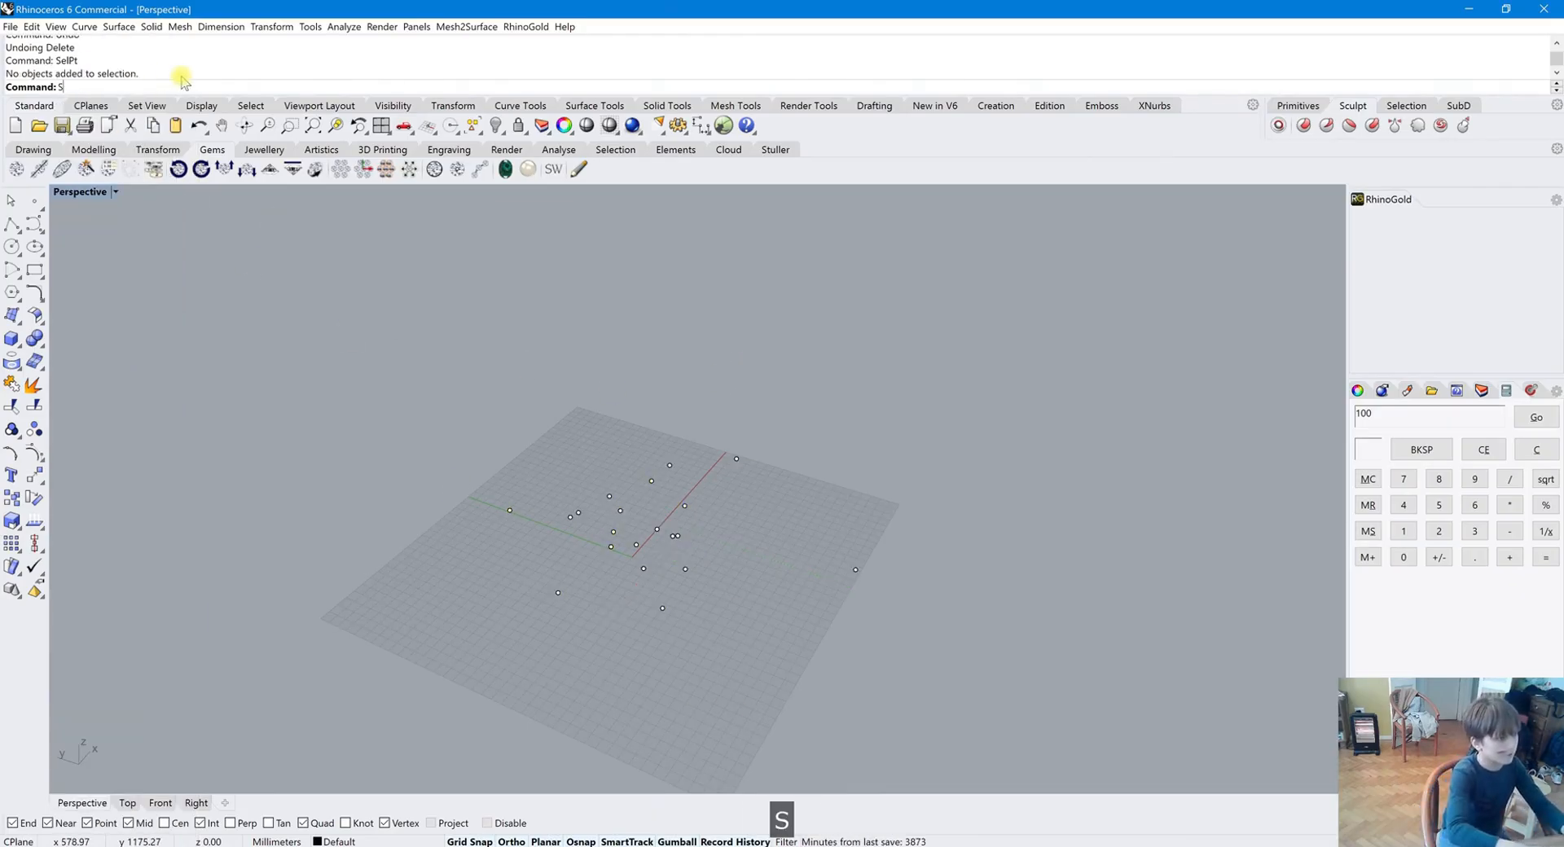
text(elp)
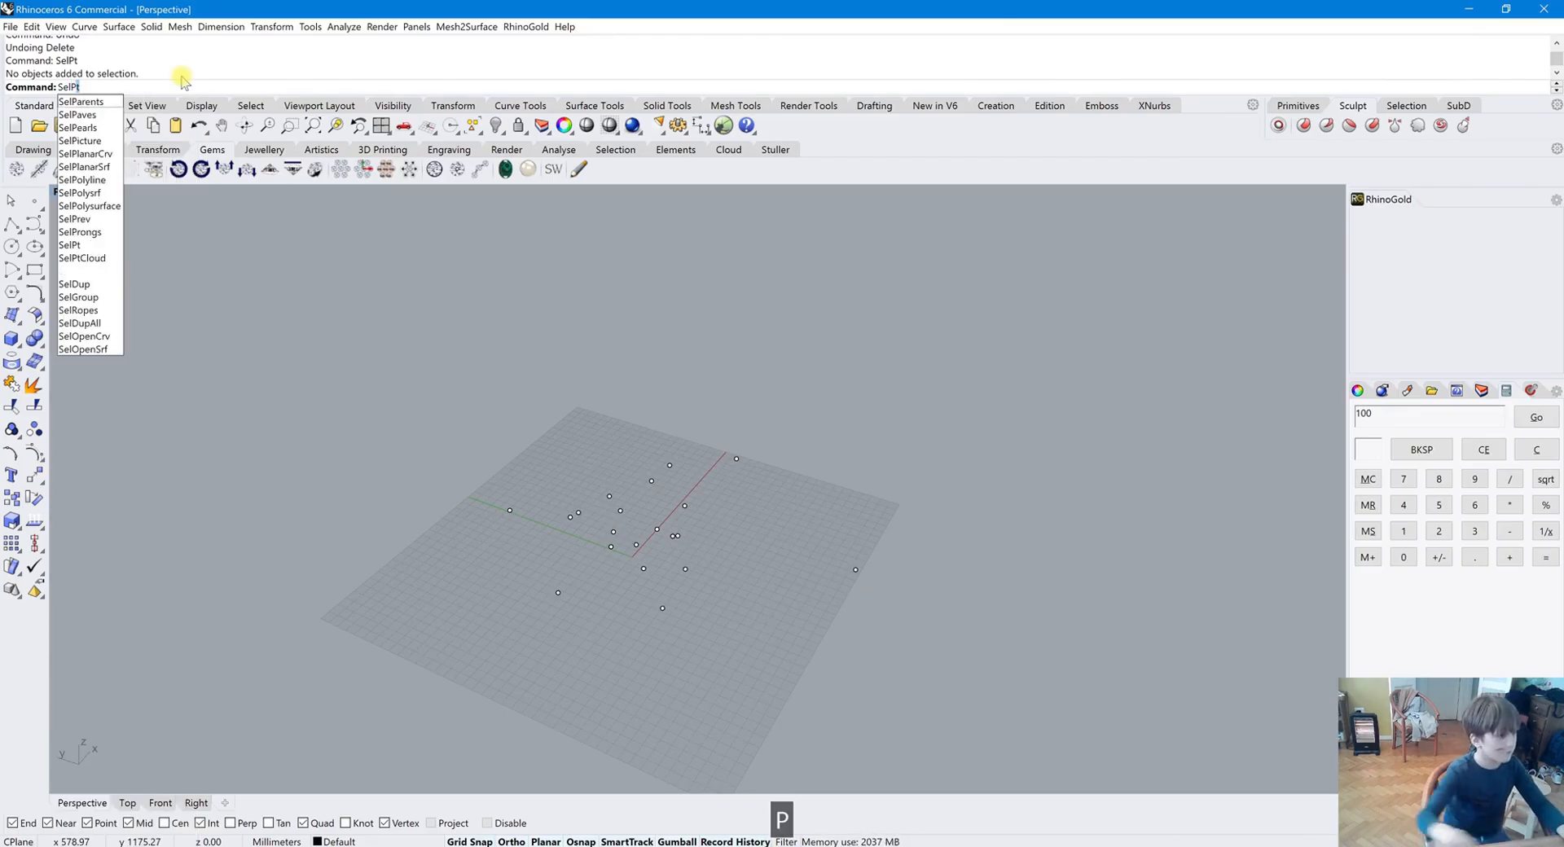
key(Return)
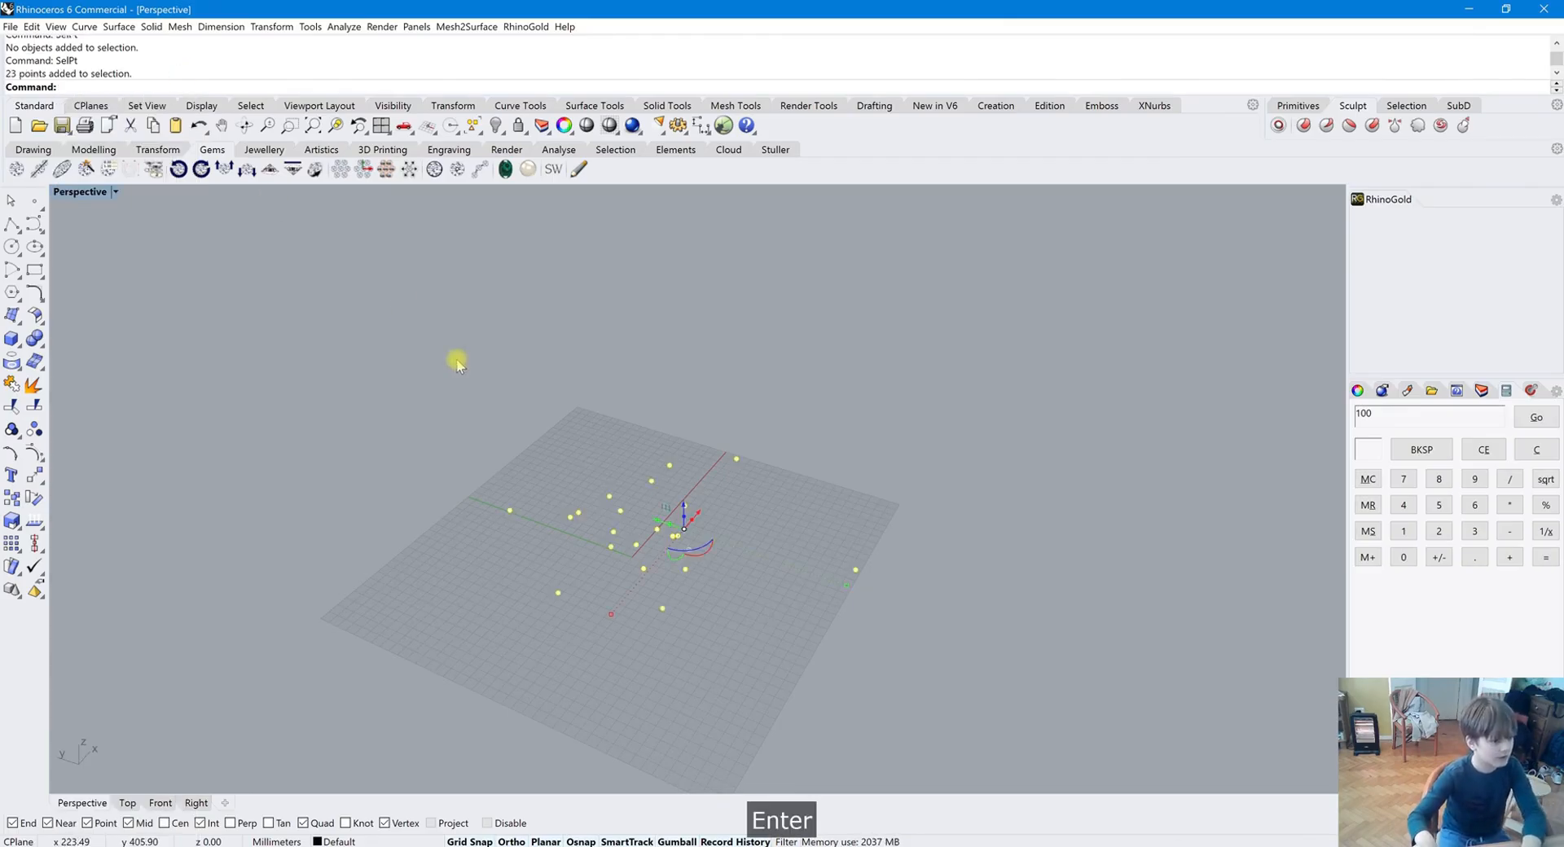
key(Delete)
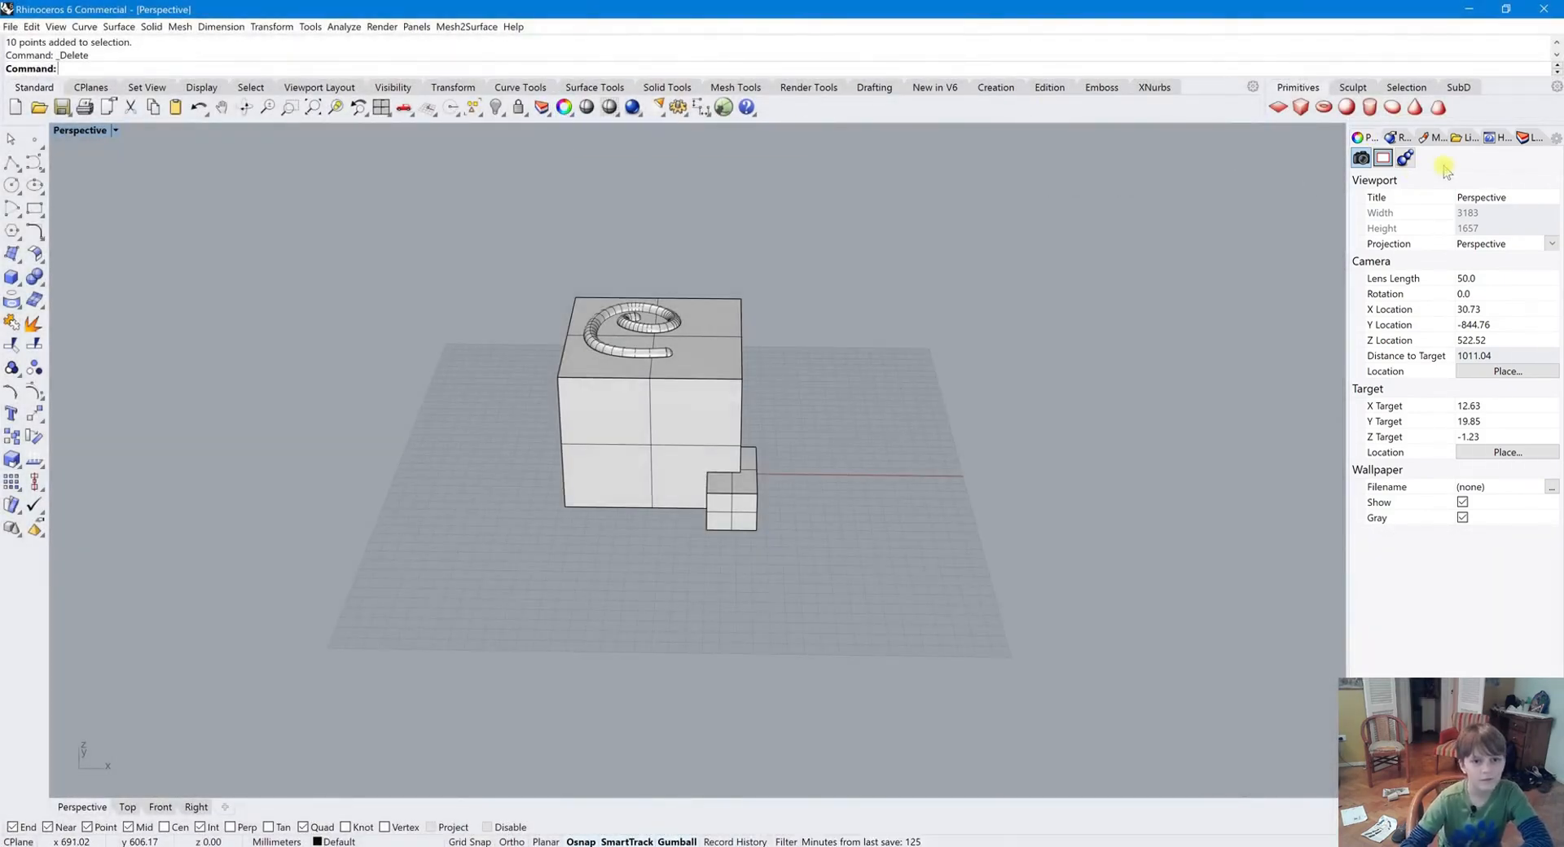
Browse the Libraries, Help and Layers panels in the side panel area
click(1390, 136)
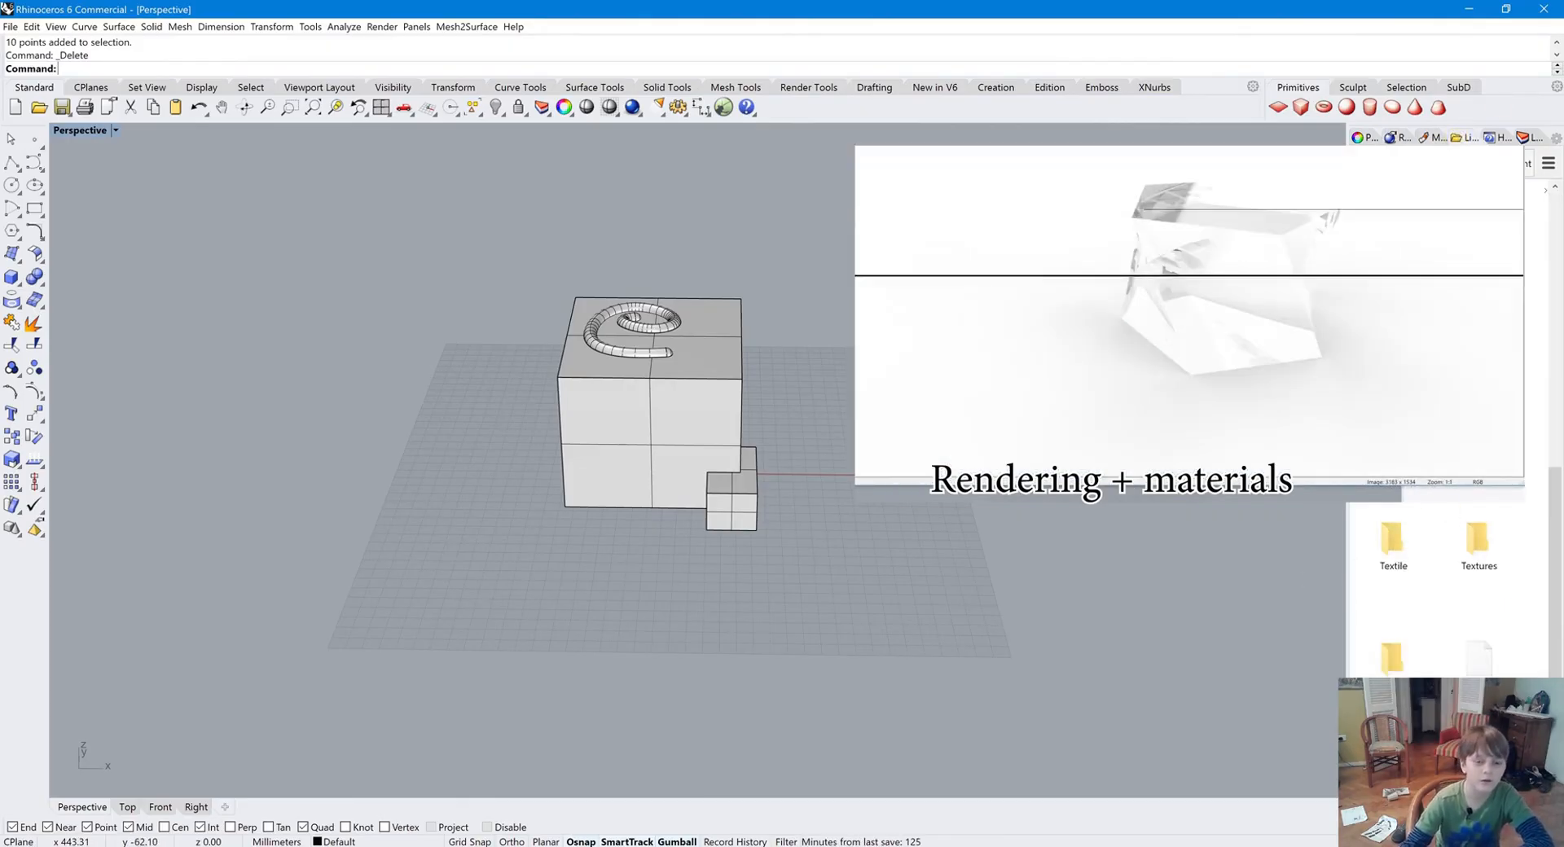
scroll(1430, 488, down, 5)
scroll(1429, 623, up, 5)
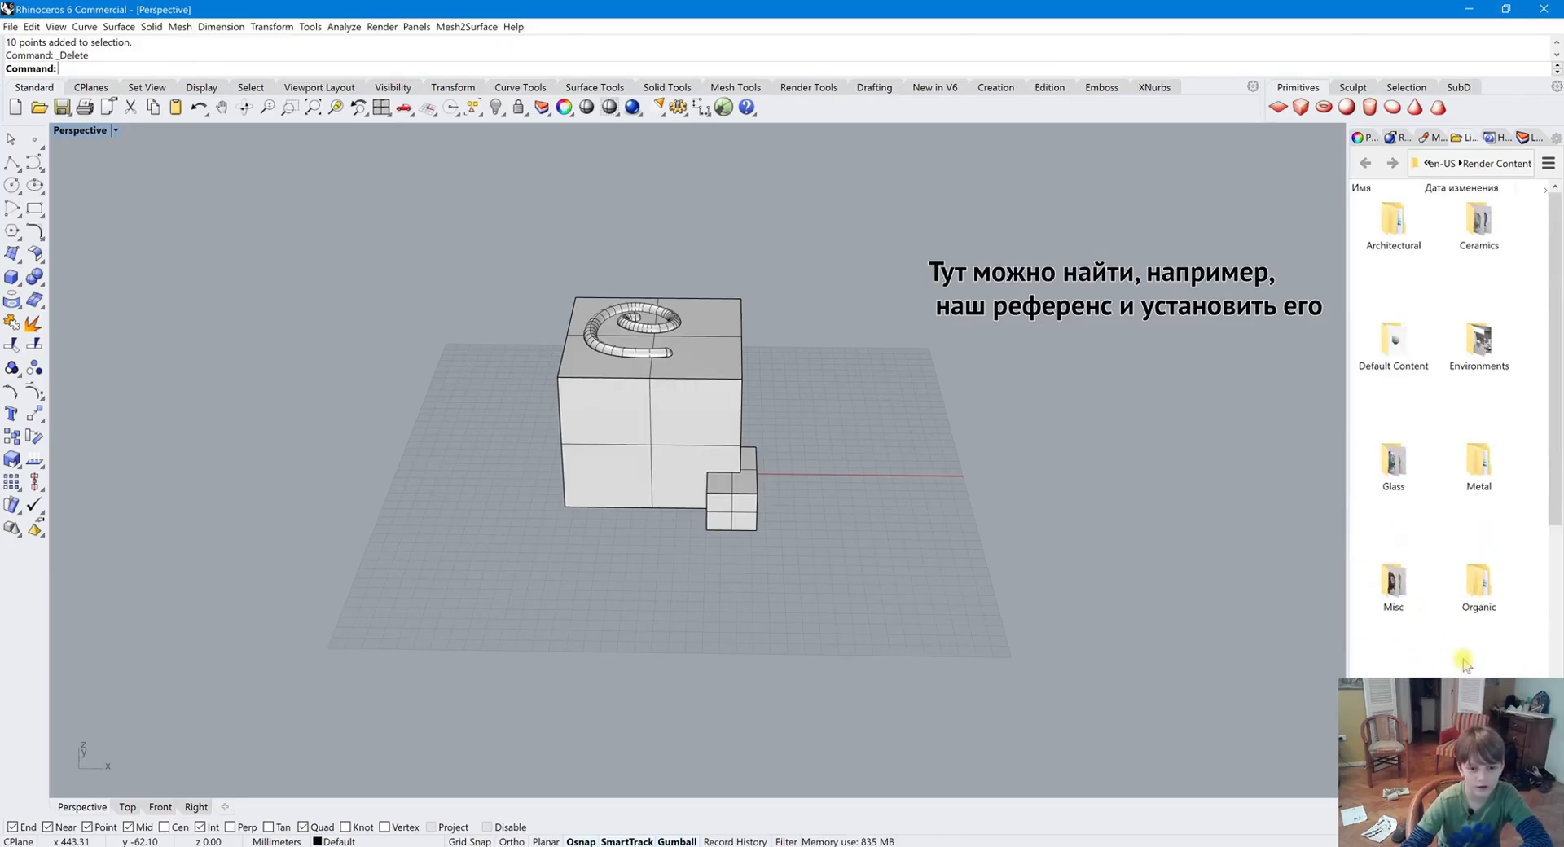
click(1491, 136)
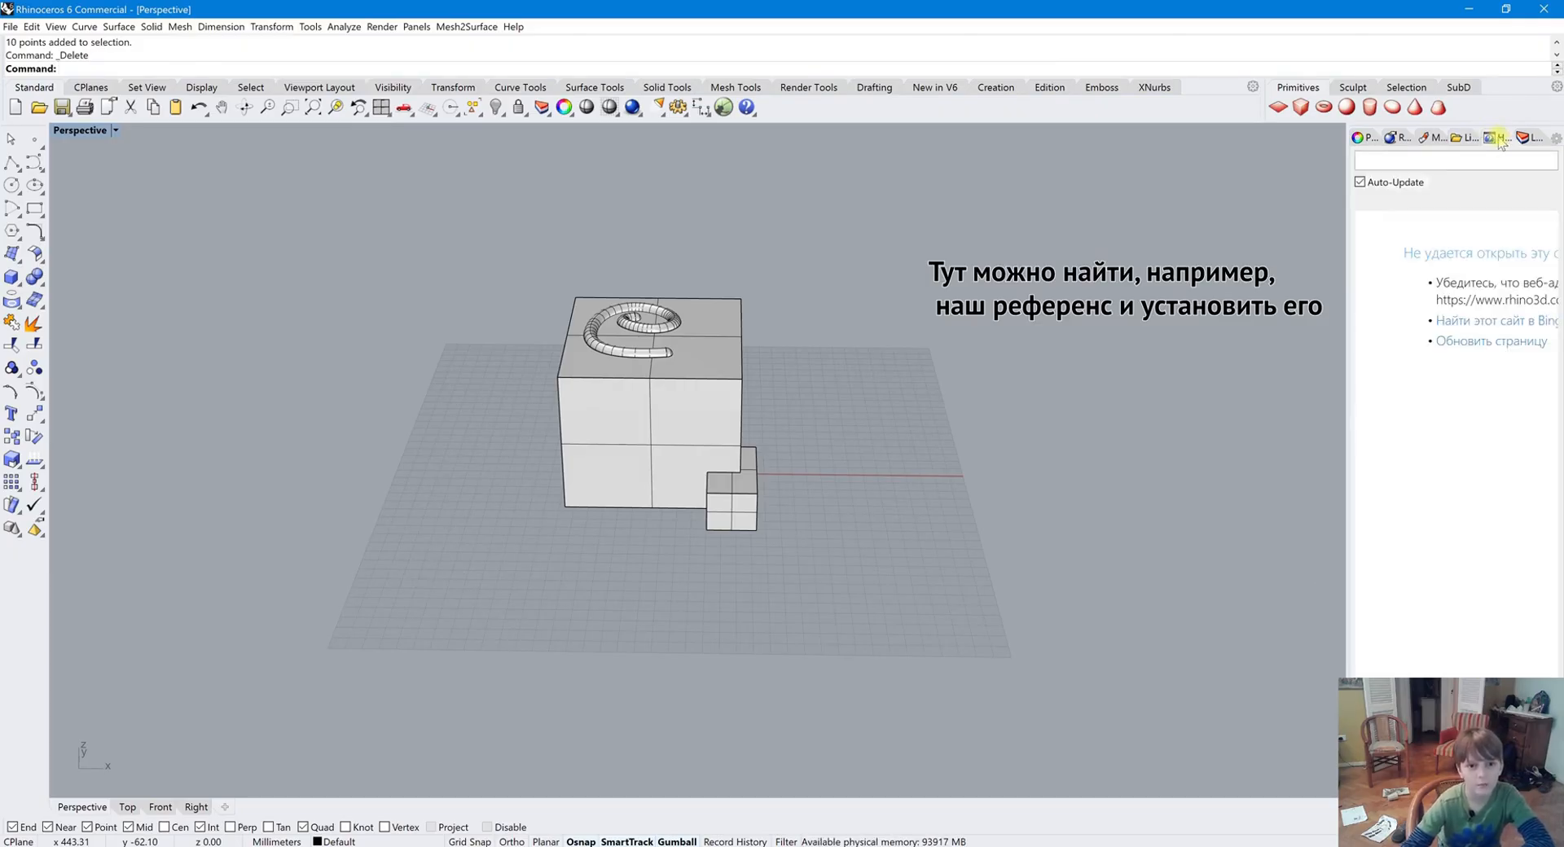
click(1530, 137)
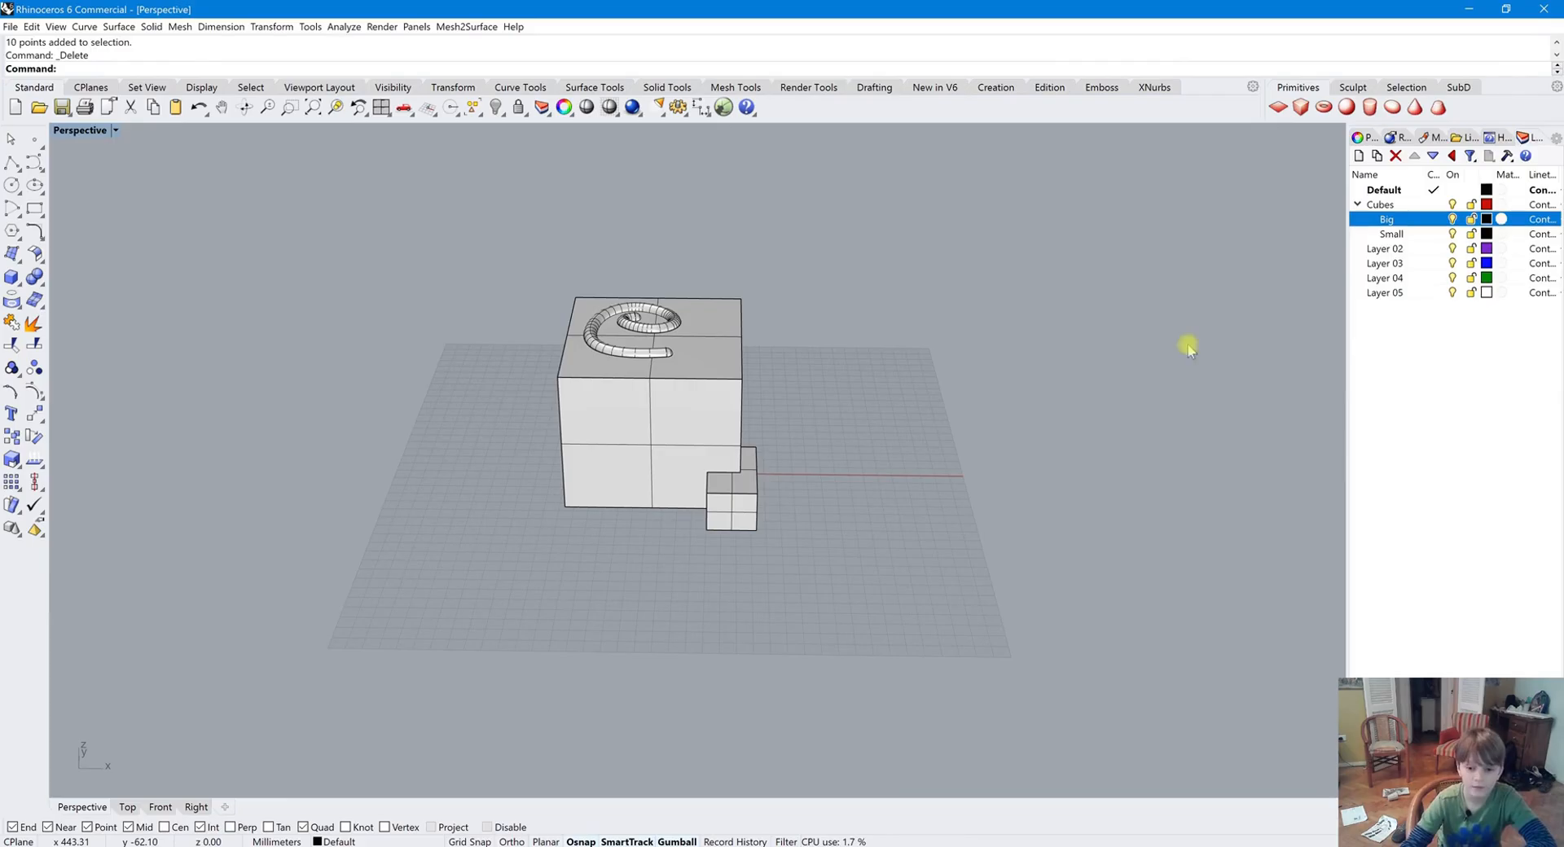
Open the Calculator panel from the list of available panels
click(1555, 136)
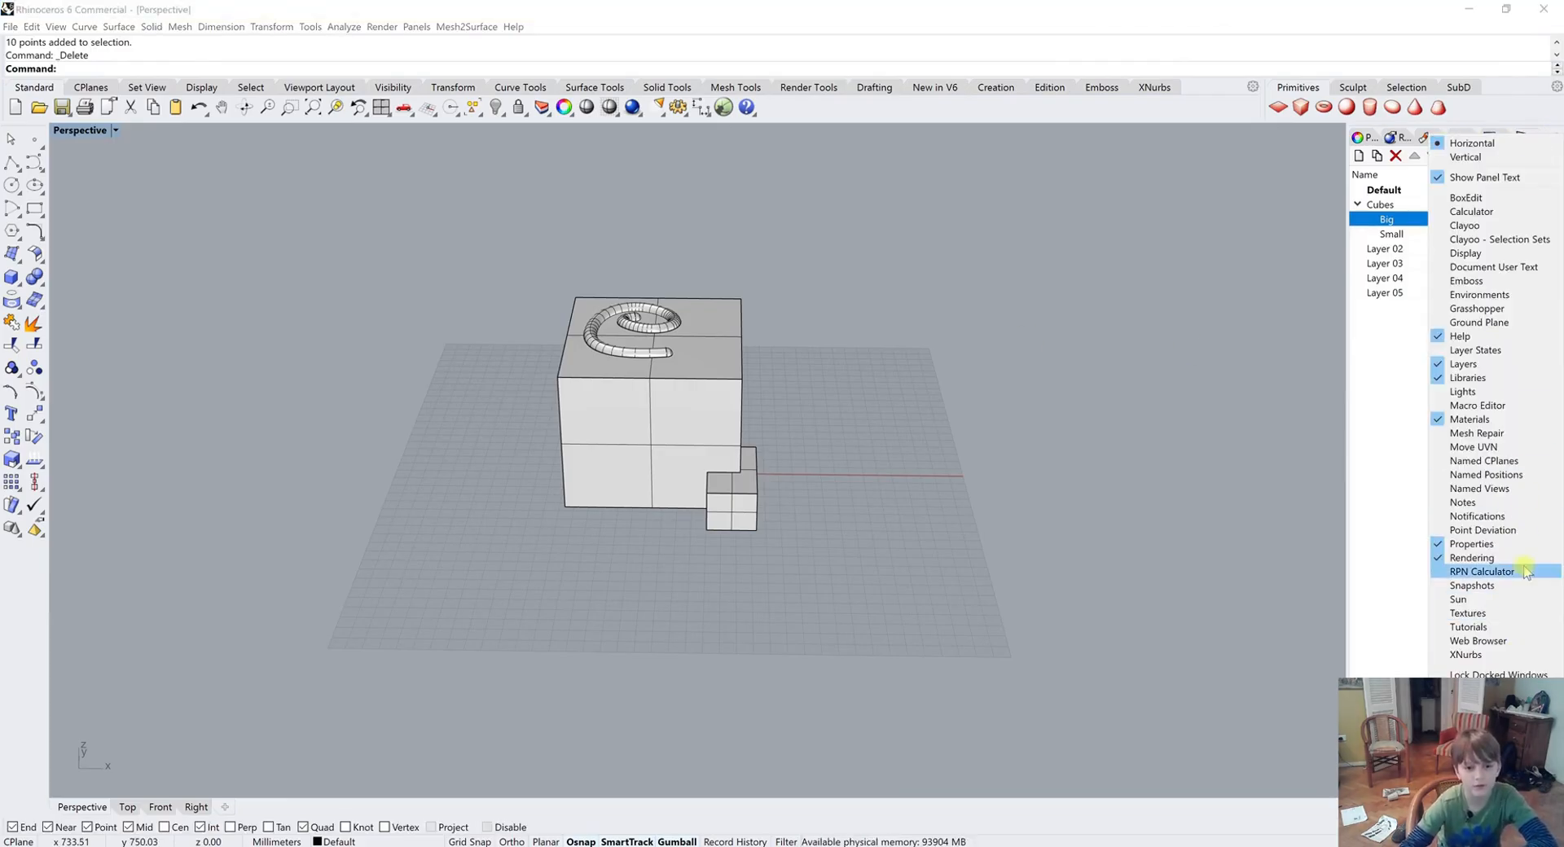
click(1479, 136)
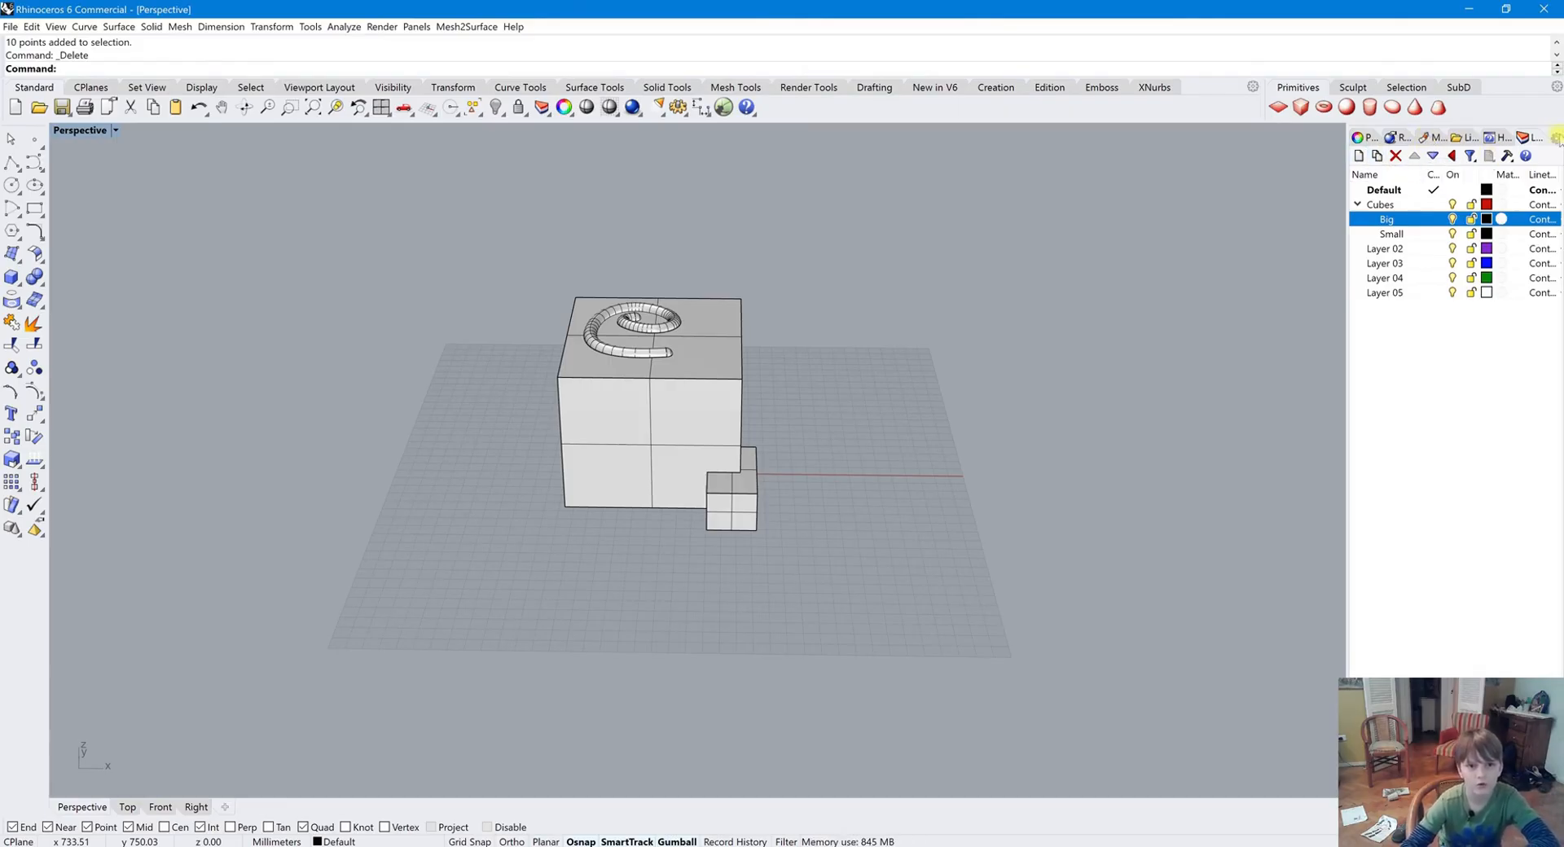
click(1555, 137)
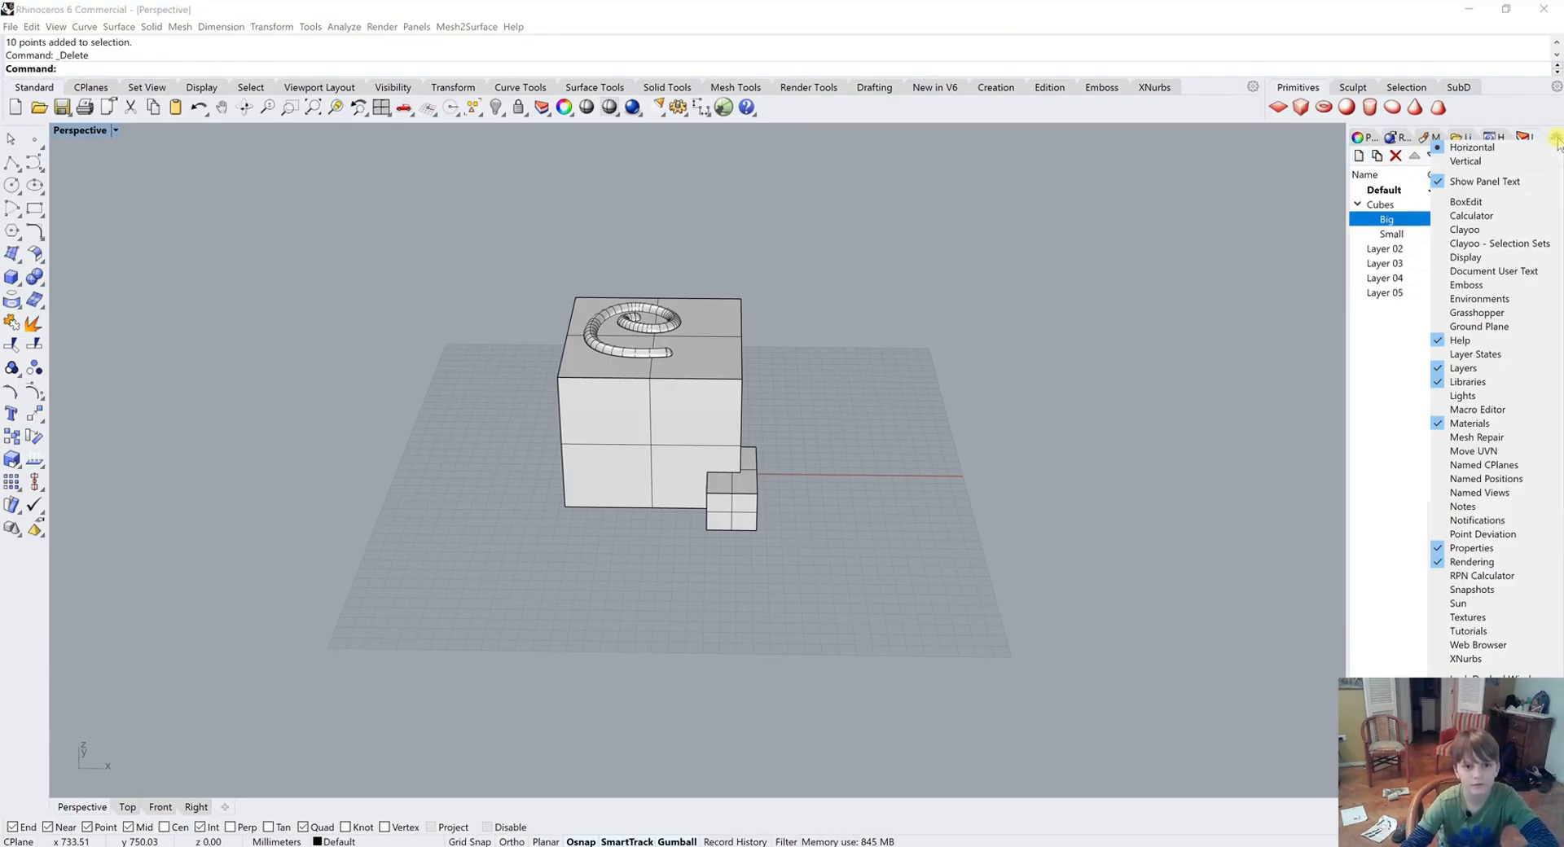
click(1476, 216)
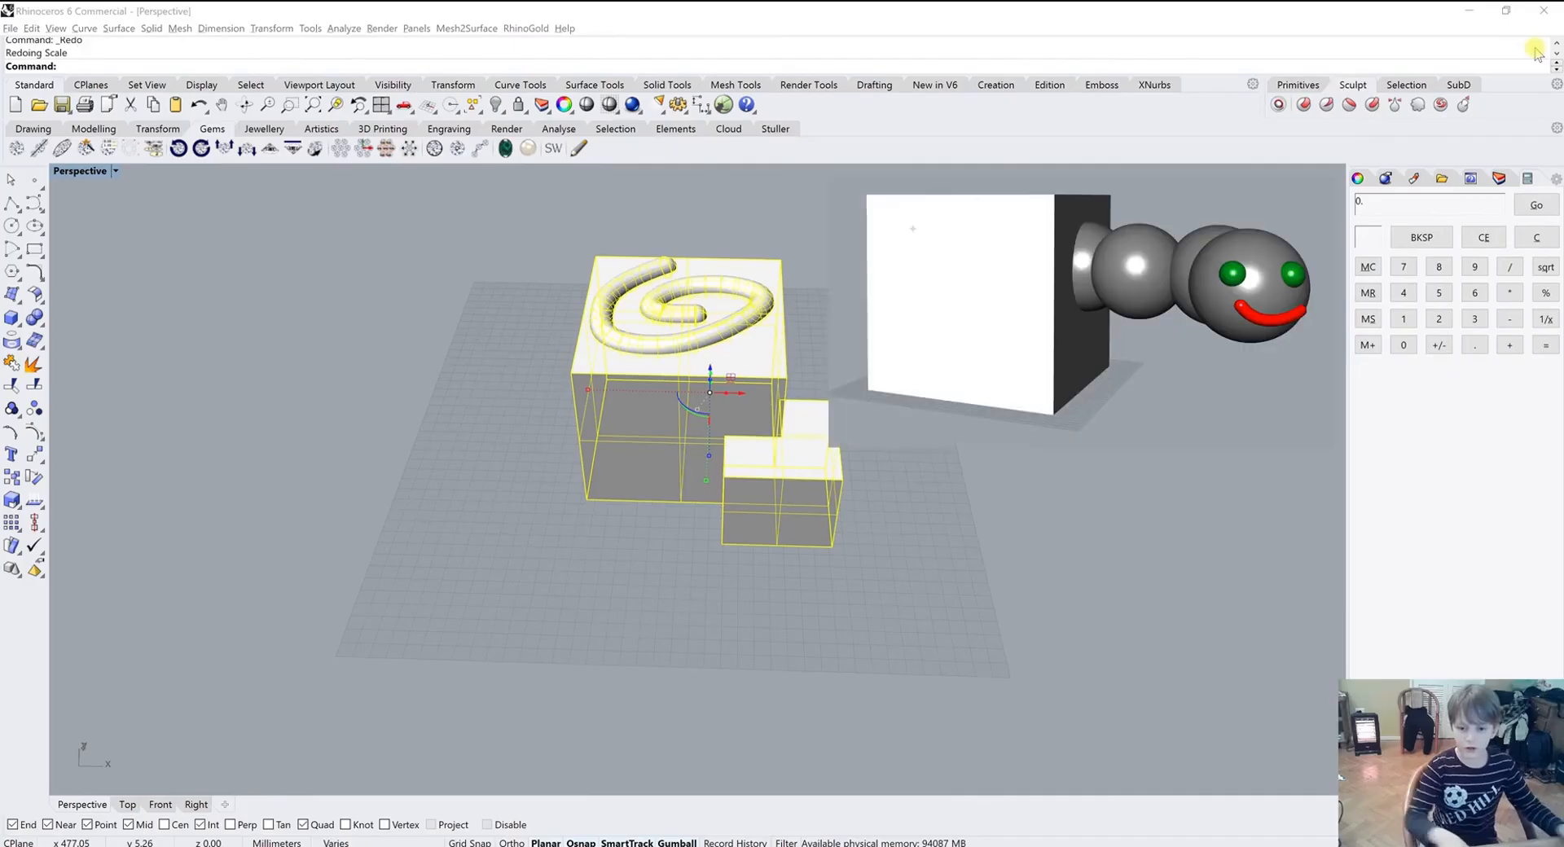
Redo the scale operation and delete the selected objects
key(ctrl+y)
key(Delete)
right_drag(675, 565, 751, 567)
click(11, 205)
scroll(548, 572, down, 6)
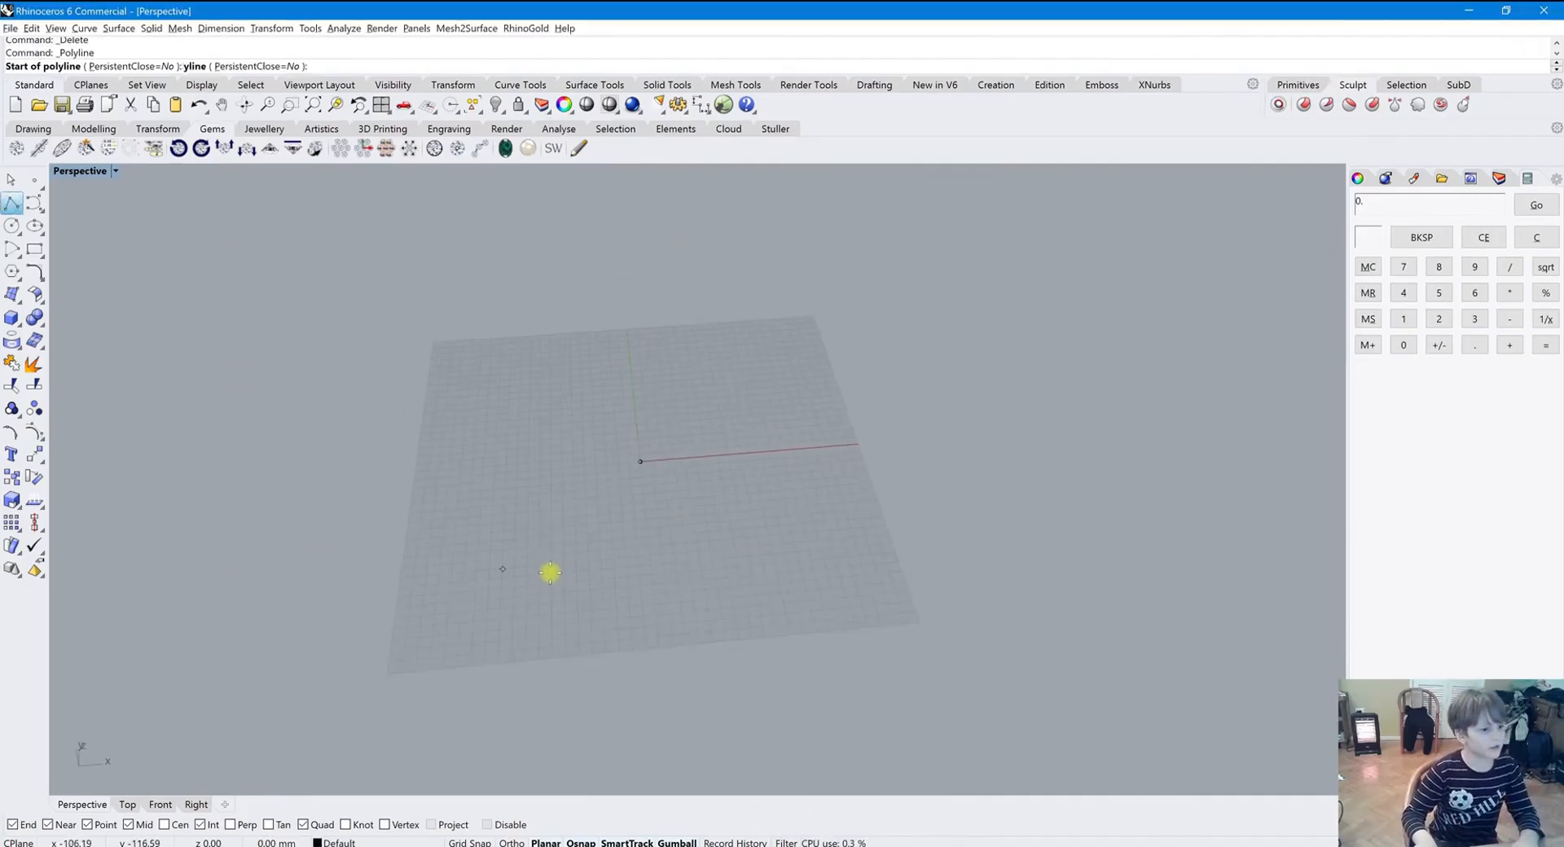
scroll(499, 458, up, 3)
click(465, 411)
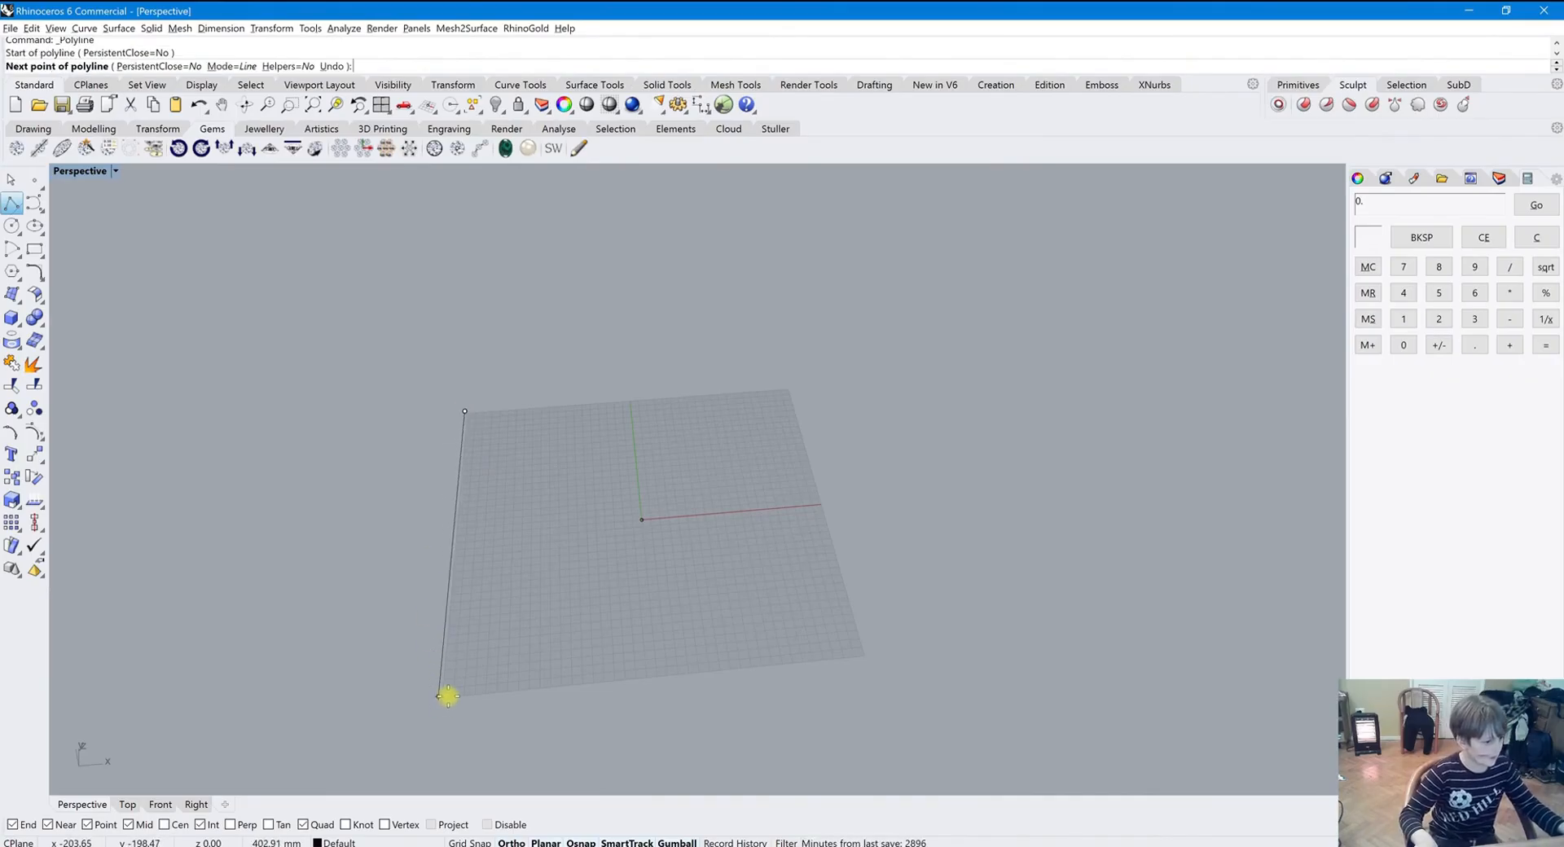
key(Escape)
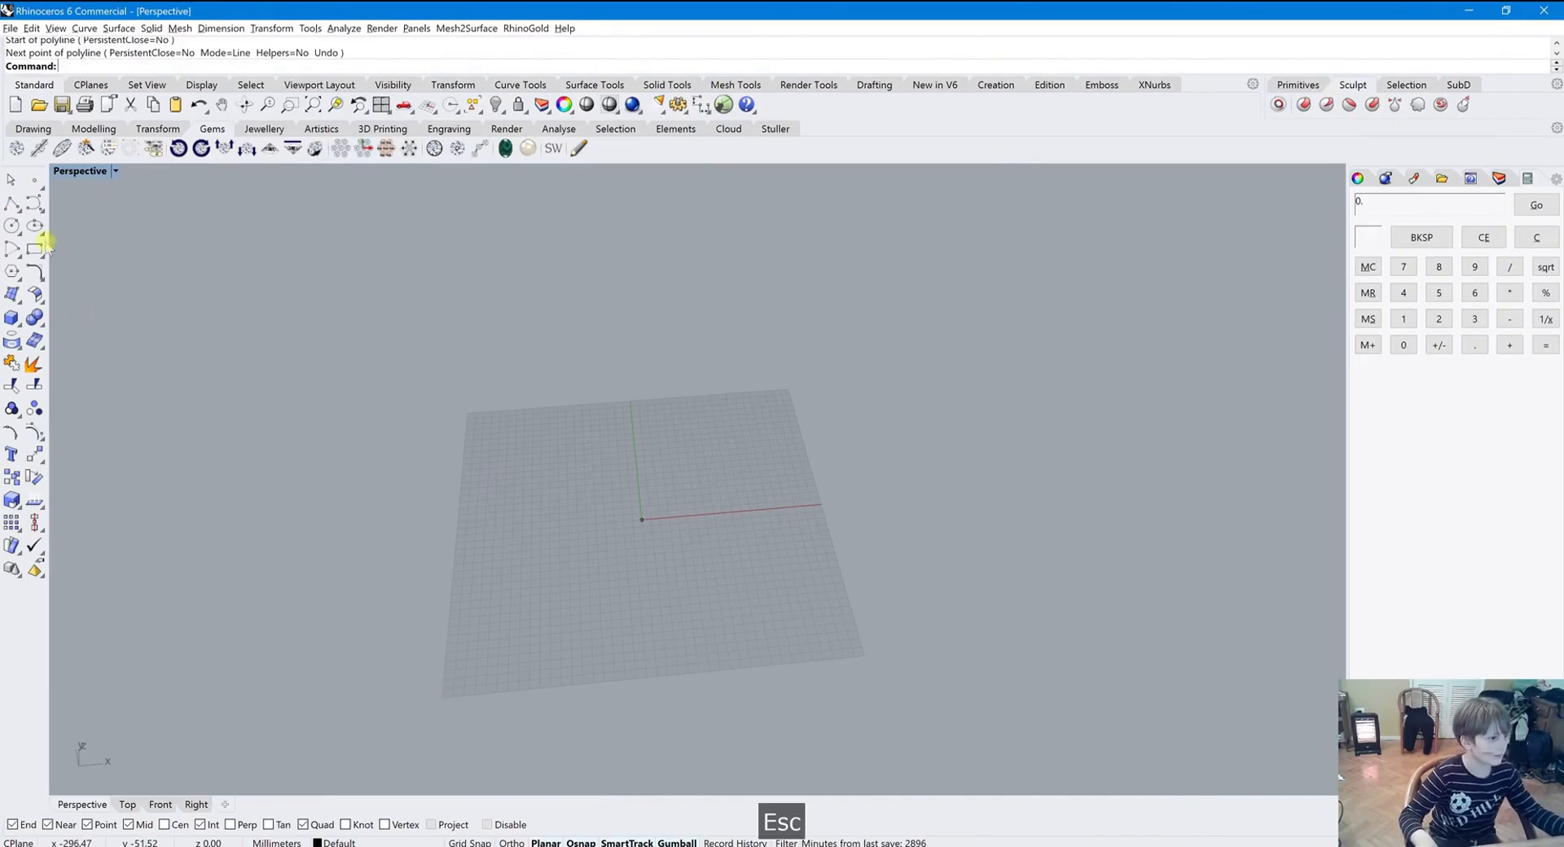
click(11, 205)
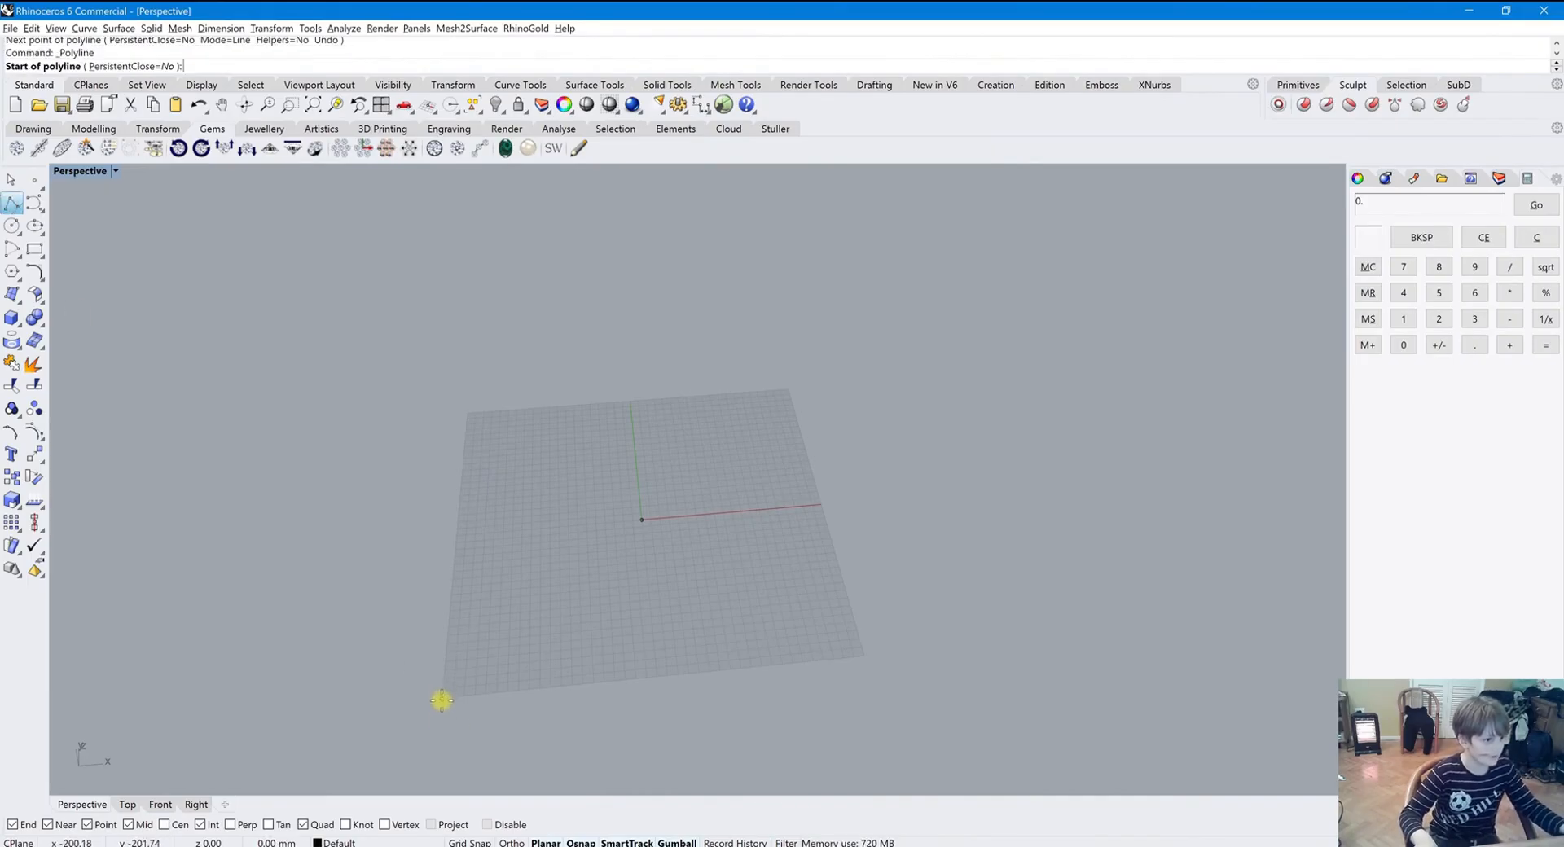
click(441, 700)
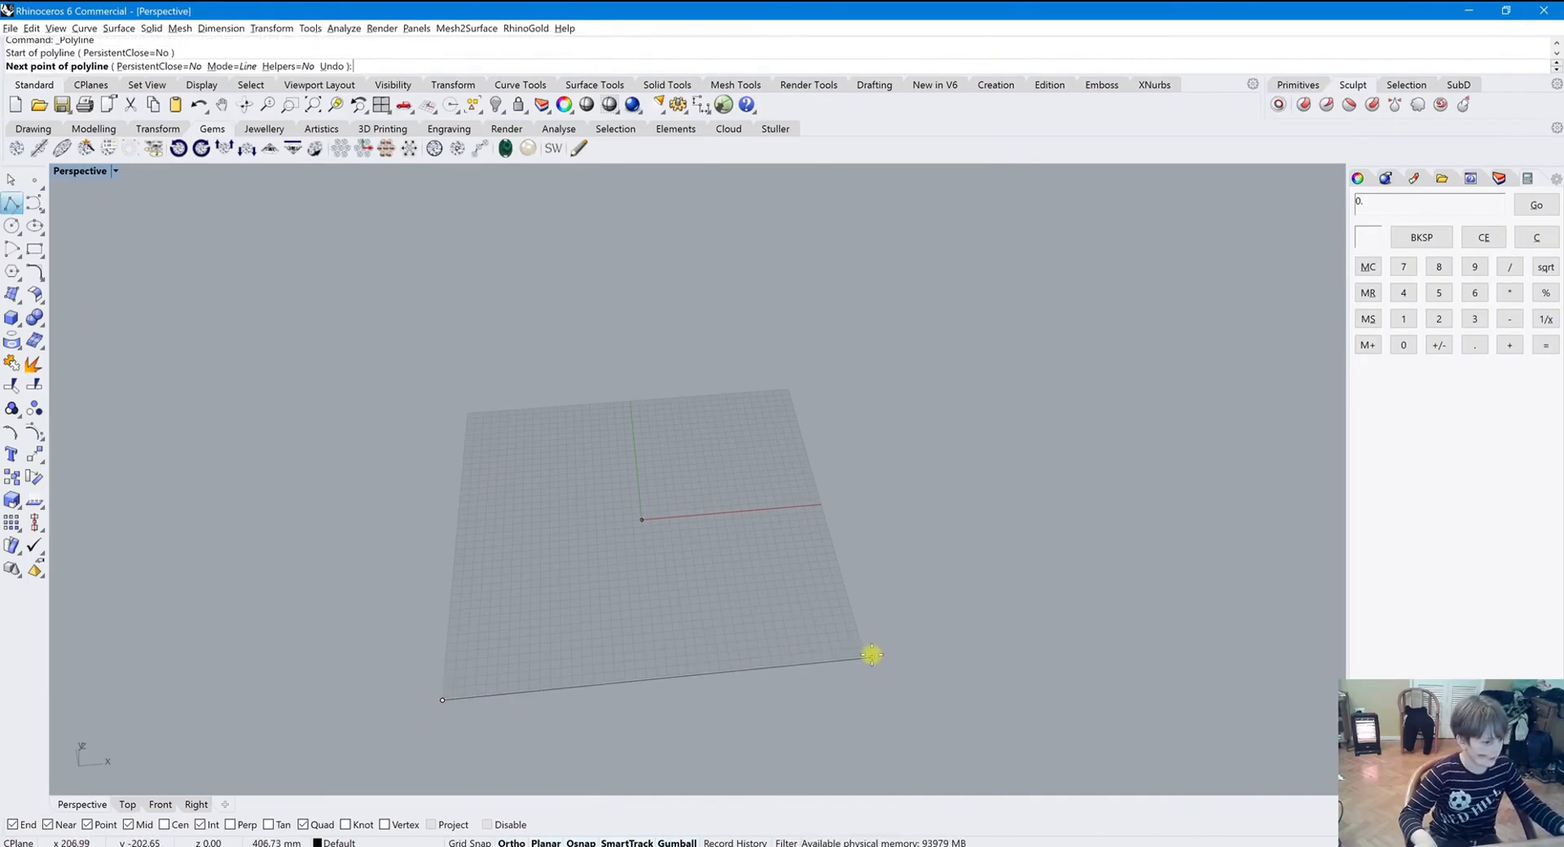
key(Escape)
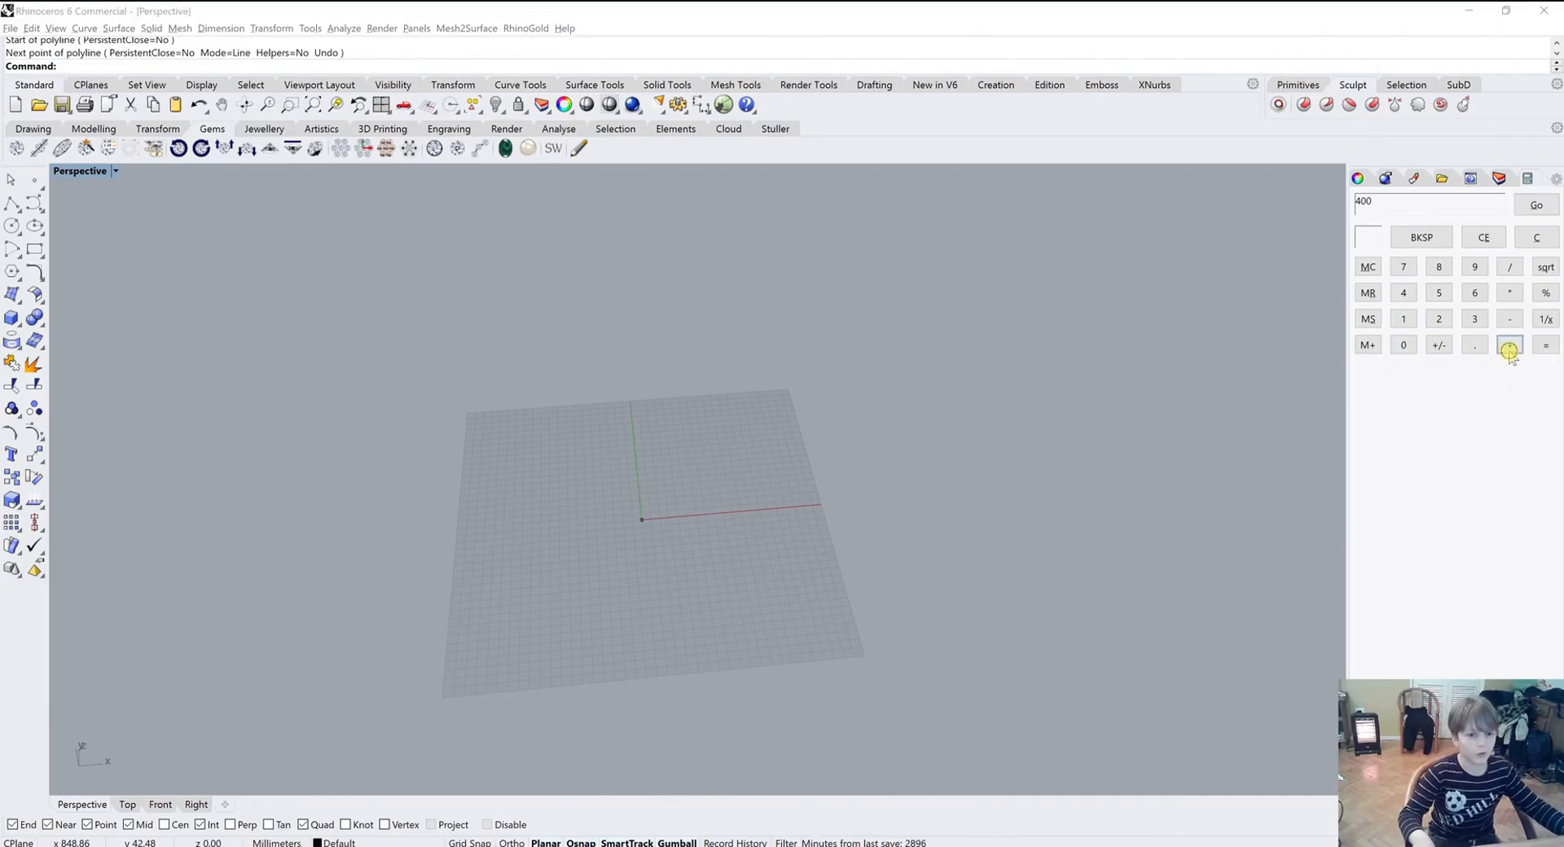
Work out 1600 with the Calculator panel's number keys
click(1407, 296)
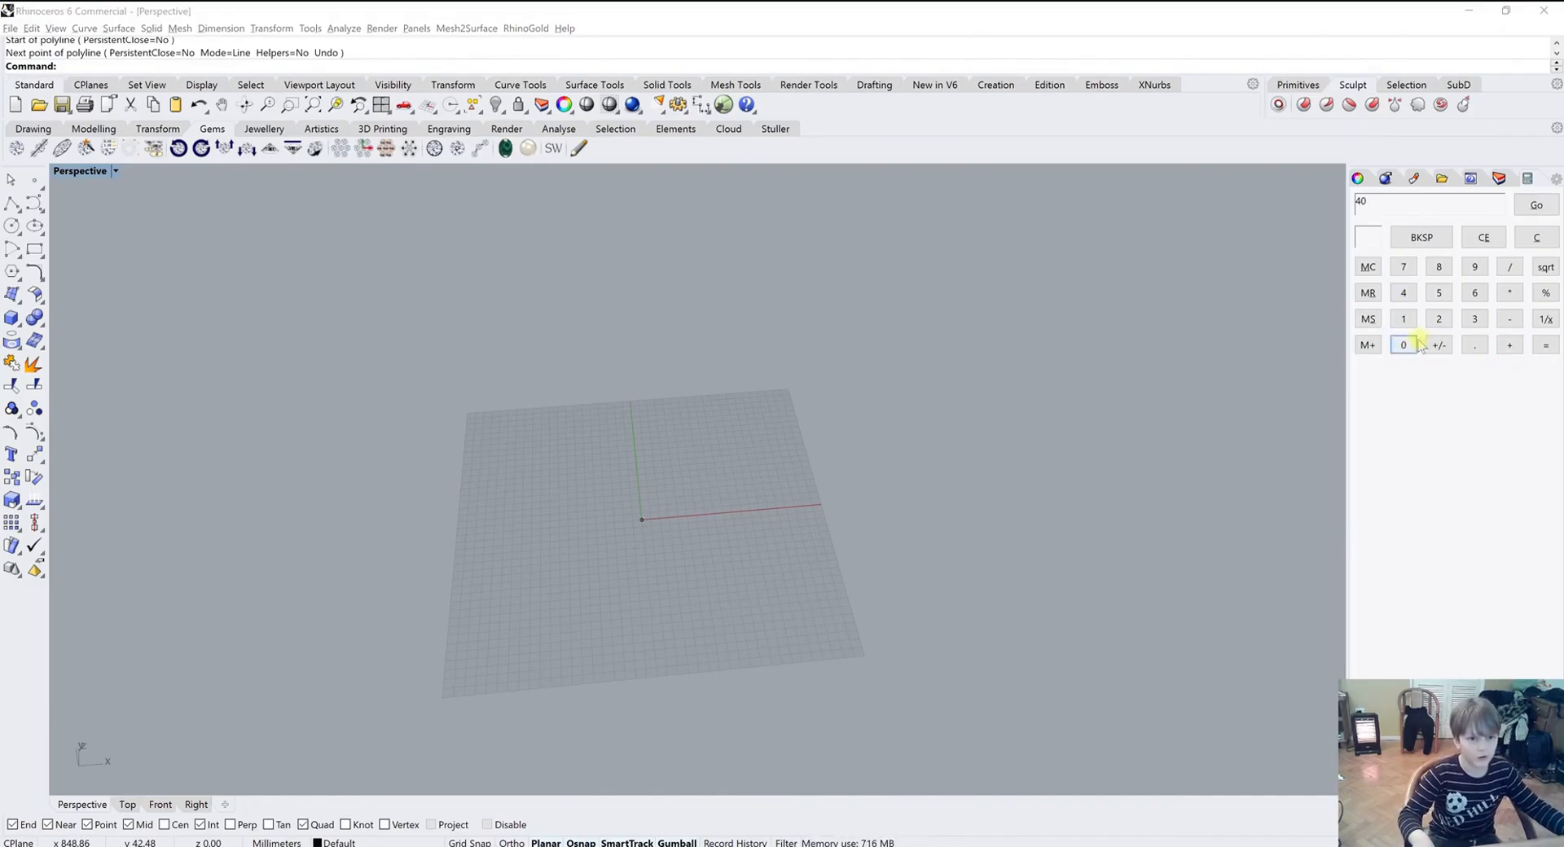
click(1539, 350)
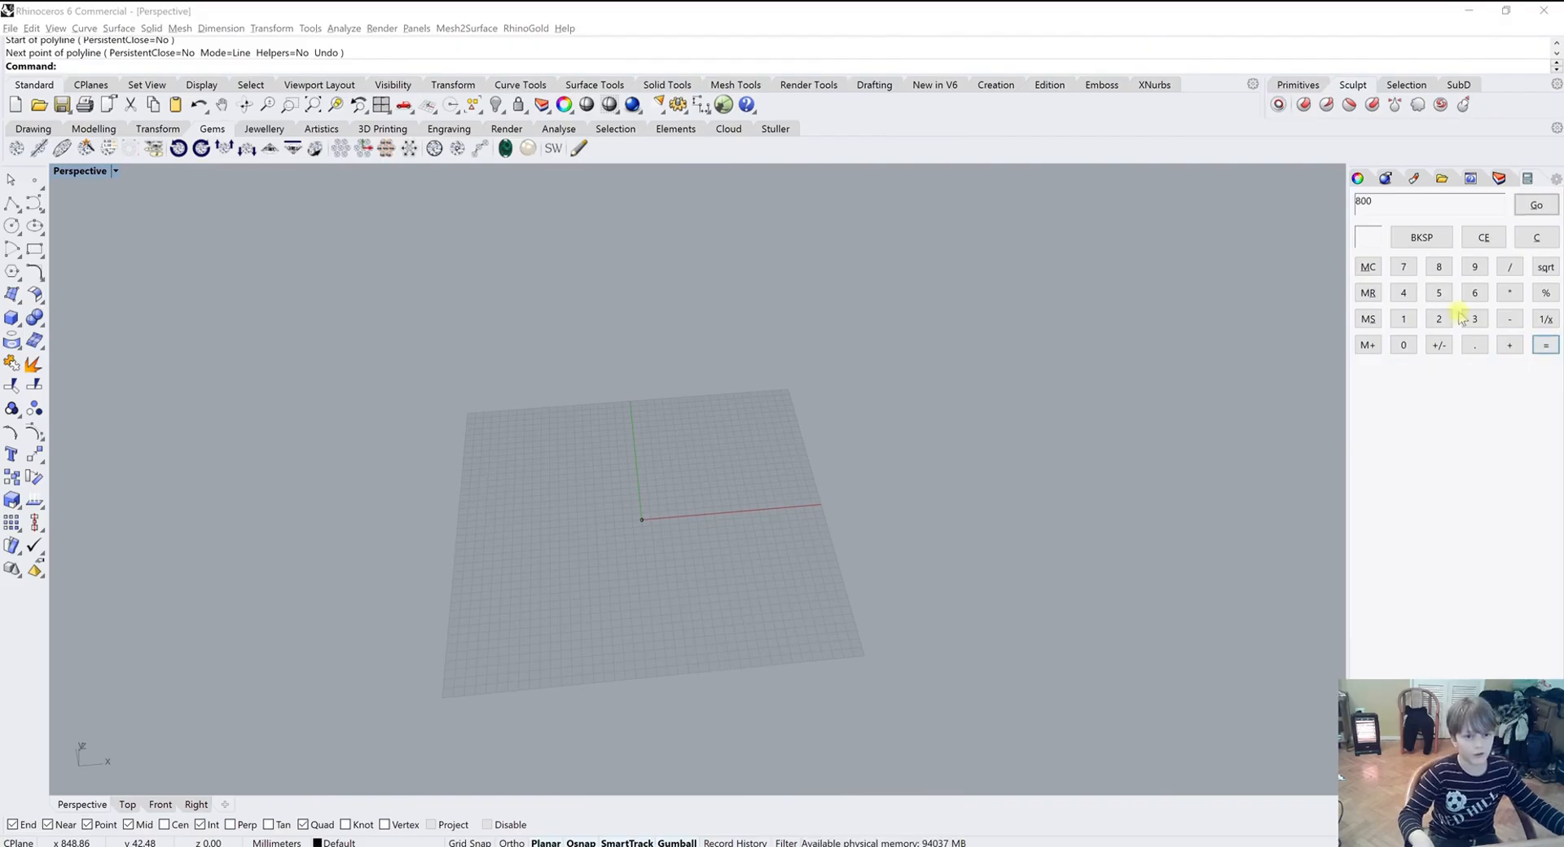
click(1439, 267)
click(1404, 345)
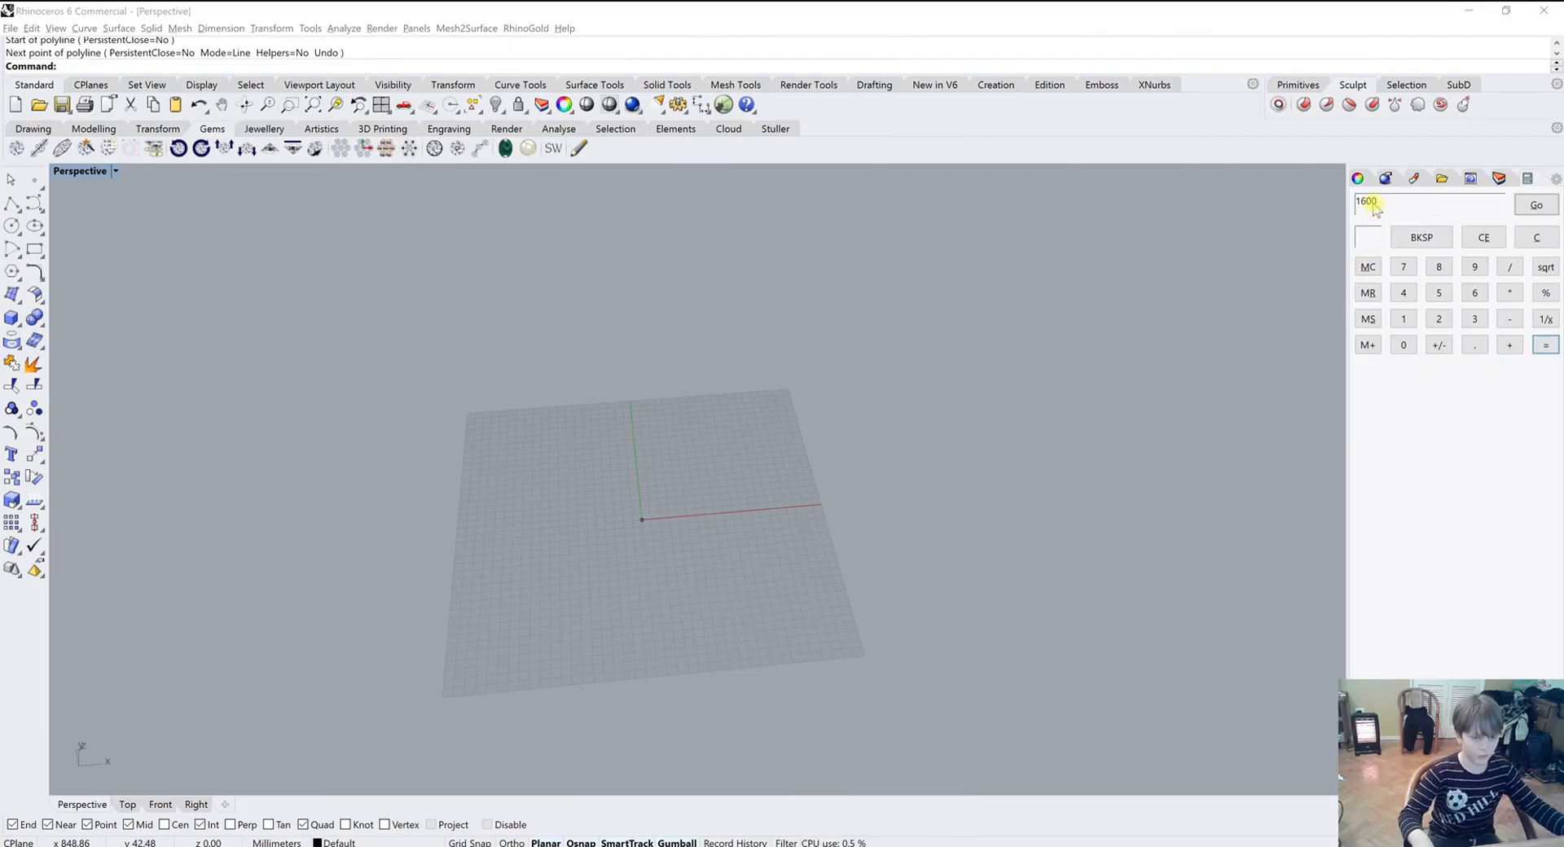
click(634, 431)
scroll(725, 539, down, 4)
scroll(567, 560, down, 4)
scroll(546, 570, up, 4)
right_drag(796, 457, 776, 484)
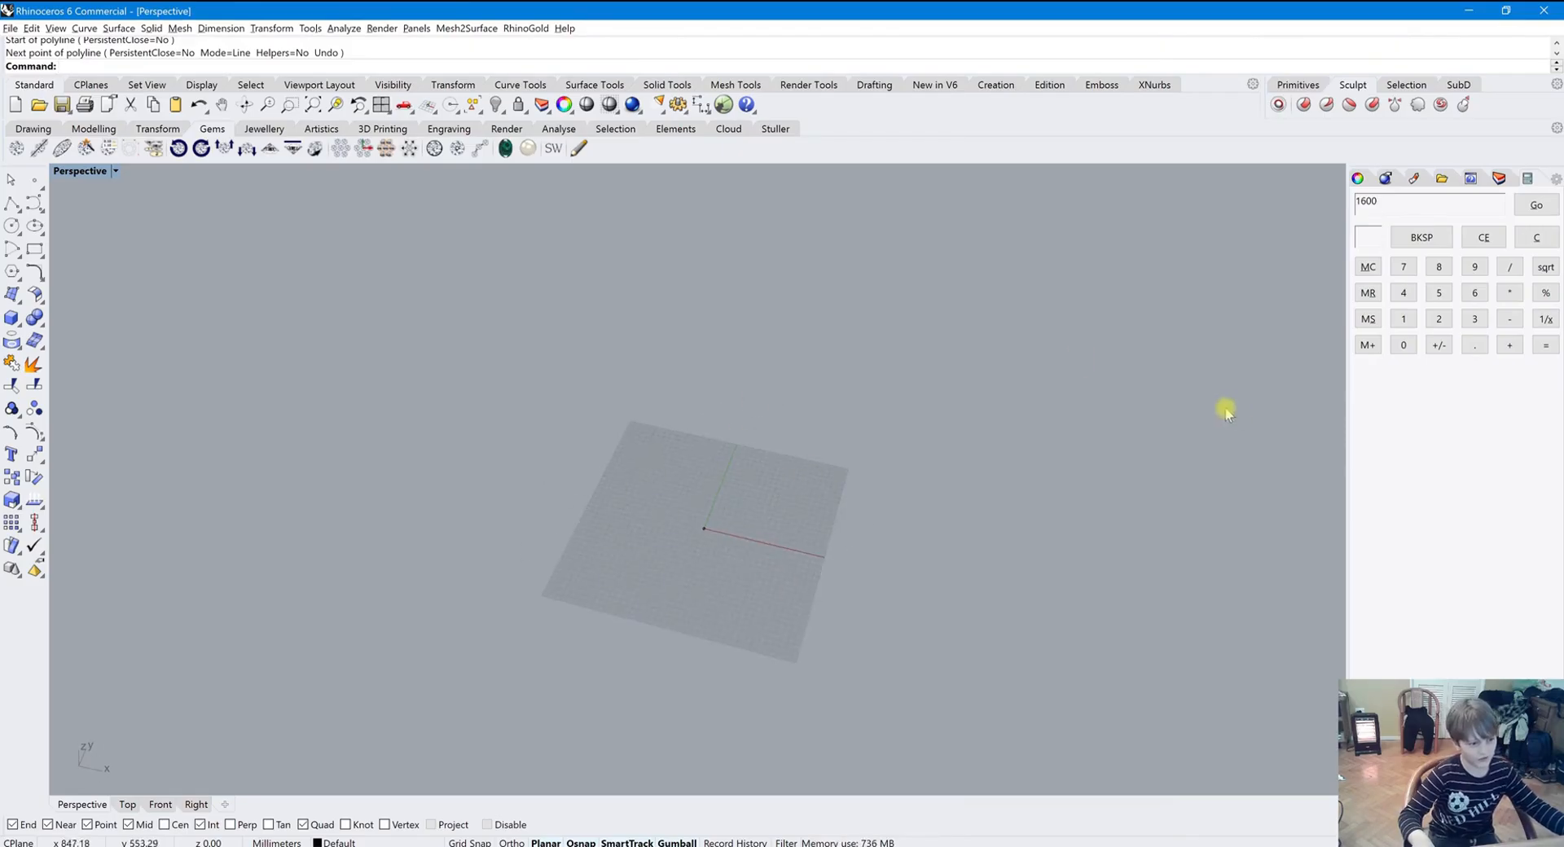
right_drag(1264, 314, 1124, 321)
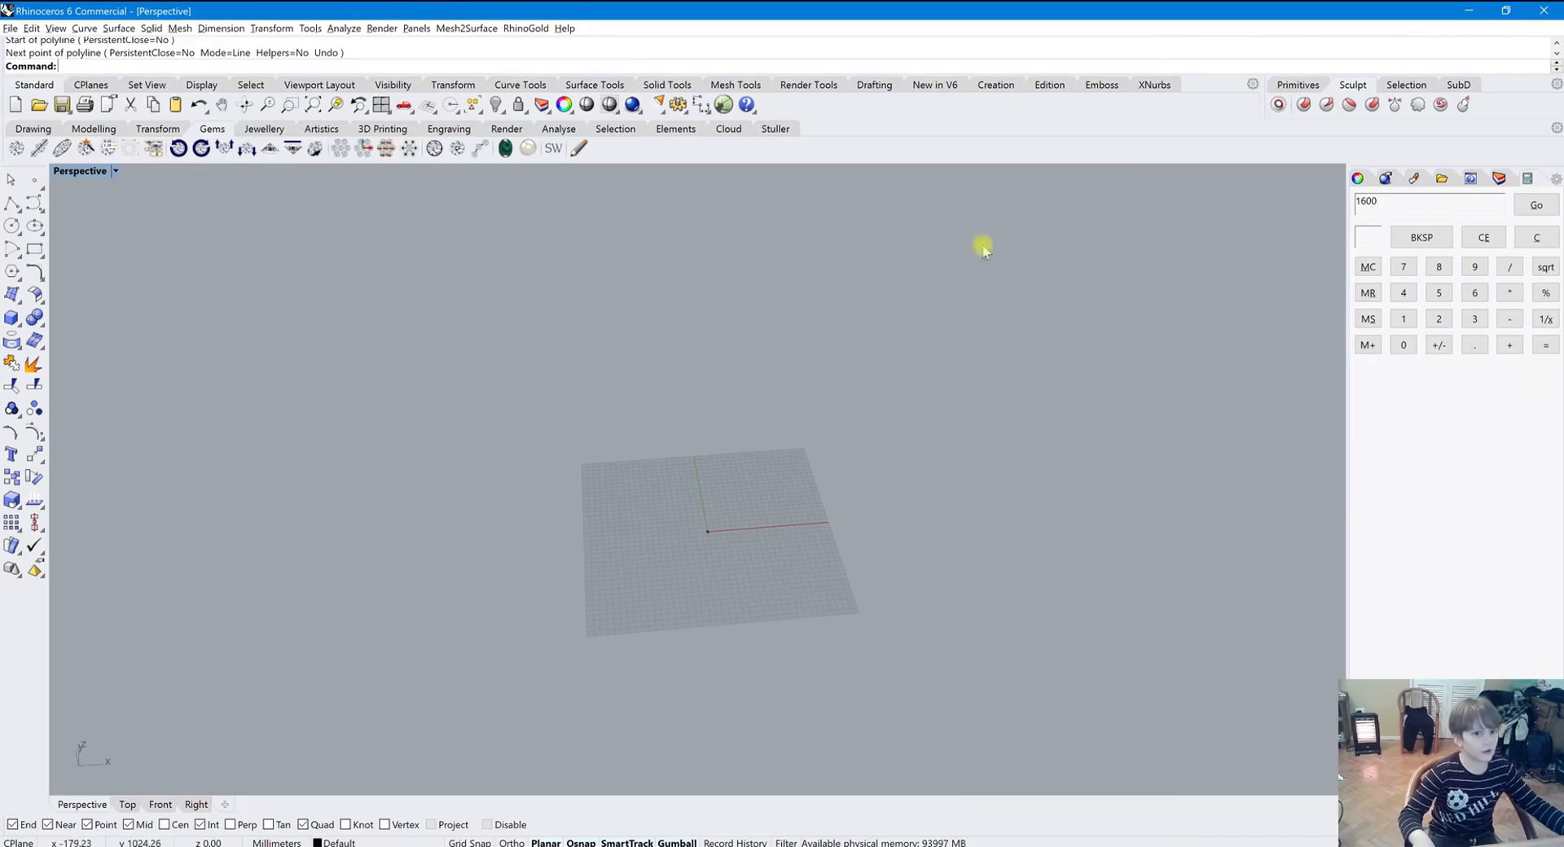
click(1520, 212)
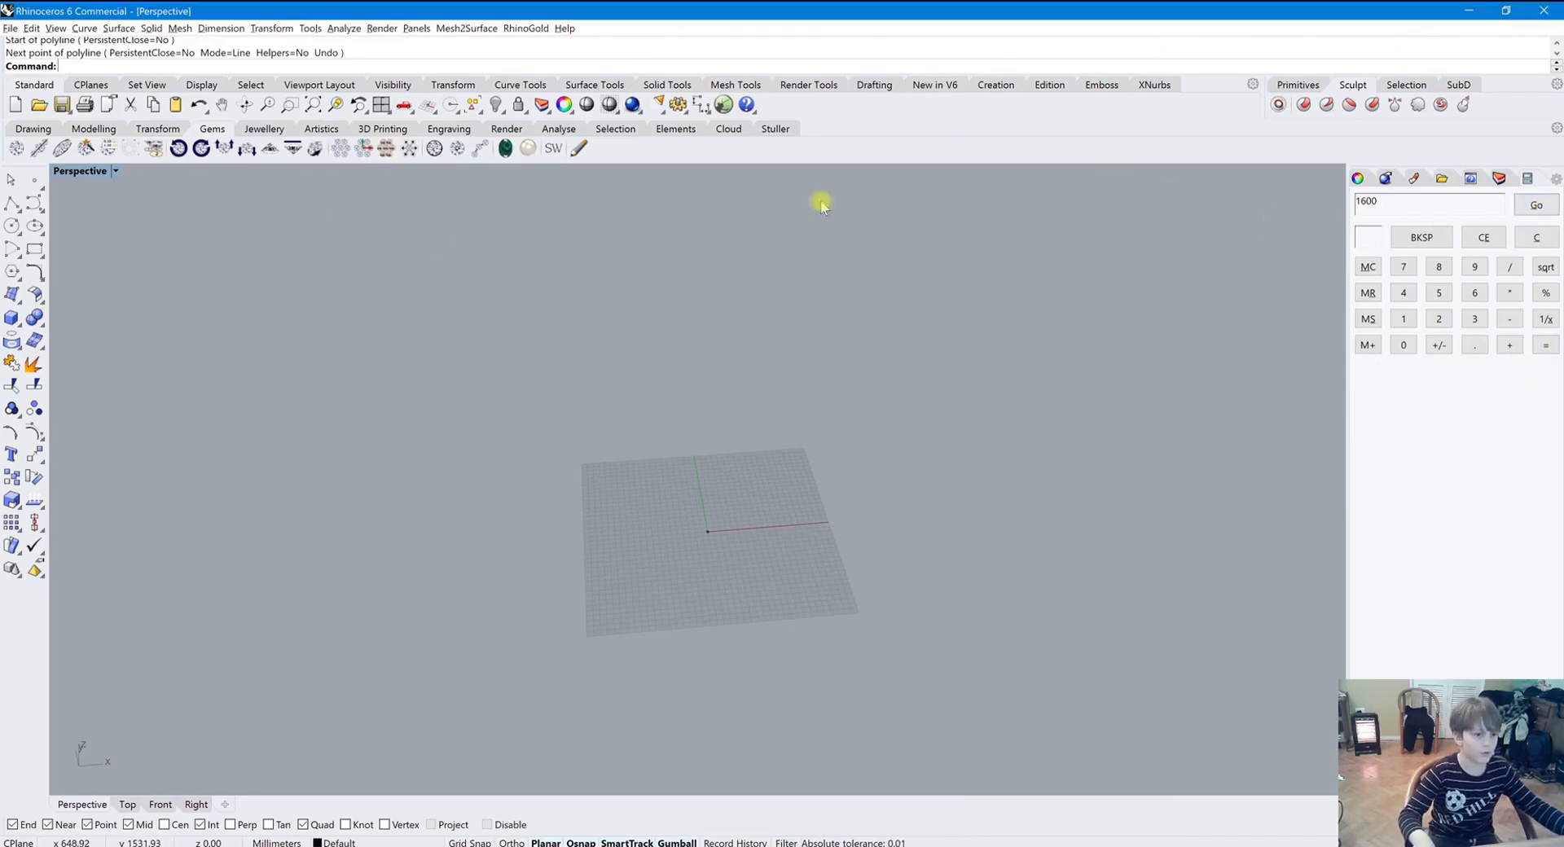
Start a centred Box and send 0 from the Calculator panel as the base centre
click(11, 318)
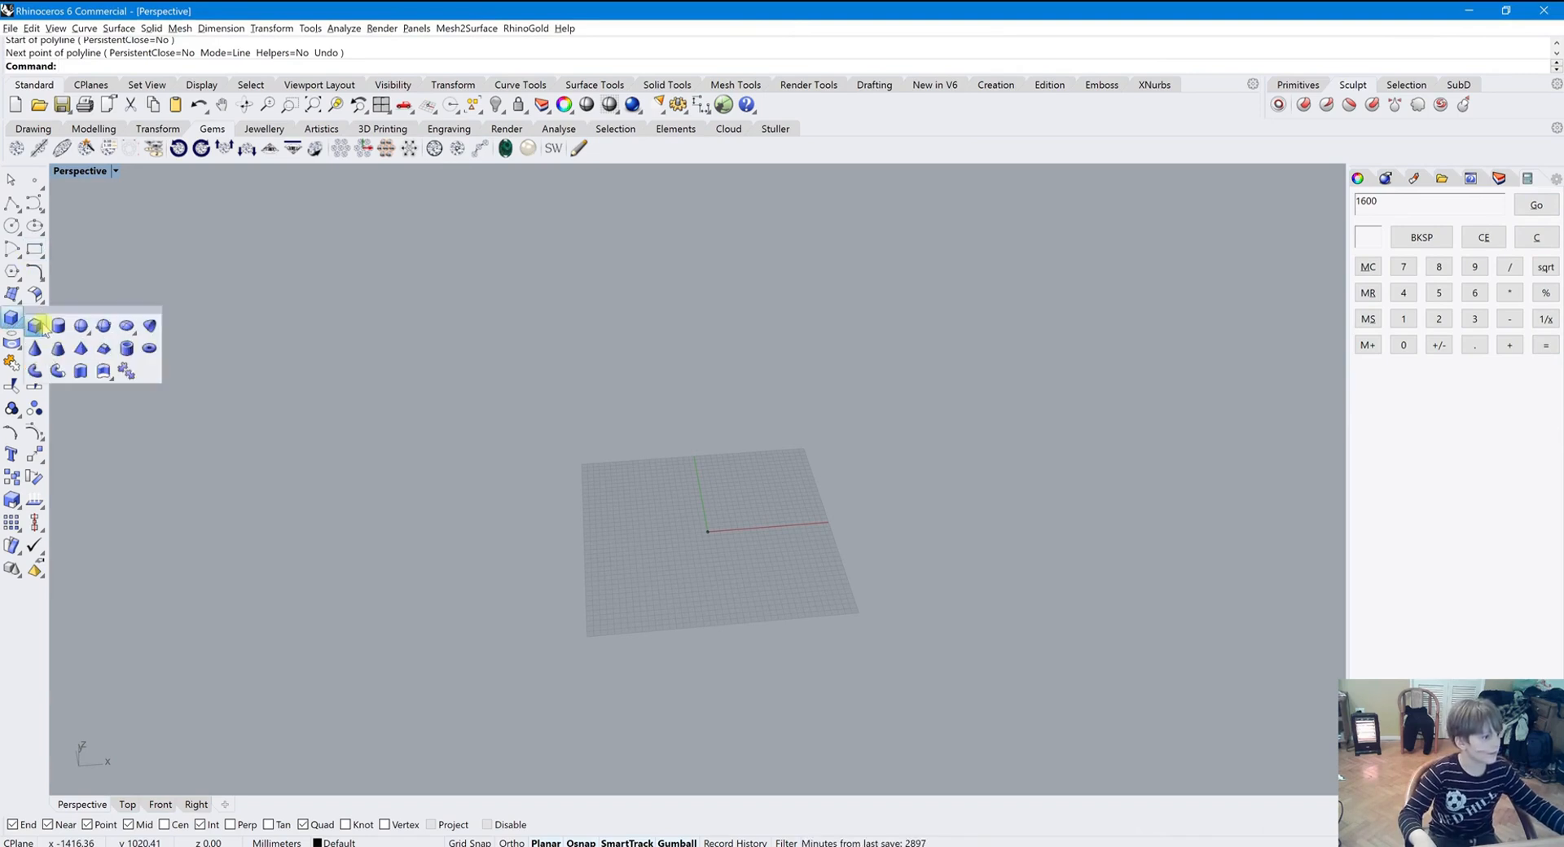
click(17, 324)
click(234, 67)
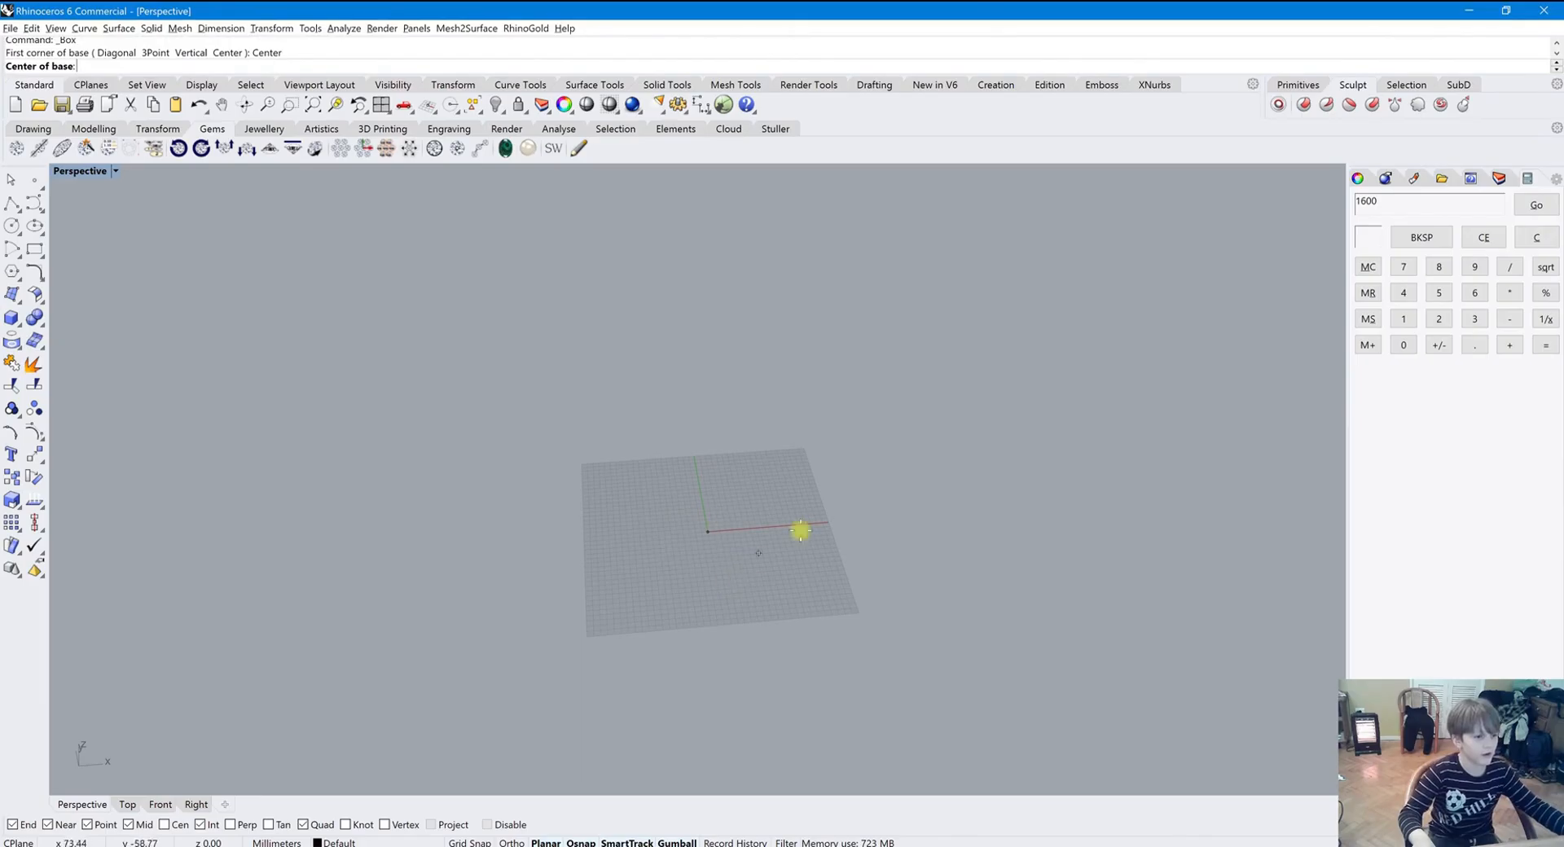
click(1483, 237)
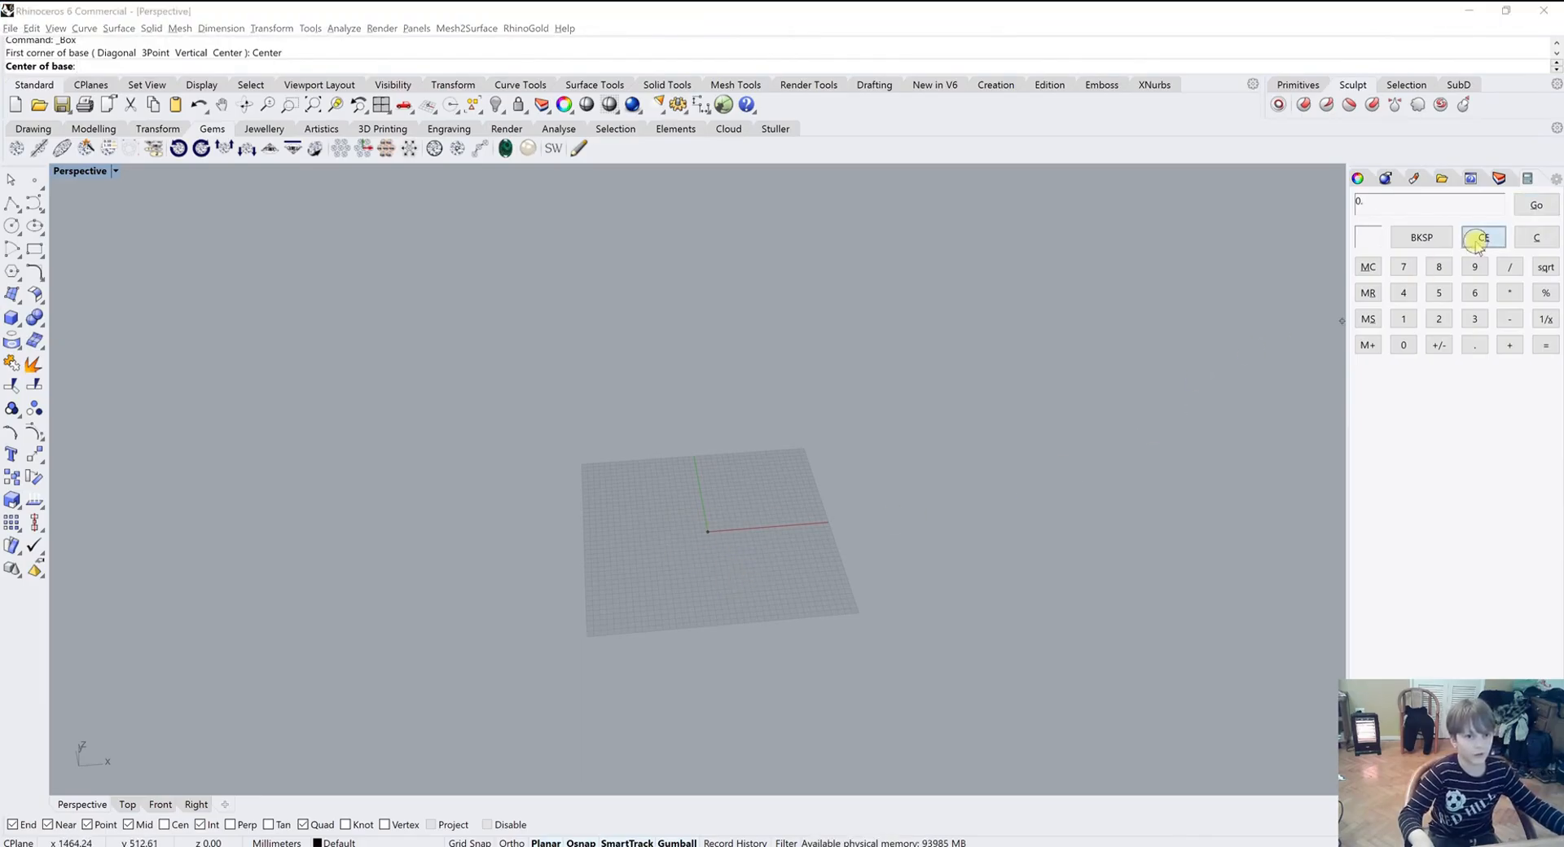
click(1415, 346)
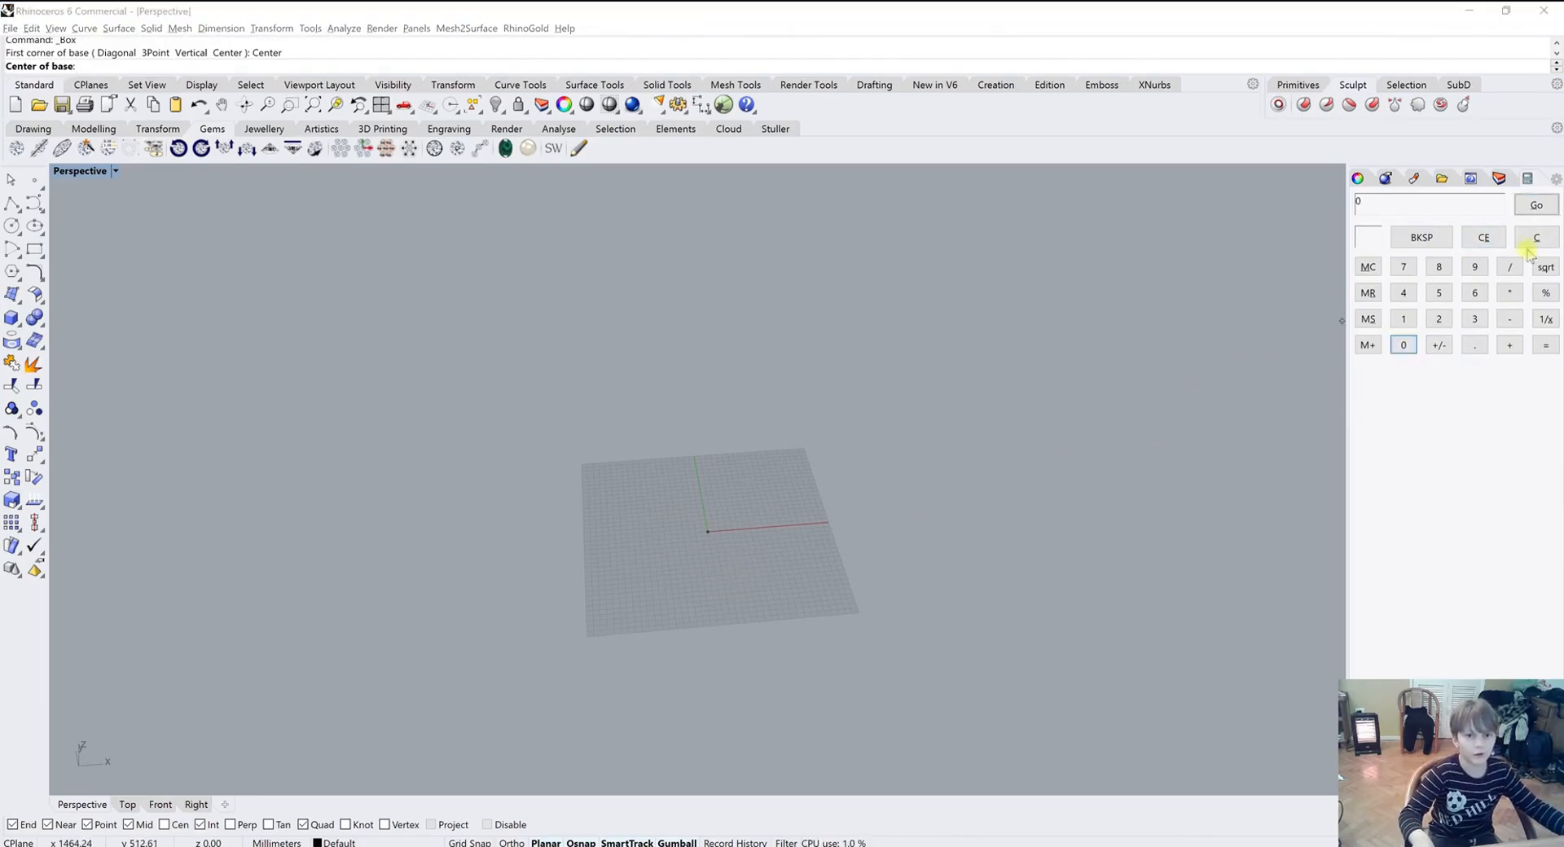
click(1535, 205)
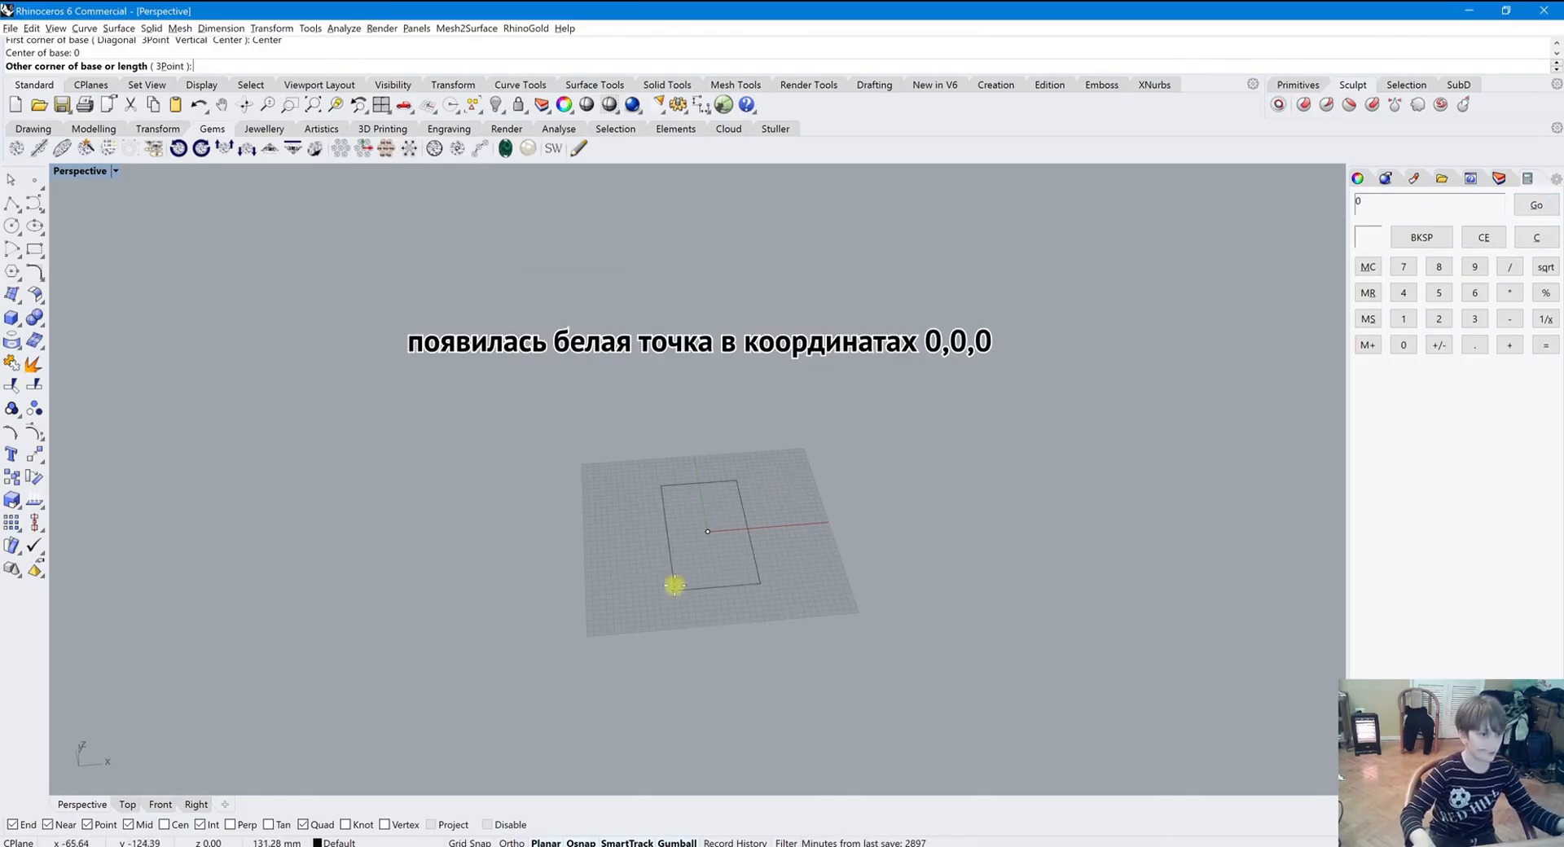
scroll(703, 528, down, 2)
scroll(692, 532, up, 4)
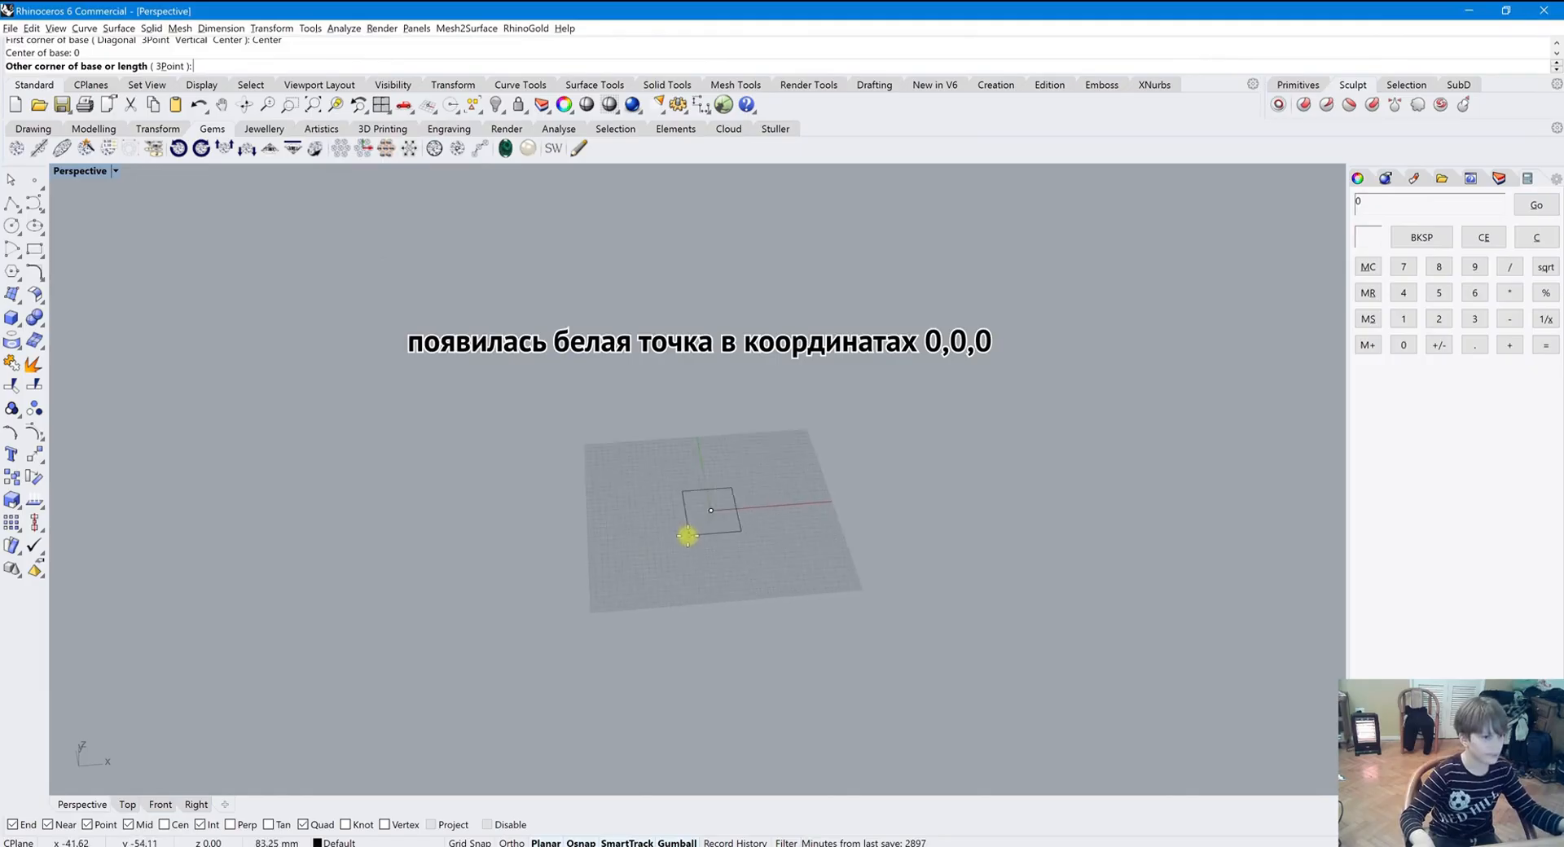
scroll(668, 537, down, 3)
key(ctrl+Print)
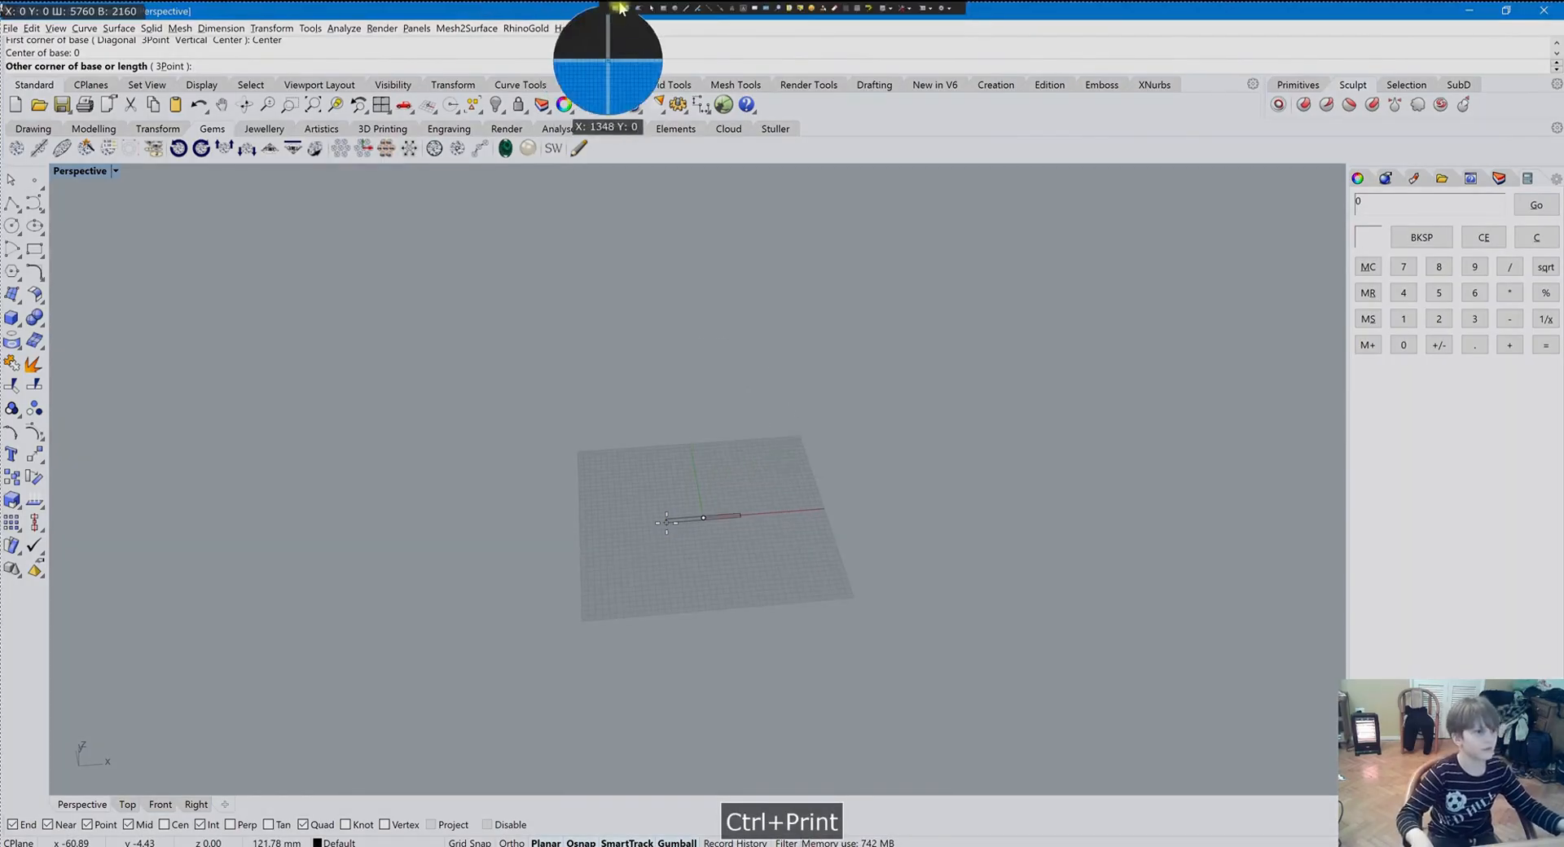
mouse_move(778, 376)
mouse_down()
mouse_move(783, 261)
mouse_move(756, 295)
mouse_up()
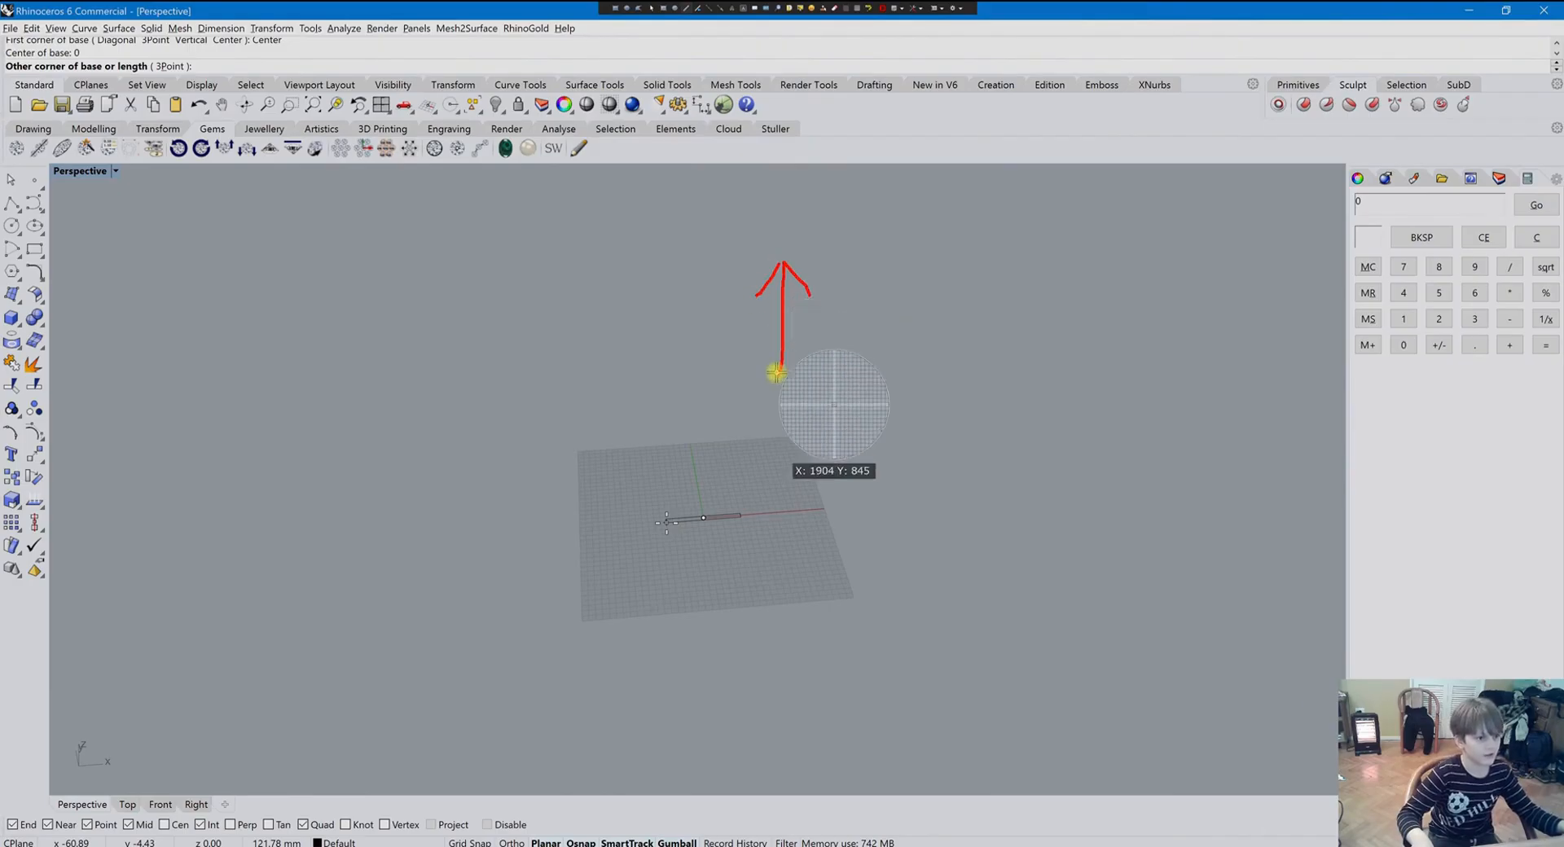
mouse_move(778, 376)
mouse_down()
mouse_move(885, 375)
mouse_move(854, 399)
mouse_up()
mouse_move(784, 360)
mouse_down()
mouse_move(765, 398)
mouse_move(764, 368)
mouse_move(758, 417)
mouse_up()
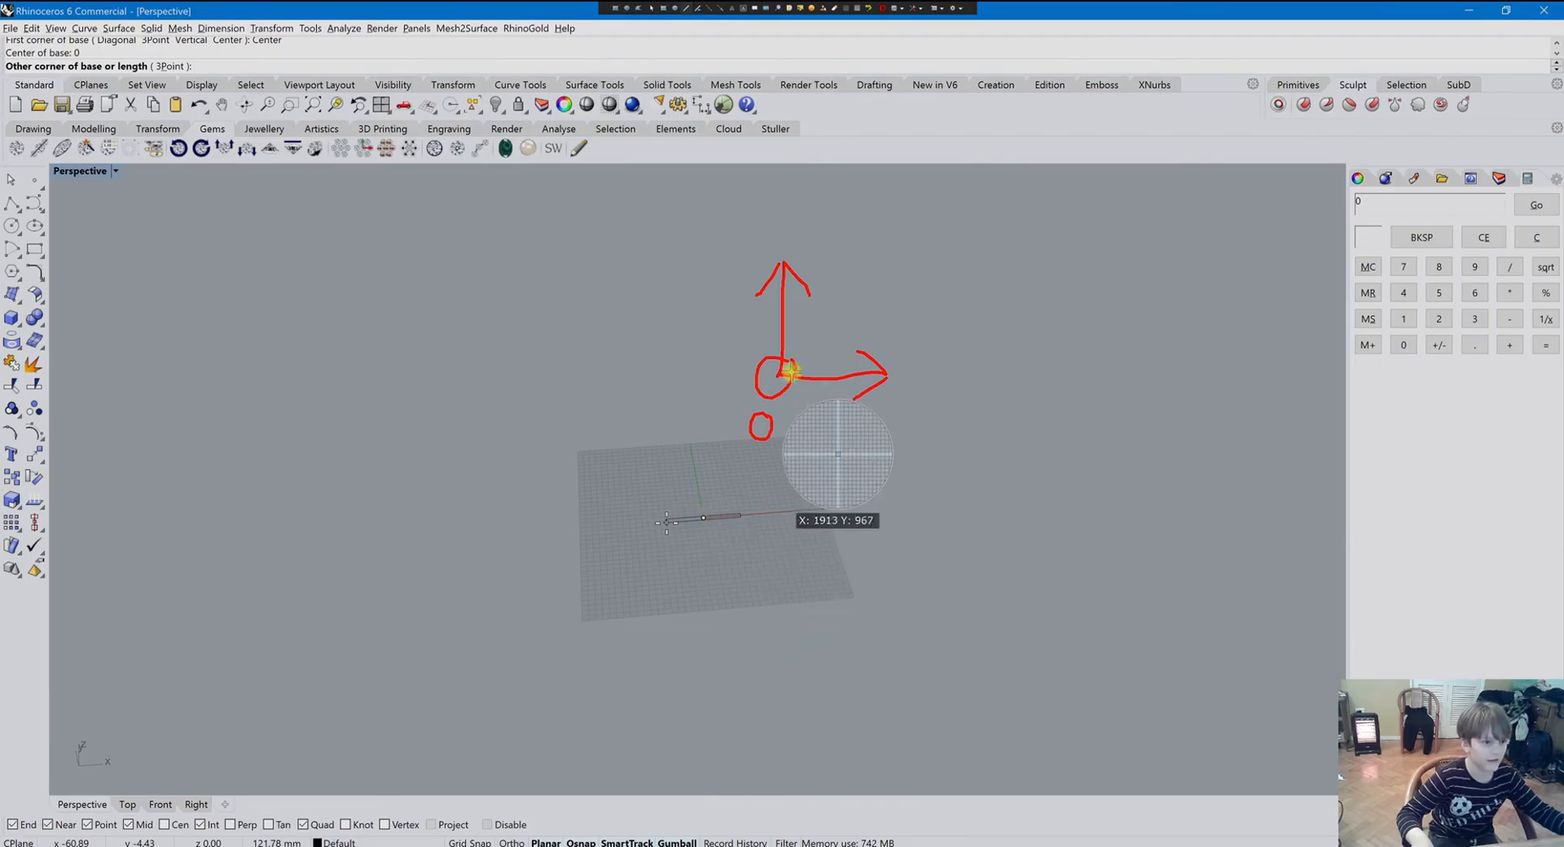
key(Escape)
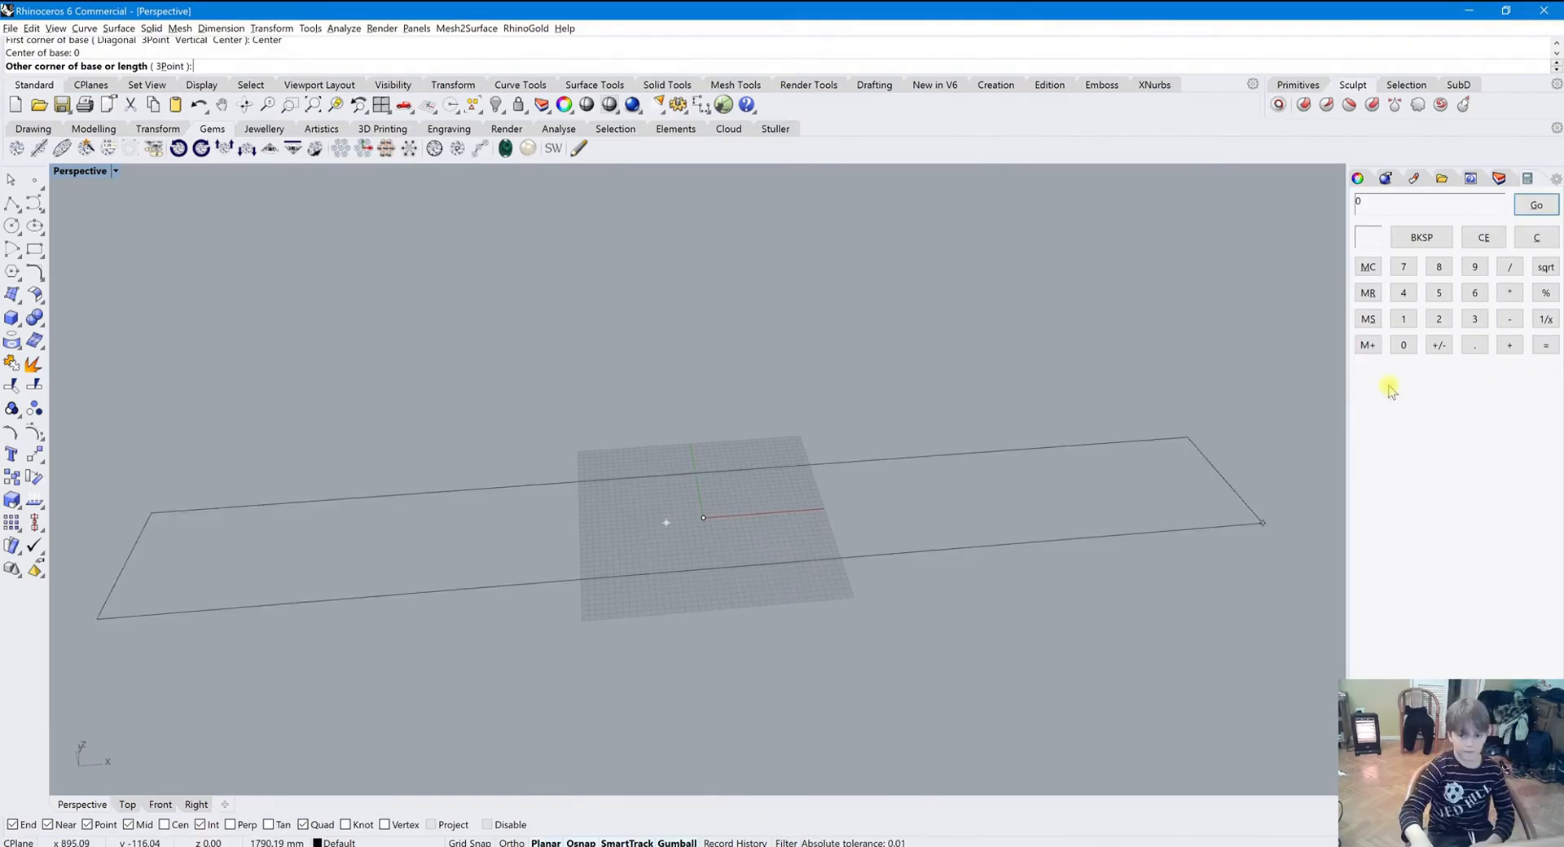
Enter 300 in the Calculator panel and send it as the box's length, width and height
click(1475, 321)
click(1484, 238)
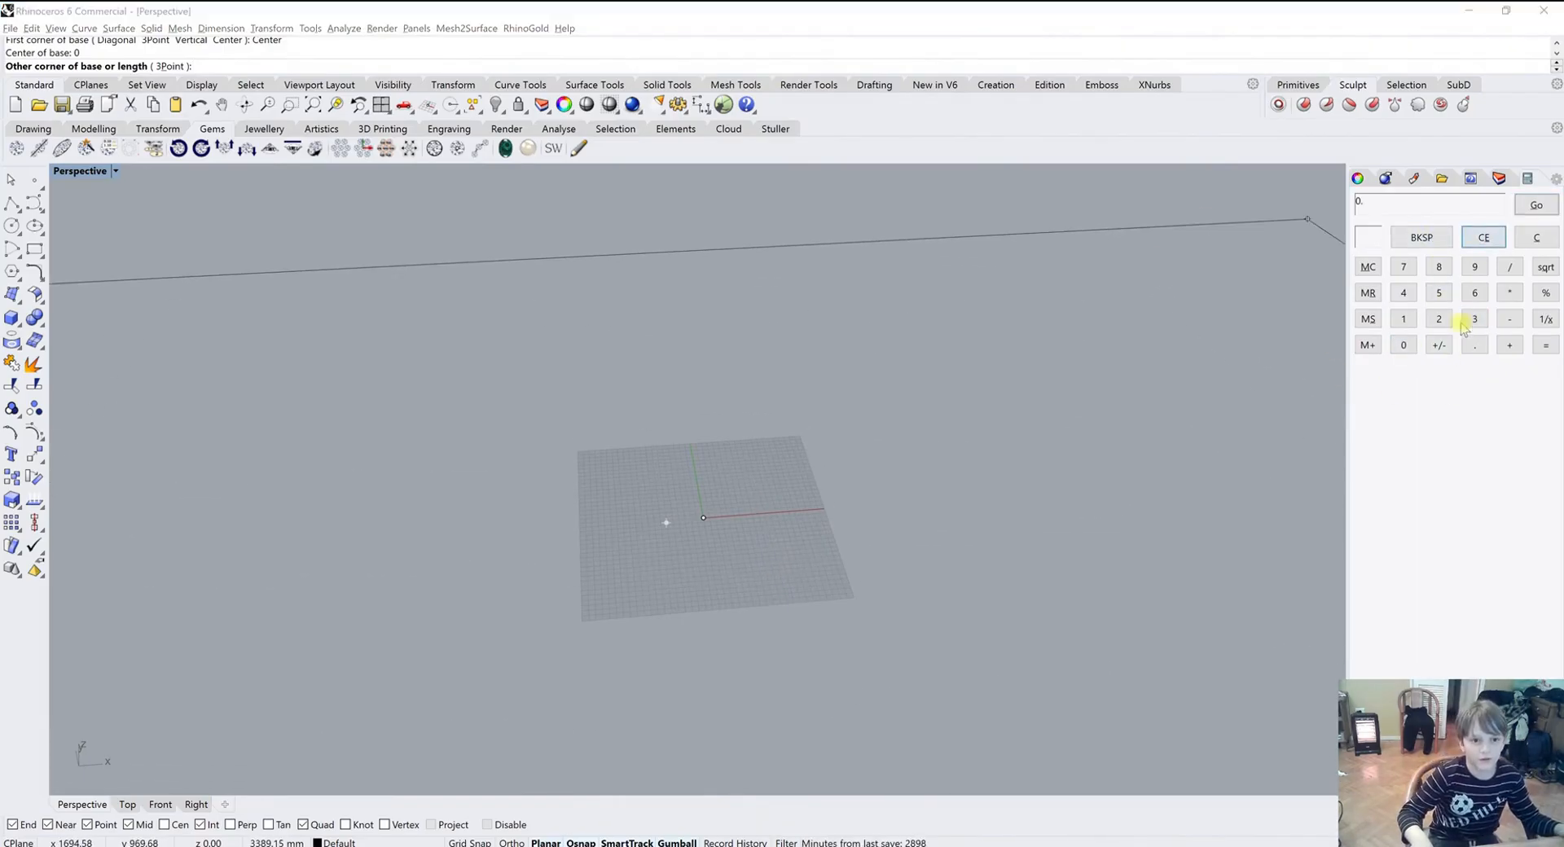
click(1474, 320)
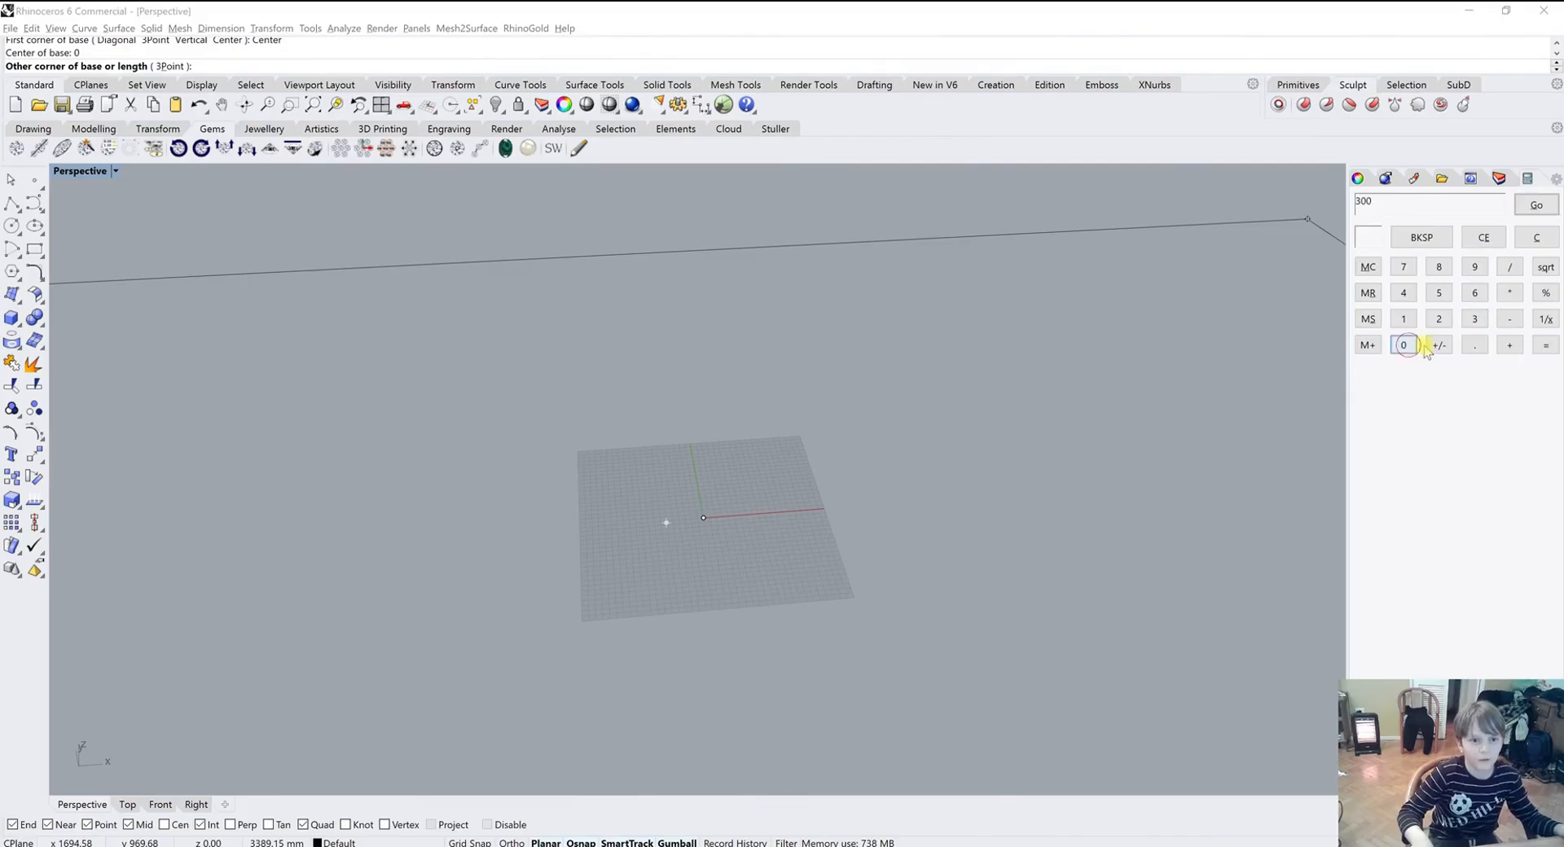
click(1536, 201)
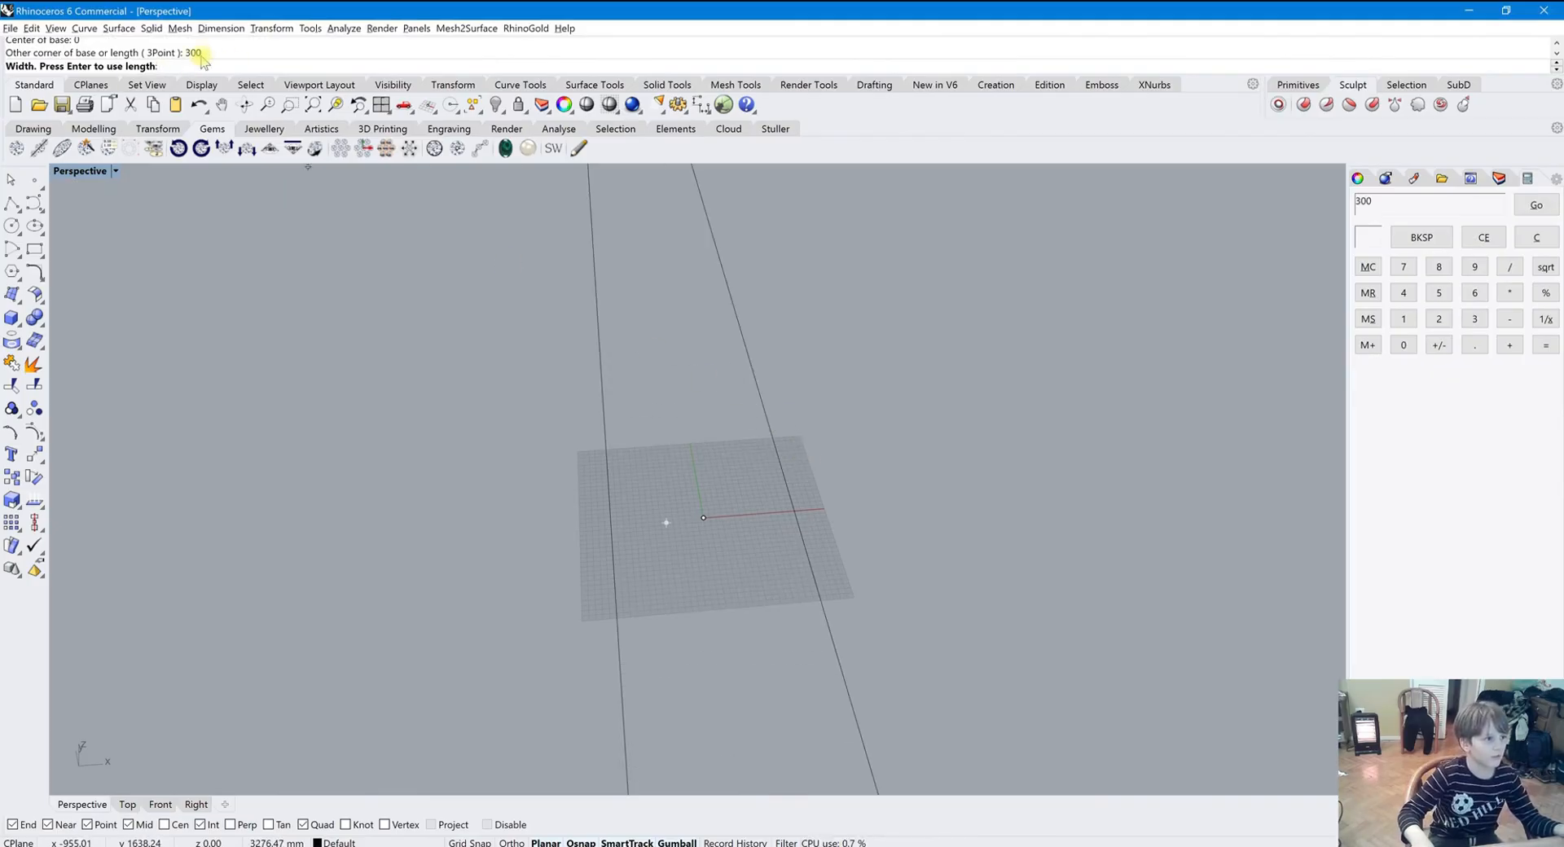
click(1538, 206)
click(1538, 205)
mouse_move(1345, 313)
right_down()
mouse_move(750, 488)
mouse_move(956, 443)
mouse_move(858, 534)
mouse_move(757, 451)
mouse_move(793, 468)
mouse_move(779, 481)
mouse_move(793, 447)
mouse_move(687, 417)
right_up()
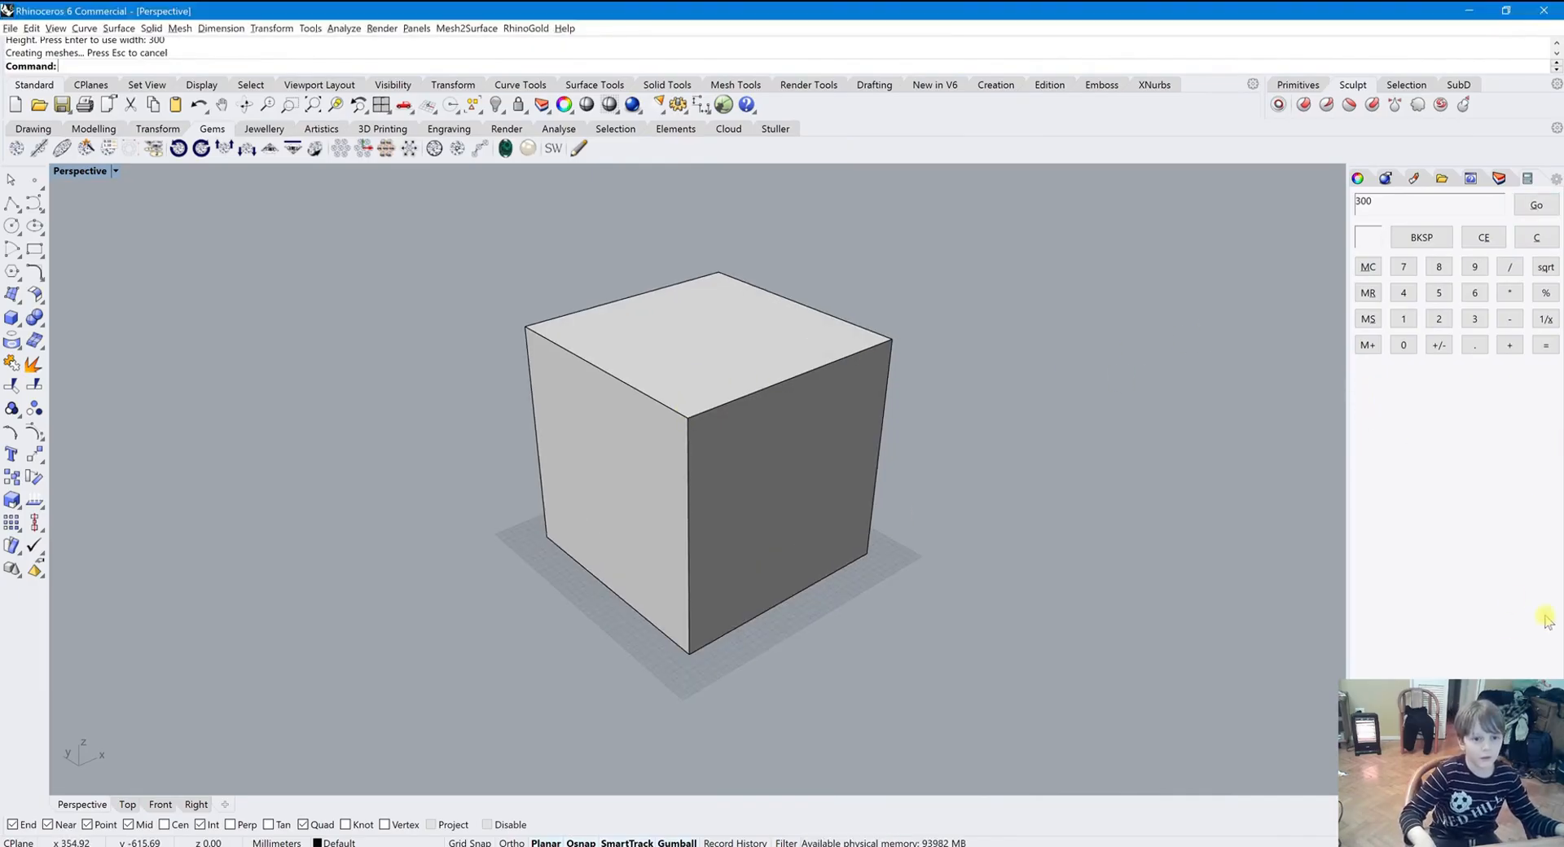
mouse_move(1078, 477)
right_down()
mouse_move(1093, 464)
mouse_move(1066, 463)
right_up()
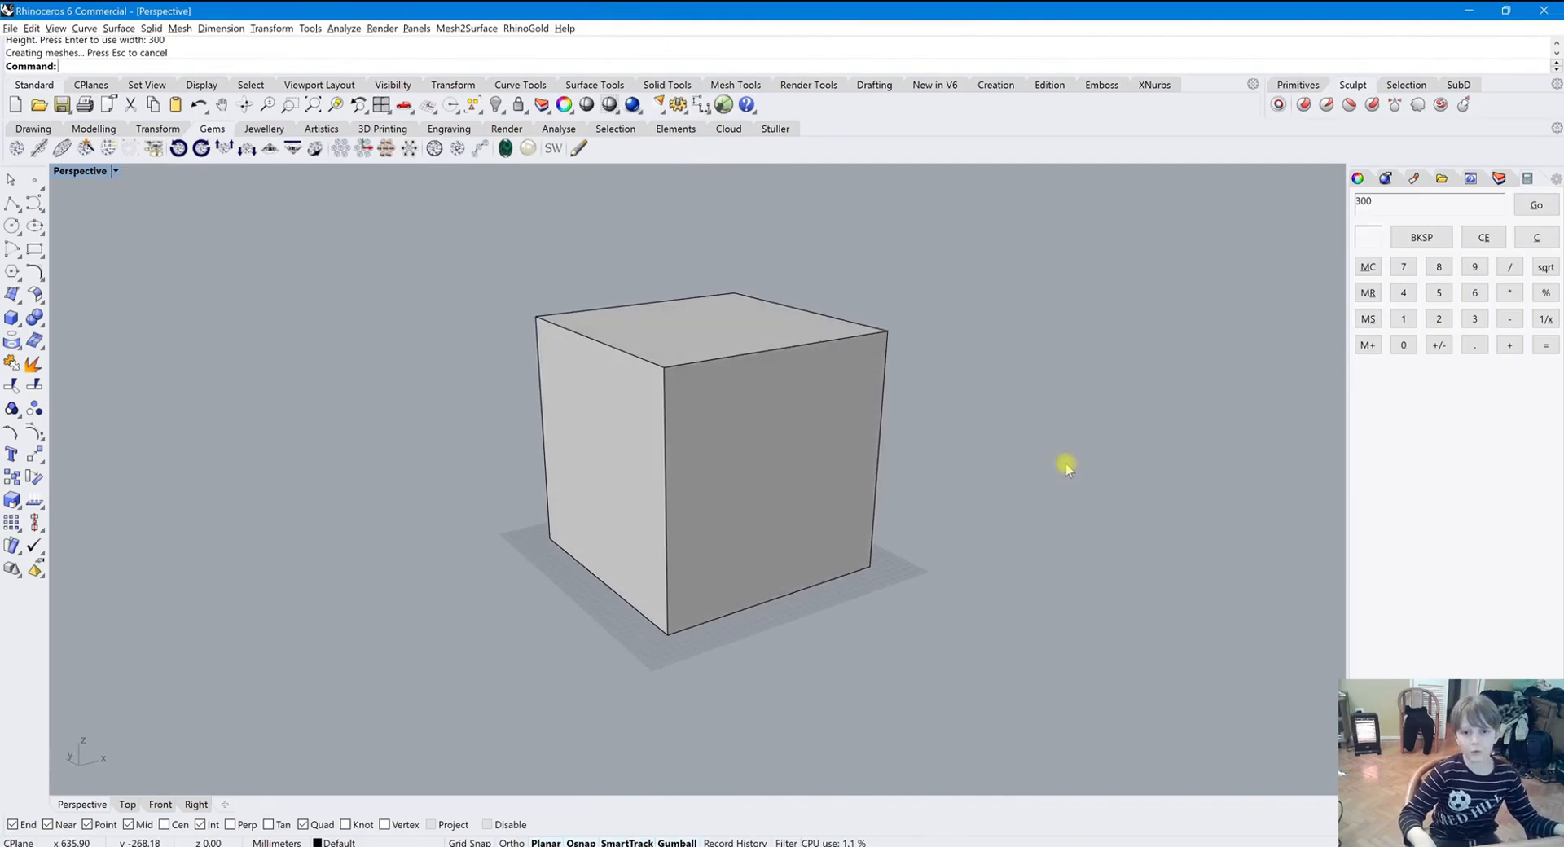